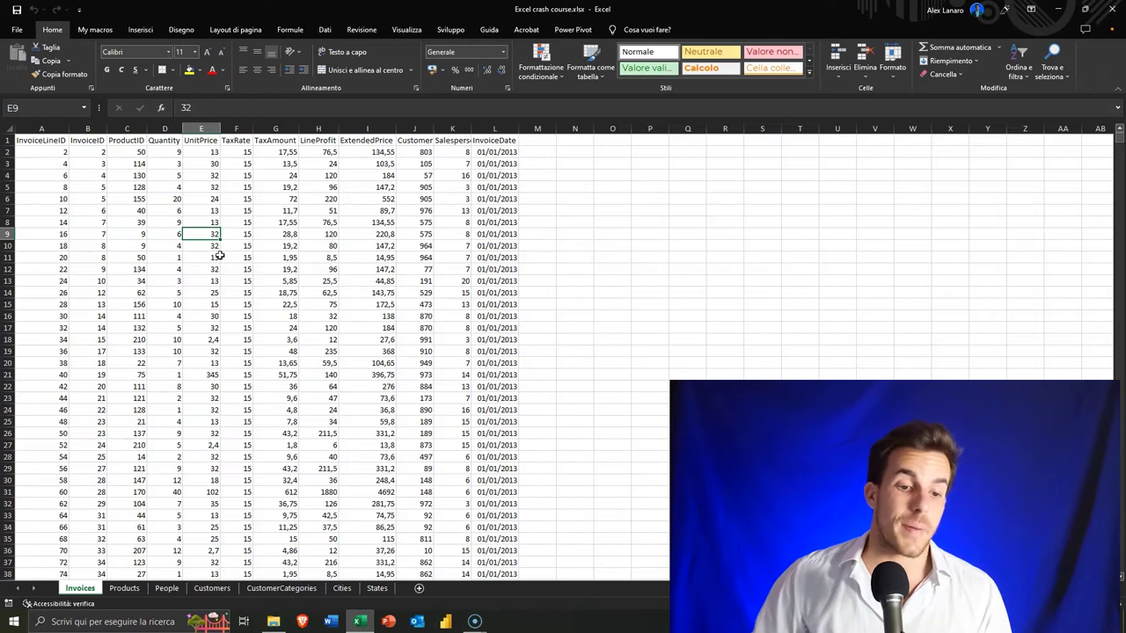
# Highlight the InvoiceLineID, InvoiceID, ProductID, Quantity, TaxRate and InvoiceDate values to review them
pyautogui.moveTo(46, 172); pyautogui.dragTo(82, 402)
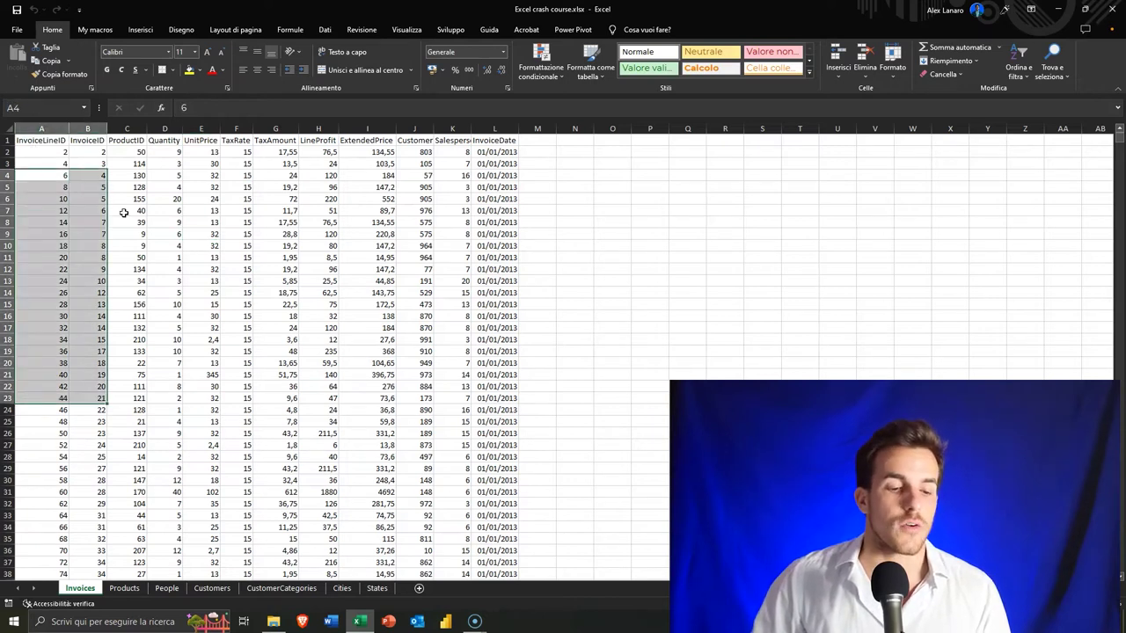
pyautogui.moveTo(120, 211); pyautogui.dragTo(109, 233)
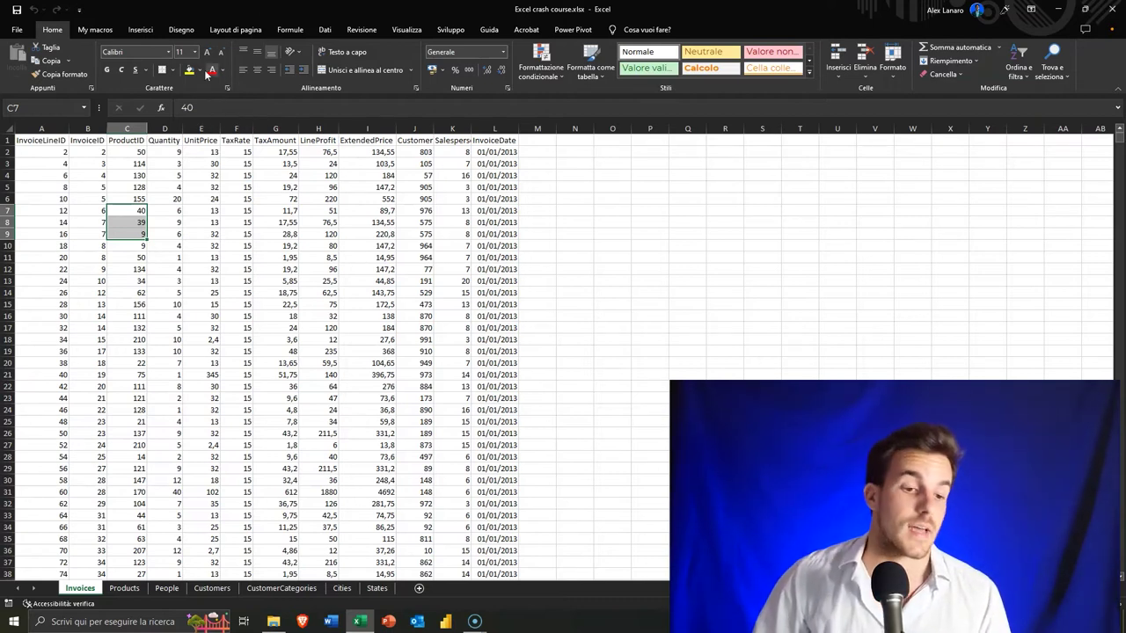
pyautogui.moveTo(33, 143); pyautogui.dragTo(39, 247)
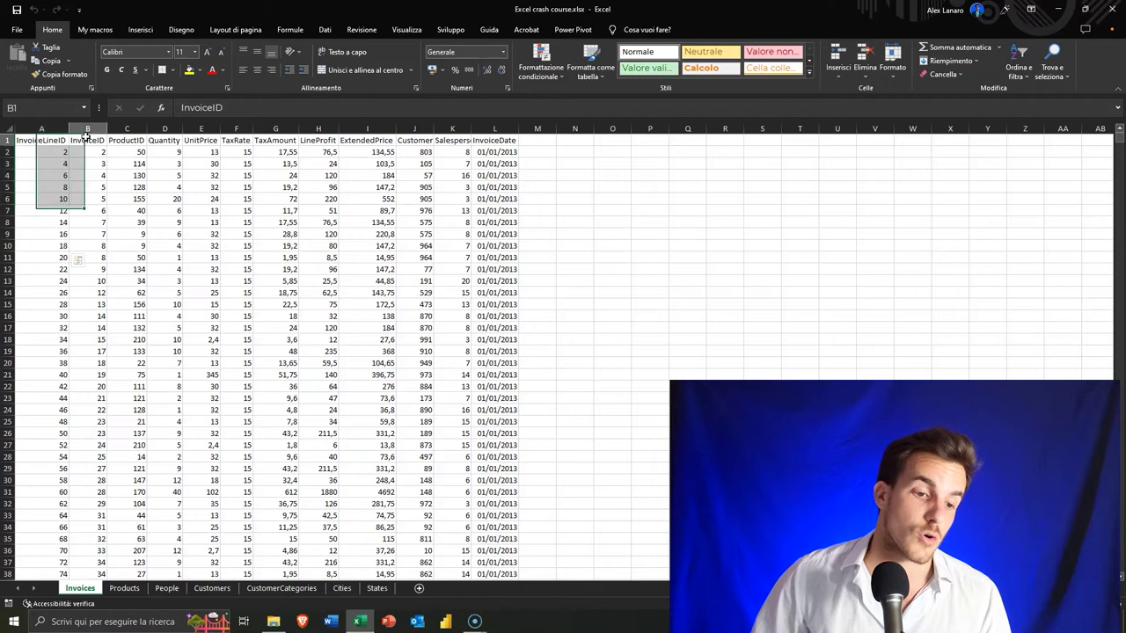
pyautogui.moveTo(87, 141); pyautogui.dragTo(91, 246)
pyautogui.moveTo(127, 140); pyautogui.dragTo(132, 246)
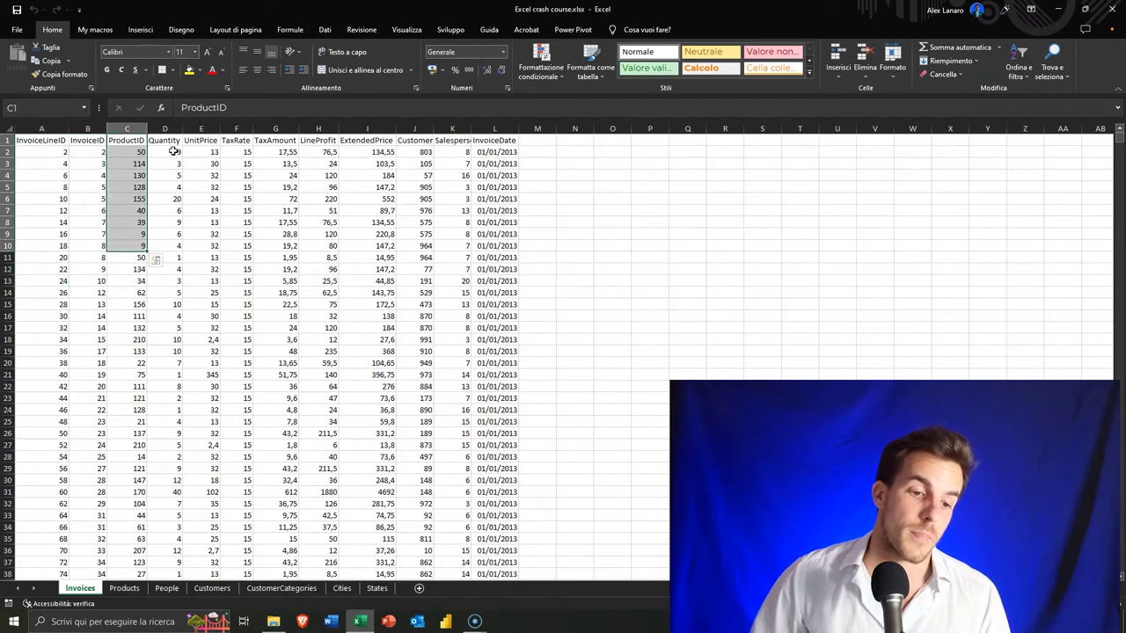
pyautogui.moveTo(175, 151); pyautogui.dragTo(176, 316)
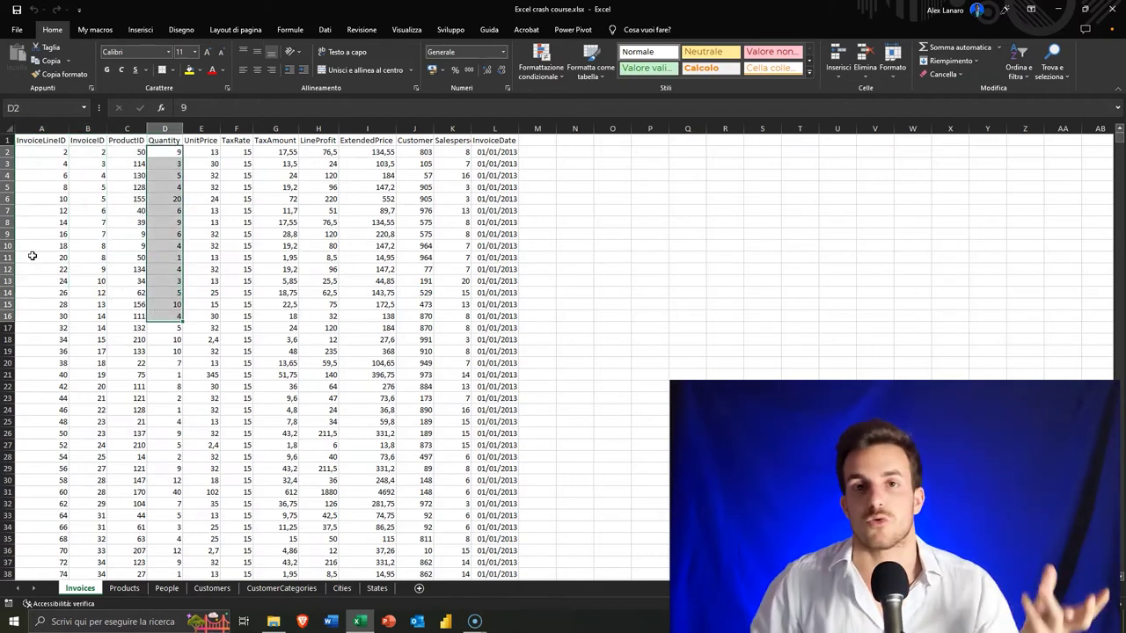
pyautogui.moveTo(237, 234); pyautogui.dragTo(286, 527)
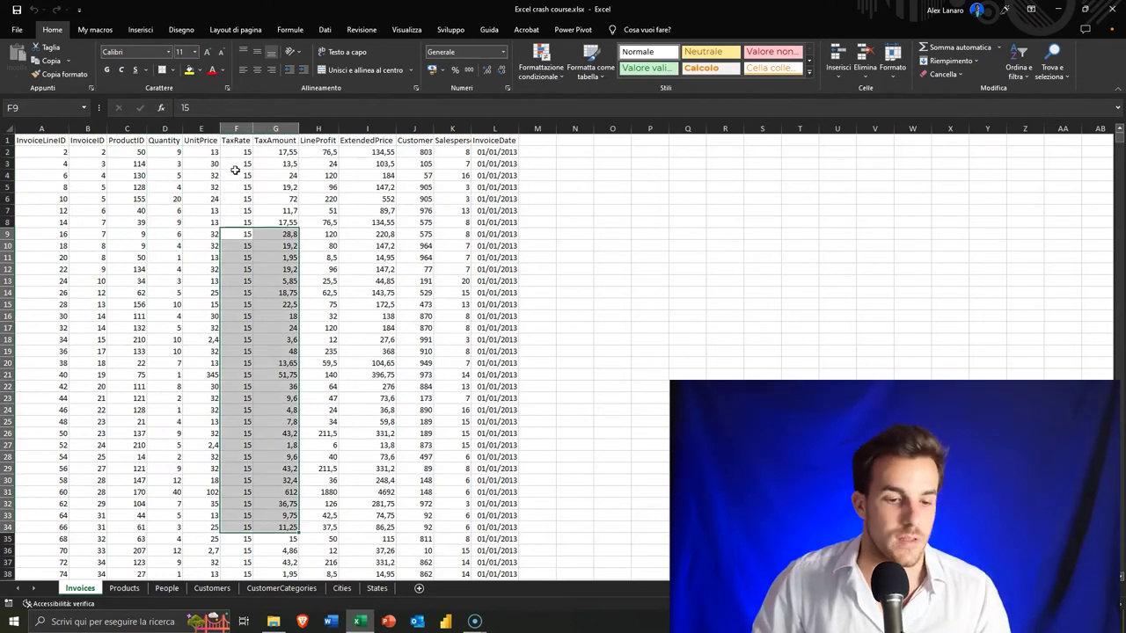
pyautogui.moveTo(238, 151); pyautogui.dragTo(224, 349)
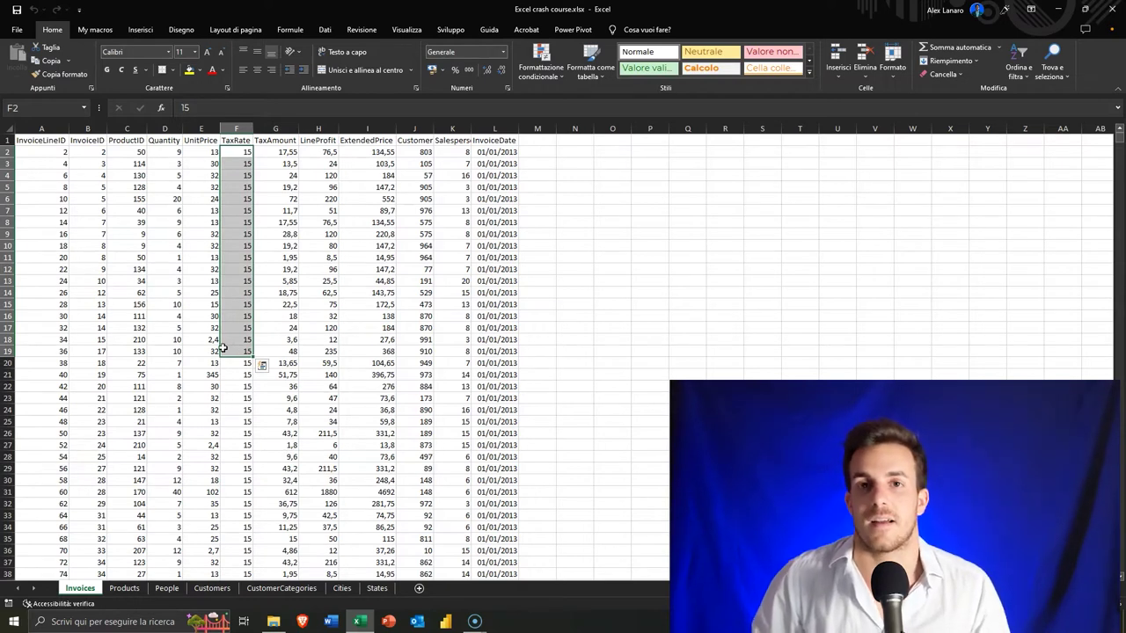
pyautogui.moveTo(497, 152); pyautogui.dragTo(488, 385)
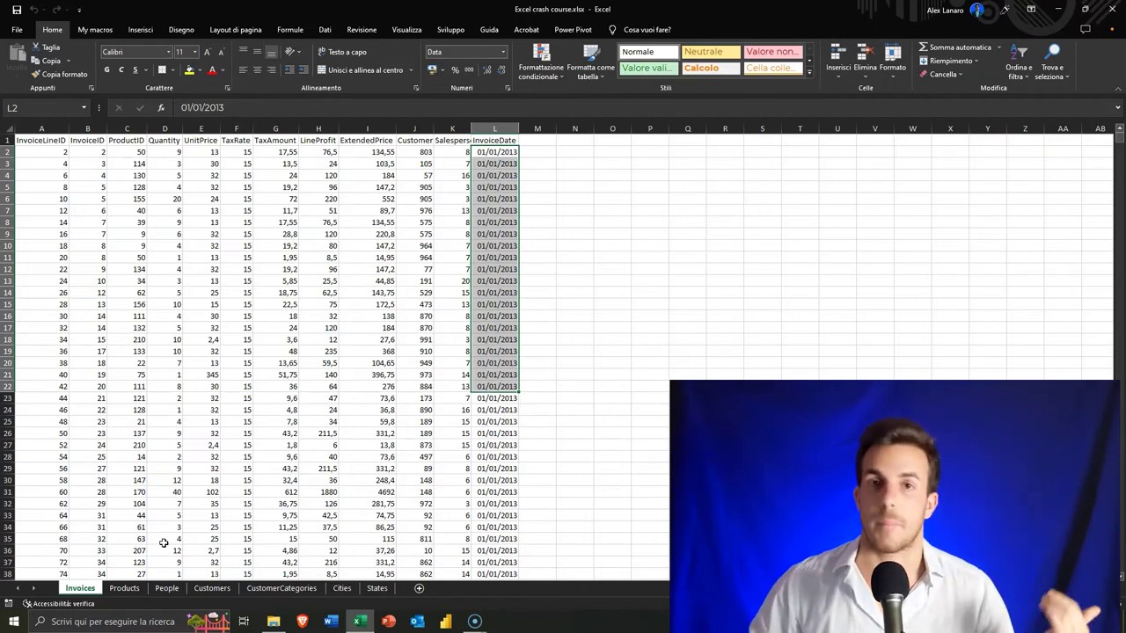
pyautogui.click(498, 139)
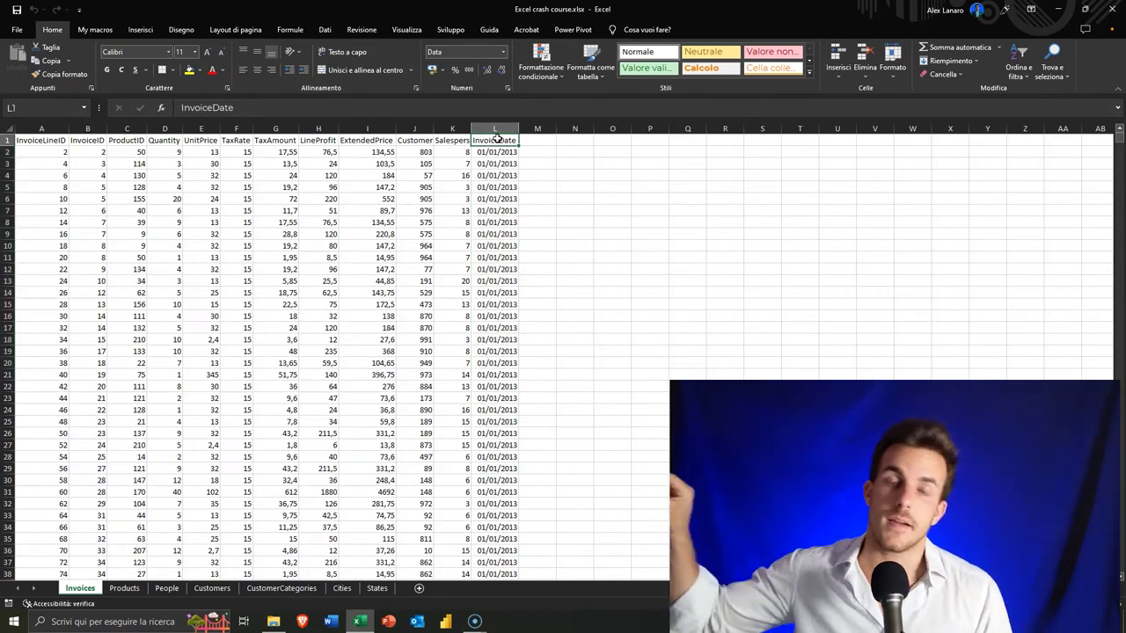
# Enter the headers Gennaio, Febbraio and Marzo in O1:Q1
pyautogui.click(613, 140)
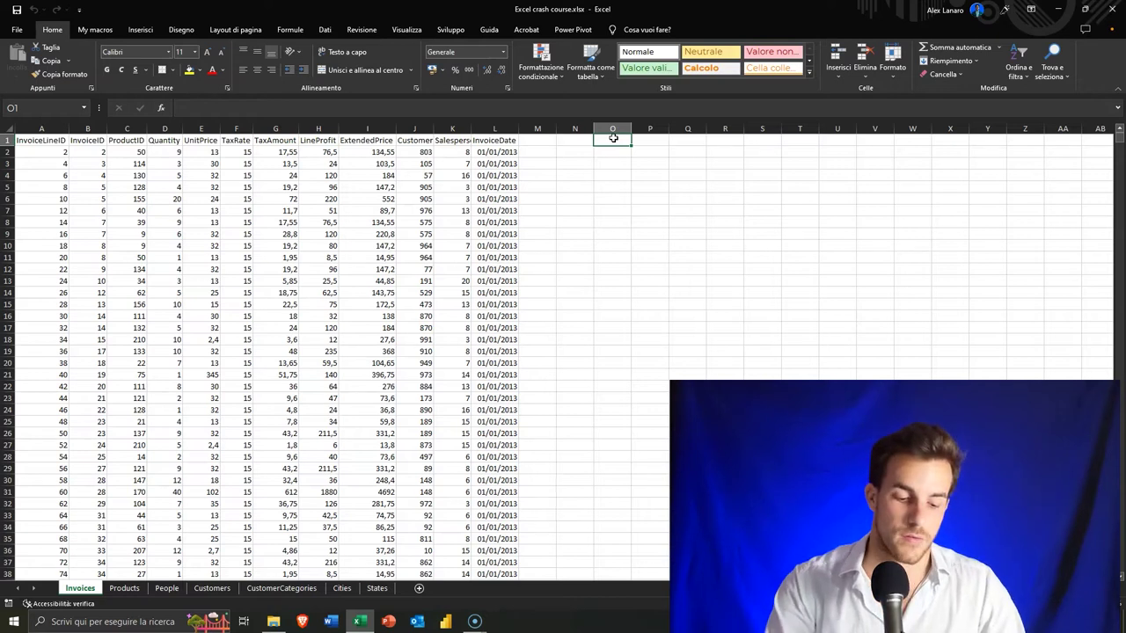
pyautogui.write('Gennaio')
pyautogui.press('Tab')
pyautogui.write('G')
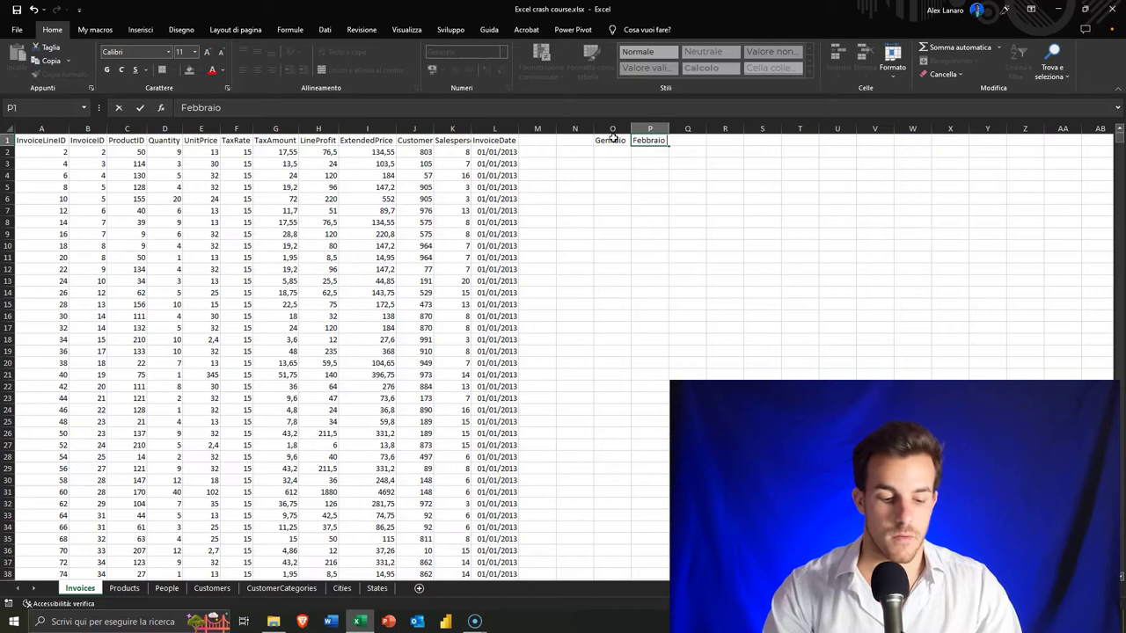
pyautogui.press('Tab')
pyautogui.write('Marz')
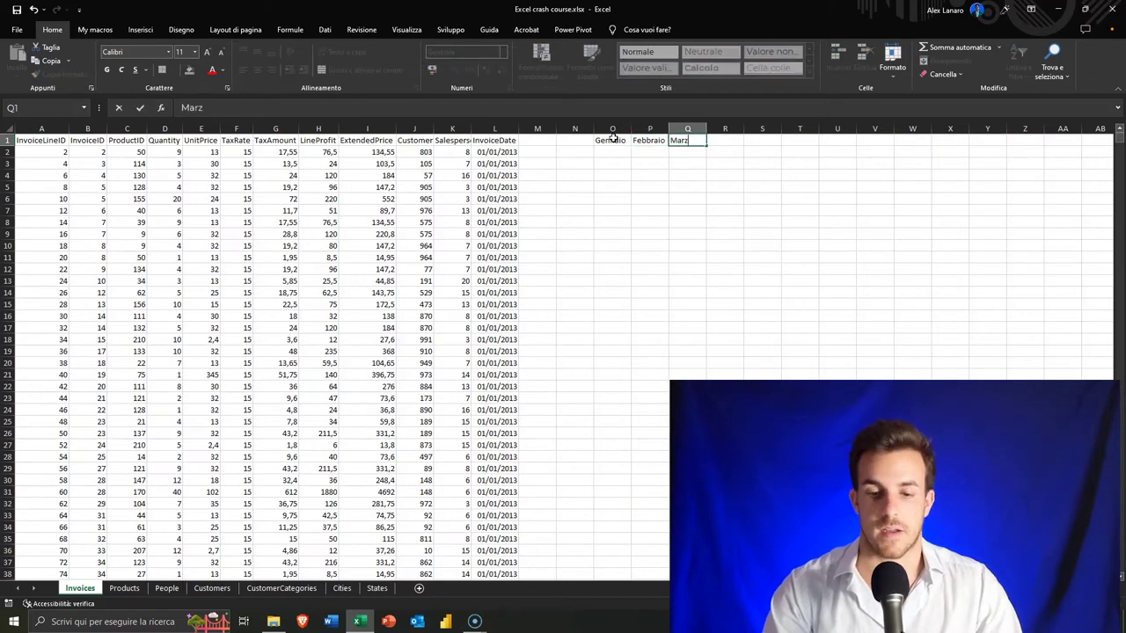
pyautogui.press('Return')
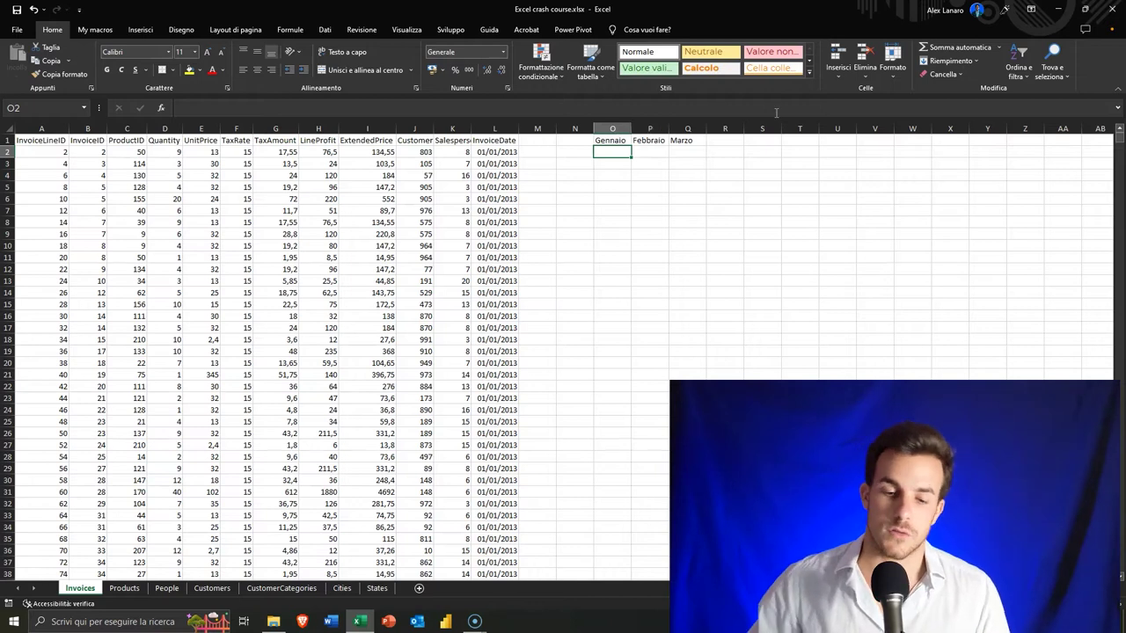
pyautogui.moveTo(615, 139); pyautogui.dragTo(637, 259)
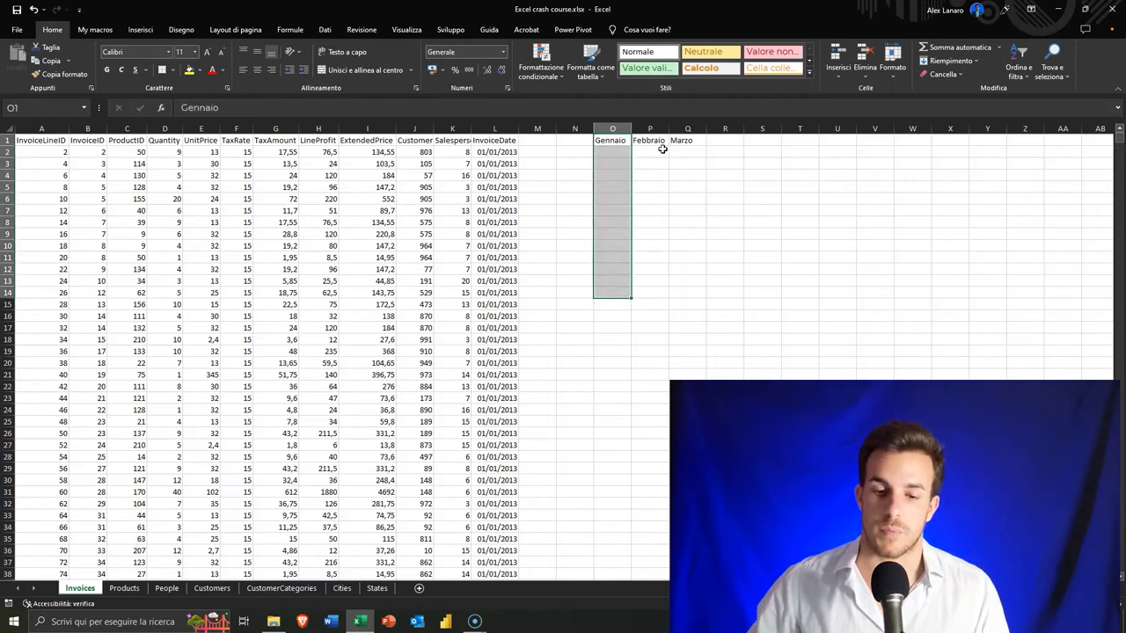
pyautogui.moveTo(655, 142); pyautogui.dragTo(651, 316)
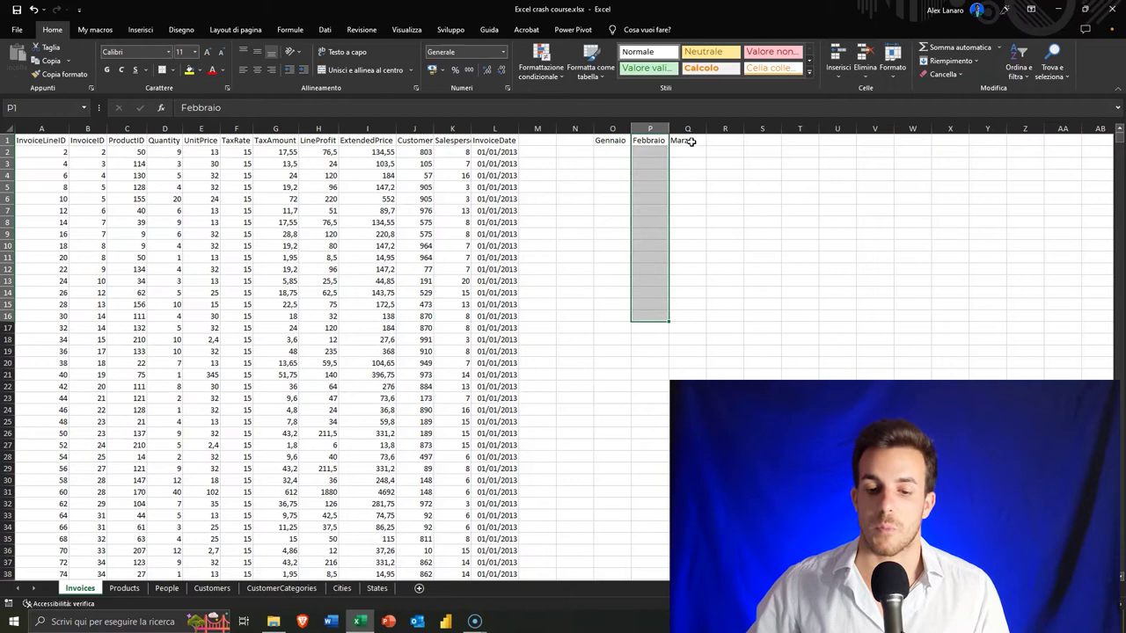
pyautogui.moveTo(692, 141); pyautogui.dragTo(688, 318)
# Fill O2:O5 with 1, 2, 28, 0 and P2:P3 with 6, 6
pyautogui.click(627, 151)
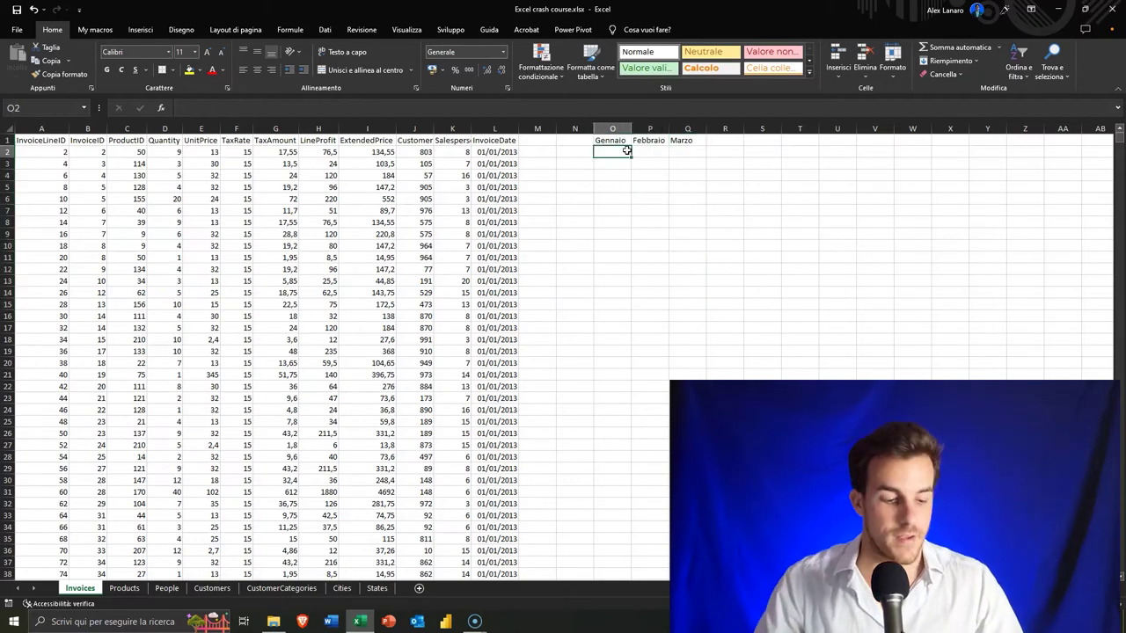
pyautogui.write('1')
pyautogui.press('Return')
pyautogui.press('Return')
pyautogui.write('28')
pyautogui.press('Return')
pyautogui.write('0')
pyautogui.press('Tab')
pyautogui.press('Up')
pyautogui.press('Up')
pyautogui.press('Up')
pyautogui.write('6')
pyautogui.press('Return')
pyautogui.write('6')
pyautogui.press('Return')
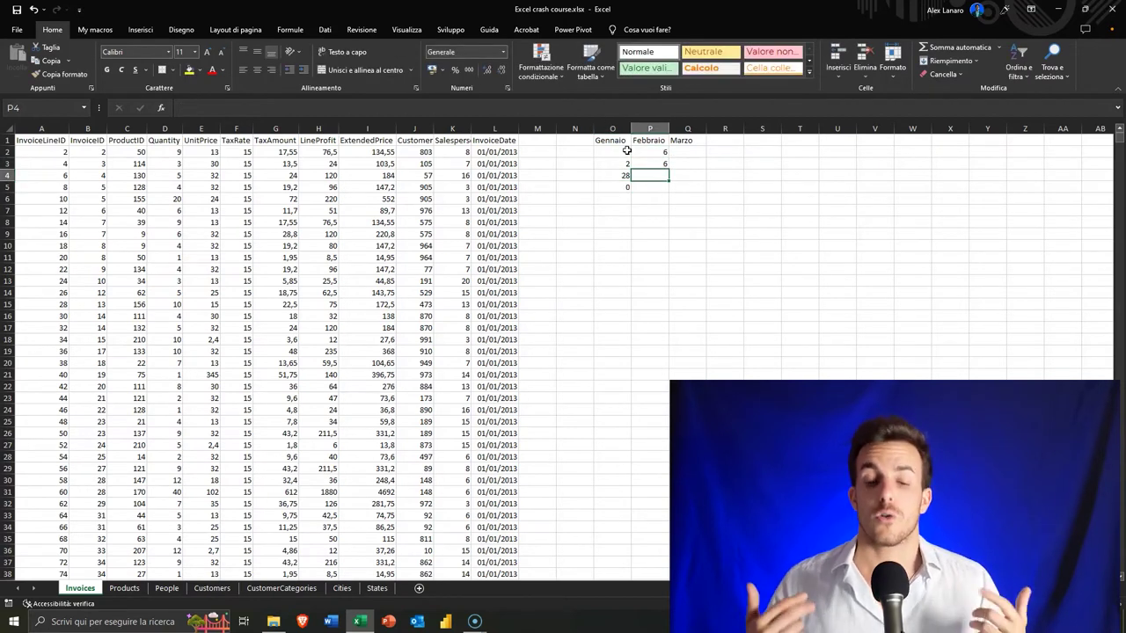
pyautogui.moveTo(594, 142); pyautogui.dragTo(690, 186)
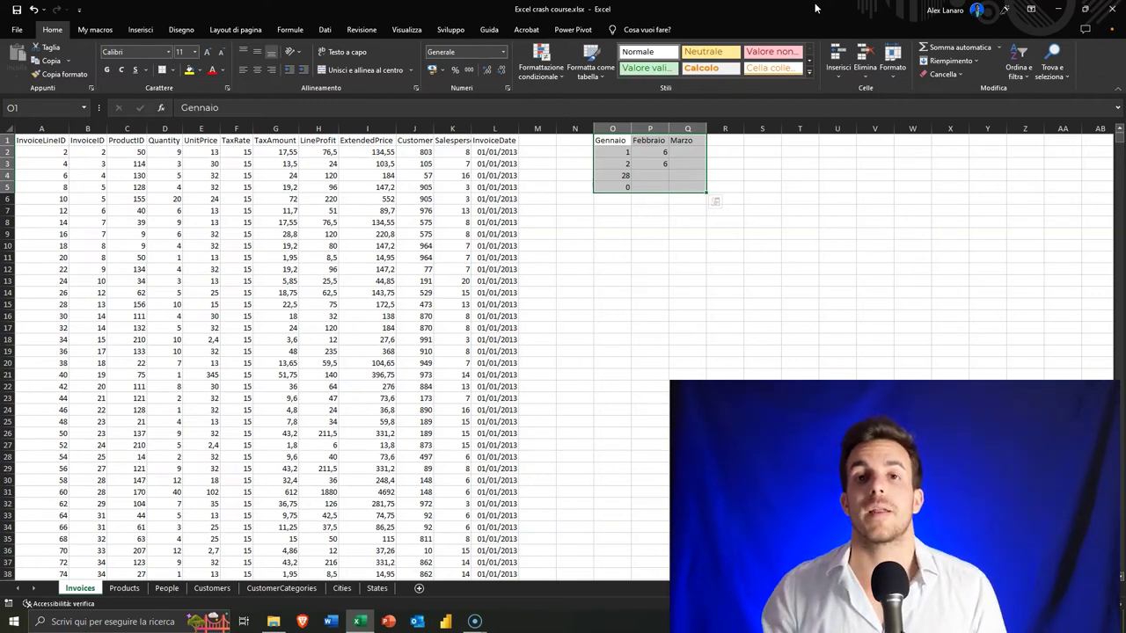
# Clear the Gennaio, Febbraio, Marzo headers and their numbers from O1:Q5
pyautogui.click(485, 132)
pyautogui.click(495, 141)
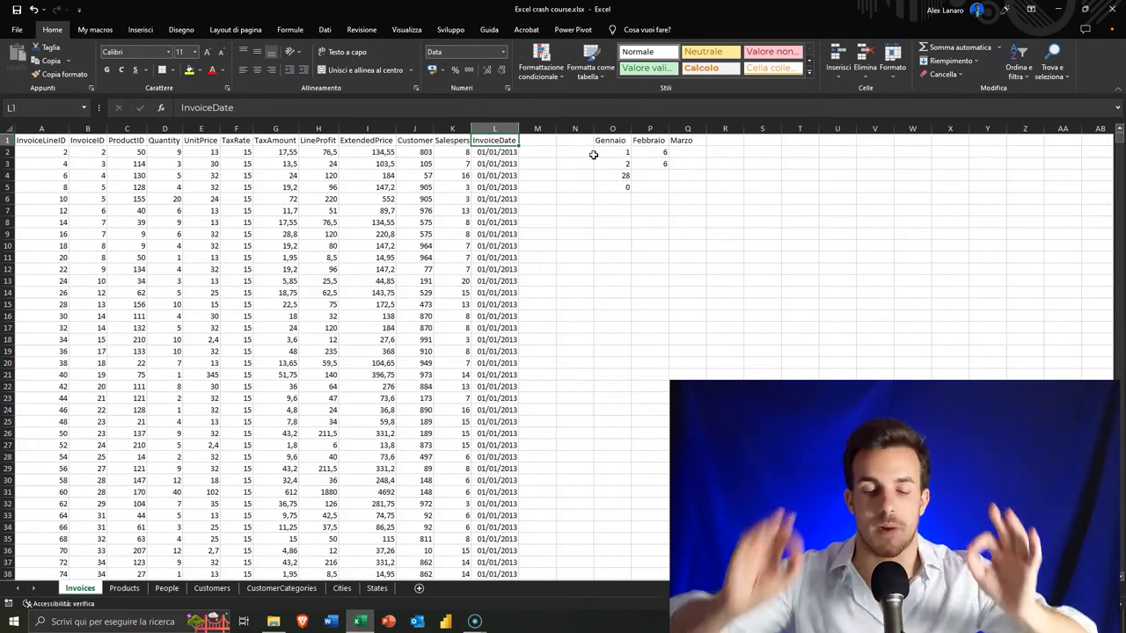
pyautogui.moveTo(606, 143); pyautogui.dragTo(689, 156)
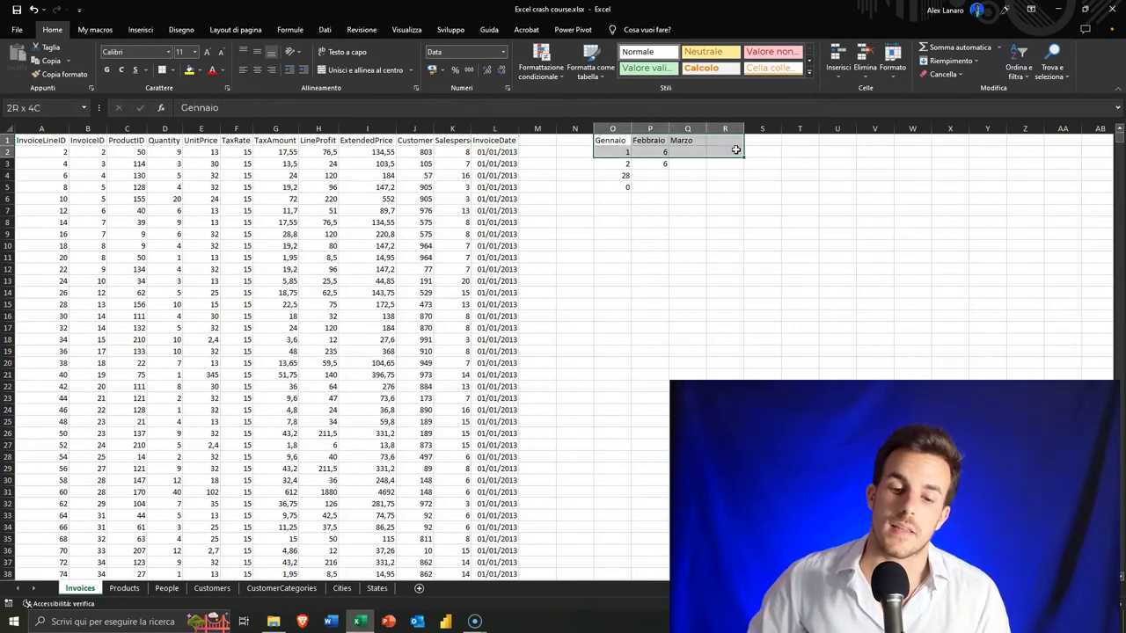
pyautogui.moveTo(610, 141); pyautogui.dragTo(696, 137)
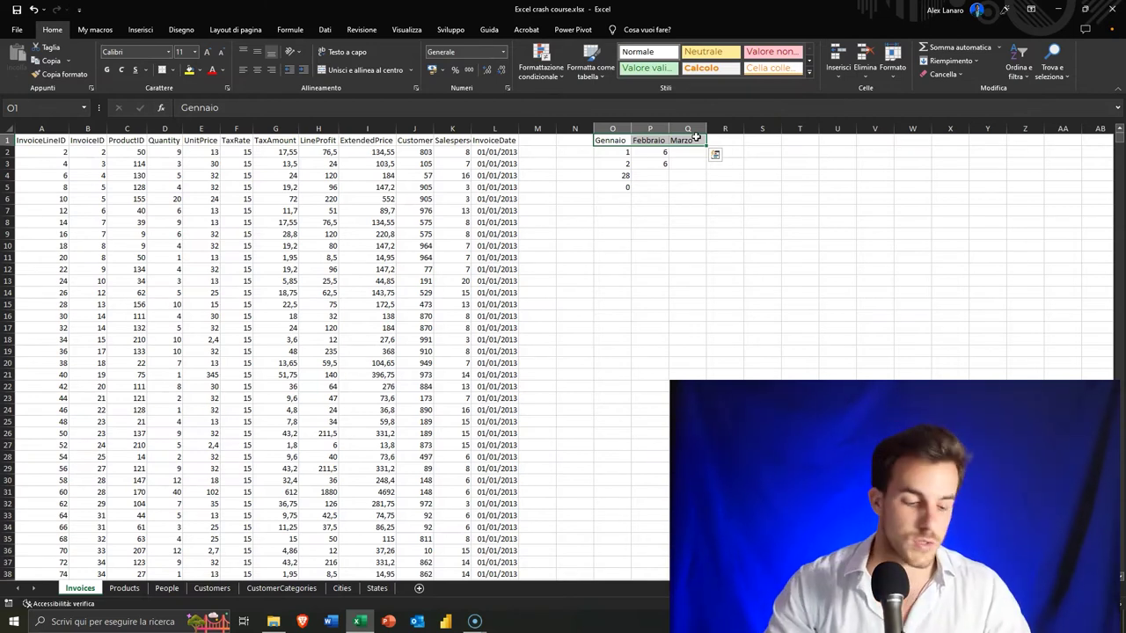
pyautogui.hotkey('shift', 'Down')
pyautogui.hotkey('shift', 'Down')
pyautogui.hotkey('shift', 'Down')
pyautogui.hotkey('shift', 'Down')
pyautogui.press('Delete')
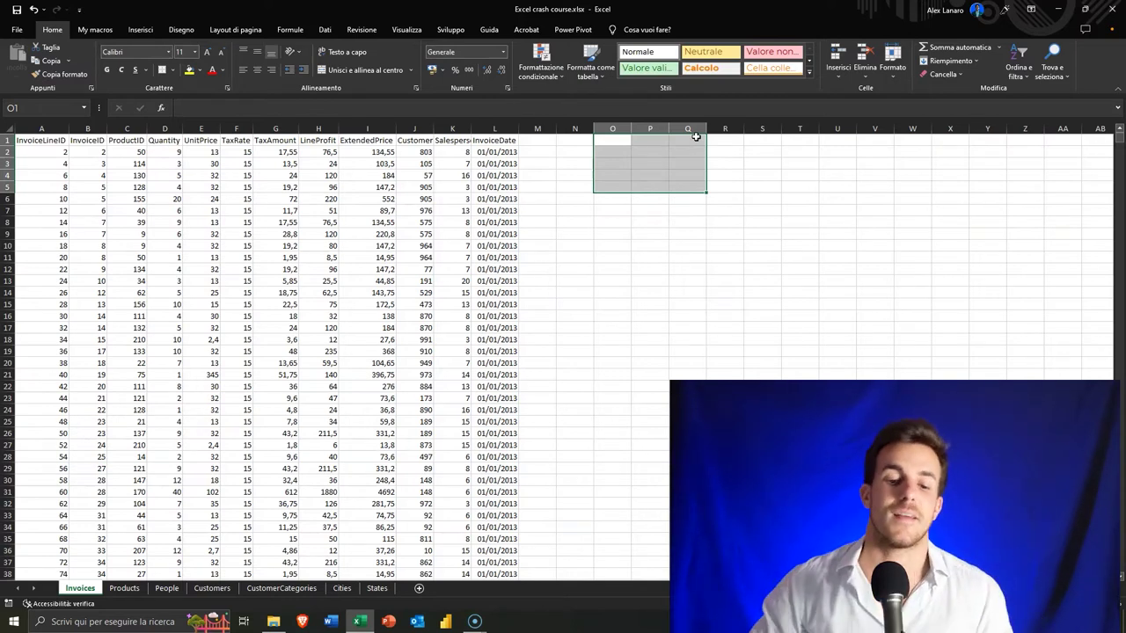
pyautogui.click(422, 176)
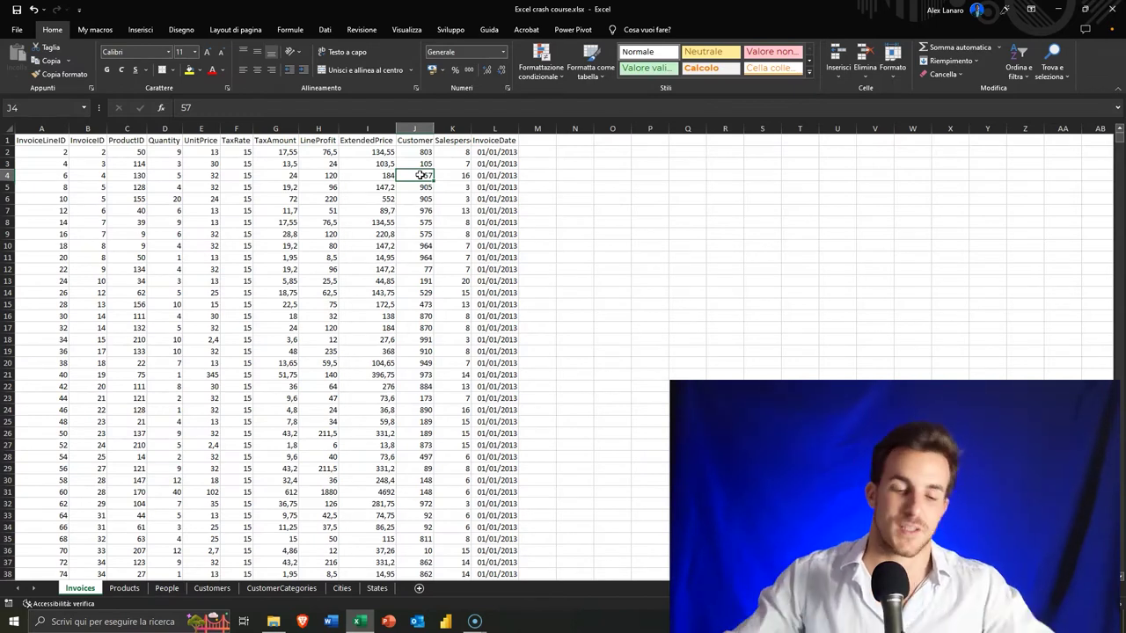
# Zoom in on the invoice data and inspect Quantity, UnitPrice, TaxRate and TaxAmount cells
pyautogui.moveTo(88, 164); pyautogui.dragTo(331, 233)
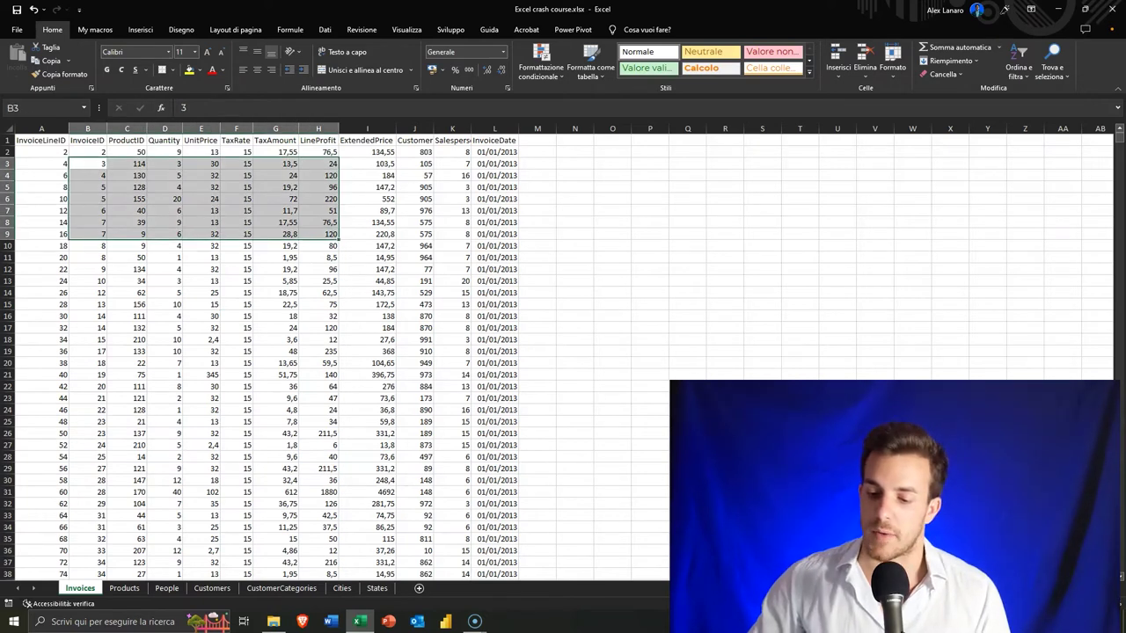
pyautogui.keyDown('ctrl'); pyautogui.scroll(3, 218, 174); pyautogui.keyUp('ctrl')
pyautogui.click(233, 230)
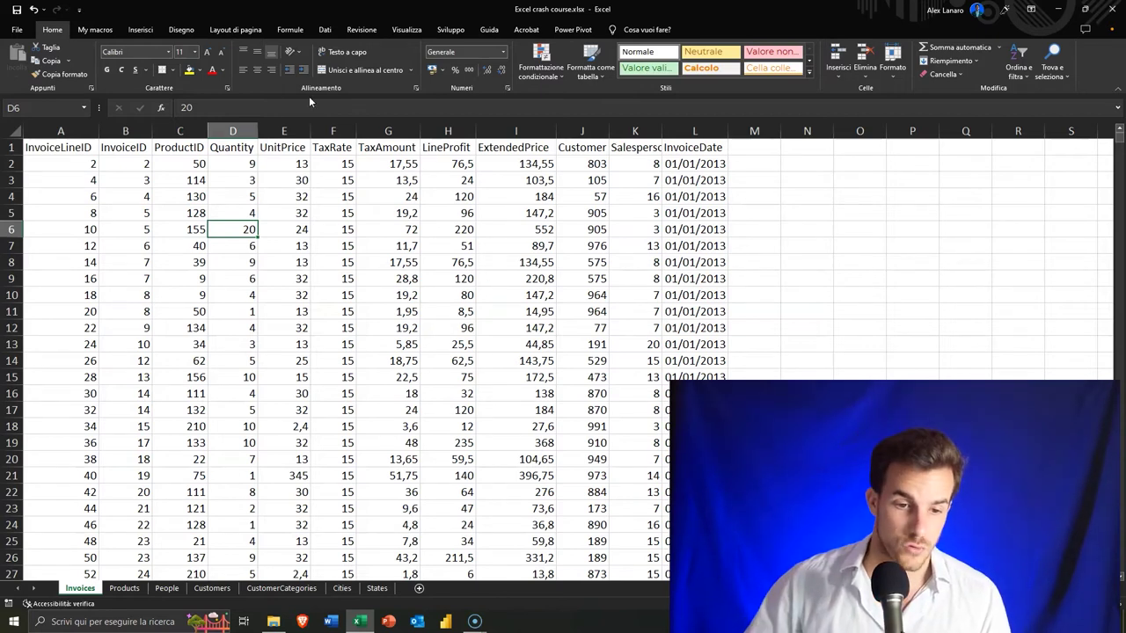
pyautogui.click(331, 131)
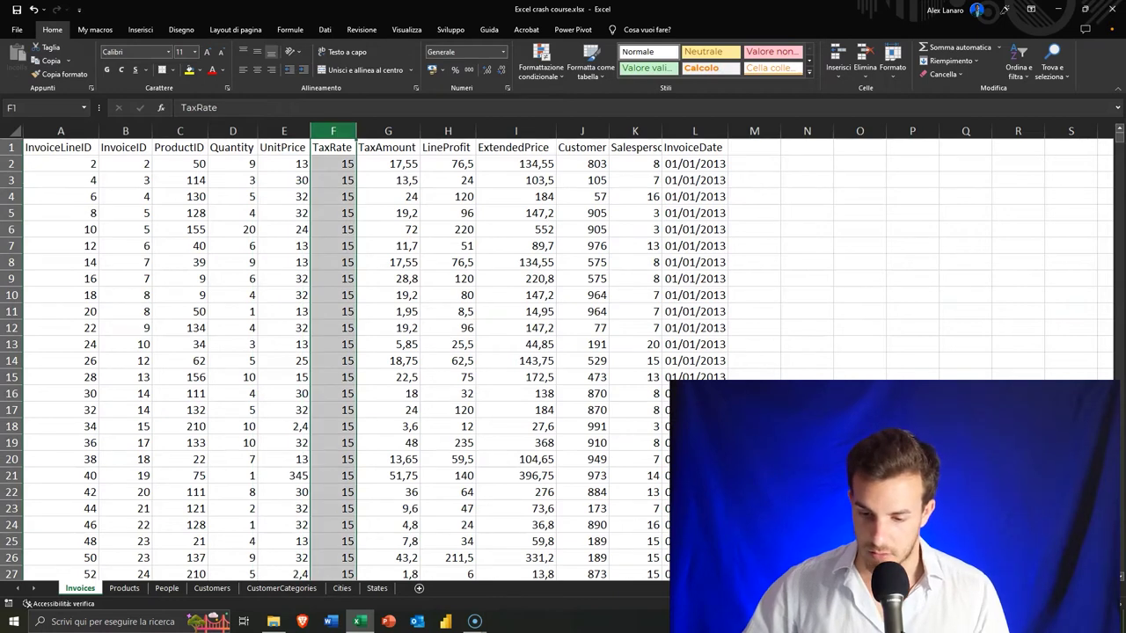
pyautogui.click(385, 211)
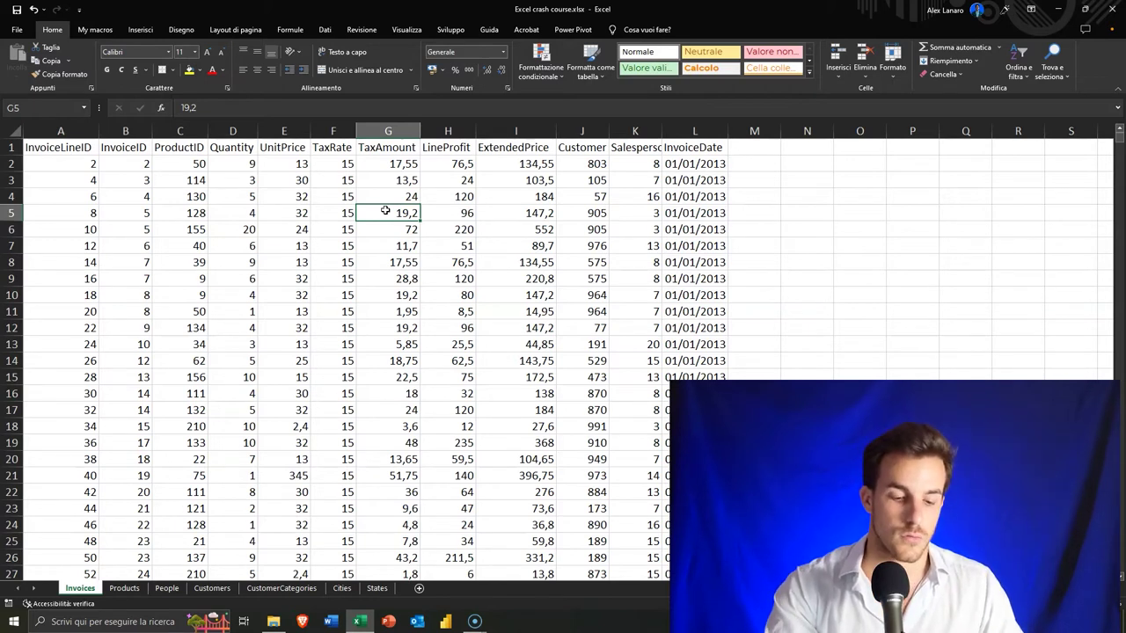
pyautogui.click(333, 249)
pyautogui.click(288, 225)
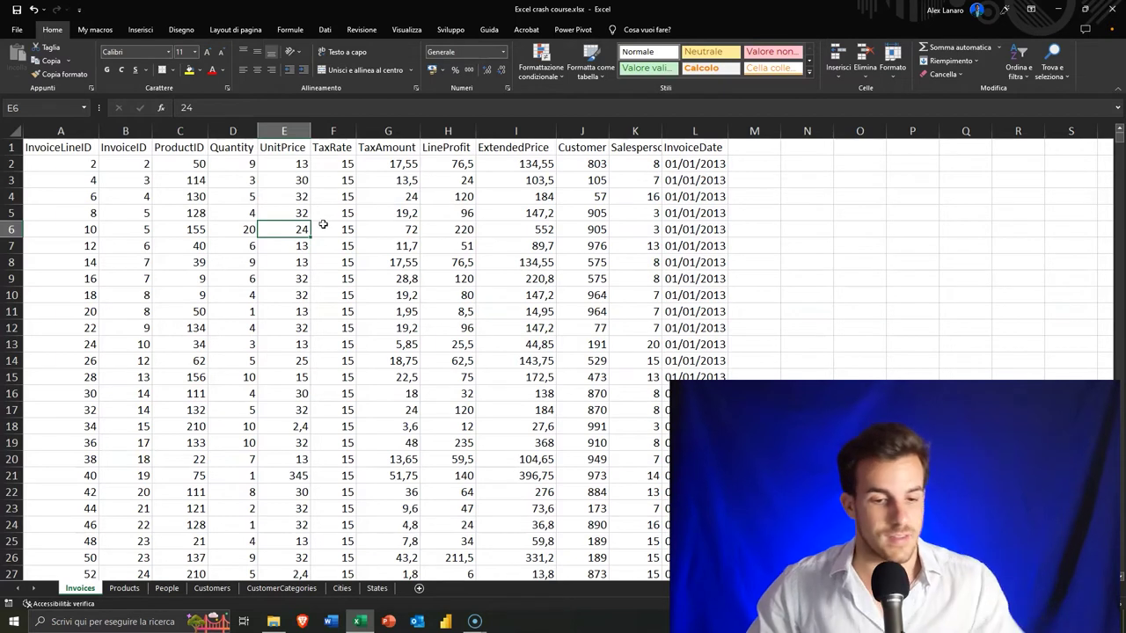
pyautogui.click(314, 292)
pyautogui.click(247, 258)
pyautogui.click(365, 251)
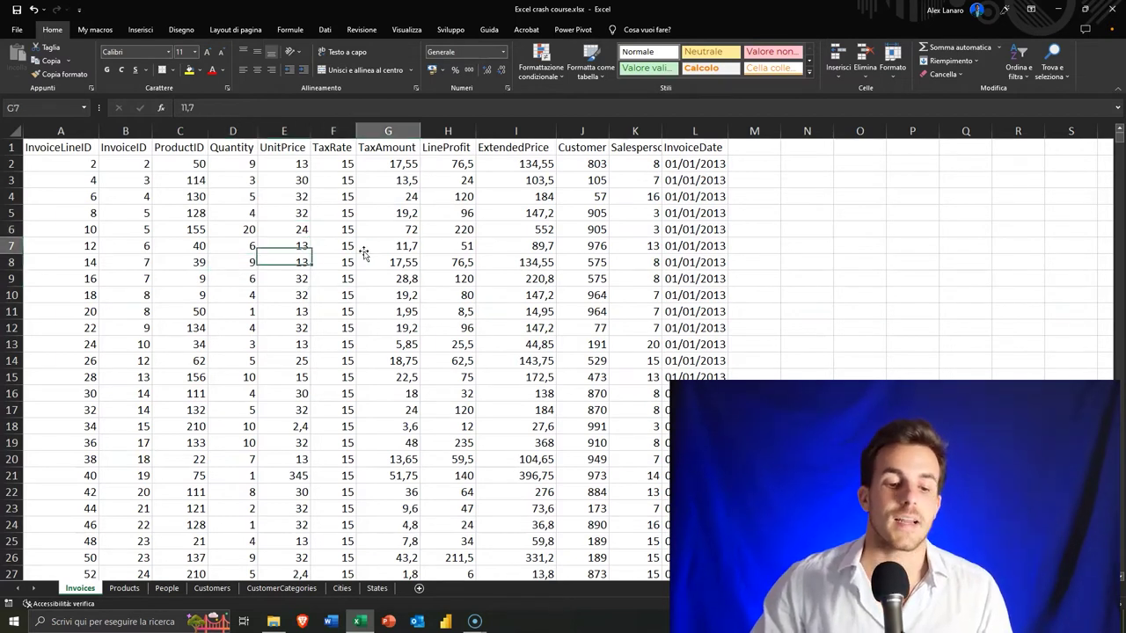
pyautogui.click(305, 280)
pyautogui.click(234, 259)
pyautogui.click(348, 264)
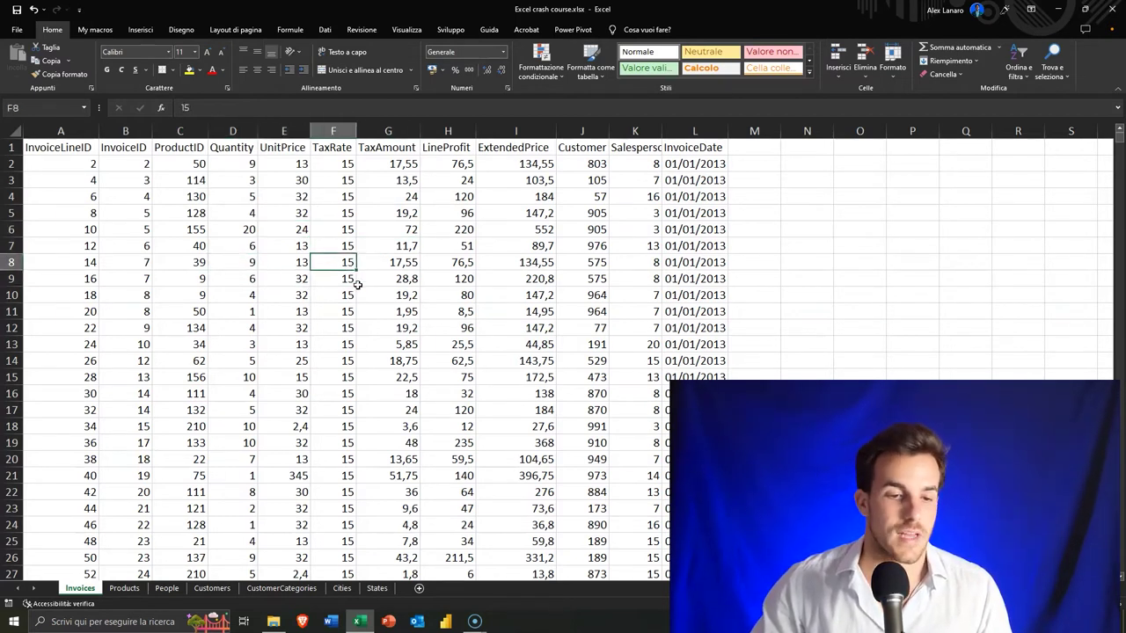
pyautogui.click(152, 33)
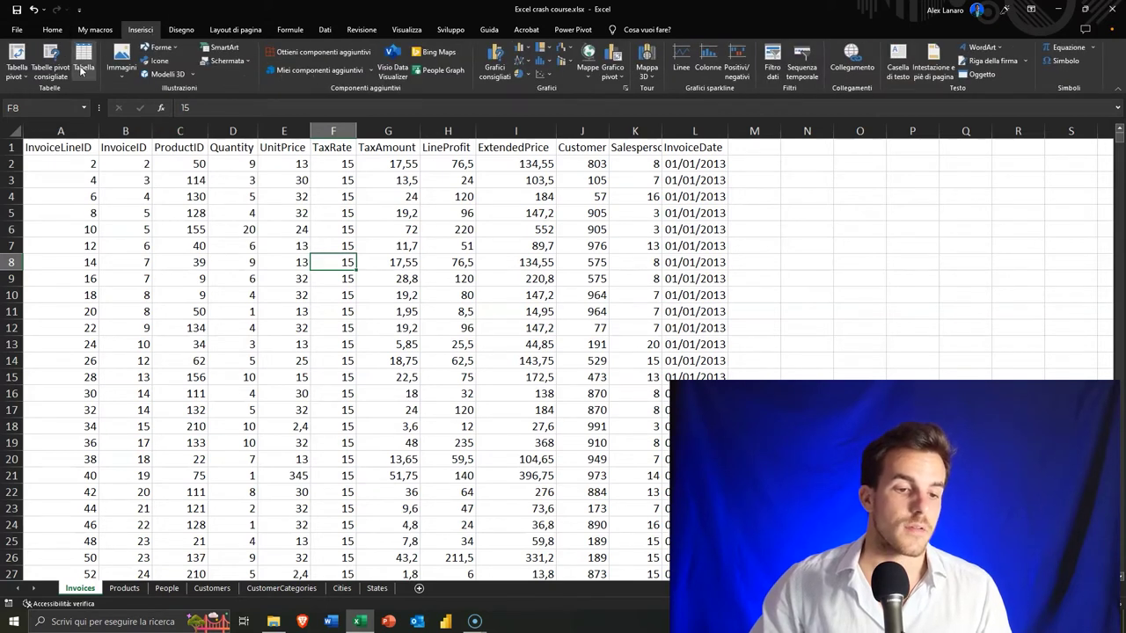
# Start a table from the invoice range $A$1:$L$107996 with headers included
pyautogui.click(83, 68)
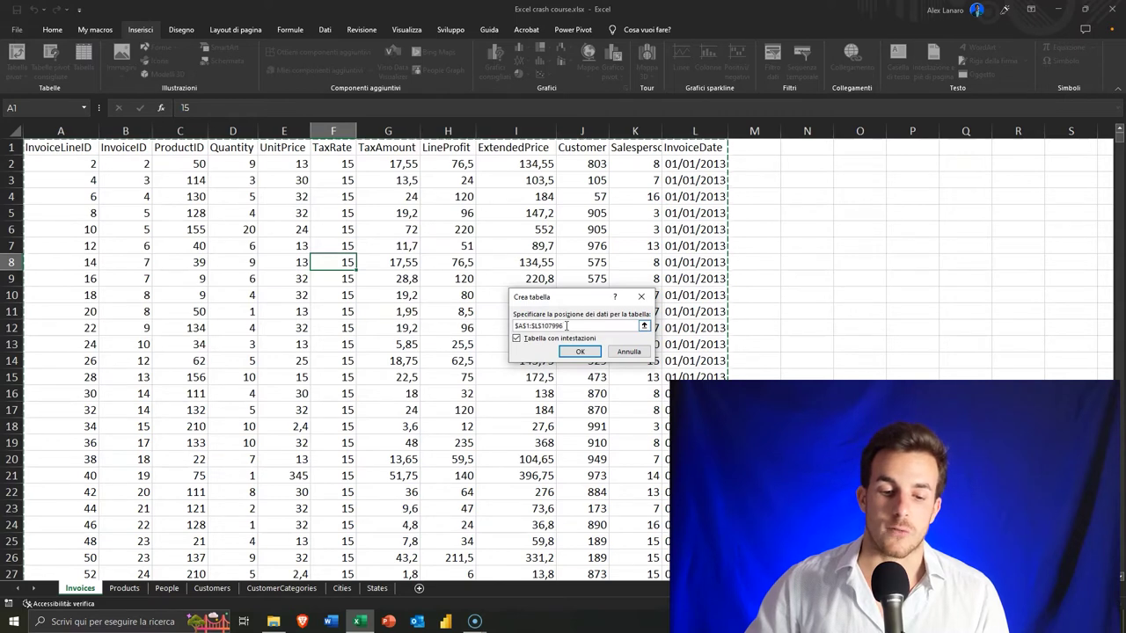
pyautogui.click(519, 327)
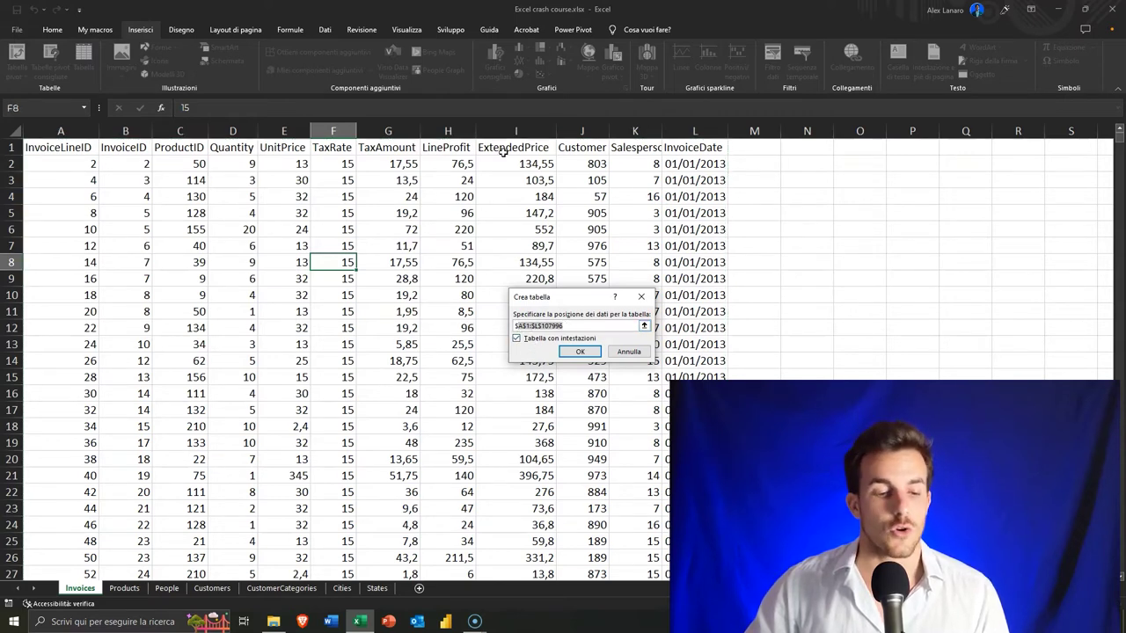
# Confirm the table Tabella1 over A1:L107996 and click through several of its cells
pyautogui.click(586, 355)
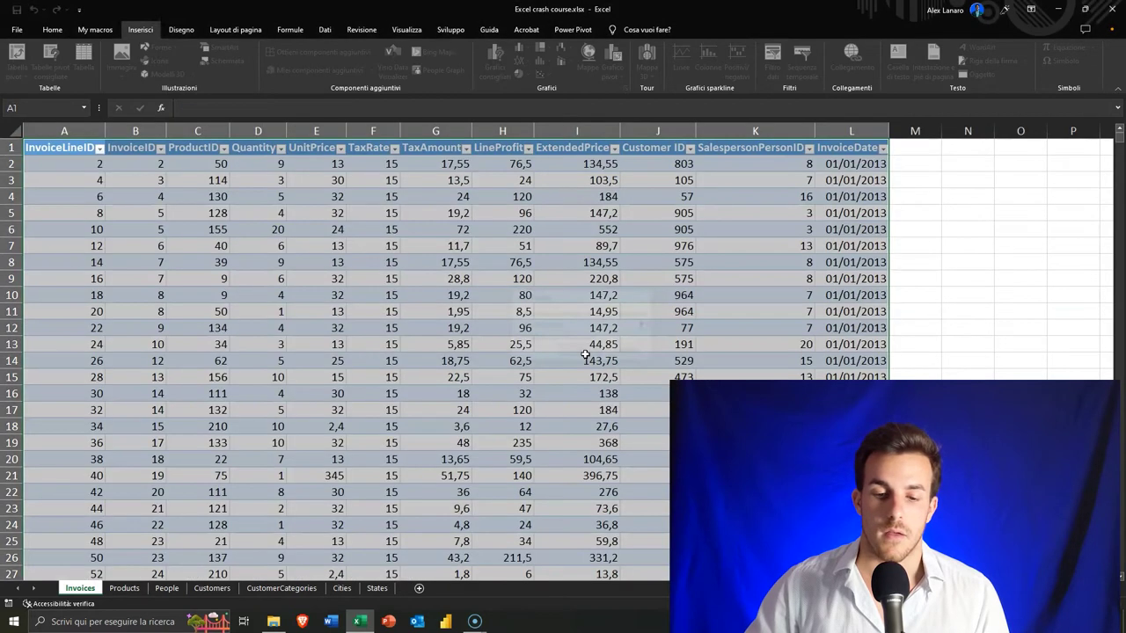
pyautogui.click(142, 212)
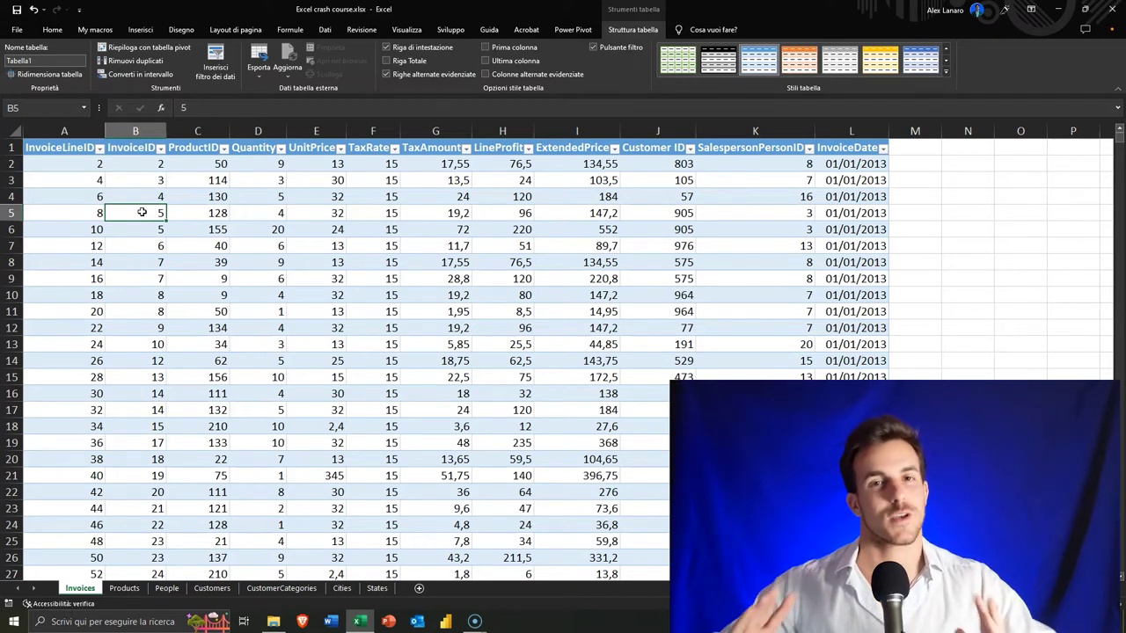
pyautogui.click(435, 377)
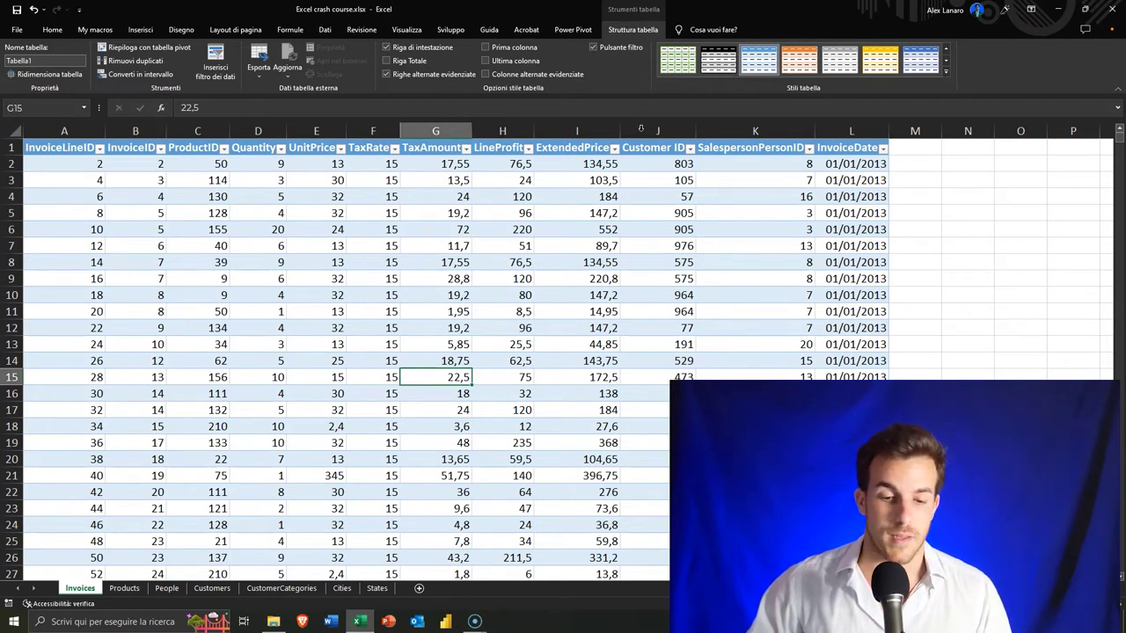
pyautogui.click(372, 278)
pyautogui.click(686, 296)
pyautogui.click(511, 328)
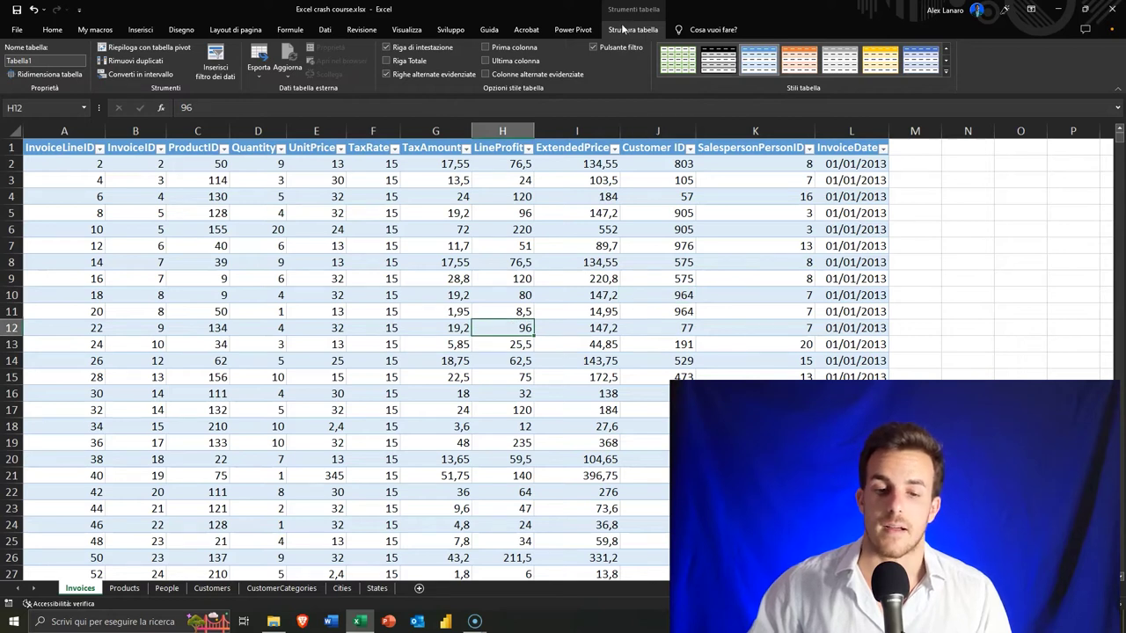
# Browse the Stili tabella gallery, leaving Tabella1's blue banded style unchanged, and select its name
pyautogui.click(948, 73)
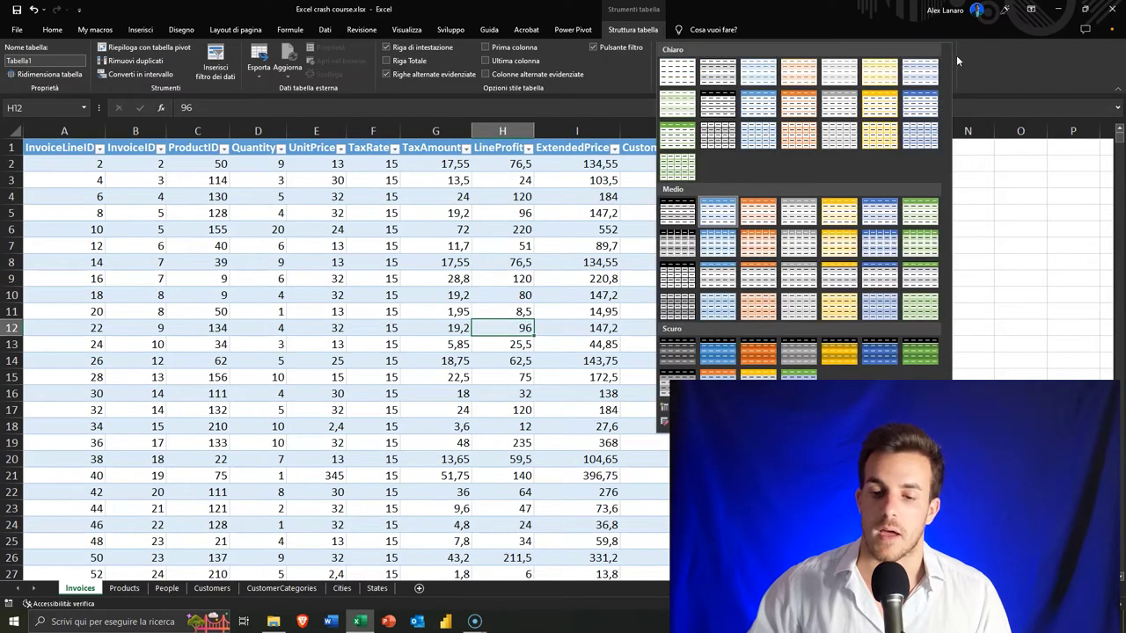
pyautogui.click(932, 111)
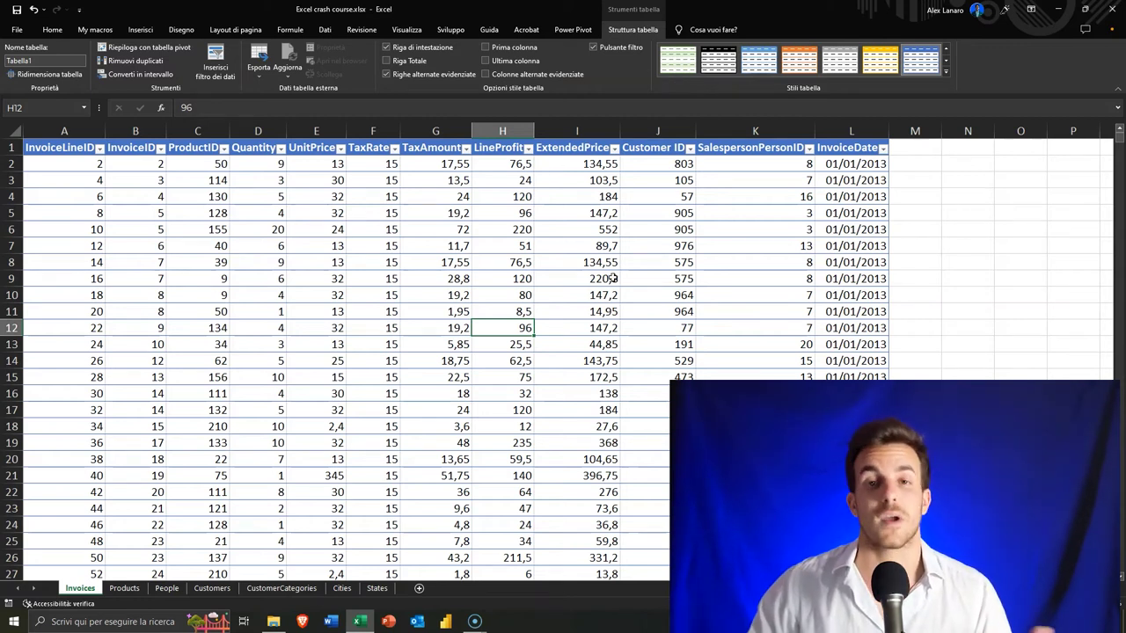
pyautogui.click(945, 76)
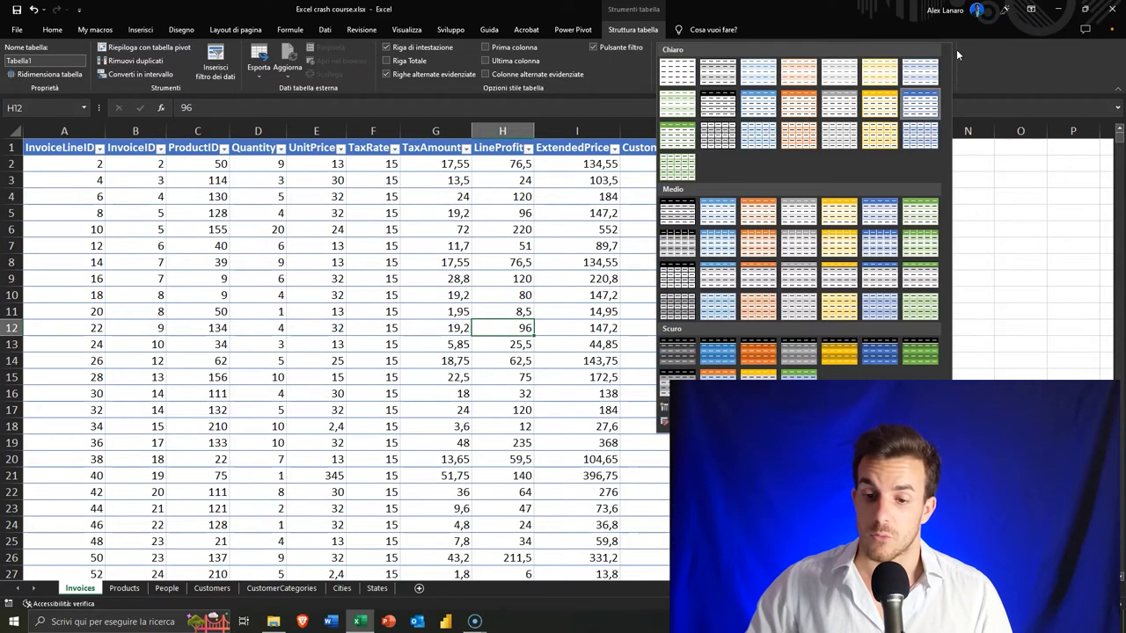
pyautogui.press('Escape')
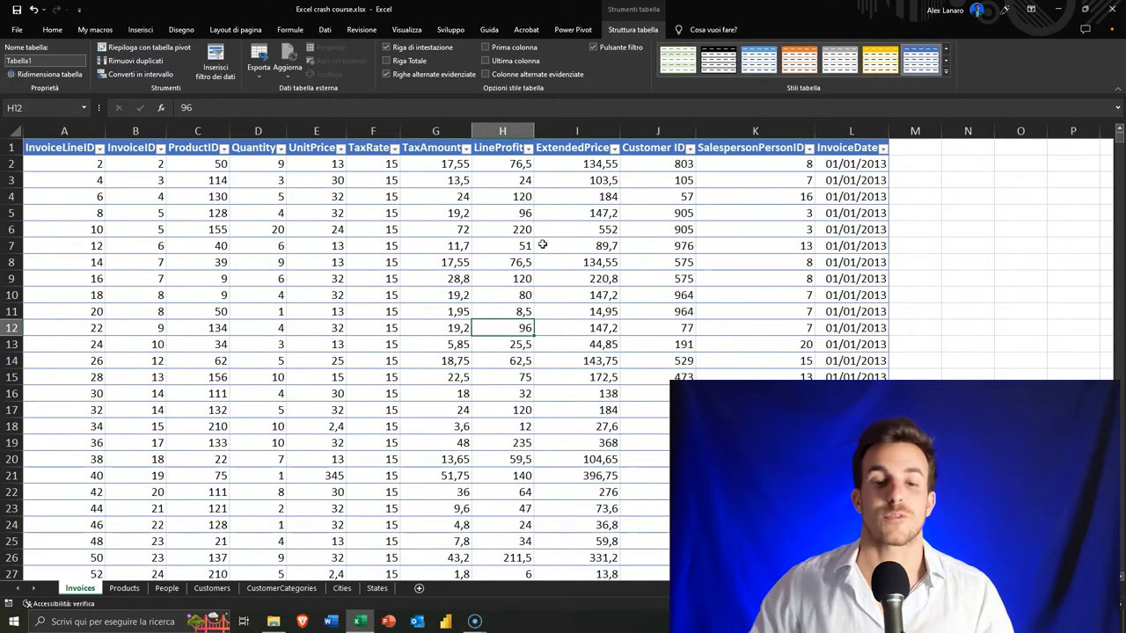
pyautogui.click(56, 61)
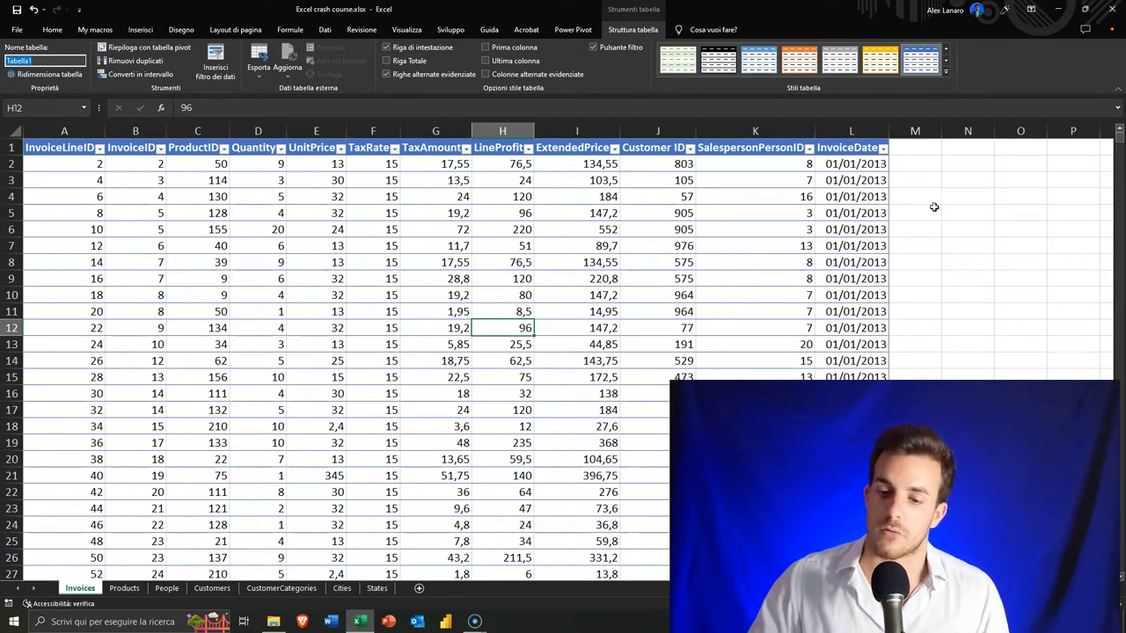
pyautogui.click(968, 198)
pyautogui.write('=')
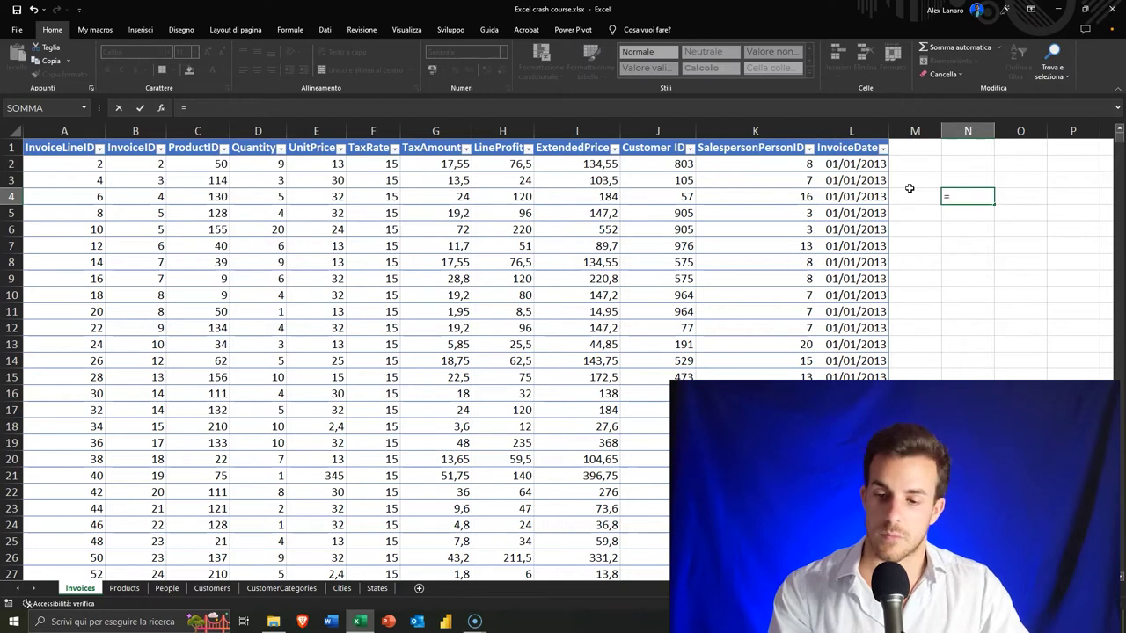
pyautogui.write('SOM')
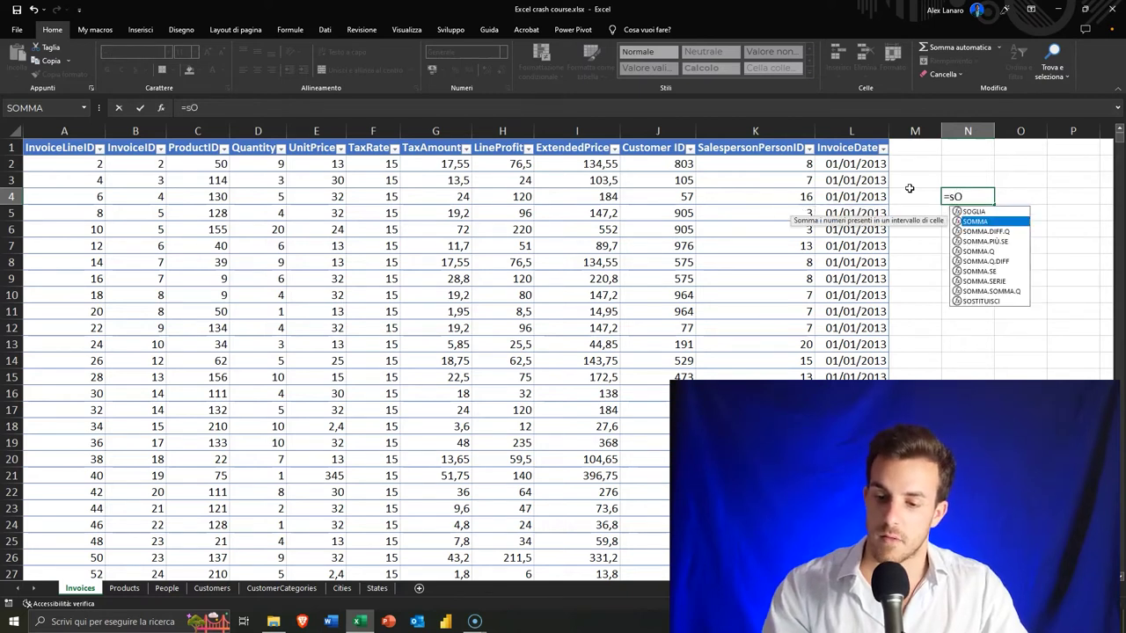
pyautogui.press('Tab')
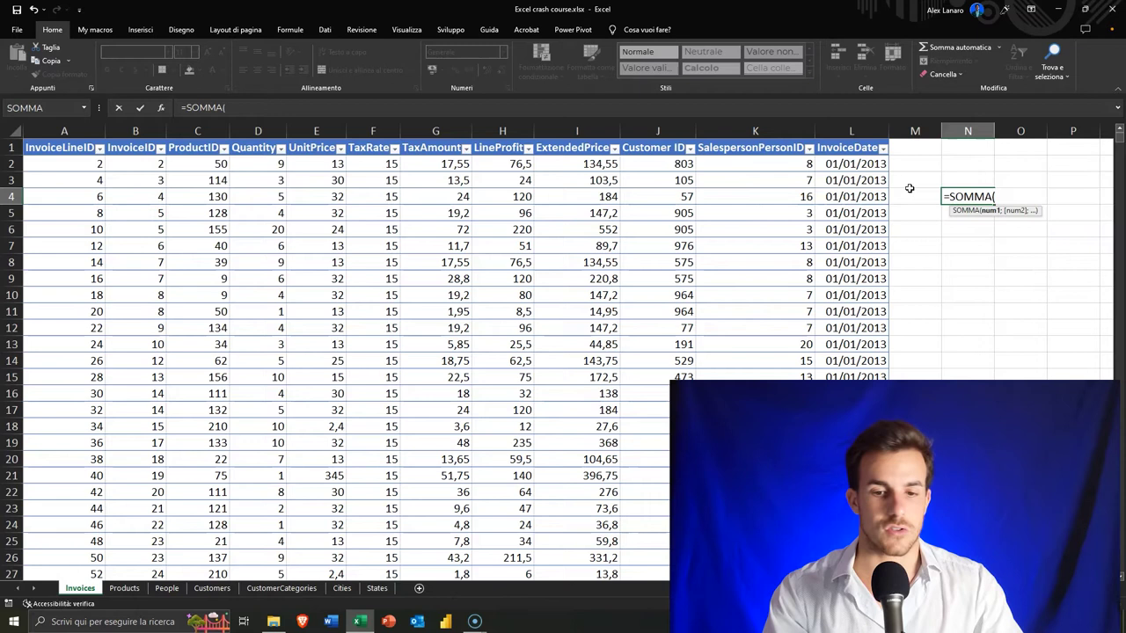
pyautogui.write('TA')
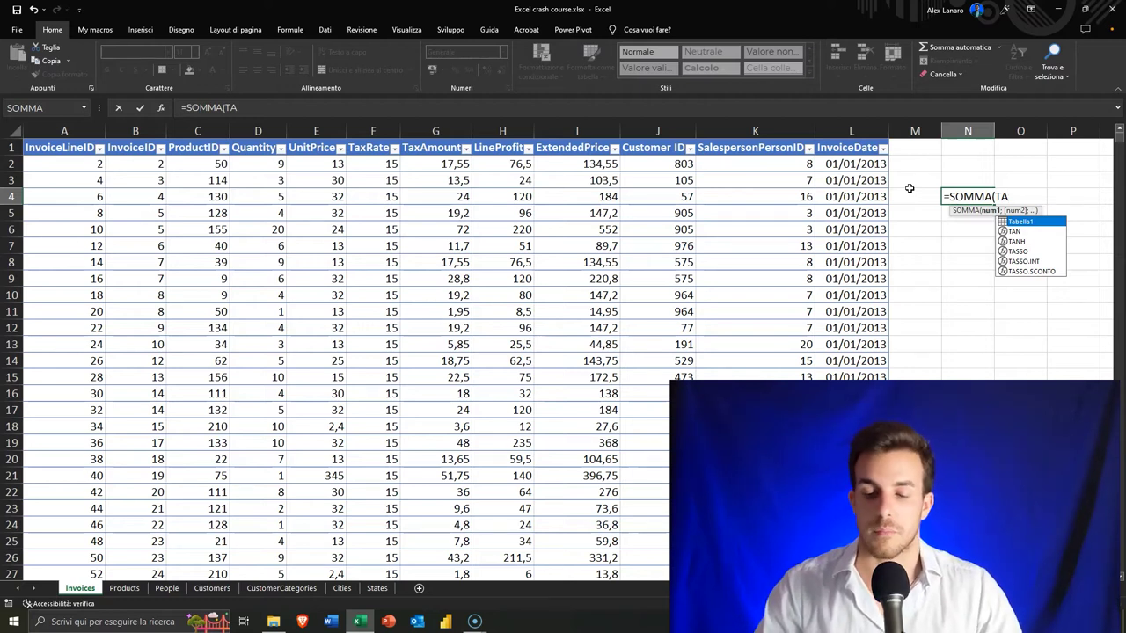
pyautogui.press('Escape')
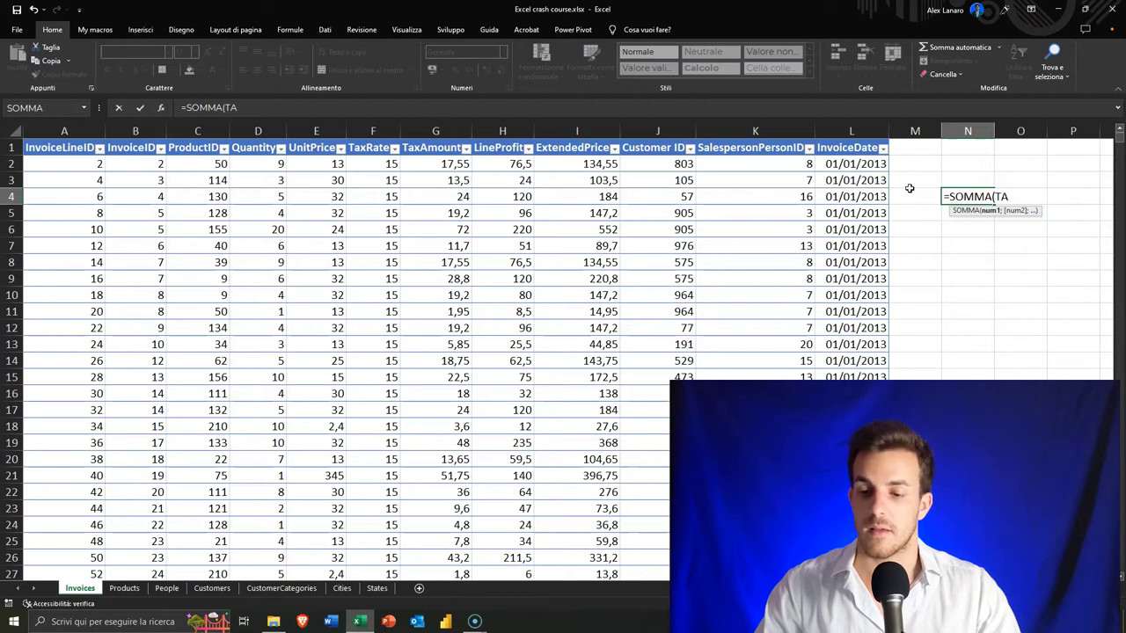
pyautogui.press('Escape')
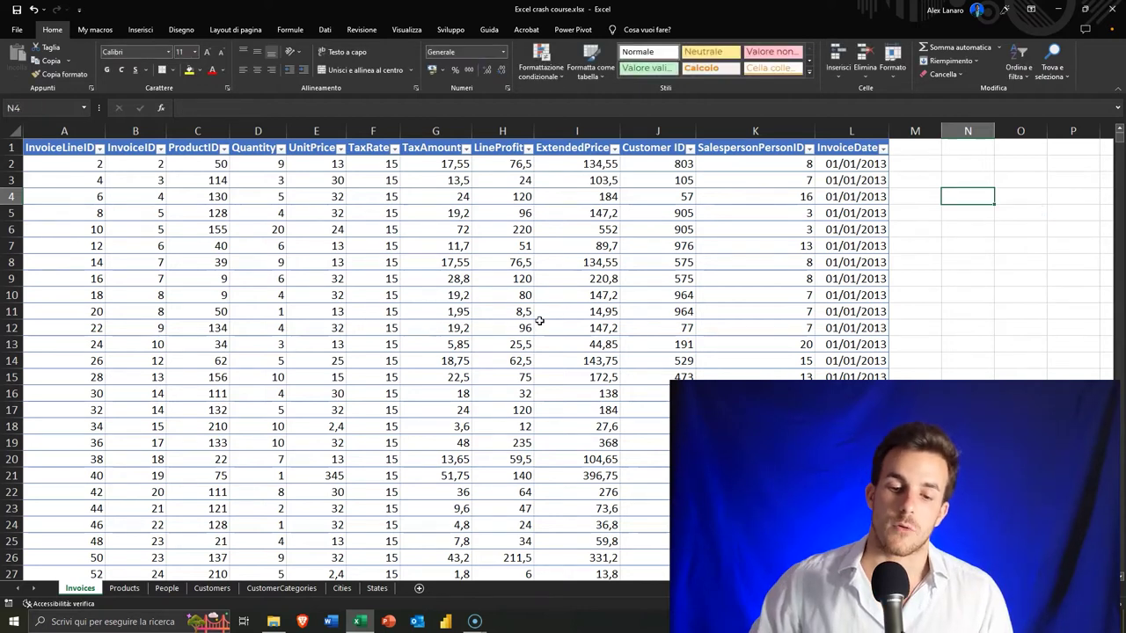
# Rename the table from Tabella1 to tblInvoices in the Nome tabella box
pyautogui.click(538, 298)
pyautogui.click(416, 299)
pyautogui.click(337, 262)
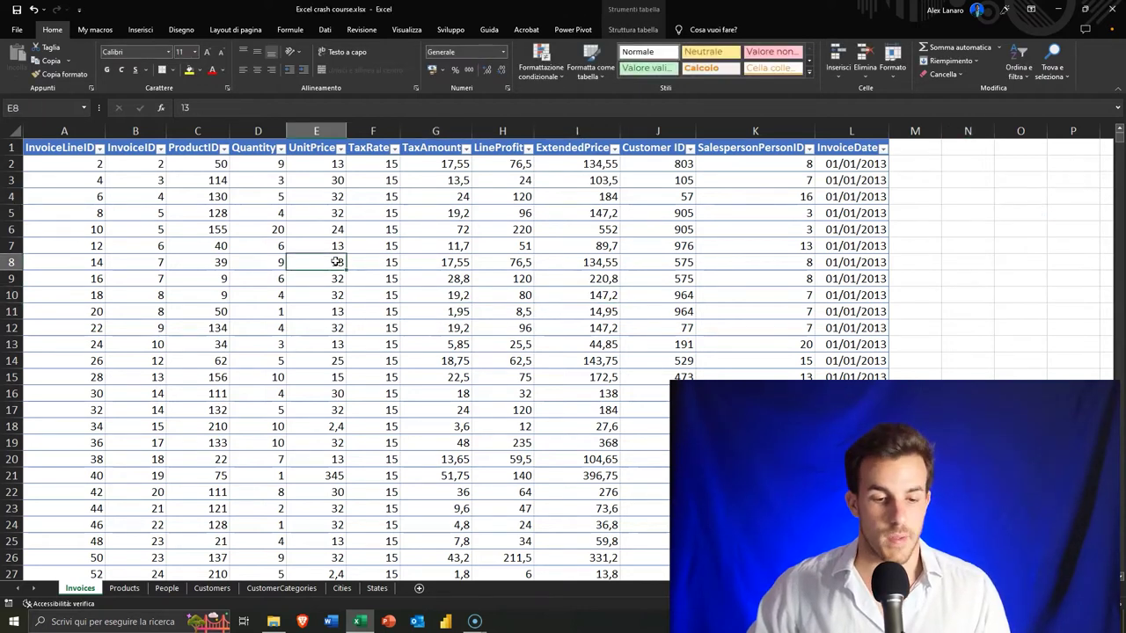
pyautogui.click(612, 262)
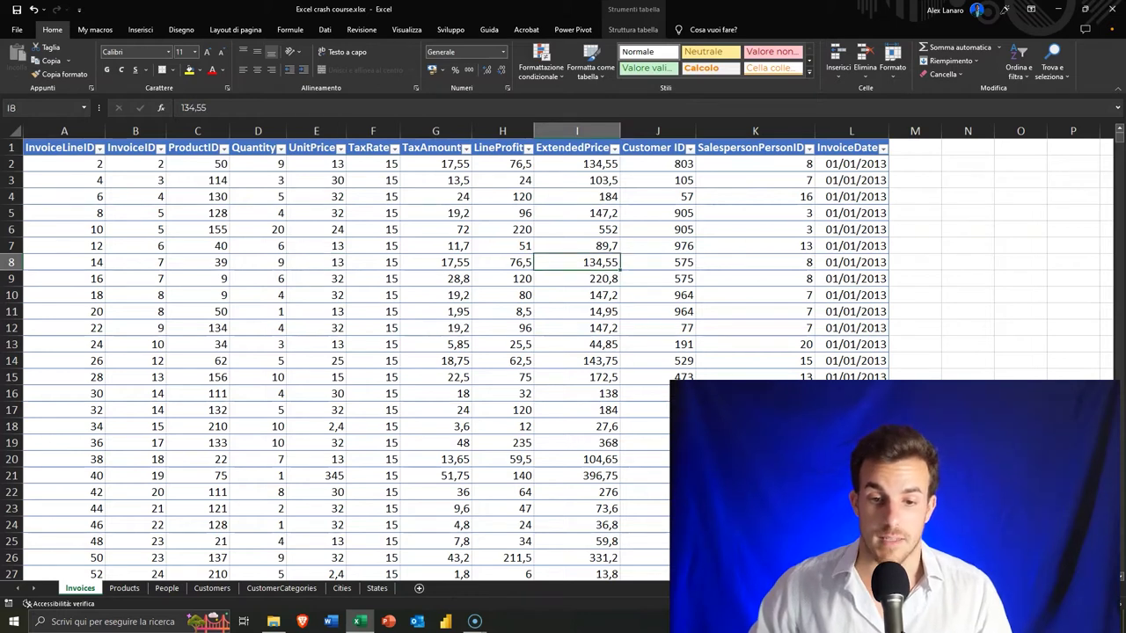
pyautogui.click(632, 30)
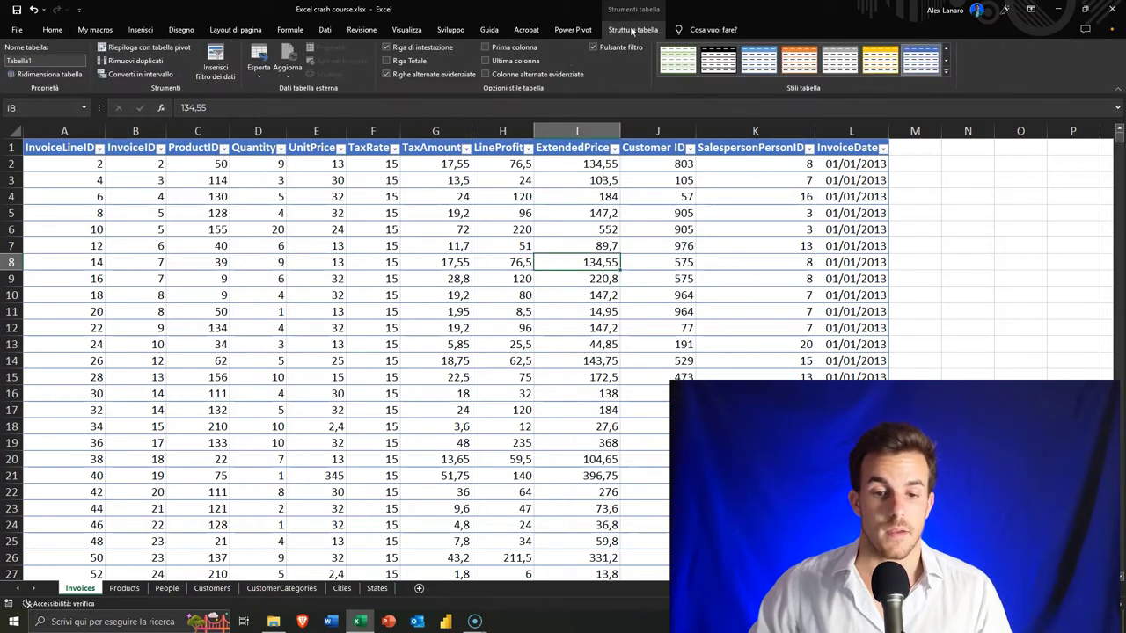
pyautogui.click(44, 60)
pyautogui.write('tblInvoice')
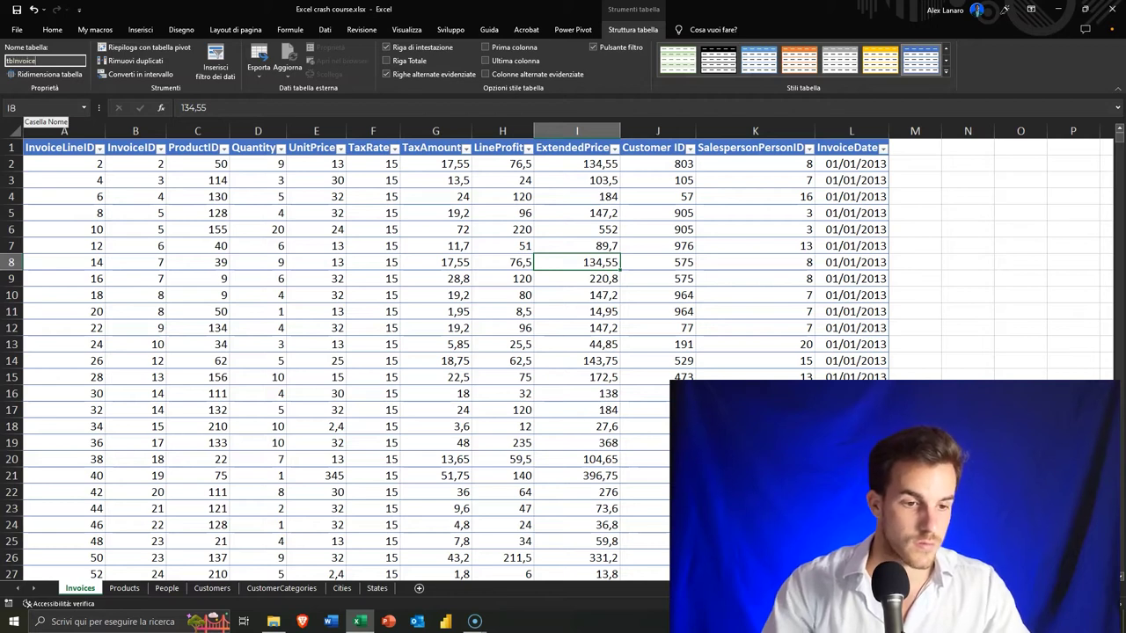
pyautogui.write('s')
pyautogui.press('Return')
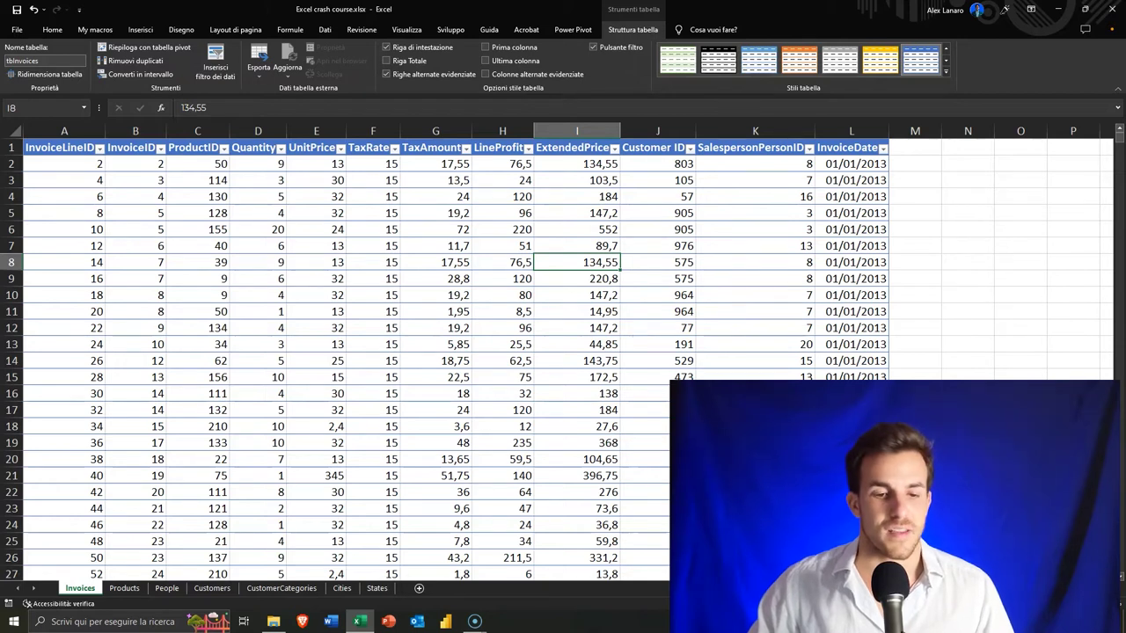
# Turn off the Griglia gridlines on the Visualizza tab
pyautogui.click(417, 29)
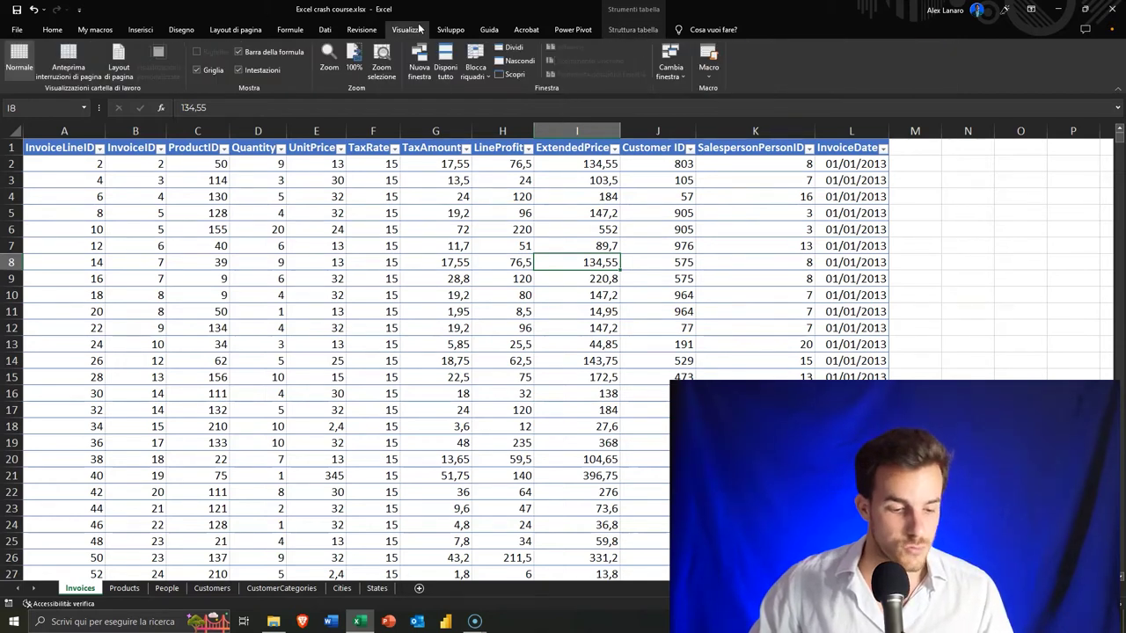
pyautogui.click(202, 70)
pyautogui.click(974, 211)
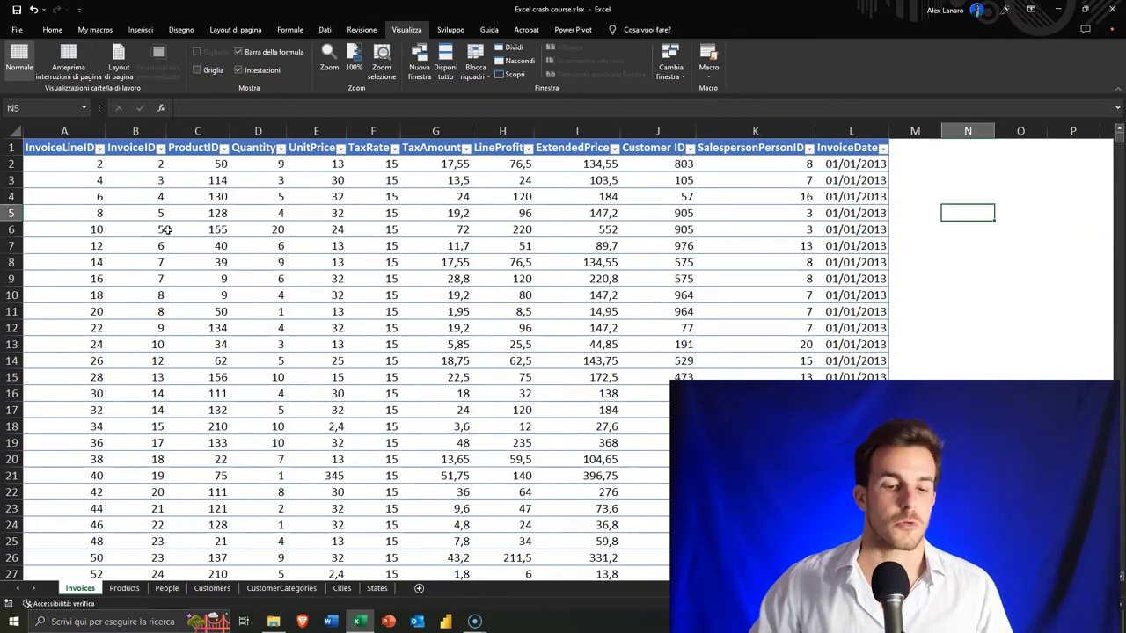
pyautogui.click(396, 261)
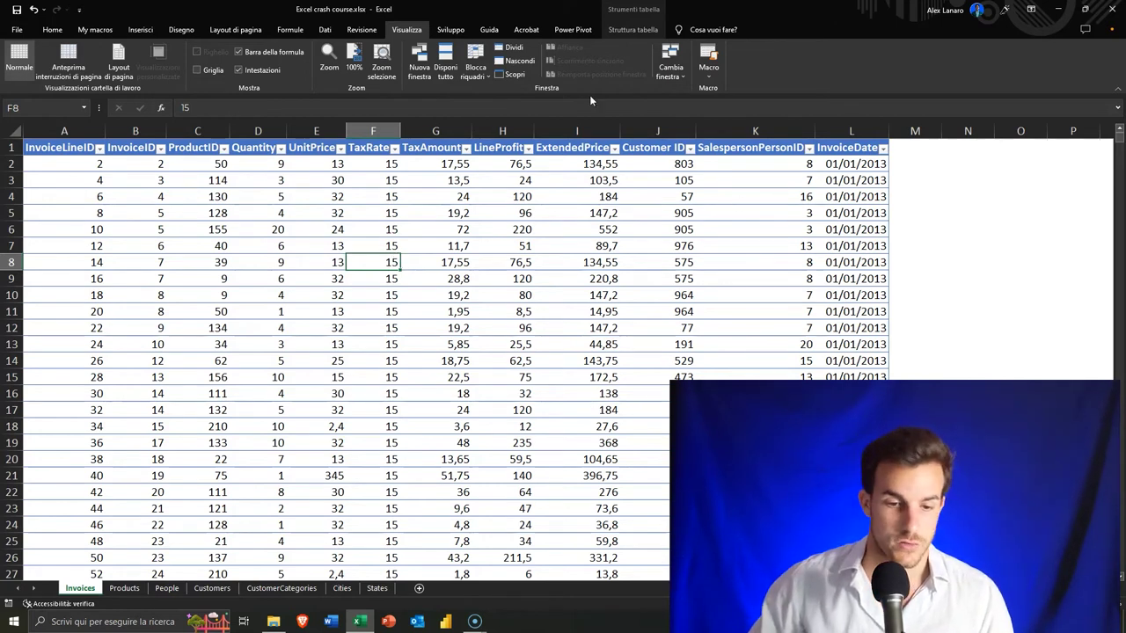
pyautogui.click(180, 185)
pyautogui.press('Left')
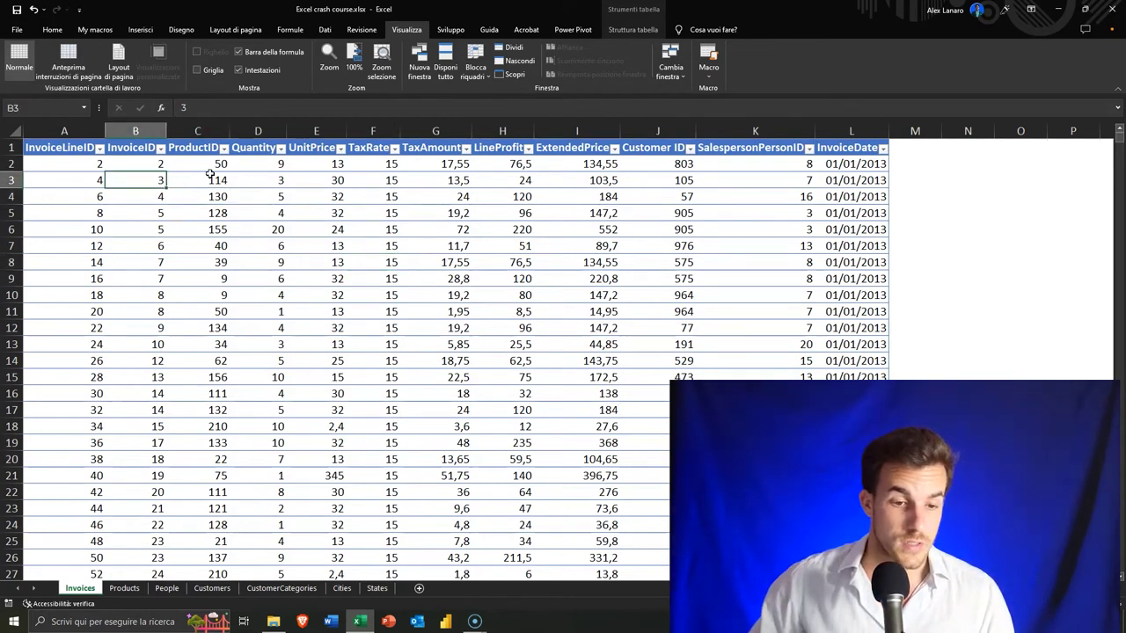
# Select the whole UnitPrice column of tblInvoices for formatting
pyautogui.click(318, 141)
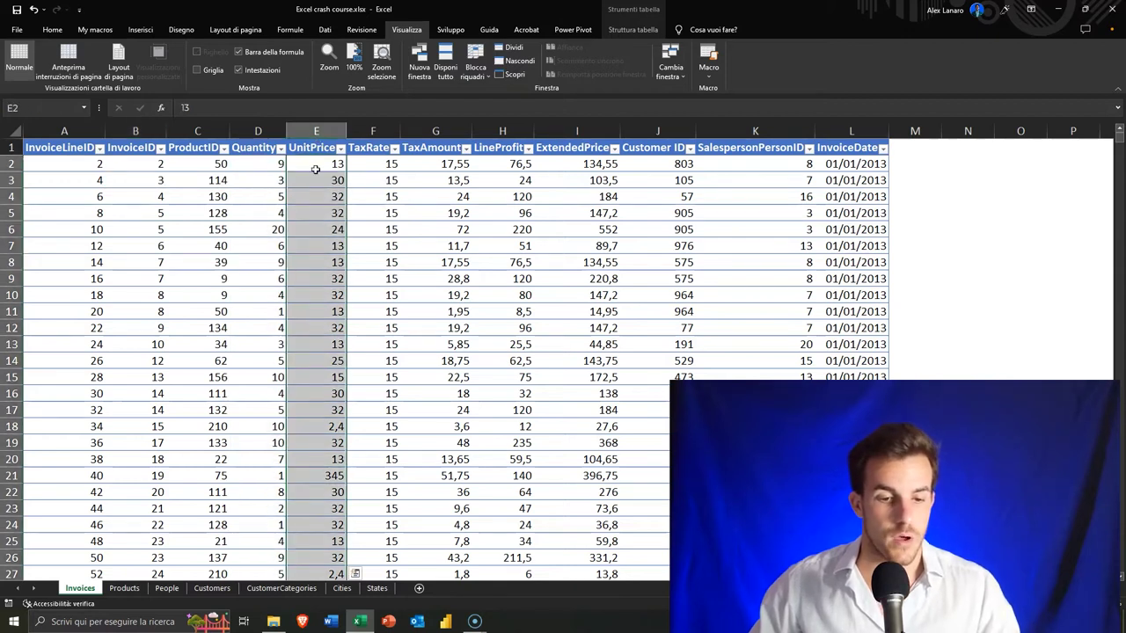
pyautogui.click(313, 174)
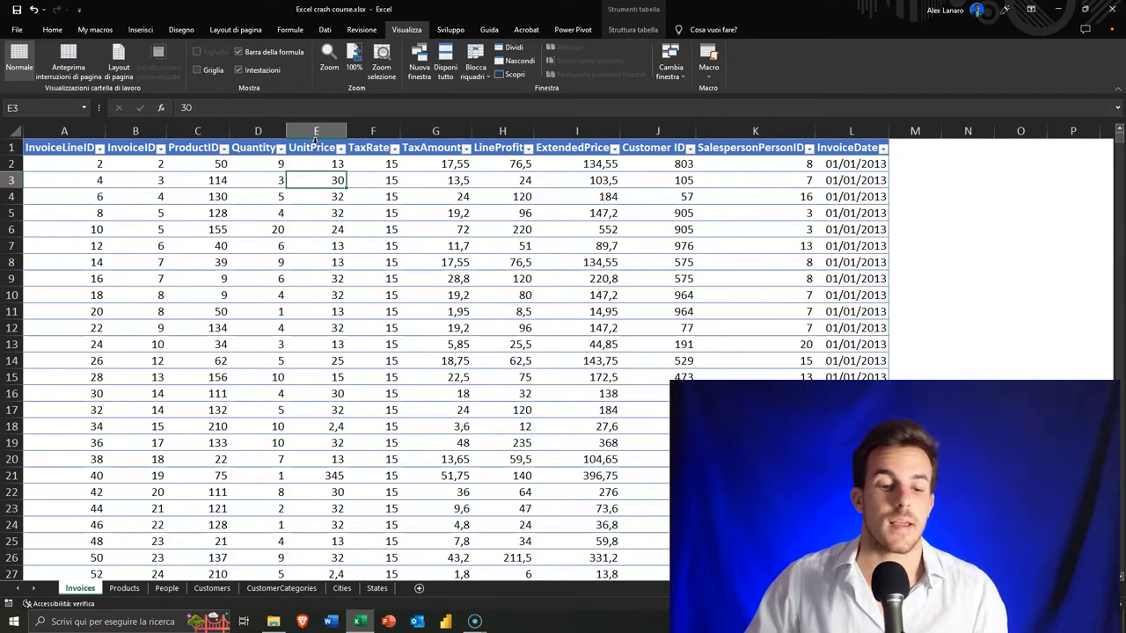
pyautogui.click(314, 141)
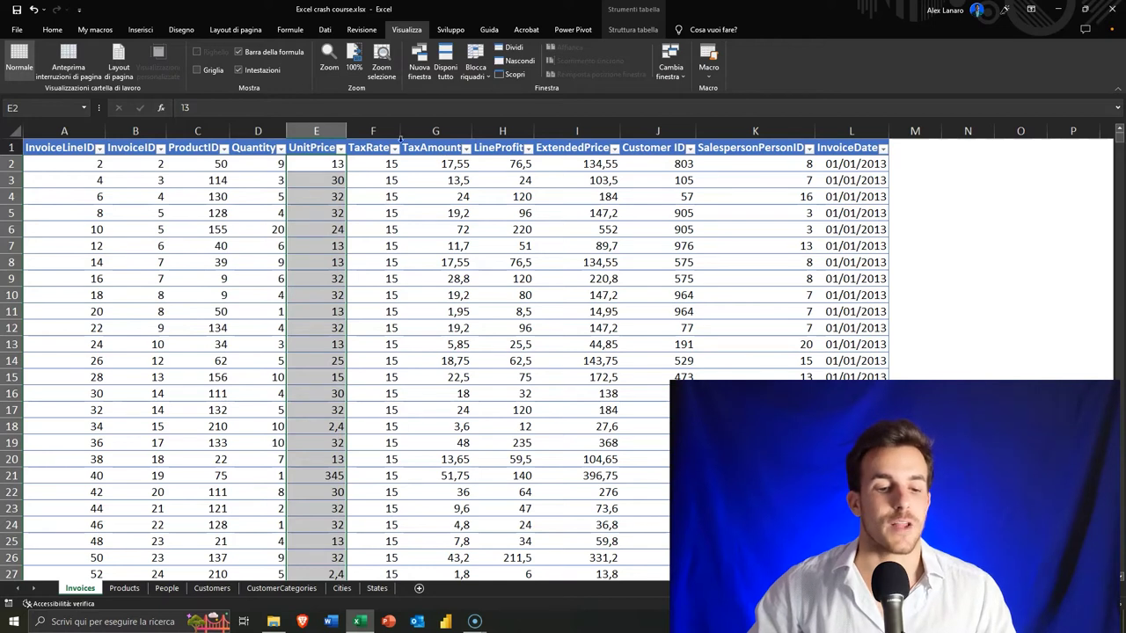
pyautogui.click(59, 31)
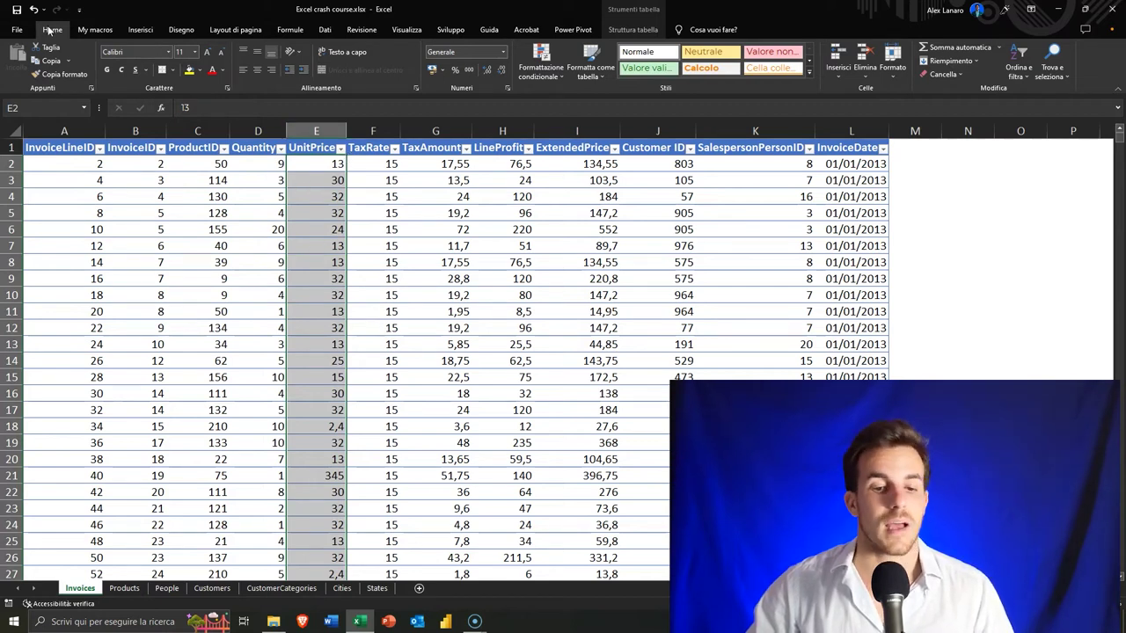
# Format UnitPrice as euro accounting amounts with no decimals
pyautogui.click(431, 71)
pyautogui.click(503, 72)
pyautogui.click(503, 72)
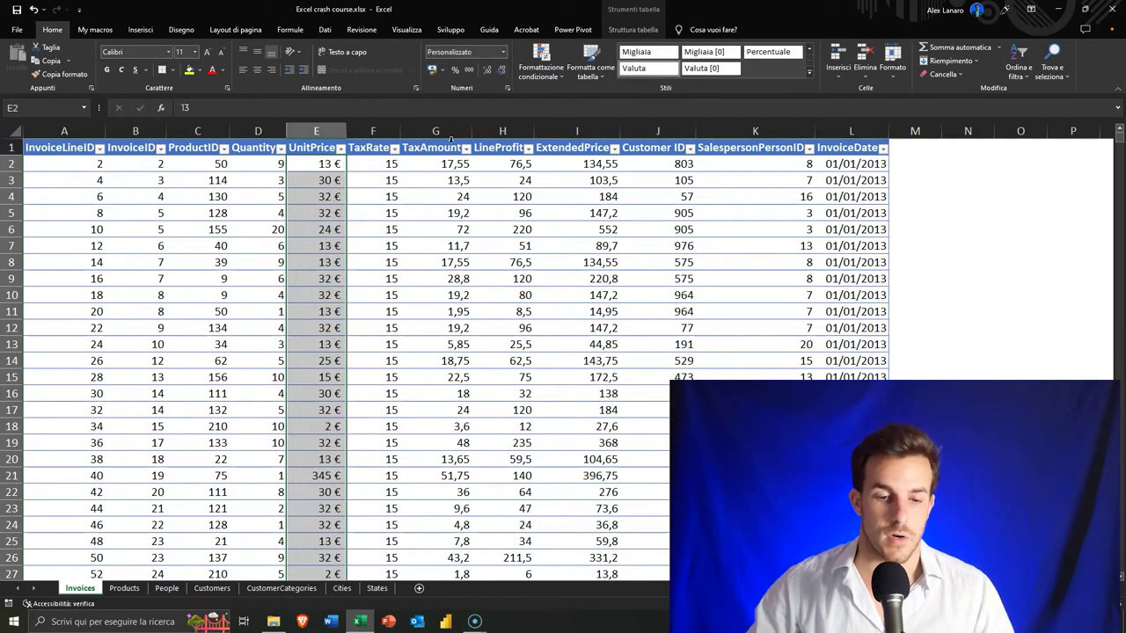
# Apply euro accounting with no decimals to TaxAmount, LineProfit and ExtendedPrice
pyautogui.moveTo(451, 142); pyautogui.dragTo(547, 150)
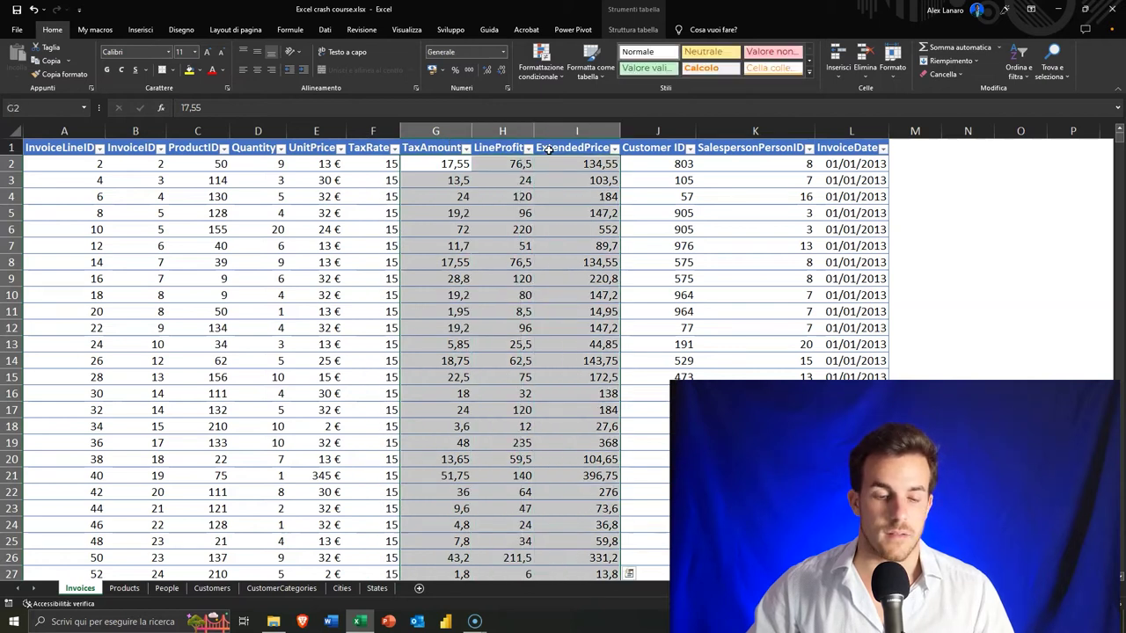
pyautogui.click(434, 145)
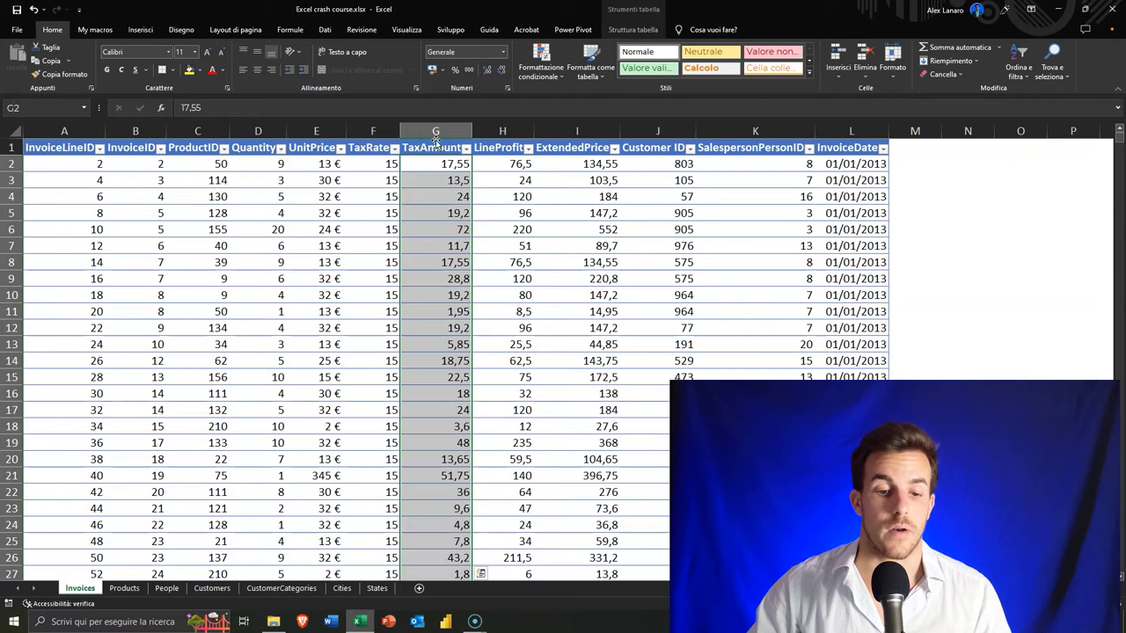
pyautogui.press('Down')
pyautogui.press('Down')
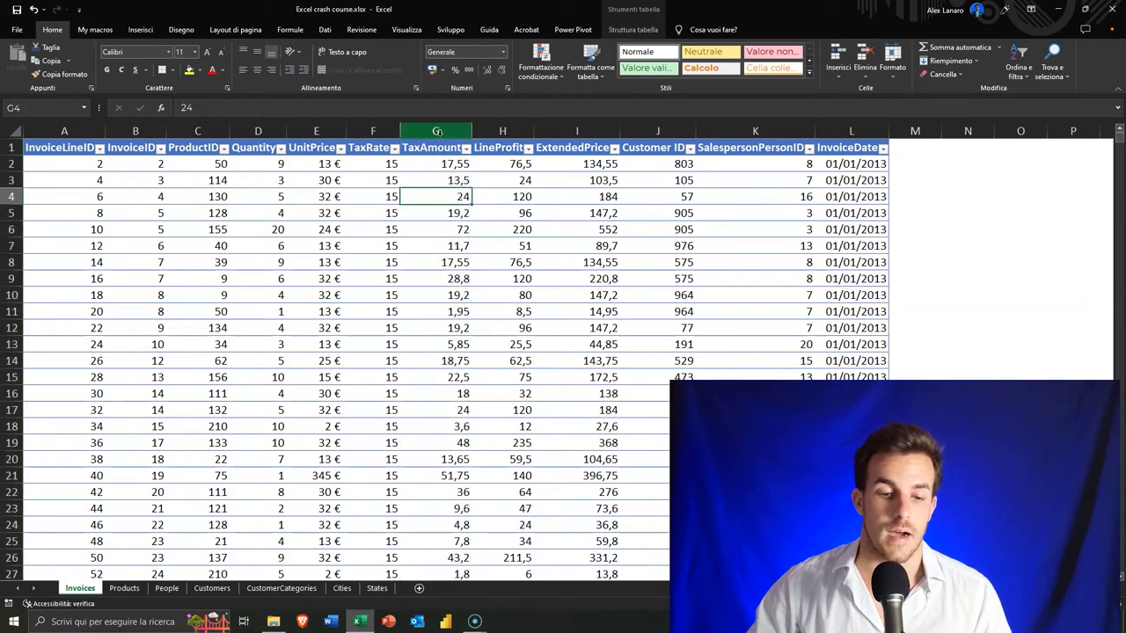
pyautogui.moveTo(436, 141); pyautogui.dragTo(549, 147)
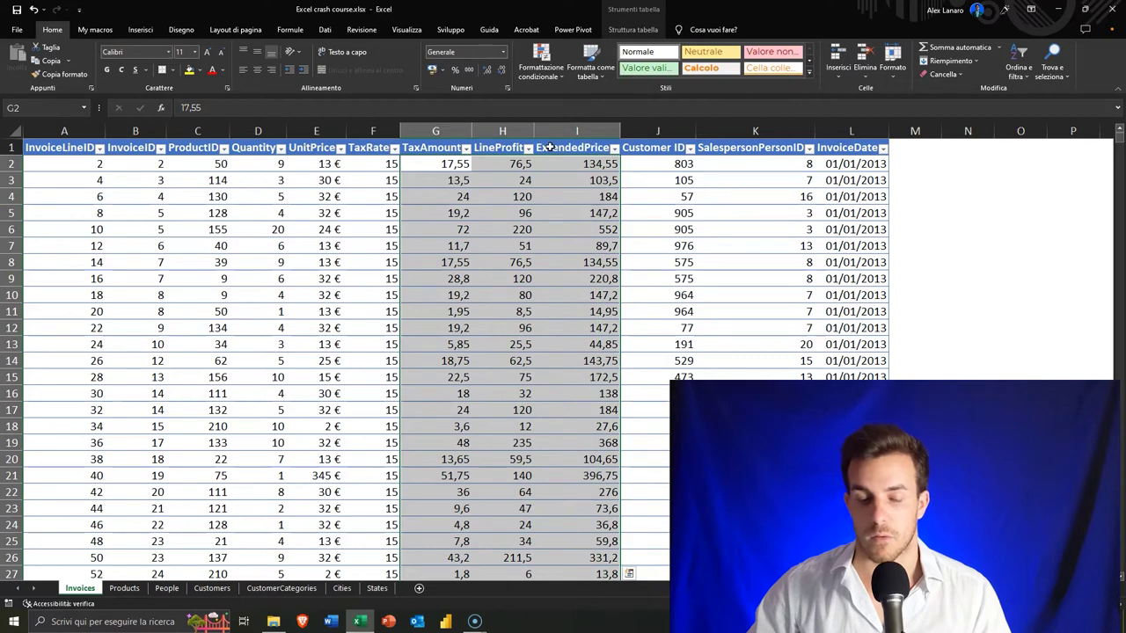
pyautogui.click(433, 71)
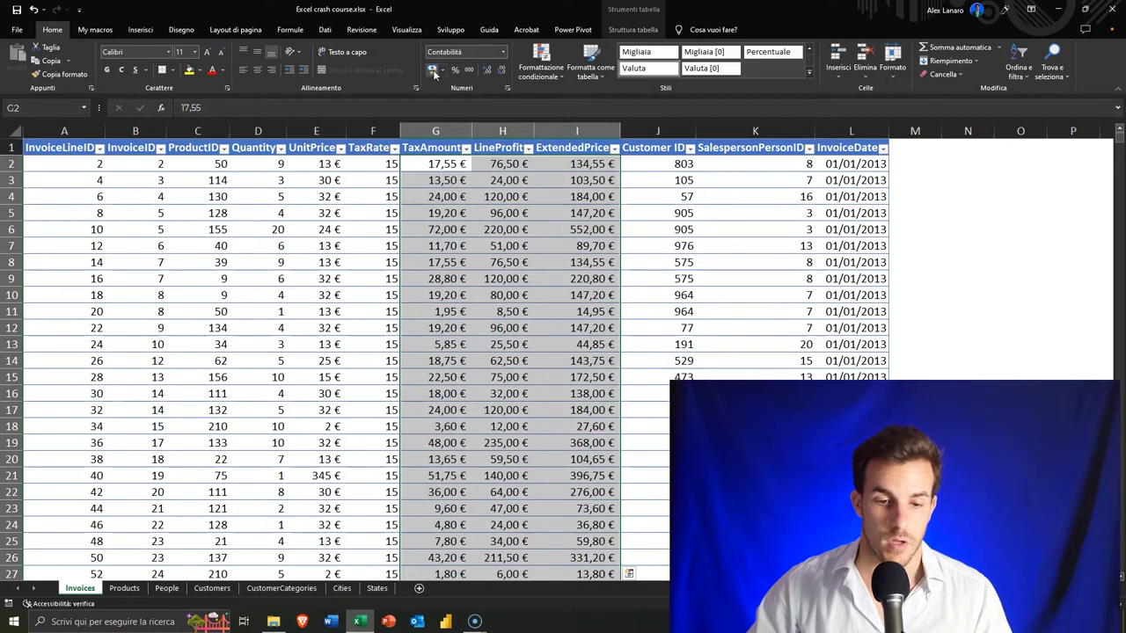
pyautogui.click(502, 70)
pyautogui.click(502, 70)
pyautogui.click(580, 203)
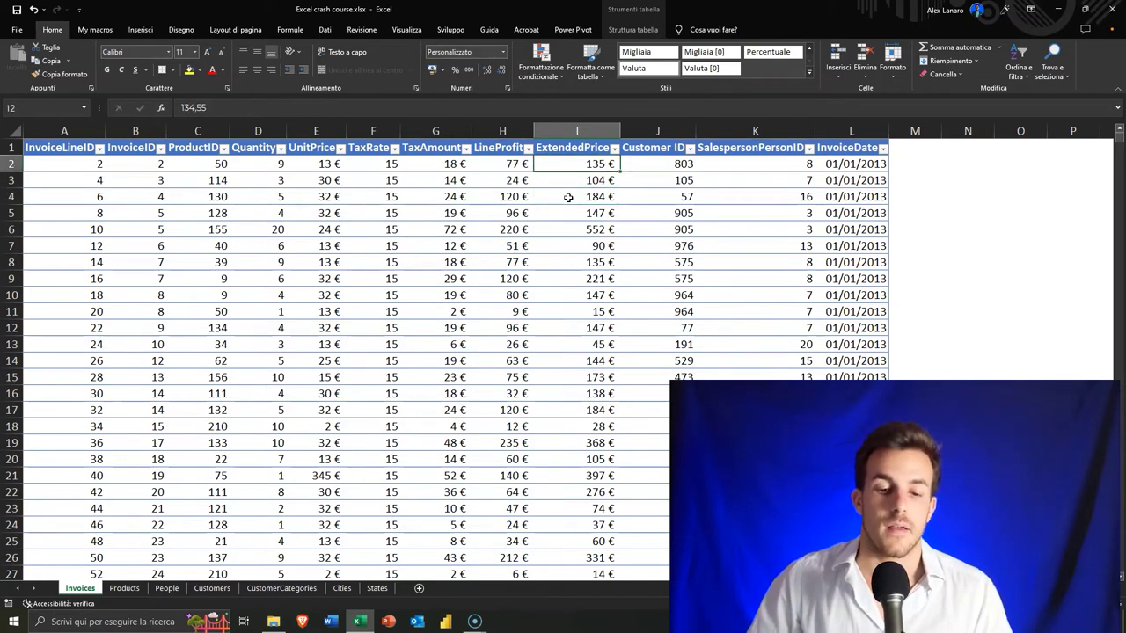
# Check the unrounded values behind cells I7, I2, E2, D2, G2 and H5
pyautogui.click(570, 247)
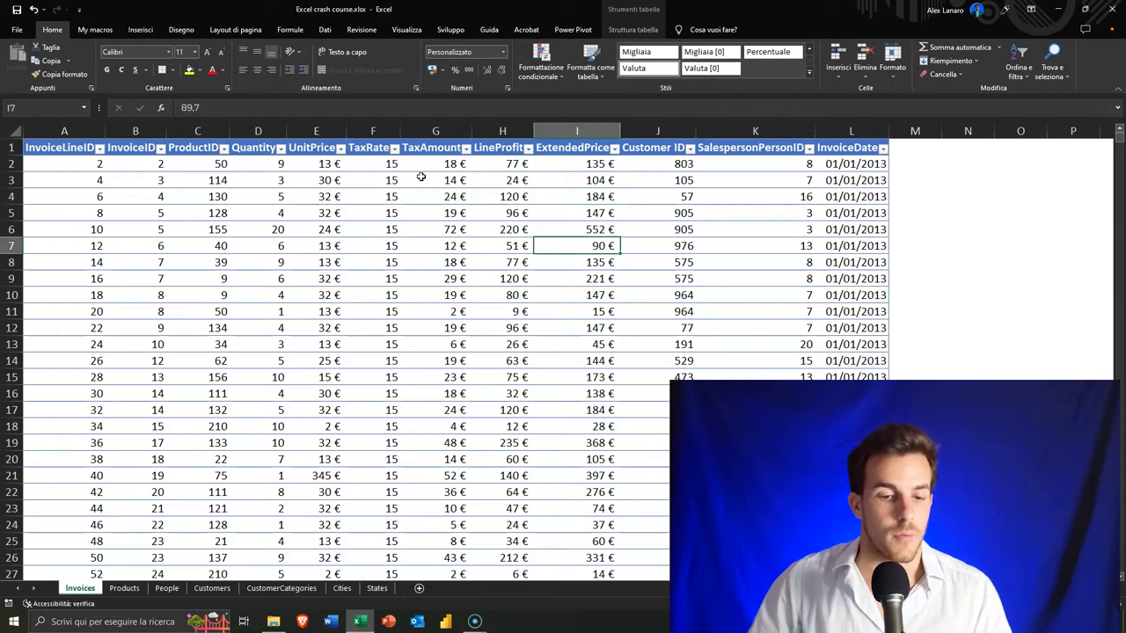
pyautogui.click(551, 164)
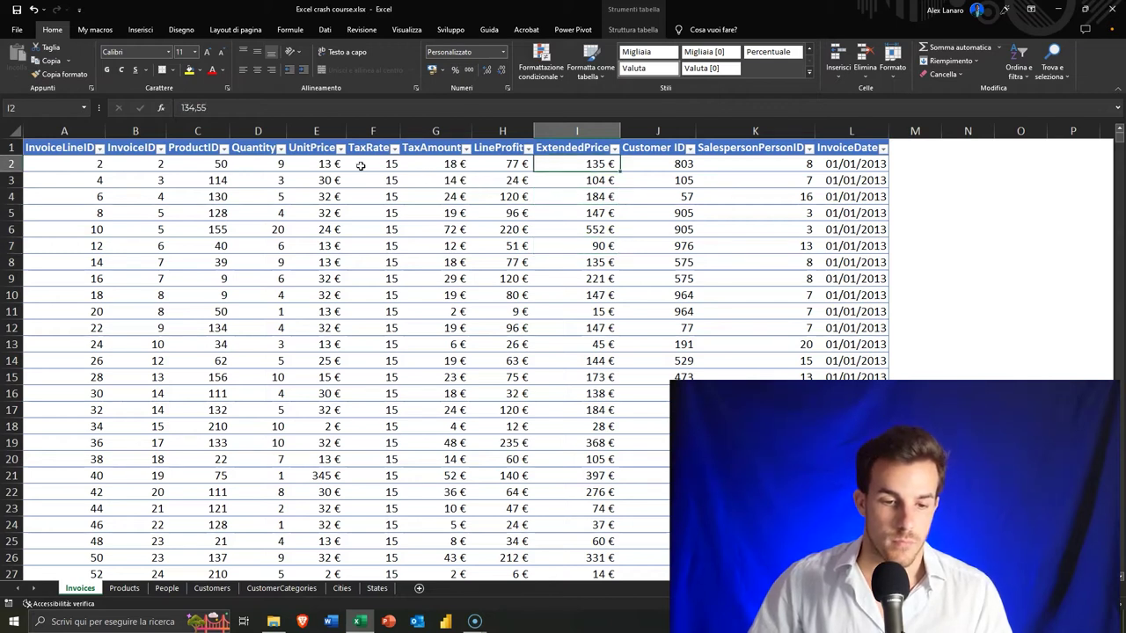
pyautogui.click(306, 166)
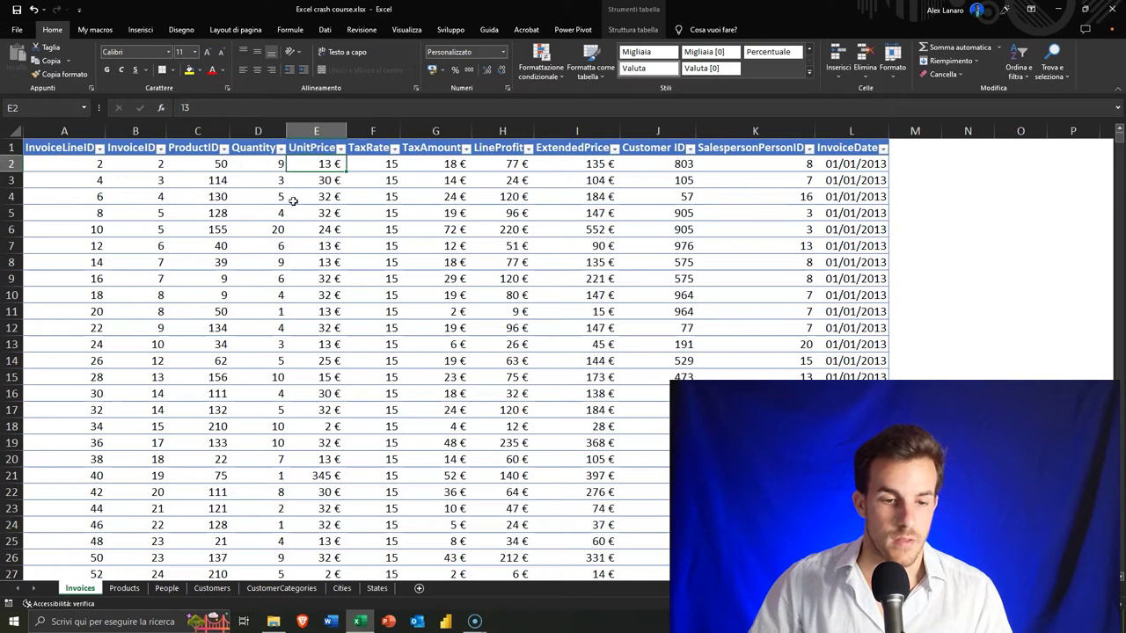
pyautogui.click(278, 164)
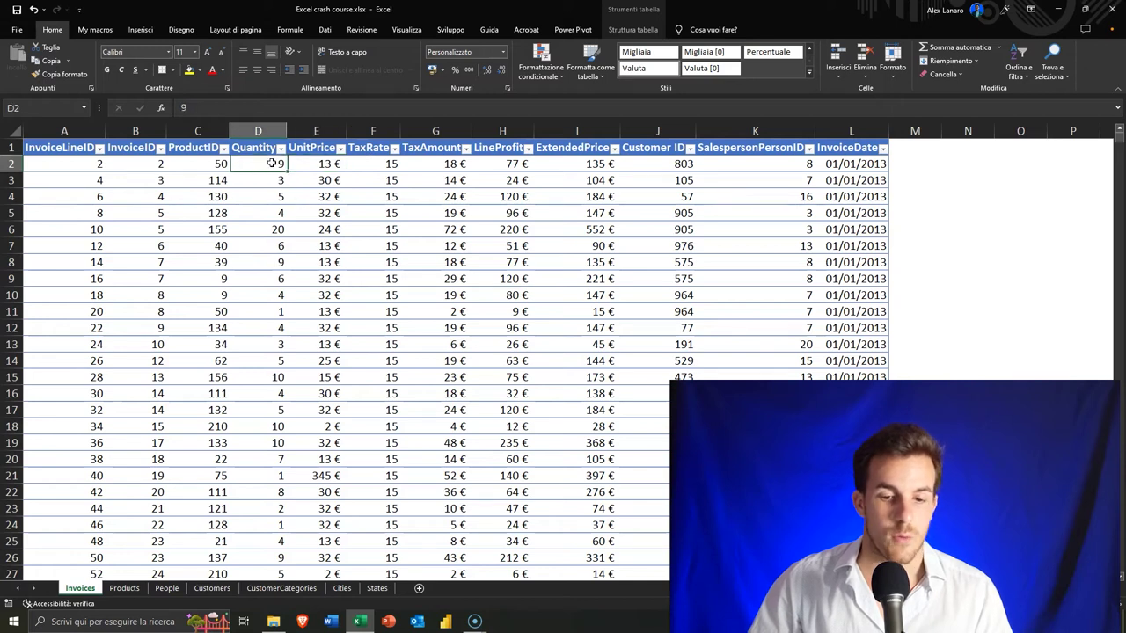
pyautogui.click(573, 165)
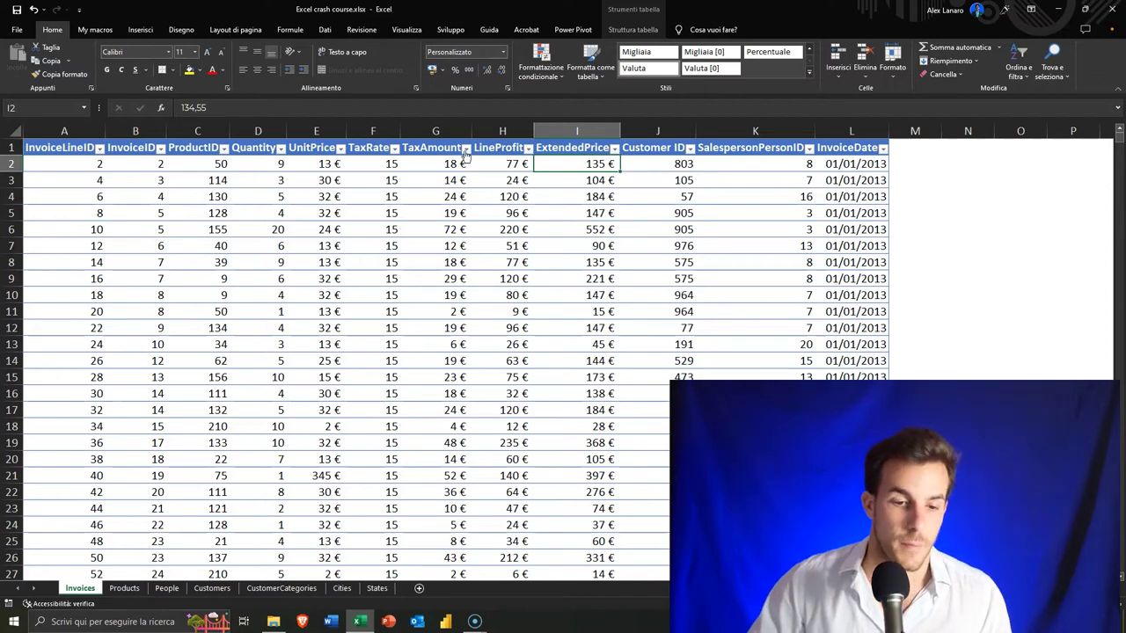
pyautogui.click(254, 165)
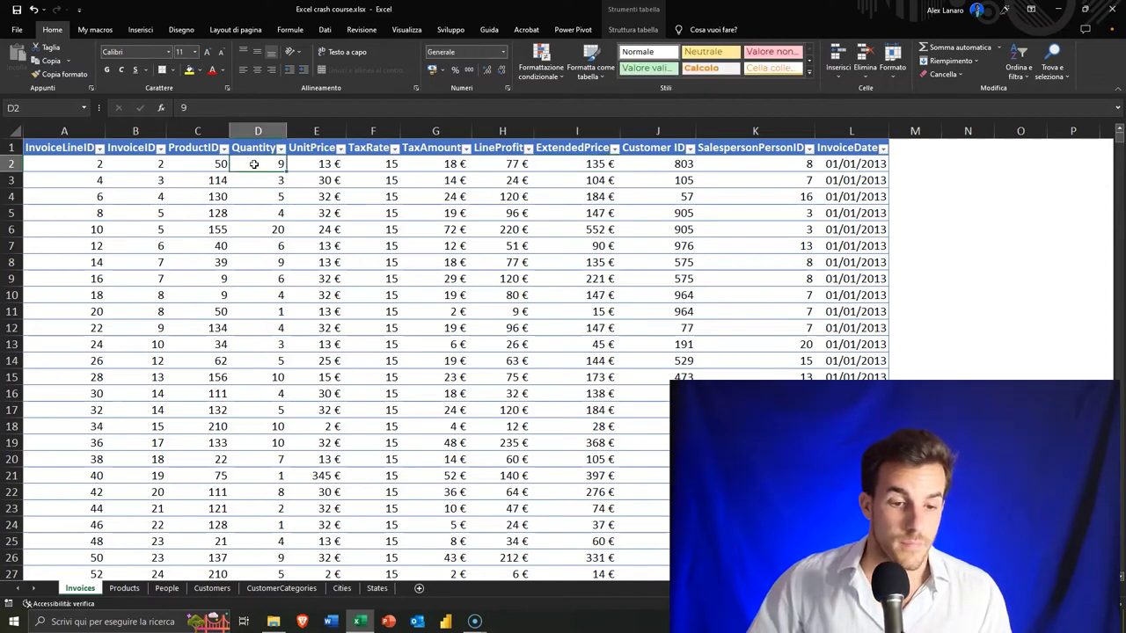
pyautogui.click(309, 164)
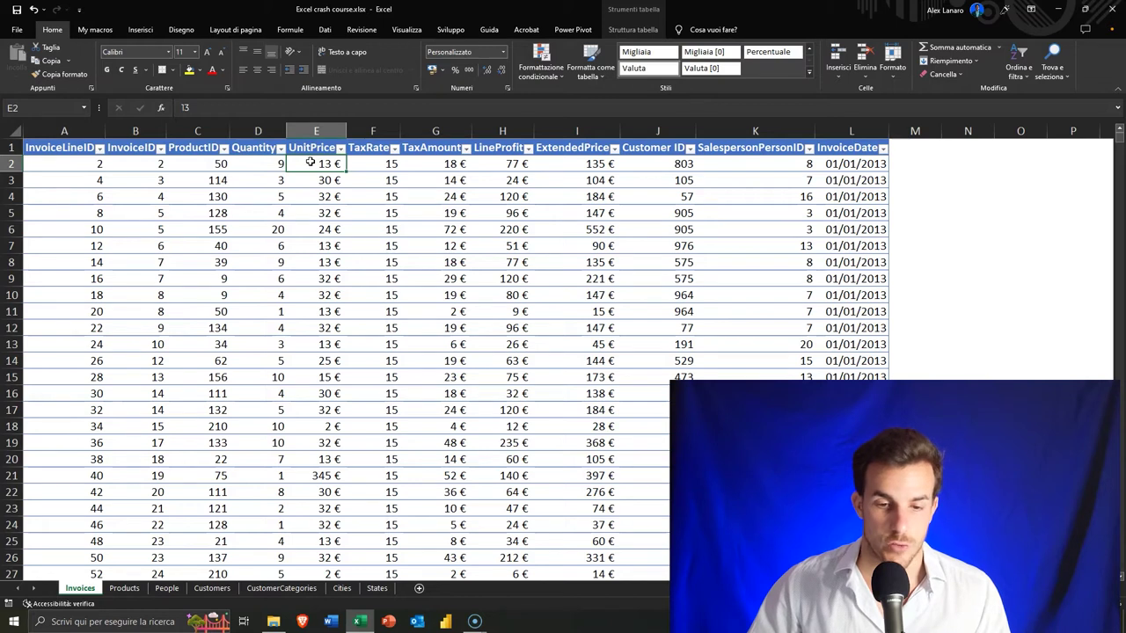
pyautogui.click(458, 163)
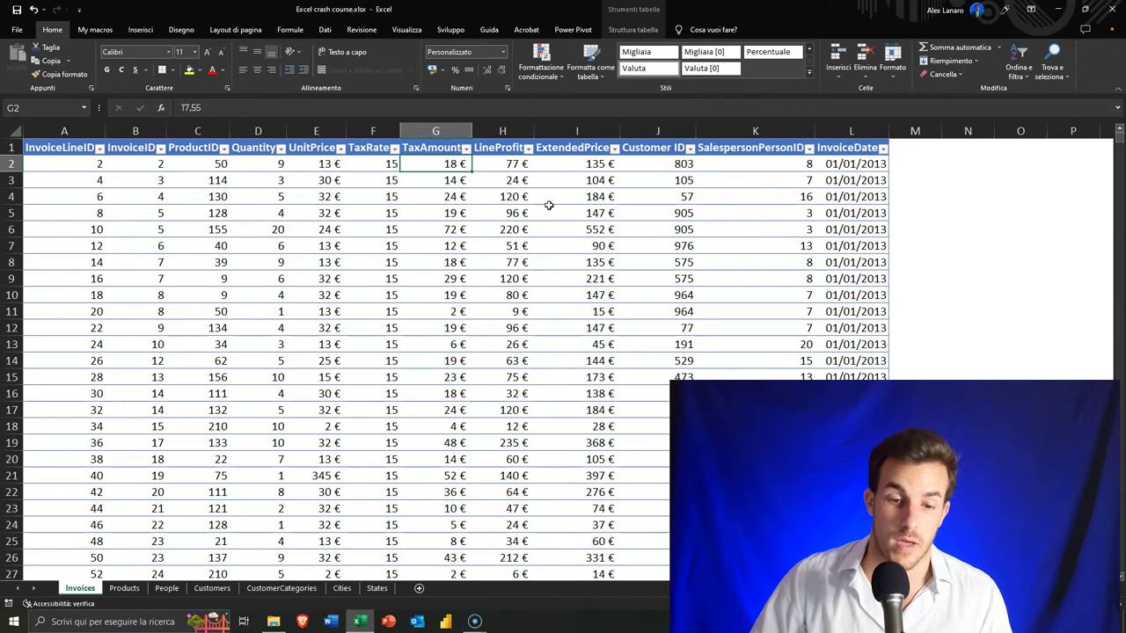
pyautogui.click(486, 212)
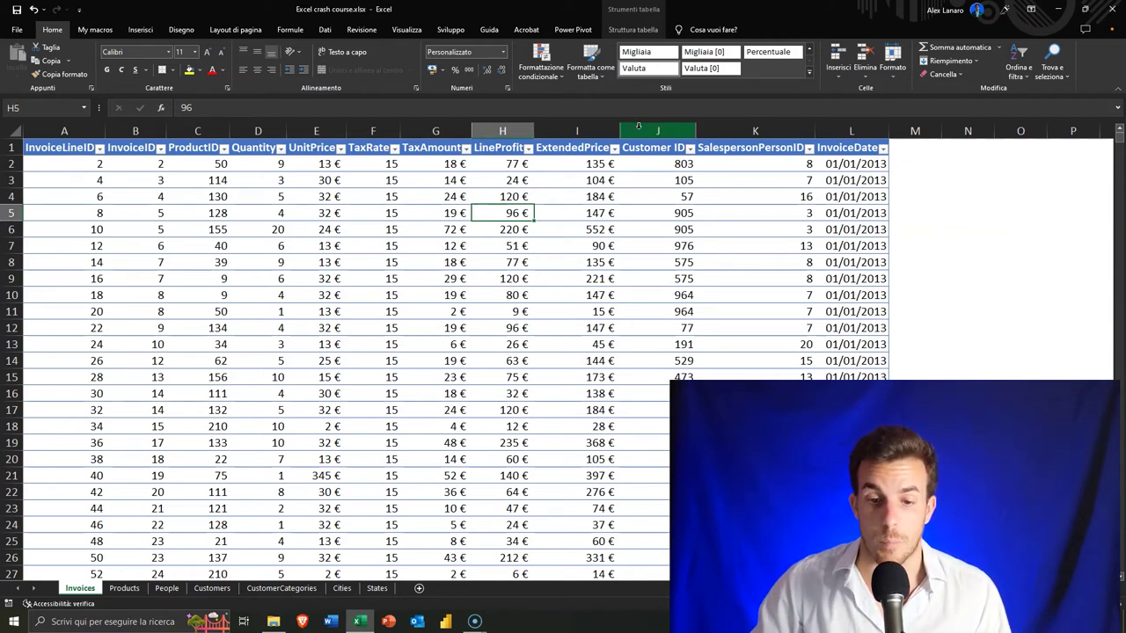
# Insert a column headed Revenues before Customer ID and begin a formula in J2
pyautogui.rightClick(639, 125)
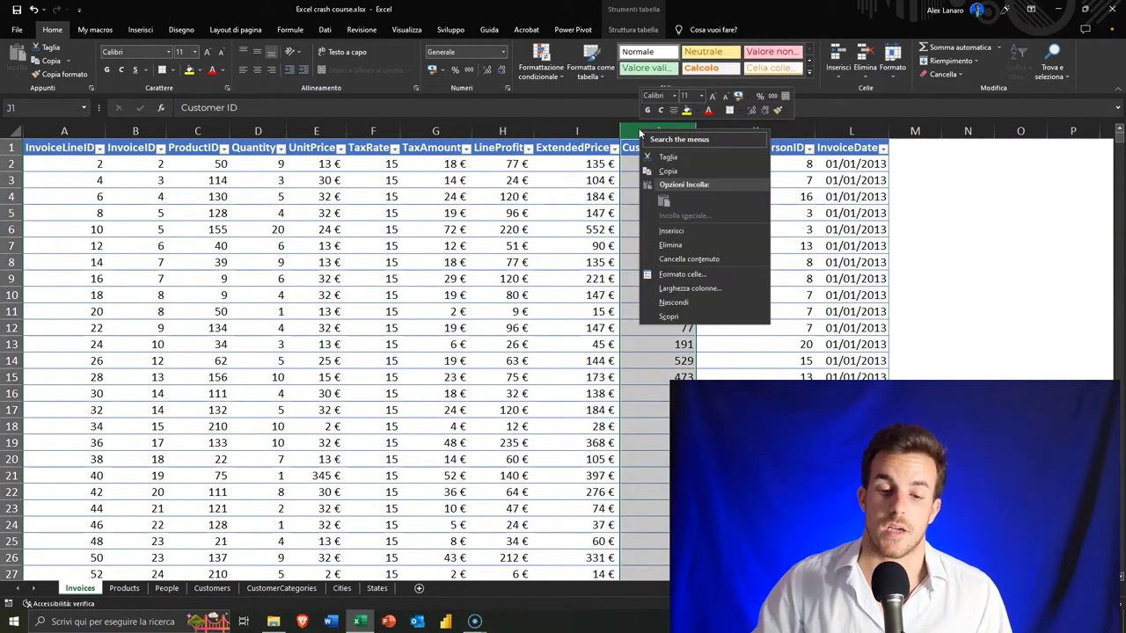
pyautogui.click(701, 230)
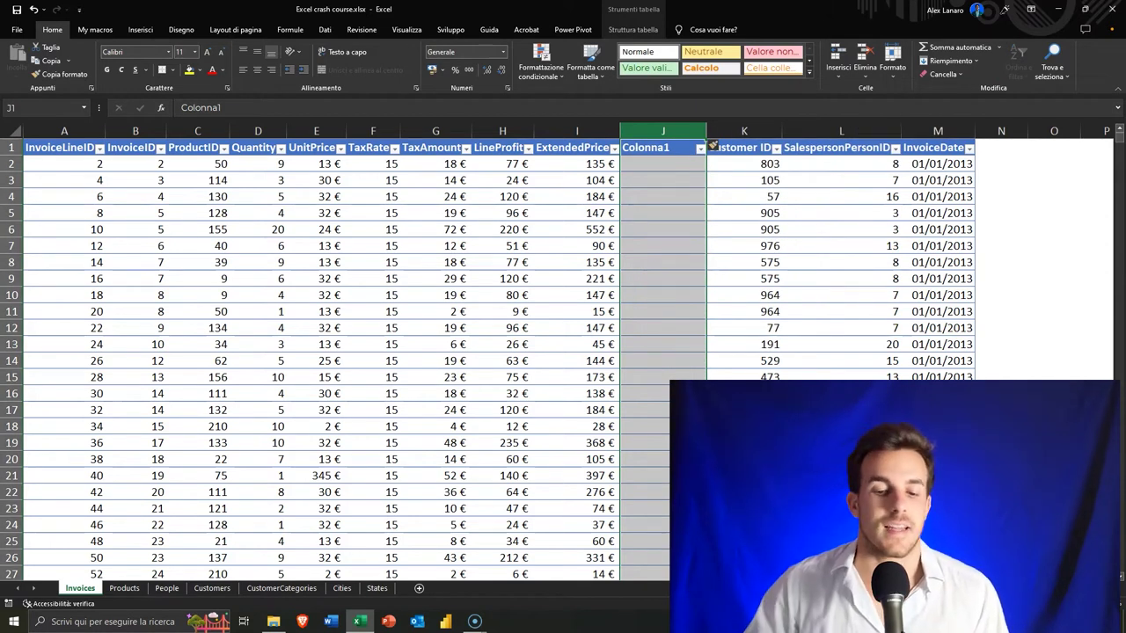
pyautogui.click(660, 151)
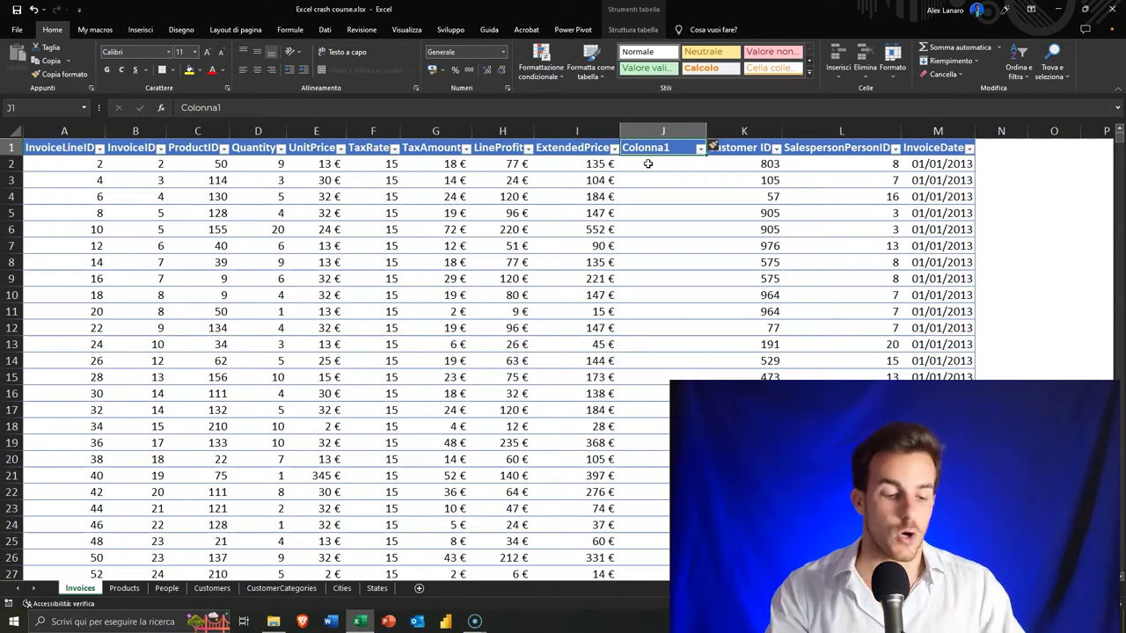
pyautogui.write('Revenue')
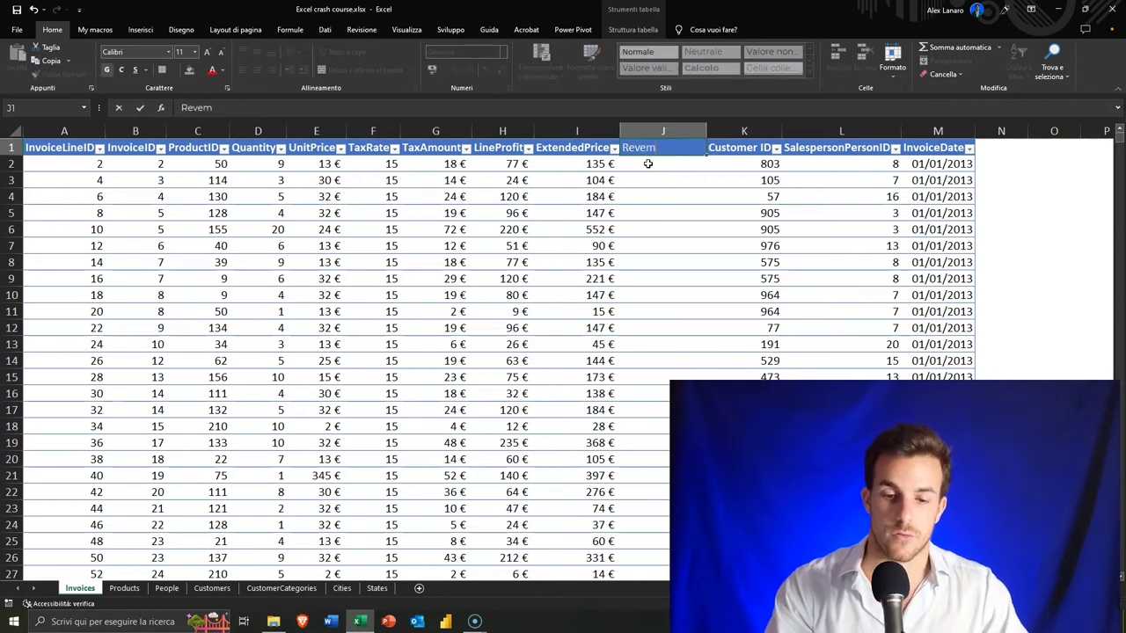
pyautogui.write('s')
pyautogui.press('Return')
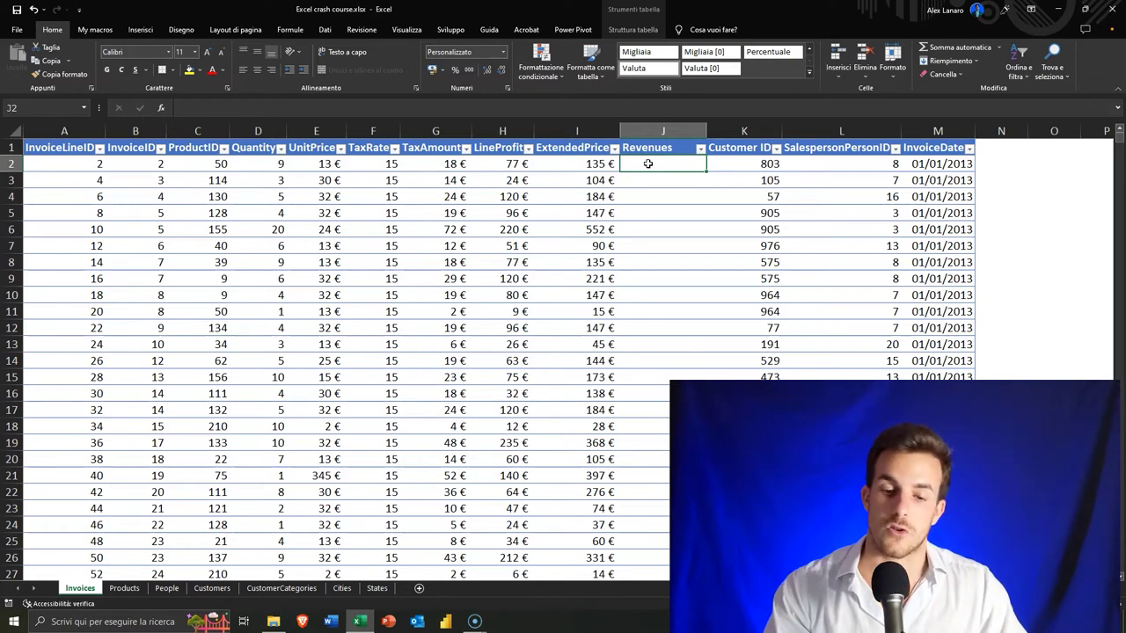
pyautogui.write('=')
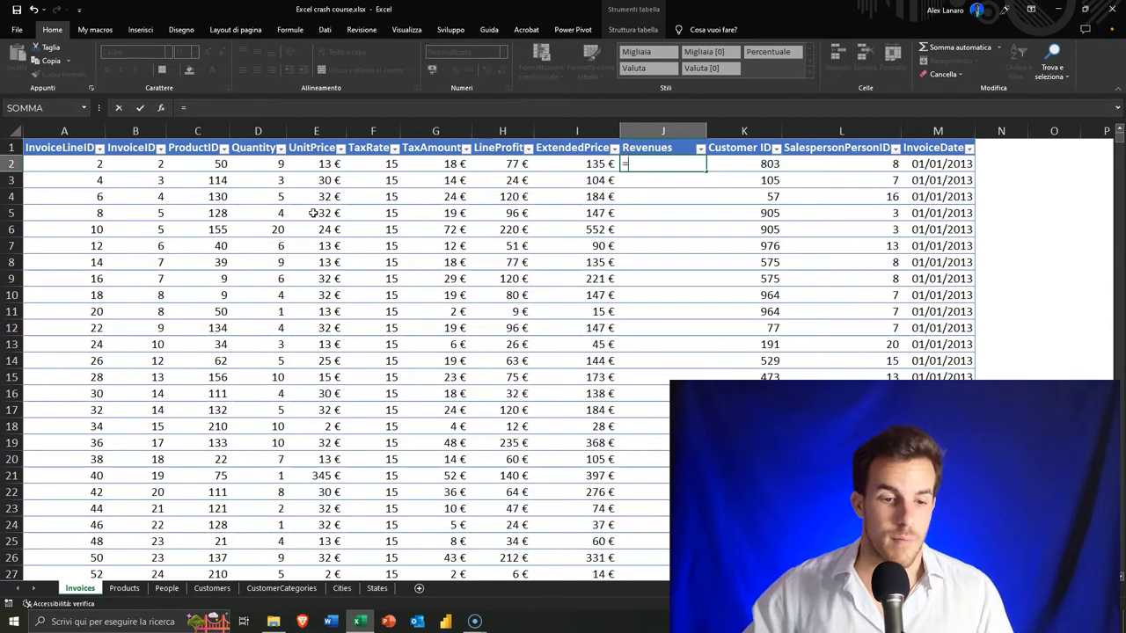
pyautogui.click(257, 165)
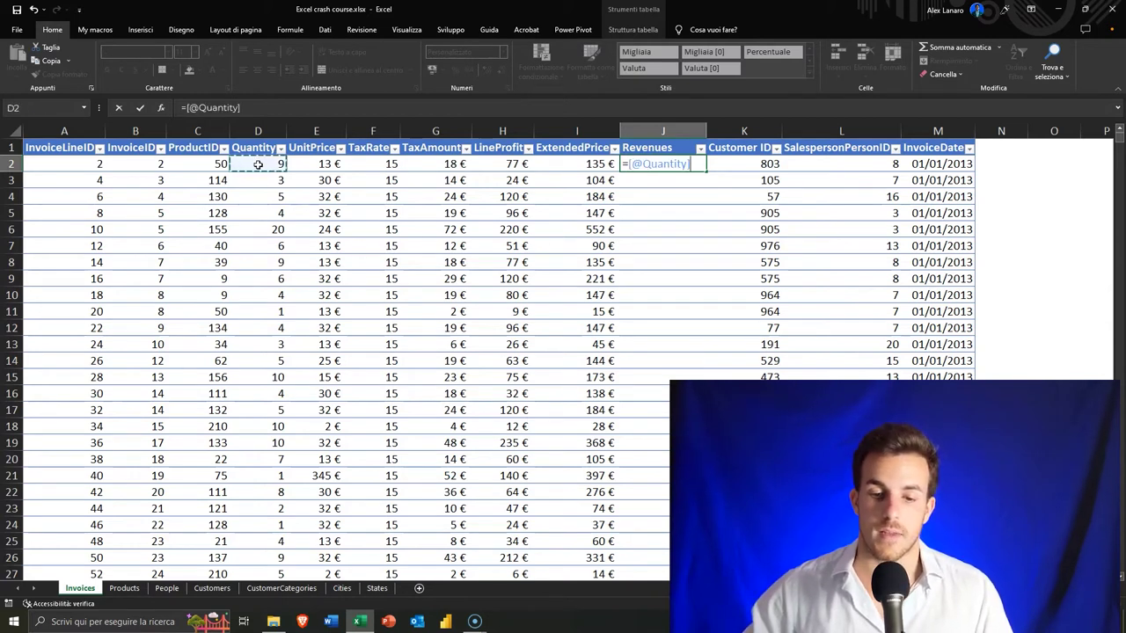
pyautogui.write('*')
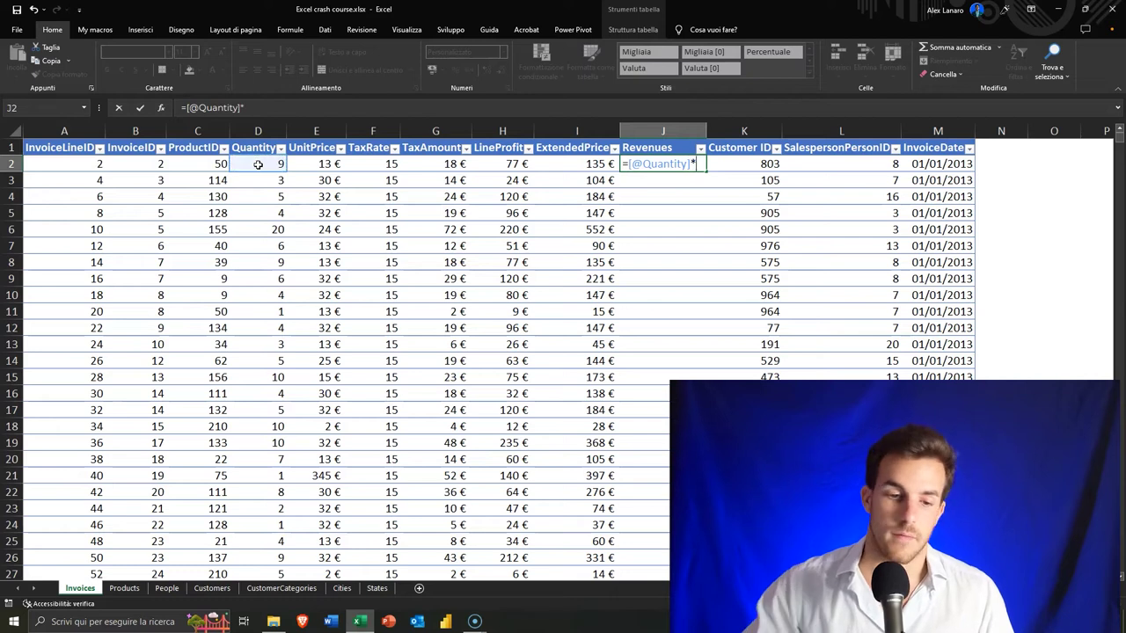
pyautogui.click(323, 165)
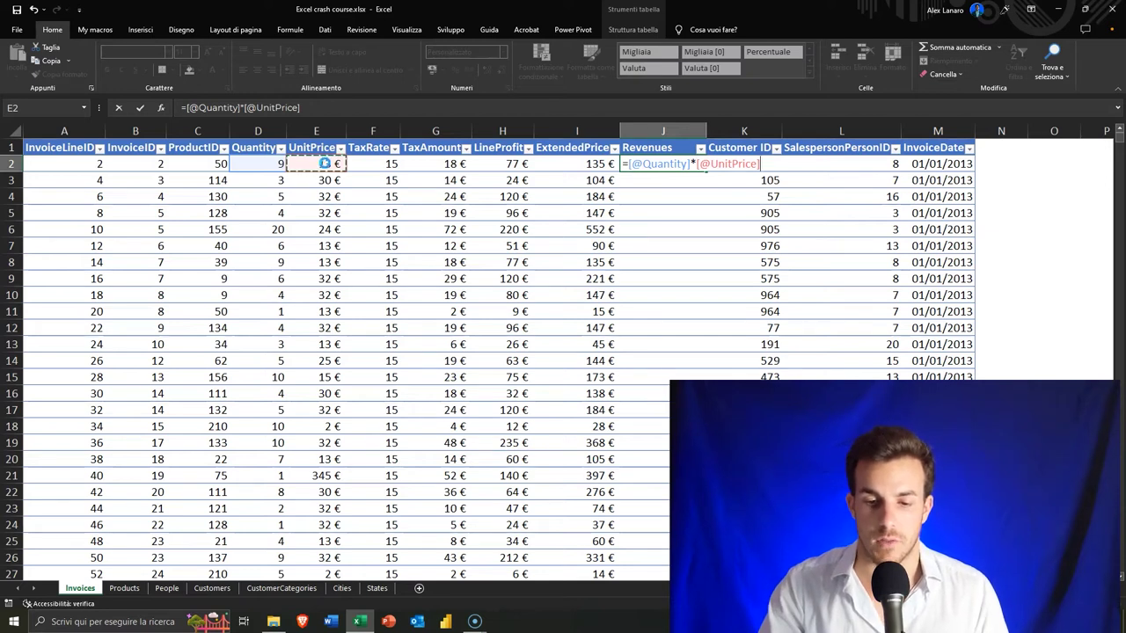
pyautogui.press('Return')
pyautogui.press('Up')
pyautogui.press('F2')
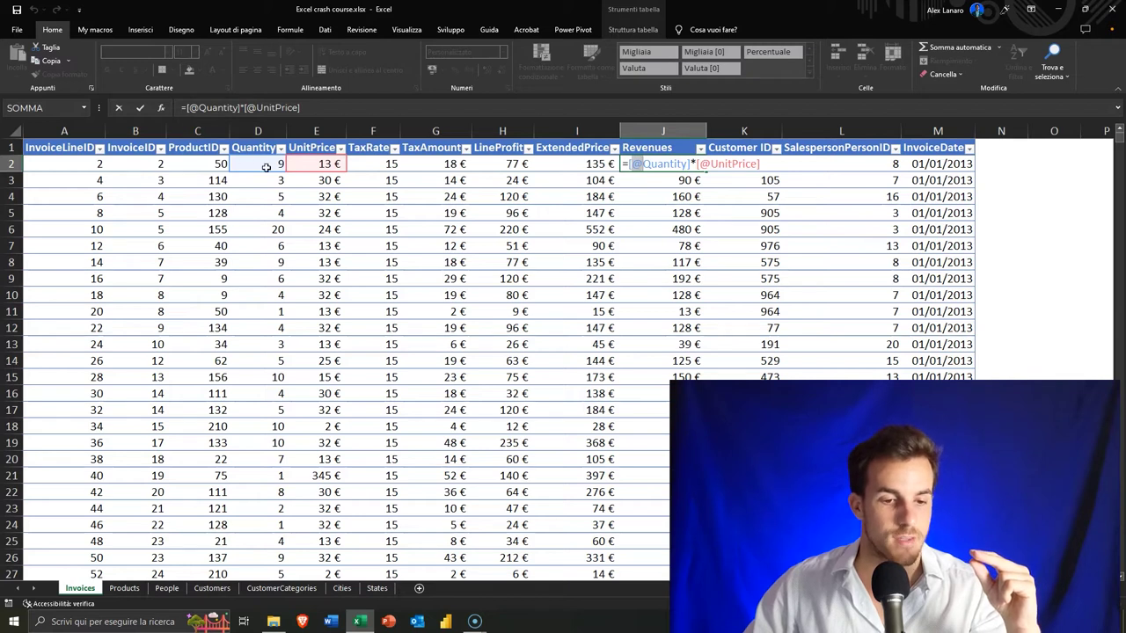
pyautogui.click(701, 164)
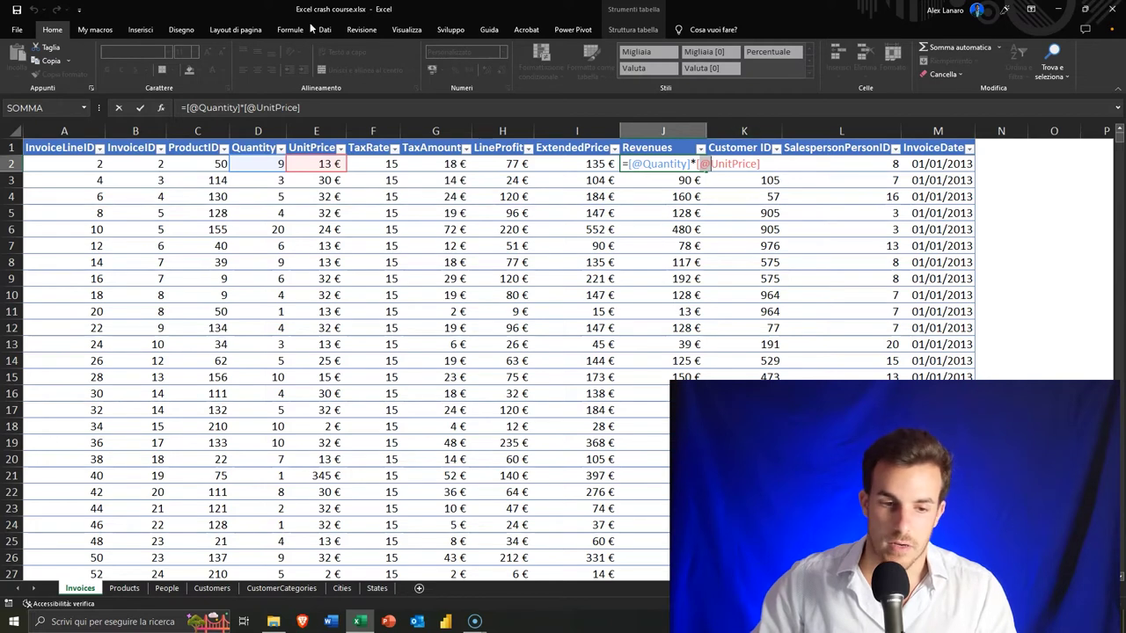
pyautogui.click(380, 111)
pyautogui.write('+')
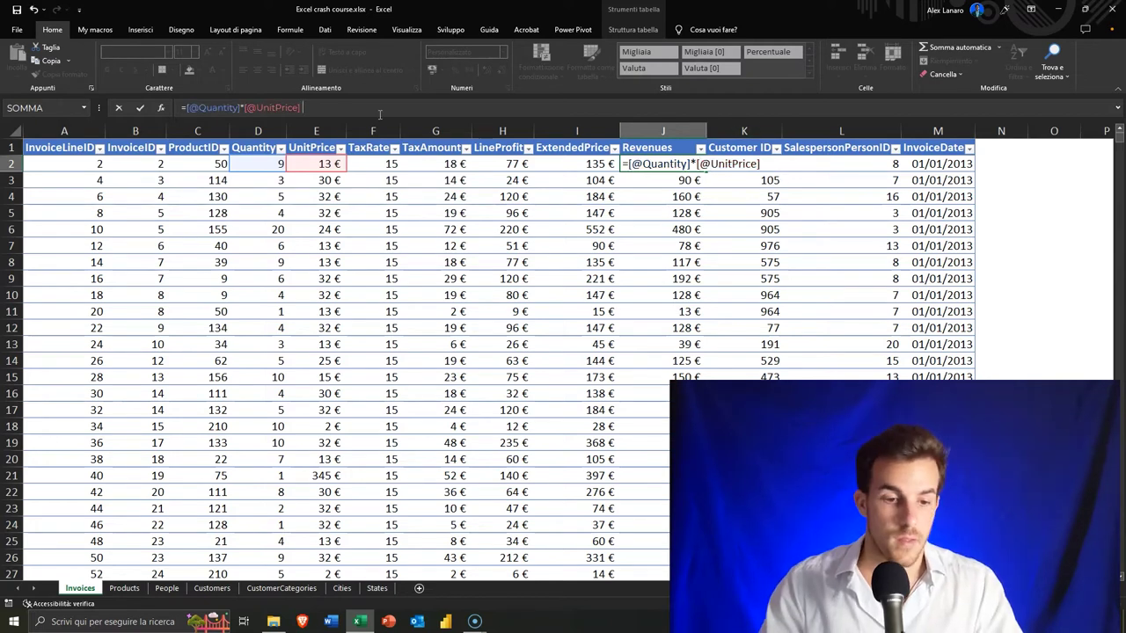
pyautogui.click(437, 162)
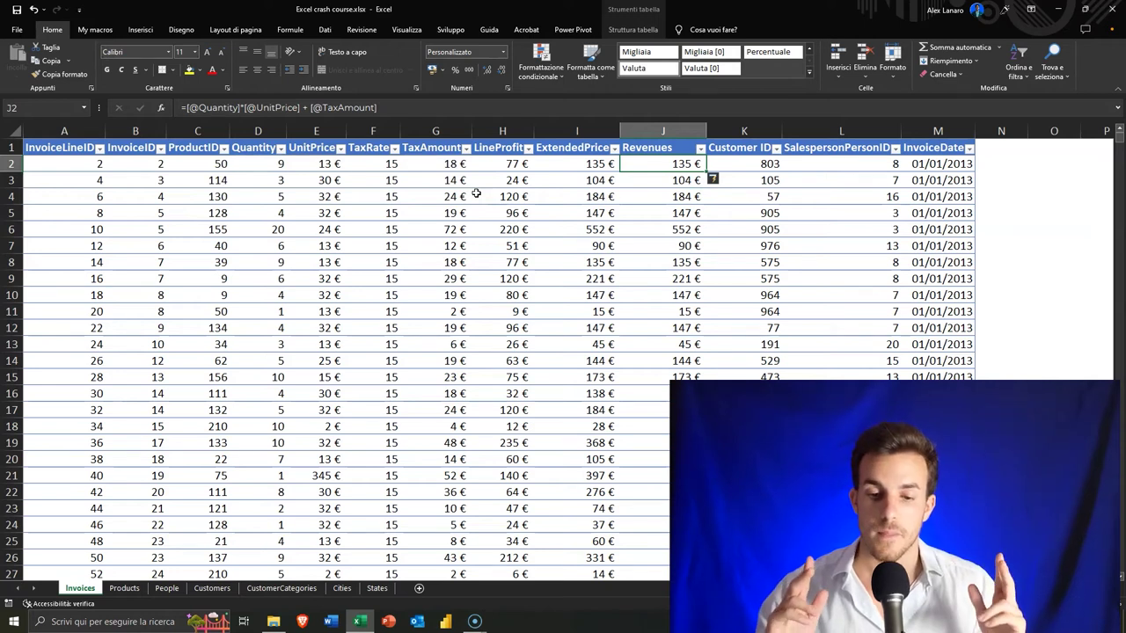
pyautogui.press('F2')
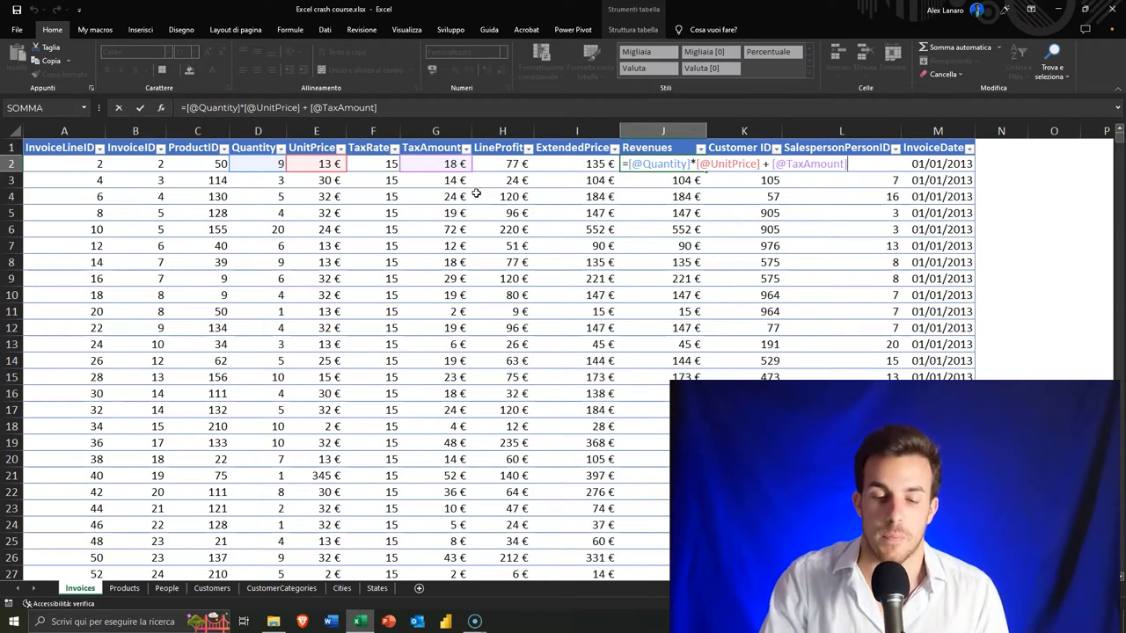
pyautogui.press('Escape')
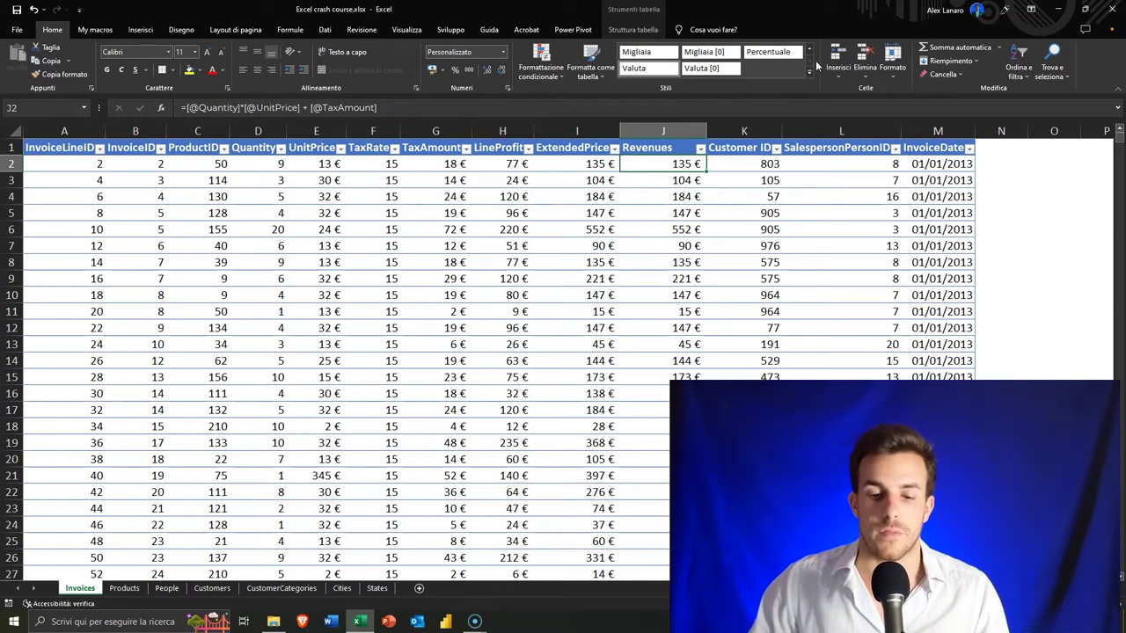
pyautogui.doubleClick(706, 125)
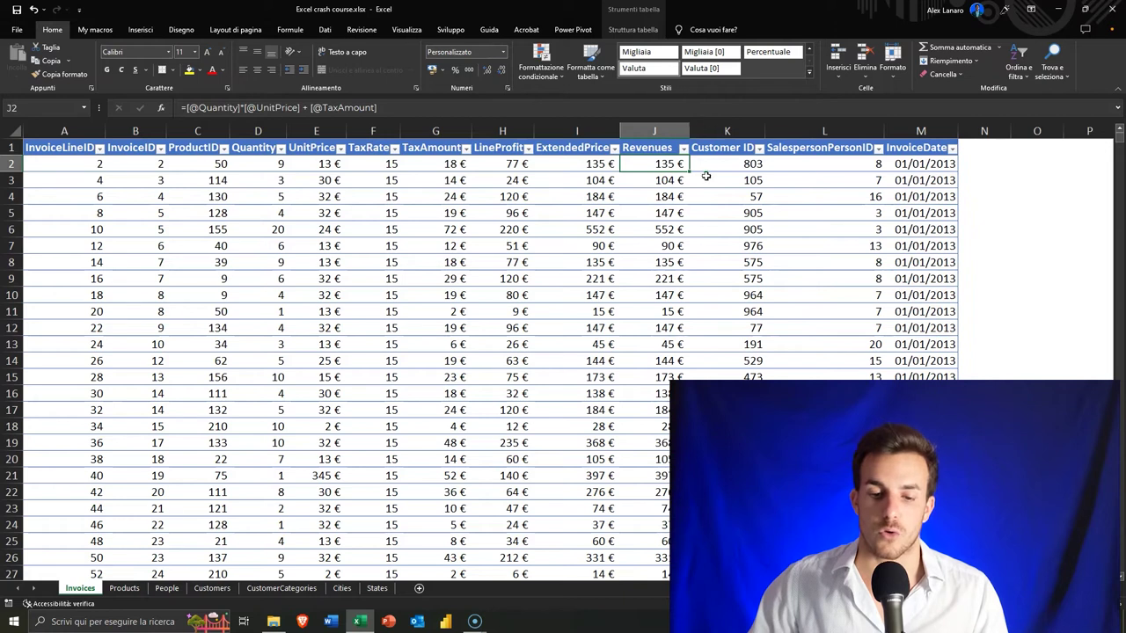
pyautogui.click(660, 181)
pyautogui.press('F2')
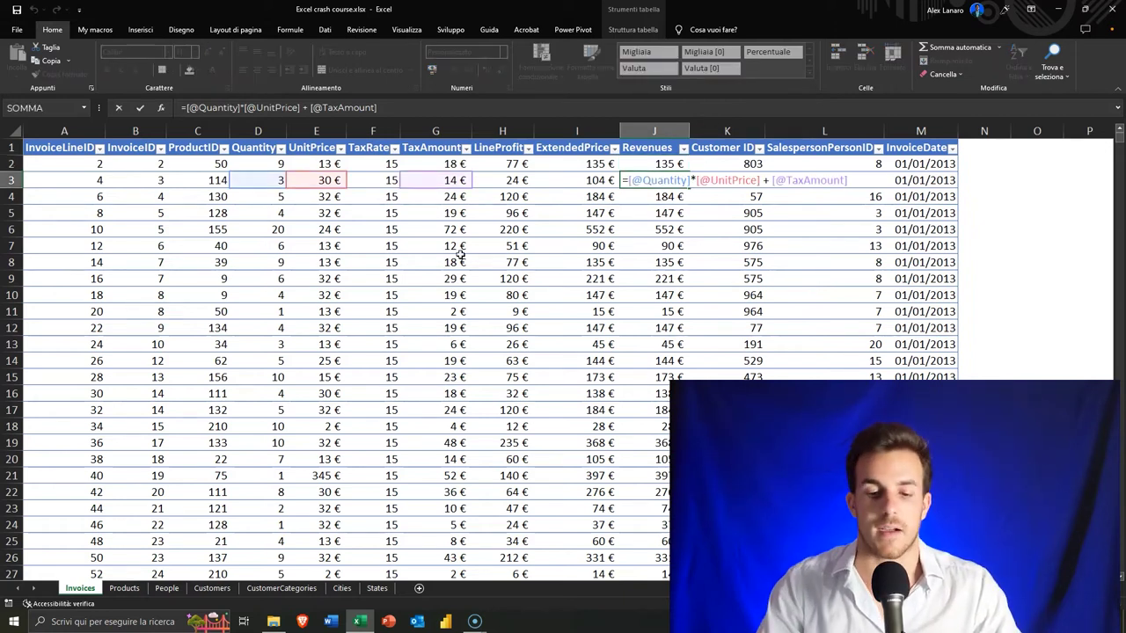
pyautogui.press('Return')
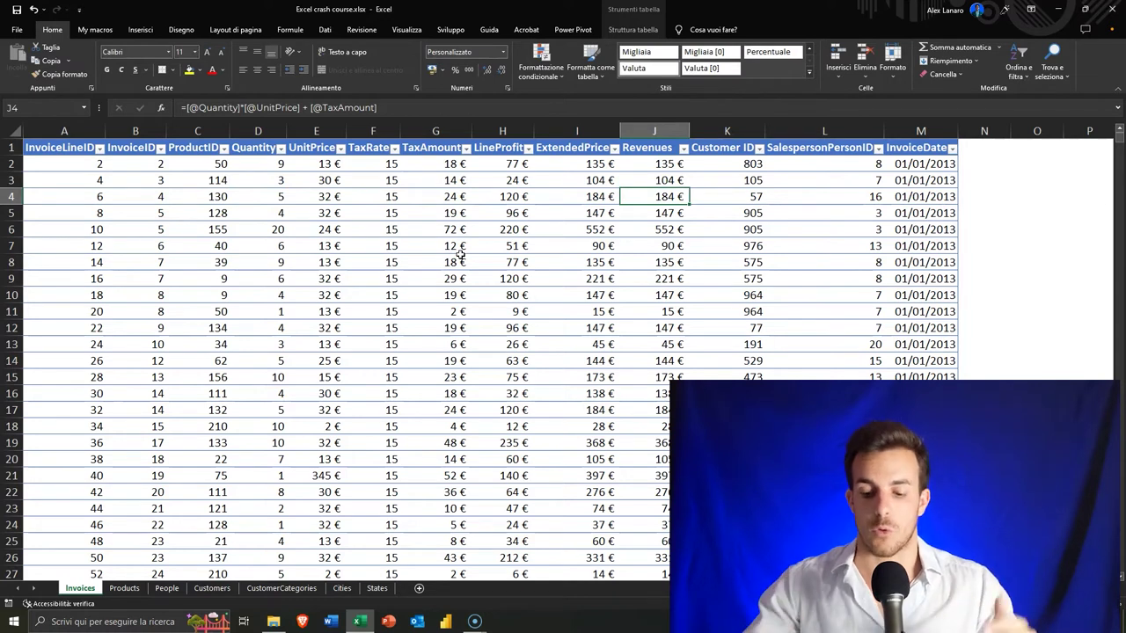
pyautogui.press('Down')
pyautogui.press('Down')
pyautogui.press('Up')
pyautogui.press('Up')
pyautogui.press('Up')
pyautogui.press('Down')
pyautogui.press('Down')
pyautogui.press('Down')
pyautogui.press('Down')
pyautogui.press('Down')
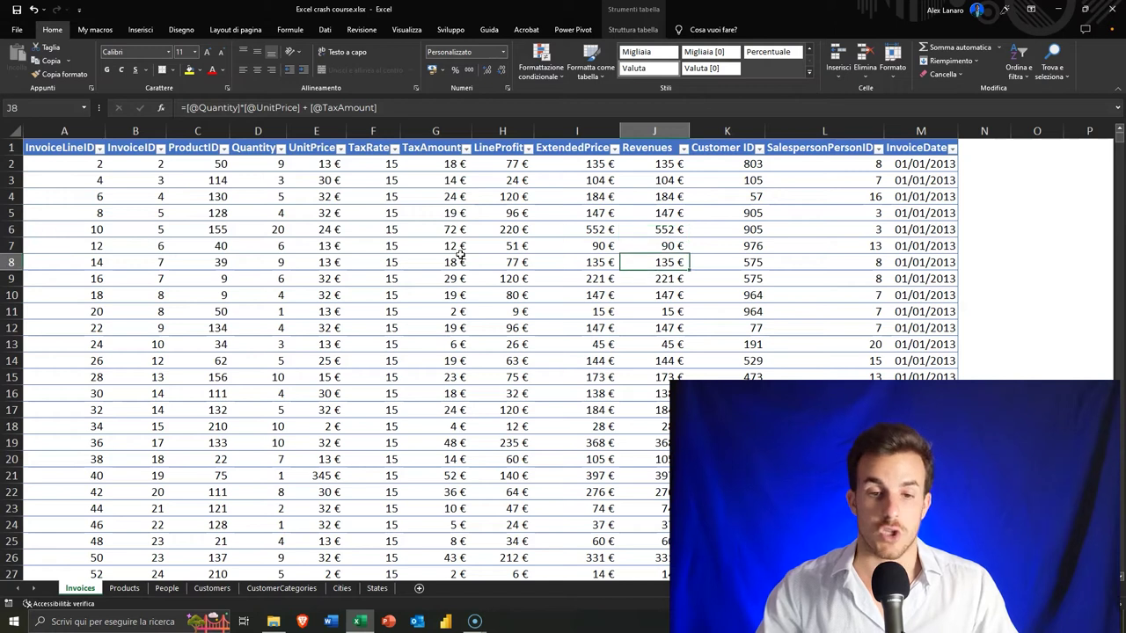
pyautogui.press('Up')
pyautogui.press('Up')
pyautogui.press('Up')
pyautogui.press('Up')
pyautogui.press('Up')
pyautogui.press('Up')
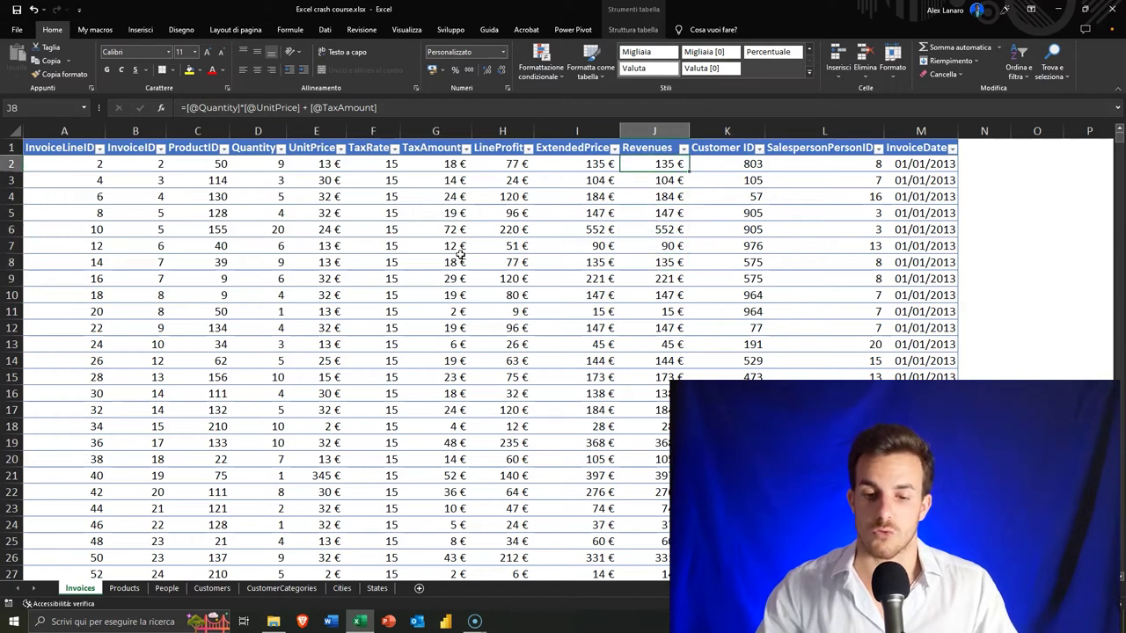
pyautogui.press('Down')
pyautogui.press('Left')
pyautogui.press('Right')
pyautogui.press('Down')
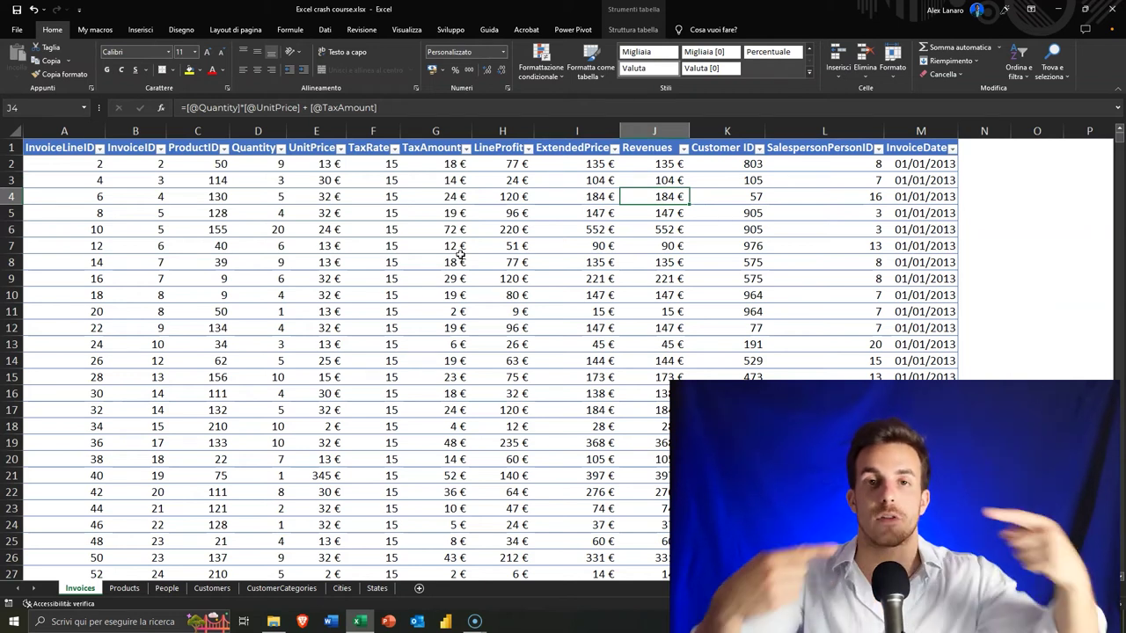
pyautogui.press('Right')
pyautogui.press('Right')
pyautogui.press('Right')
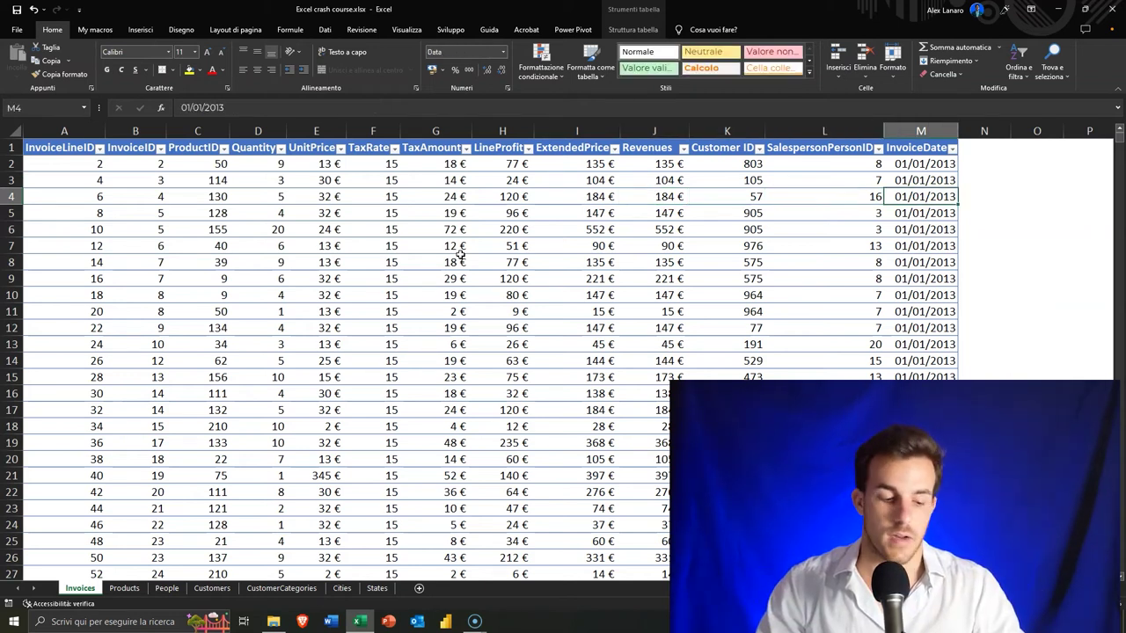
pyautogui.press('Left')
pyautogui.press('Left')
pyautogui.press('Left')
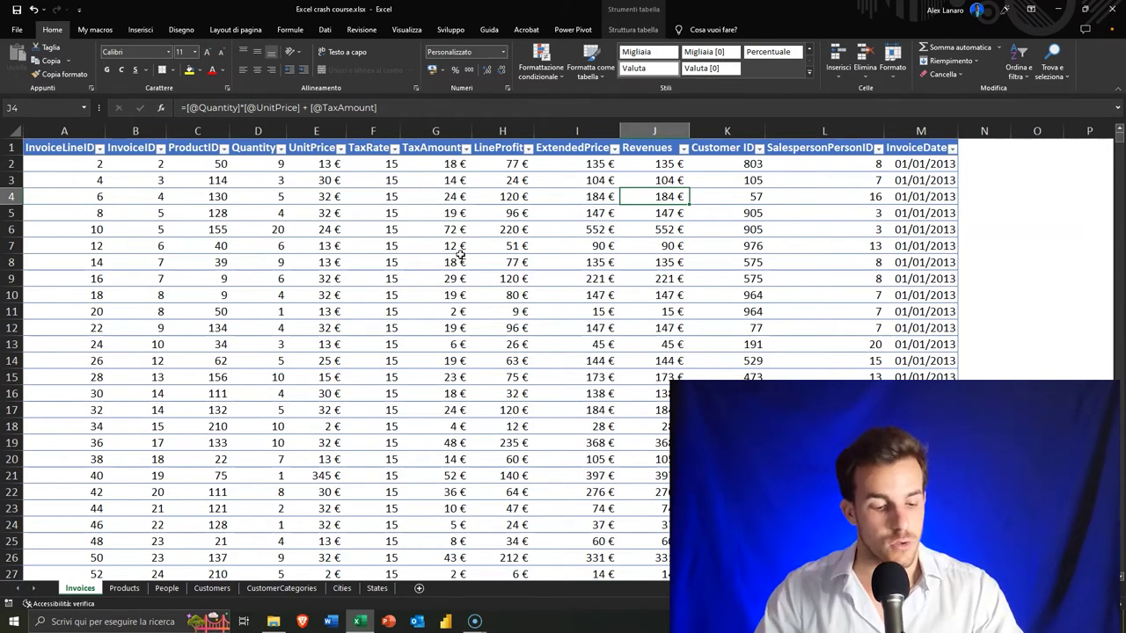
pyautogui.press('F2')
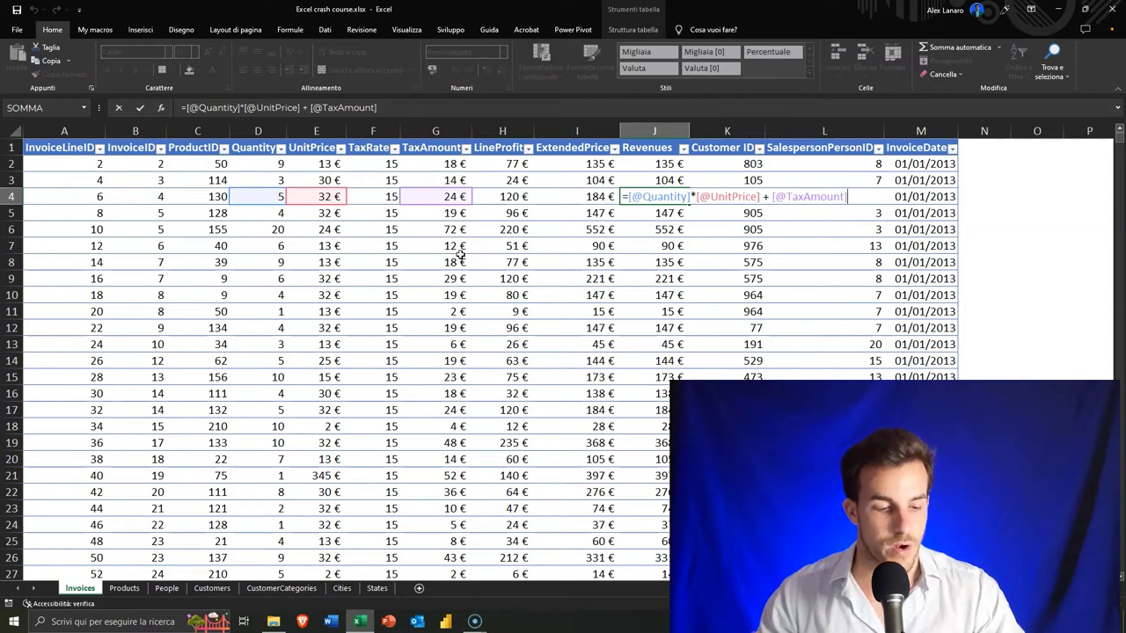
pyautogui.press('Escape')
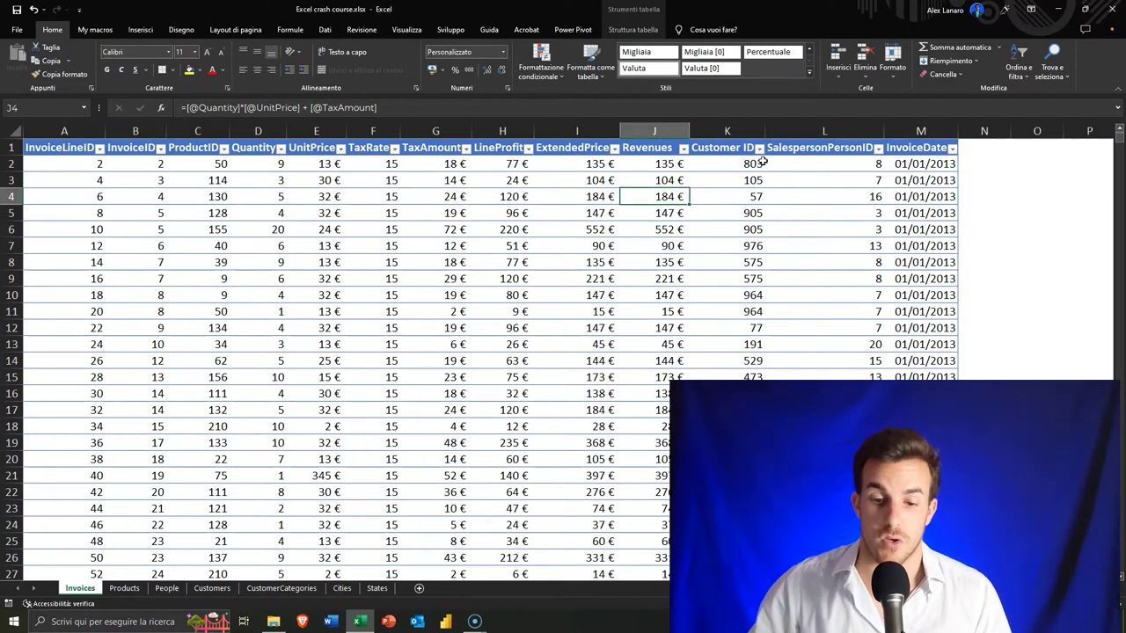
# Insert a new column before Customer ID in the Invoices table and name its header Cost
pyautogui.click(658, 167)
pyautogui.click(714, 132)
pyautogui.rightClick(714, 134)
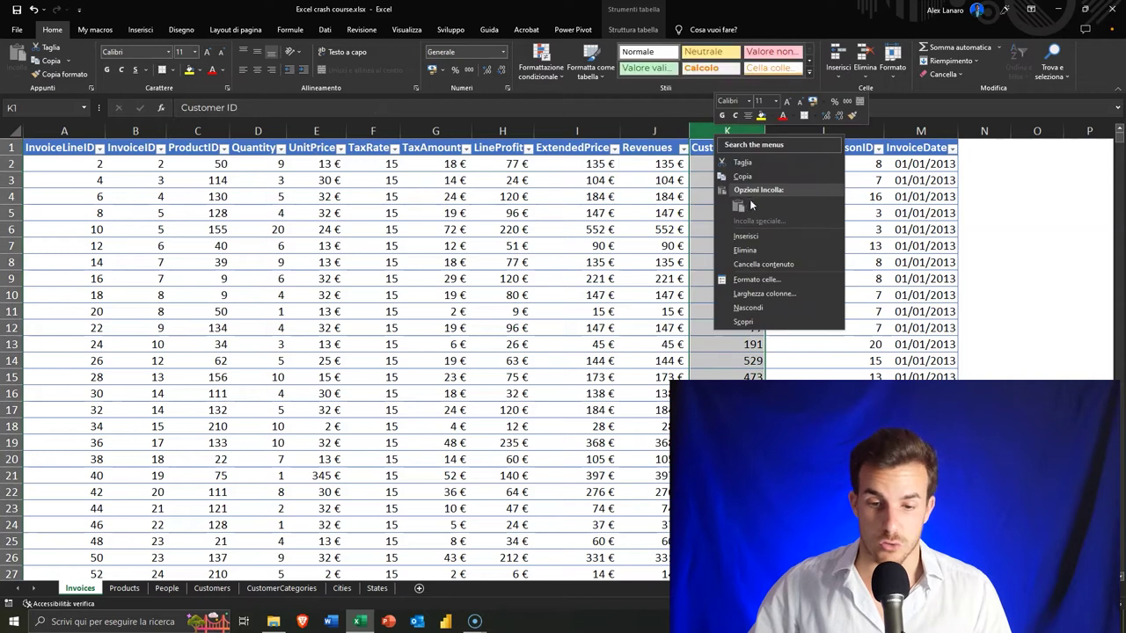
pyautogui.press('Escape')
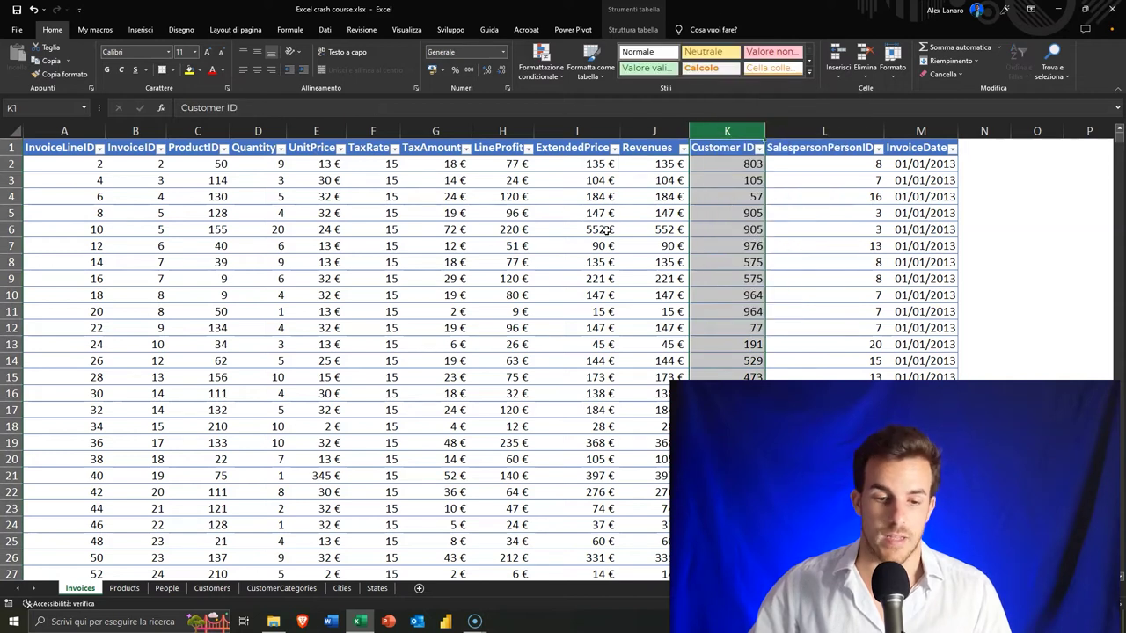
pyautogui.click(555, 188)
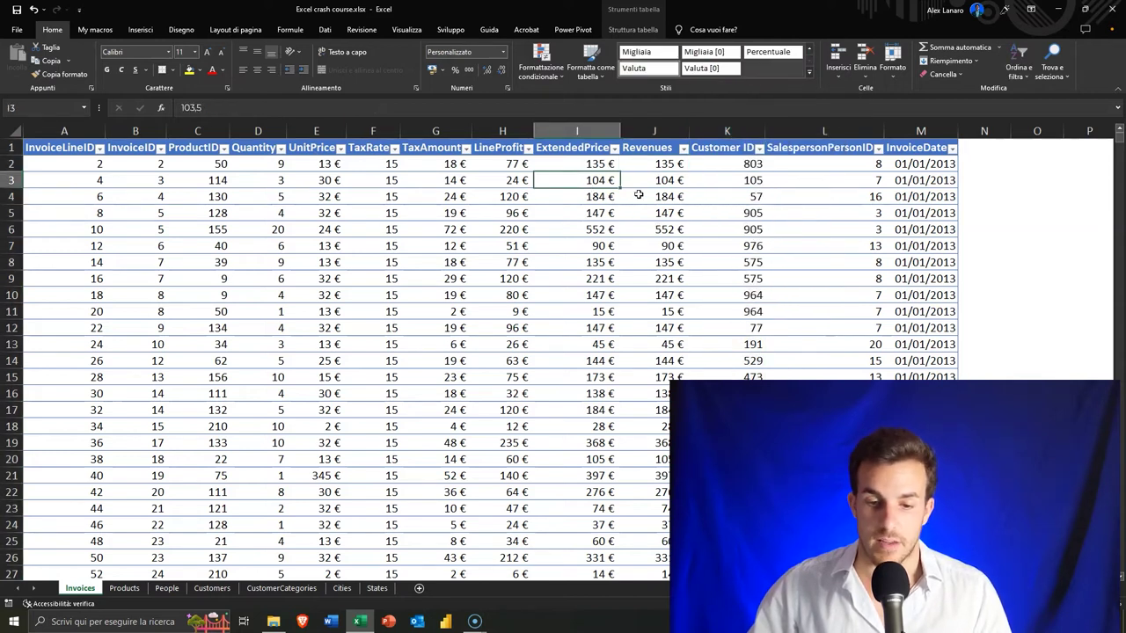
pyautogui.click(719, 130)
pyautogui.rightClick(718, 130)
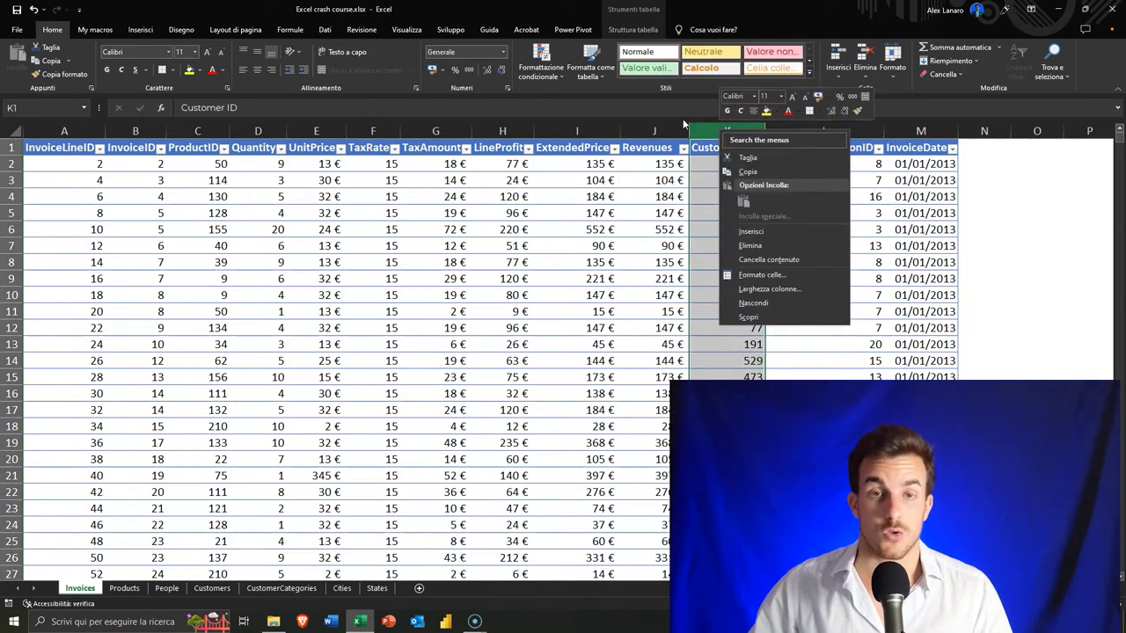
pyautogui.click(754, 231)
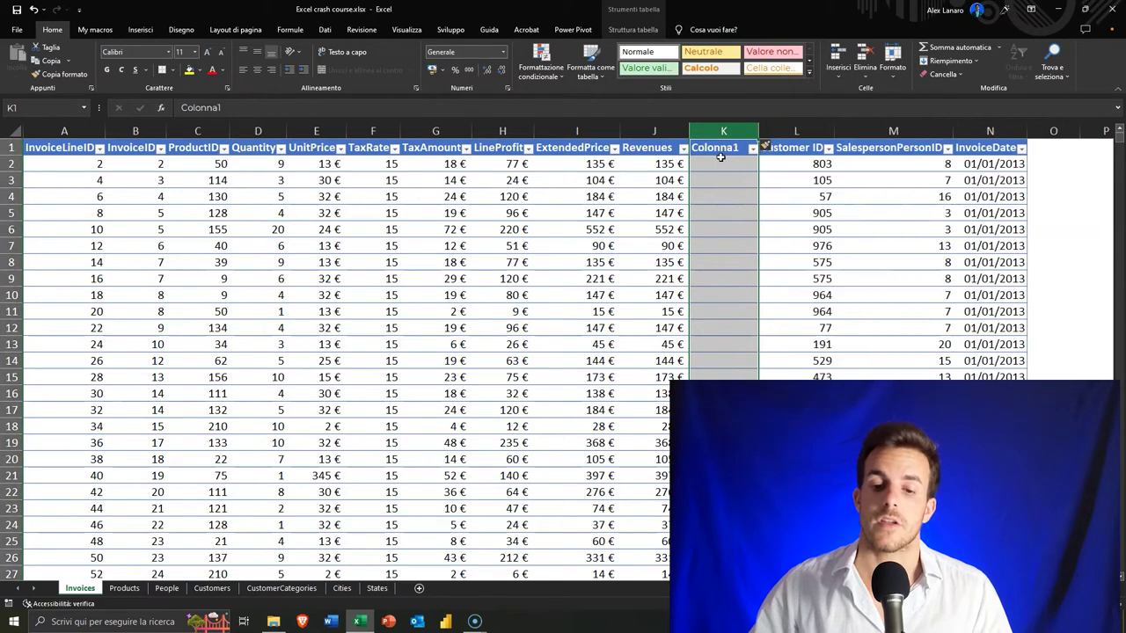
pyautogui.click(719, 153)
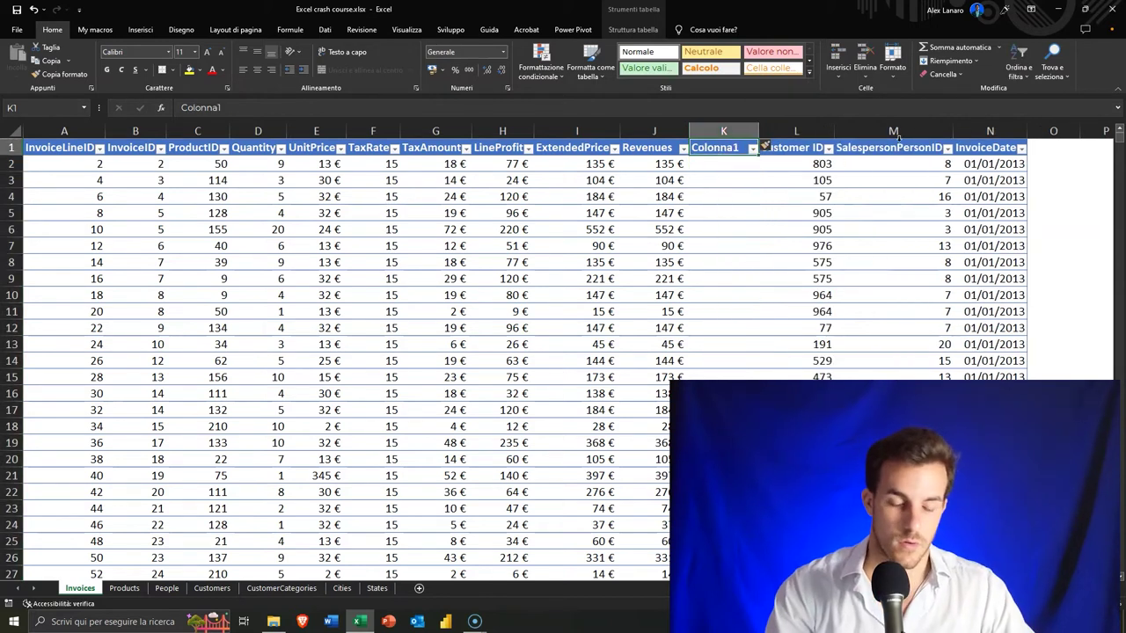
pyautogui.write('Cost')
pyautogui.press('Return')
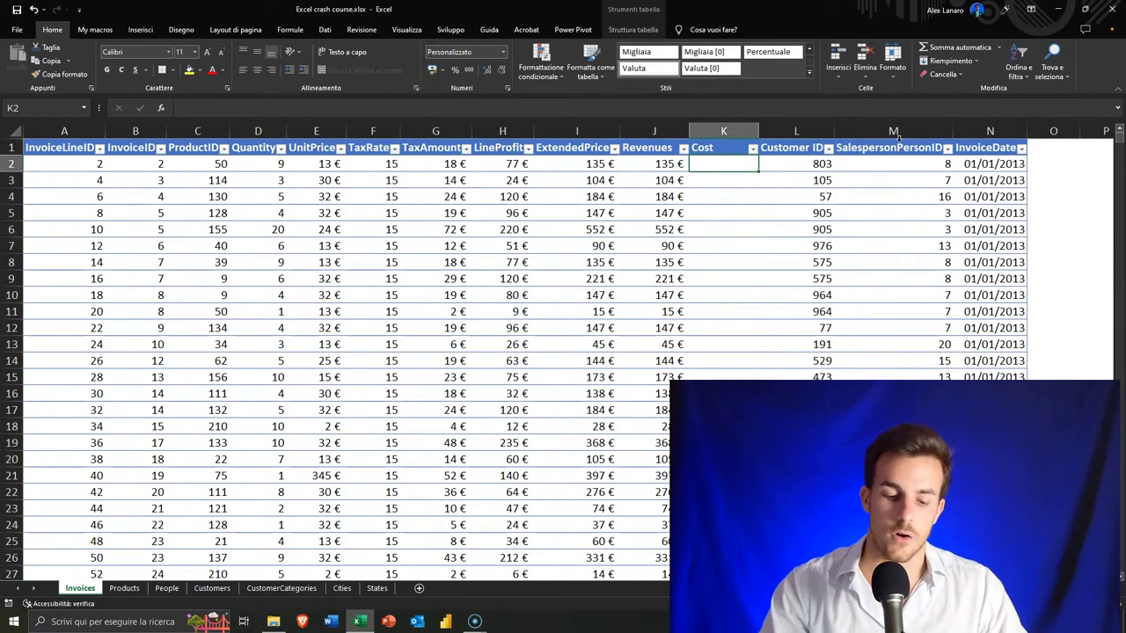
pyautogui.write('=')
pyautogui.press('Left')
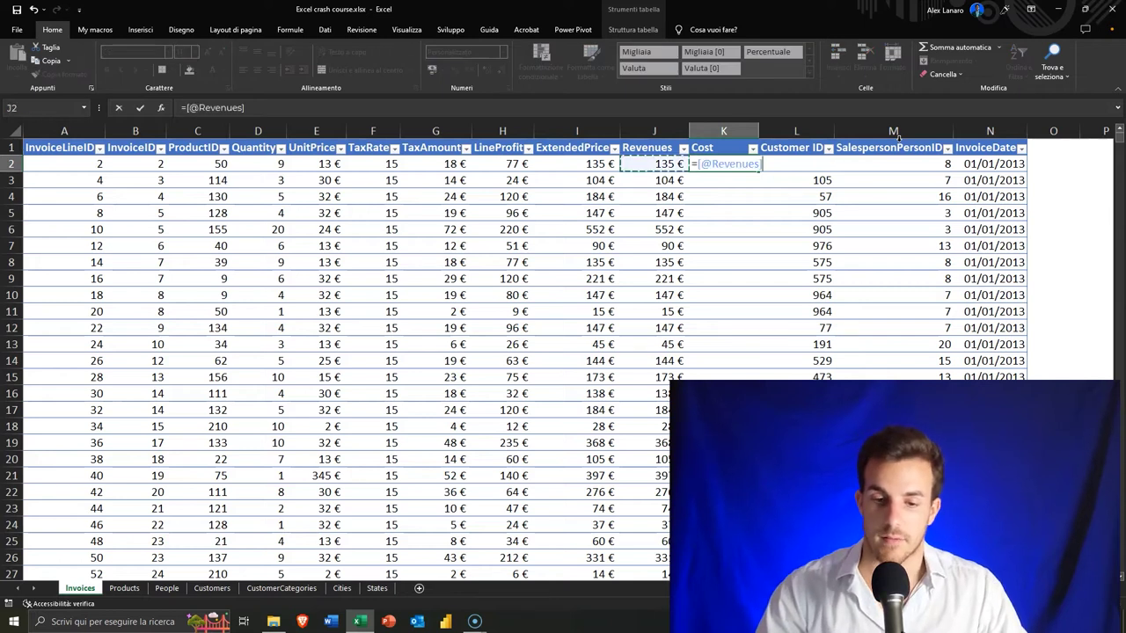
pyautogui.write('-')
pyautogui.press('Left')
pyautogui.press('Left')
pyautogui.press('Left')
pyautogui.press('Return')
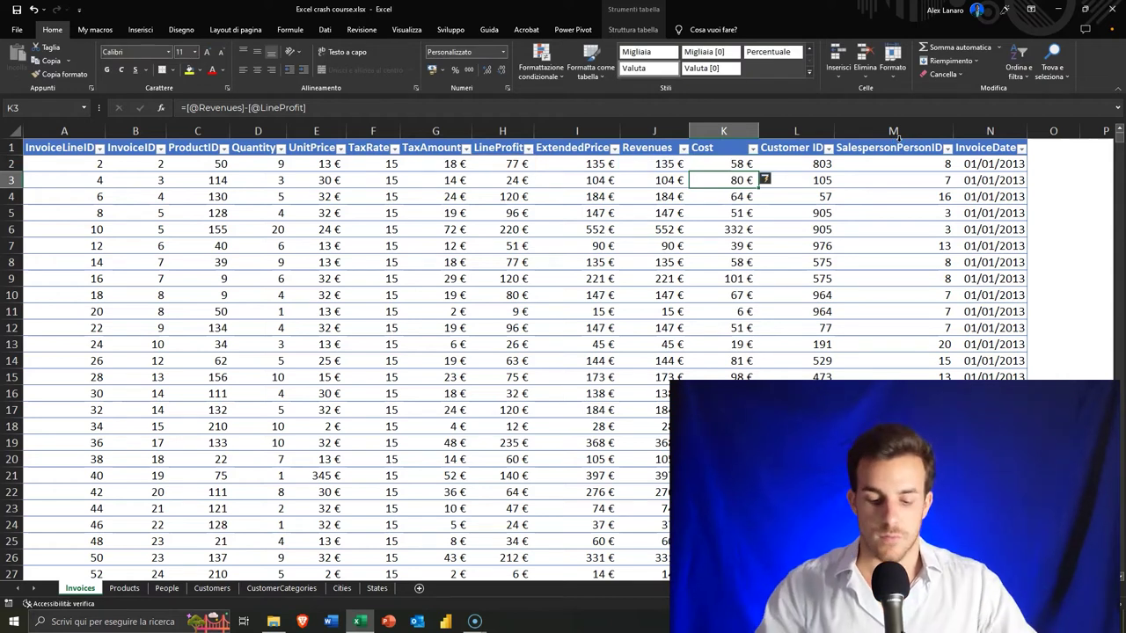
# Review the Cost formula against the Revenues formula and check the Cost values down the rows
pyautogui.press('Up')
pyautogui.press('F2')
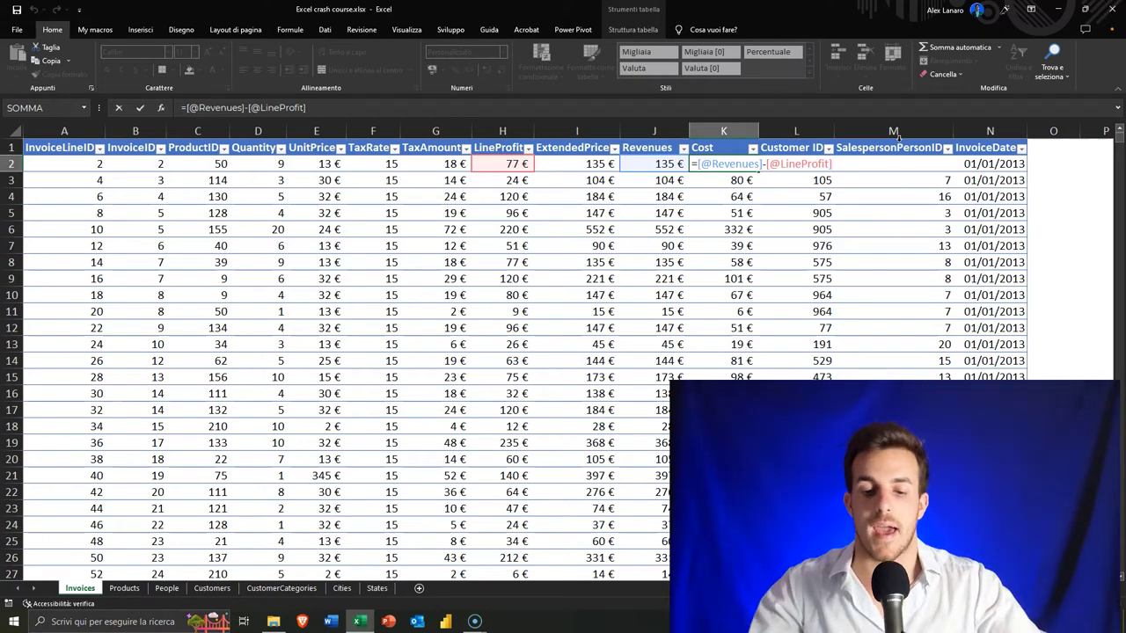
pyautogui.press('Return')
pyautogui.press('Up')
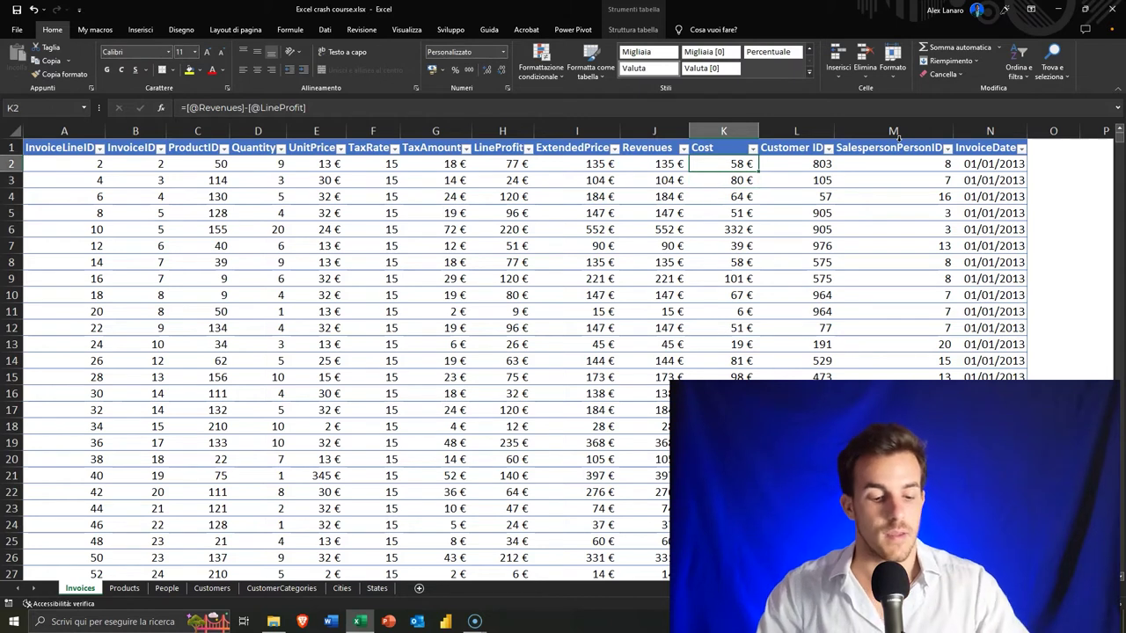
pyautogui.press('F2')
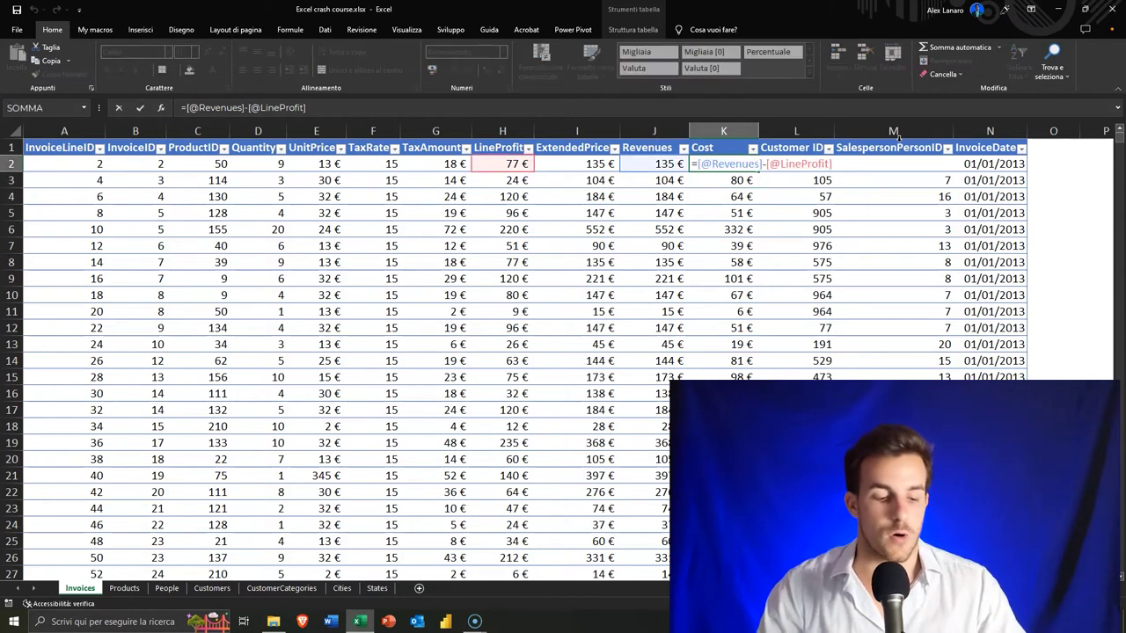
pyautogui.press('Escape')
pyautogui.press('Left')
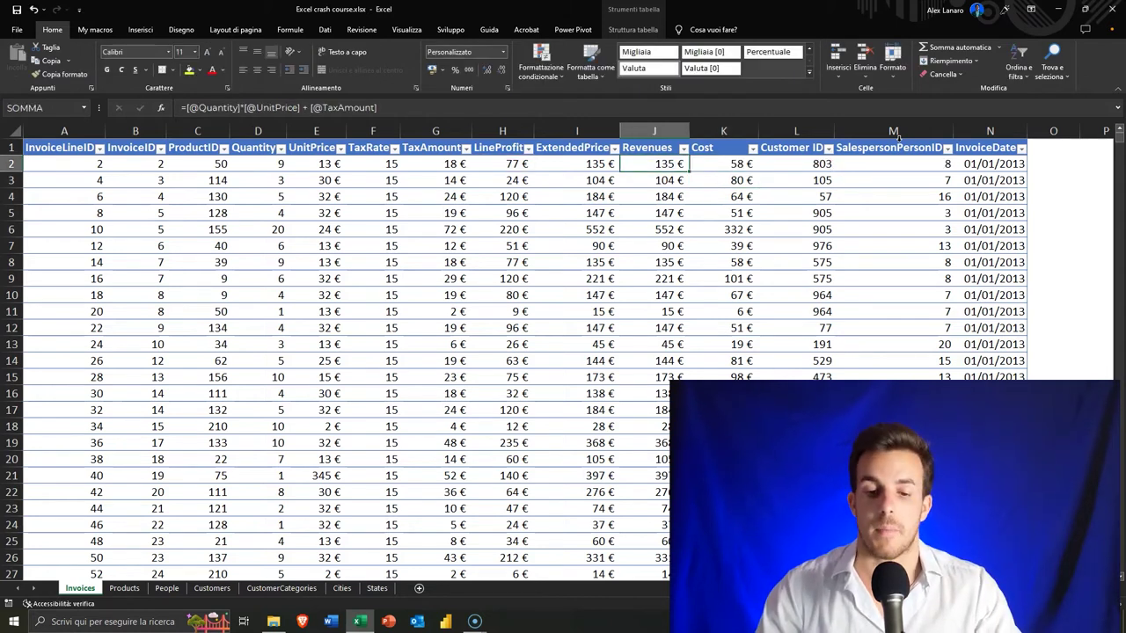
pyautogui.press('F2')
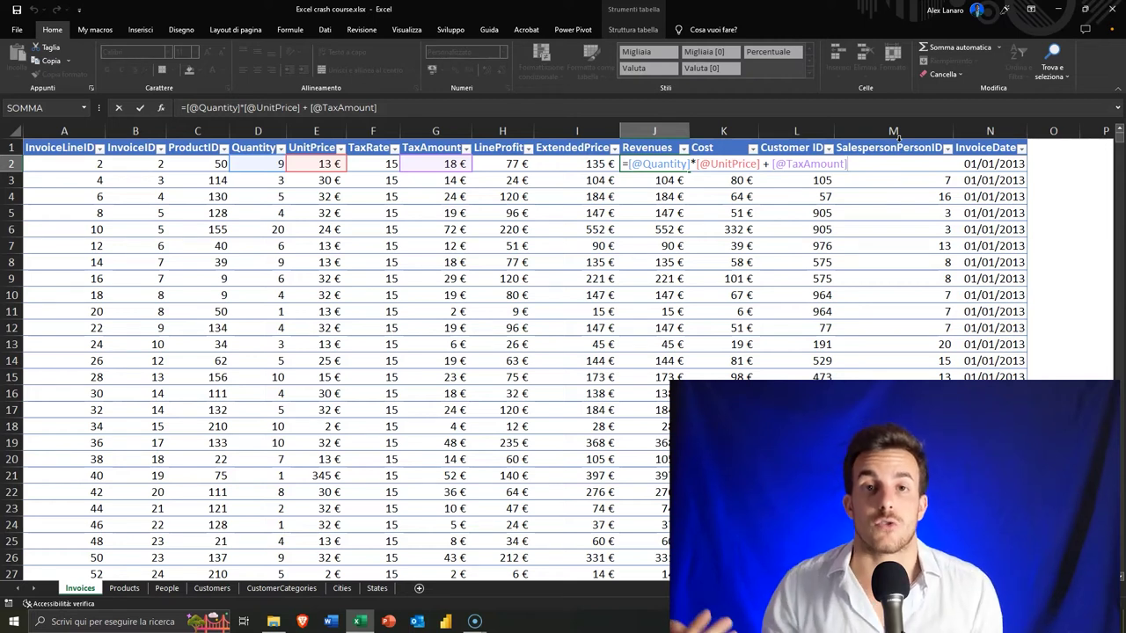
pyautogui.press('Tab')
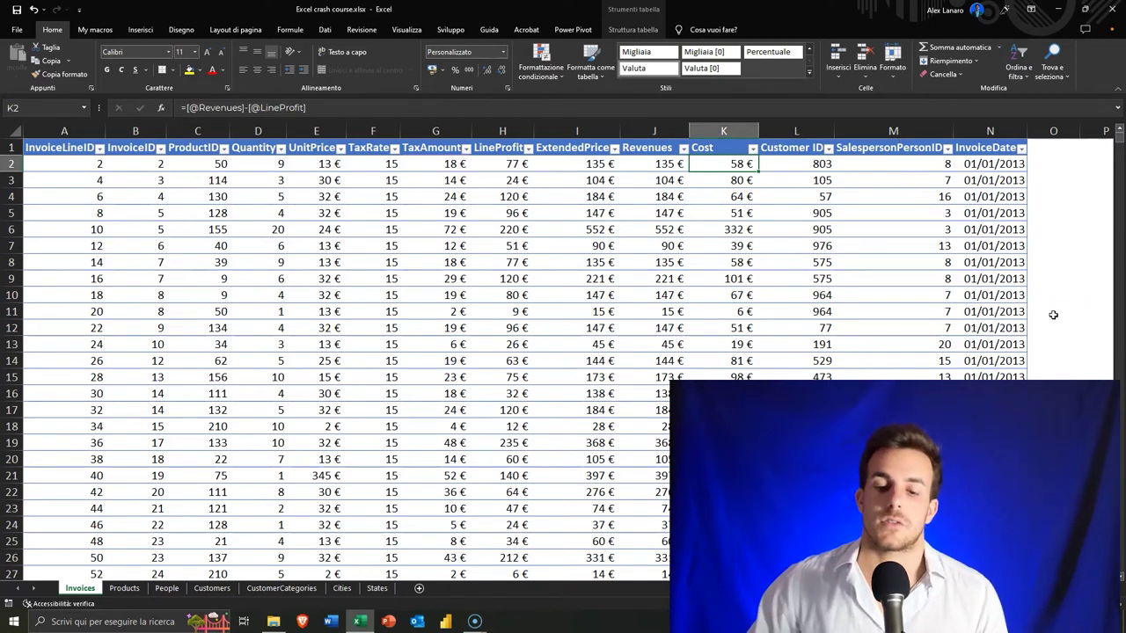
pyautogui.click(753, 212)
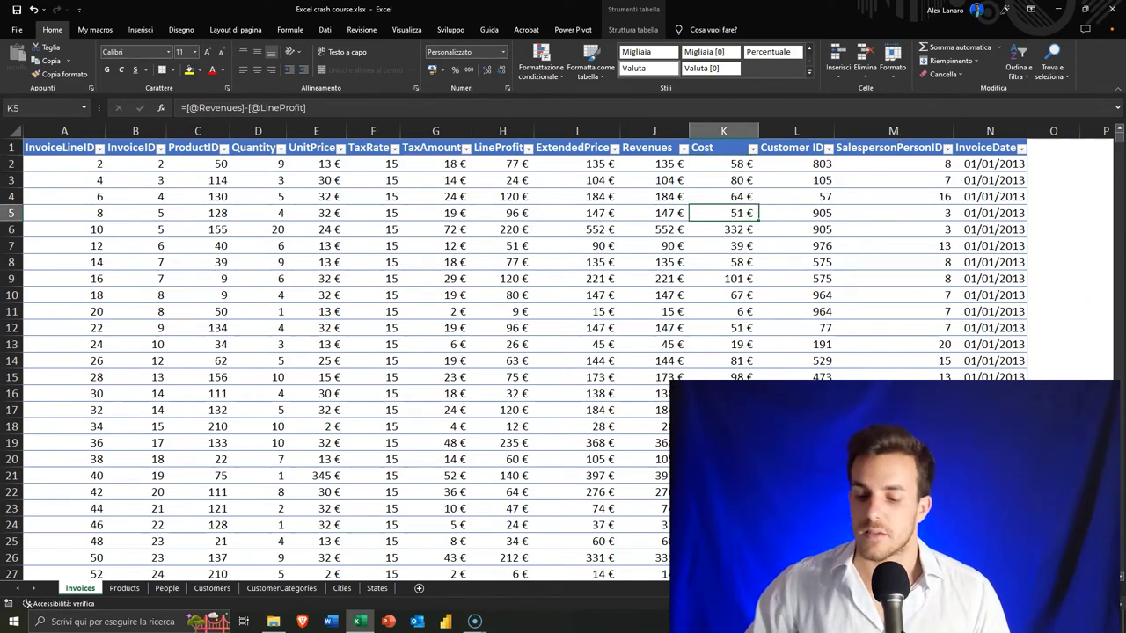
pyautogui.hscroll(2, 681, 218)
pyautogui.hscroll(2, 681, 218)
pyautogui.hscroll(2, 681, 218)
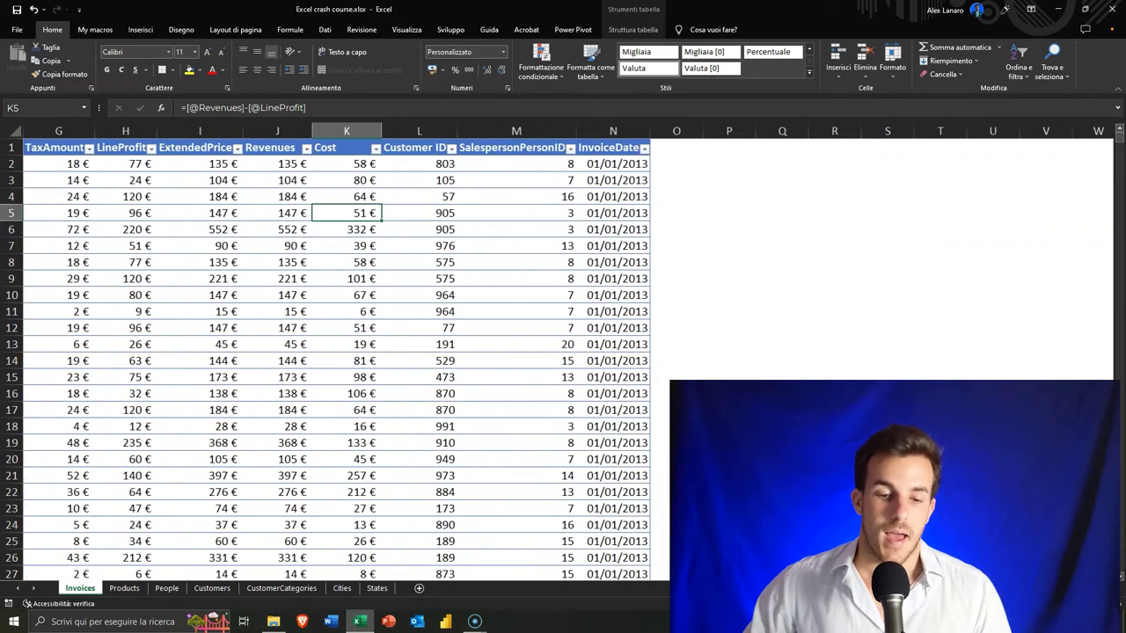
pyautogui.click(683, 153)
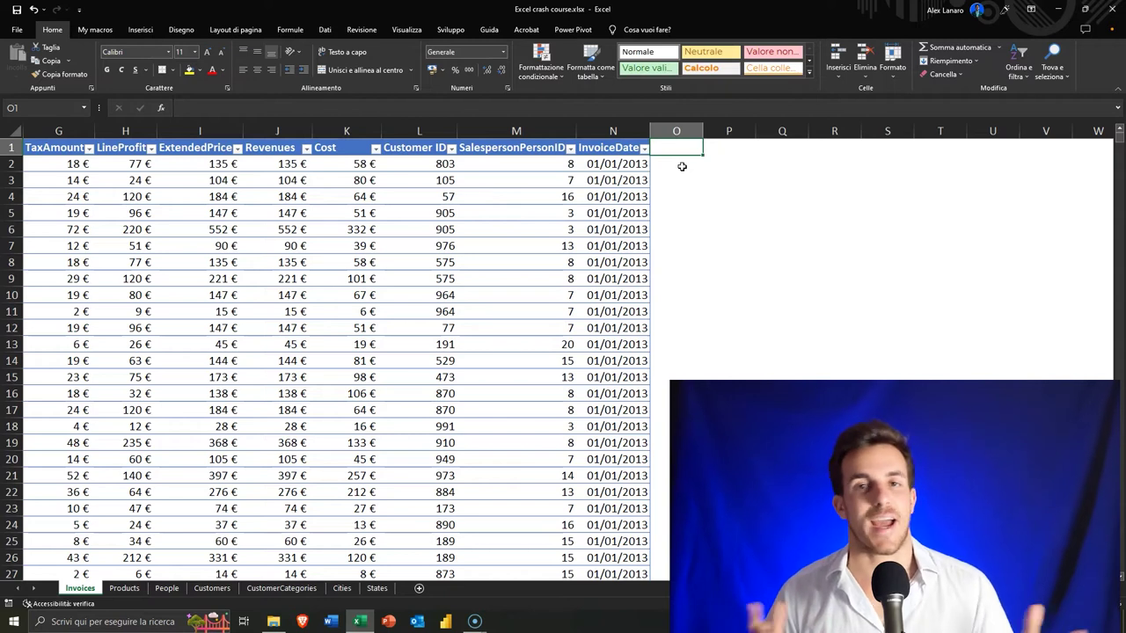
pyautogui.press('Right')
pyautogui.press('Right')
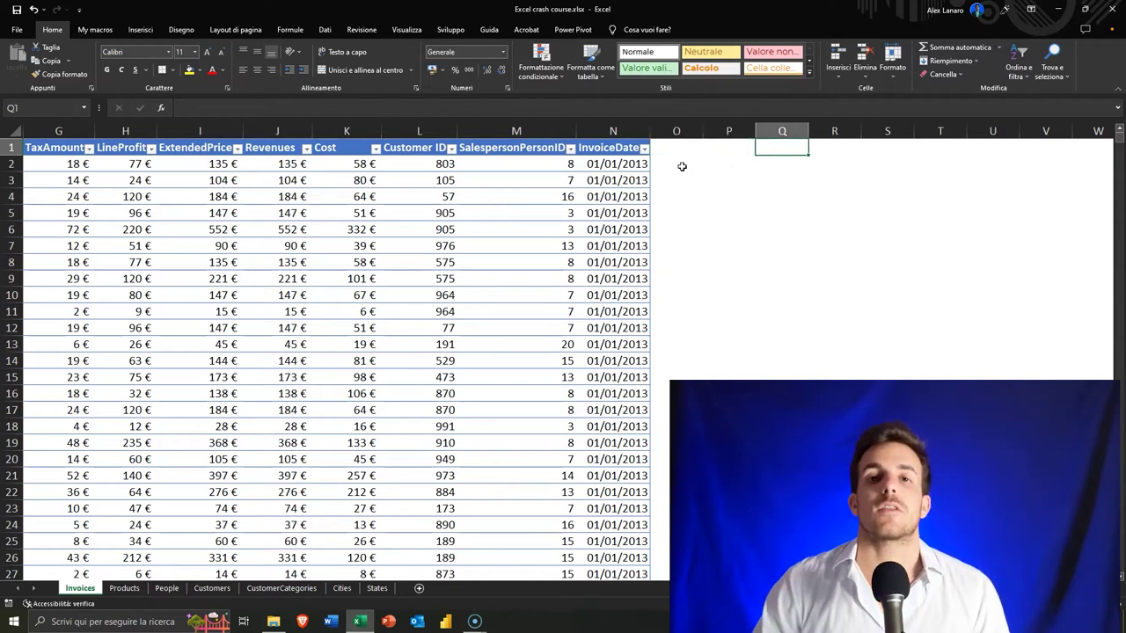
pyautogui.press('Right')
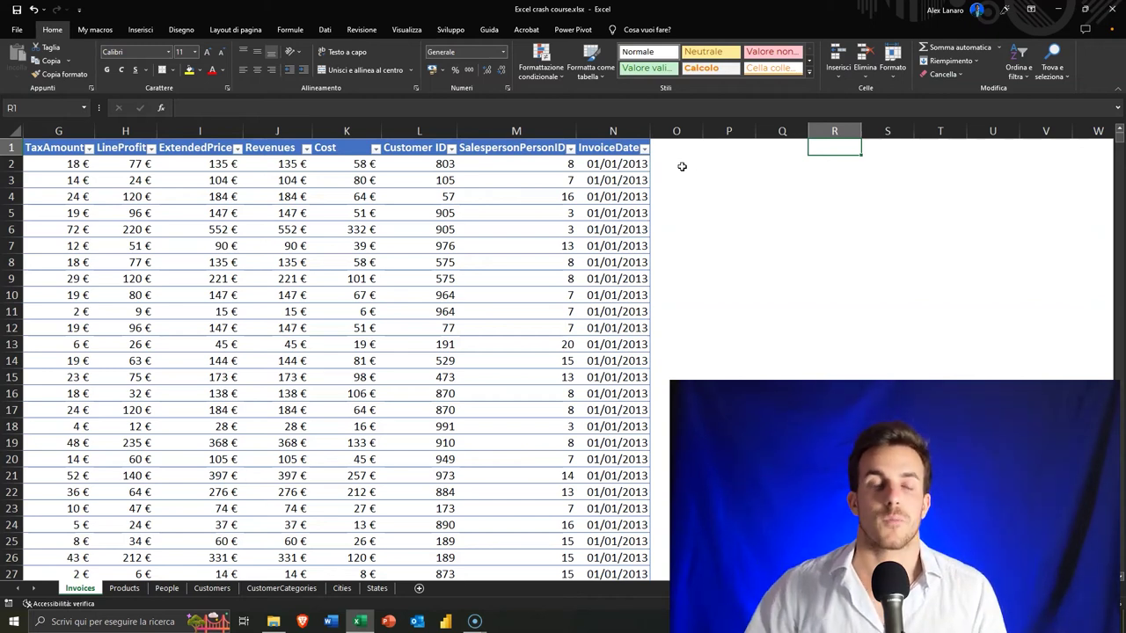
pyautogui.click(636, 165)
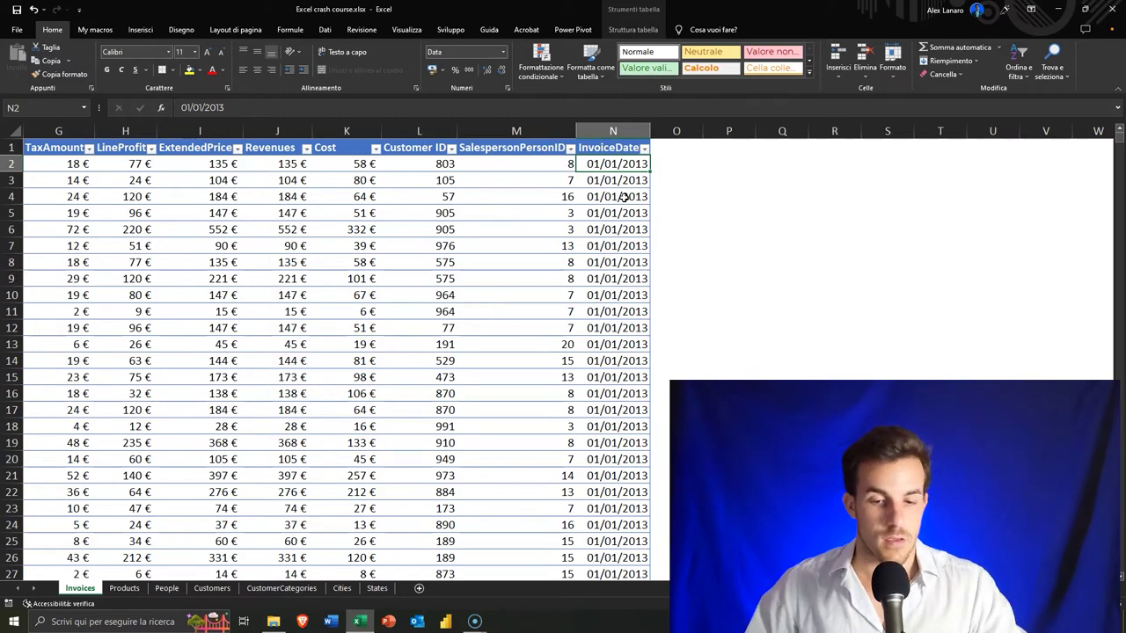
# Copy the first InvoiceDate and paste it into Q2 as a value, showing 41275
pyautogui.hotkey('ctrl', 'c')
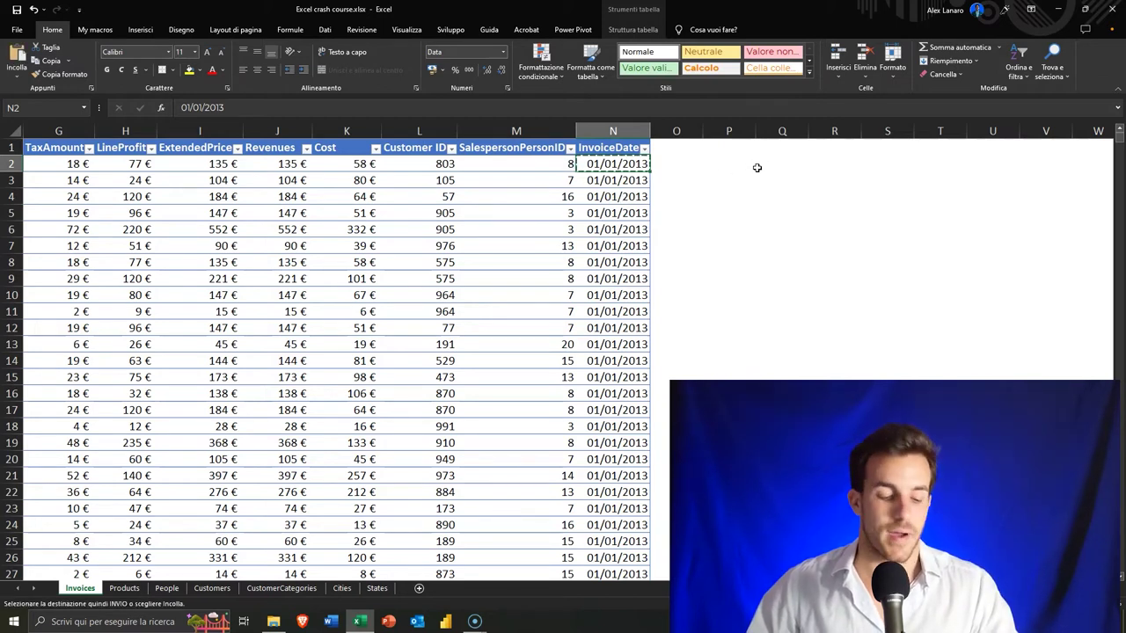
pyautogui.rightClick(779, 163)
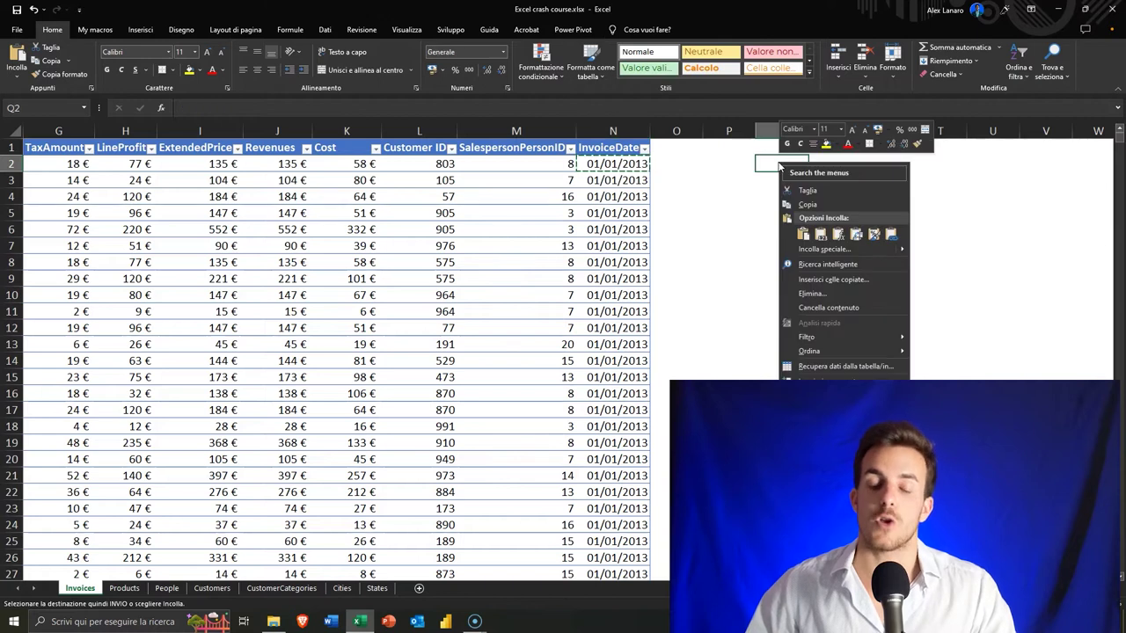
pyautogui.click(820, 235)
pyautogui.rightClick(779, 163)
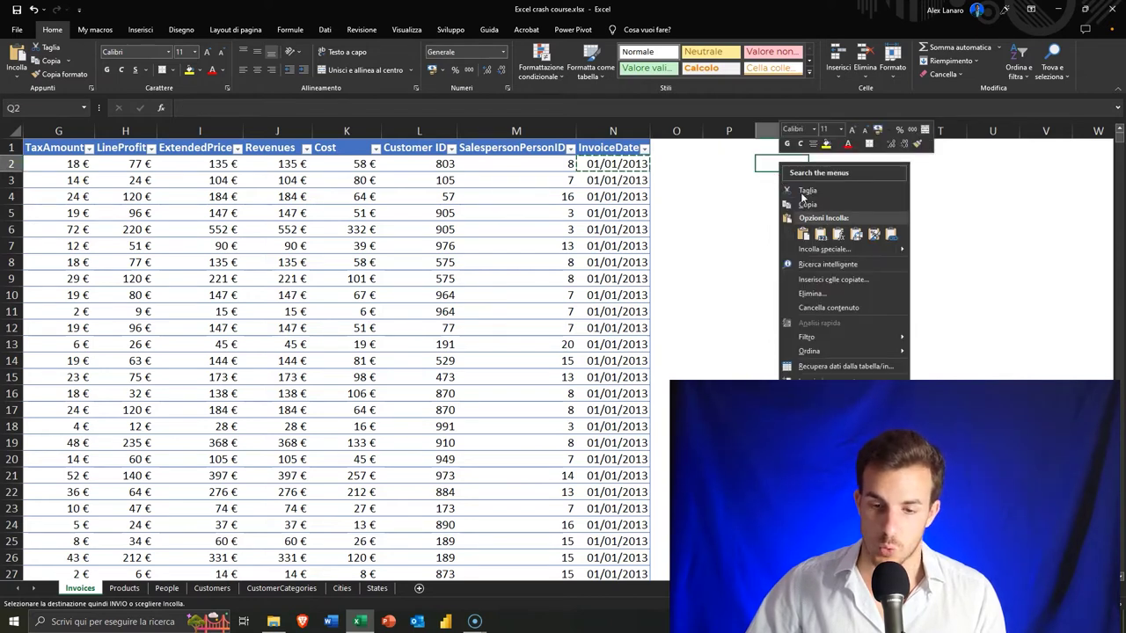
pyautogui.click(820, 235)
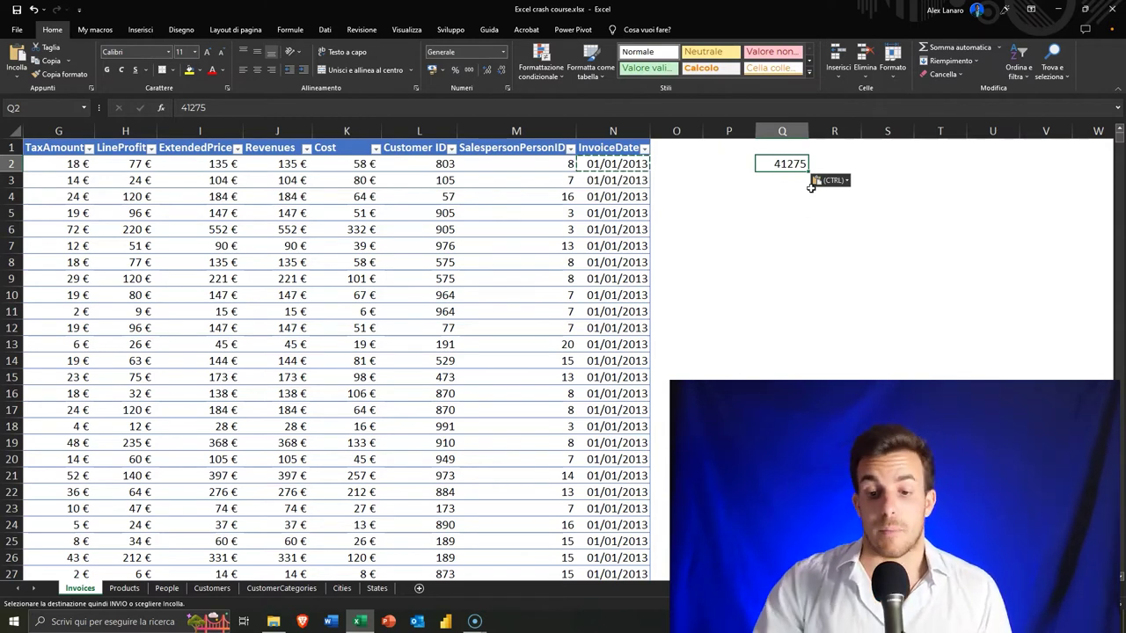
pyautogui.press('Delete')
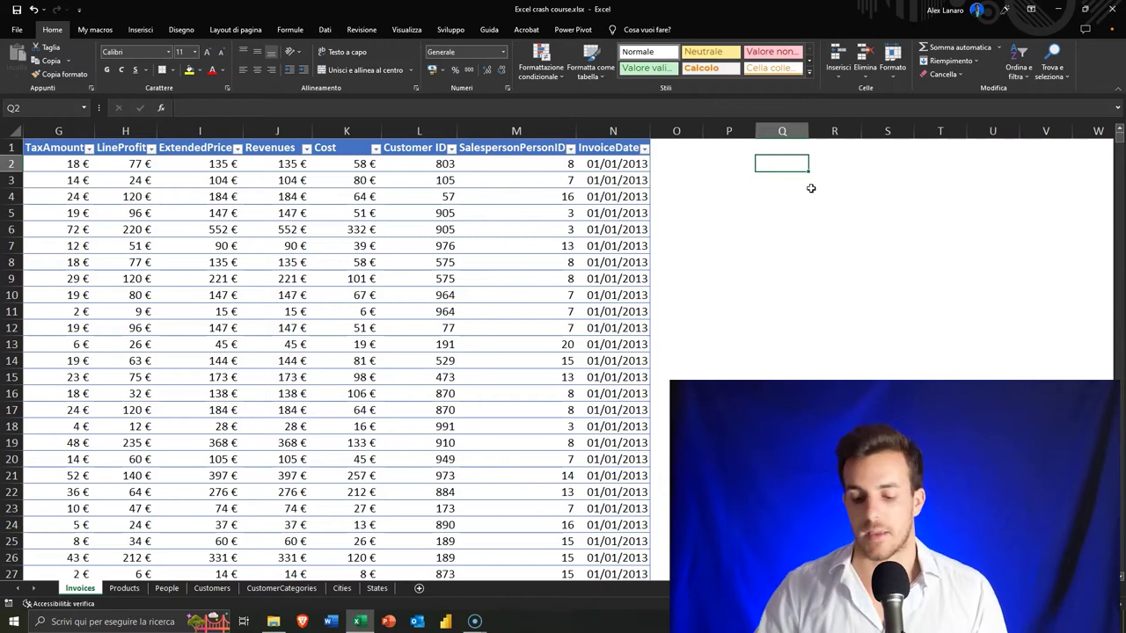
pyautogui.press('Left')
pyautogui.press('Left')
pyautogui.press('Up')
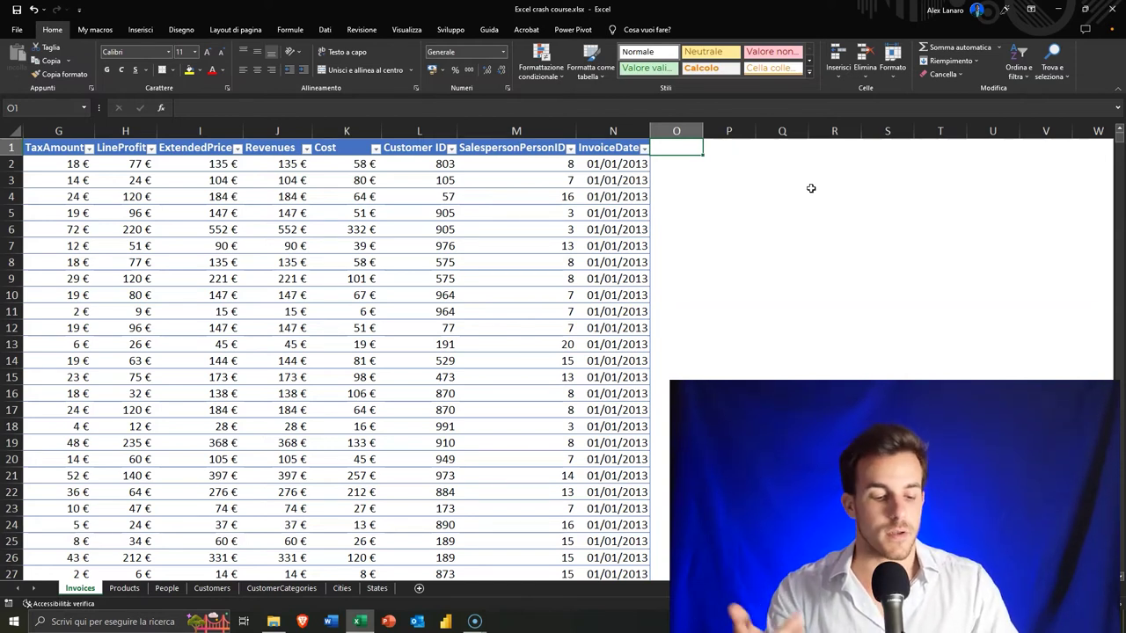
# Add the ShipmentDate header in O1 and autofit column O to it
pyautogui.write('Or')
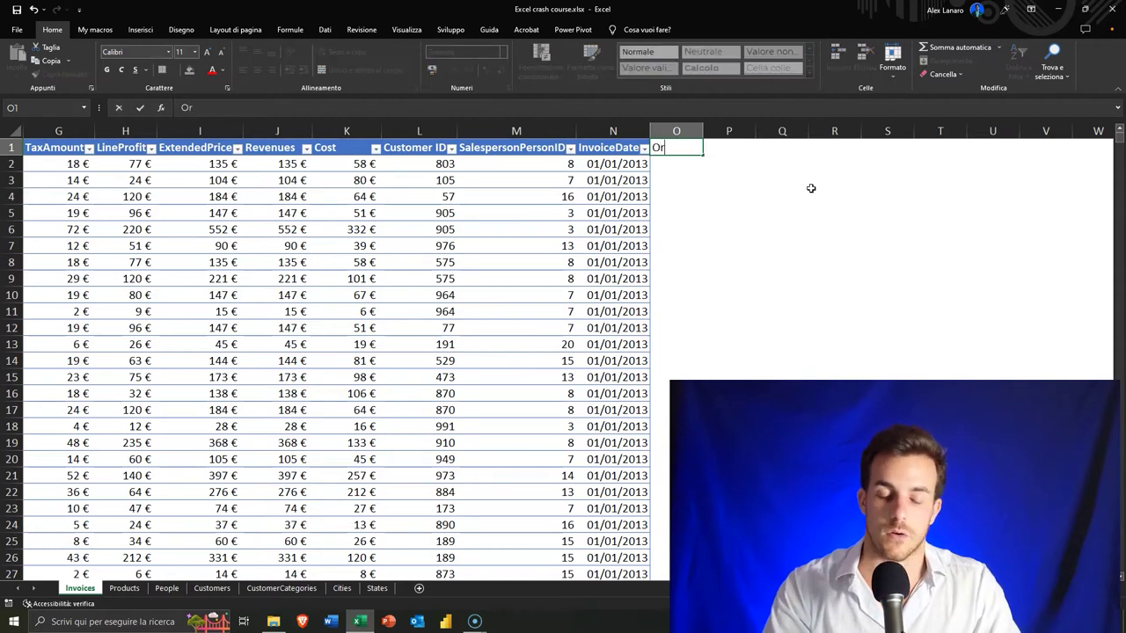
pyautogui.write('ShipmentDate')
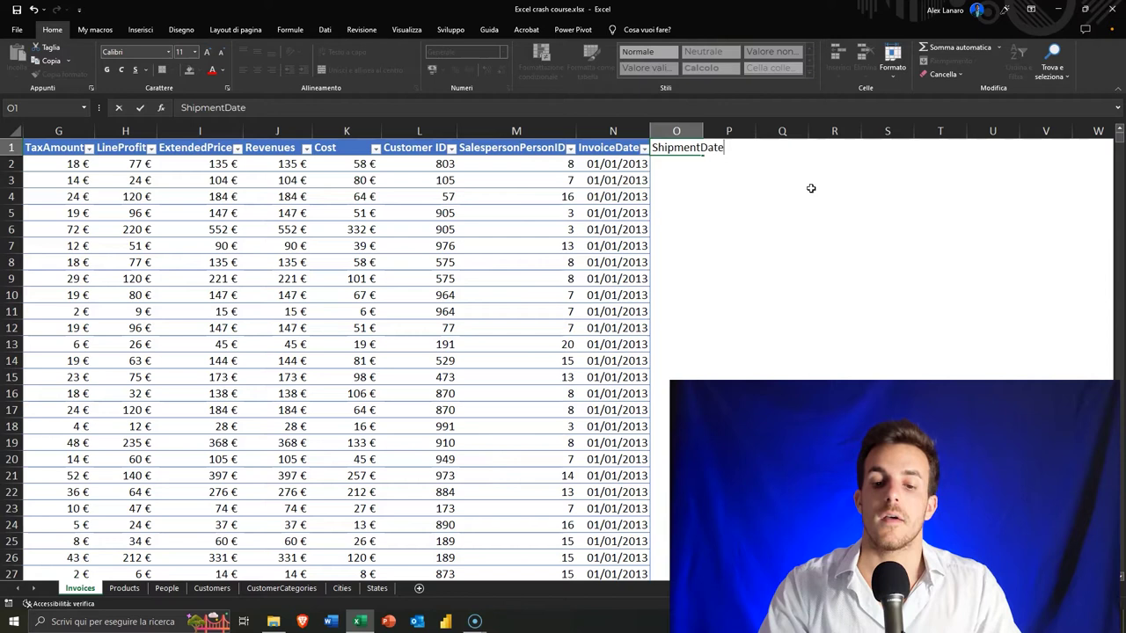
pyautogui.press('Return')
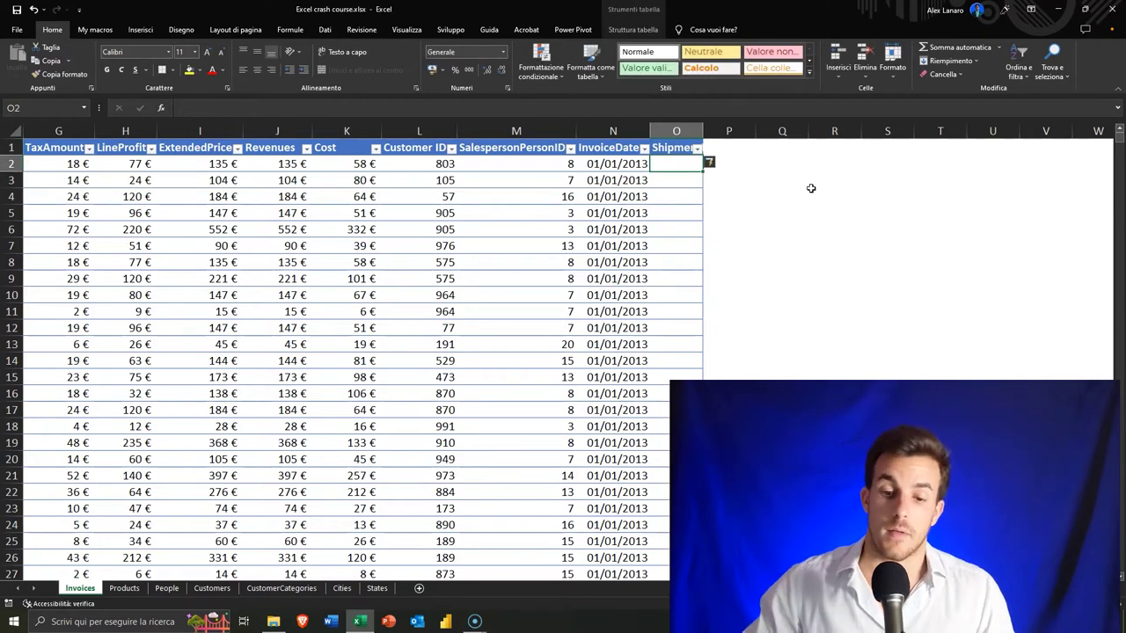
pyautogui.doubleClick(703, 131)
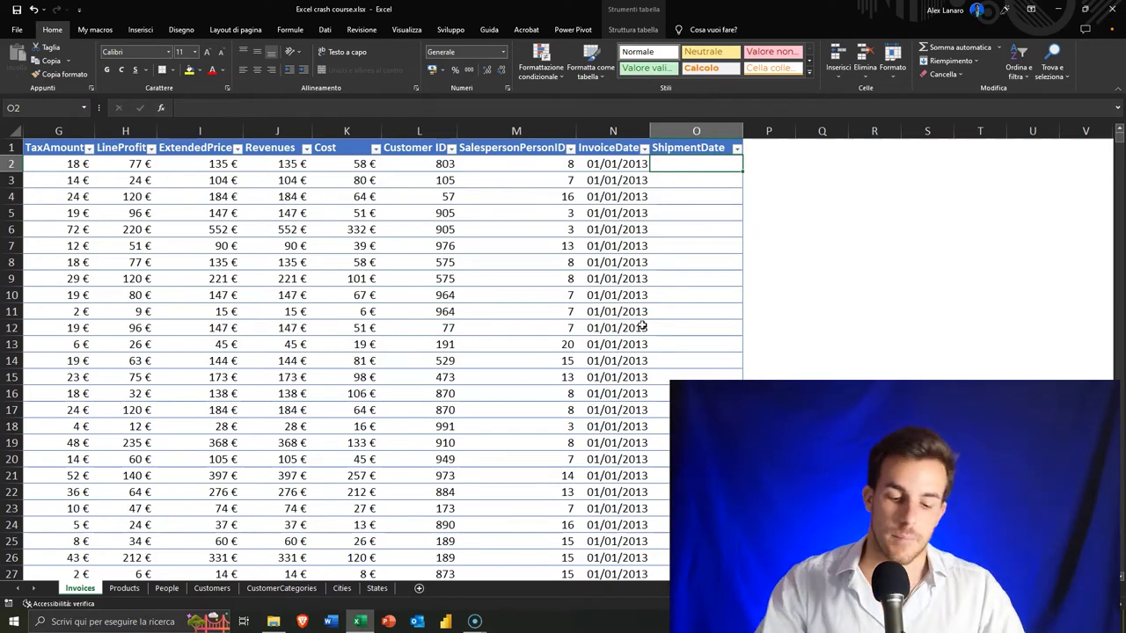
pyautogui.write('=')
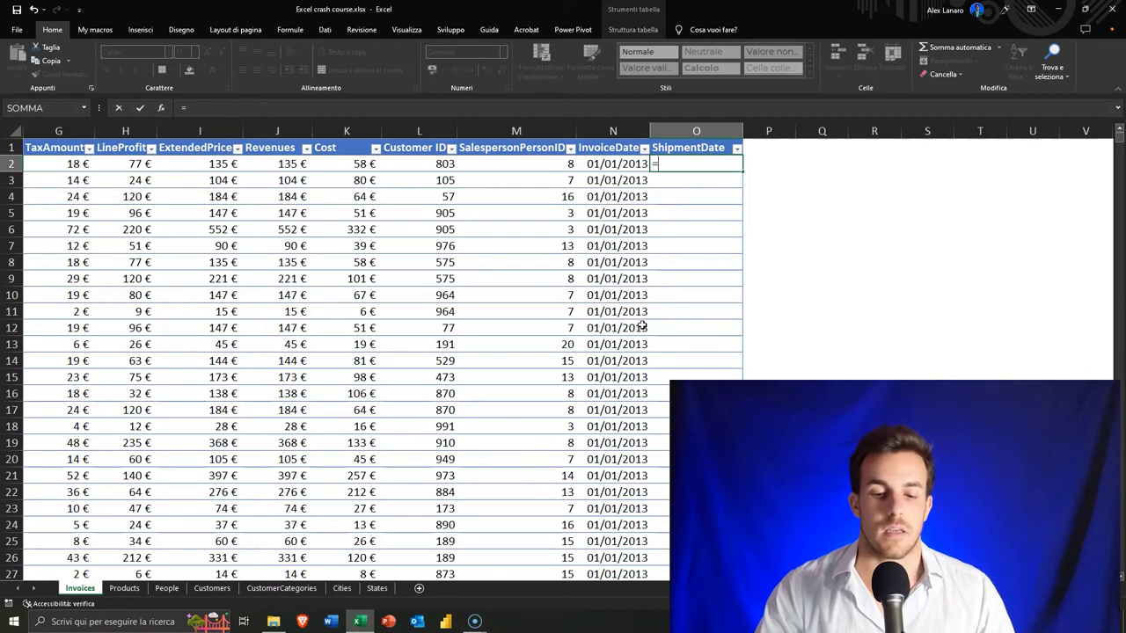
pyautogui.press('Left')
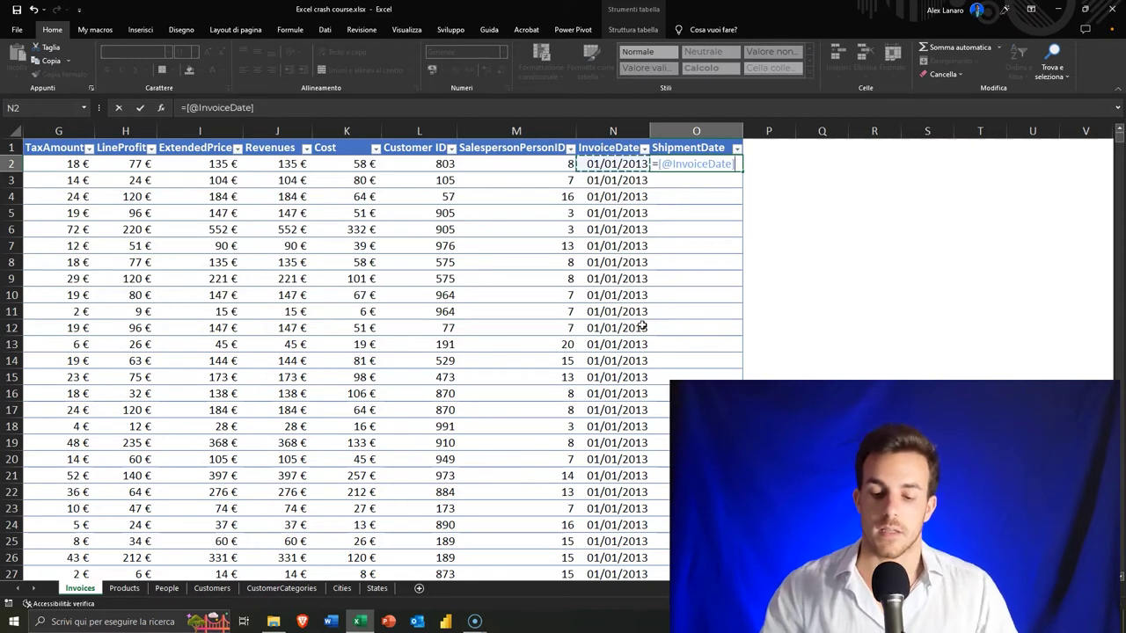
pyautogui.write('+14')
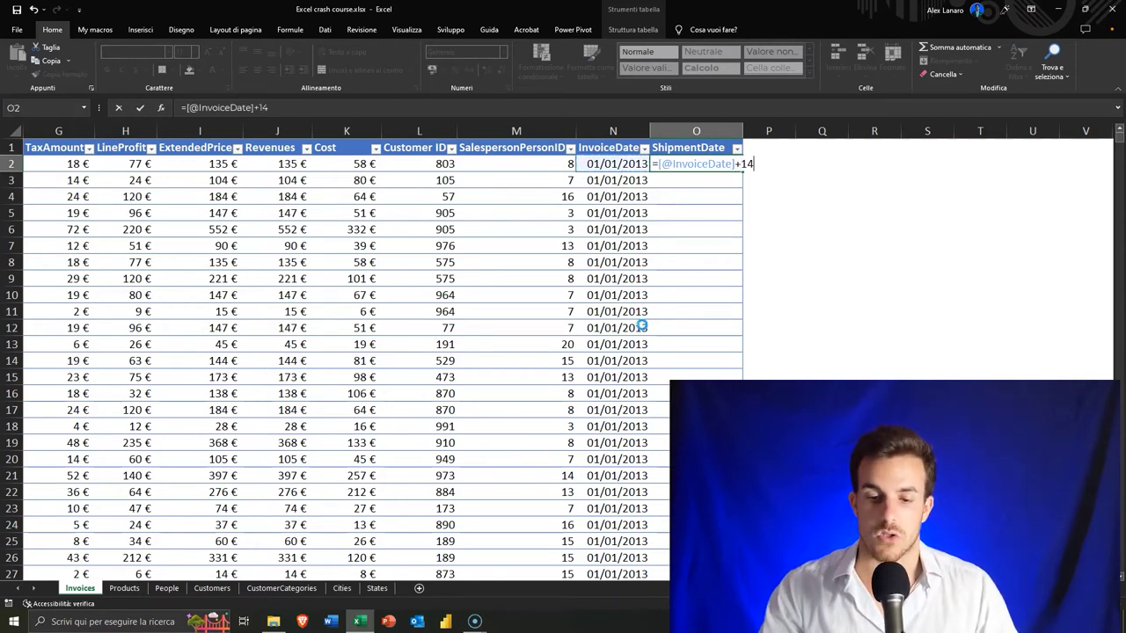
pyautogui.press('Return')
pyautogui.press('Down')
pyautogui.press('Down')
pyautogui.press('Down')
pyautogui.press('Down')
pyautogui.press('Down')
pyautogui.press('Down')
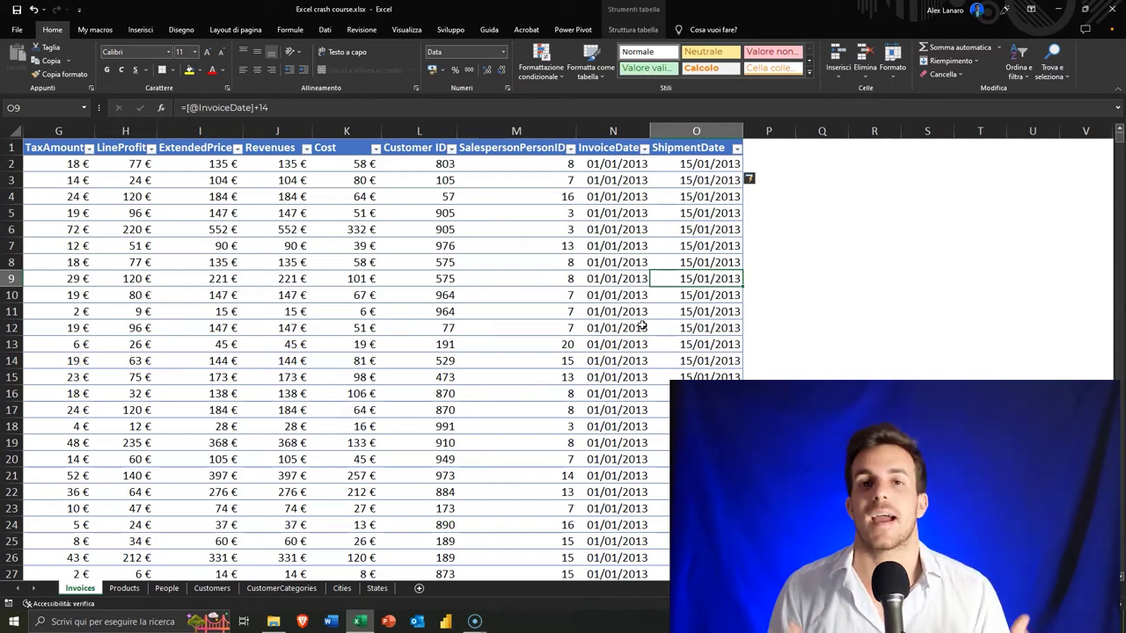
pyautogui.press('Up')
pyautogui.press('Up')
pyautogui.press('Up')
pyautogui.press('Up')
pyautogui.press('Up')
pyautogui.press('Up')
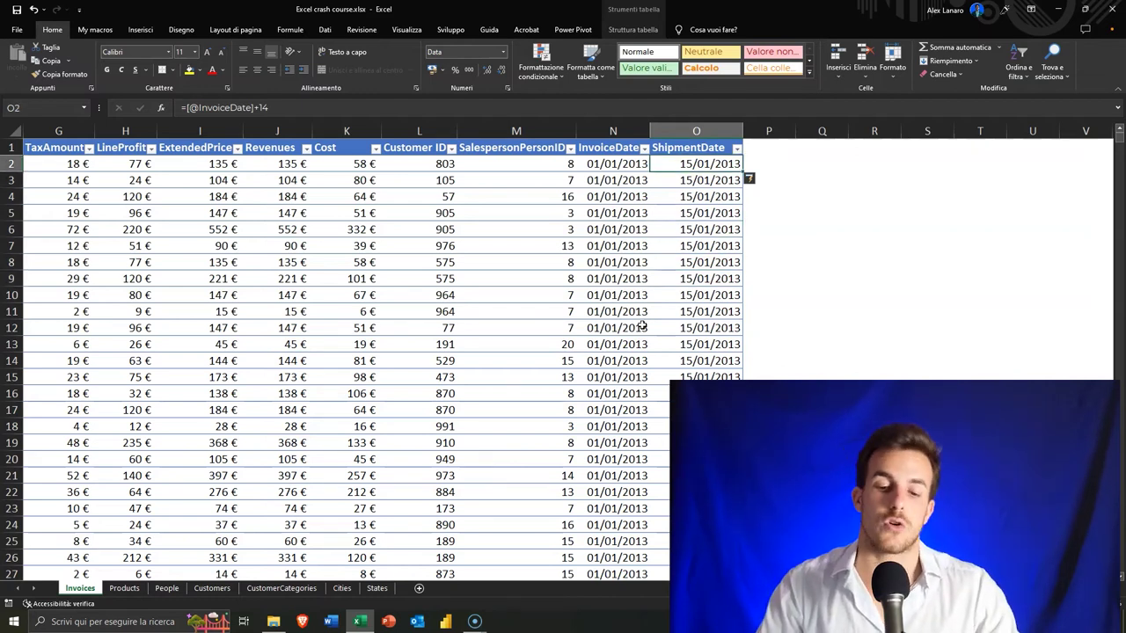
pyautogui.press('F2')
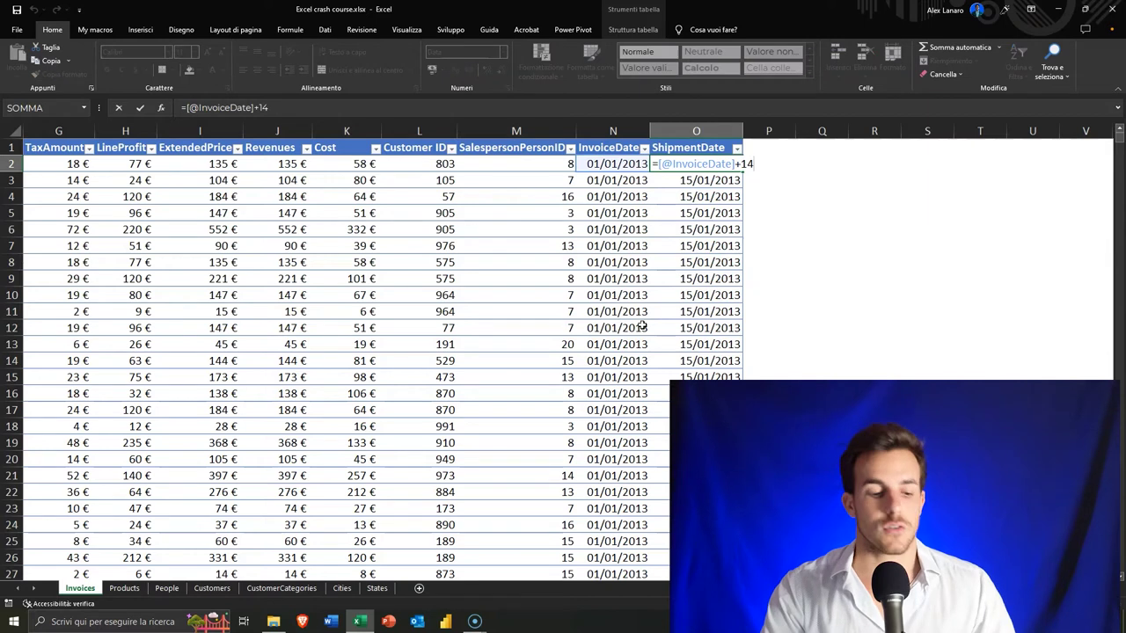
# Replace the first ShipmentDate formula with =GIORNO.LAVORATIVO( chosen from the autocomplete list
pyautogui.press('BackSpace')
pyautogui.press('BackSpace')
pyautogui.press('BackSpace')
pyautogui.press('BackSpace')
pyautogui.press('BackSpace')
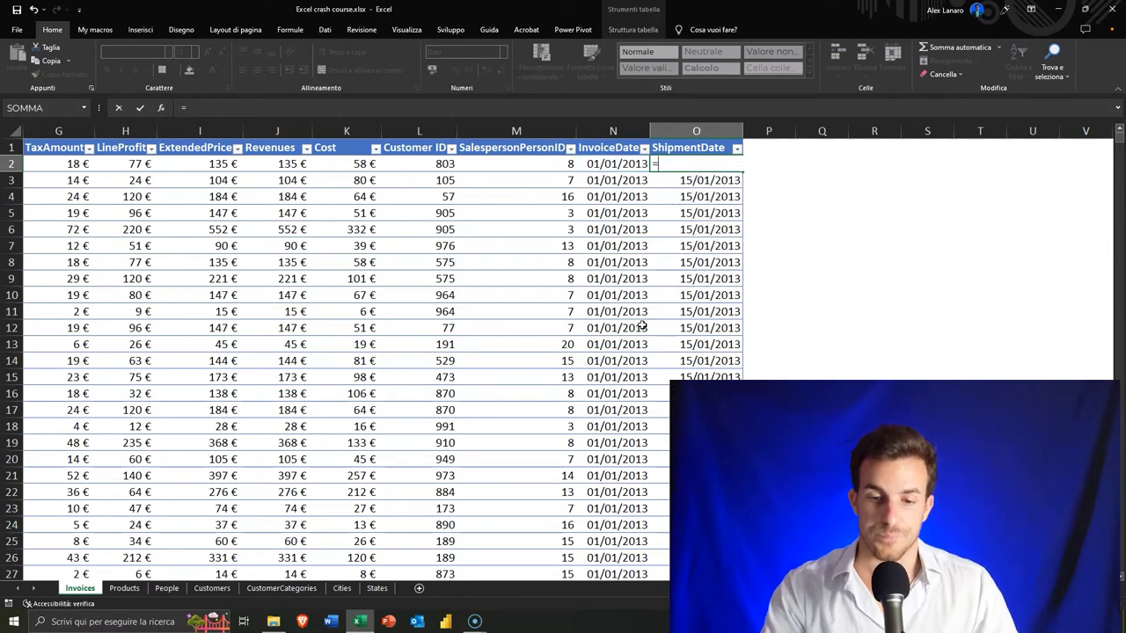
pyautogui.write('giorn')
pyautogui.press('Down')
pyautogui.press('Down')
pyautogui.press('Down')
pyautogui.press('Down')
pyautogui.press('Down')
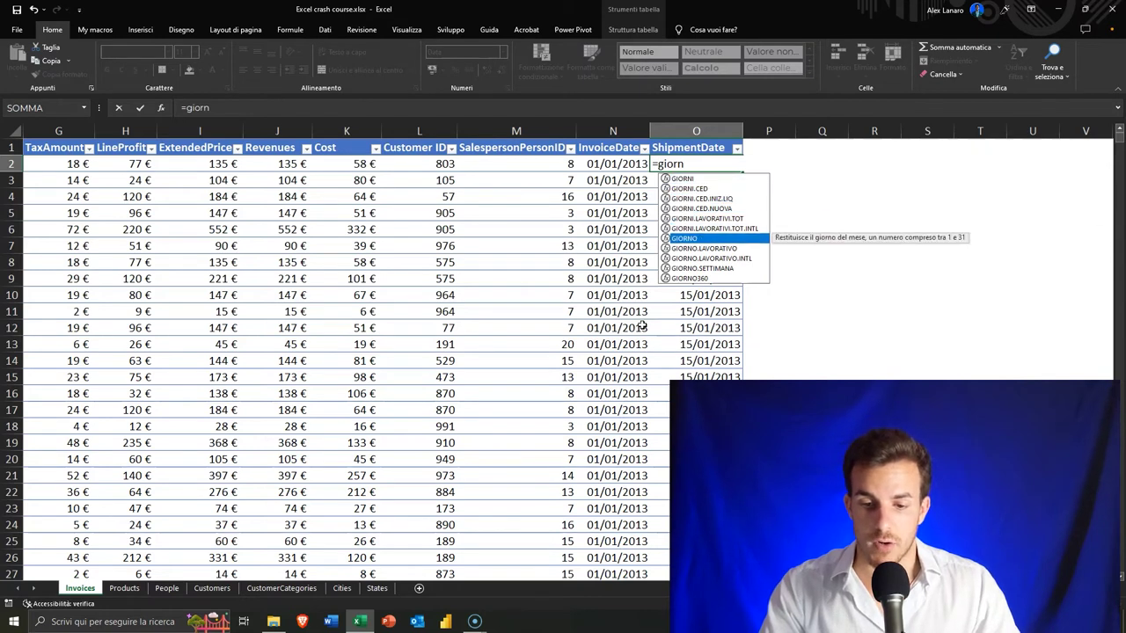
pyautogui.press('Down')
pyautogui.press('Down')
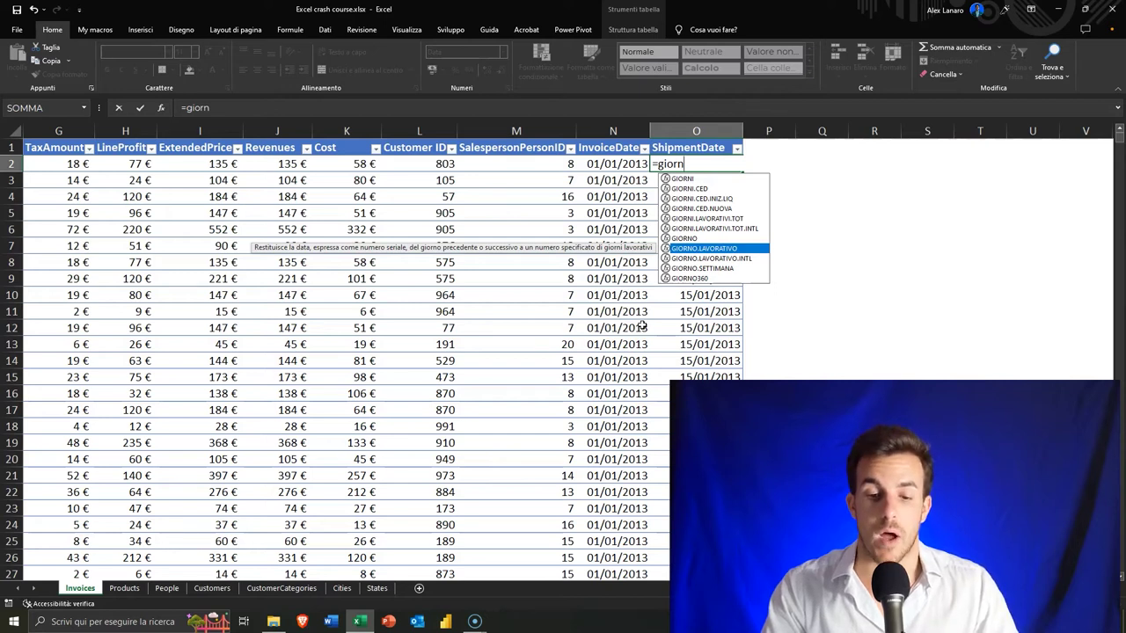
pyautogui.press('Tab')
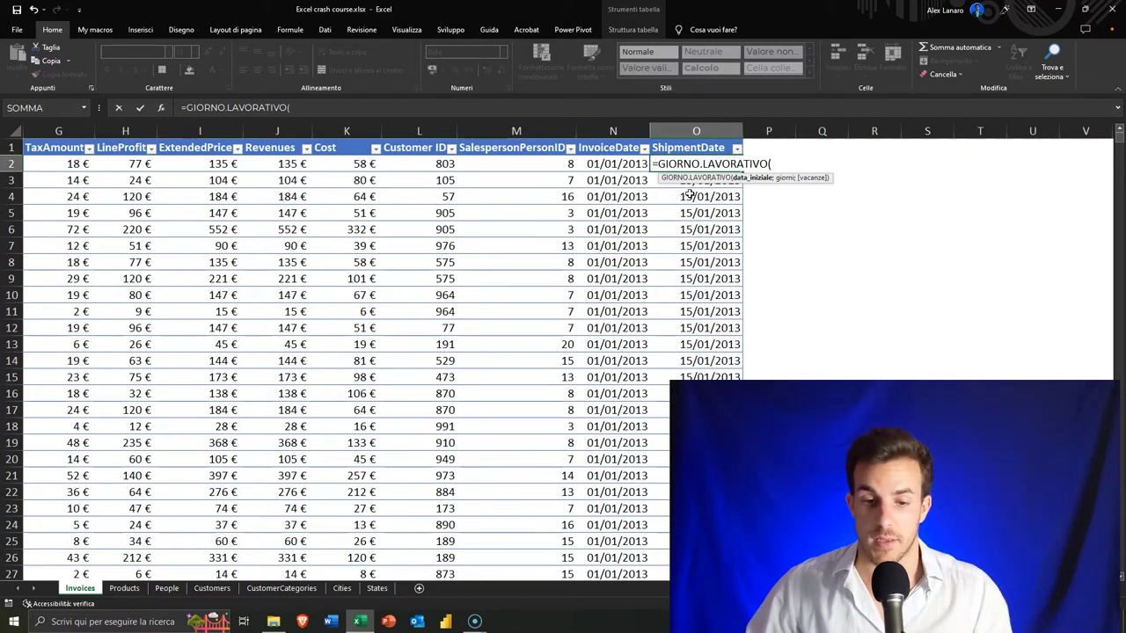
pyautogui.click(608, 165)
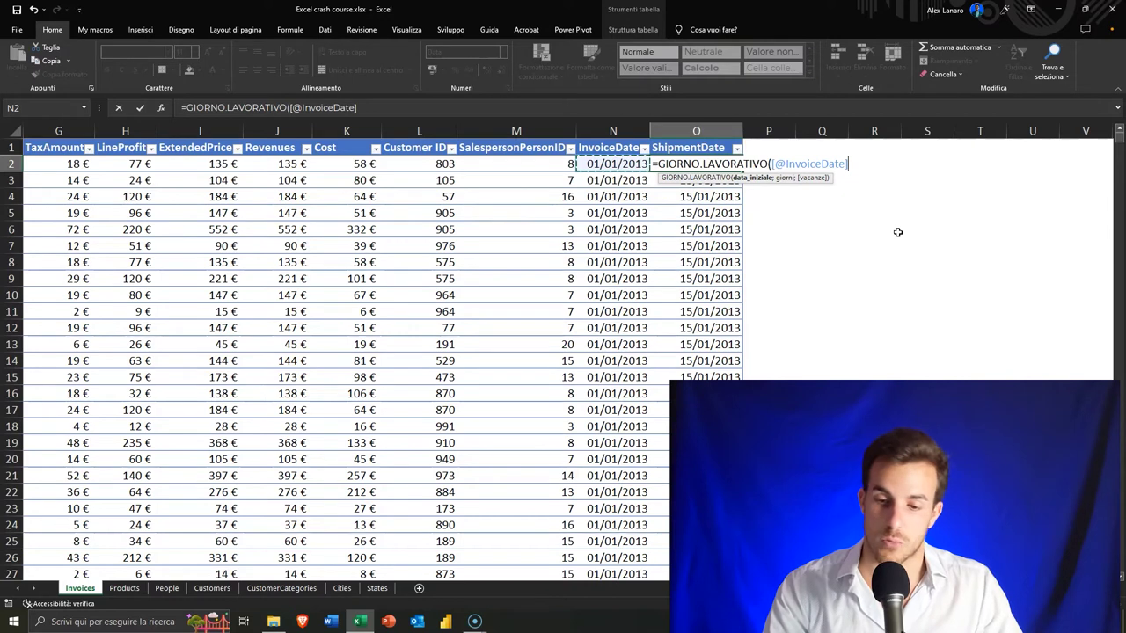
pyautogui.write('; 14')
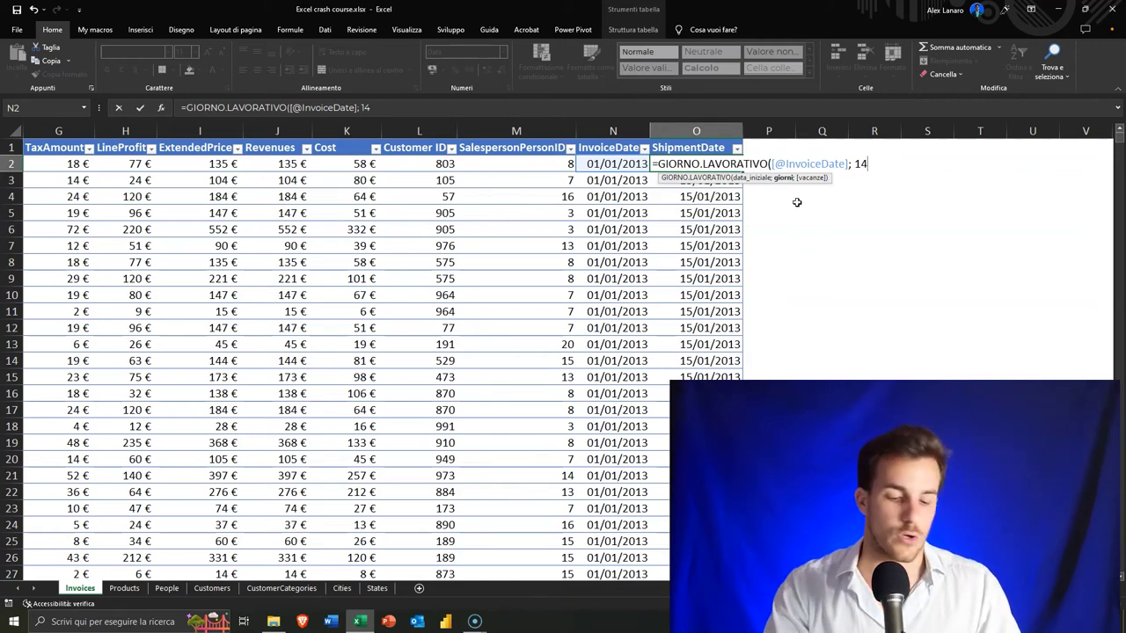
pyautogui.write(')')
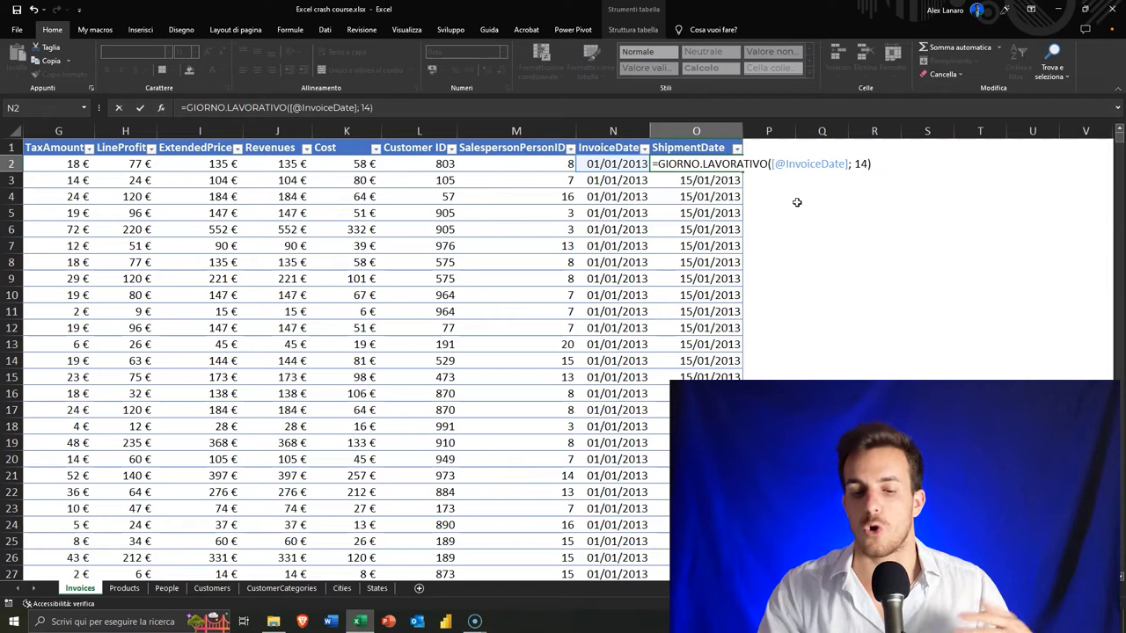
pyautogui.press('Return')
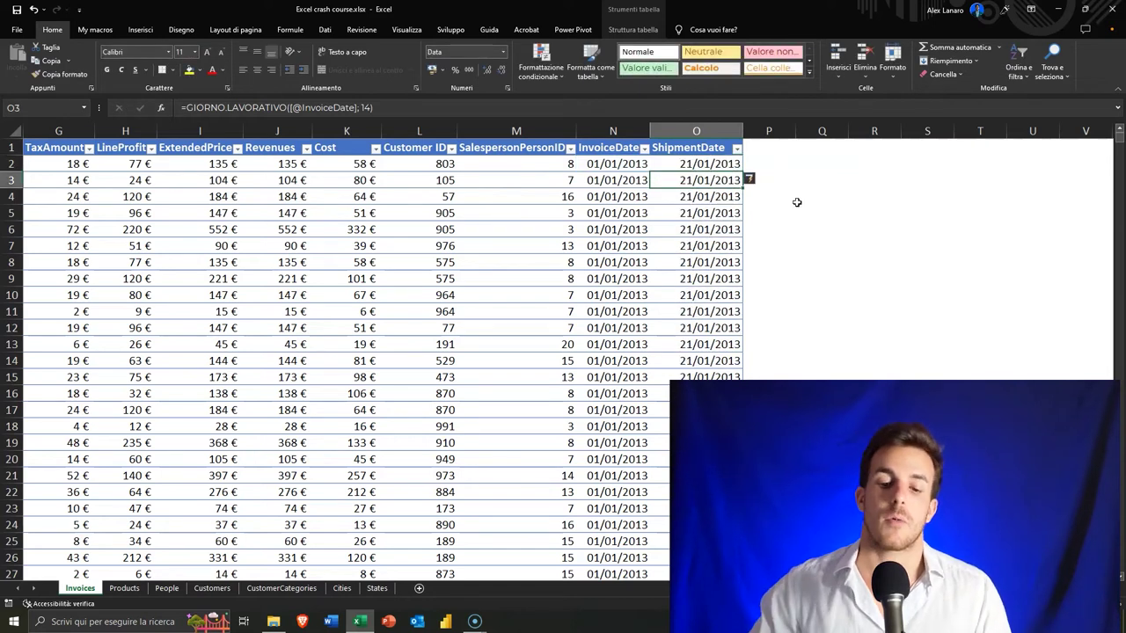
pyautogui.press('Up')
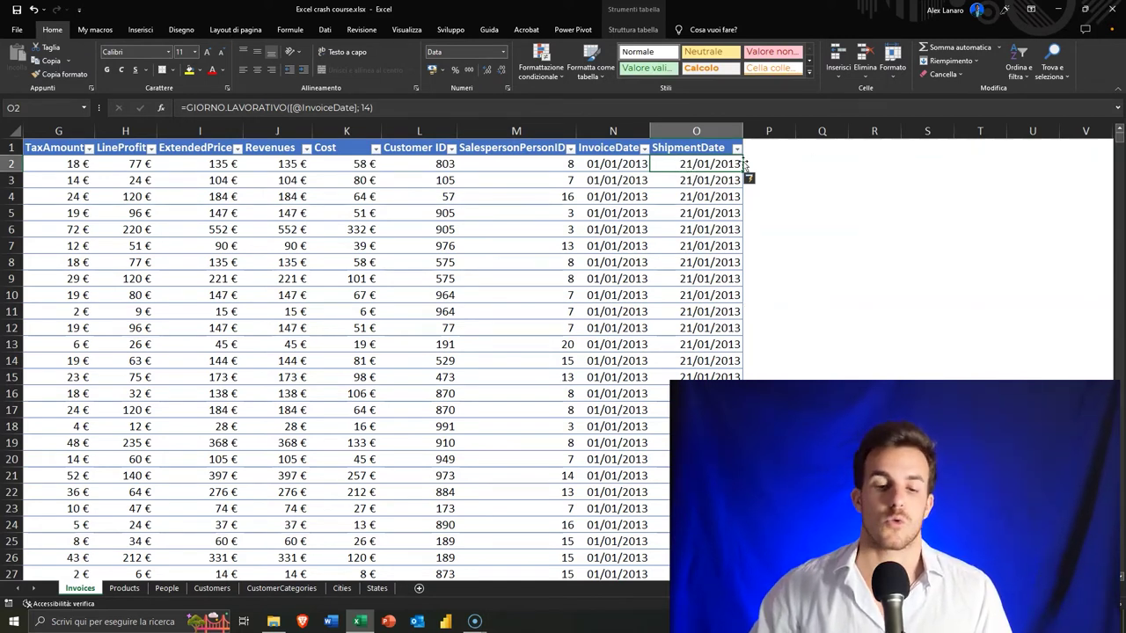
pyautogui.click(781, 147)
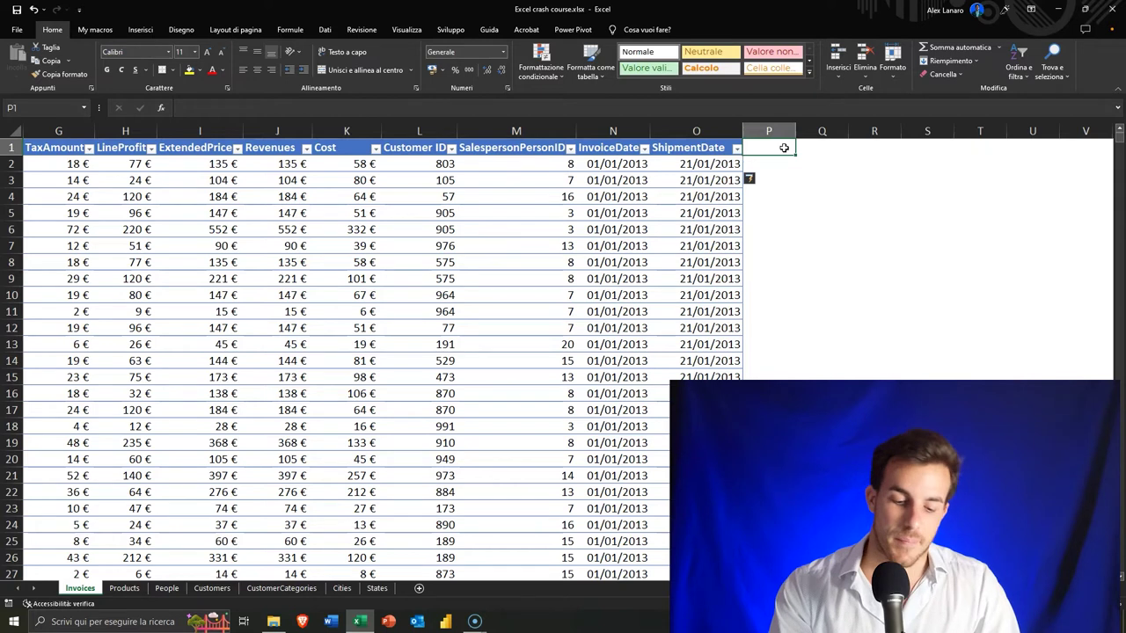
# Add the PaymentDate header in P1 and autofit column P to fit it
pyautogui.write('PaymentDate')
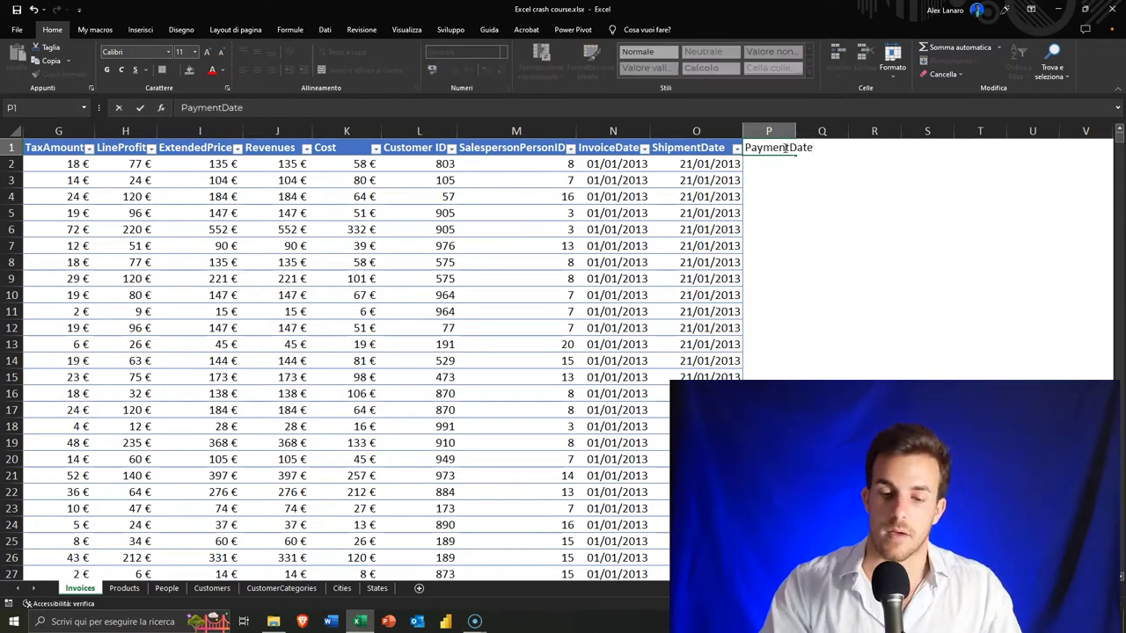
pyautogui.press('Return')
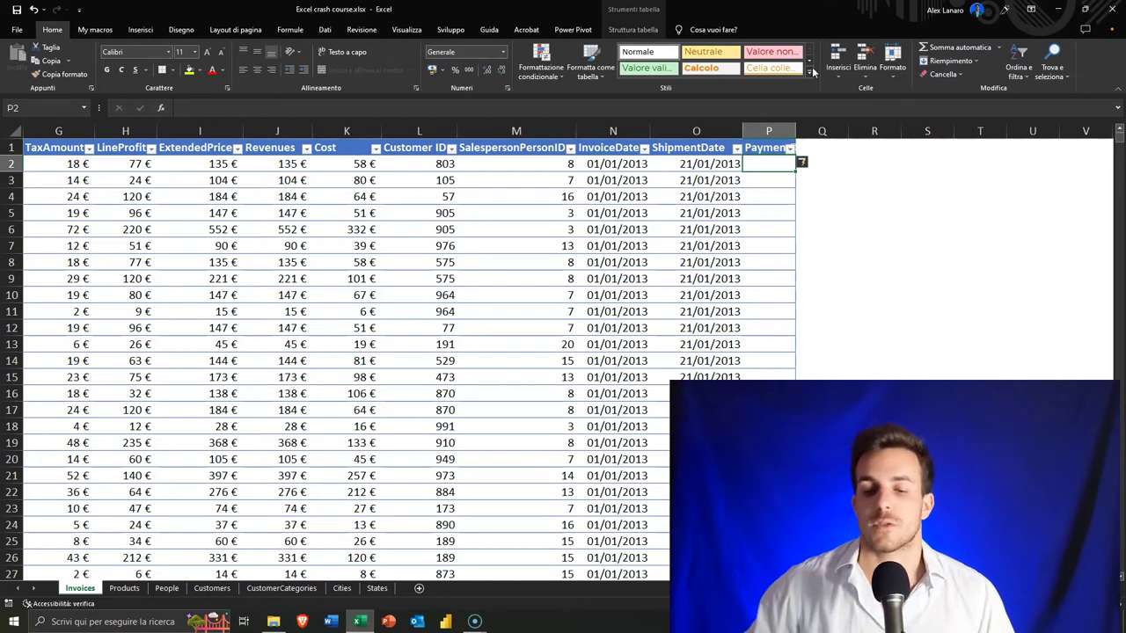
pyautogui.doubleClick(795, 130)
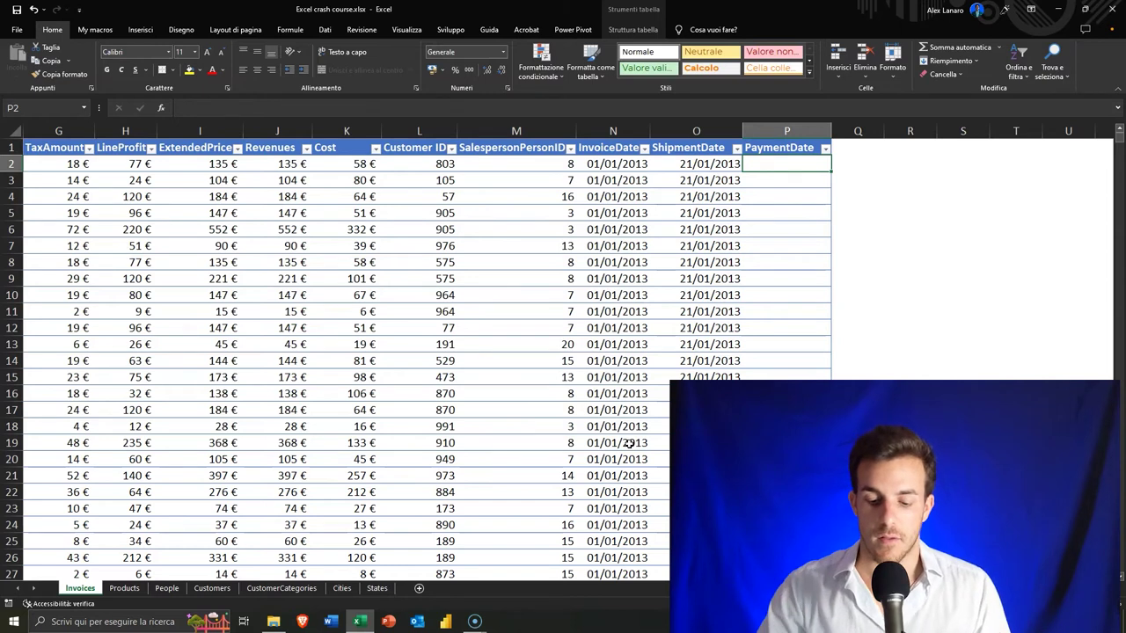
pyautogui.press('Left')
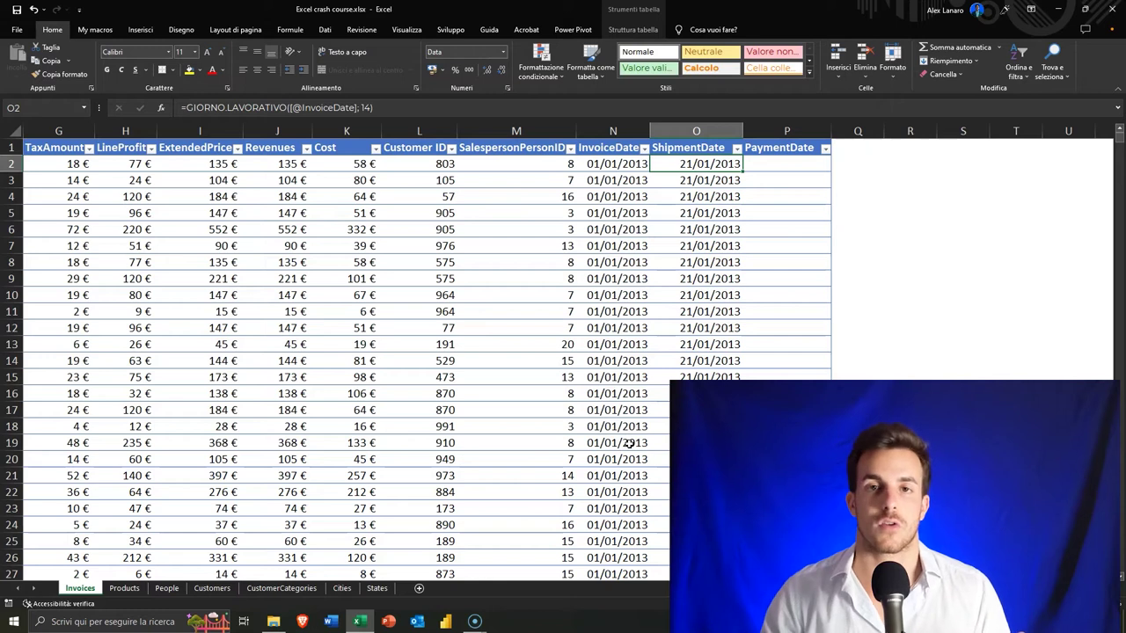
pyautogui.press('Right')
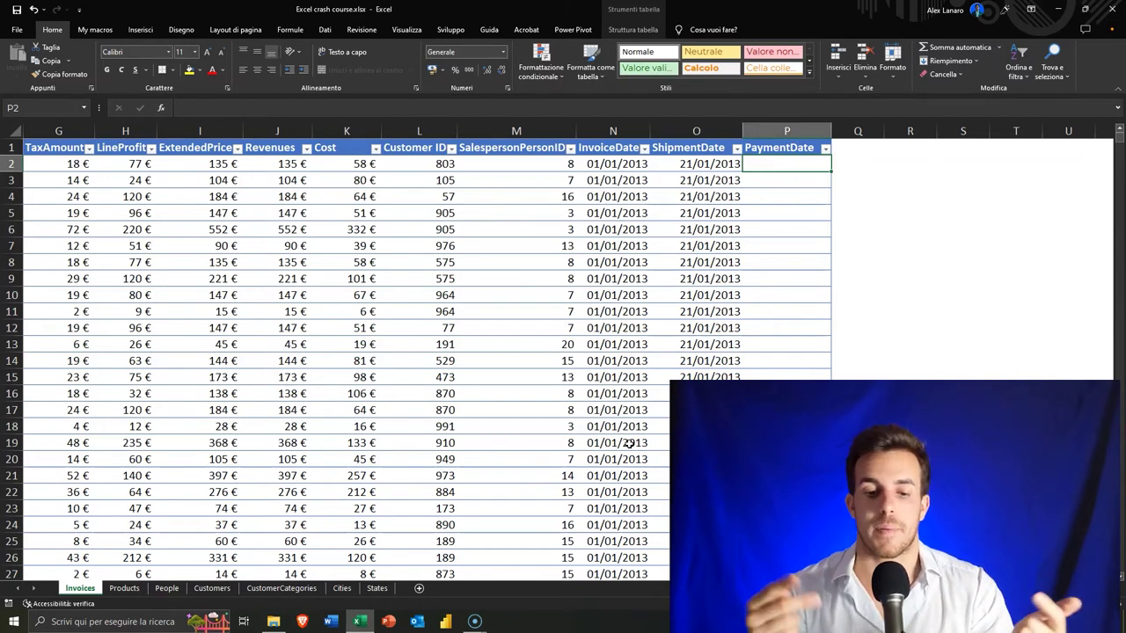
pyautogui.press('Left')
pyautogui.press('Left')
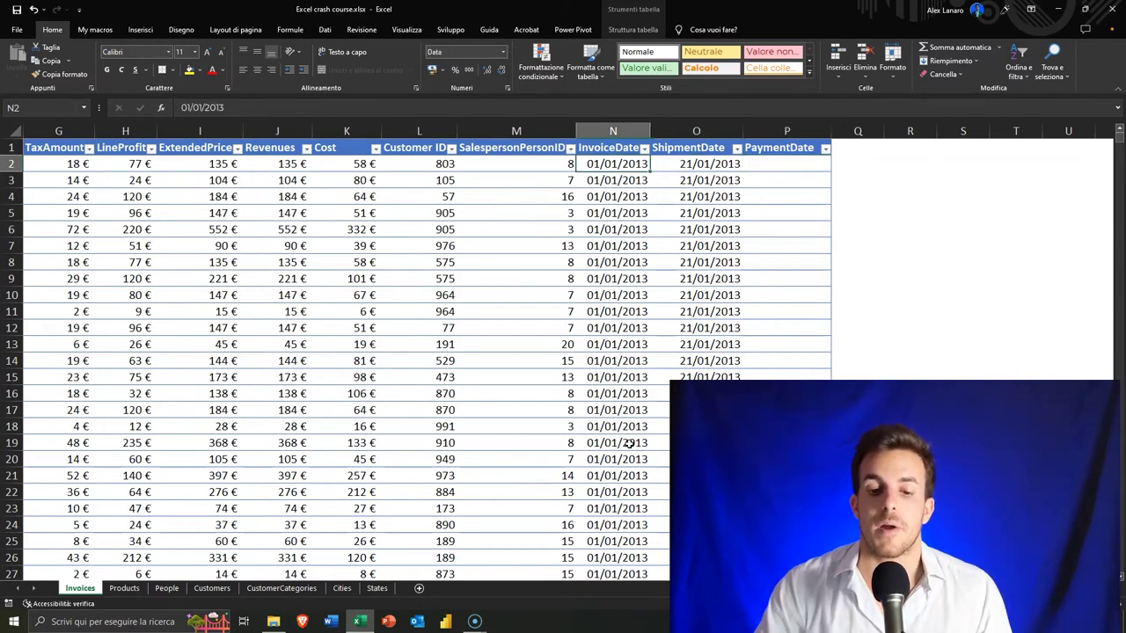
pyautogui.press('Right')
pyautogui.press('Right')
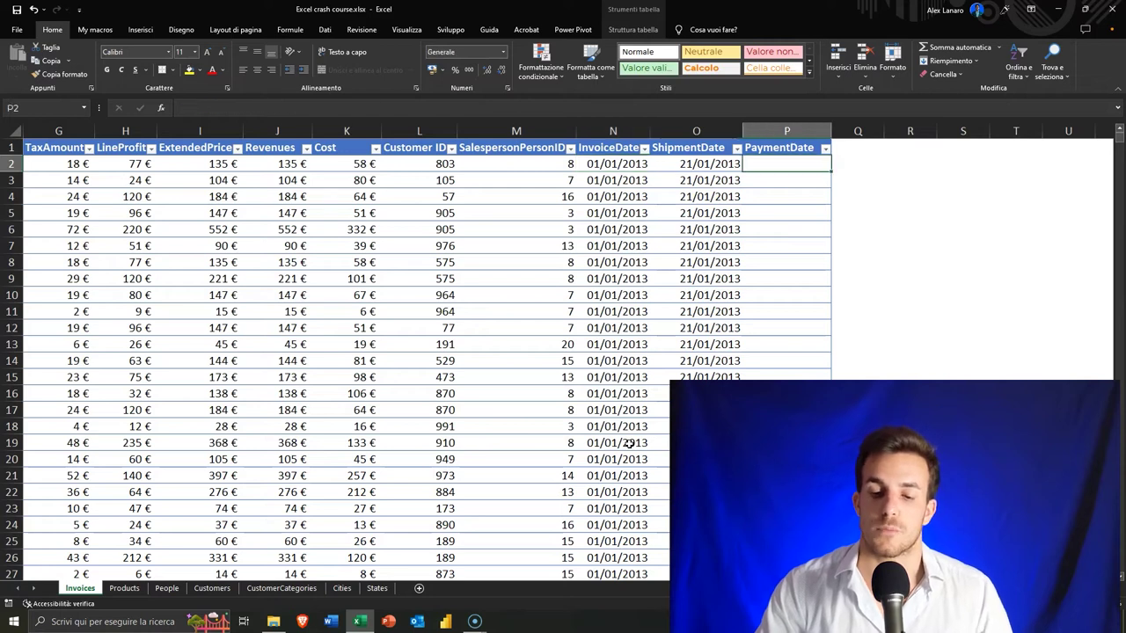
pyautogui.write('=')
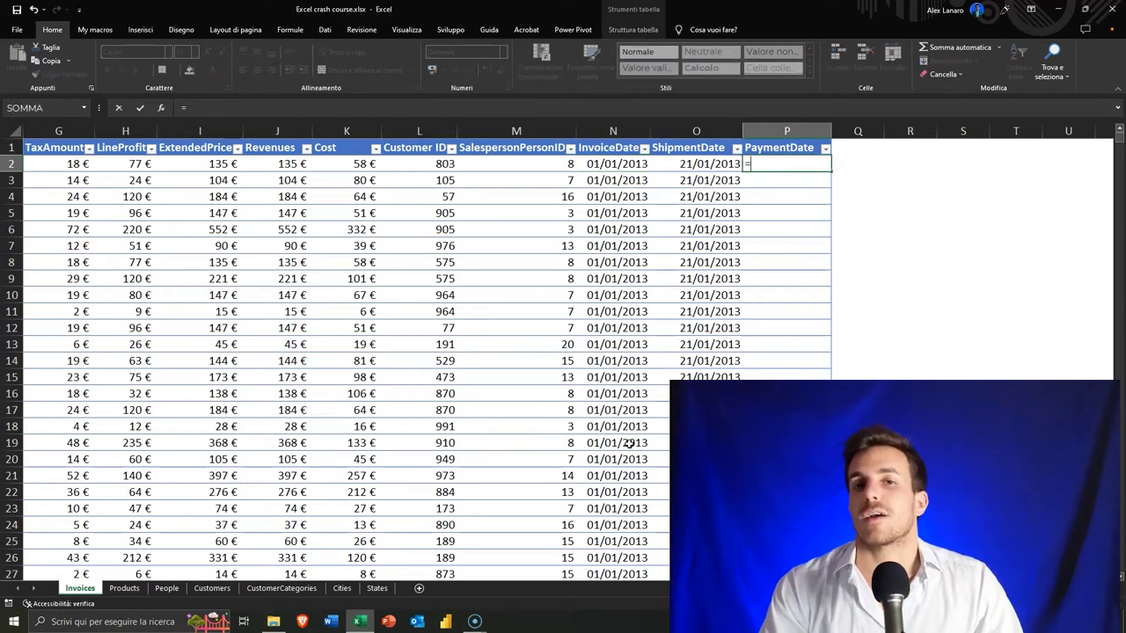
pyautogui.write('fine')
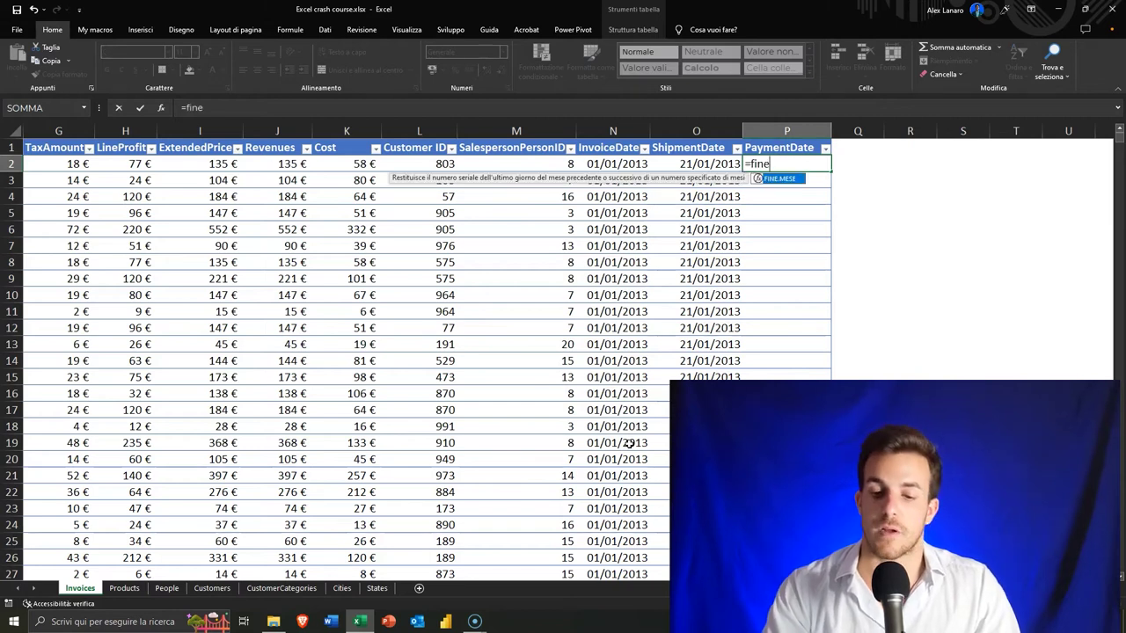
pyautogui.press('Tab')
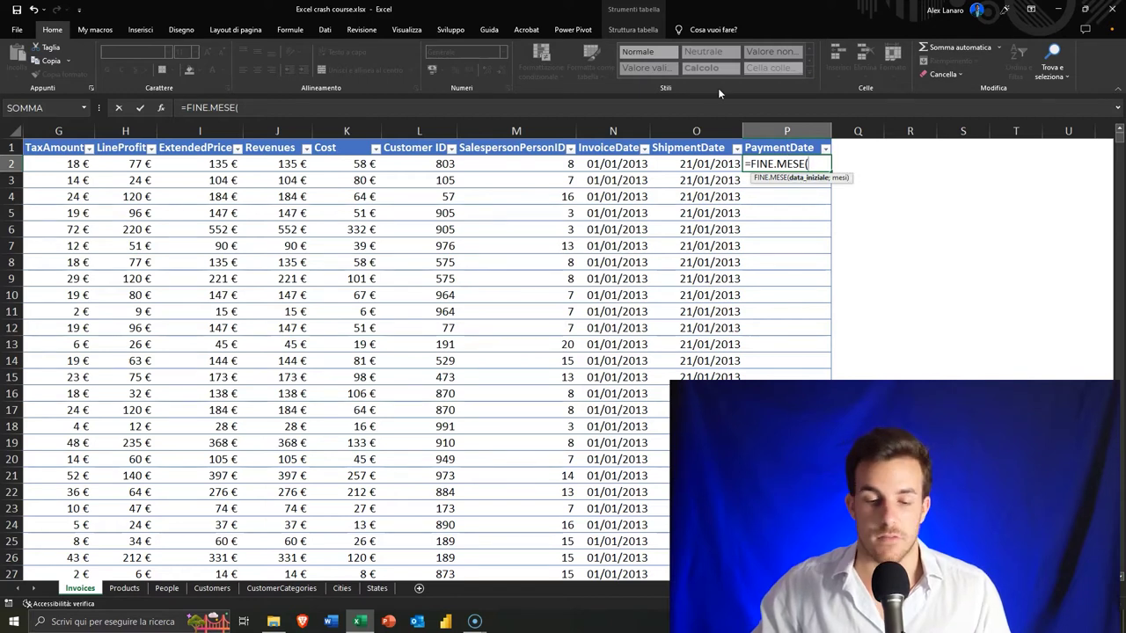
pyautogui.click(605, 165)
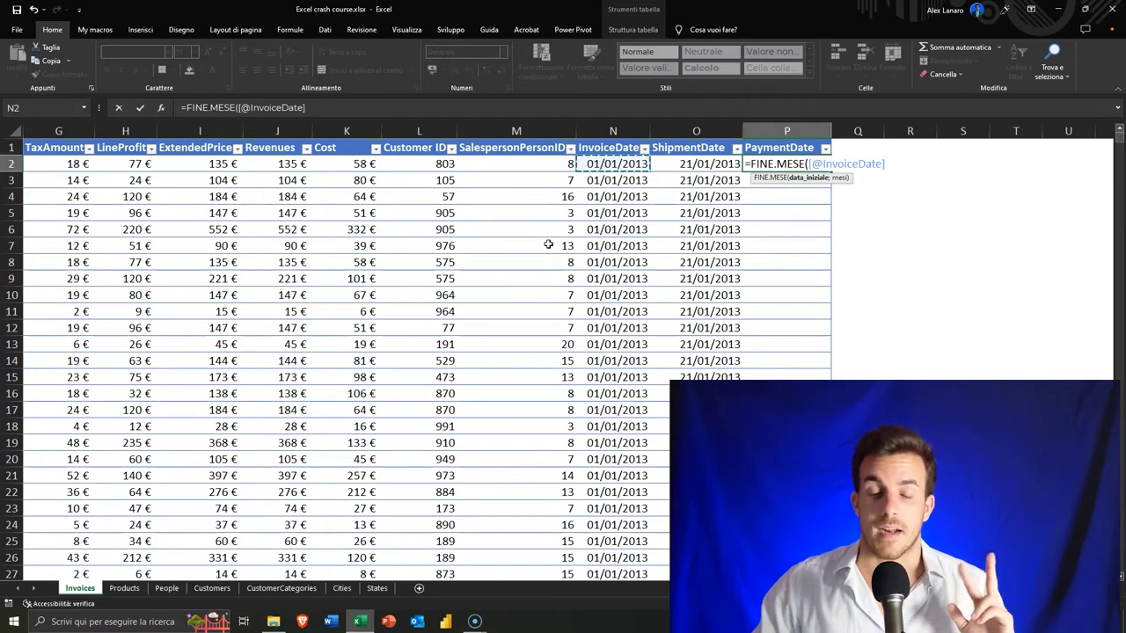
pyautogui.click(622, 180)
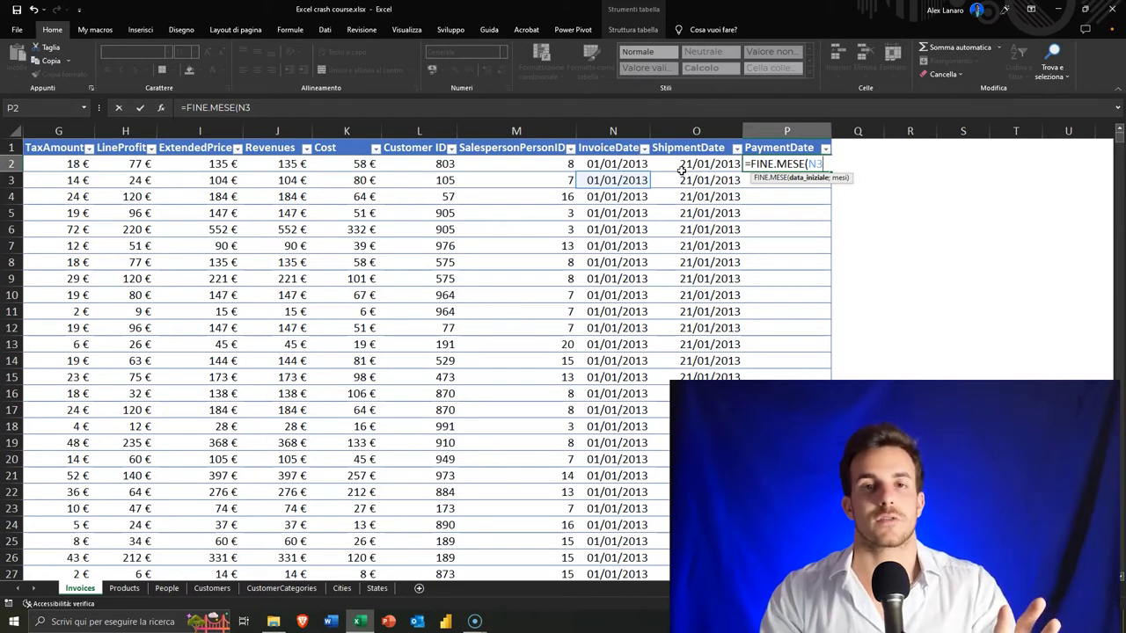
pyautogui.press('BackSpace')
pyautogui.press('BackSpace')
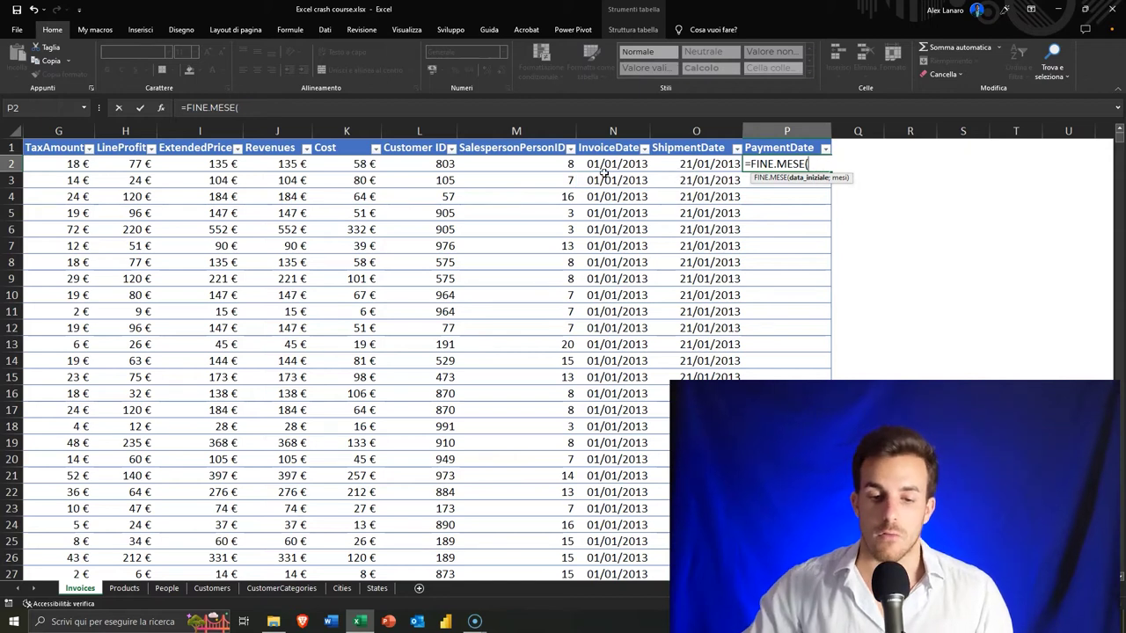
pyautogui.click(627, 164)
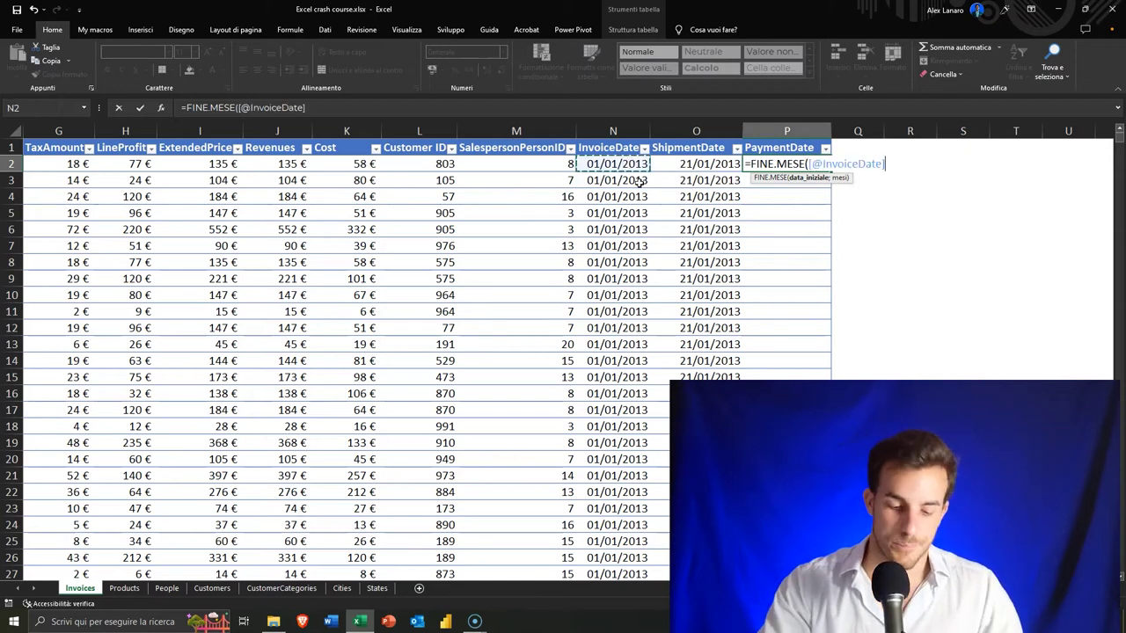
pyautogui.write(';0')
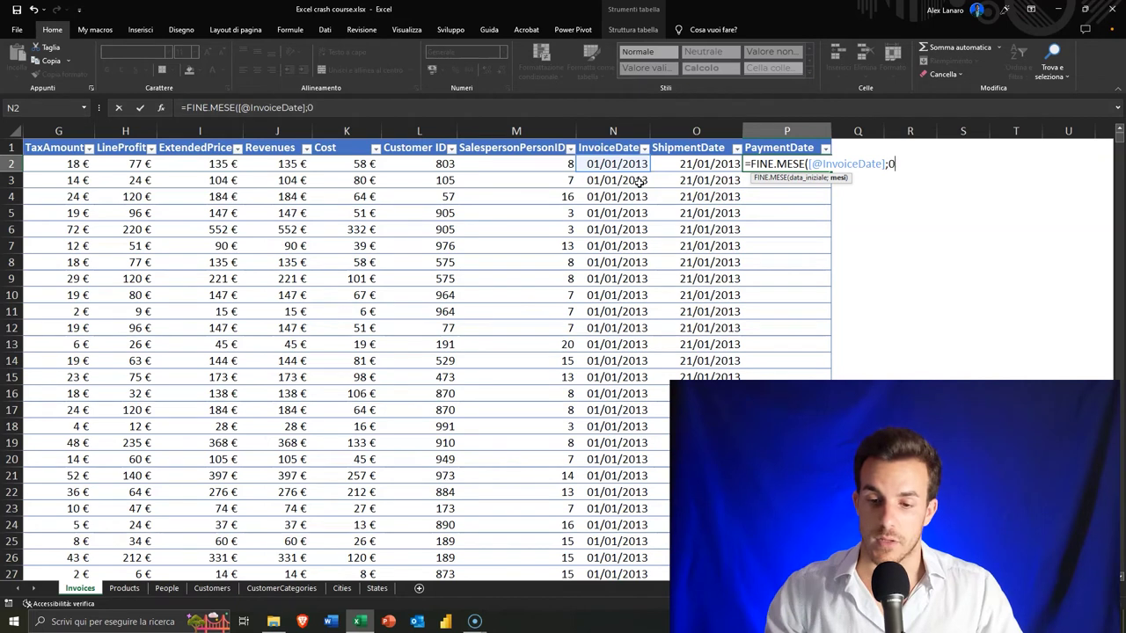
pyautogui.write(')')
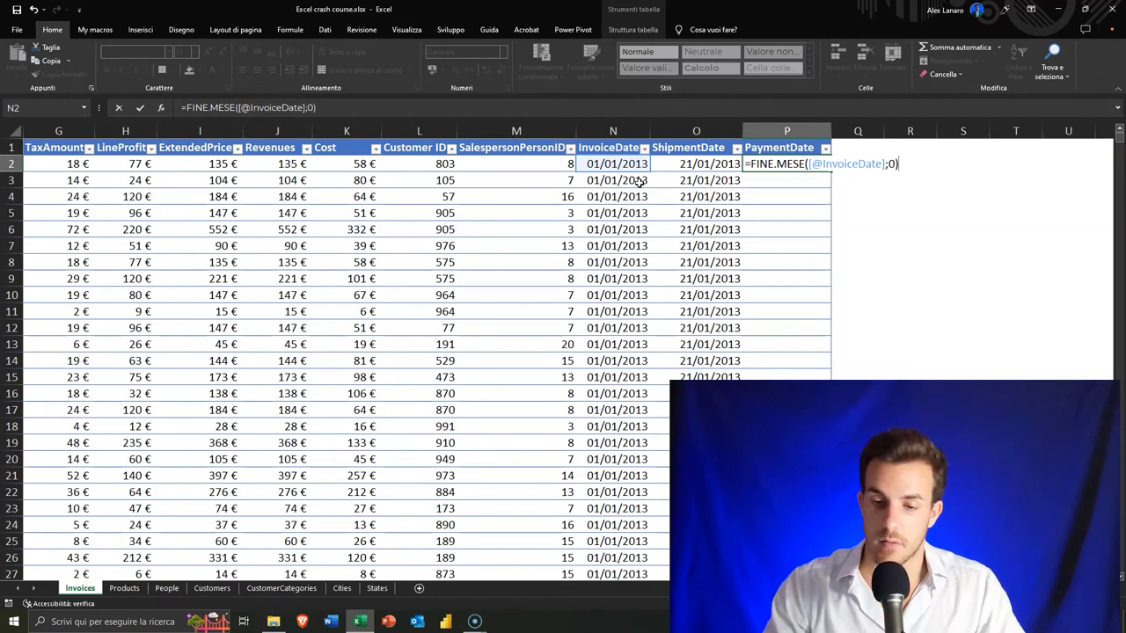
pyautogui.press('Return')
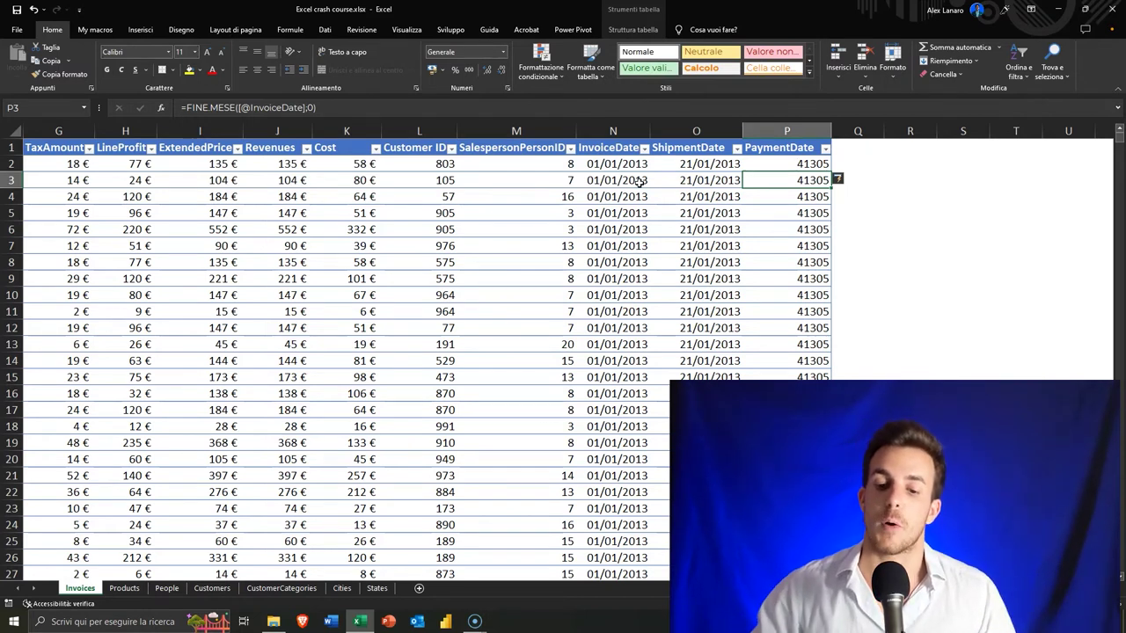
# Format the PaymentDate column as Data in cifre so it shows 31/01/2013
pyautogui.click(787, 164)
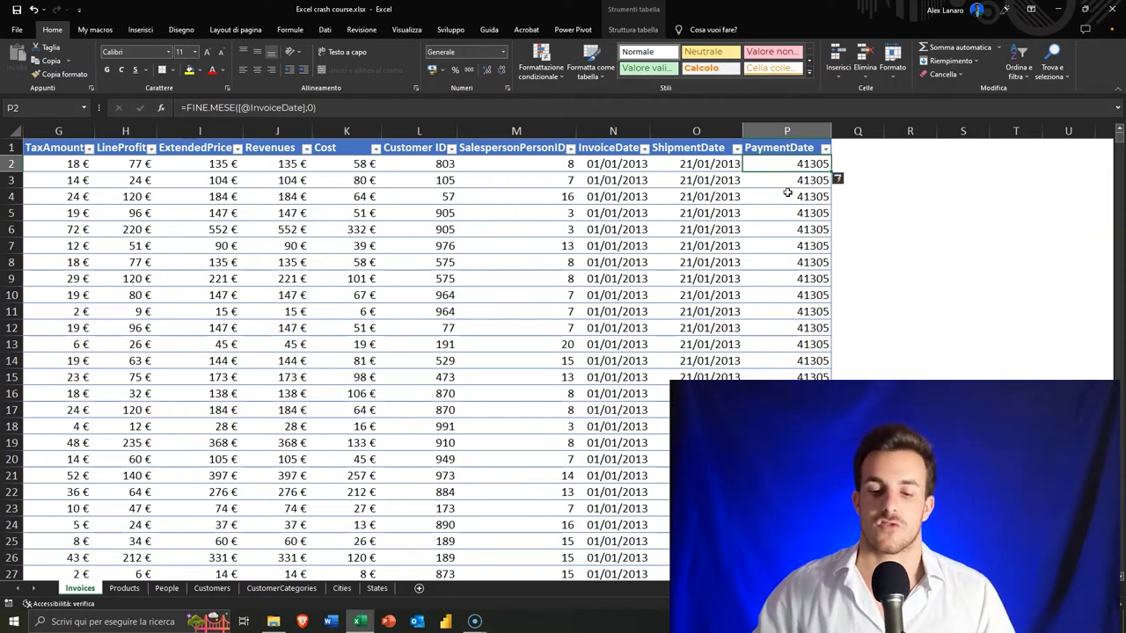
pyautogui.click(787, 133)
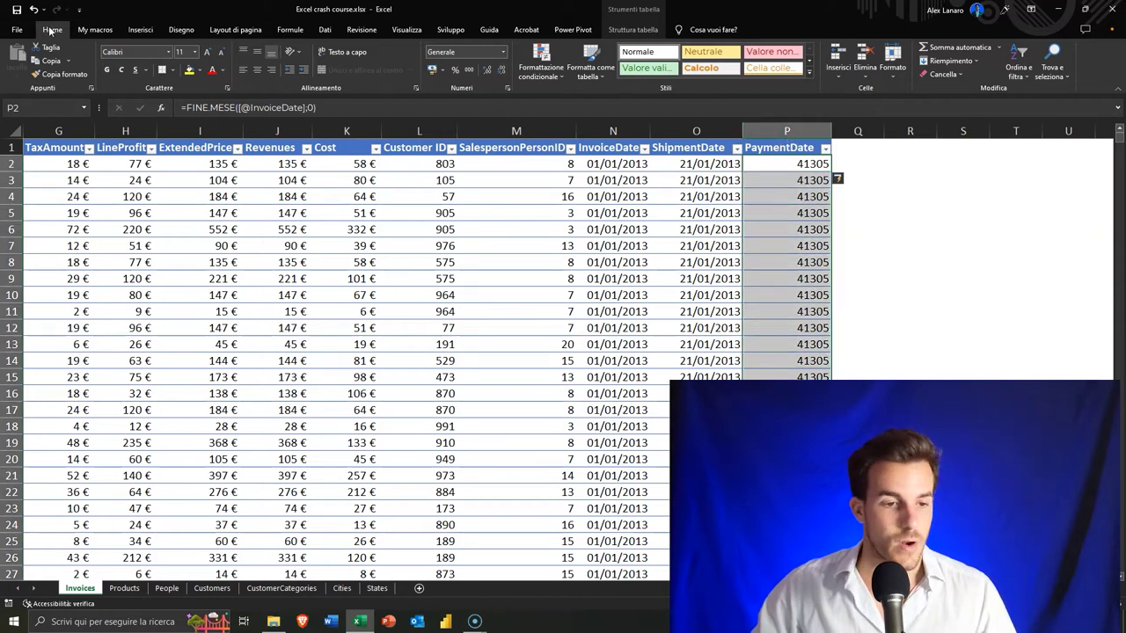
pyautogui.click(504, 52)
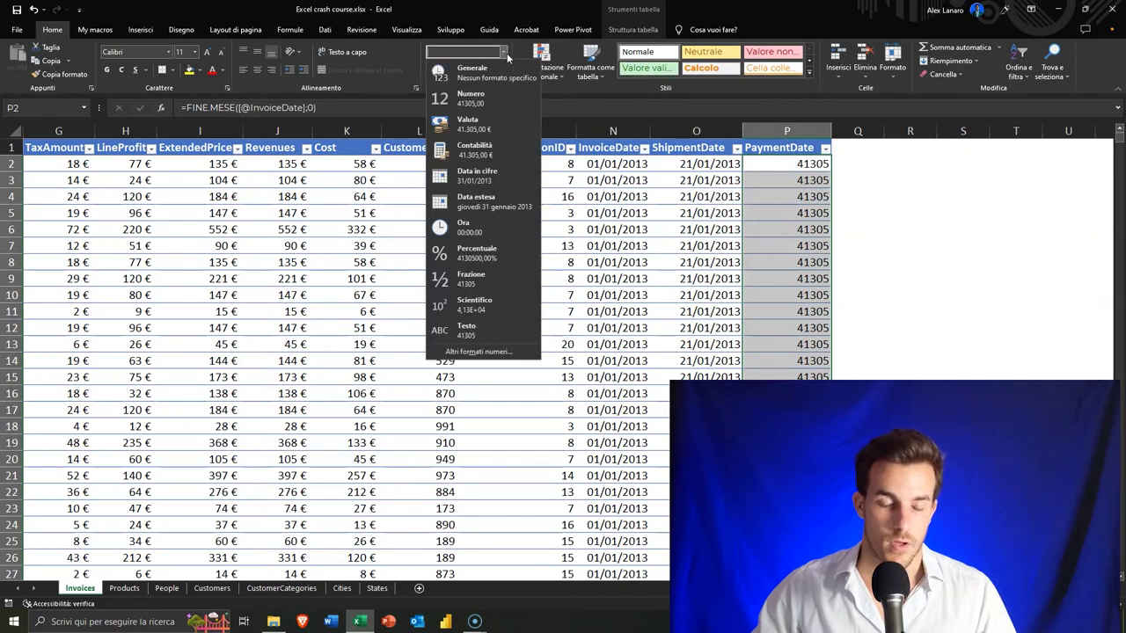
pyautogui.click(474, 176)
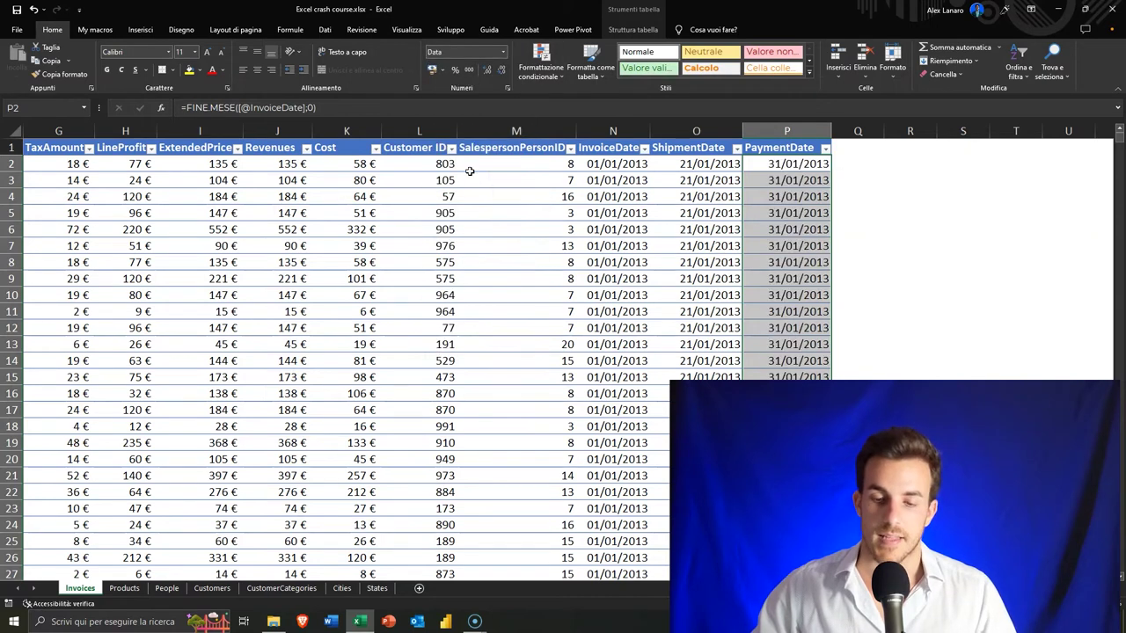
pyautogui.click(792, 176)
pyautogui.click(609, 307)
pyautogui.click(797, 310)
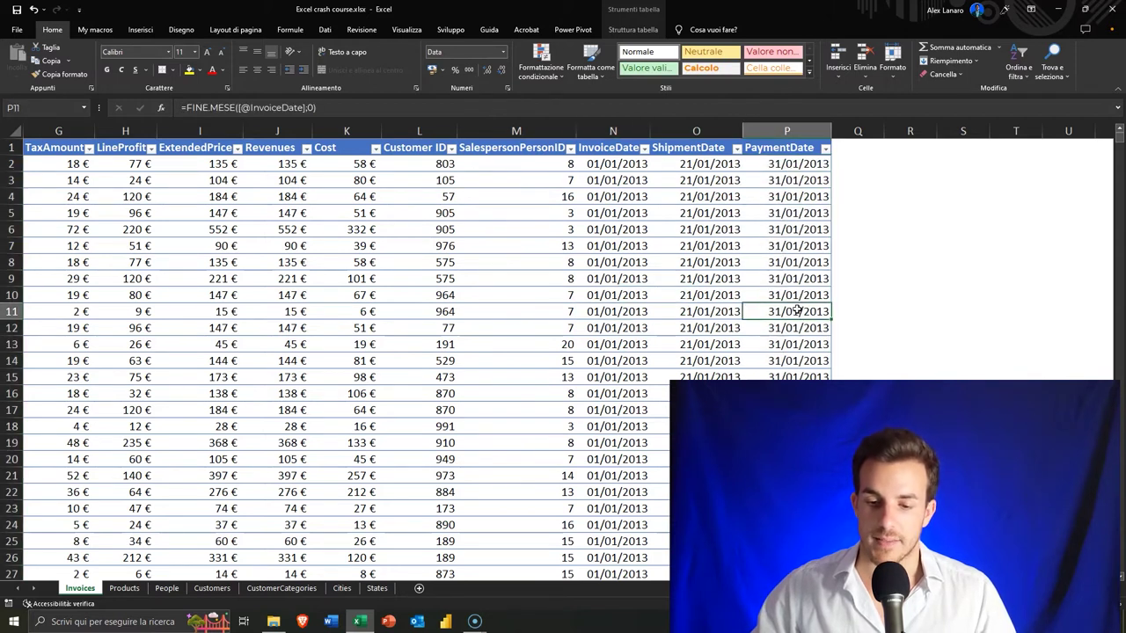
pyautogui.click(810, 162)
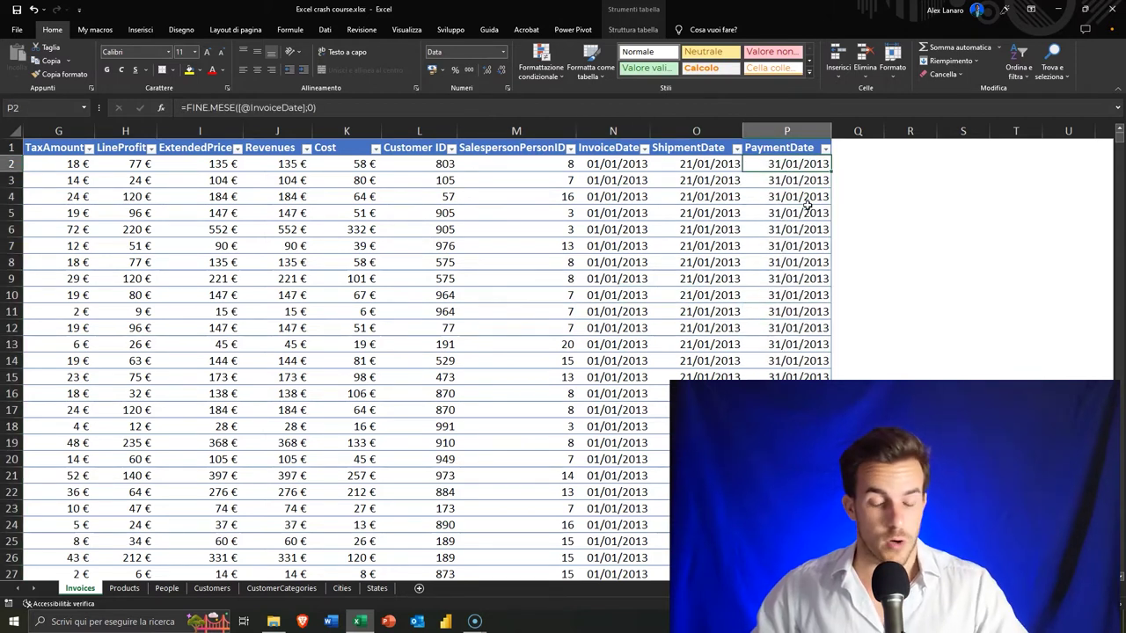
pyautogui.press('F2')
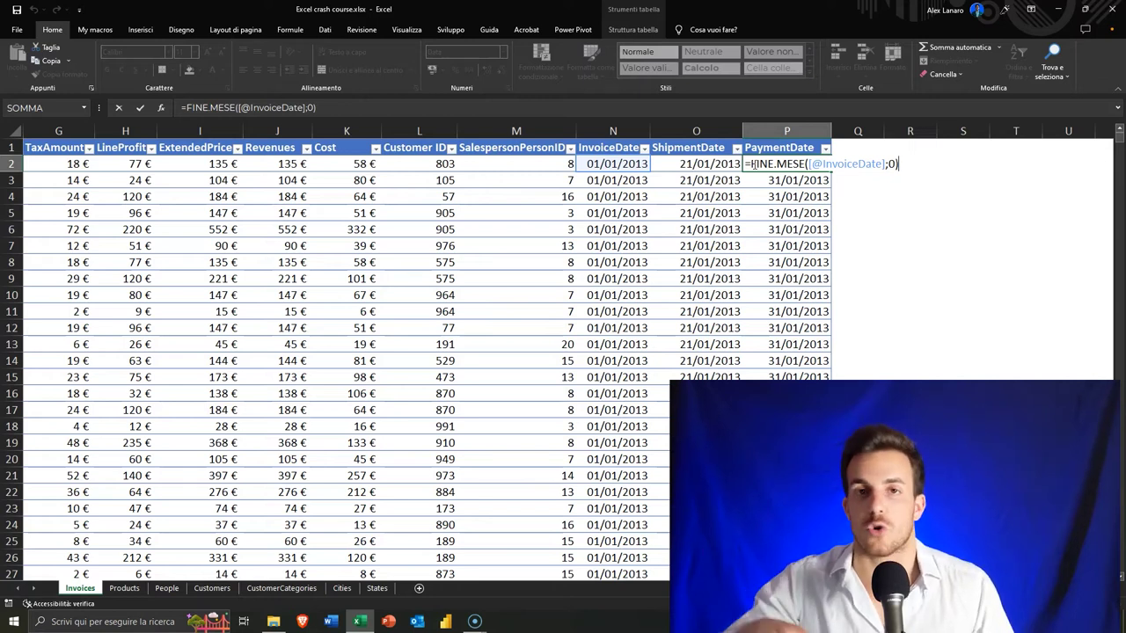
pyautogui.moveTo(754, 164); pyautogui.dragTo(908, 173)
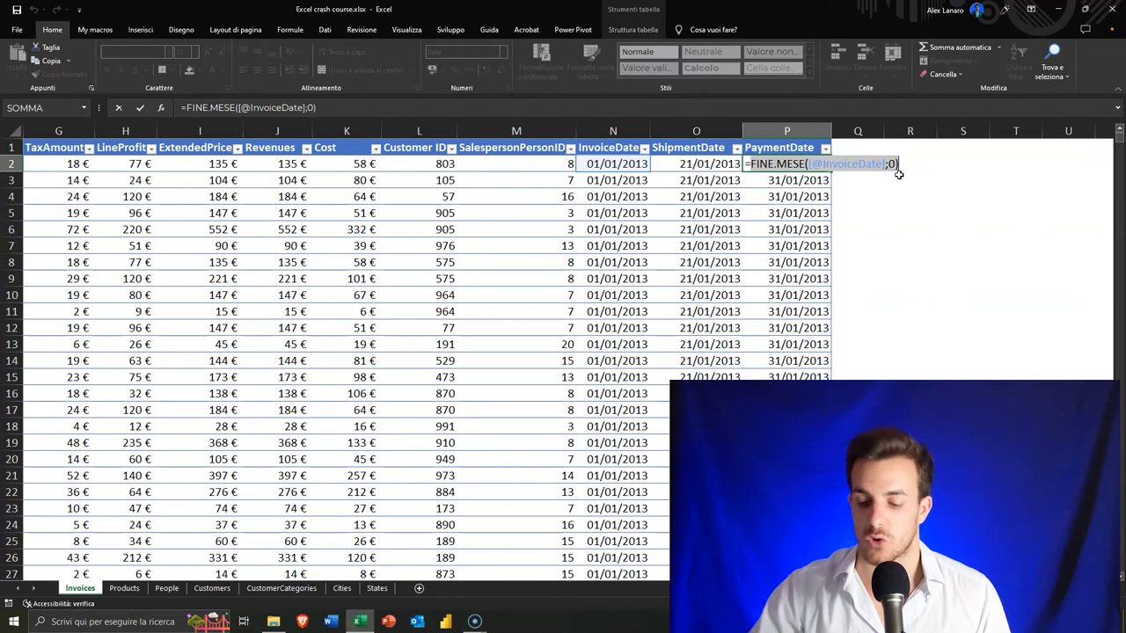
pyautogui.press('End')
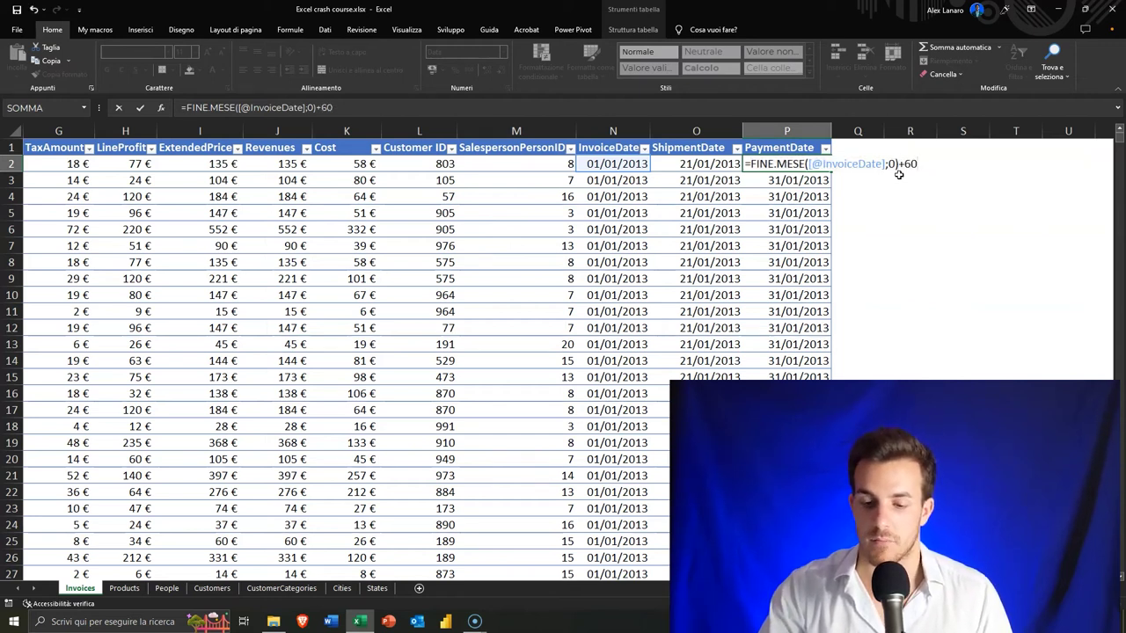
pyautogui.press('Return')
pyautogui.press('Down')
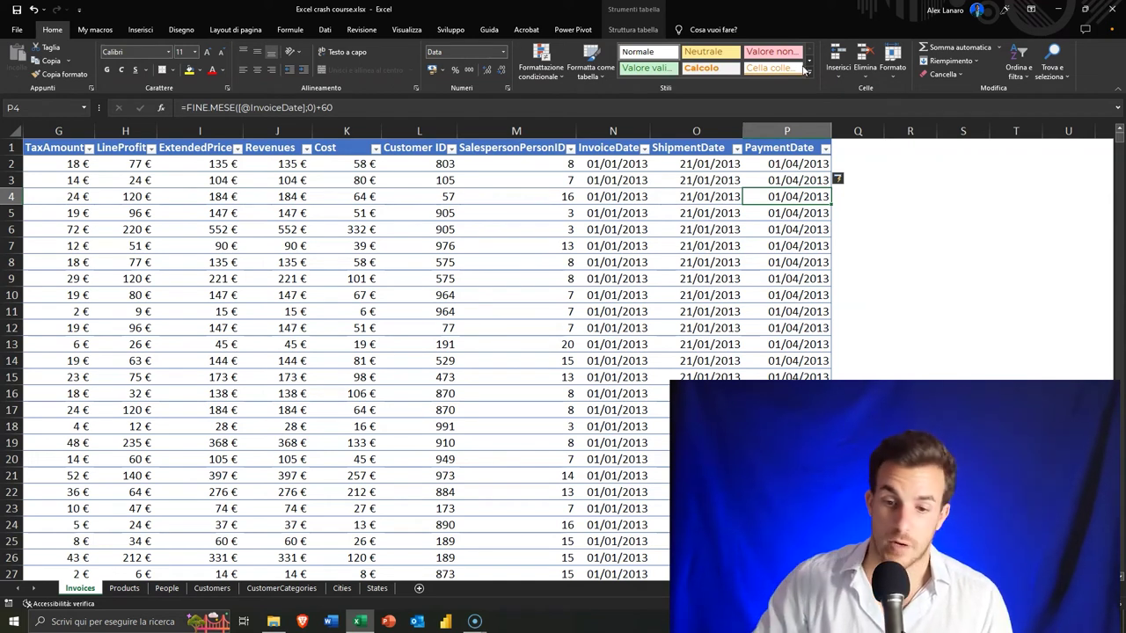
pyautogui.click(806, 229)
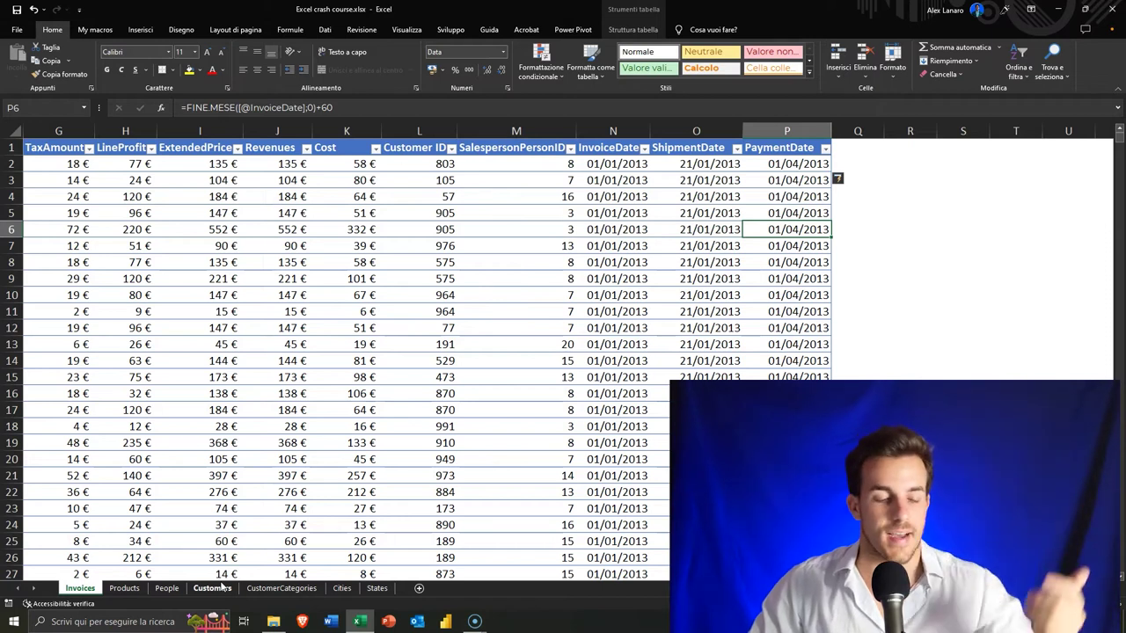
# Browse the customer names on the Customers sheet, then move to the Products sheet
pyautogui.click(223, 586)
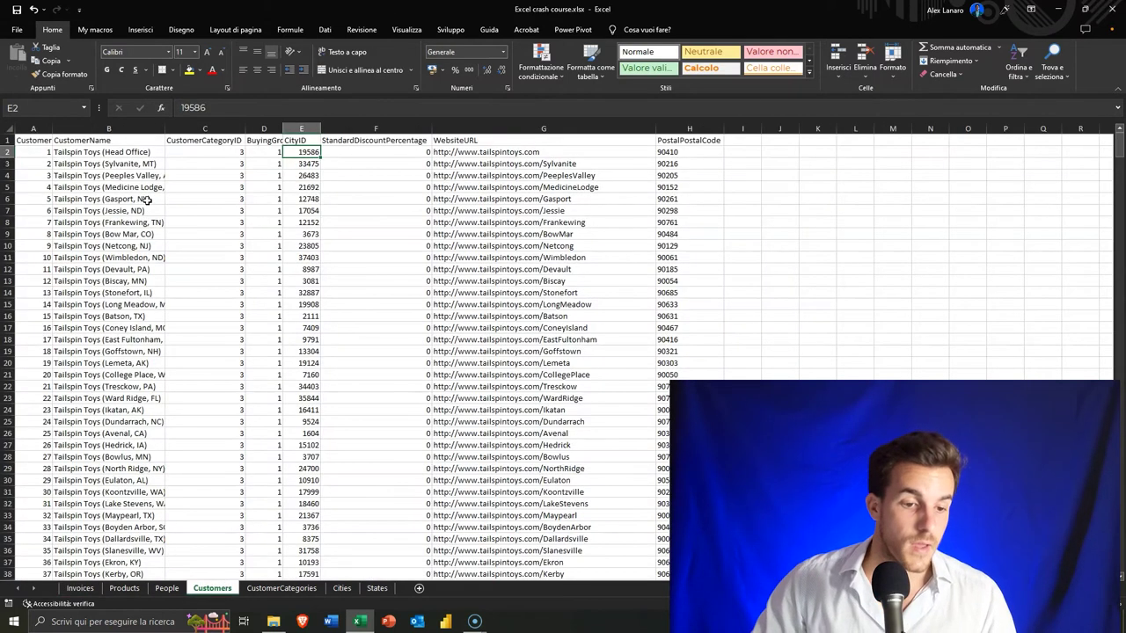
pyautogui.click(132, 154)
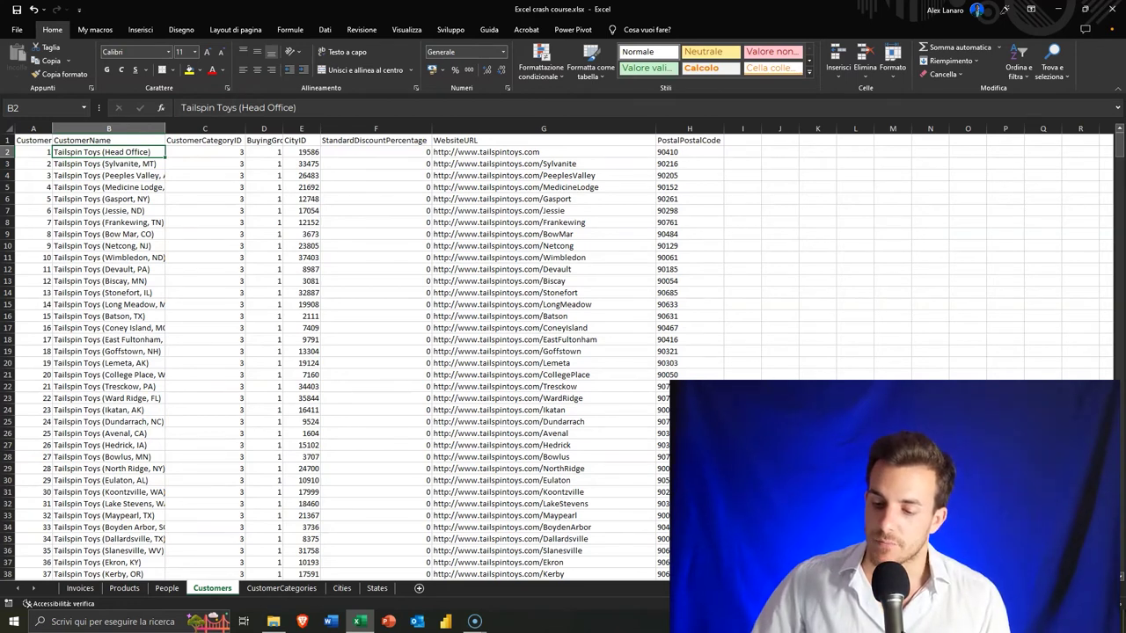
pyautogui.keyDown('ctrl'); pyautogui.scroll(5, 146, 314); pyautogui.keyUp('ctrl')
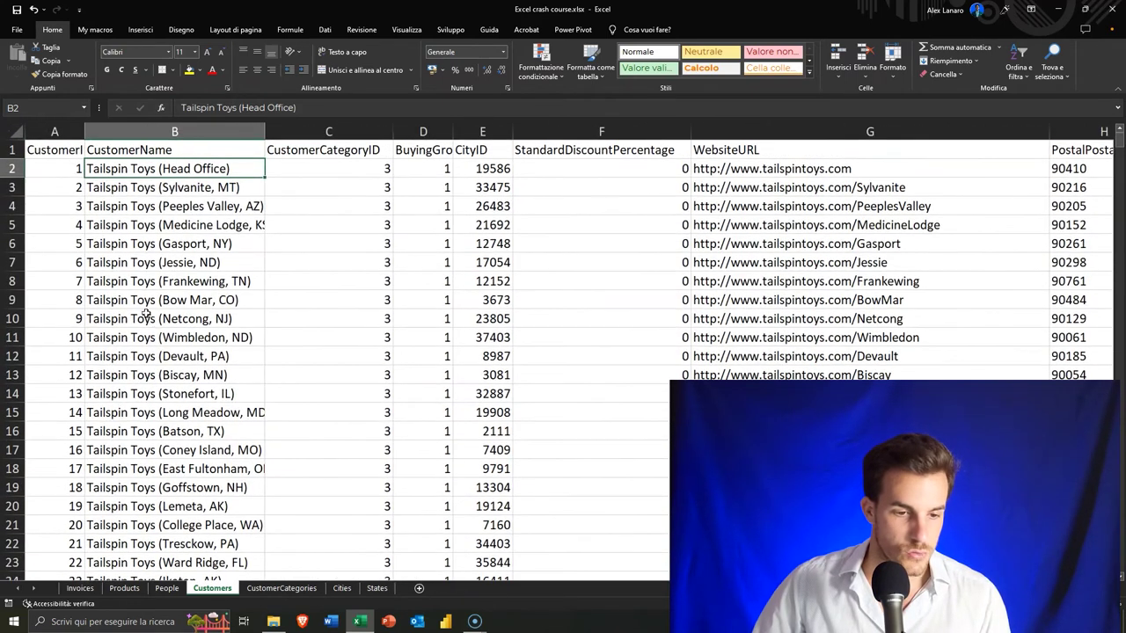
pyautogui.click(255, 224)
pyautogui.click(202, 317)
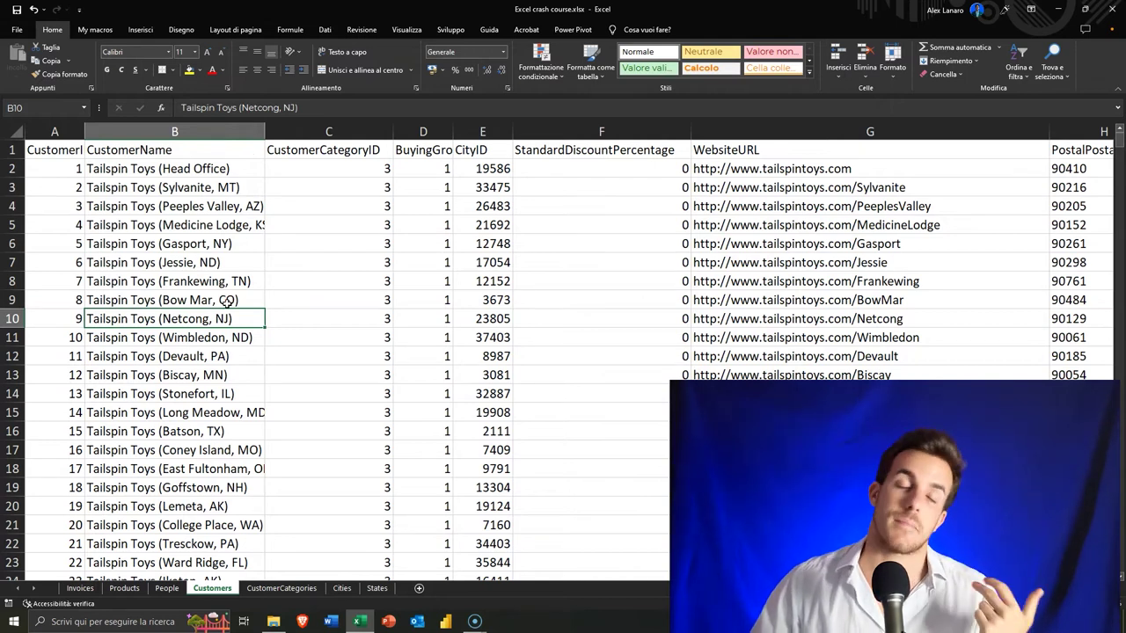
pyautogui.click(124, 588)
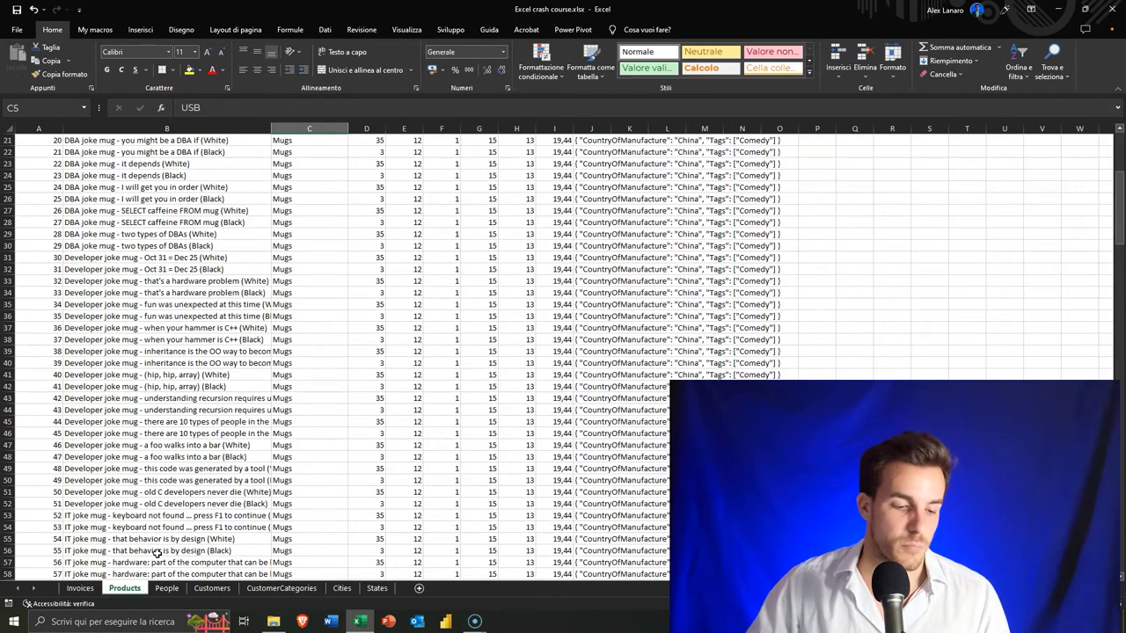
# On Invoices, reopen a PaymentDate cell's formula, confirm it unchanged, then return to the Customers sheet
pyautogui.click(79, 589)
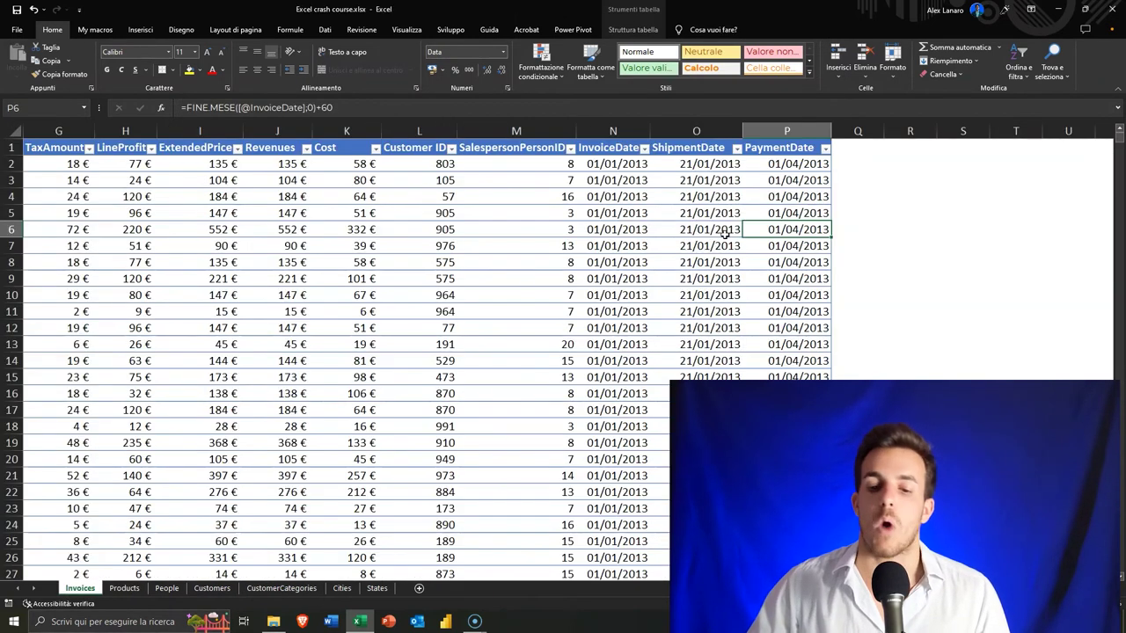
pyautogui.click(862, 166)
pyautogui.moveTo(791, 196); pyautogui.dragTo(695, 476)
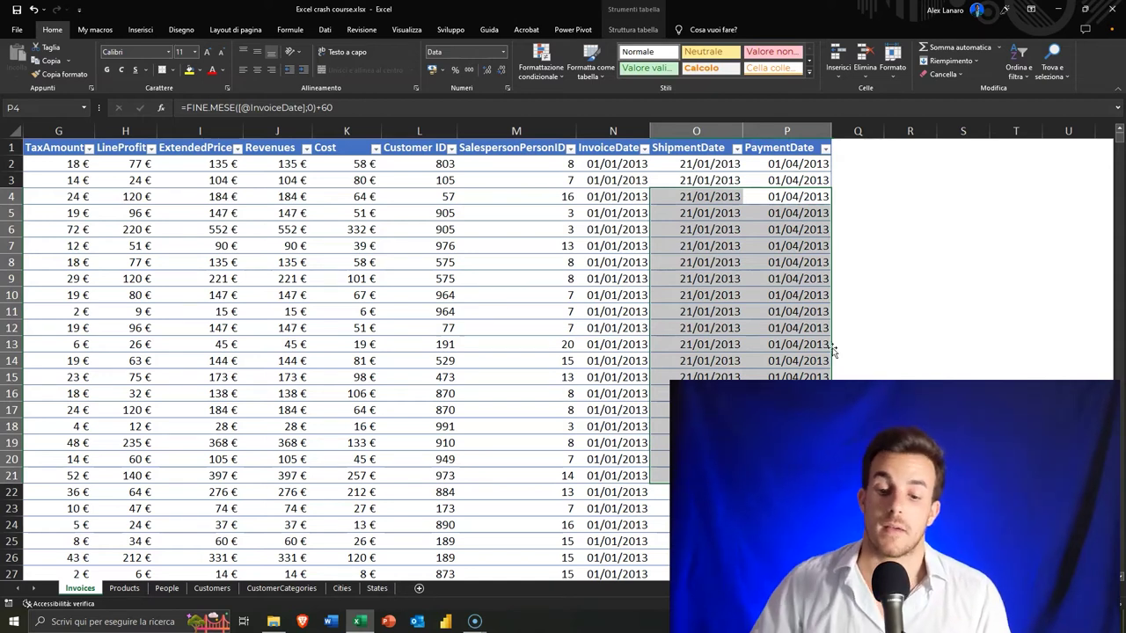
pyautogui.click(808, 278)
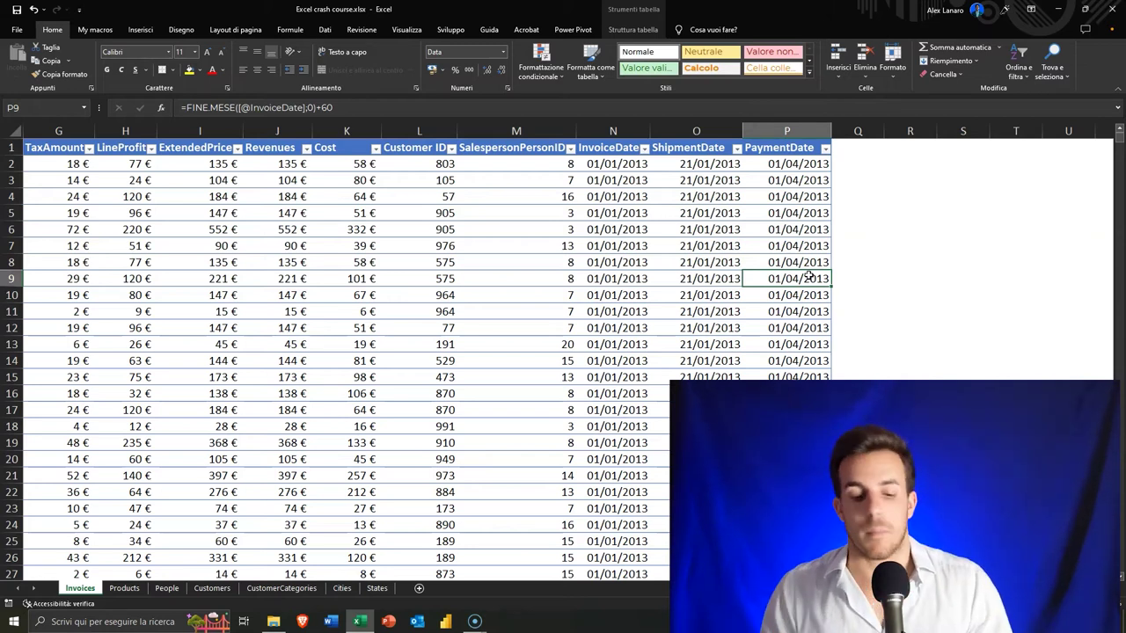
pyautogui.press('F2')
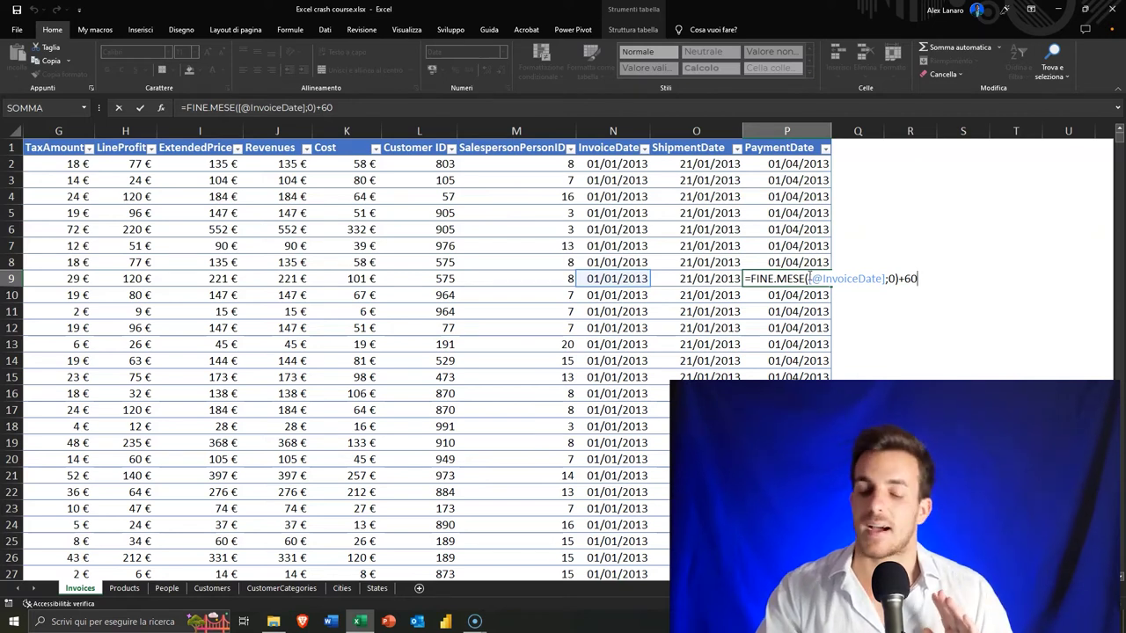
pyautogui.press('Return')
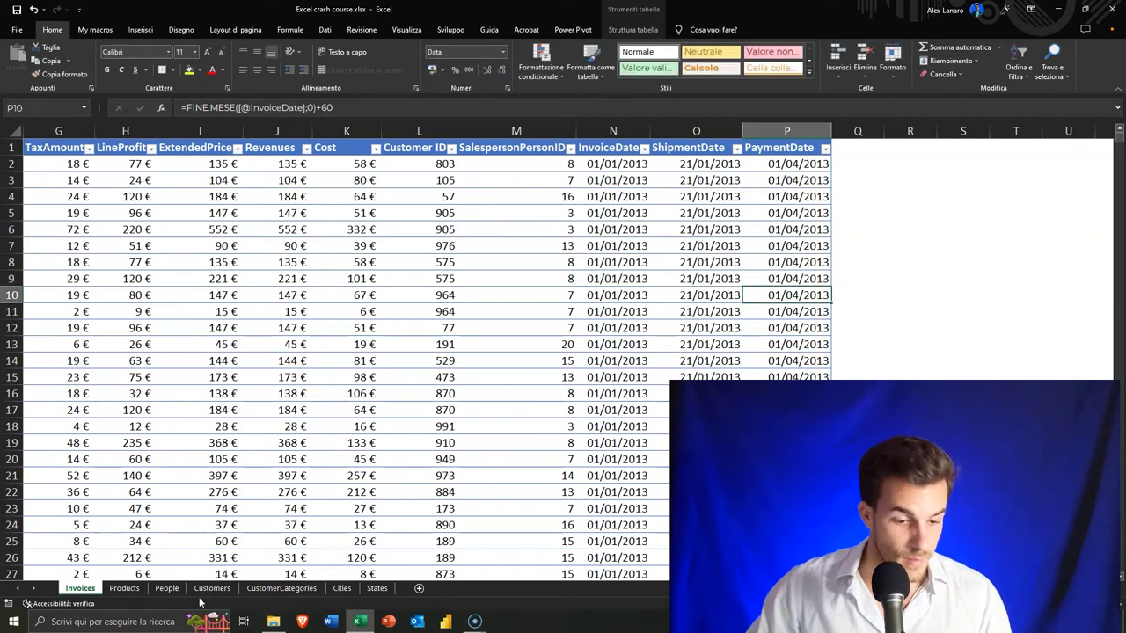
pyautogui.click(212, 588)
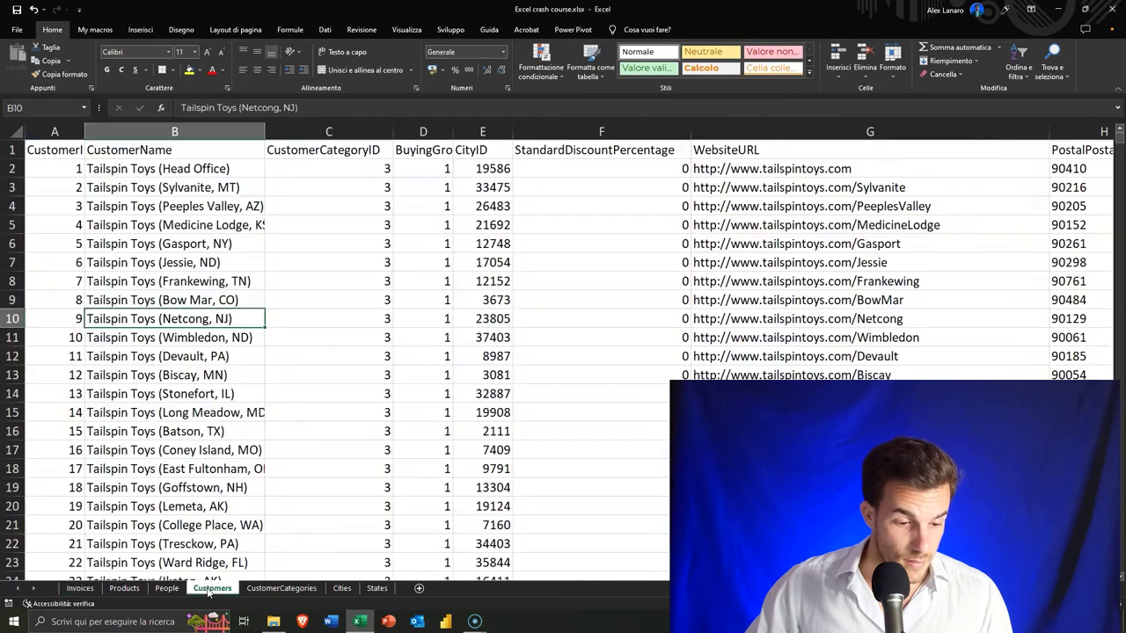
# Inspect the customer names and select the whole CustomerName column
pyautogui.click(163, 168)
pyautogui.click(172, 203)
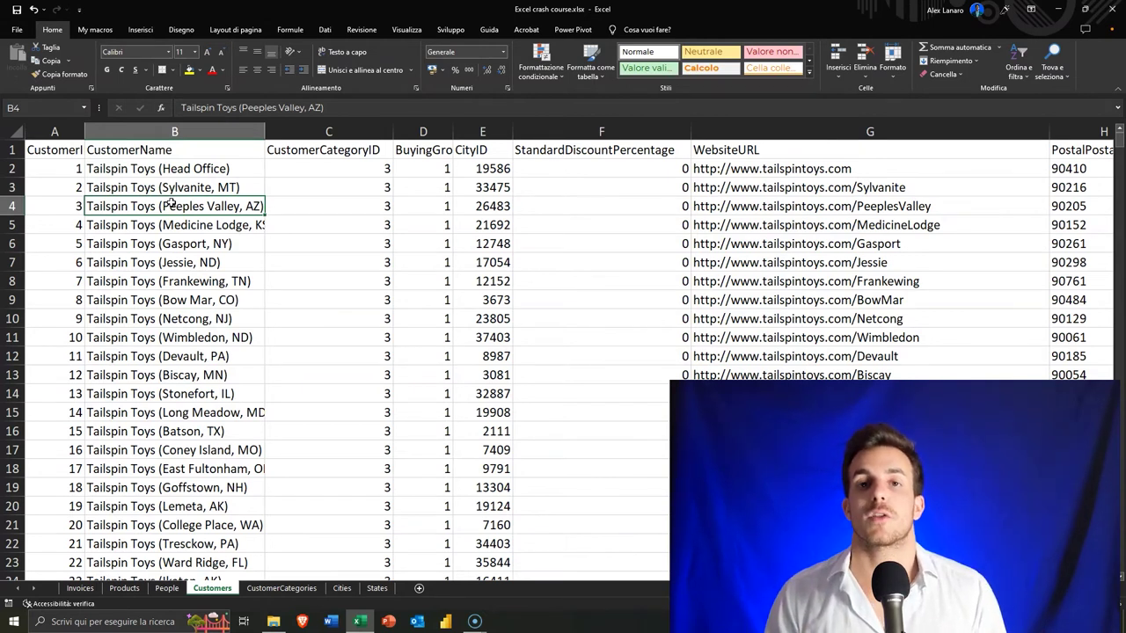
pyautogui.click(82, 153)
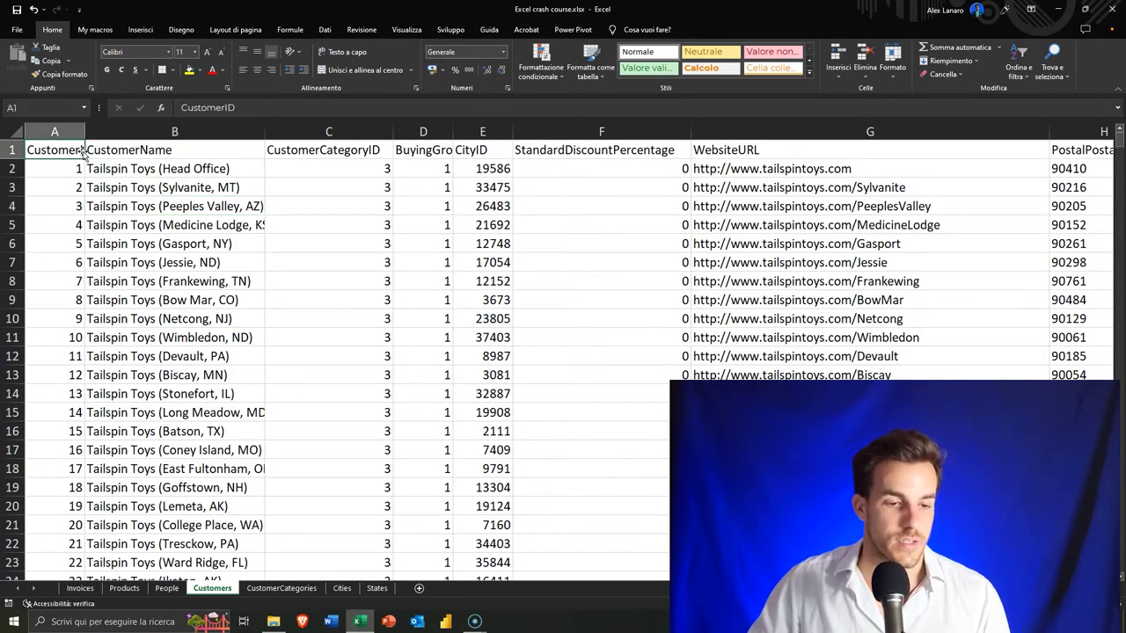
pyautogui.click(229, 261)
pyautogui.hotkey('ctrl', 'shift', 'Down')
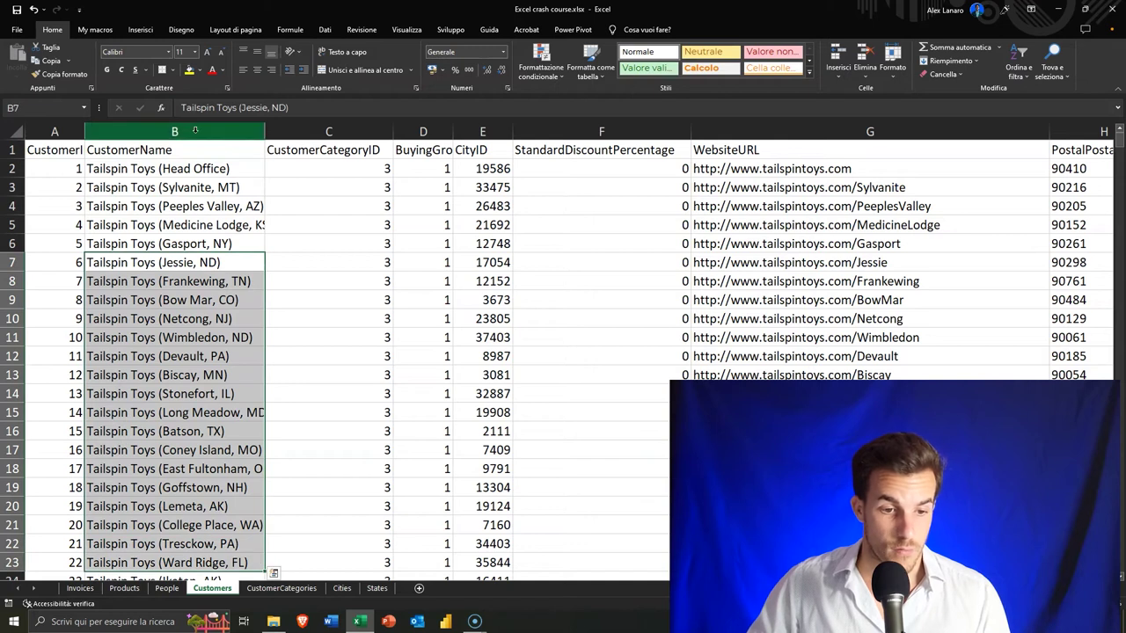
pyautogui.click(195, 130)
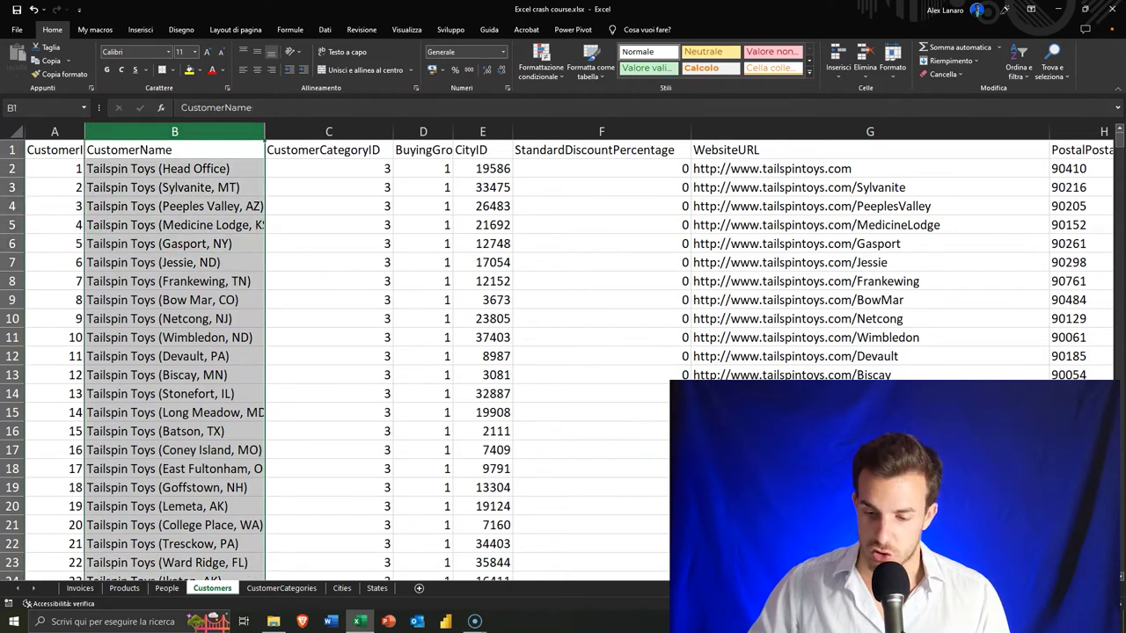
# Place the cursor inside the Customers data and launch table creation with Ctrl+T
pyautogui.click(136, 343)
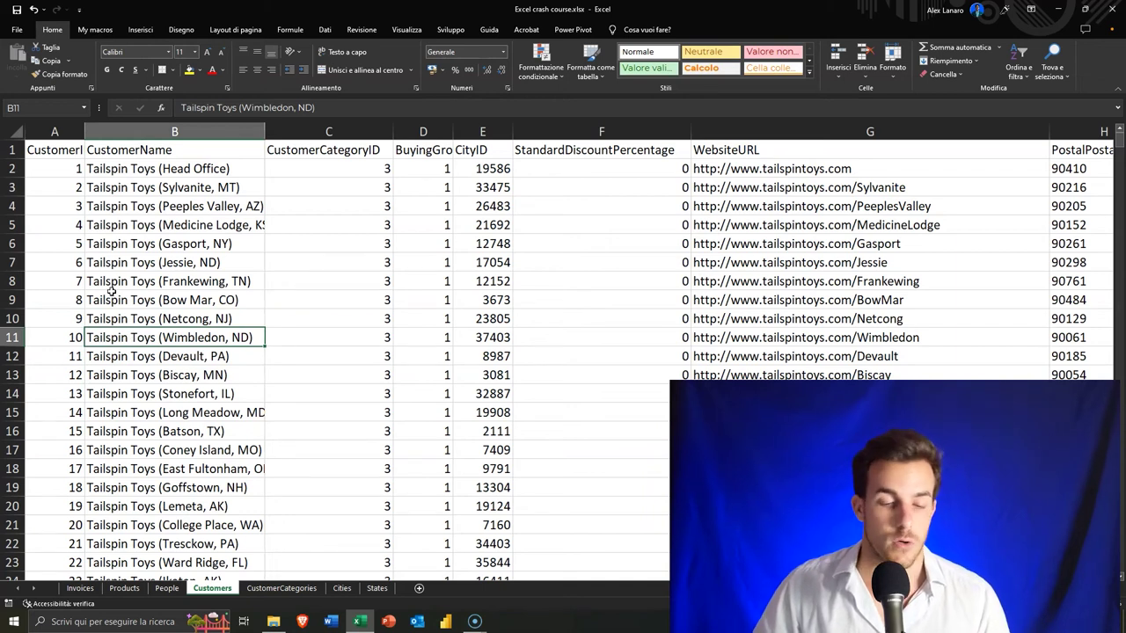
pyautogui.click(147, 226)
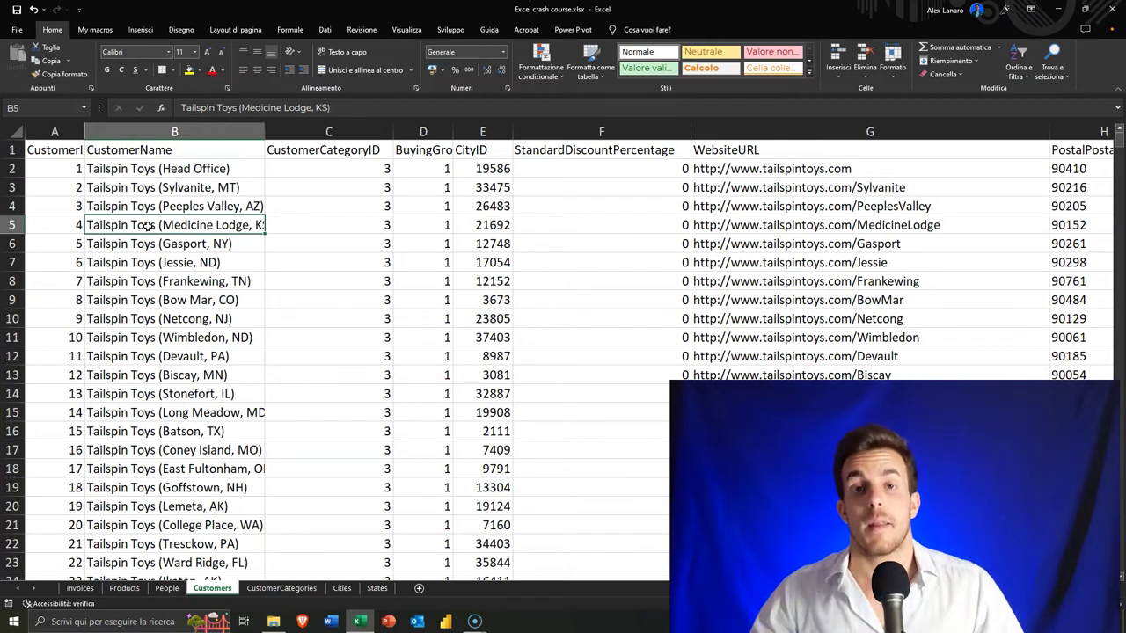
pyautogui.click(356, 352)
pyautogui.click(775, 299)
pyautogui.click(599, 393)
pyautogui.click(357, 393)
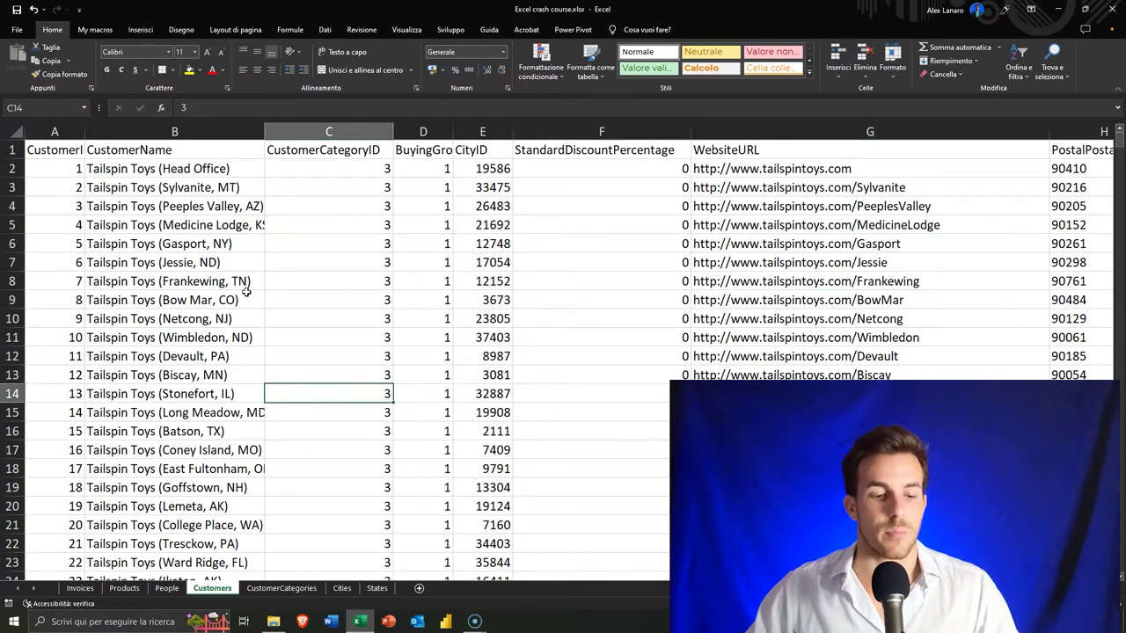
pyautogui.click(248, 294)
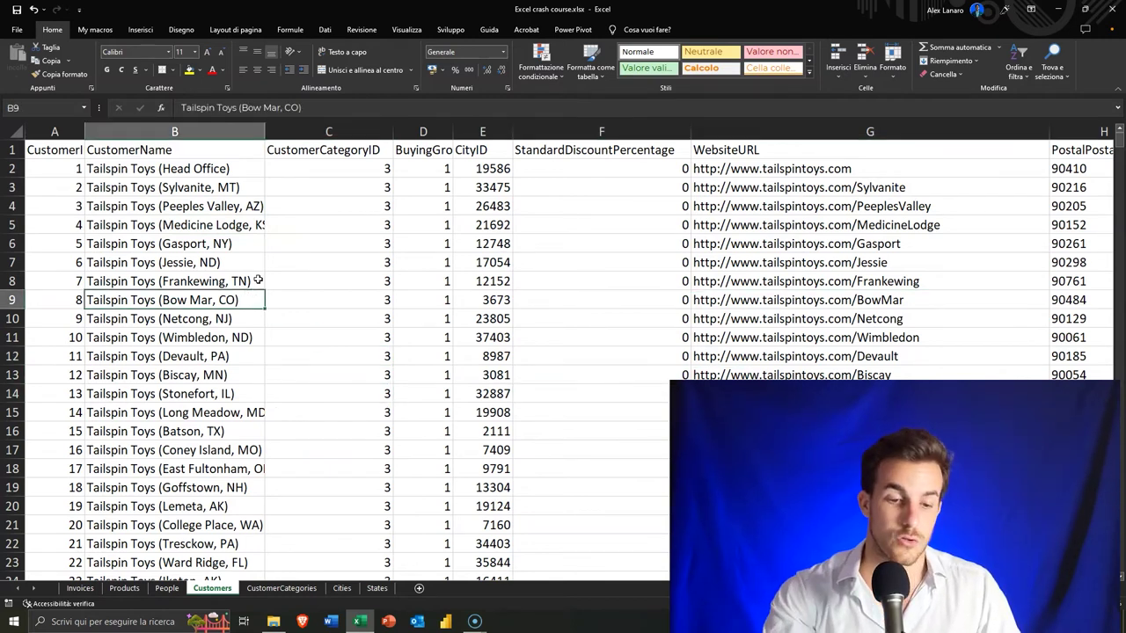
pyautogui.hotkey('ctrl', 't')
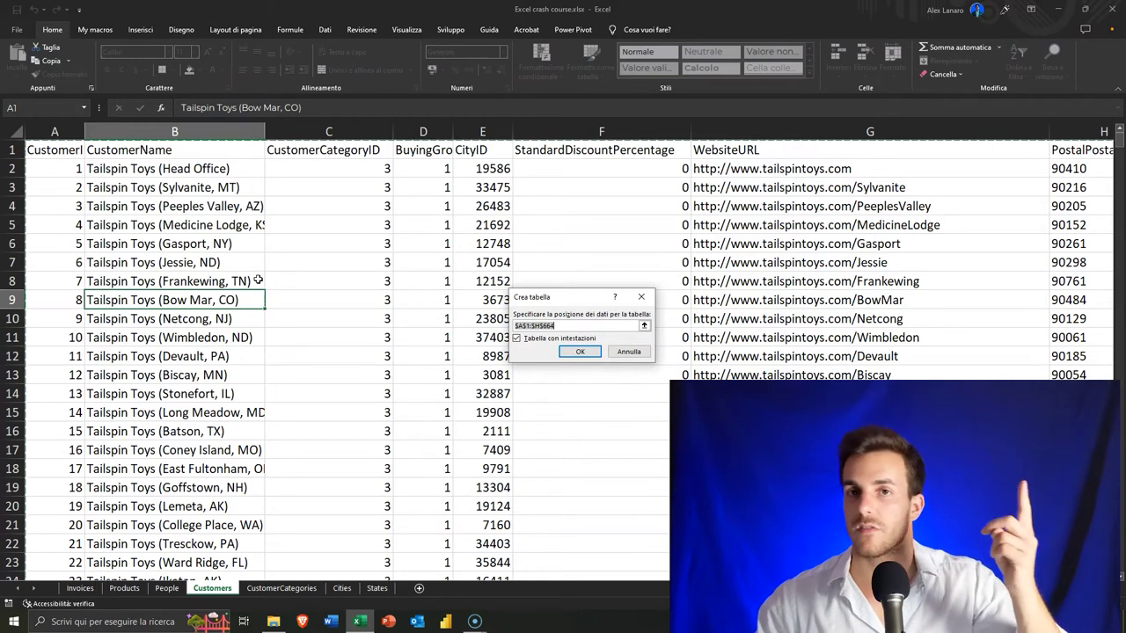
# Create the table from A1:H664 with headers and apply a blue table style
pyautogui.click(568, 326)
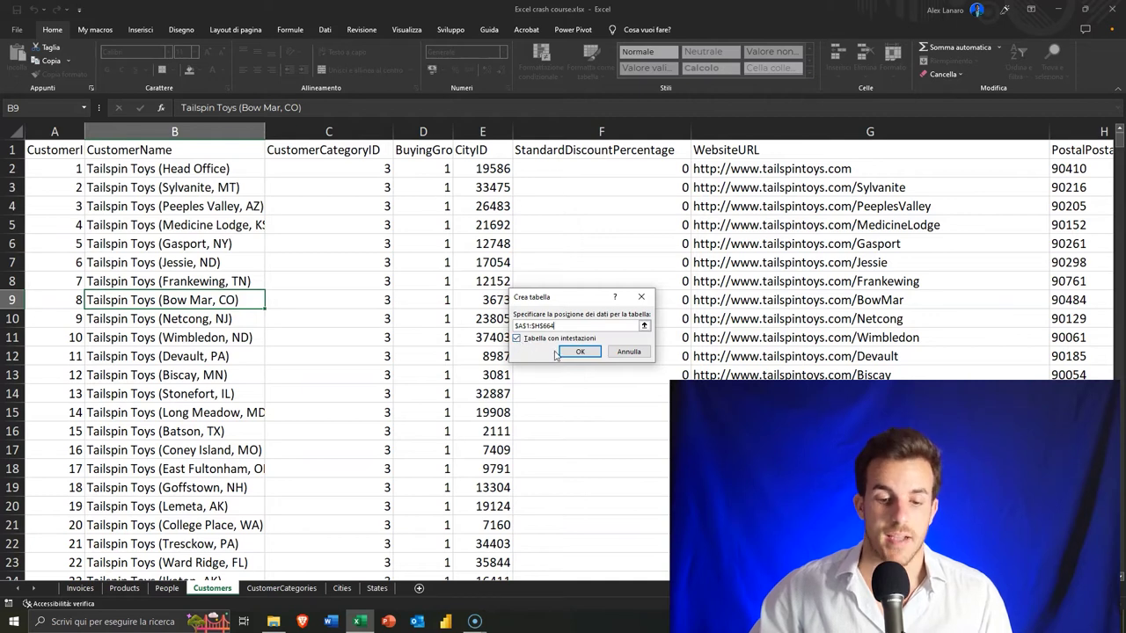
pyautogui.click(581, 353)
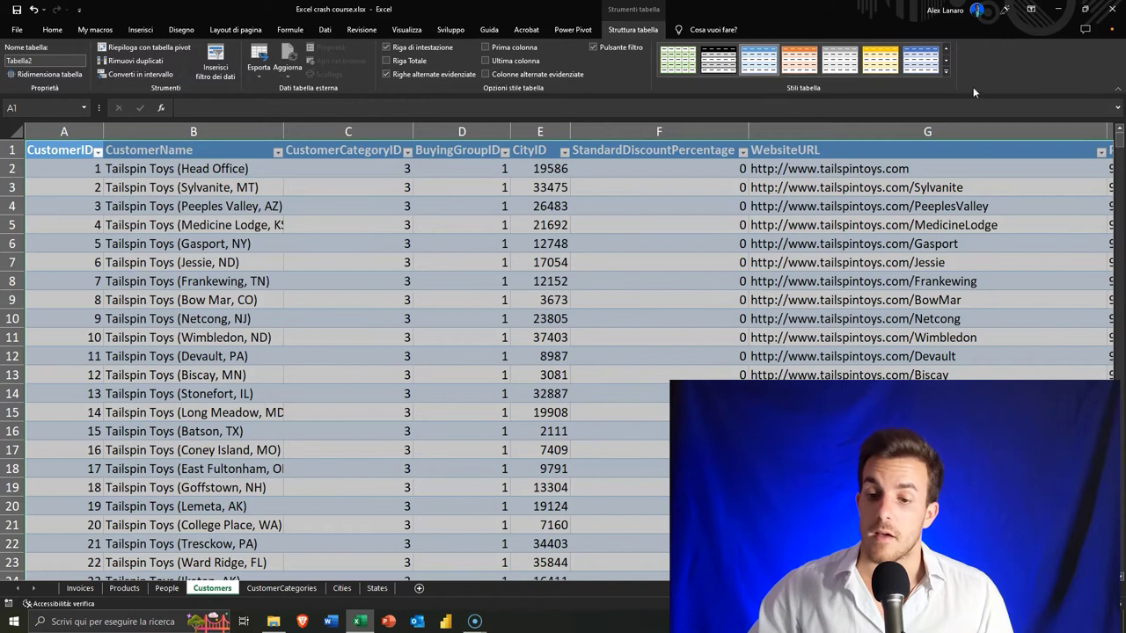
pyautogui.click(947, 76)
pyautogui.click(920, 104)
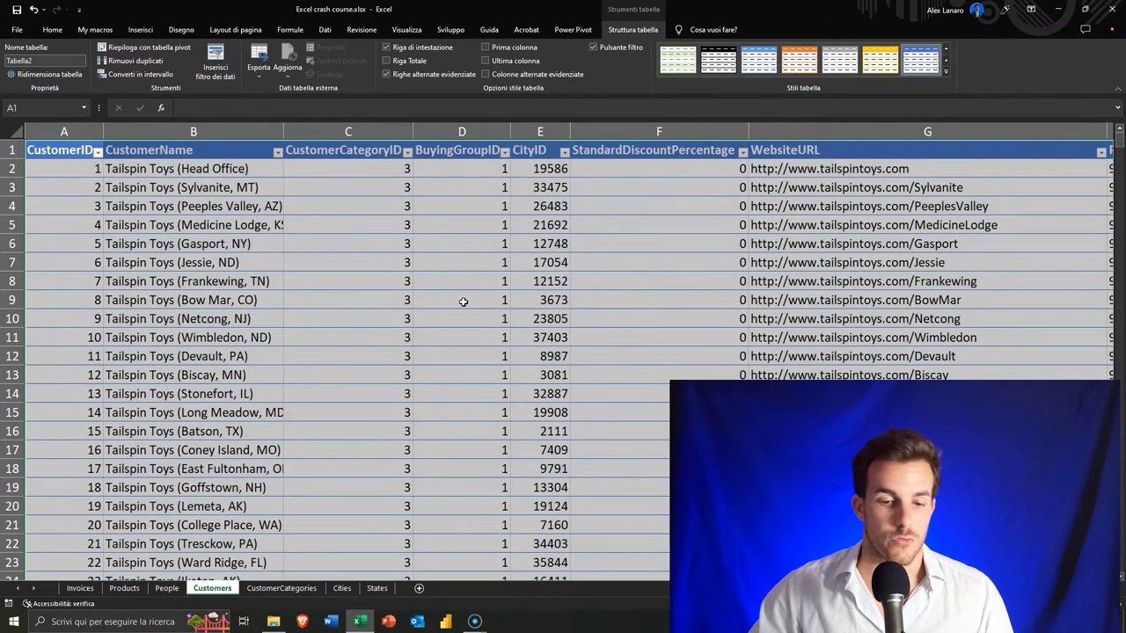
# Rename the table from Tabella2 to tbCustomers
pyautogui.click(43, 60)
pyautogui.write('tb')
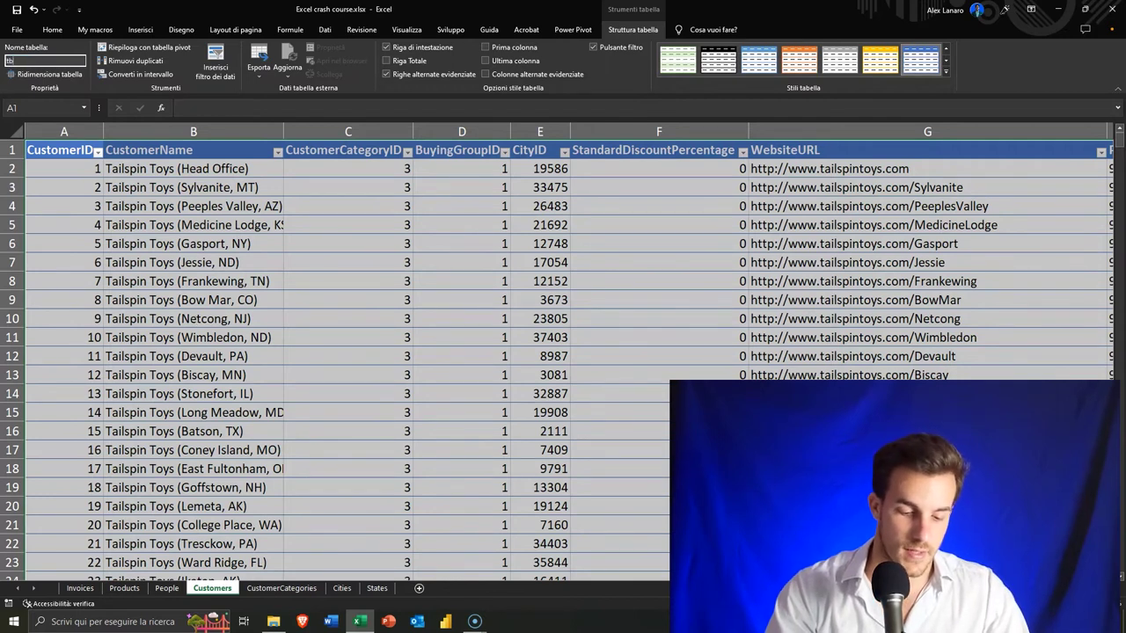
pyautogui.write('Customers')
pyautogui.press('Return')
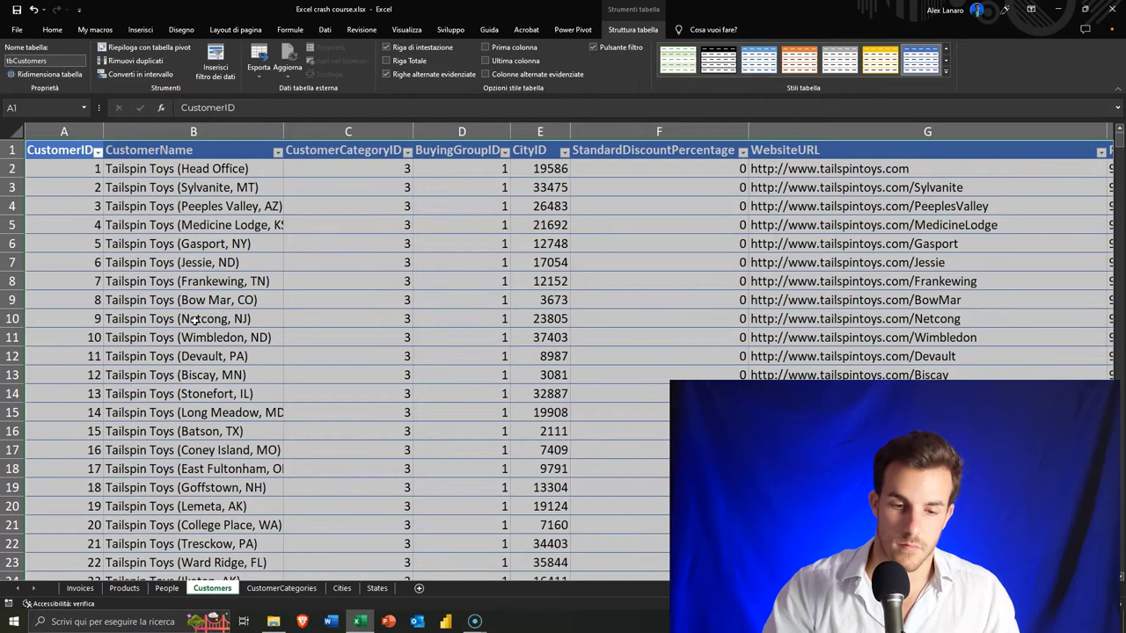
pyautogui.click(407, 29)
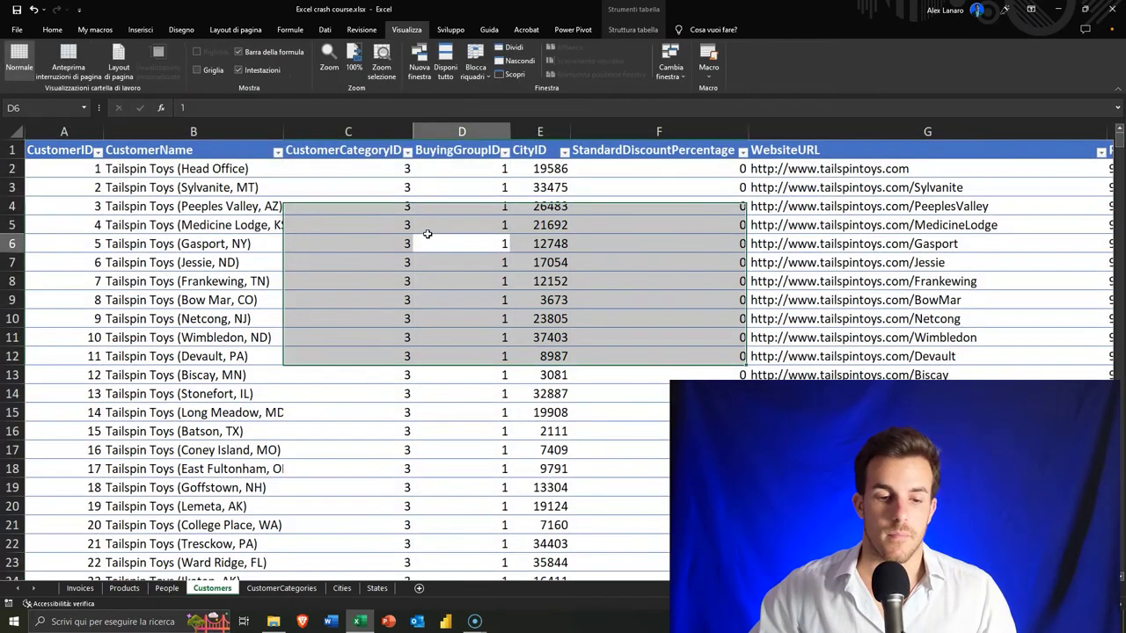
pyautogui.click(238, 319)
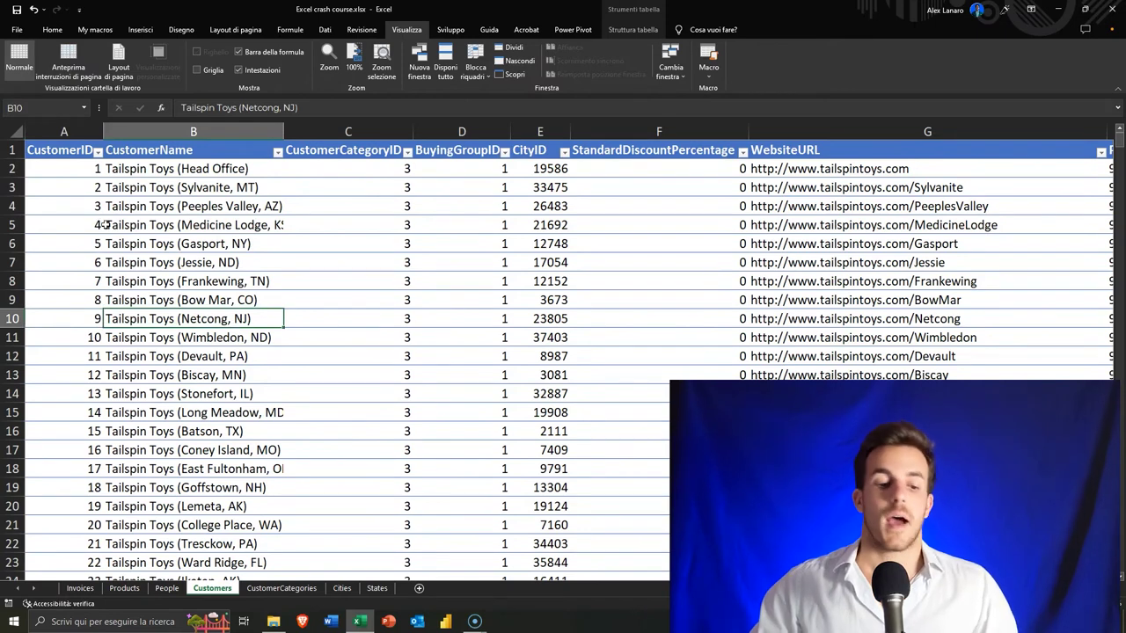
pyautogui.scroll(-2, 104, 229)
pyautogui.scroll(-12, 107, 242)
pyautogui.scroll(-3, 112, 258)
pyautogui.scroll(-3, 113, 258)
pyautogui.scroll(-7, 123, 290)
pyautogui.scroll(-13, 137, 330)
pyautogui.scroll(-3, 138, 329)
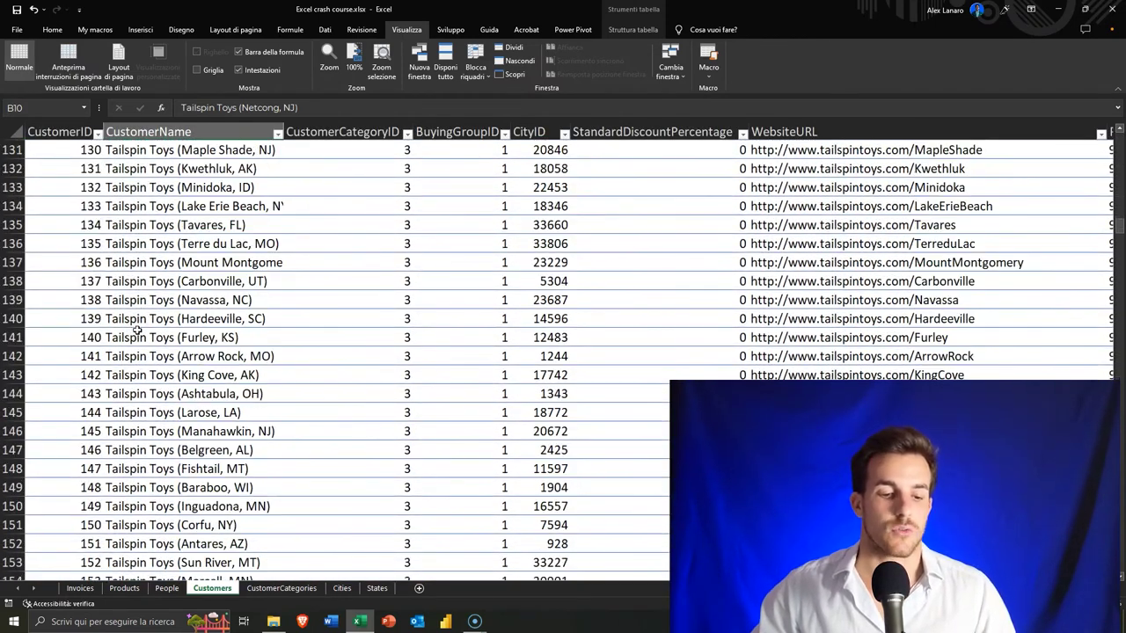
pyautogui.scroll(-13, 138, 330)
pyautogui.scroll(-3, 137, 330)
pyautogui.scroll(-3, 137, 332)
pyautogui.scroll(3, 141, 330)
pyautogui.click(153, 322)
pyautogui.click(158, 339)
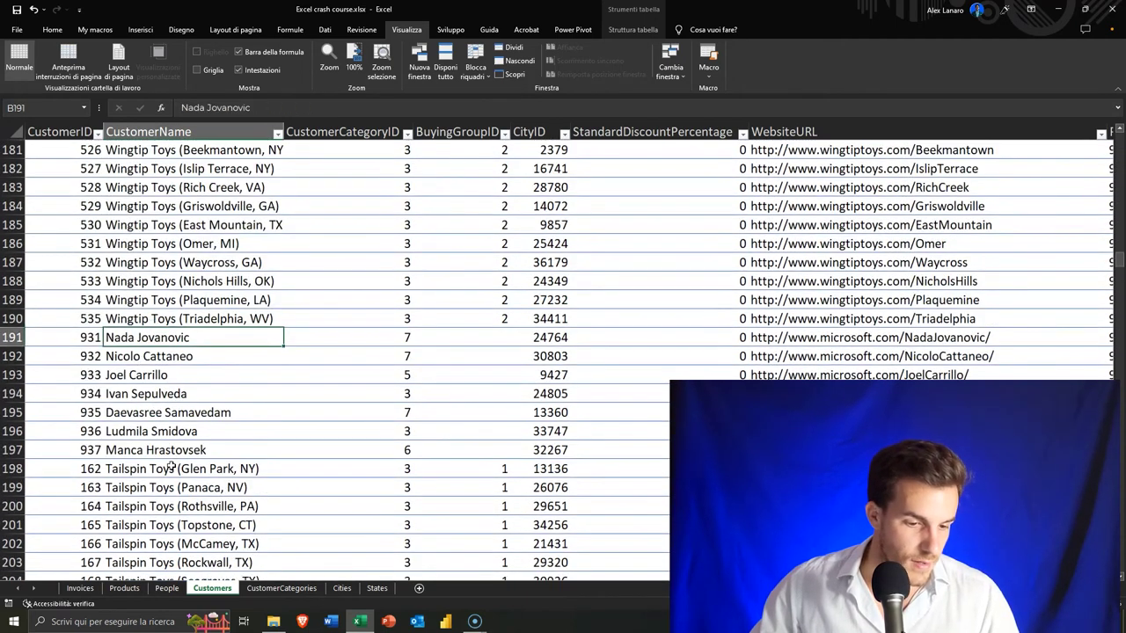
pyautogui.scroll(-13, 173, 467)
pyautogui.scroll(-20, 172, 468)
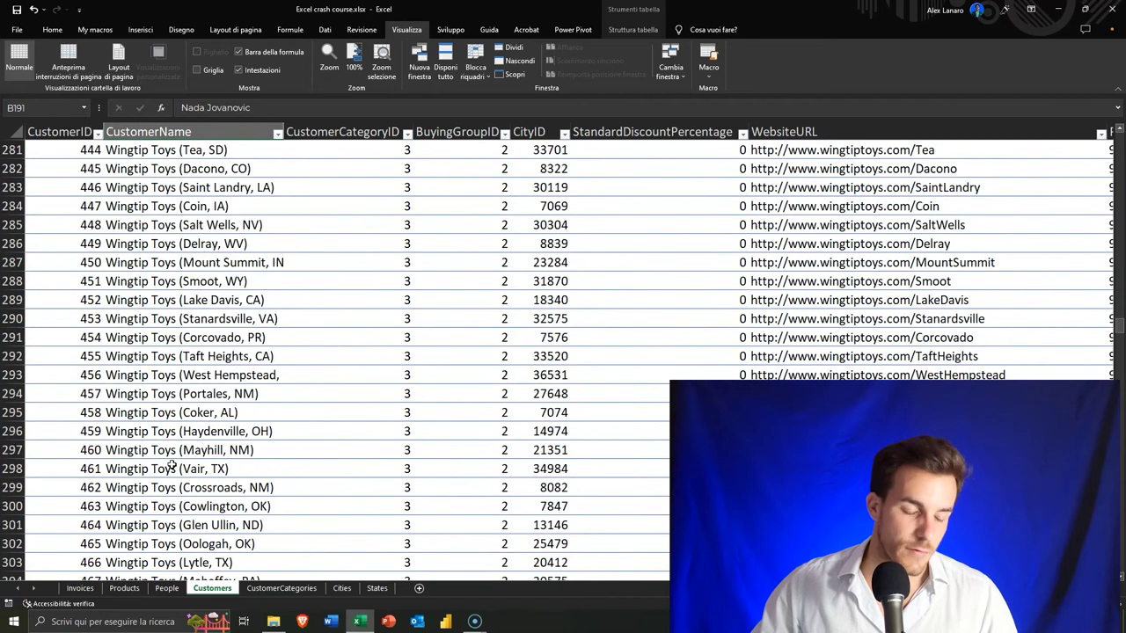
pyautogui.click(158, 464)
pyautogui.scroll(20, 158, 463)
pyautogui.scroll(13, 156, 440)
pyautogui.scroll(11, 151, 379)
pyautogui.scroll(-1, 149, 357)
pyautogui.click(158, 356)
pyautogui.click(156, 317)
pyautogui.scroll(-10, 155, 313)
pyautogui.click(160, 370)
pyautogui.scroll(-3, 180, 388)
pyautogui.click(126, 343)
pyautogui.click(144, 396)
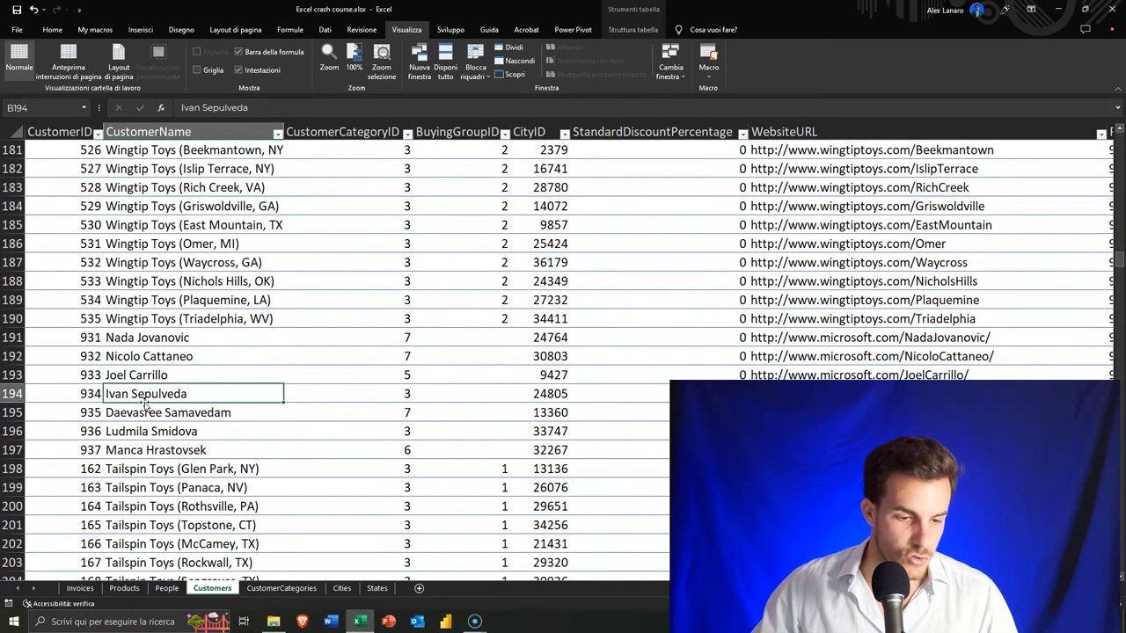
pyautogui.click(151, 432)
pyautogui.click(154, 447)
pyautogui.scroll(-17, 176, 444)
pyautogui.scroll(-13, 176, 446)
pyautogui.scroll(-13, 176, 447)
pyautogui.scroll(-1, 176, 447)
pyautogui.scroll(-9, 176, 447)
pyautogui.scroll(20, 180, 420)
pyautogui.scroll(20, 180, 420)
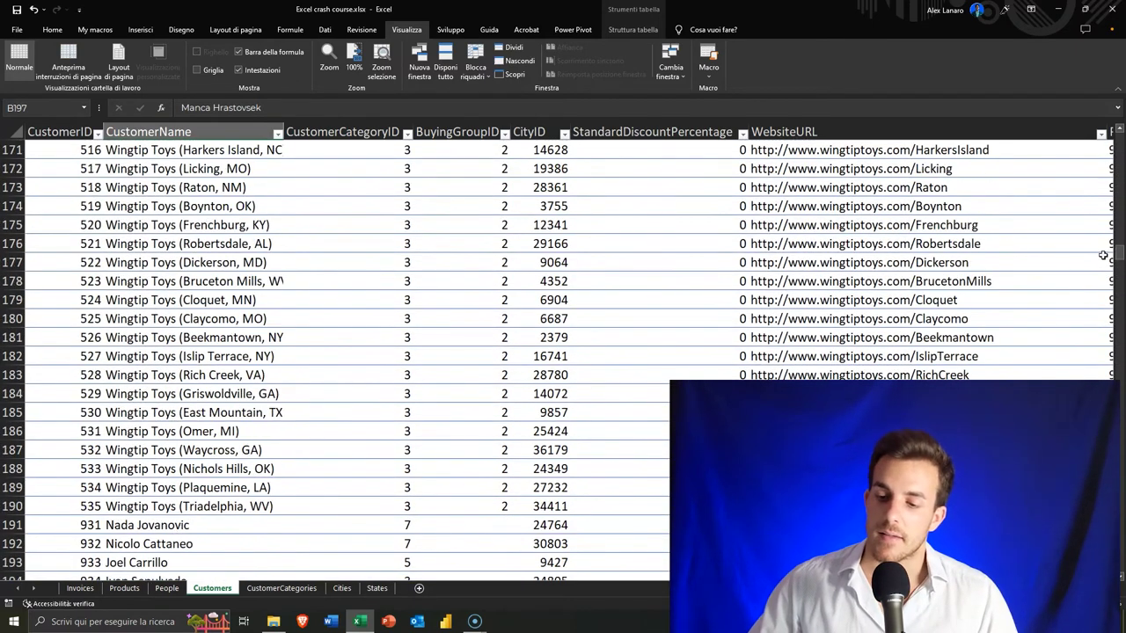
pyautogui.moveTo(1119, 255); pyautogui.dragTo(1119, 141)
pyautogui.click(185, 171)
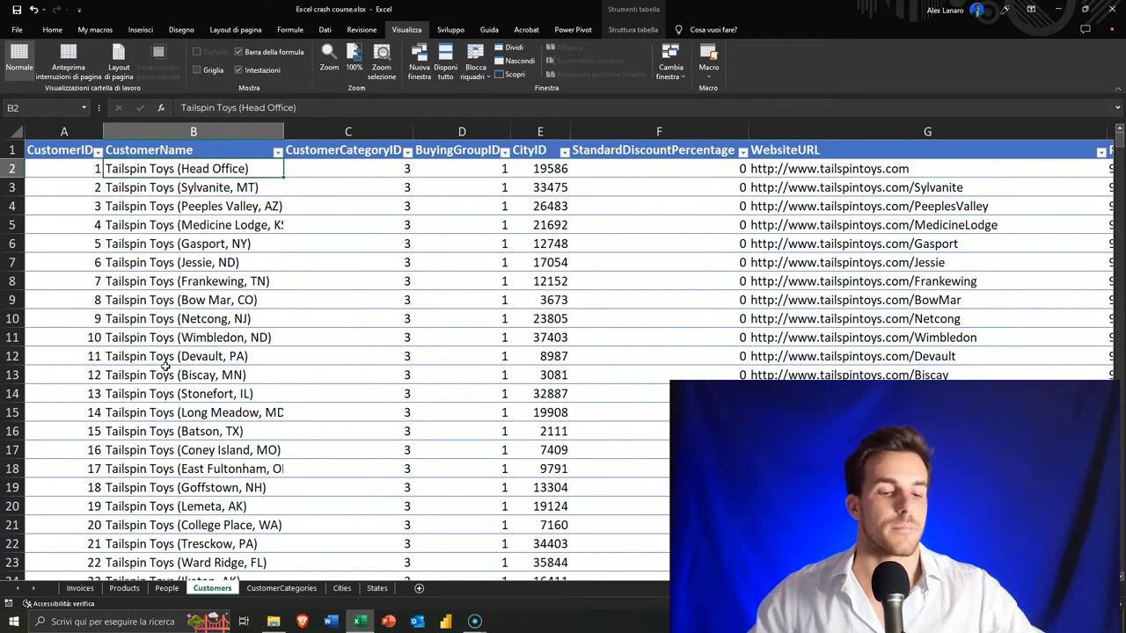
pyautogui.click(255, 285)
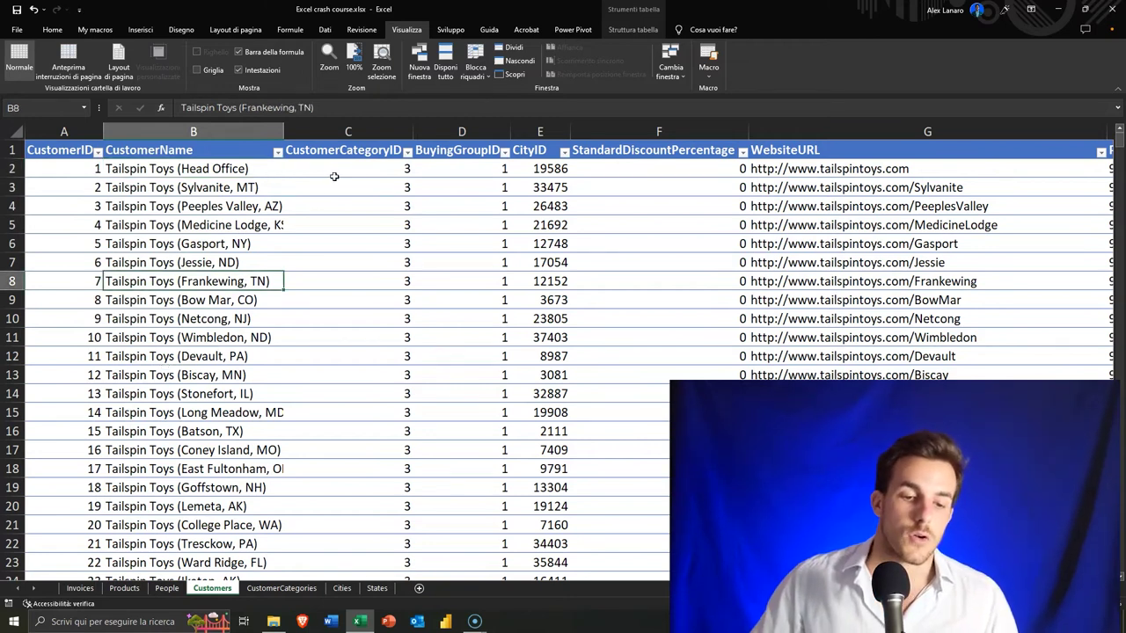
# Insert a column before CustomerCategoryID and rename its Colonna1 header to Category
pyautogui.rightClick(346, 131)
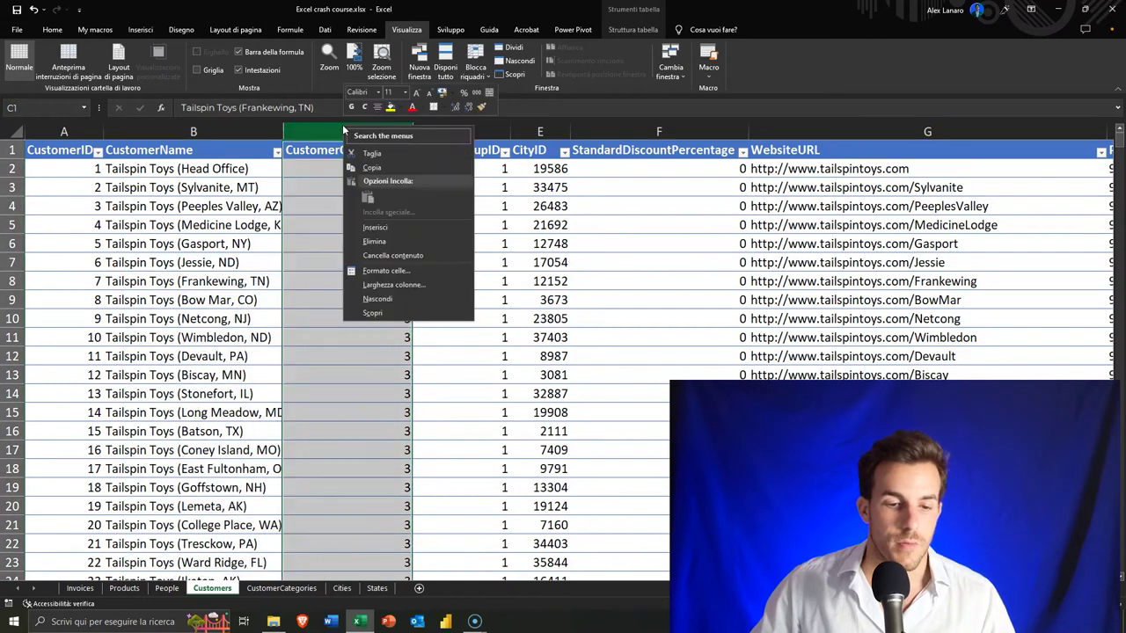
pyautogui.click(374, 227)
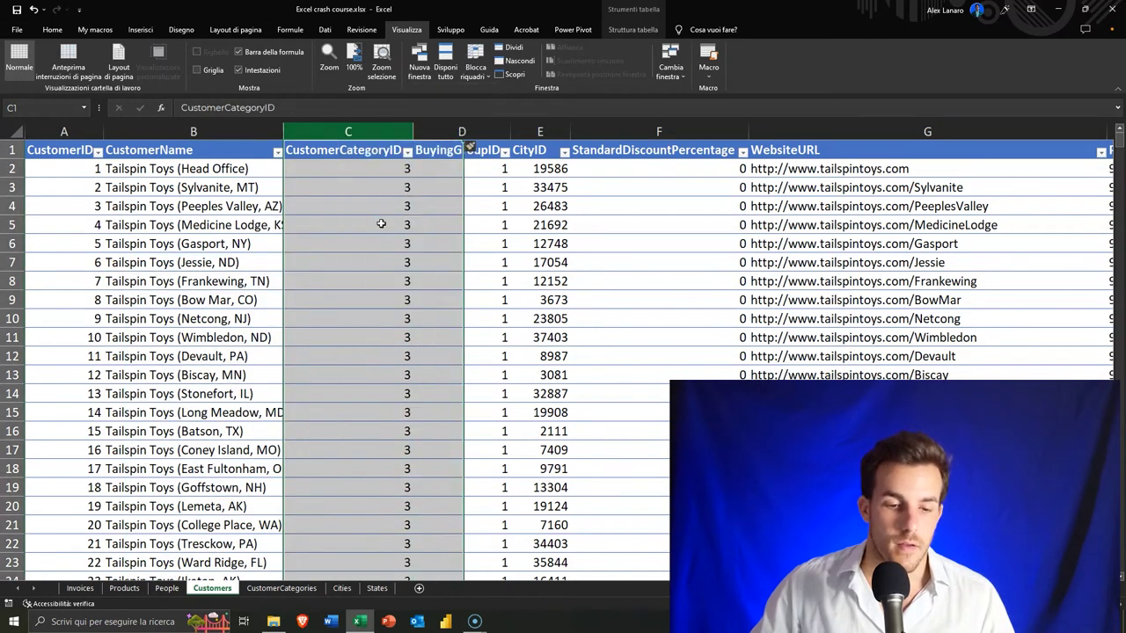
pyautogui.click(318, 163)
pyautogui.click(319, 151)
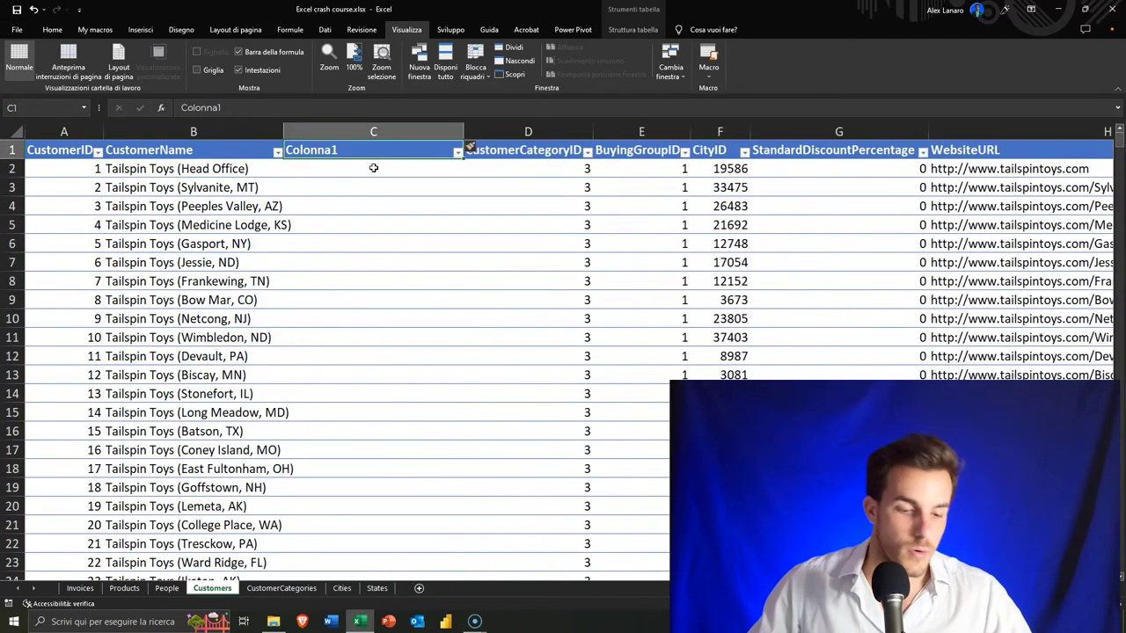
pyautogui.write('Category')
pyautogui.press('Return')
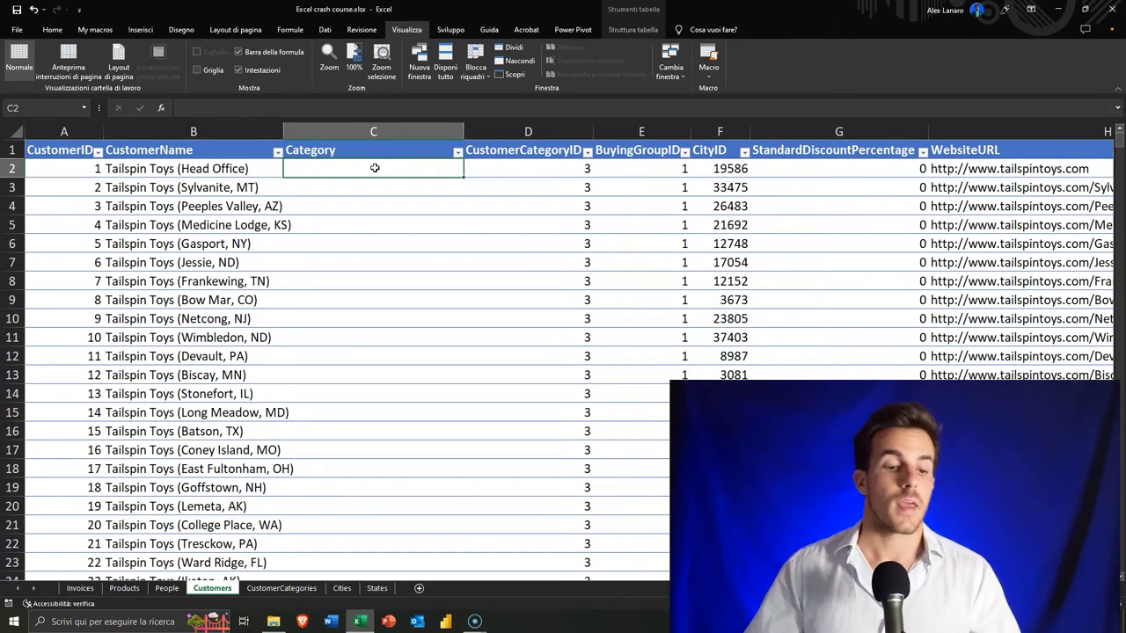
# Examine the Head Office customer name, marking 'Tailspin Toys' but leaving it unchanged
pyautogui.click(123, 174)
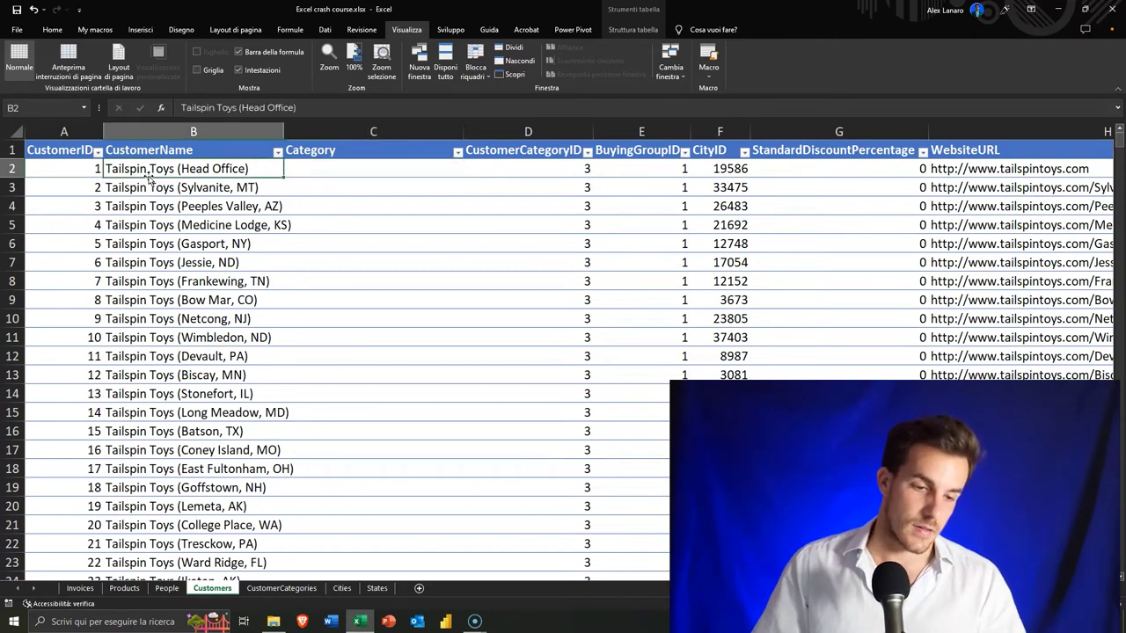
pyautogui.doubleClick(175, 168)
pyautogui.moveTo(175, 169); pyautogui.dragTo(106, 168)
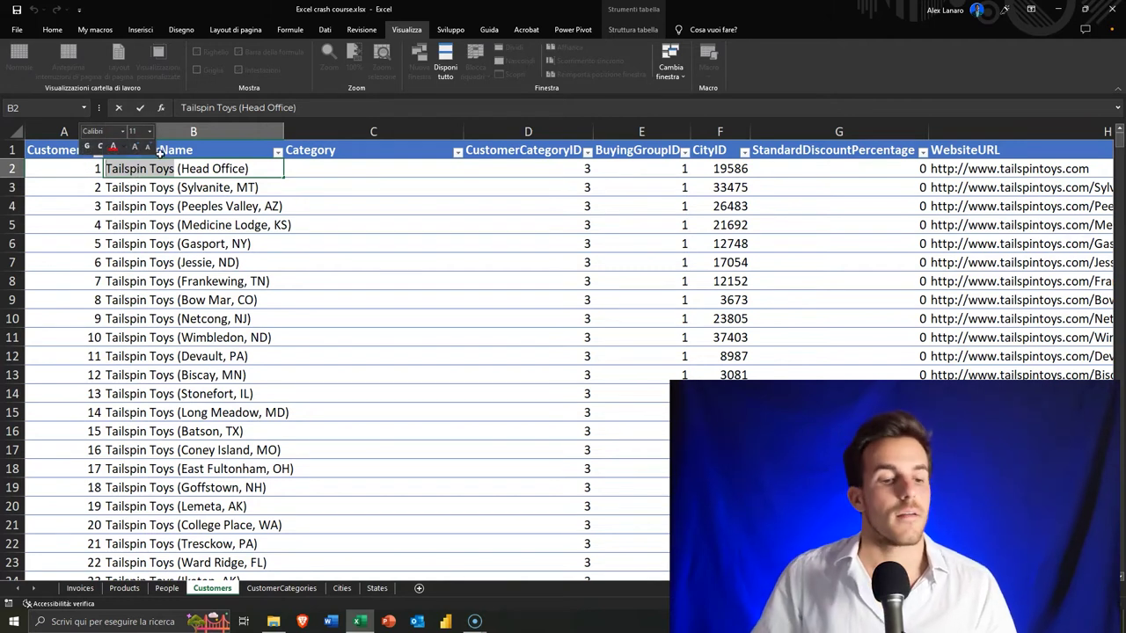
pyautogui.click(176, 224)
pyautogui.click(178, 170)
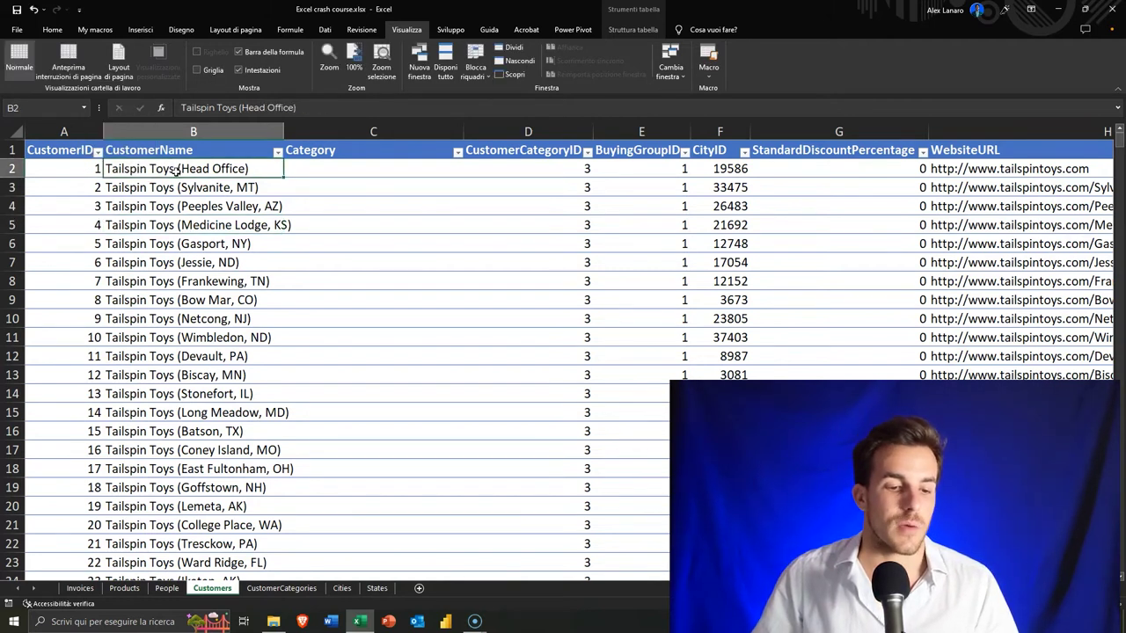
pyautogui.doubleClick(178, 169)
pyautogui.moveTo(176, 168); pyautogui.dragTo(106, 168)
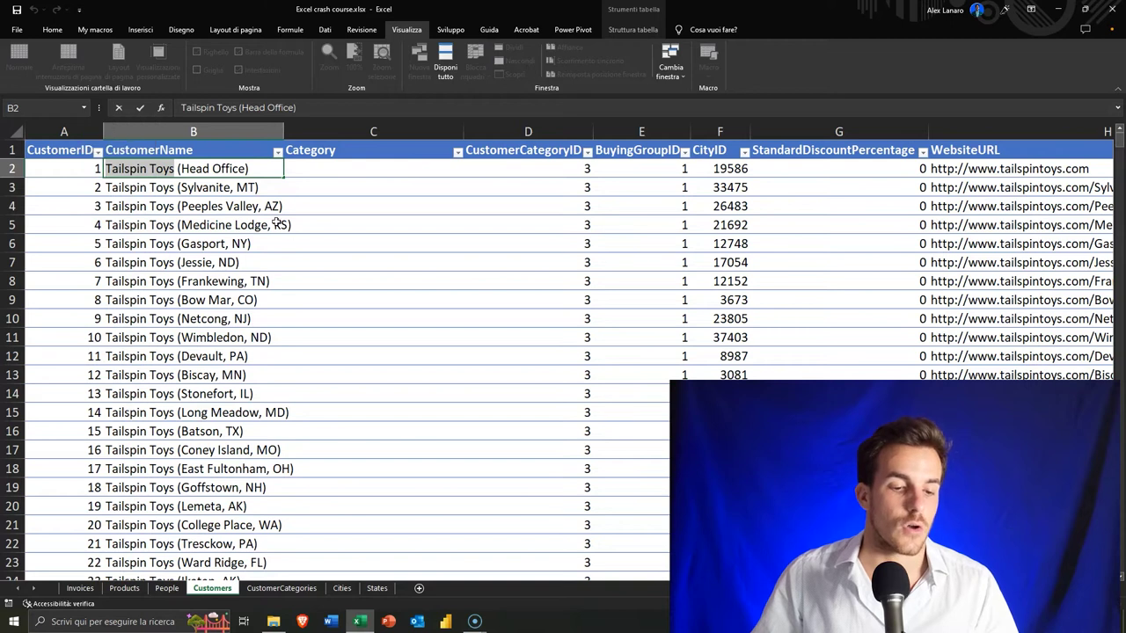
pyautogui.click(203, 211)
pyautogui.click(193, 262)
pyautogui.click(189, 319)
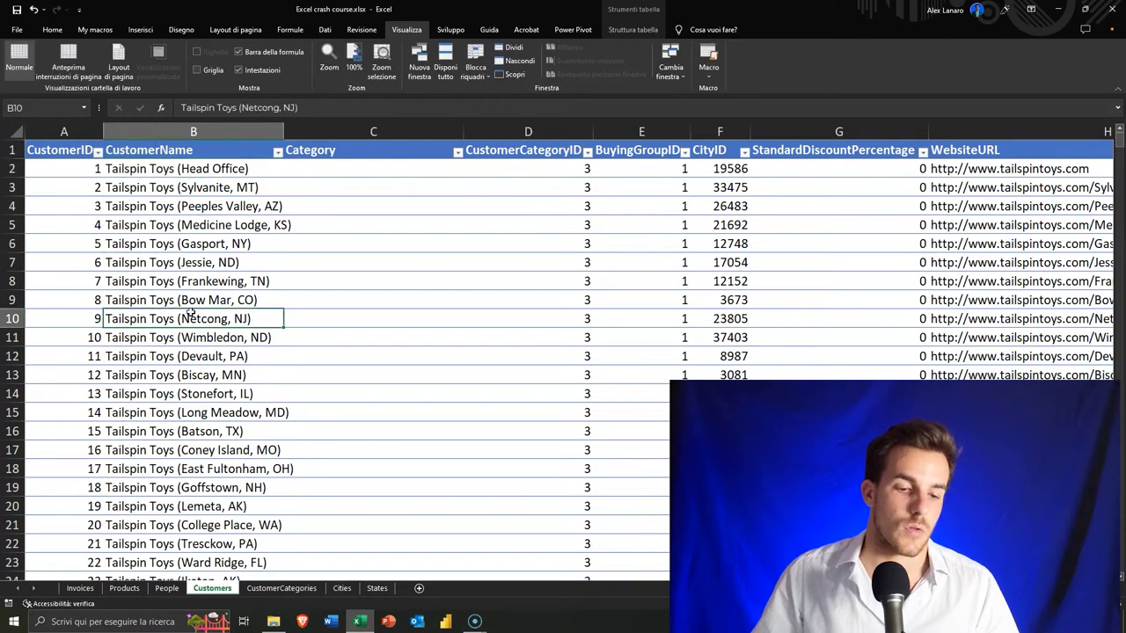
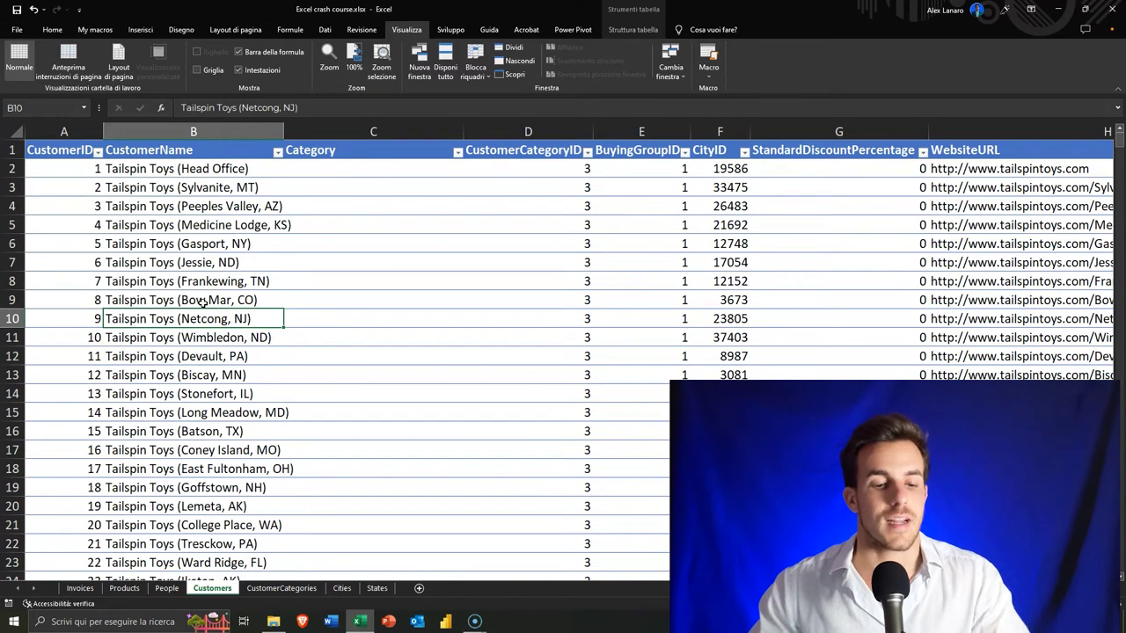
pyautogui.press('Right')
pyautogui.press('Up')
pyautogui.press('Up')
pyautogui.press('Up')
pyautogui.press('Up')
pyautogui.press('Up')
pyautogui.press('Up')
pyautogui.press('Up')
pyautogui.press('Up')
pyautogui.write('=')
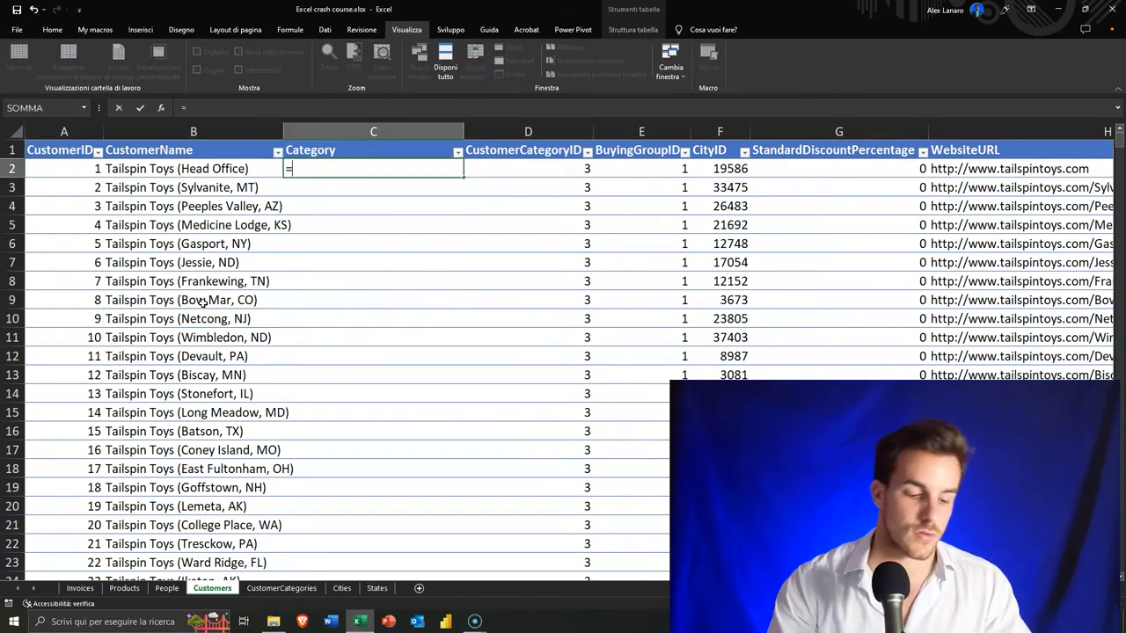
pyautogui.write('sini')
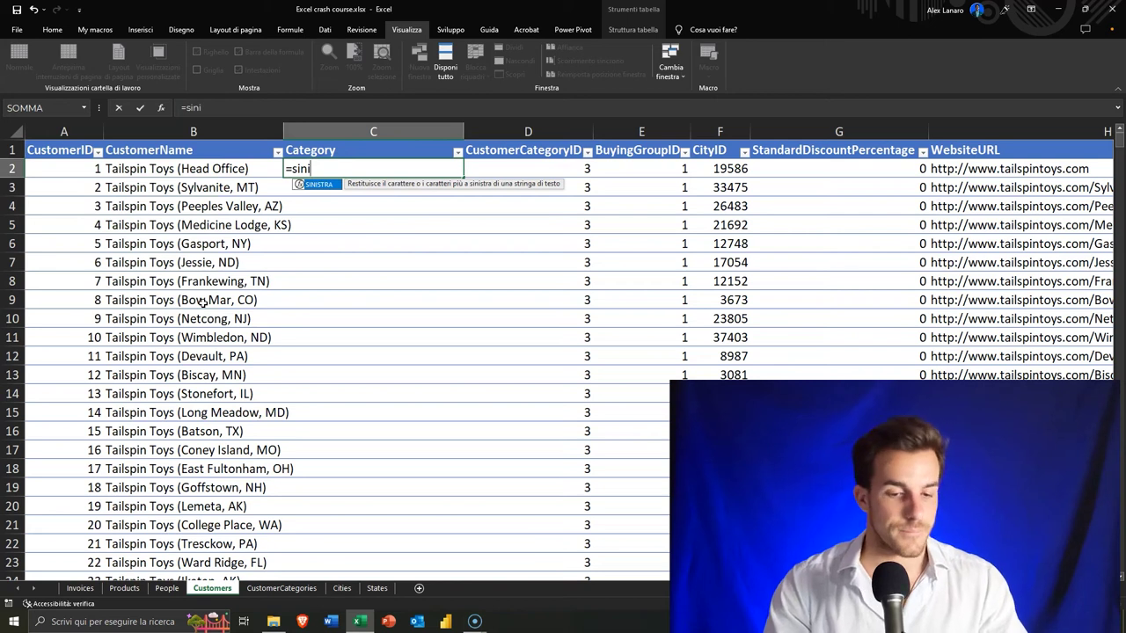
pyautogui.press('Tab')
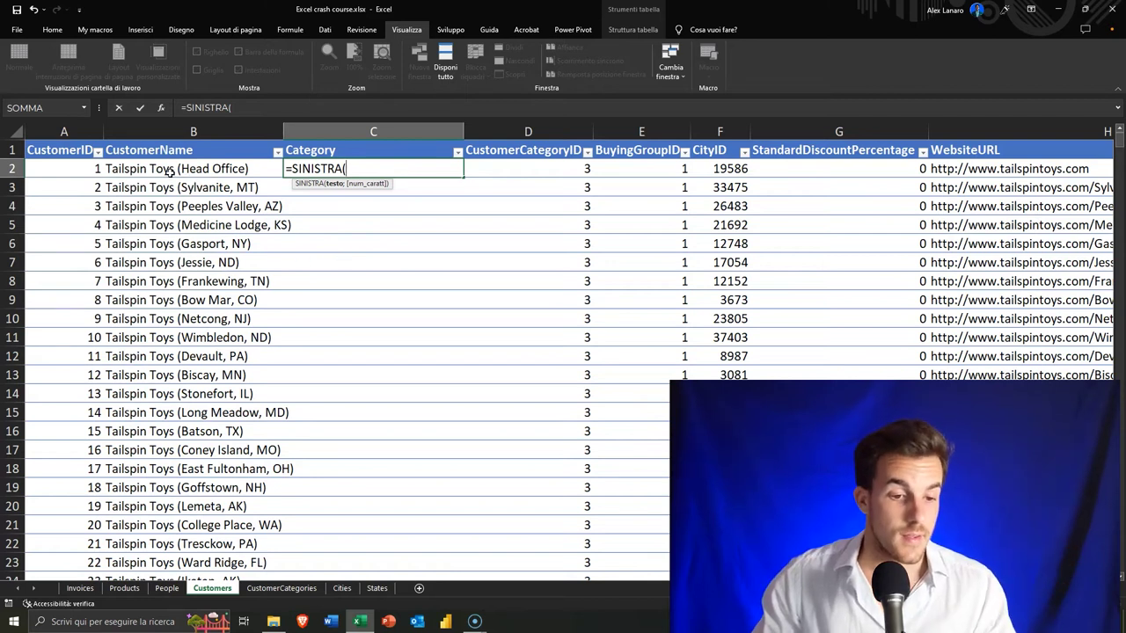
pyautogui.click(173, 170)
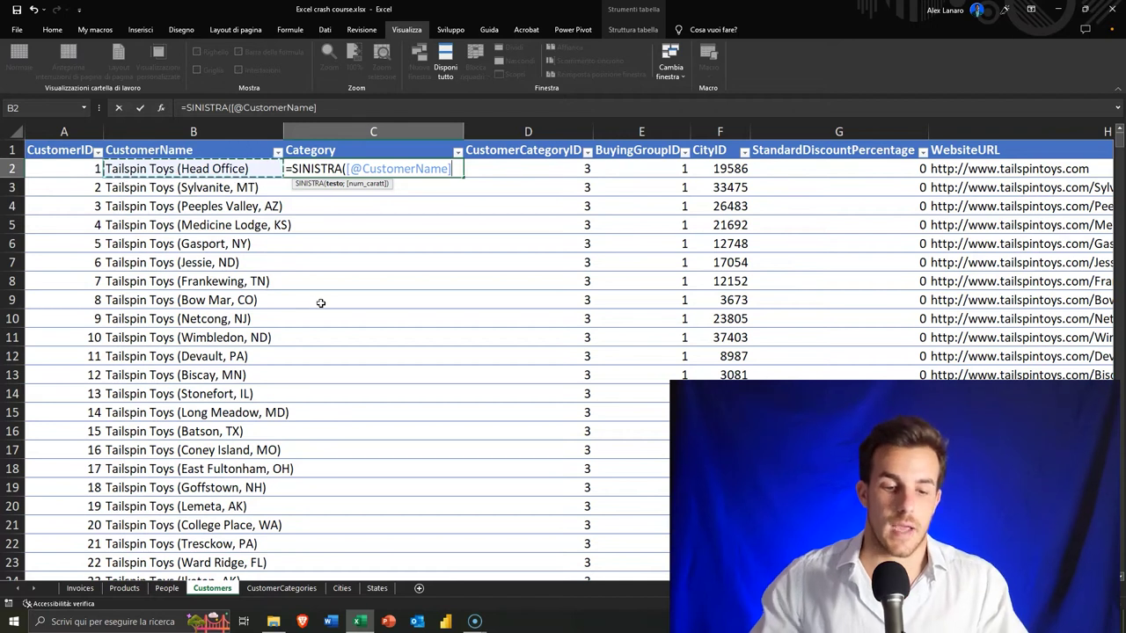
pyautogui.write(';')
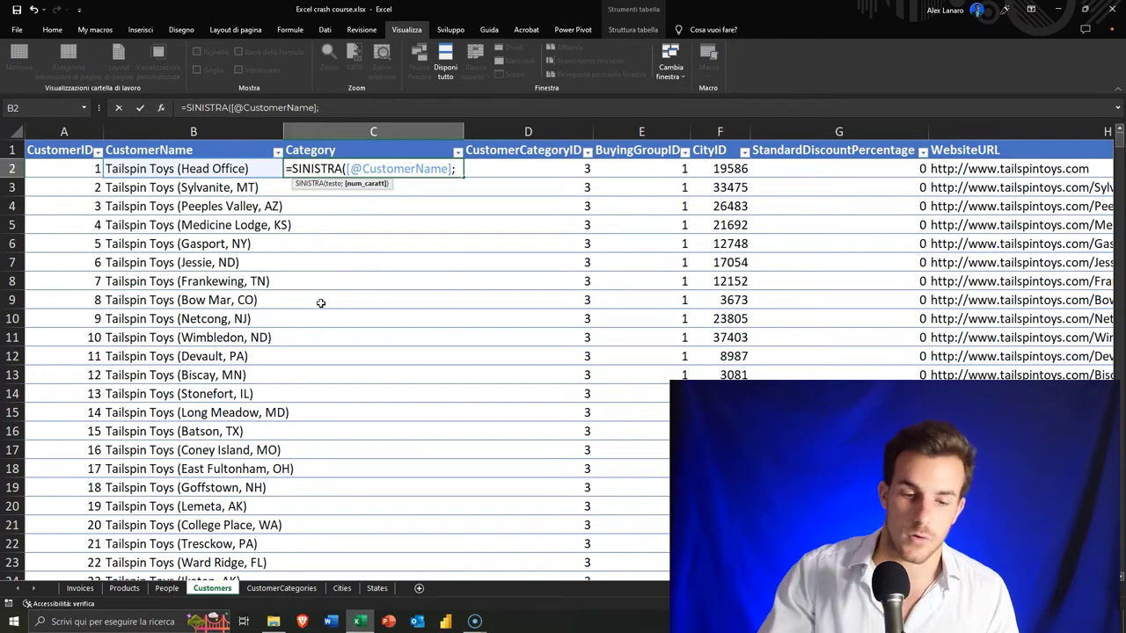
pyautogui.write('5')
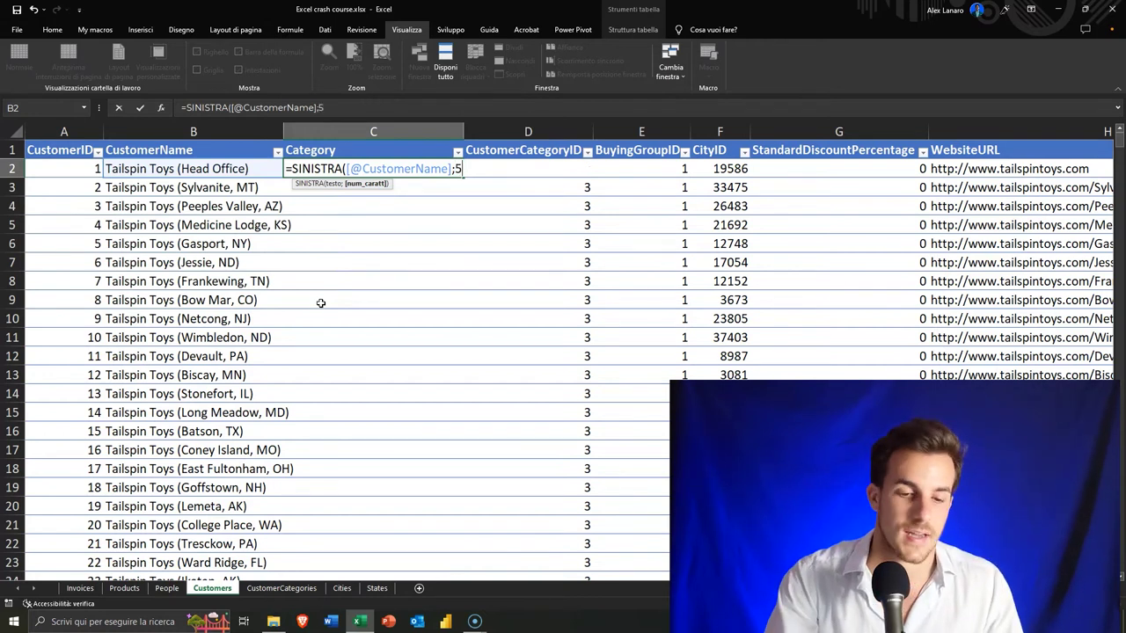
pyautogui.write(')')
pyautogui.press('Return')
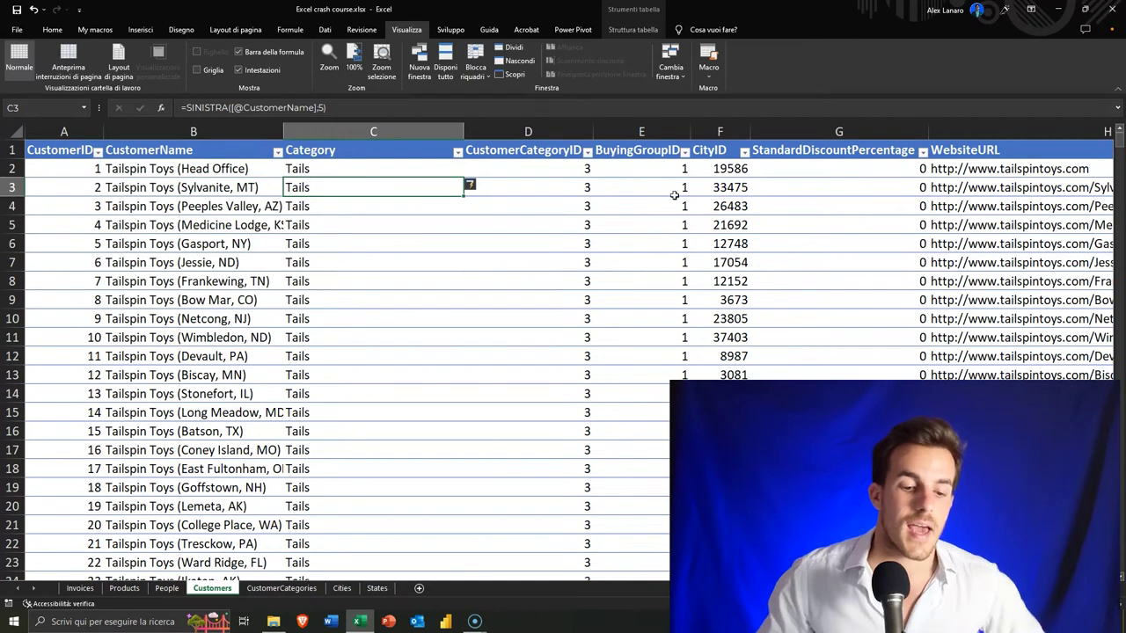
pyautogui.click(313, 175)
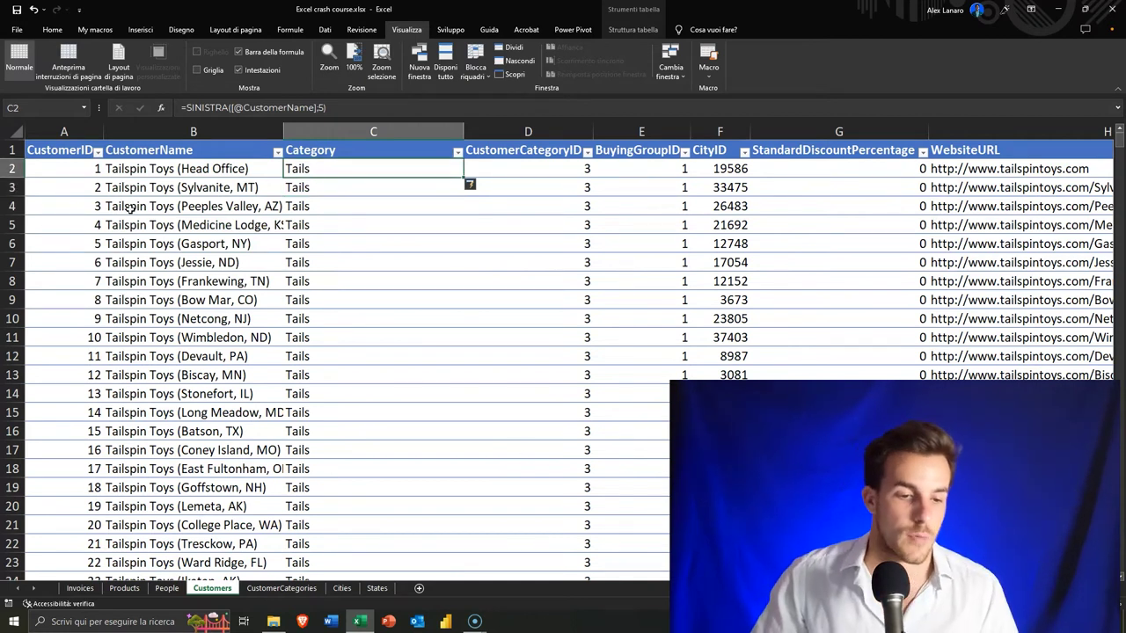
pyautogui.click(163, 171)
pyautogui.press('Down')
pyautogui.press('Down')
pyautogui.press('Down')
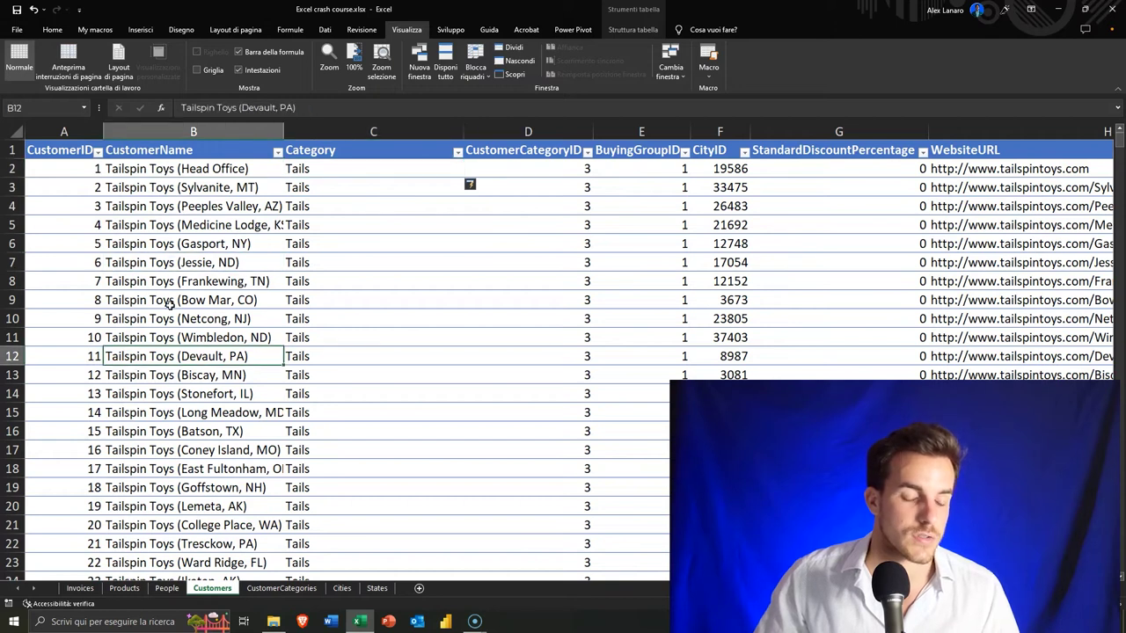
pyautogui.click(206, 301)
pyautogui.scroll(-7, 210, 320)
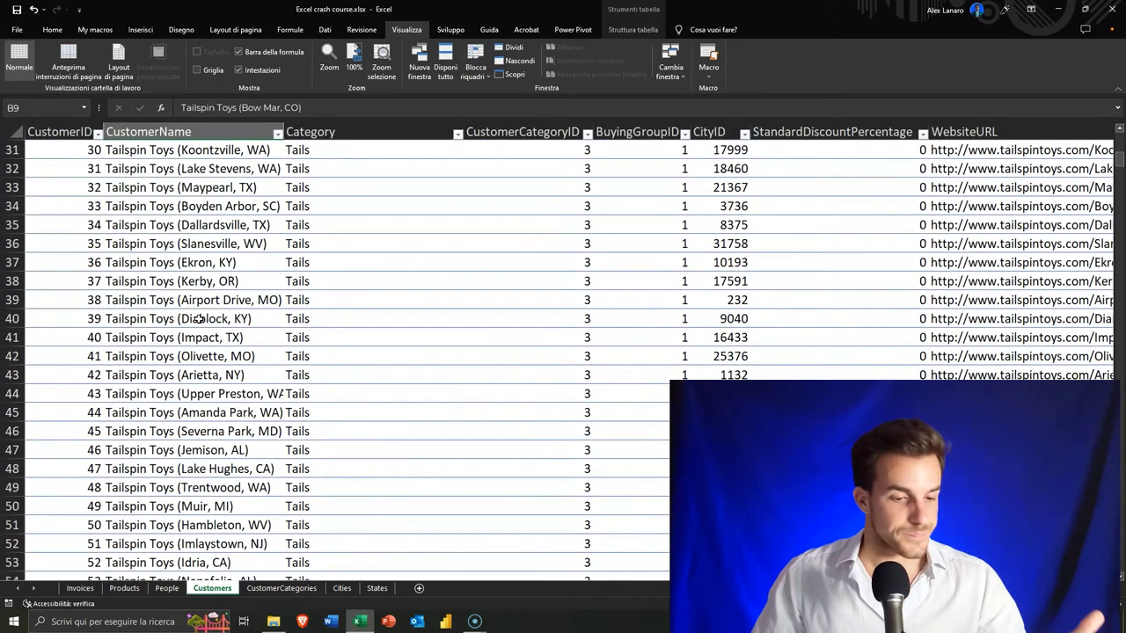
pyautogui.scroll(-7, 176, 286)
pyautogui.scroll(-5, 176, 286)
pyautogui.scroll(-14, 176, 286)
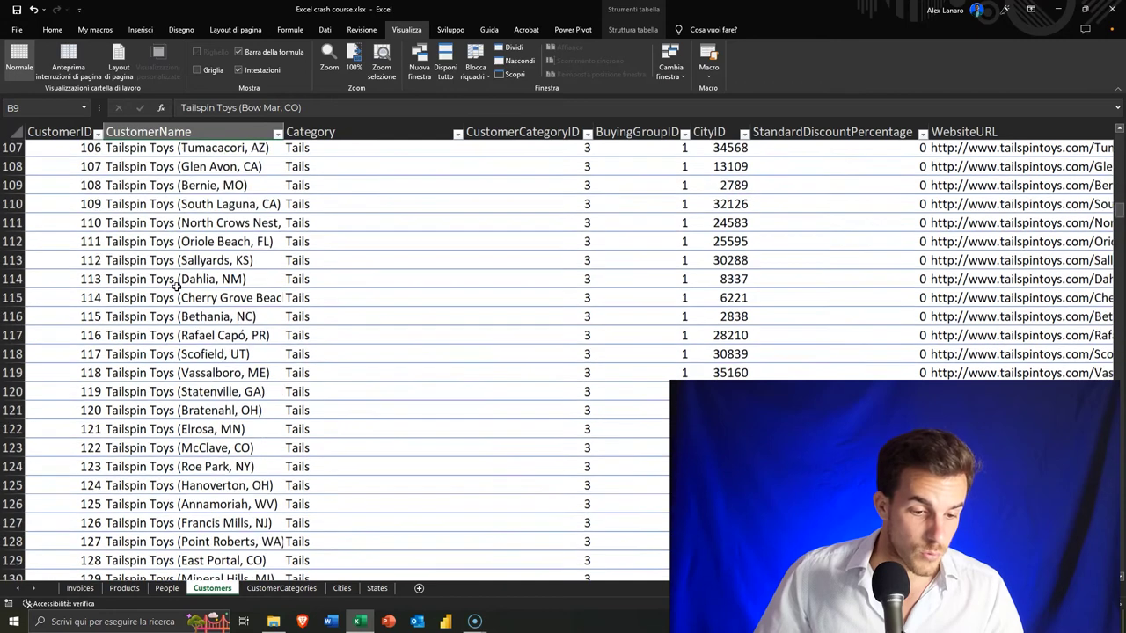
pyautogui.scroll(-20, 176, 286)
pyautogui.scroll(-3, 264, 290)
pyautogui.scroll(3, 295, 293)
pyautogui.click(299, 262)
pyautogui.press('Down')
pyautogui.press('Down')
pyautogui.press('Down')
pyautogui.press('Down')
pyautogui.press('Down')
pyautogui.press('Down')
pyautogui.press('Down')
pyautogui.click(185, 361)
pyautogui.scroll(-1, 190, 365)
pyautogui.scroll(-9, 211, 368)
pyautogui.scroll(-17, 240, 371)
pyautogui.click(301, 431)
pyautogui.scroll(1, 302, 430)
pyautogui.scroll(20, 301, 429)
pyautogui.scroll(20, 299, 428)
pyautogui.scroll(20, 300, 428)
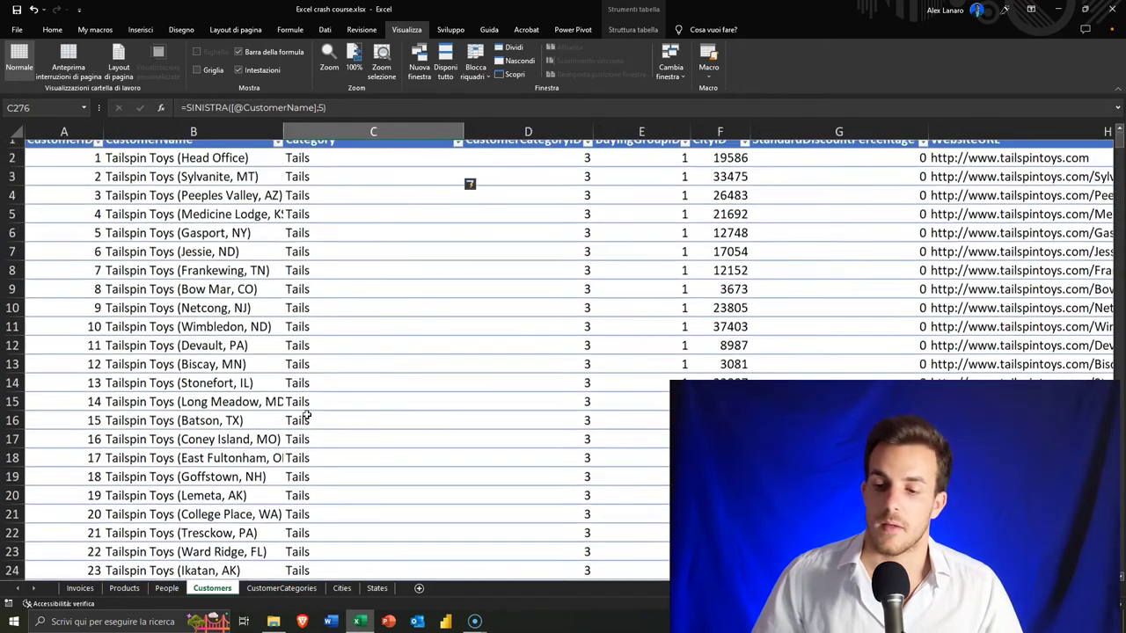
pyautogui.click(318, 173)
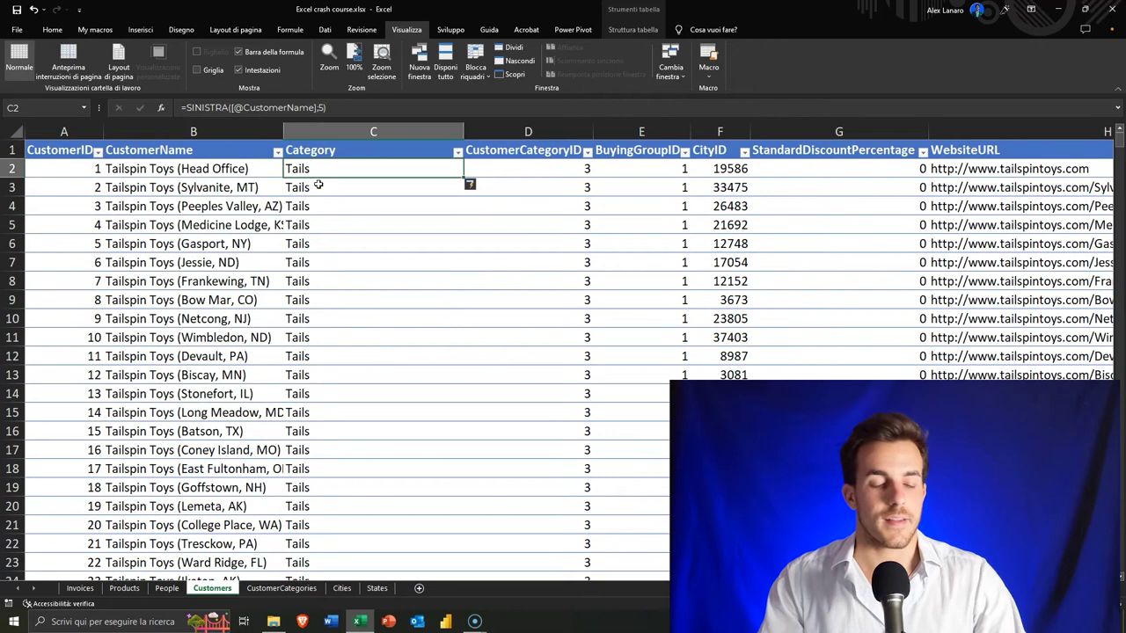
pyautogui.press('F2')
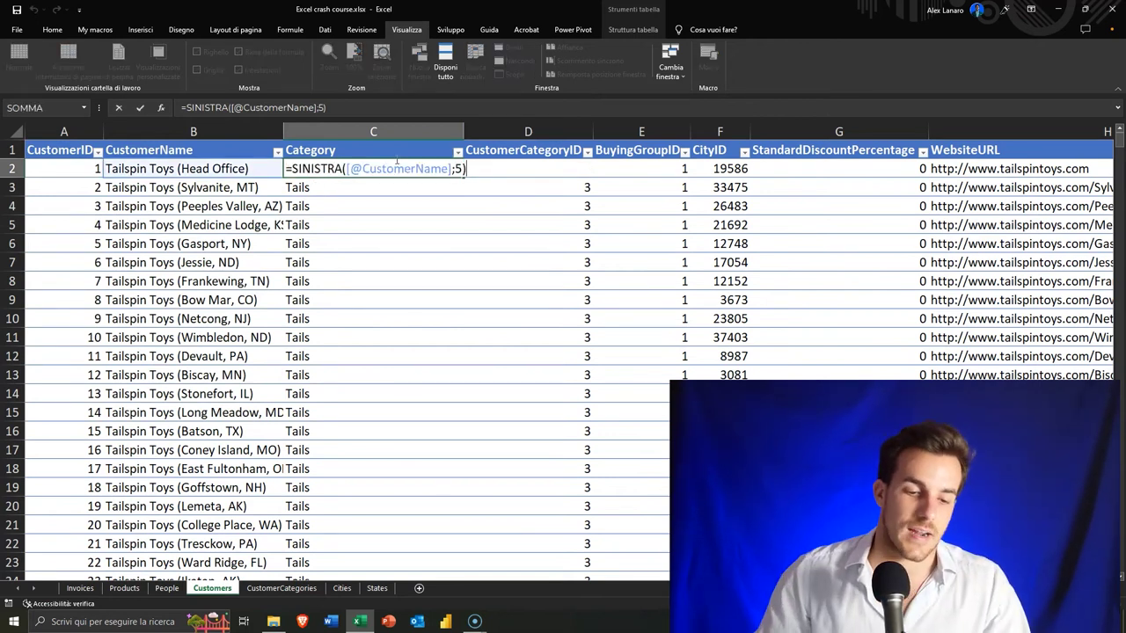
pyautogui.press('Escape')
pyautogui.scroll(-13, 334, 188)
pyautogui.scroll(-20, 296, 327)
pyautogui.scroll(-20, 292, 333)
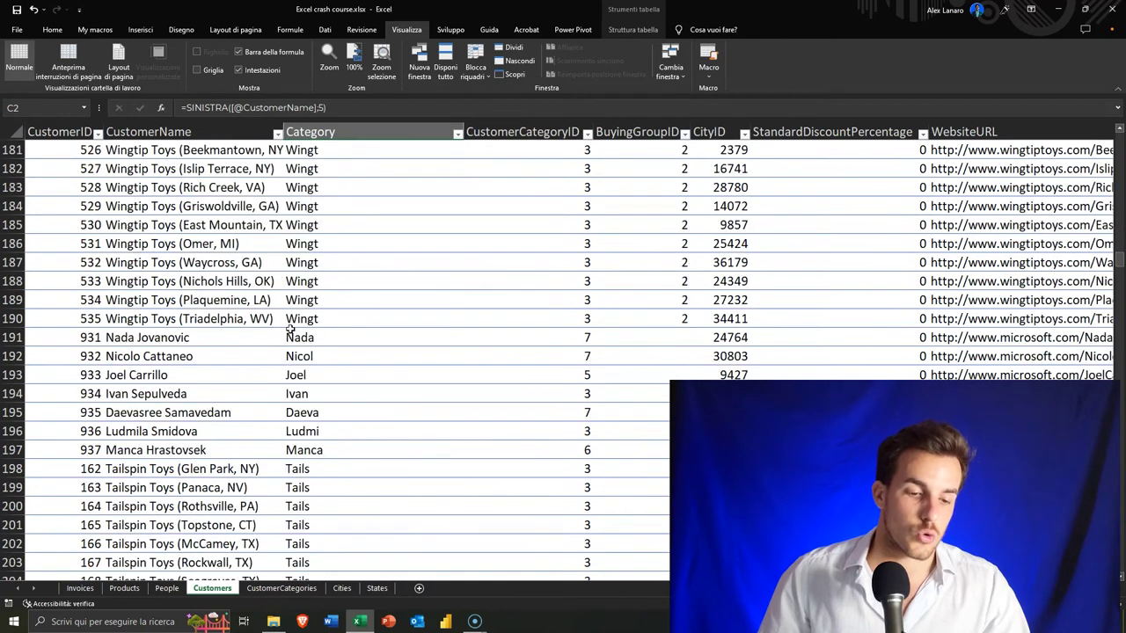
pyautogui.scroll(-3, 290, 328)
pyautogui.click(183, 286)
pyautogui.hotkey('ctrl', 'Down')
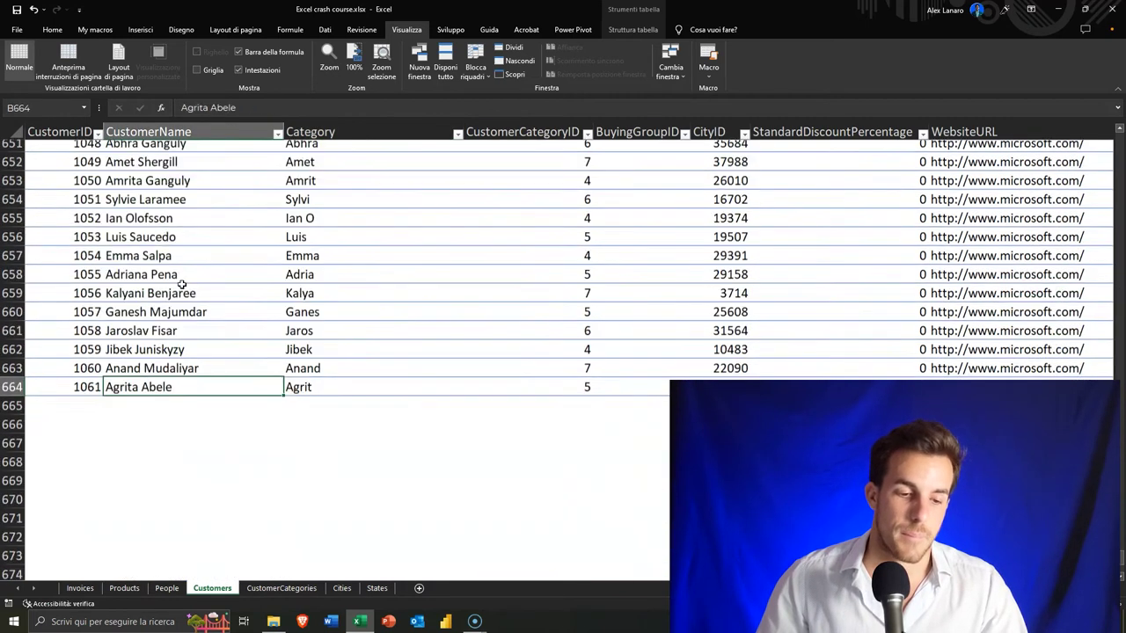
pyautogui.hotkey('ctrl', 'Up')
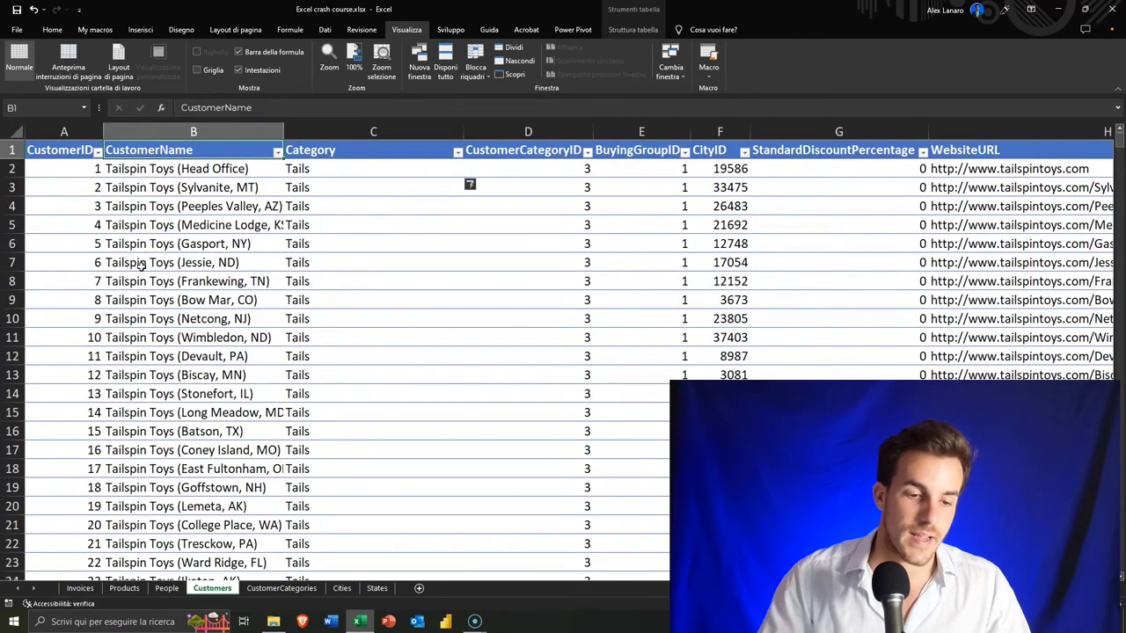
pyautogui.doubleClick(180, 168)
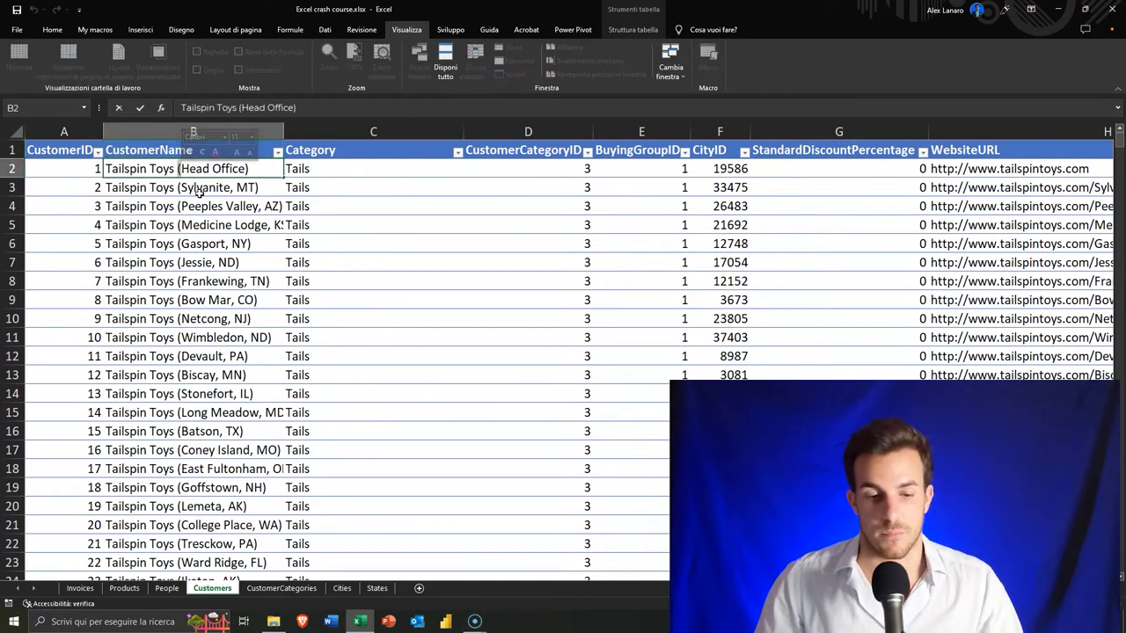
pyautogui.press('Escape')
pyautogui.press('Down')
pyautogui.press('Down')
pyautogui.press('Down')
pyautogui.press('Down')
pyautogui.click(317, 167)
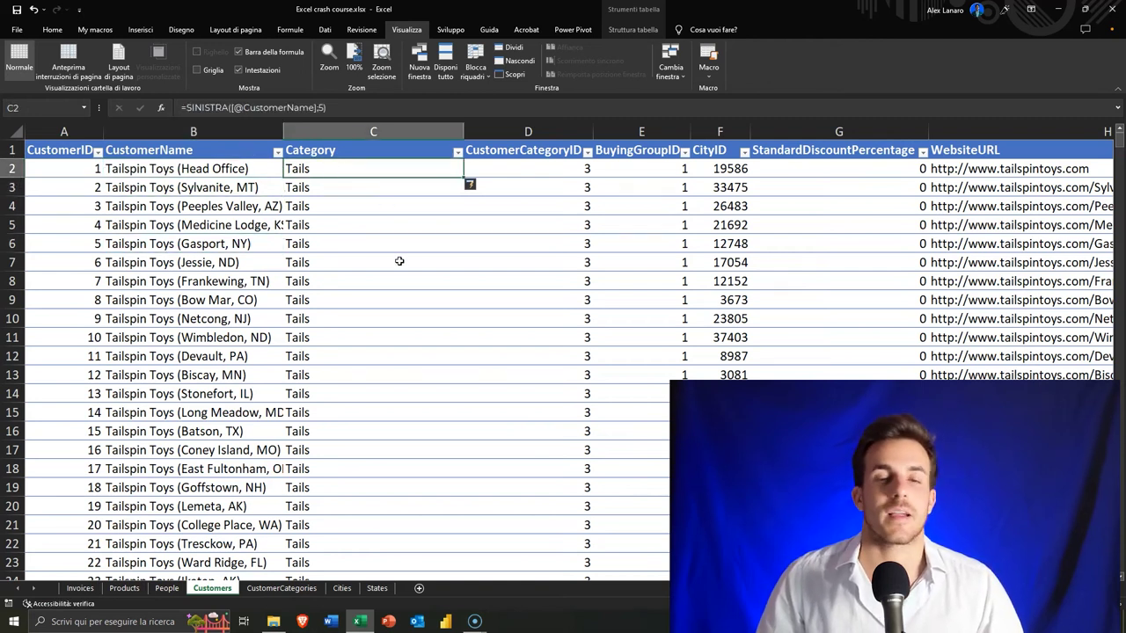
pyautogui.click(147, 168)
pyautogui.press('Down')
pyautogui.press('Up')
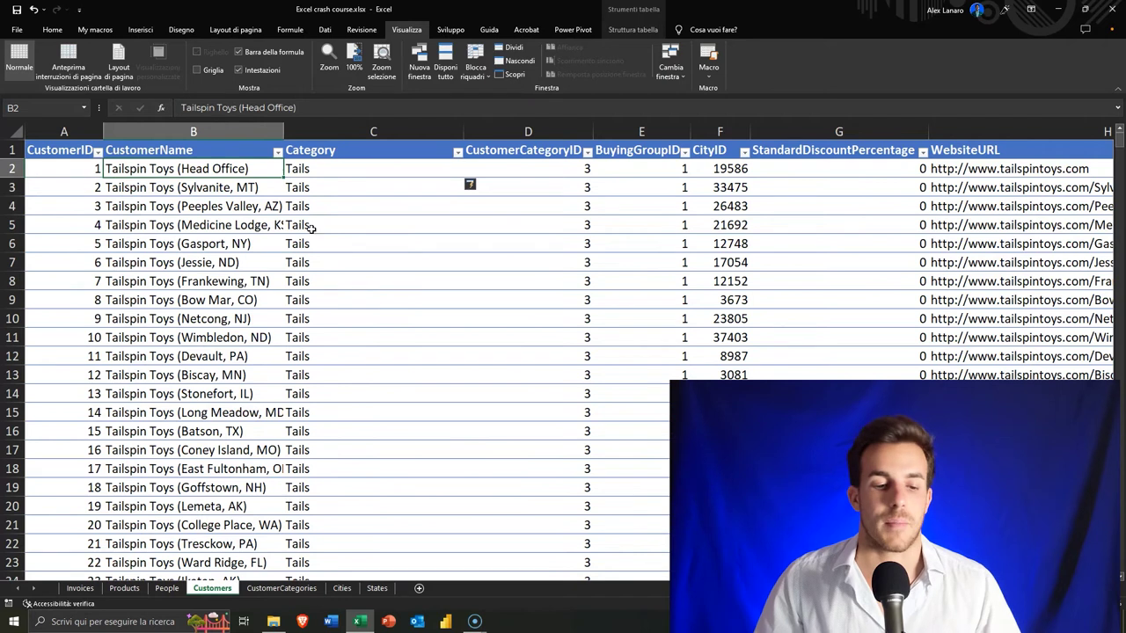
pyautogui.click(327, 162)
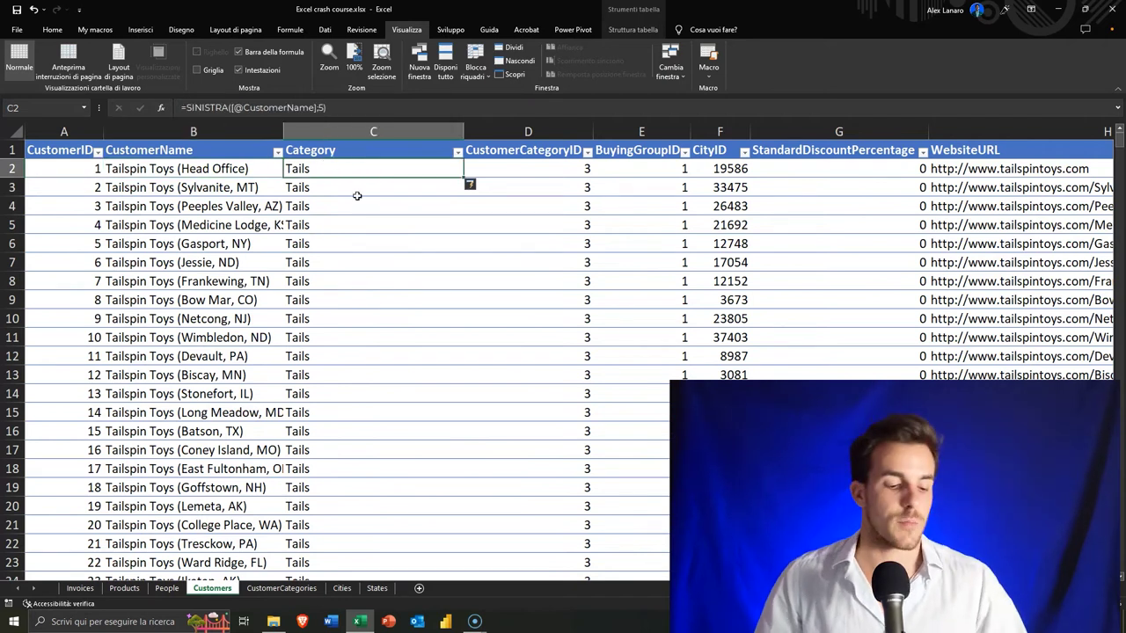
pyautogui.press('F2')
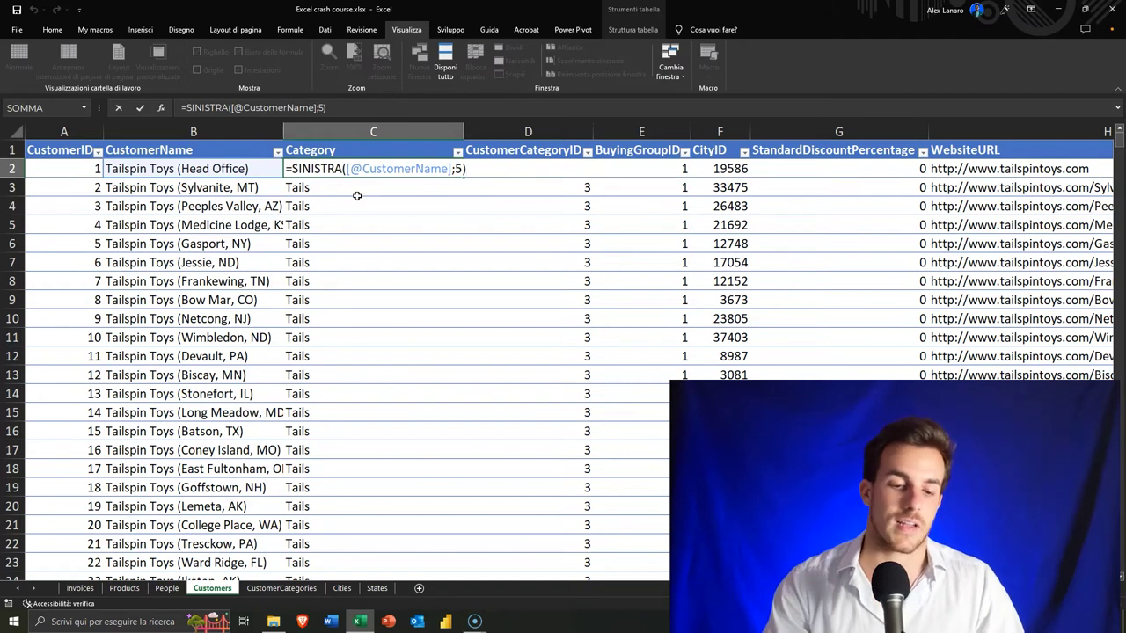
pyautogui.press('BackSpace')
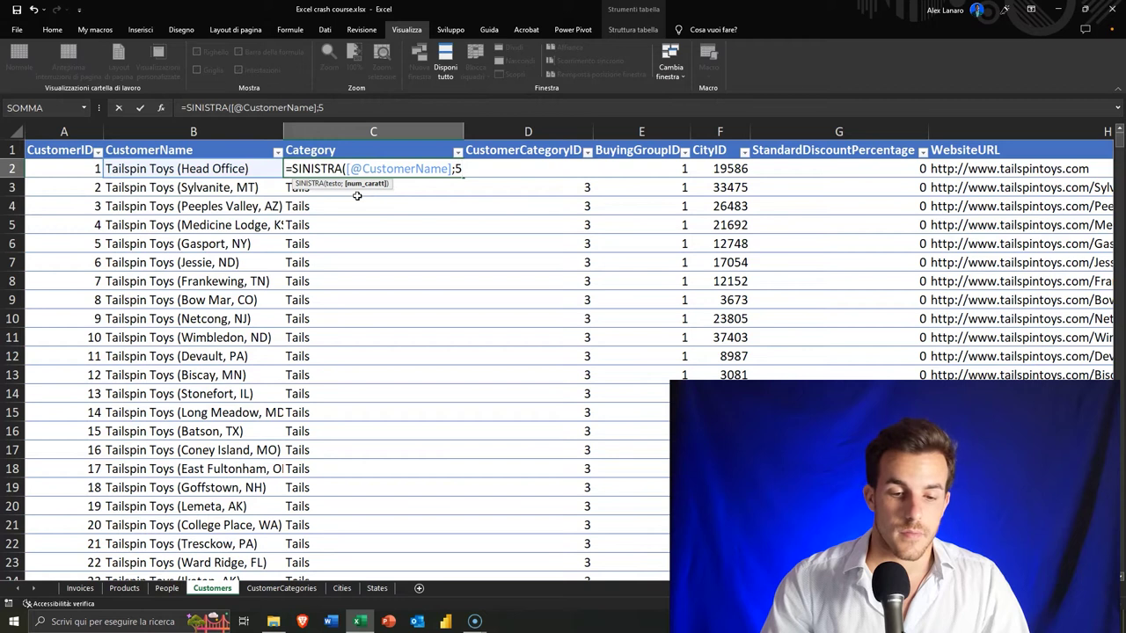
pyautogui.press('Home')
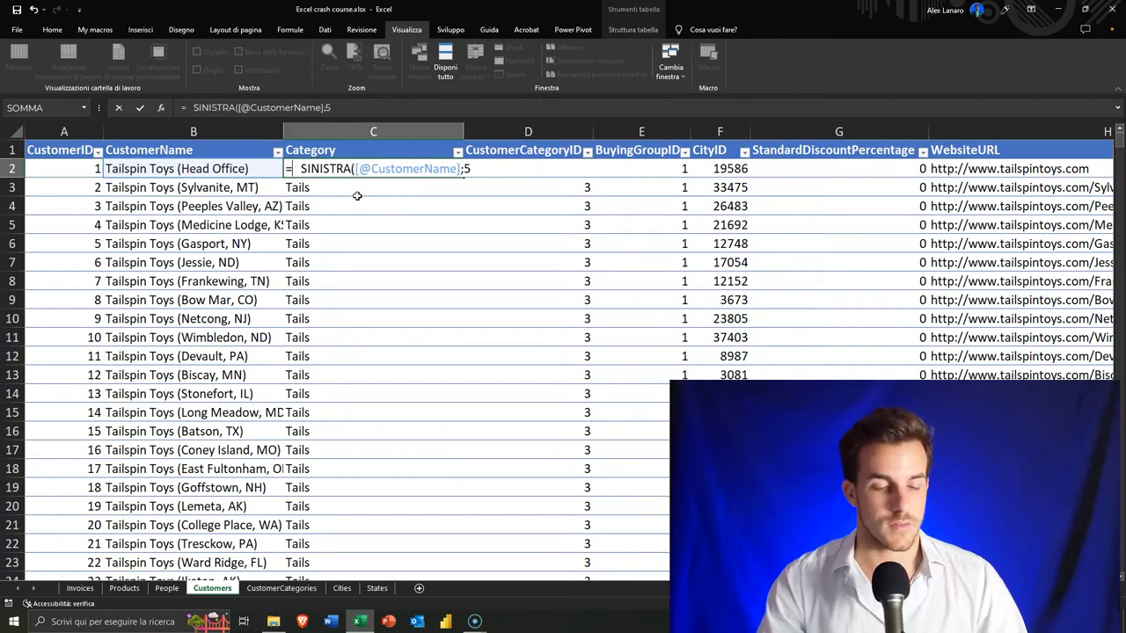
pyautogui.write('S')
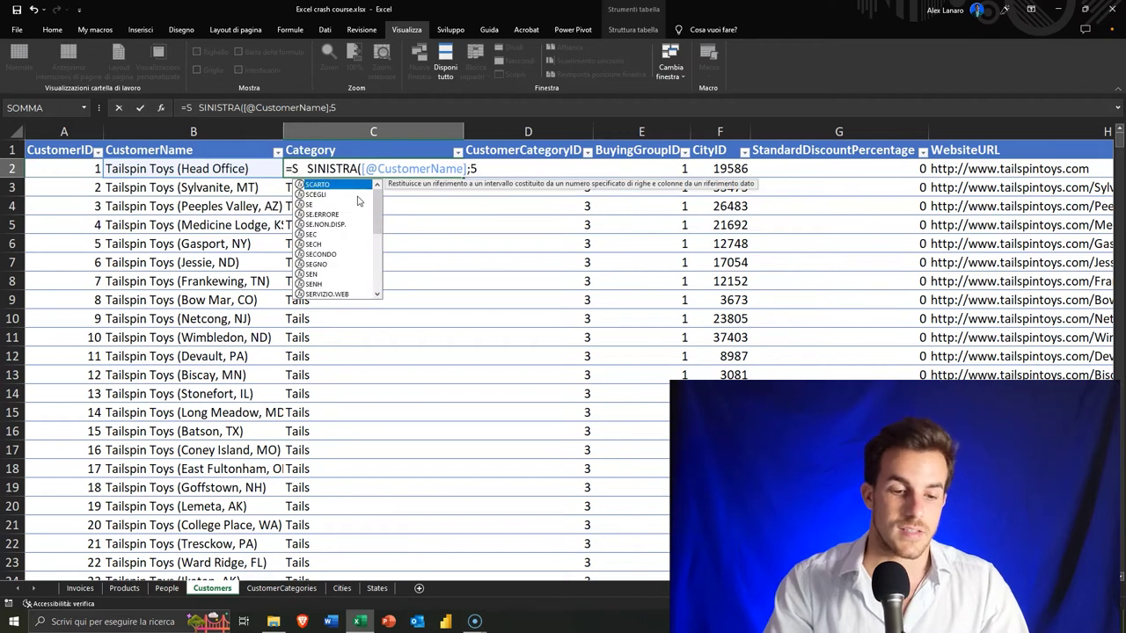
pyautogui.write('E(')
pyautogui.press('Delete')
pyautogui.press('Delete')
pyautogui.press('Delete')
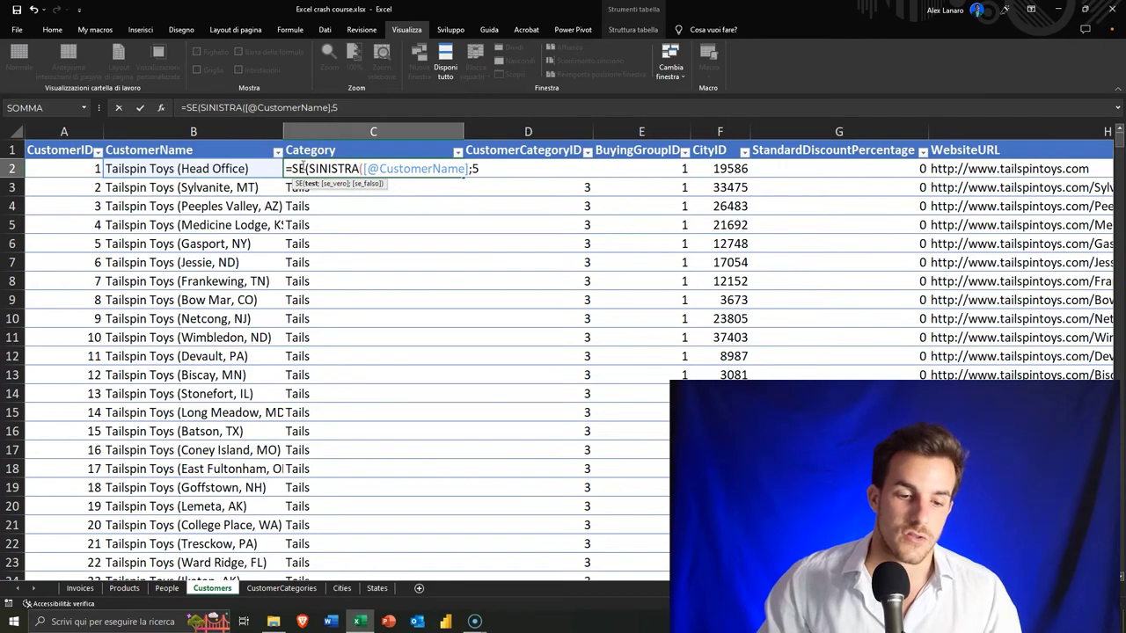
pyautogui.moveTo(308, 168); pyautogui.dragTo(366, 168)
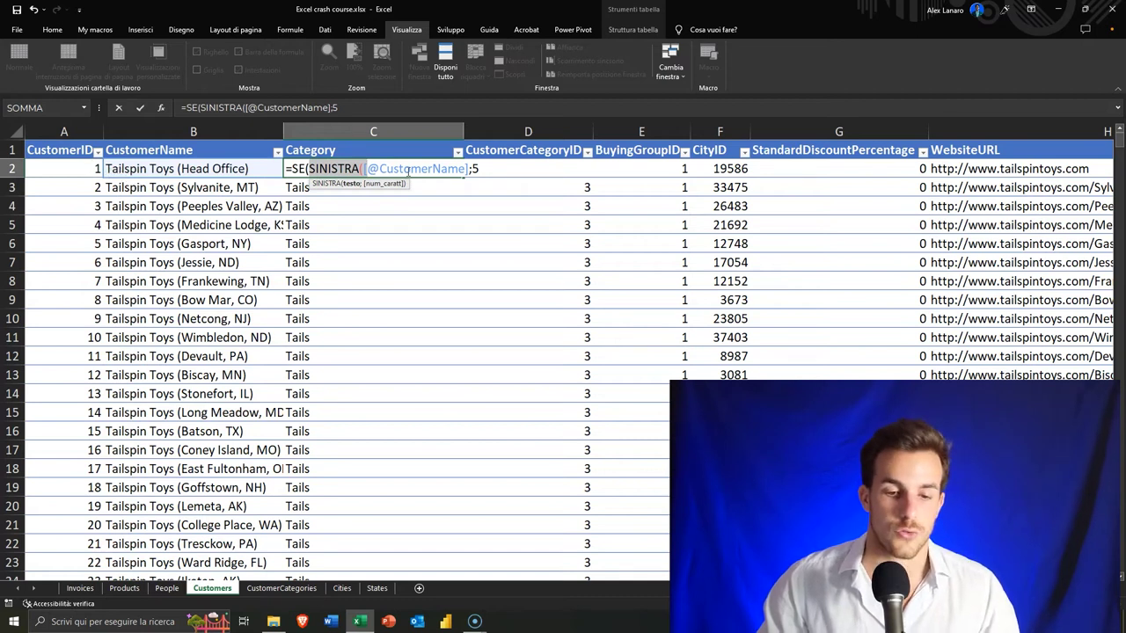
pyautogui.click(480, 168)
pyautogui.press('BackSpace')
pyautogui.write('8')
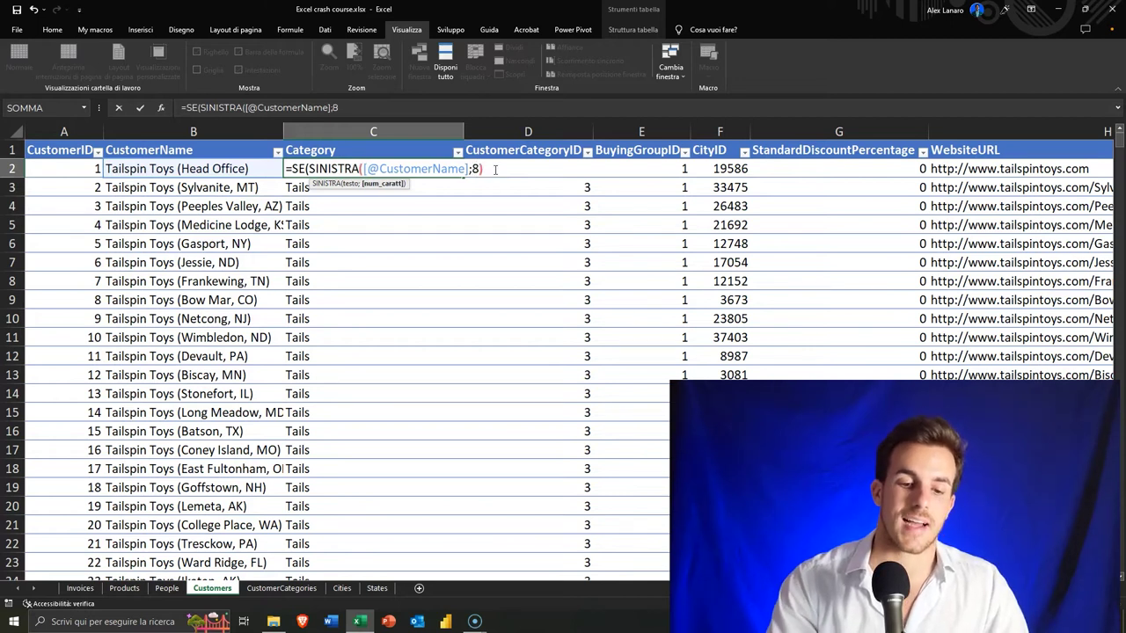
pyautogui.write(') = ')
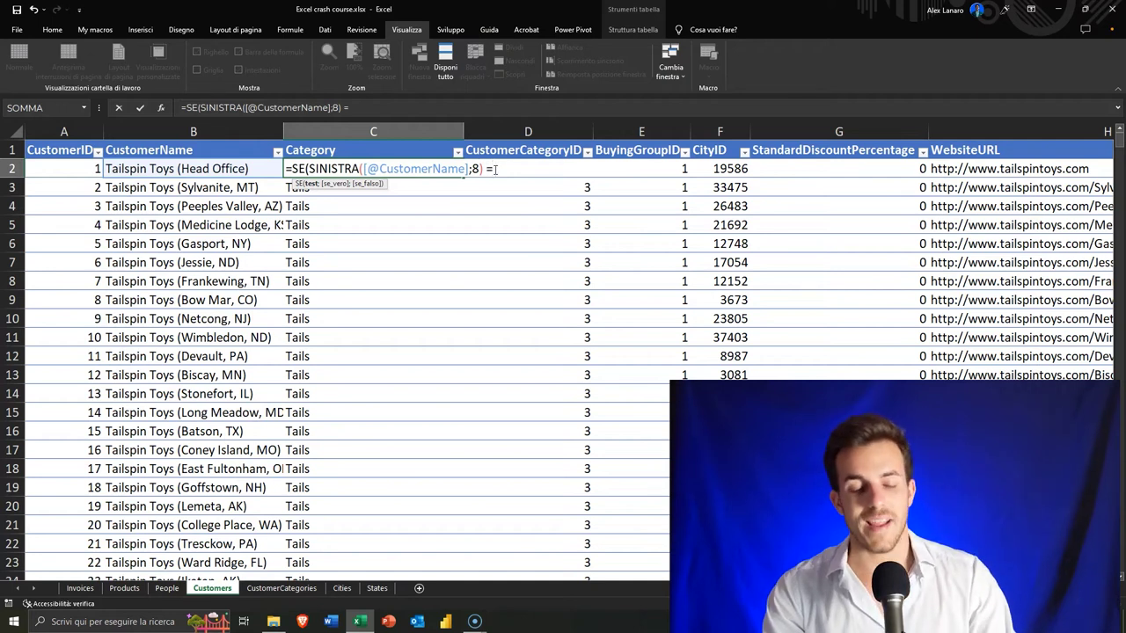
pyautogui.write('"Tailspin')
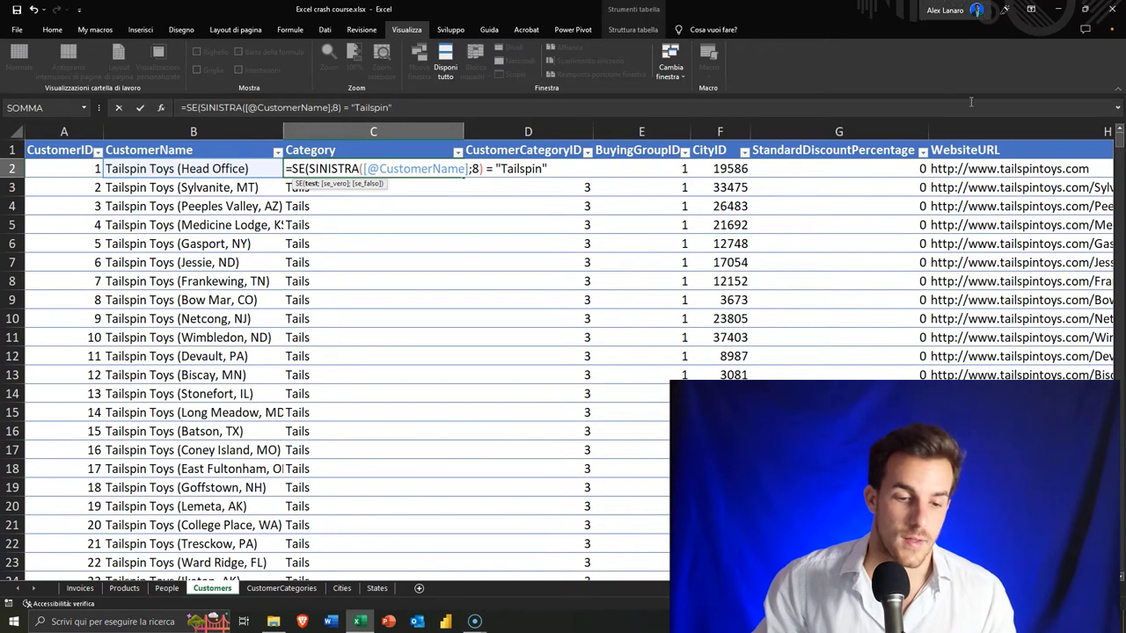
pyautogui.click(297, 168)
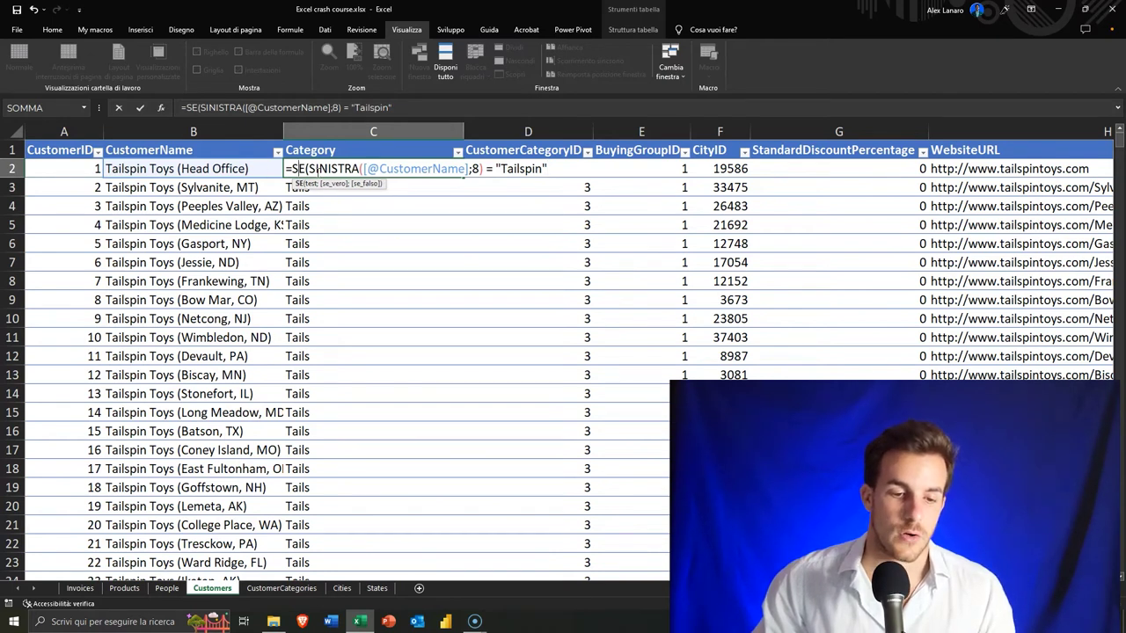
pyautogui.click(332, 168)
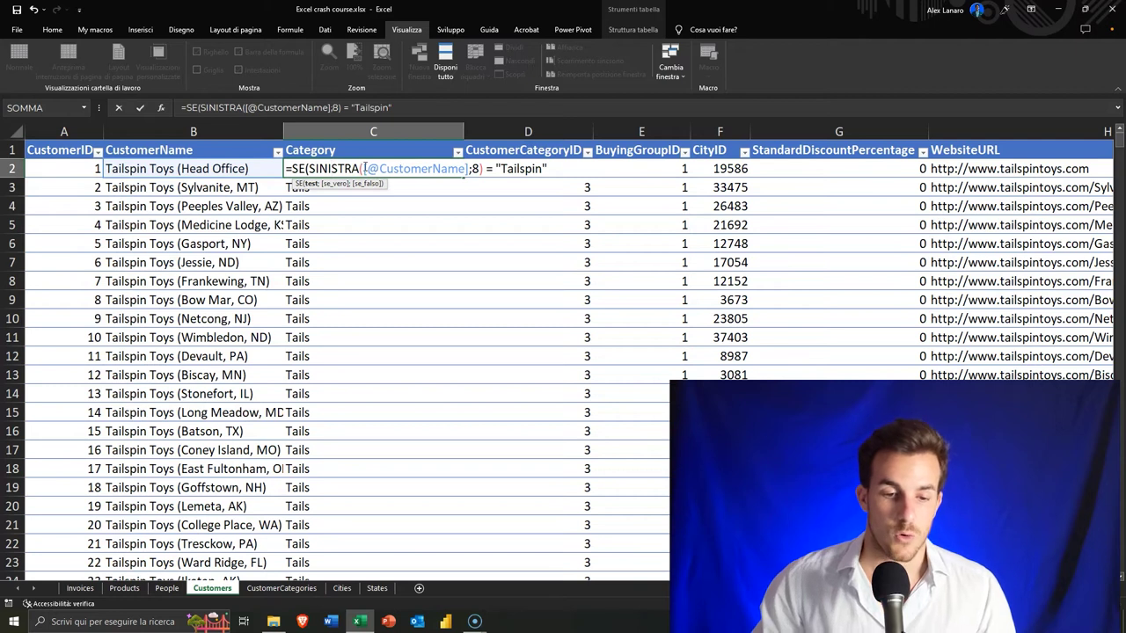
pyautogui.moveTo(364, 168); pyautogui.dragTo(471, 168)
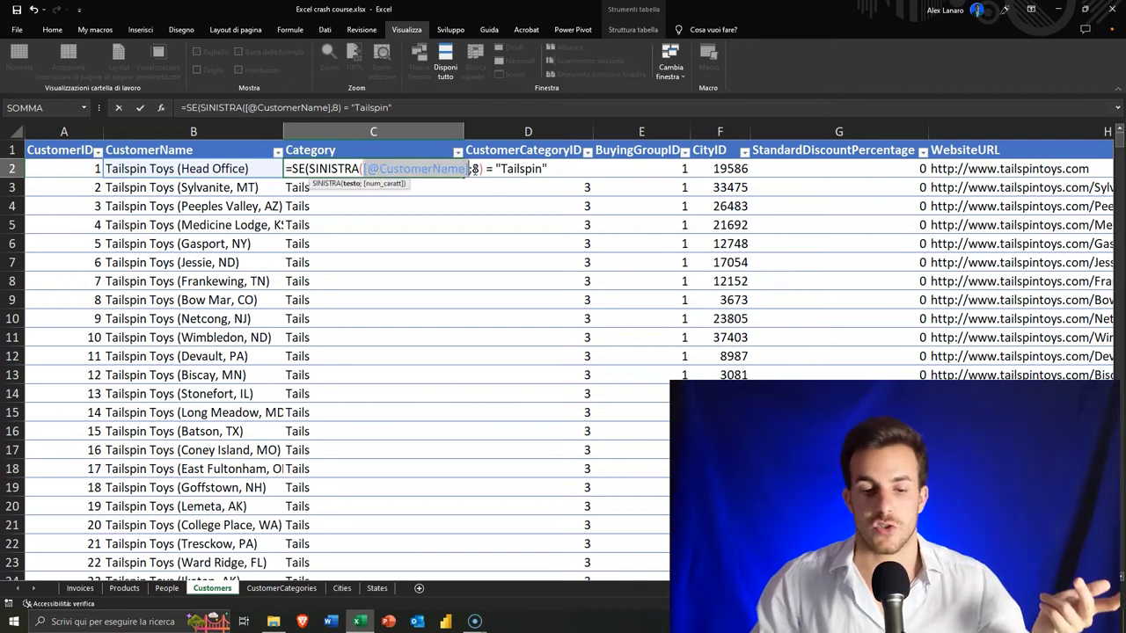
pyautogui.click(476, 168)
pyautogui.click(476, 168)
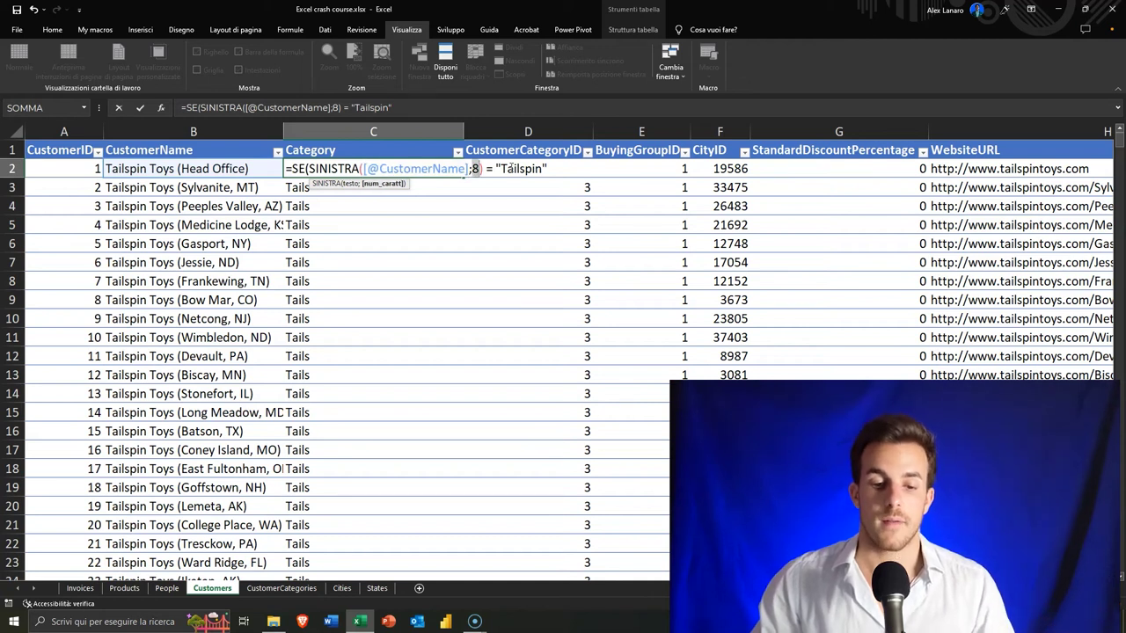
pyautogui.moveTo(502, 168); pyautogui.dragTo(553, 168)
pyautogui.click(552, 168)
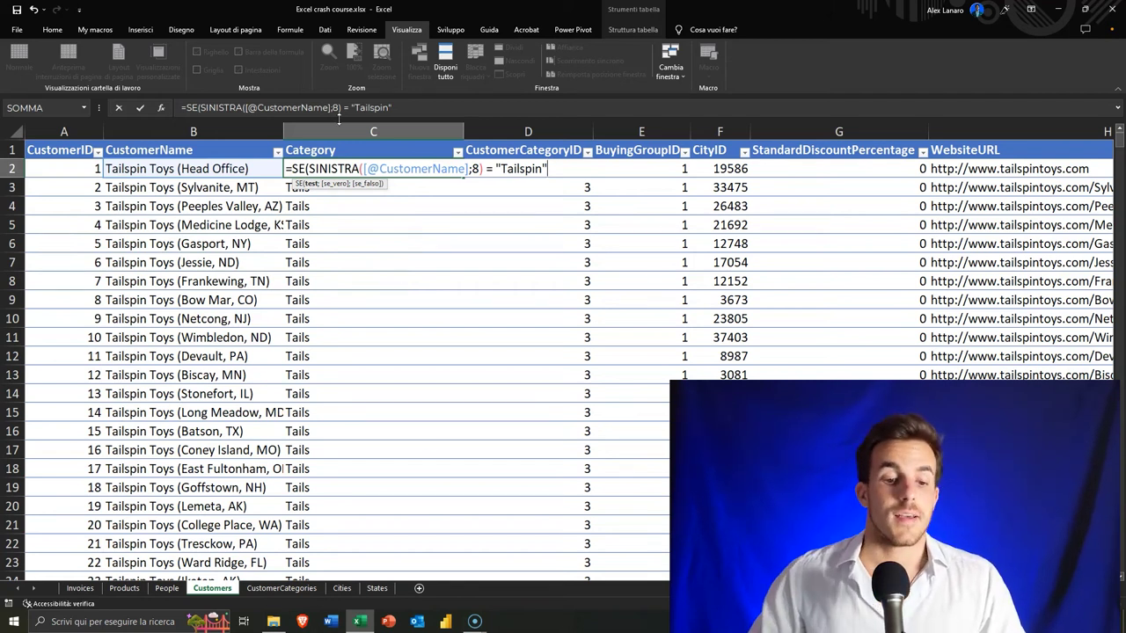
pyautogui.doubleClick(309, 168)
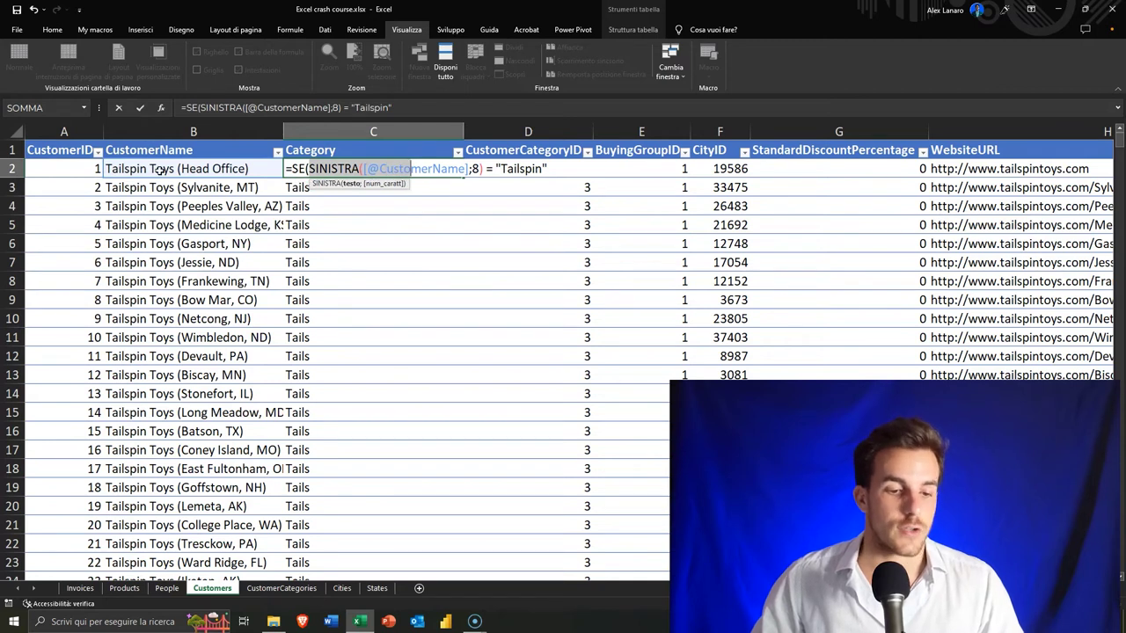
pyautogui.moveTo(502, 168); pyautogui.dragTo(556, 168)
pyautogui.click(556, 168)
pyautogui.write(';8) = "')
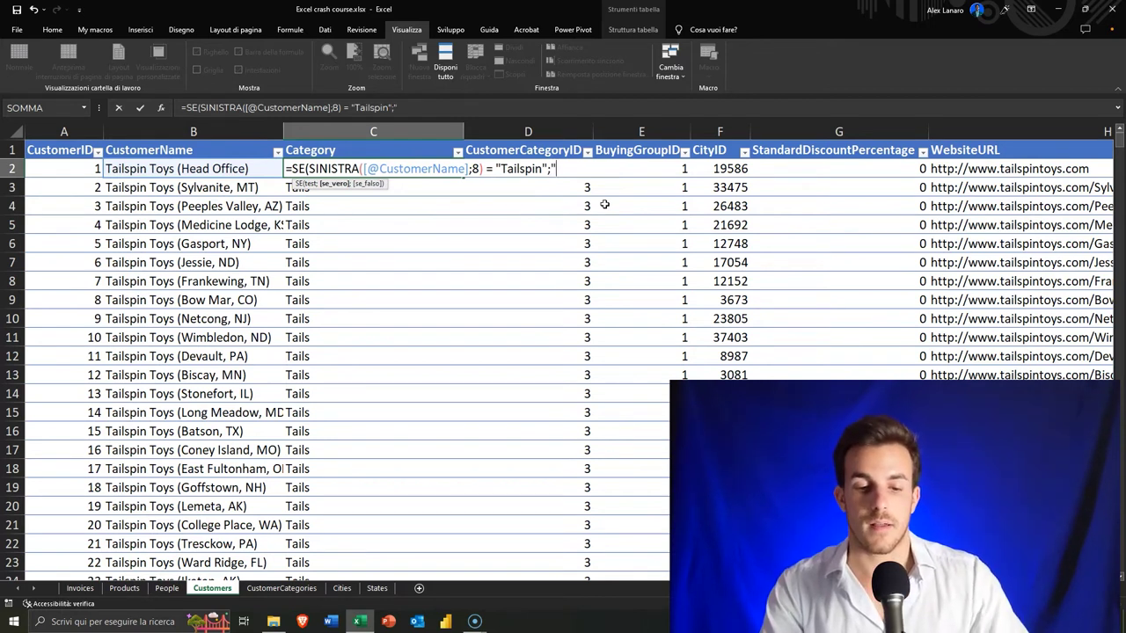
pyautogui.write('Tail')
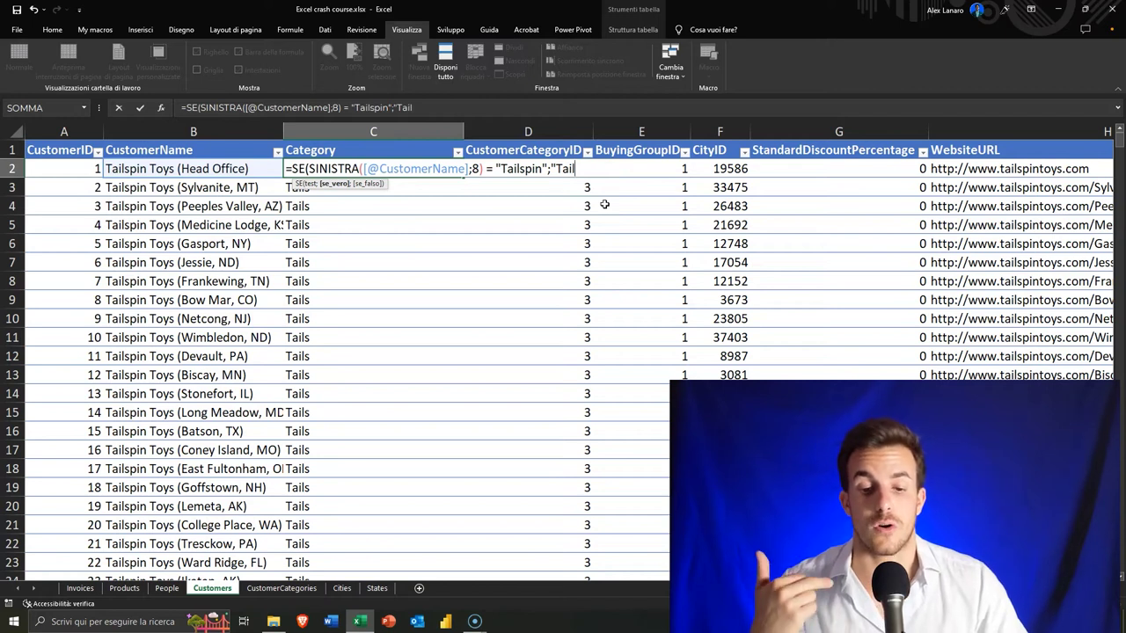
pyautogui.write('spin T')
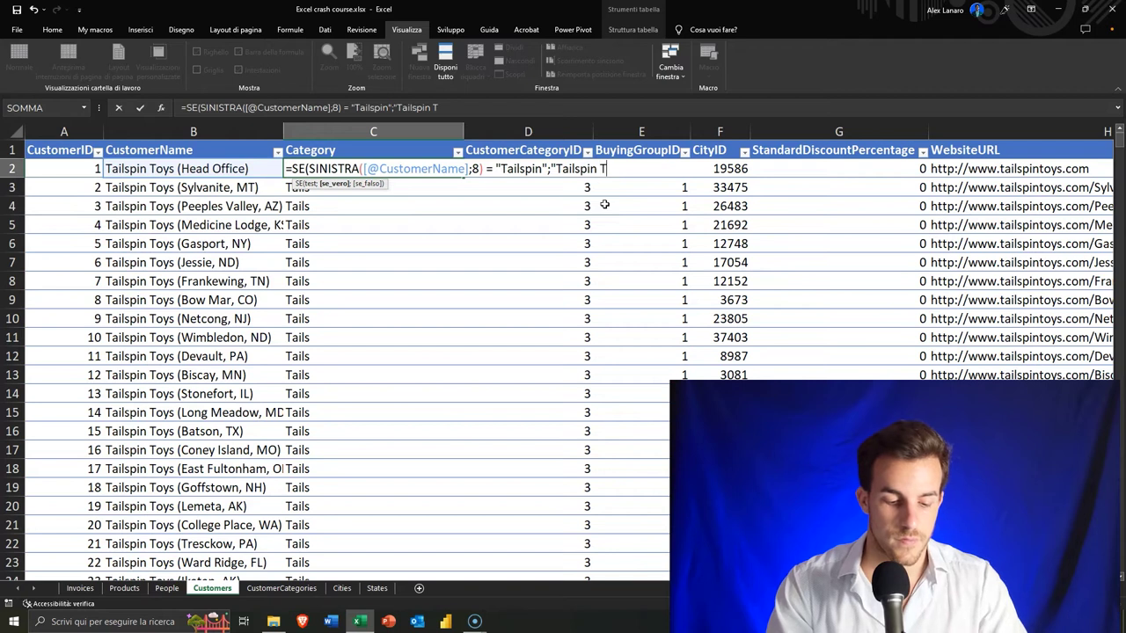
pyautogui.write('";"No")')
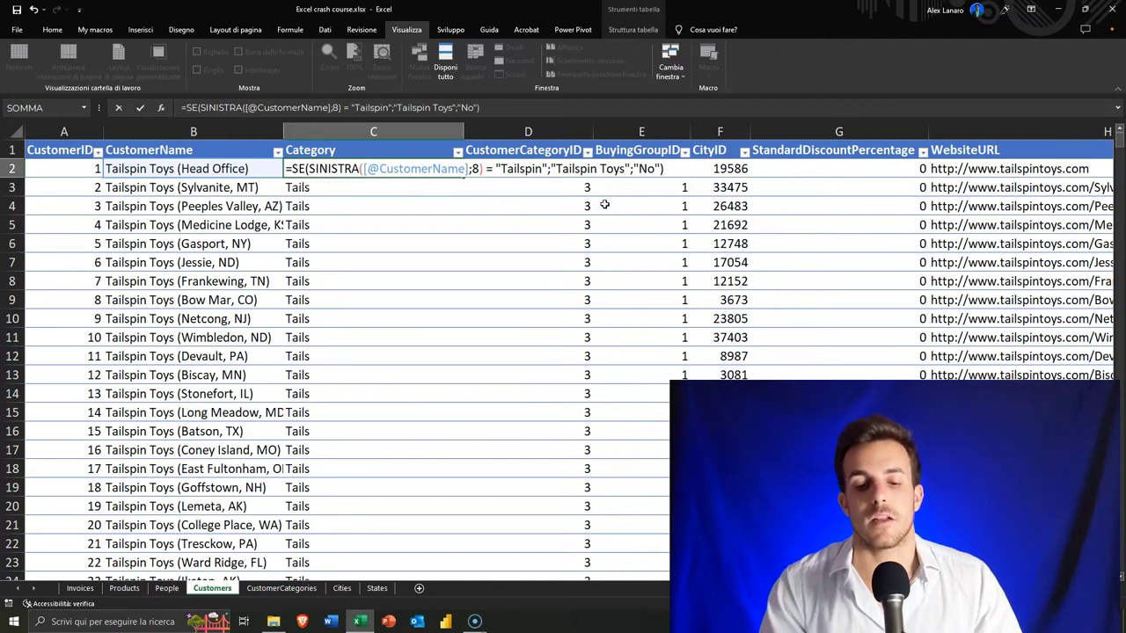
pyautogui.press('Return')
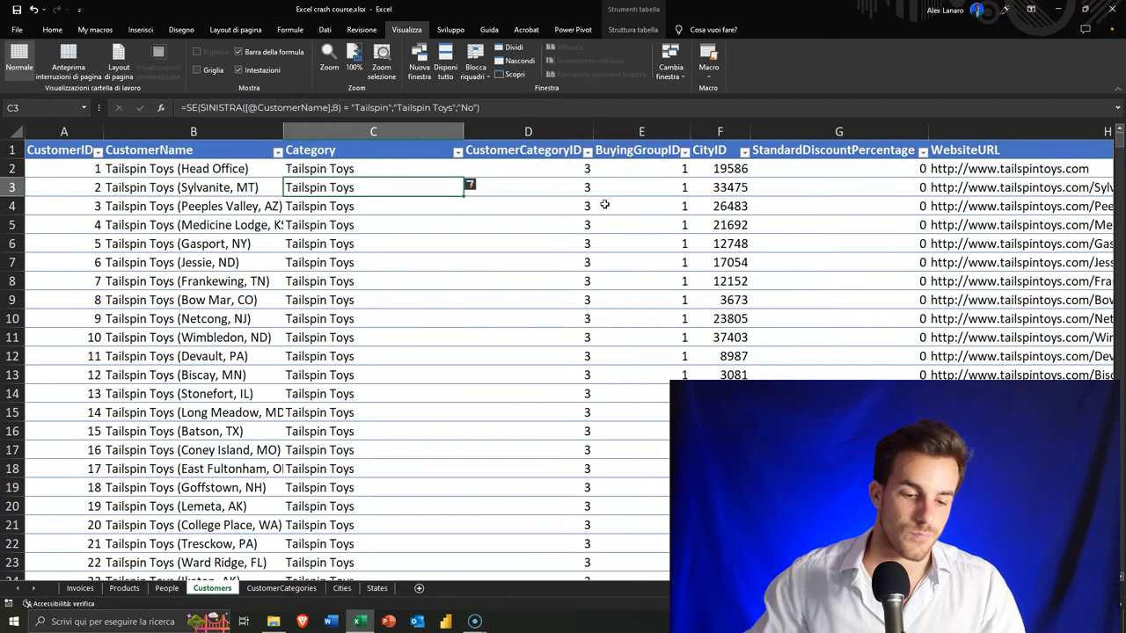
# Review the C2 formula's "Tailspin" comparison and commit it unchanged
pyautogui.click(330, 166)
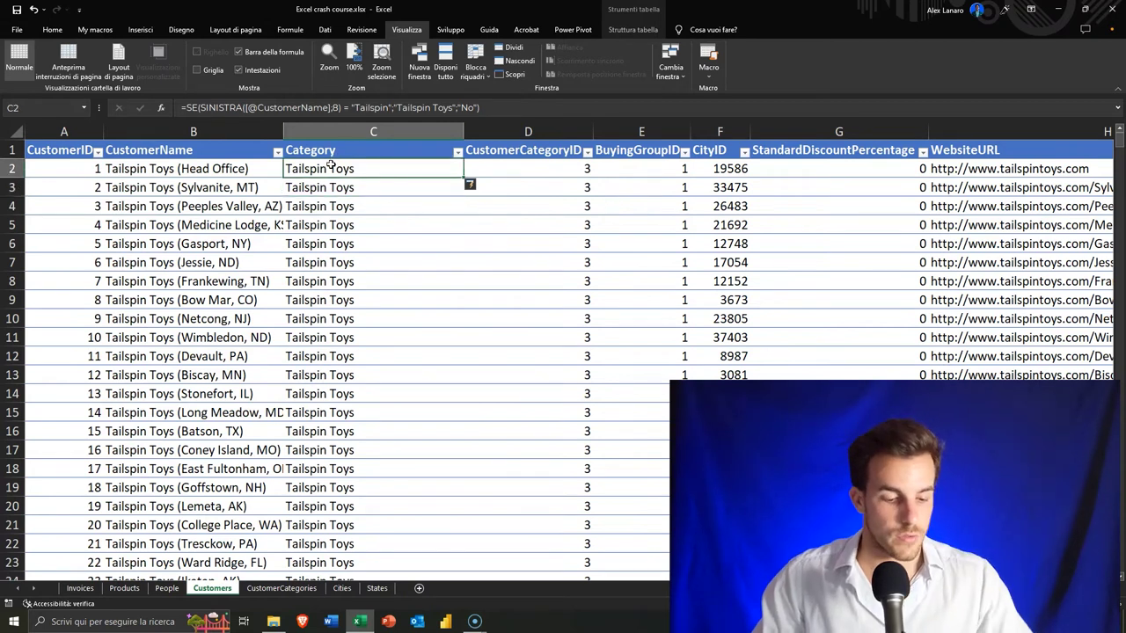
pyautogui.doubleClick(332, 166)
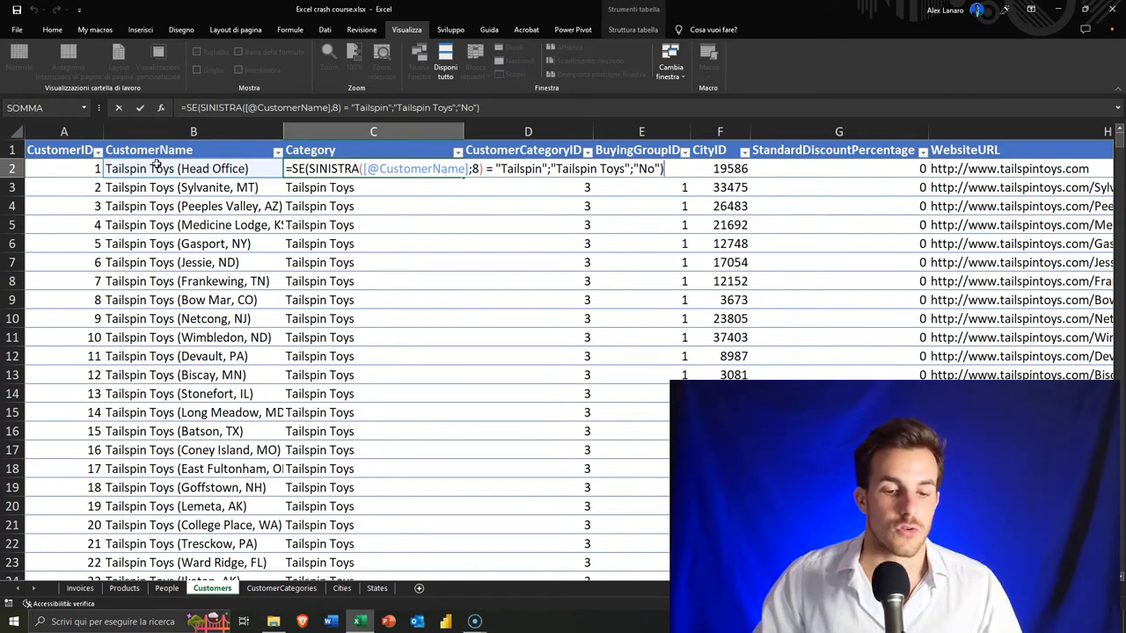
pyautogui.doubleClick(525, 169)
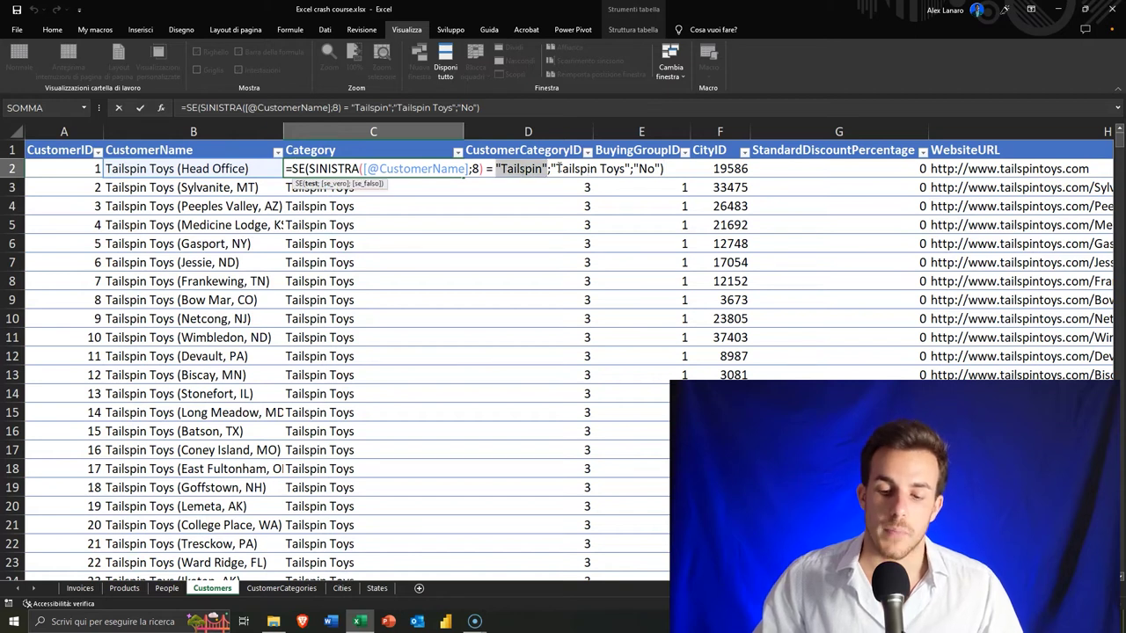
pyautogui.hotkey('ctrl', 'Return')
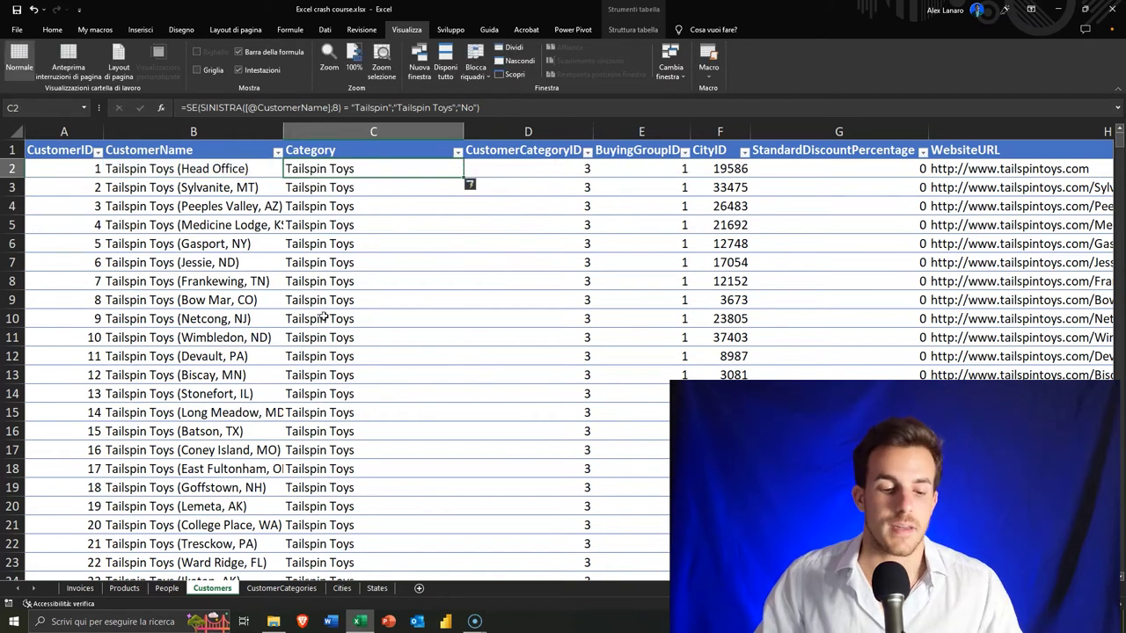
# Check that Wingtip Toys and individual customers further down show No
pyautogui.scroll(-8, 323, 317)
pyautogui.scroll(-9, 324, 317)
pyautogui.scroll(-19, 326, 319)
pyautogui.scroll(-20, 327, 320)
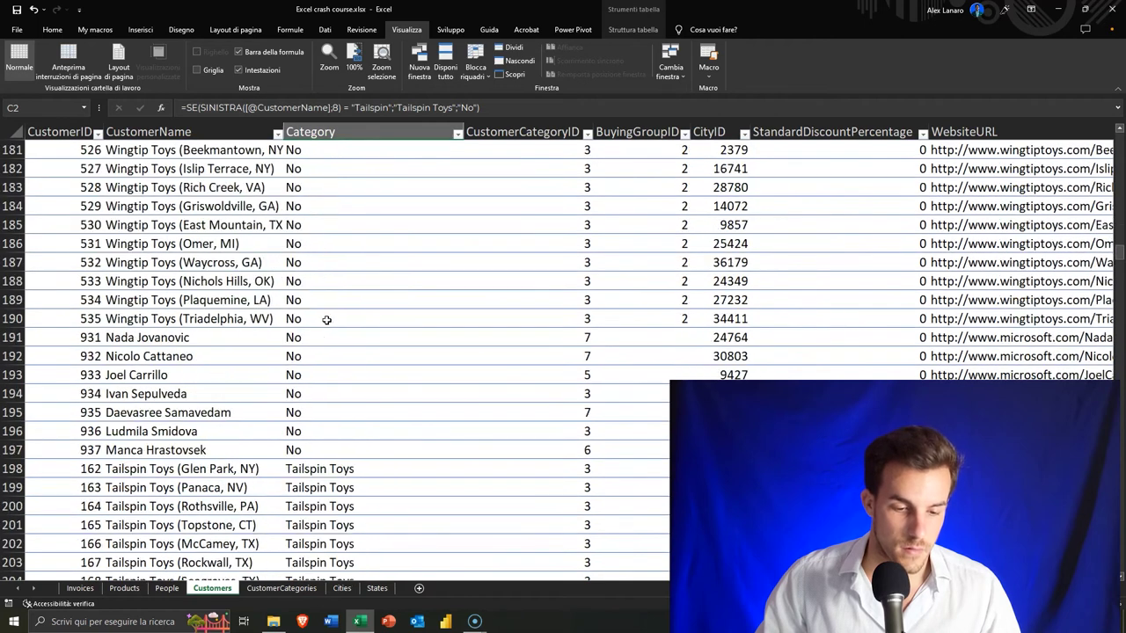
pyautogui.click(133, 322)
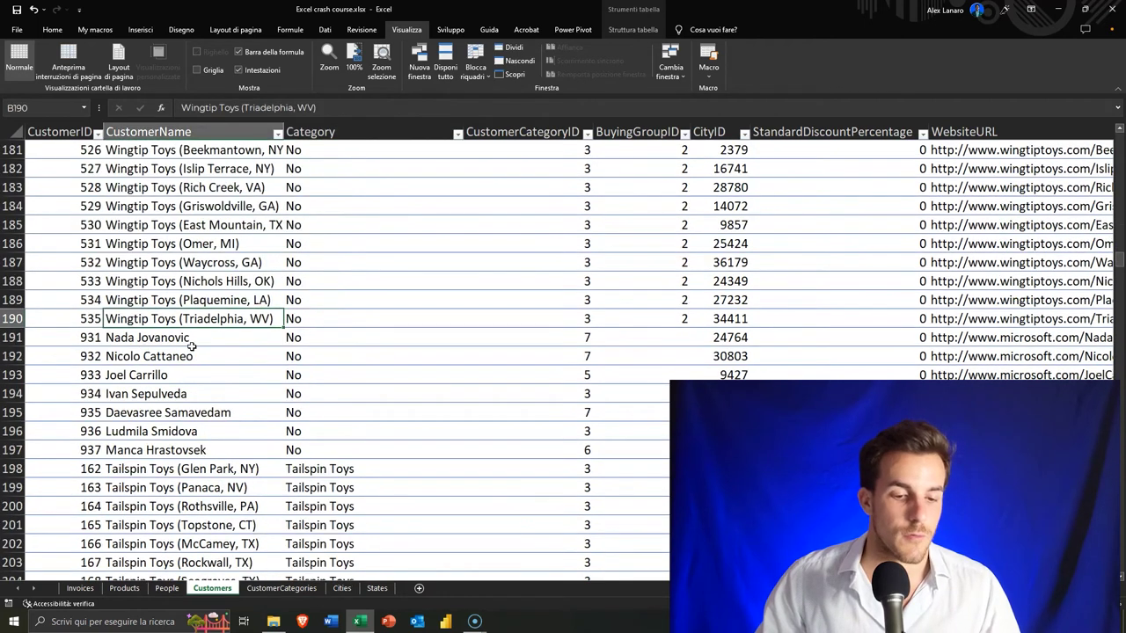
pyautogui.click(299, 319)
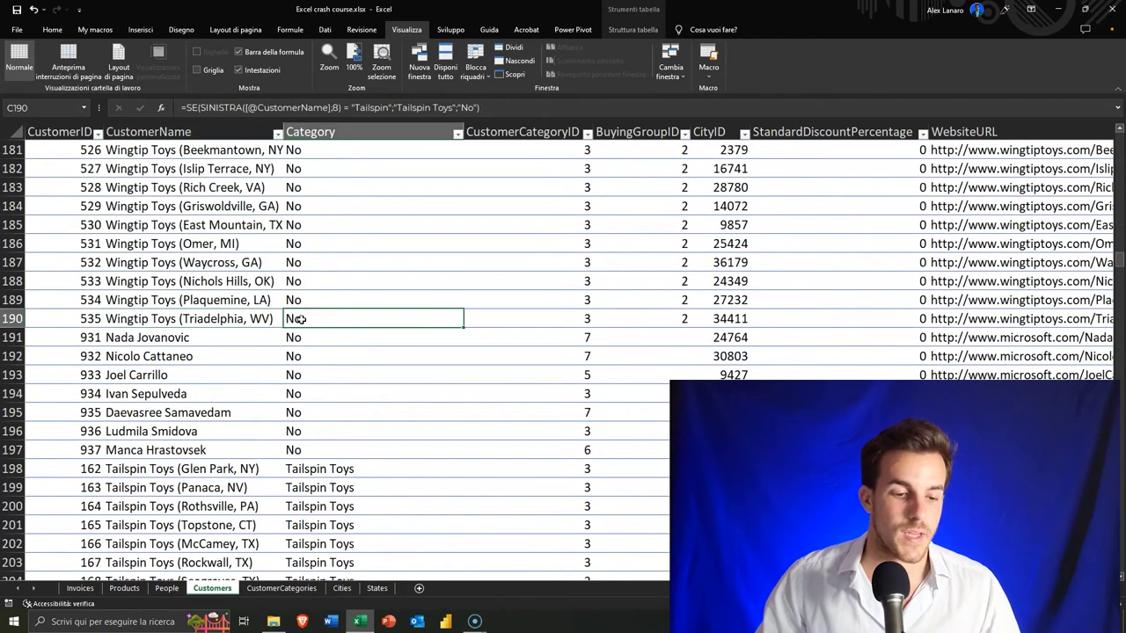
pyautogui.click(188, 333)
pyautogui.click(303, 338)
pyautogui.click(279, 391)
pyautogui.click(170, 378)
# Return to the top and reopen the C2 formula for editing
pyautogui.scroll(17, 290, 352)
pyautogui.scroll(20, 317, 308)
pyautogui.scroll(10, 337, 264)
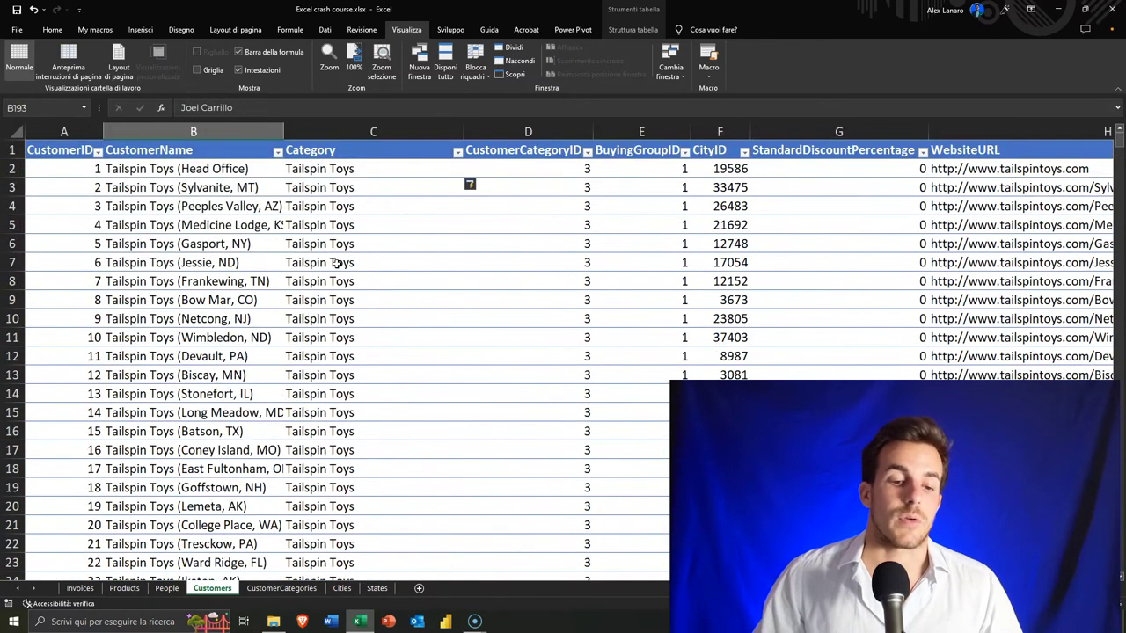
pyautogui.click(338, 168)
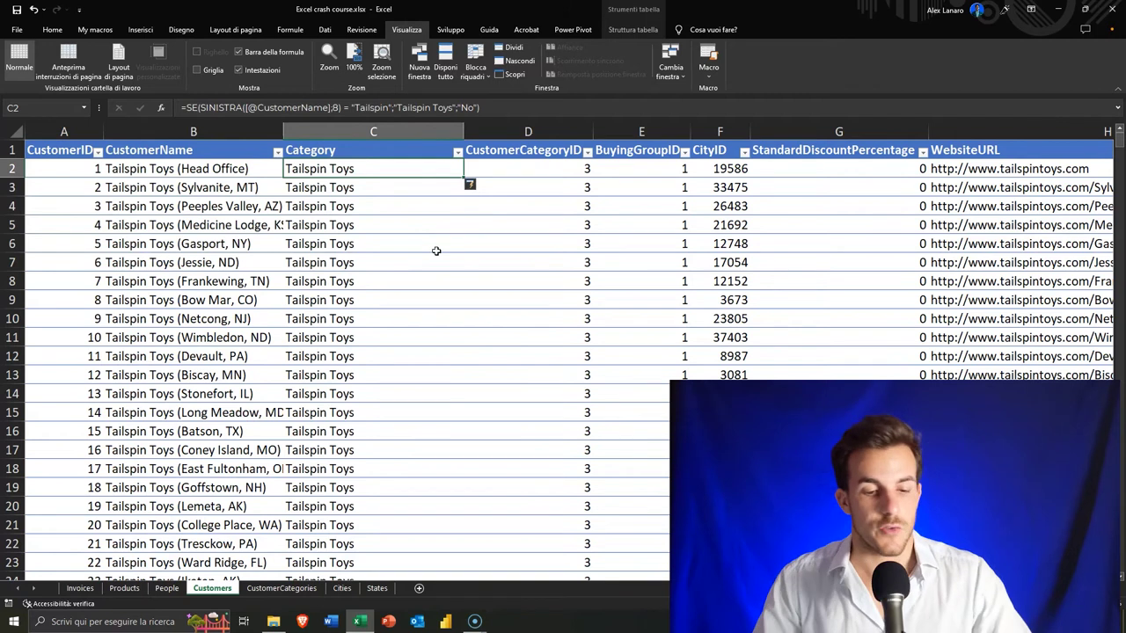
pyautogui.press('F2')
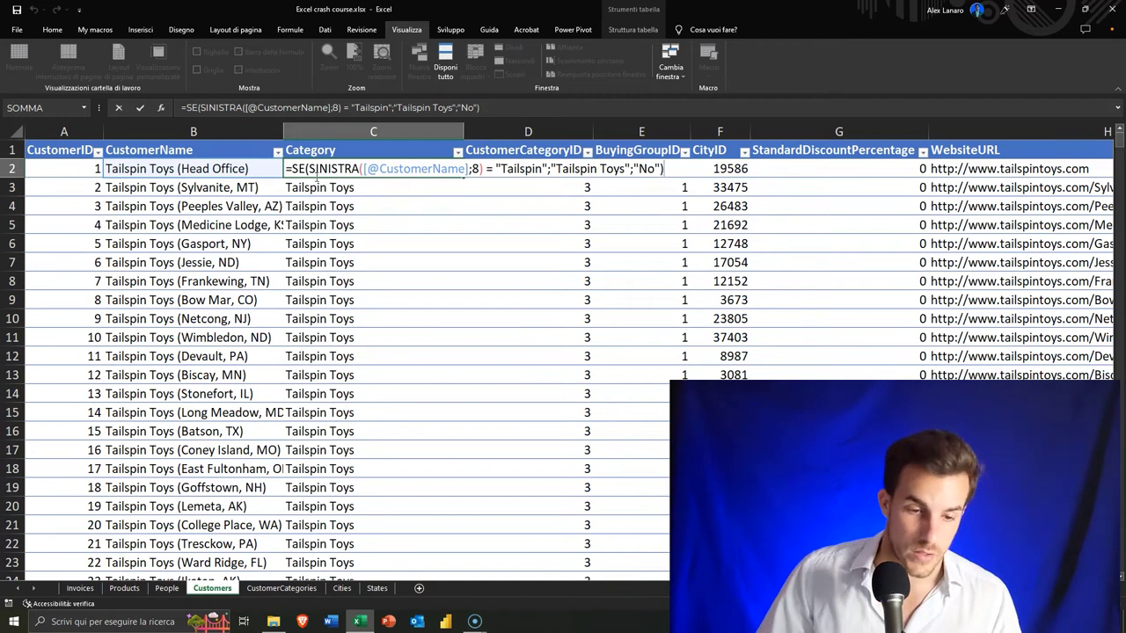
# Delete the ;"No") ending so the C2 formula stops after "Tailspin Toys";
pyautogui.click(464, 168)
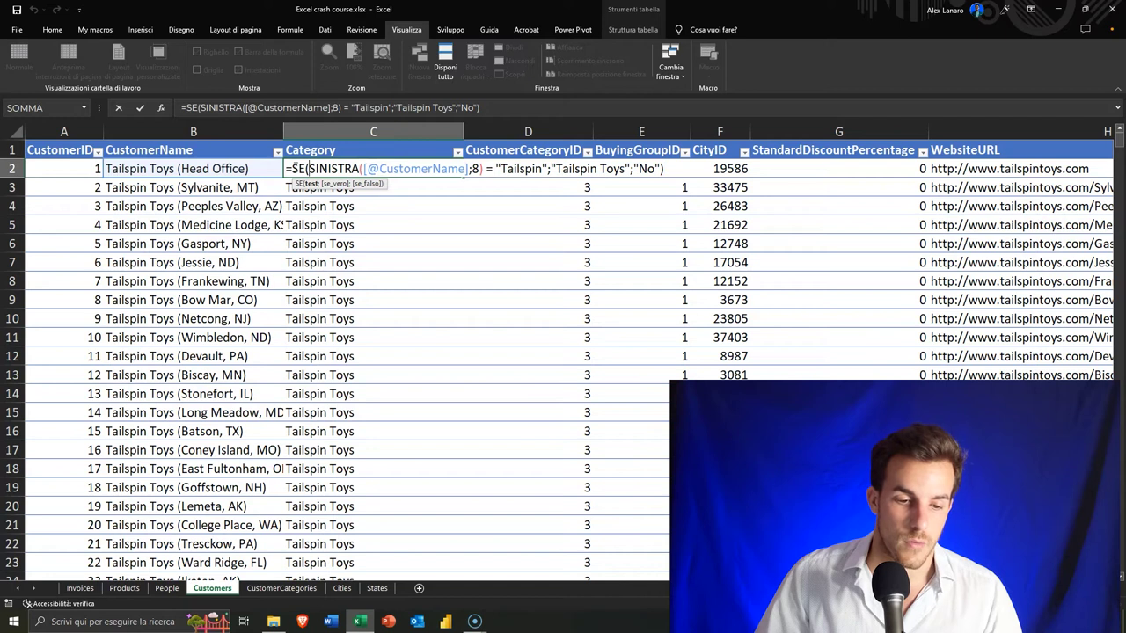
pyautogui.moveTo(289, 168); pyautogui.dragTo(479, 169)
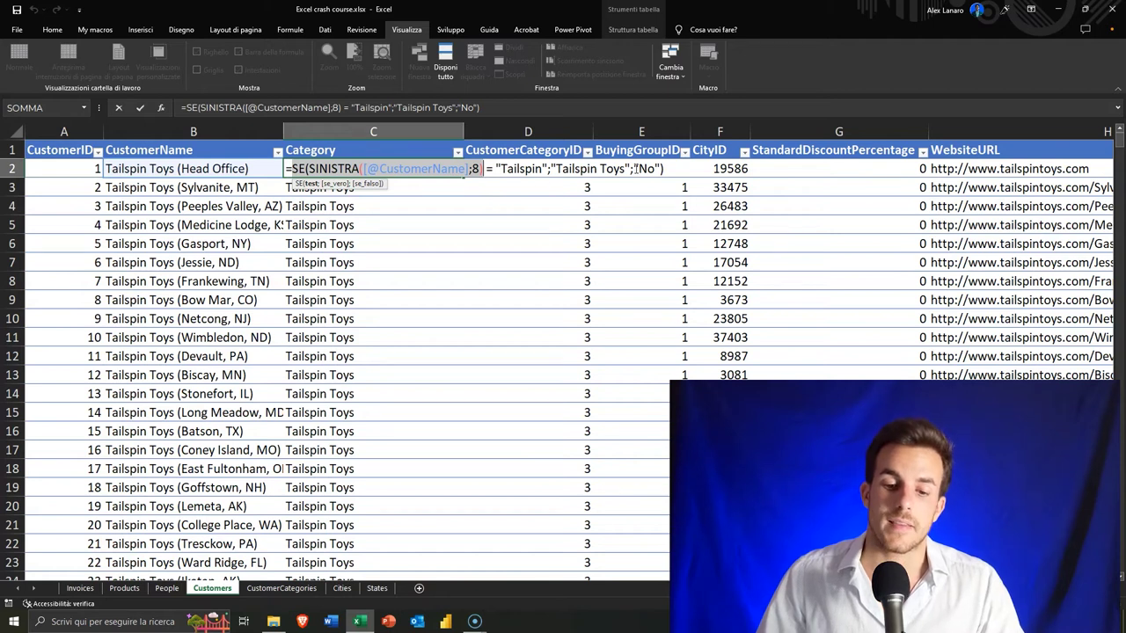
pyautogui.moveTo(634, 169); pyautogui.dragTo(664, 169)
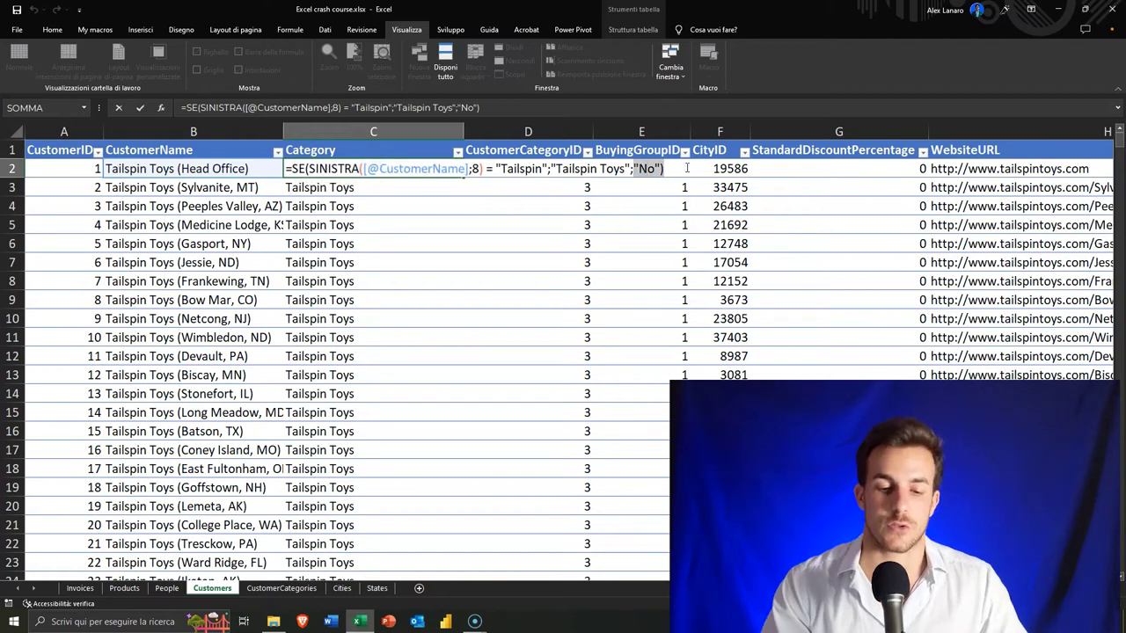
pyautogui.press('BackSpace')
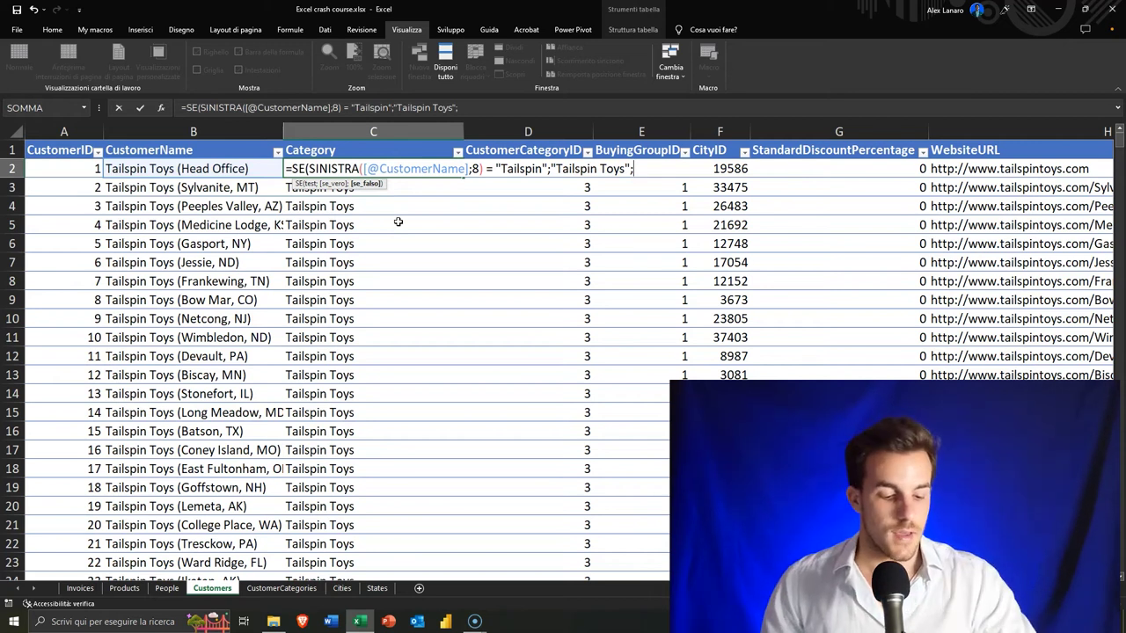
pyautogui.write('SE(SINISTRA([@CustomerName];8)')
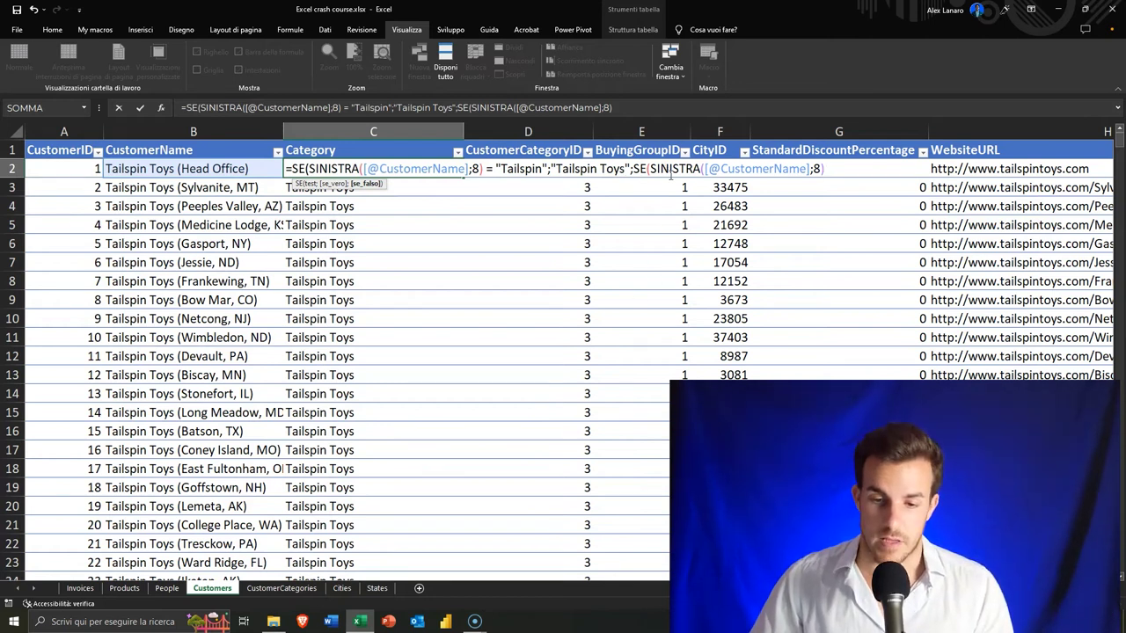
pyautogui.scroll(-3, 181, 356)
pyautogui.scroll(-10, 181, 356)
pyautogui.scroll(-13, 180, 352)
pyautogui.scroll(-7, 181, 352)
pyautogui.scroll(-13, 181, 352)
pyautogui.scroll(-10, 182, 351)
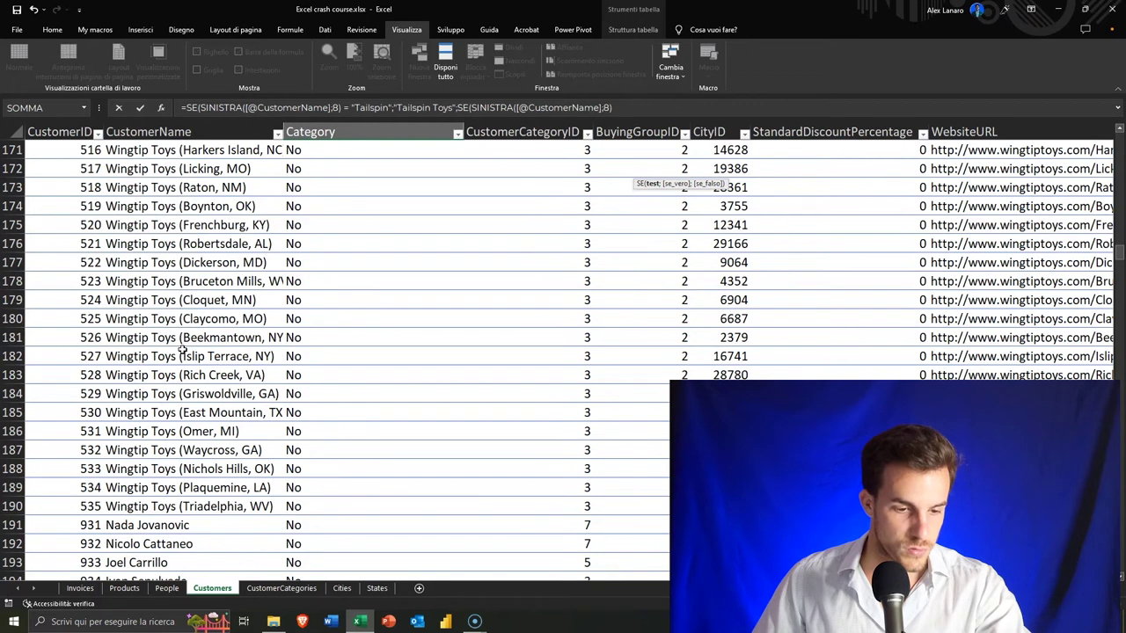
pyautogui.scroll(13, 182, 352)
pyautogui.scroll(20, 220, 343)
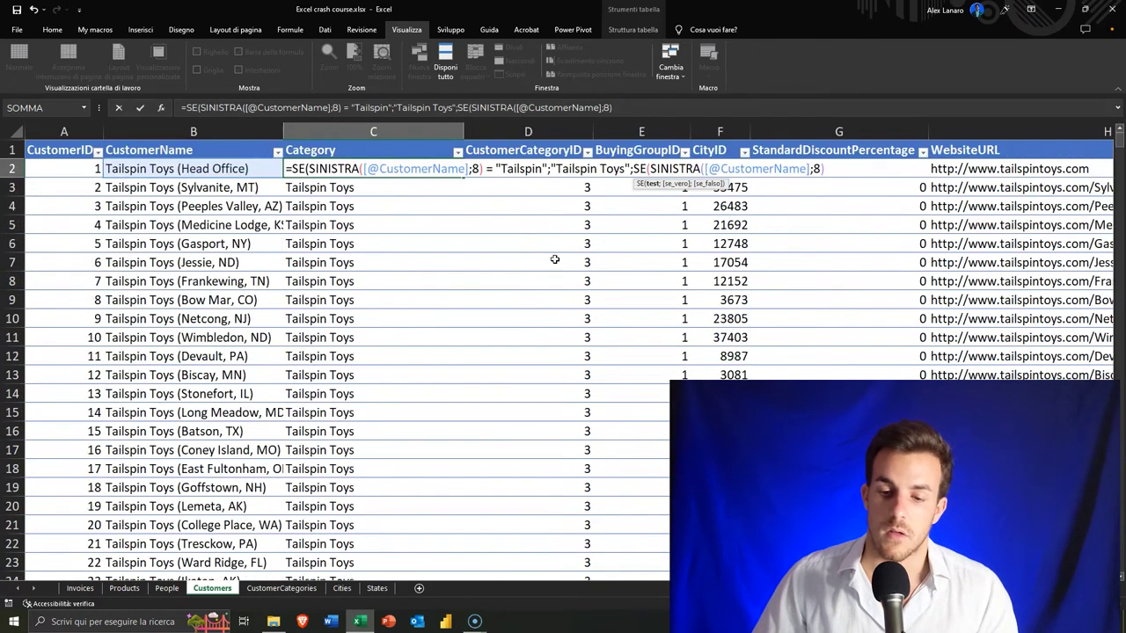
pyautogui.press('BackSpace')
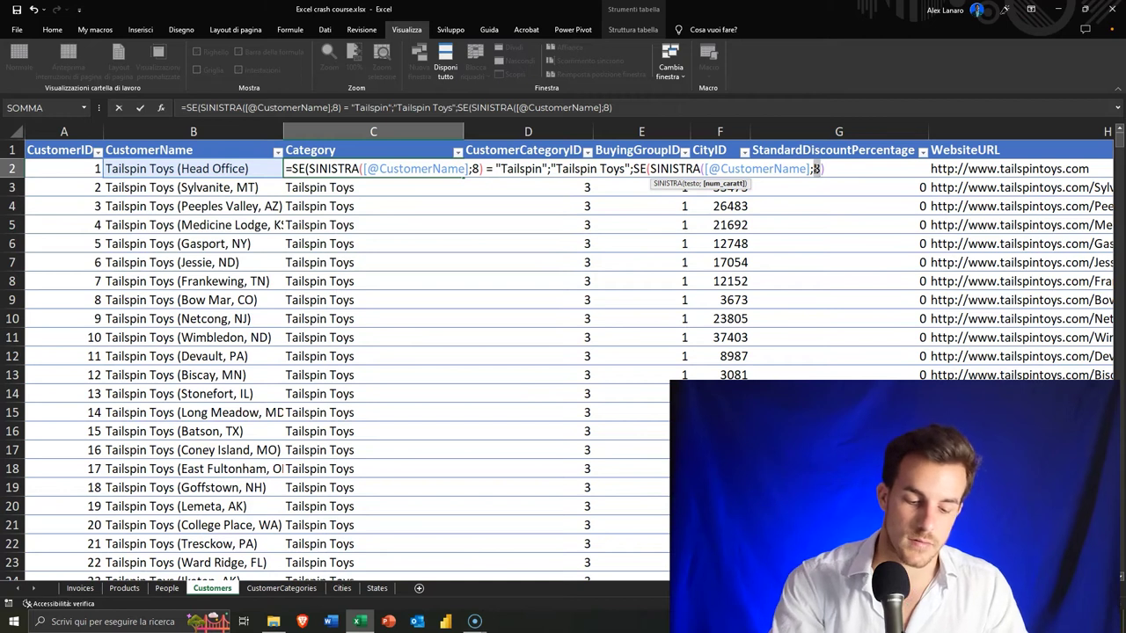
pyautogui.write('7) ="Wingtip')
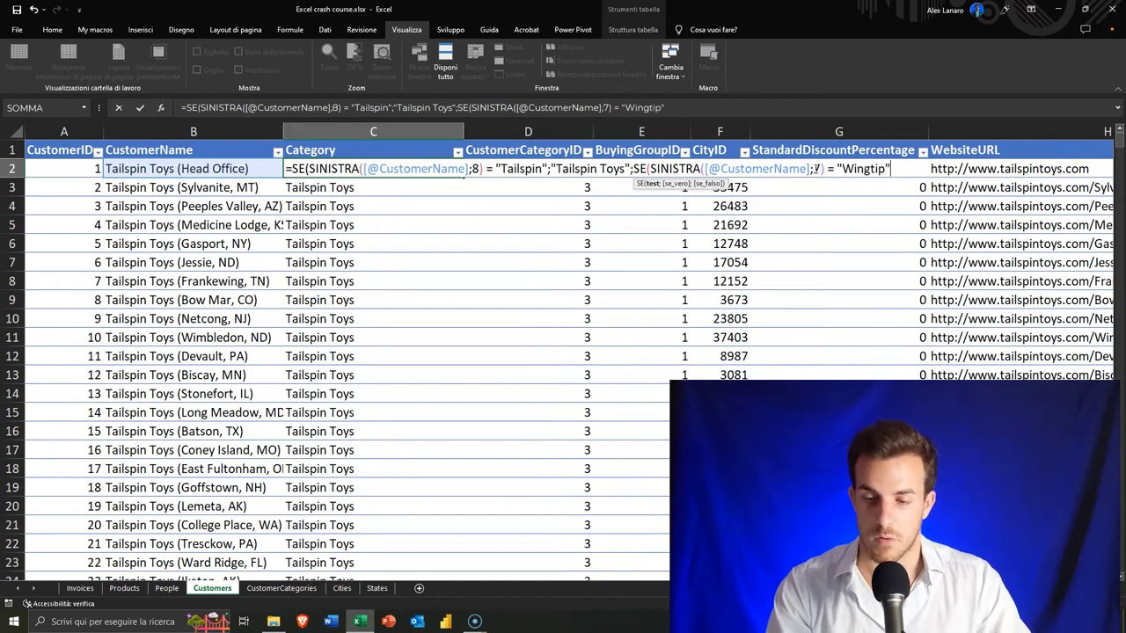
pyautogui.write(';')
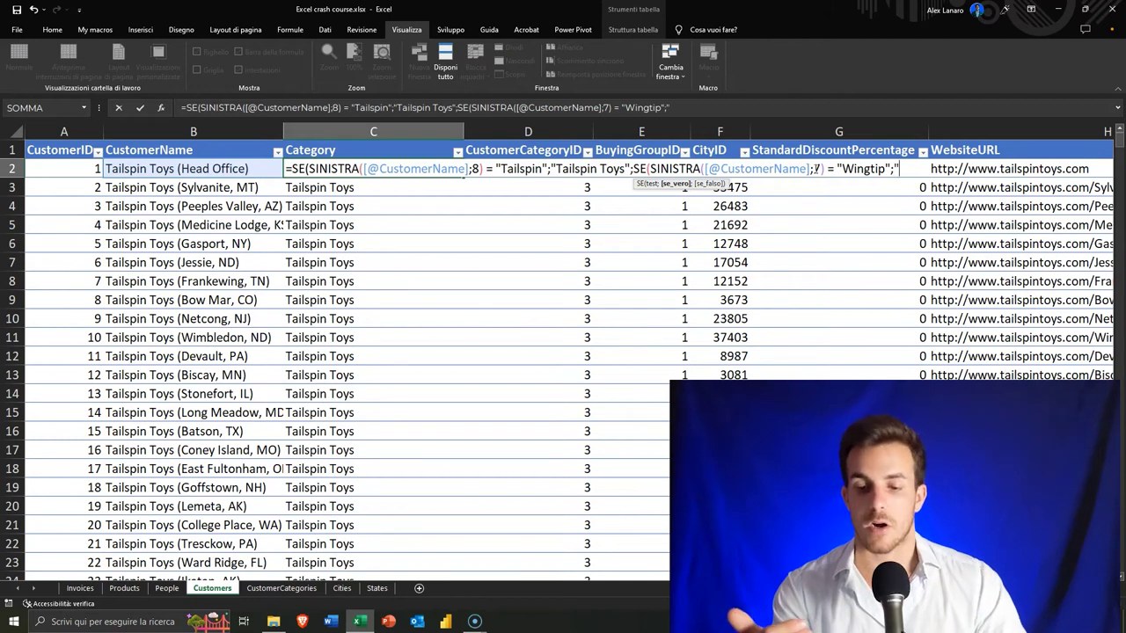
pyautogui.write('"Wingtip Toys')
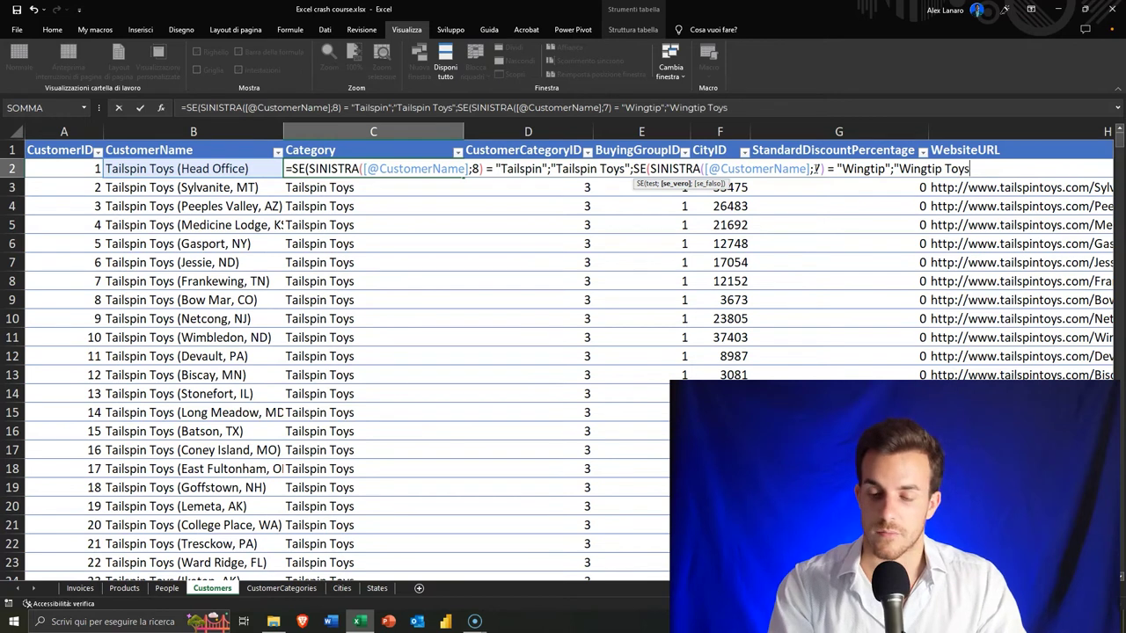
pyautogui.write('";')
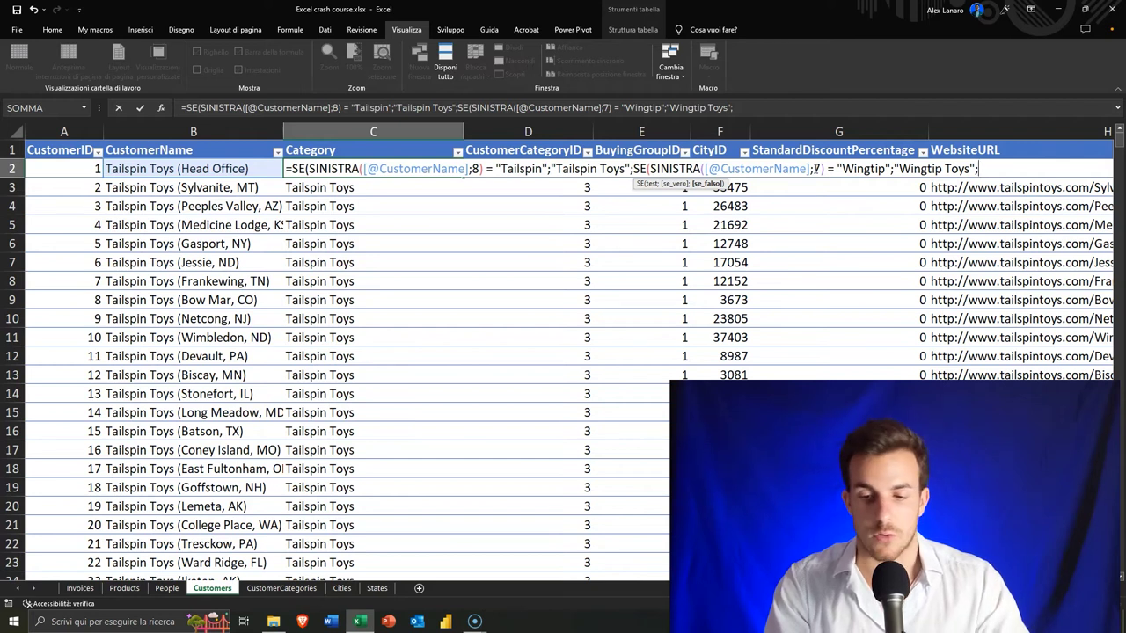
pyautogui.write('"T')
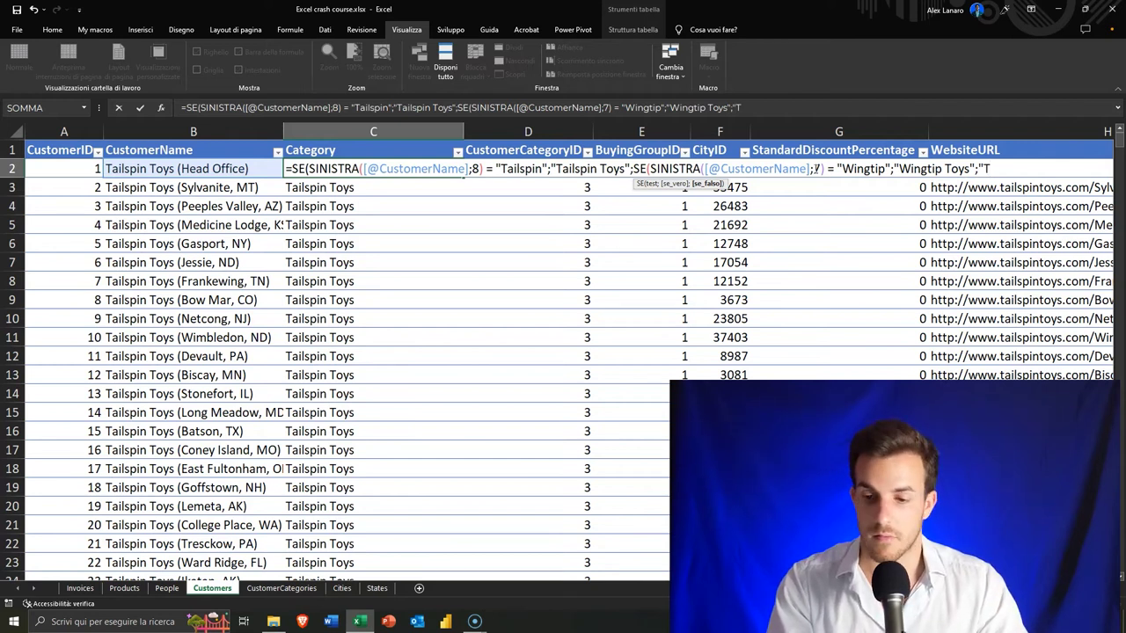
pyautogui.write('")')
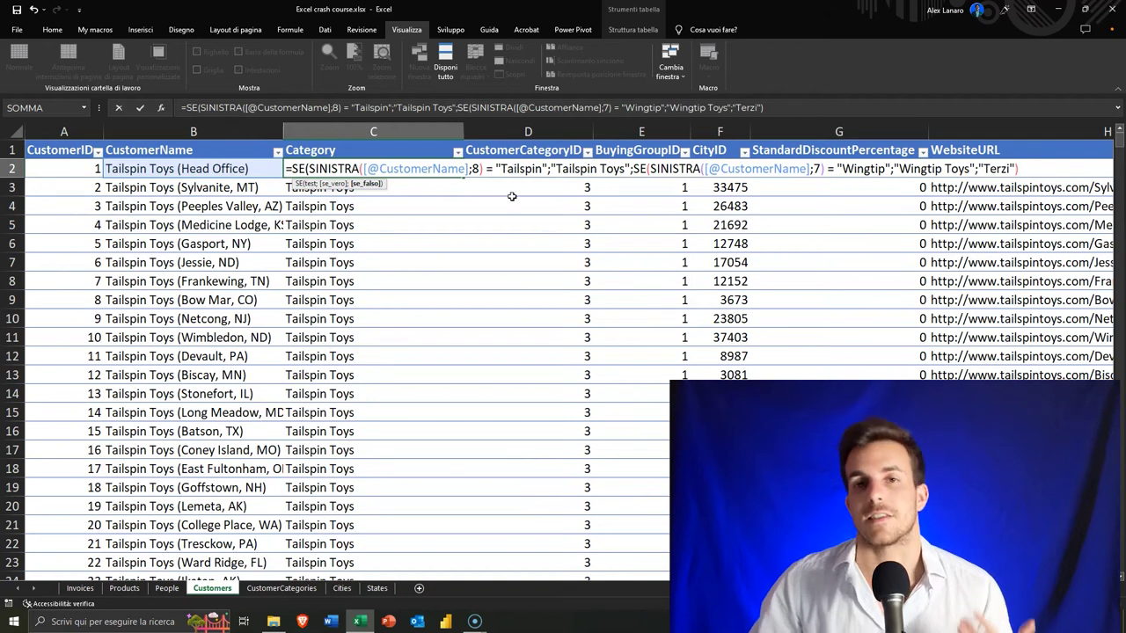
# Try to commit the nested formula and dismiss the missing-parenthesis warning
pyautogui.moveTo(560, 169); pyautogui.dragTo(623, 169)
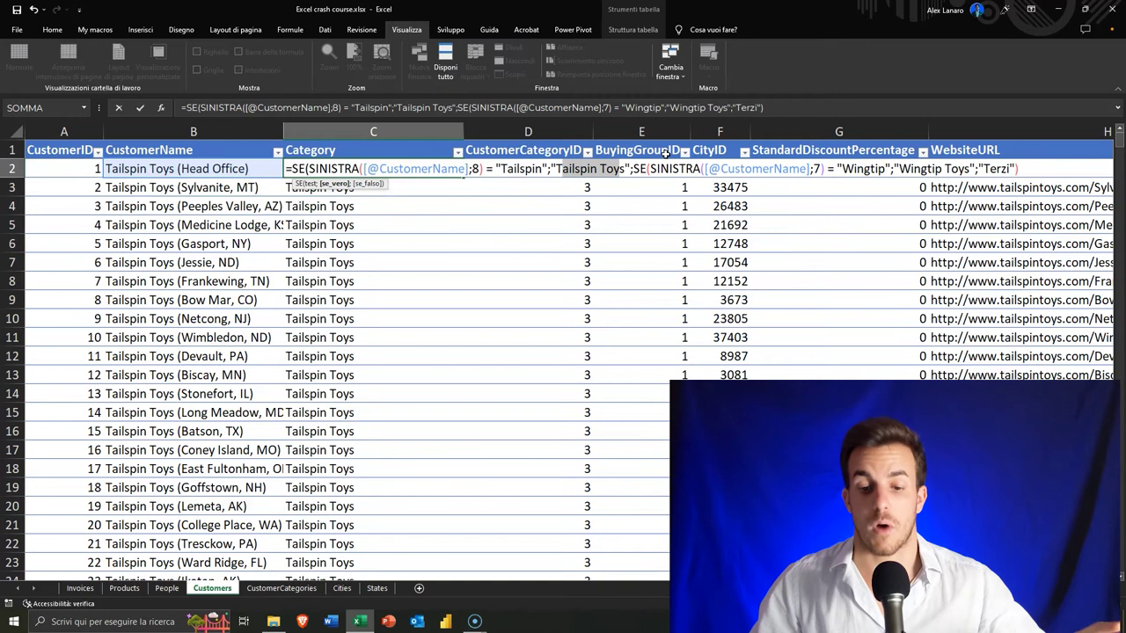
pyautogui.press('Return')
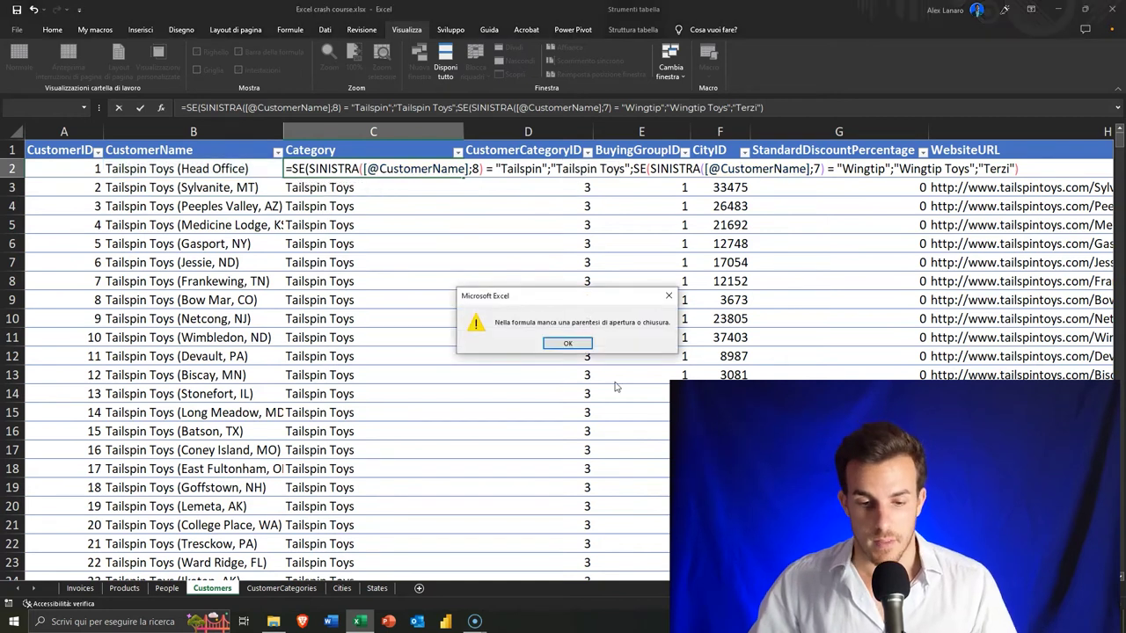
pyautogui.click(568, 343)
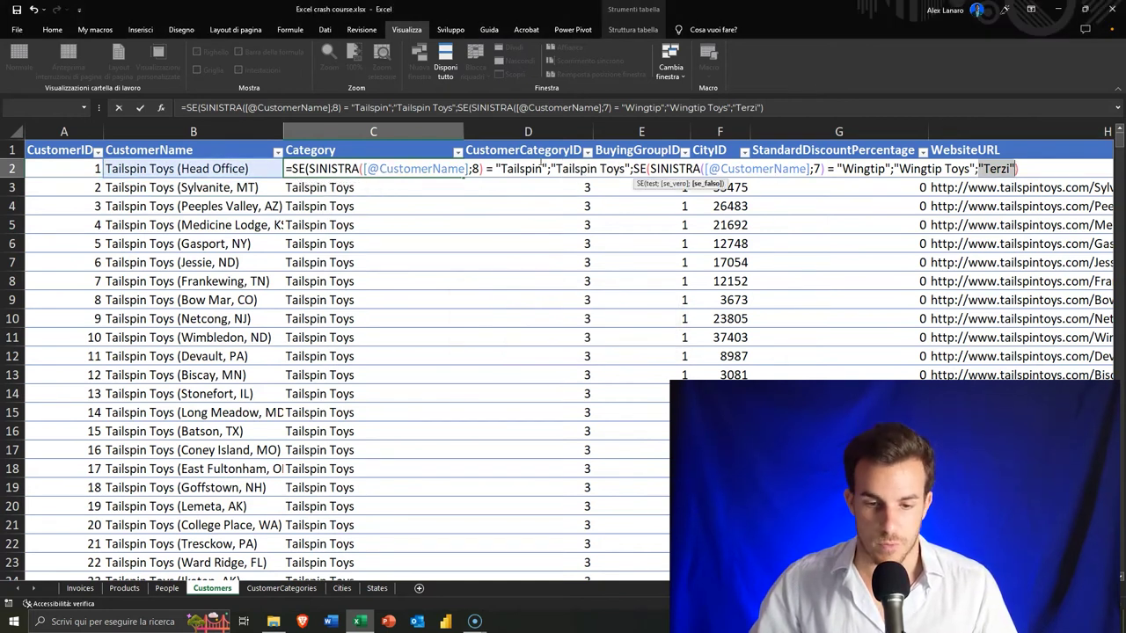
# Undo a stray column reference, add the closing parenthesis and apply the formula to the column
pyautogui.moveTo(633, 168); pyautogui.dragTo(674, 168)
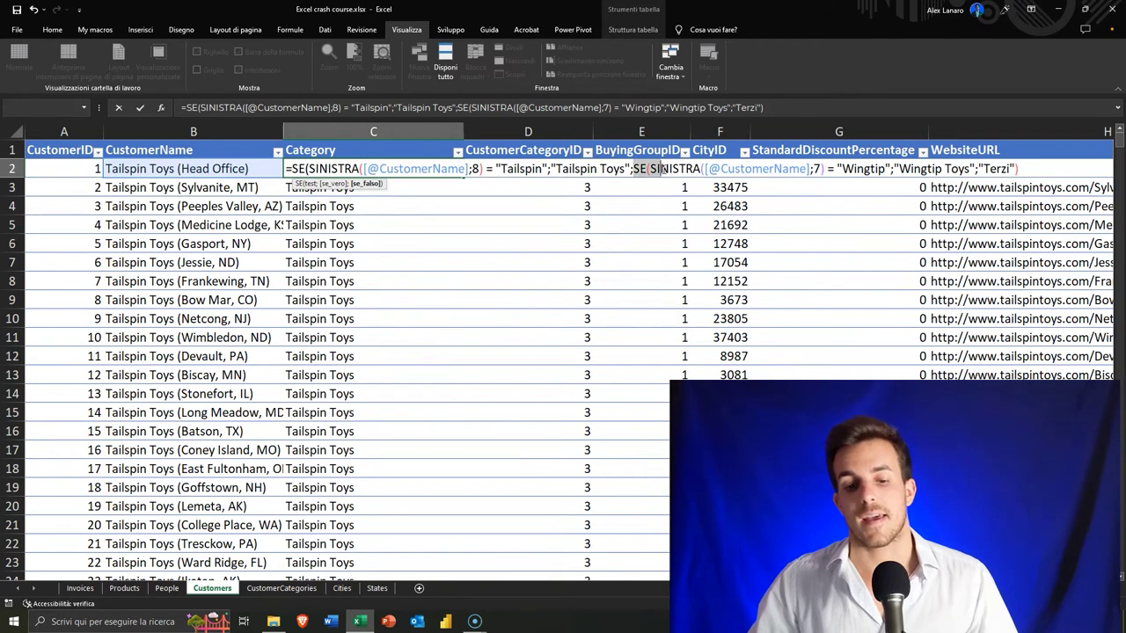
pyautogui.click(690, 170)
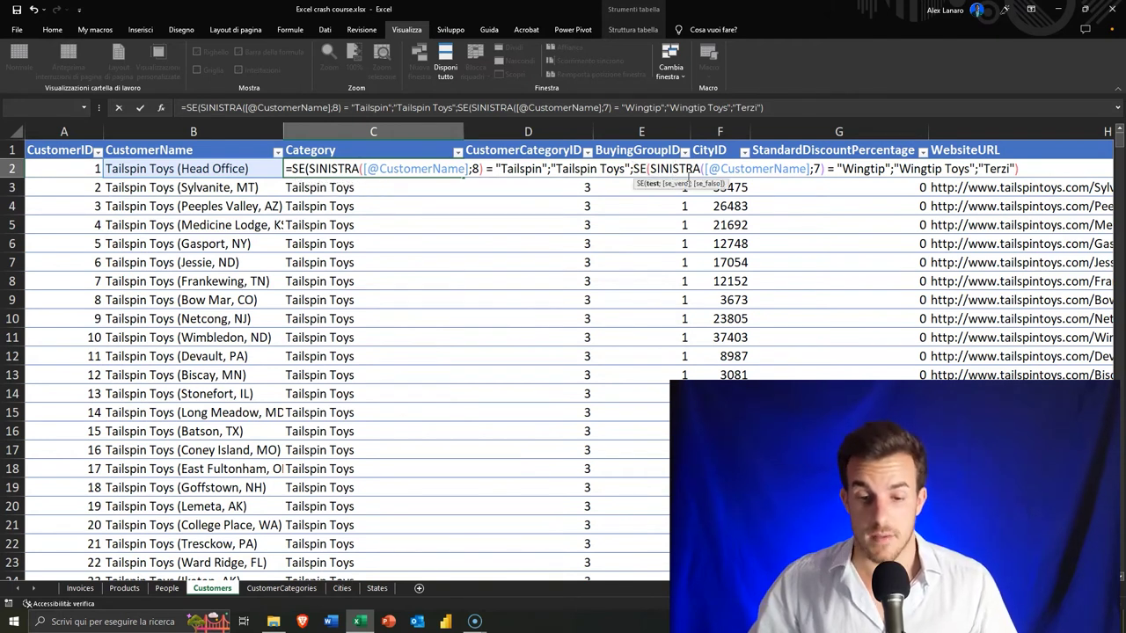
pyautogui.moveTo(652, 168); pyautogui.dragTo(824, 168)
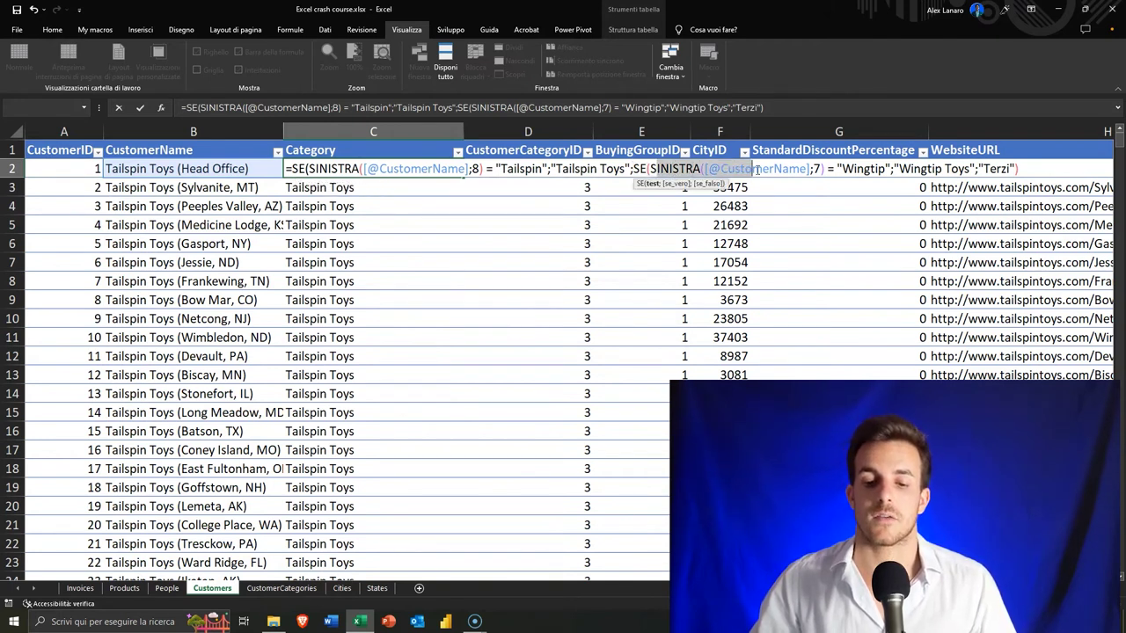
pyautogui.doubleClick(859, 169)
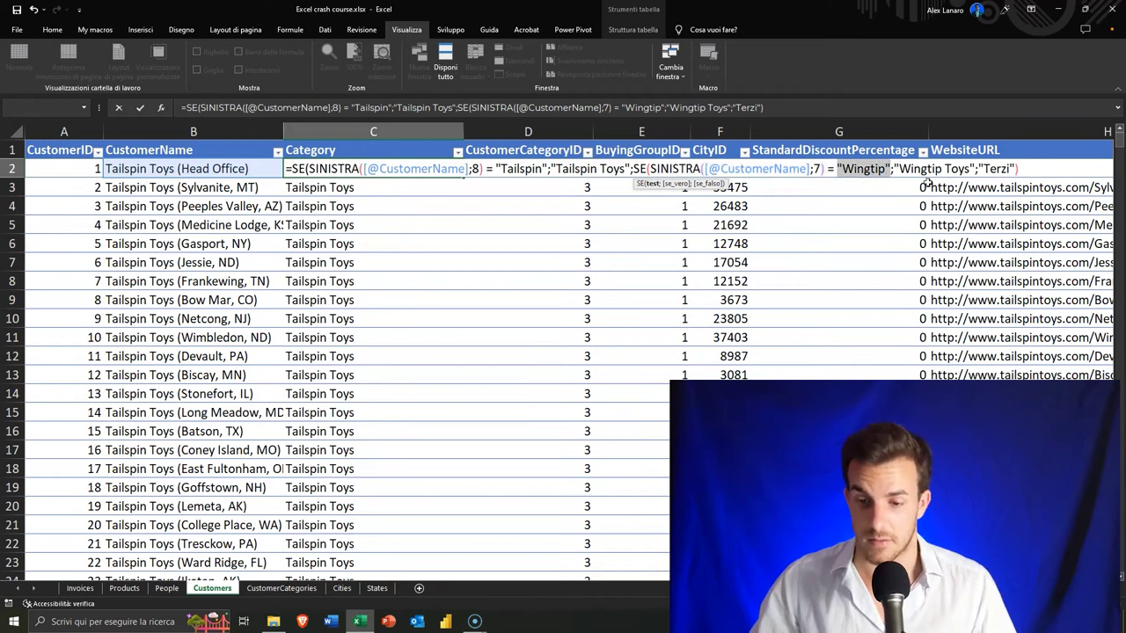
pyautogui.click(903, 151)
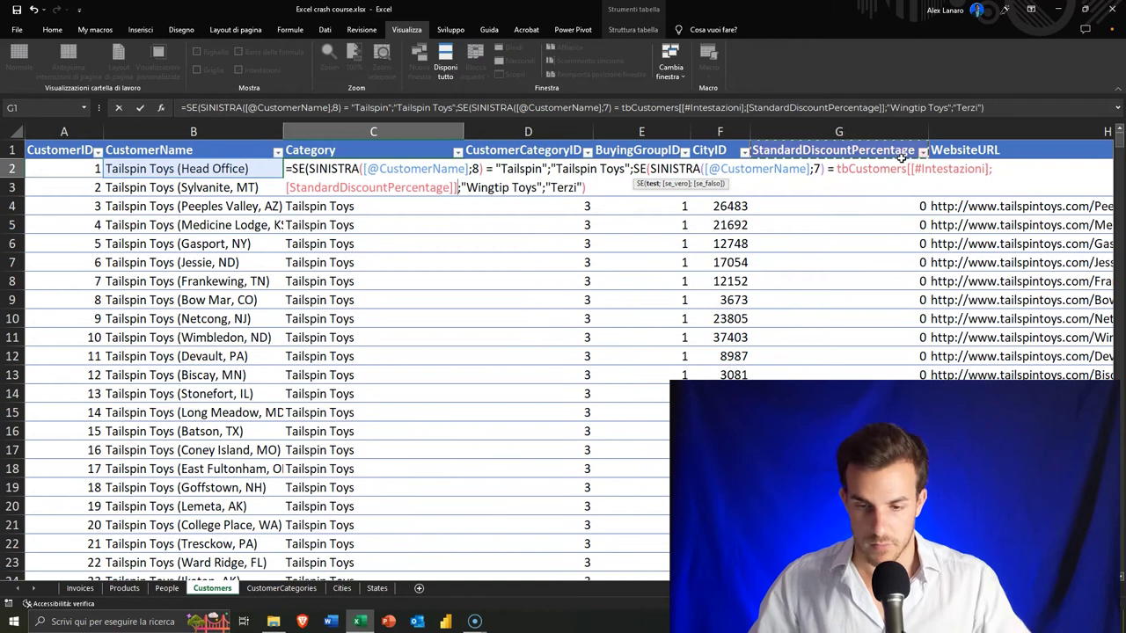
pyautogui.hotkey('ctrl', 'z')
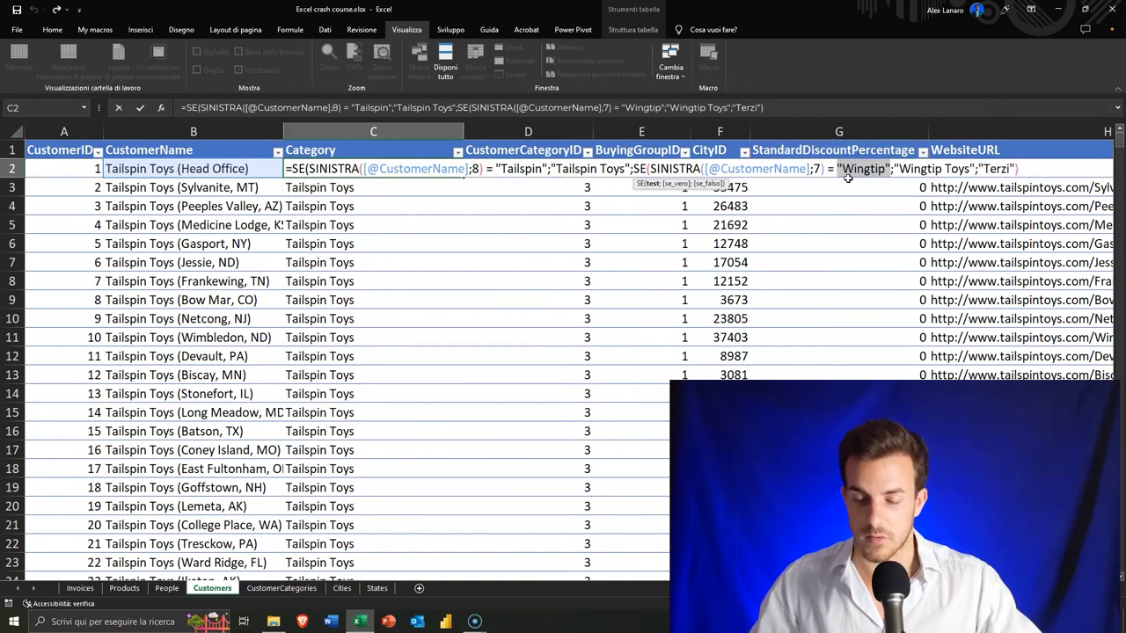
pyautogui.click(860, 169)
pyautogui.moveTo(918, 169); pyautogui.dragTo(967, 169)
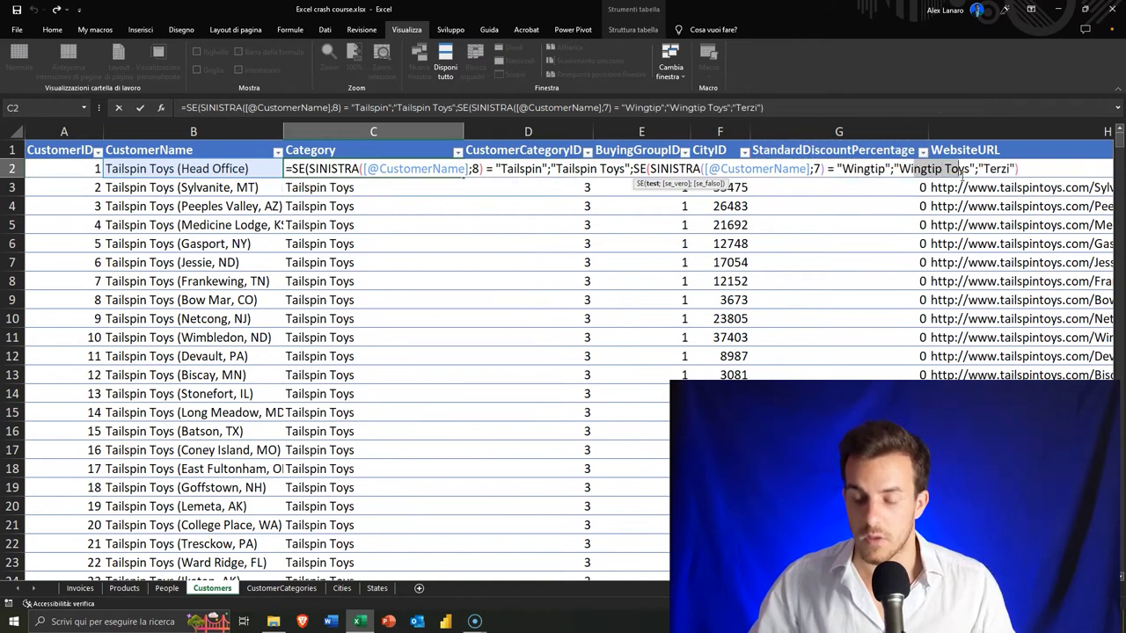
pyautogui.click(1020, 169)
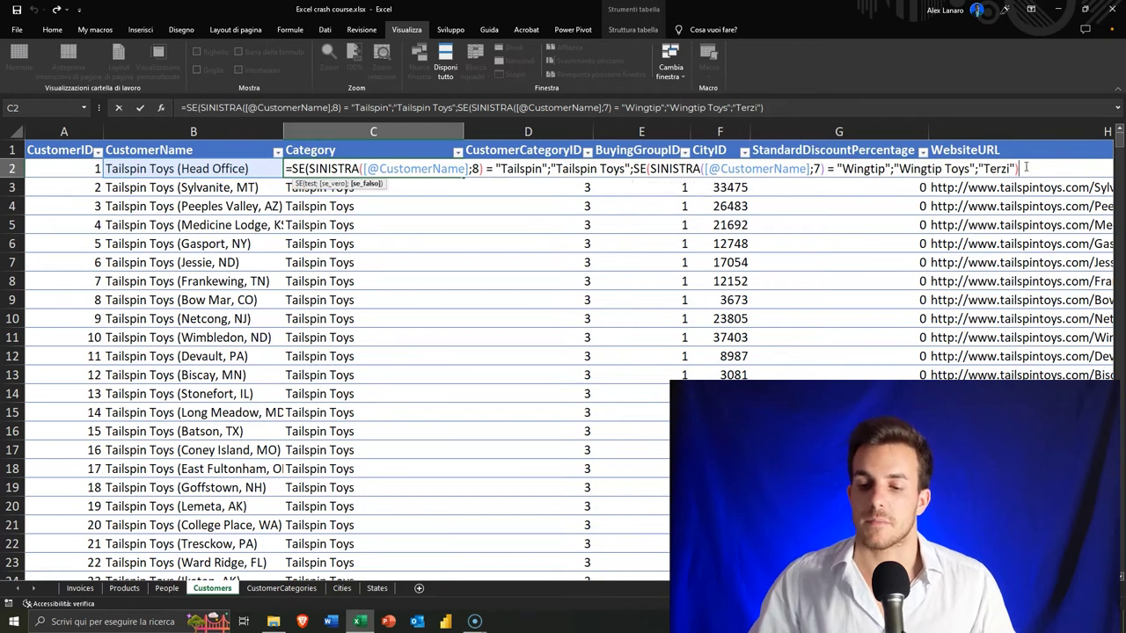
pyautogui.write(')')
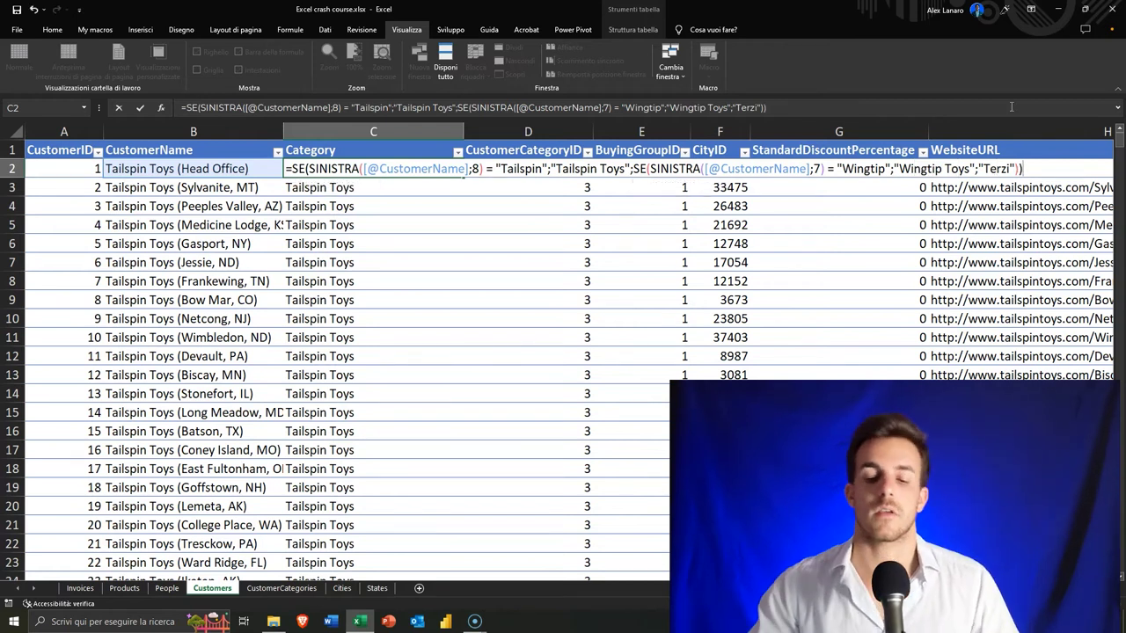
pyautogui.press('Return')
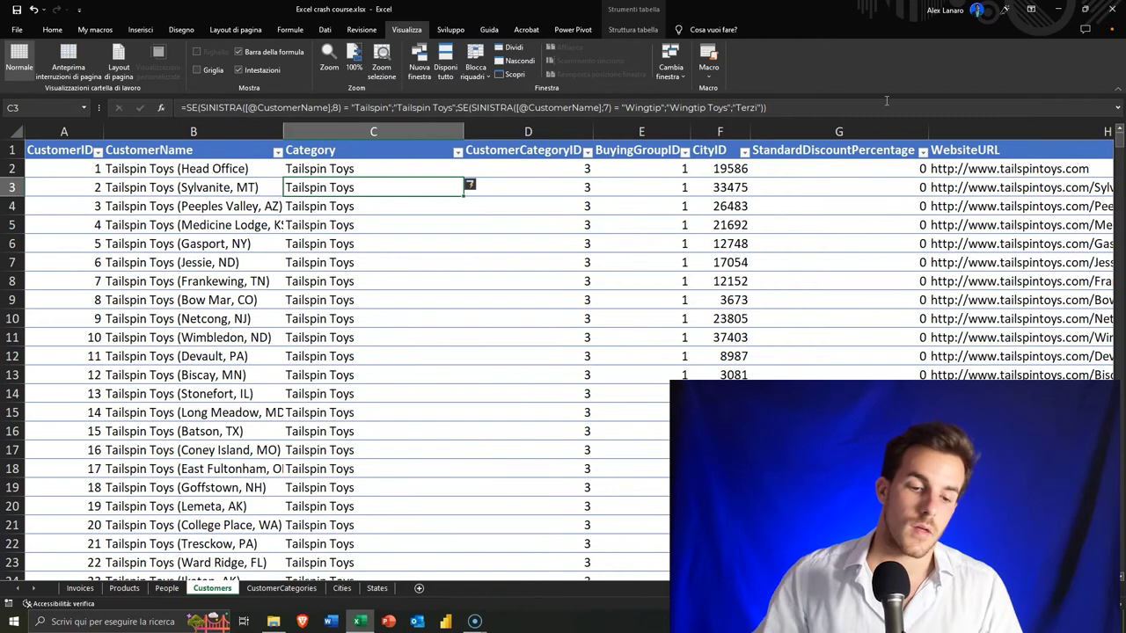
pyautogui.click(264, 246)
pyautogui.click(322, 263)
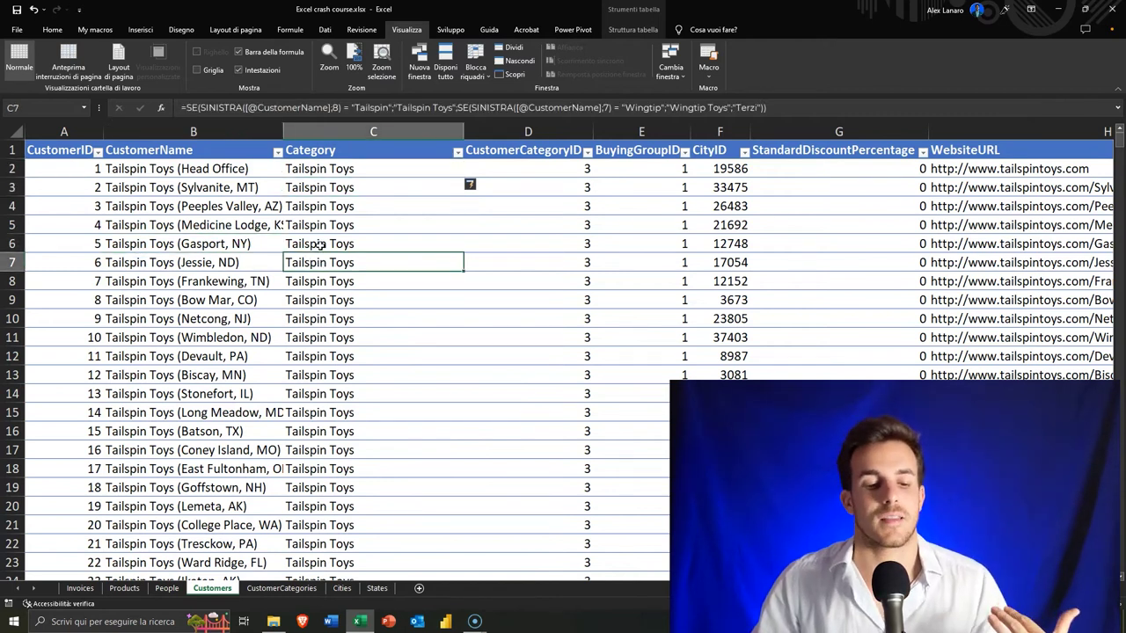
pyautogui.click(305, 249)
pyautogui.scroll(-10, 436, 519)
pyautogui.scroll(-17, 364, 370)
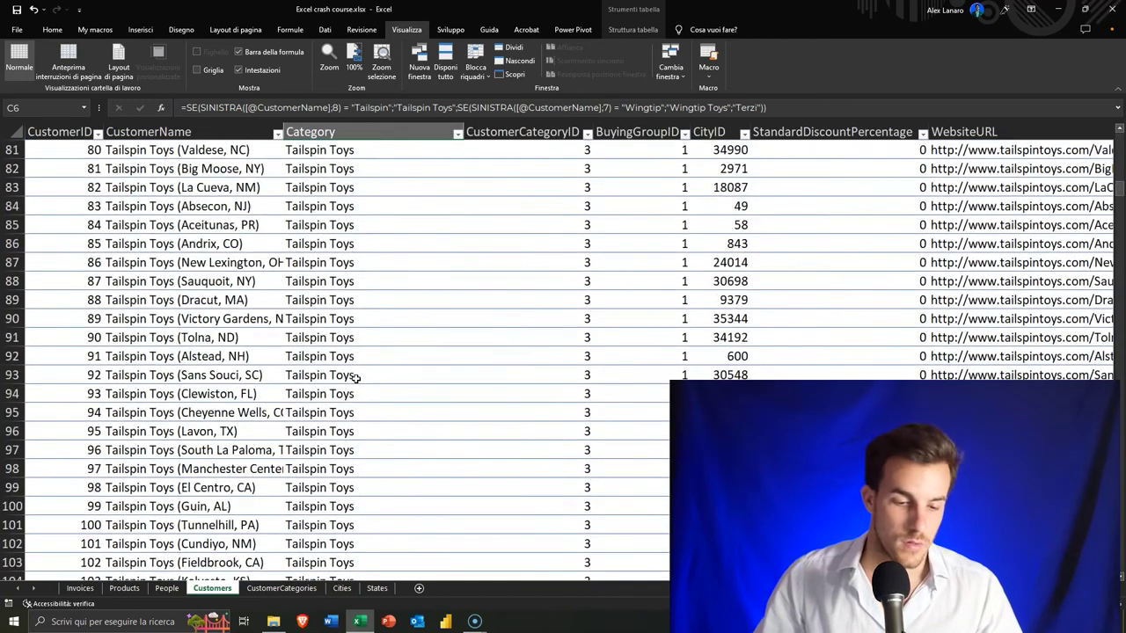
pyautogui.scroll(-17, 355, 370)
pyautogui.scroll(-17, 352, 370)
pyautogui.scroll(7, 348, 371)
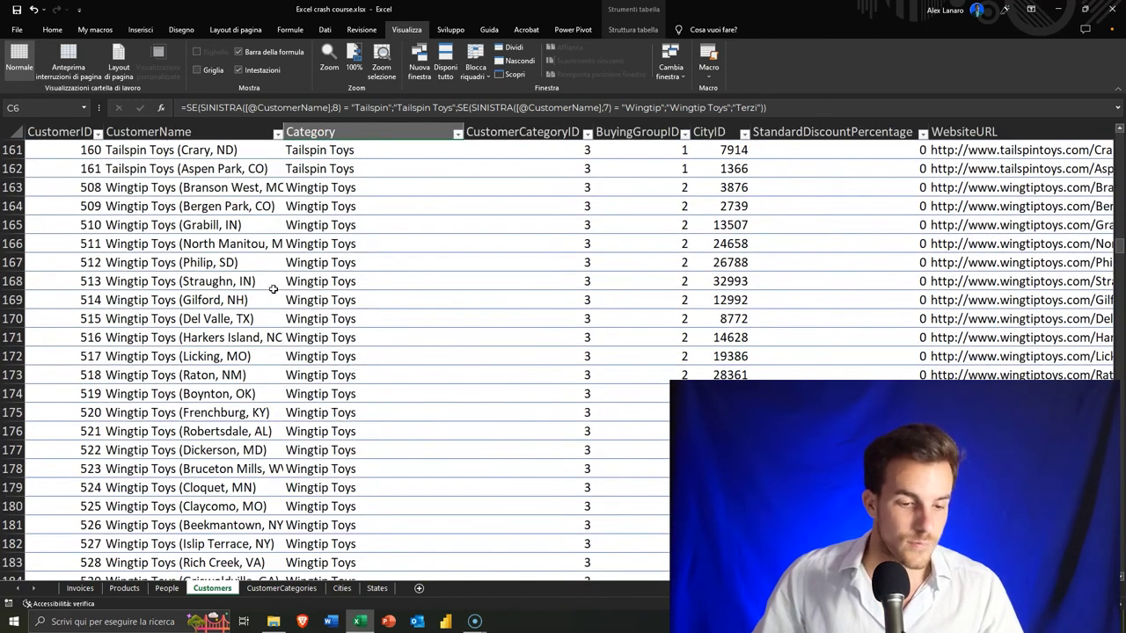
pyautogui.click(123, 304)
pyautogui.click(301, 299)
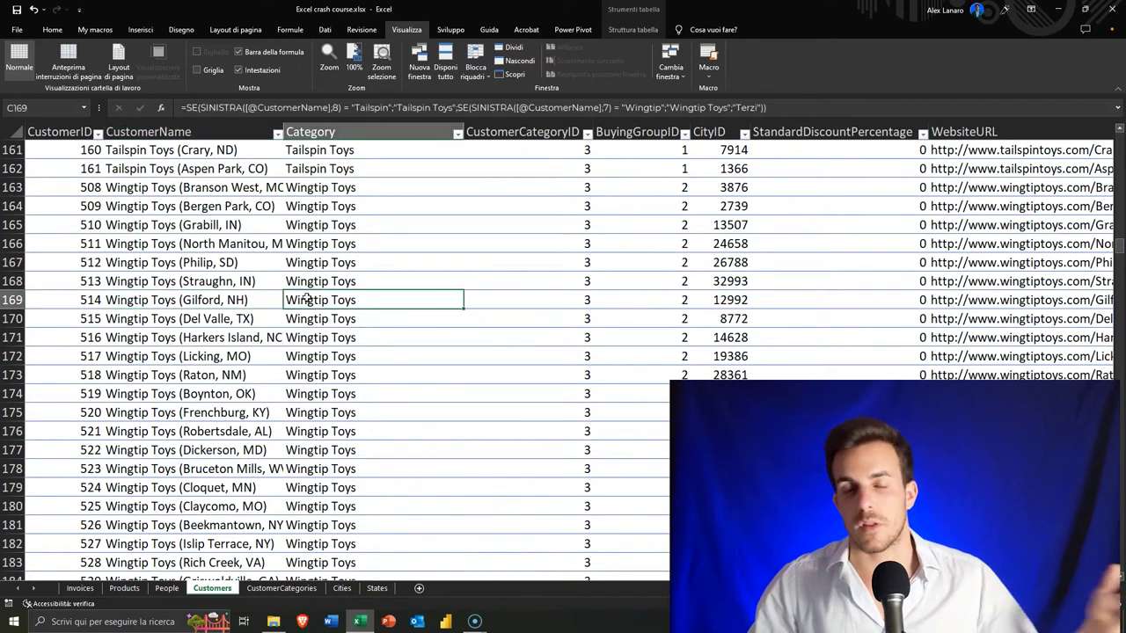
pyautogui.scroll(-7, 278, 320)
pyautogui.scroll(-2, 290, 325)
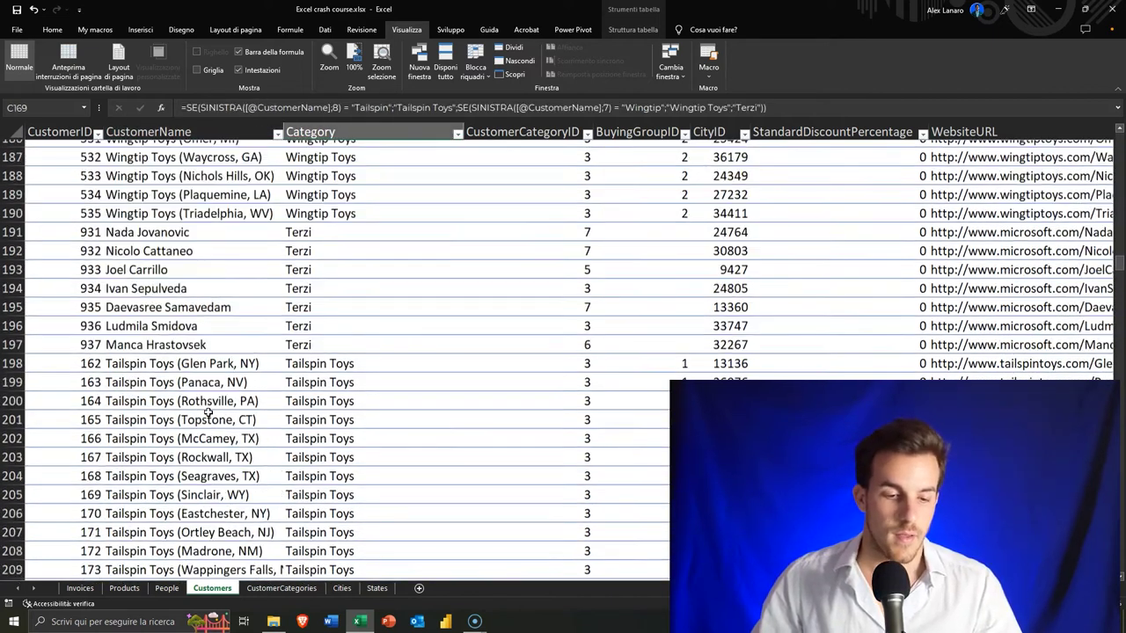
pyautogui.scroll(2, 304, 331)
pyautogui.click(308, 336)
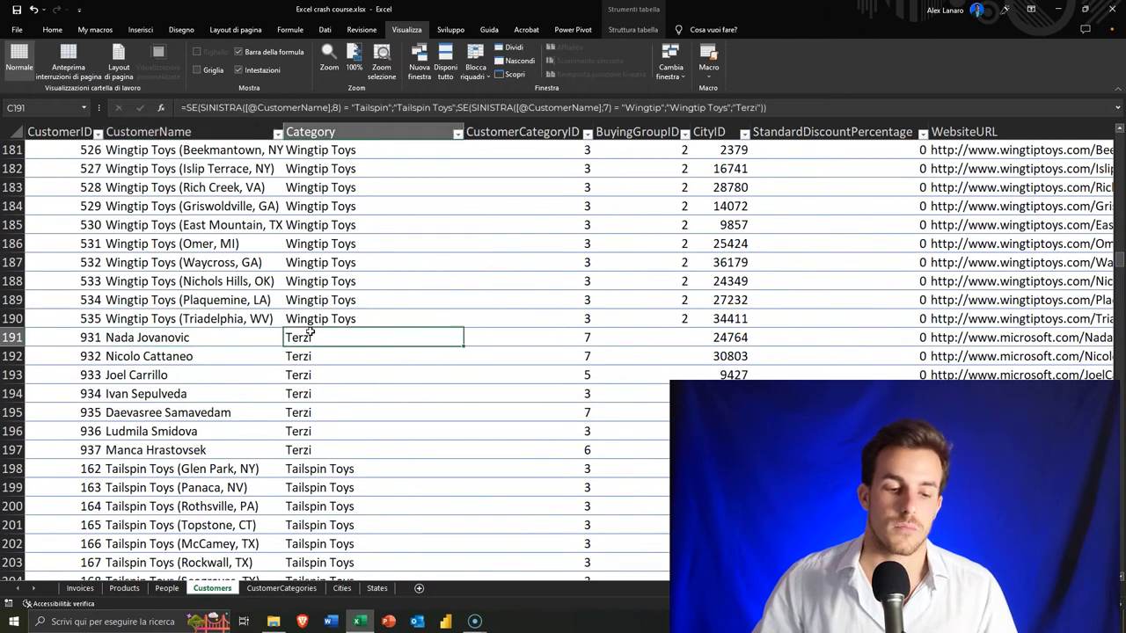
pyautogui.scroll(17, 321, 325)
pyautogui.scroll(20, 323, 322)
pyautogui.scroll(13, 323, 322)
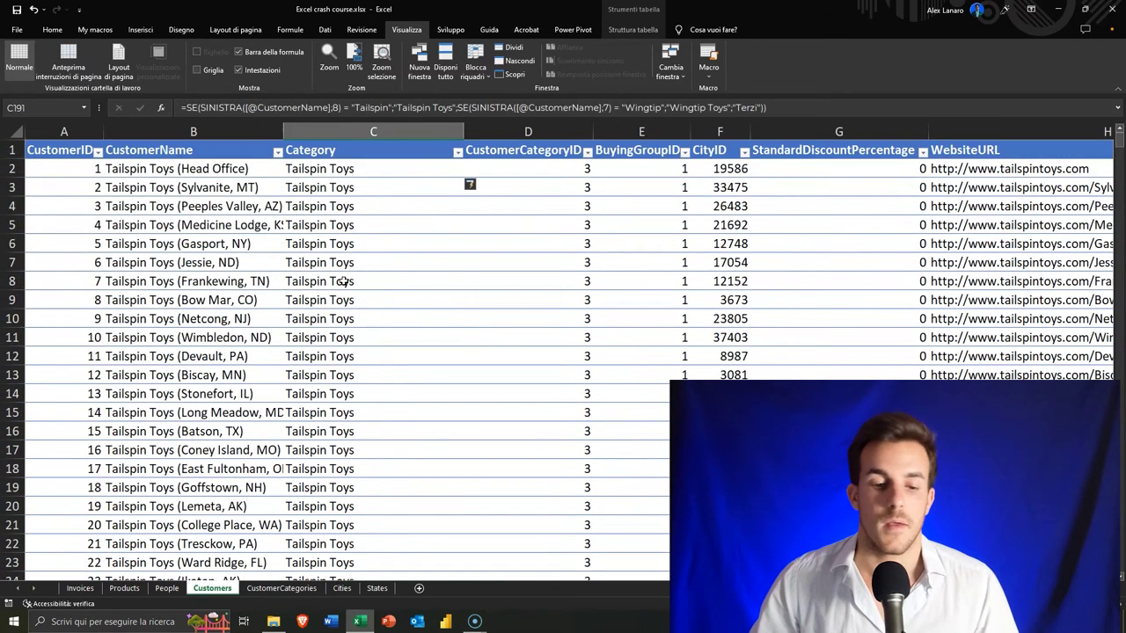
pyautogui.click(360, 231)
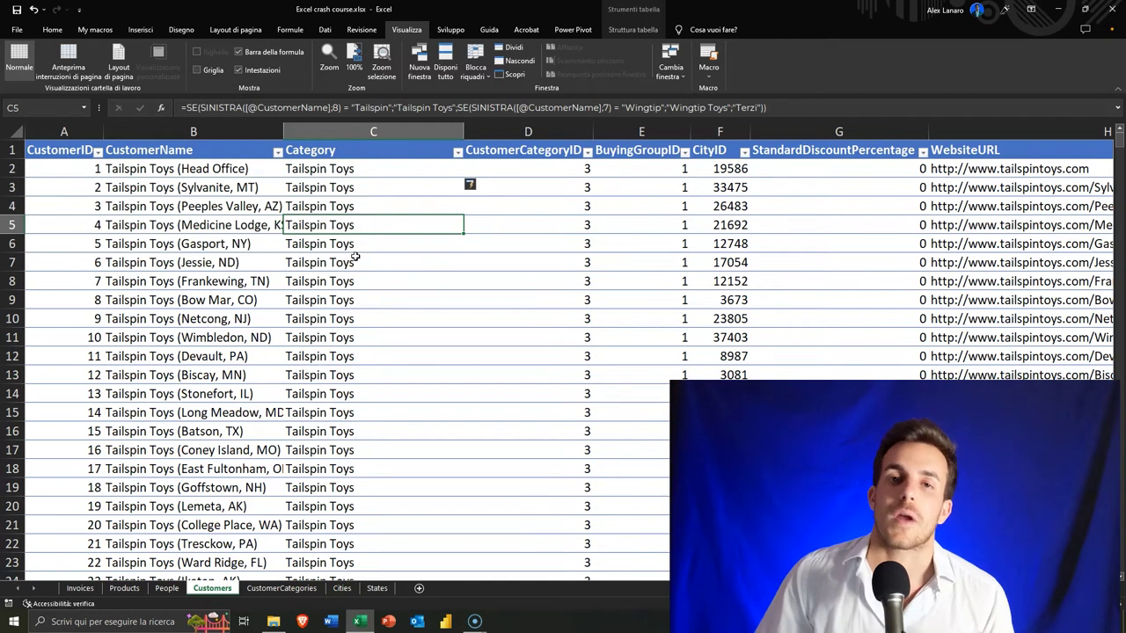
pyautogui.click(145, 264)
# Enter 'Prezzel Toys' in row 665 below the last customer, getting Category Terzi
pyautogui.hotkey('ctrl', 'Down')
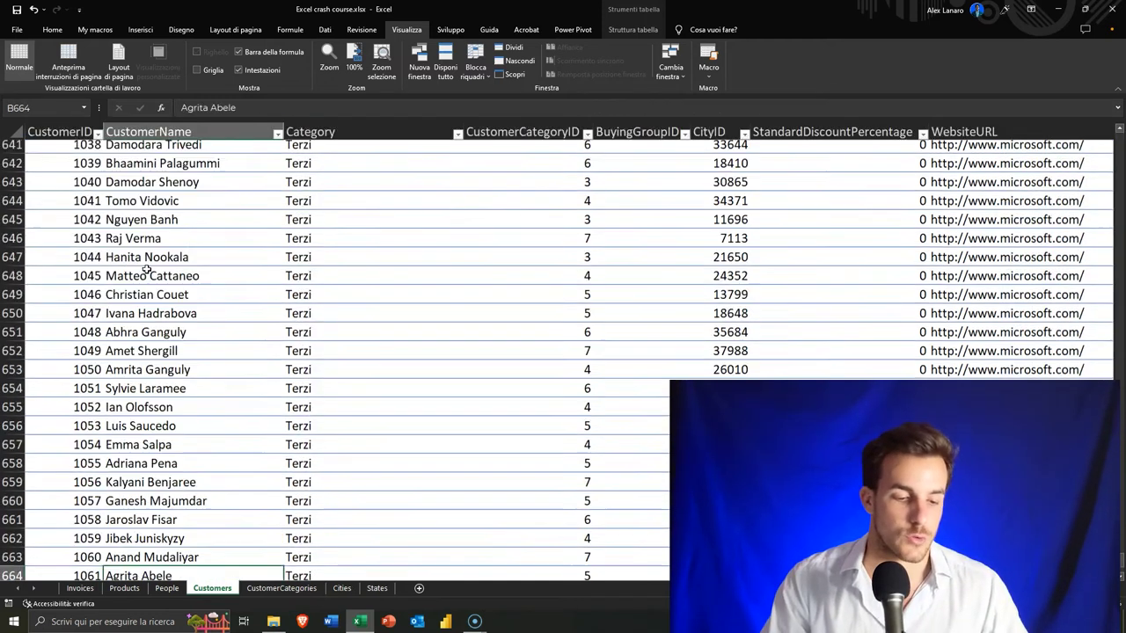
pyautogui.press('Down')
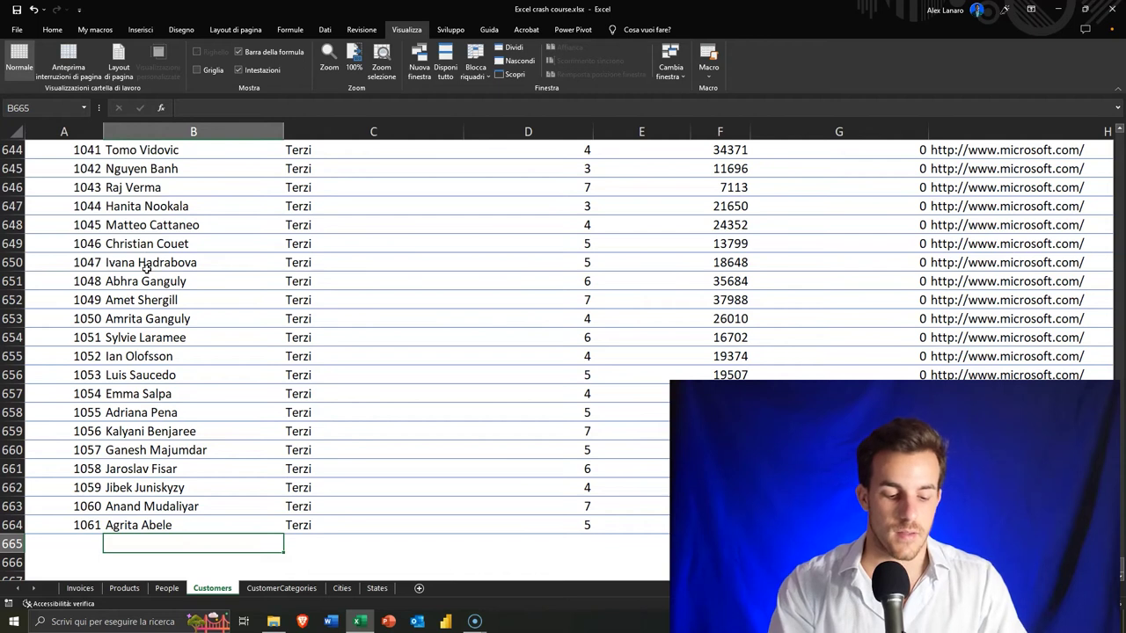
pyautogui.write('Prezze')
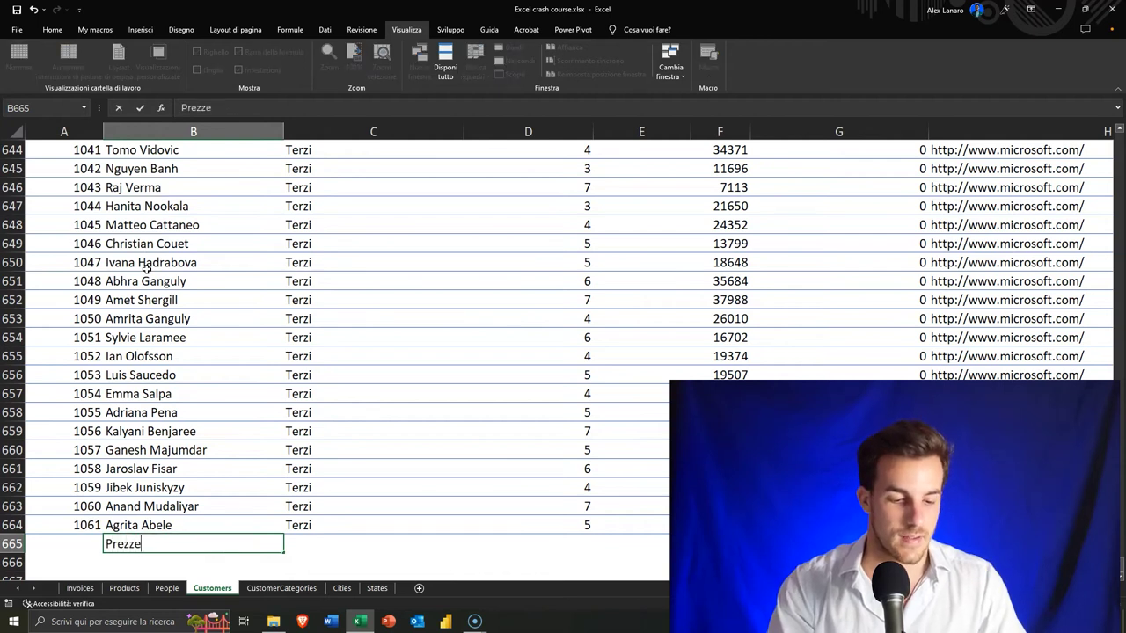
pyautogui.write('l Toys')
pyautogui.press('Return')
pyautogui.press('Up')
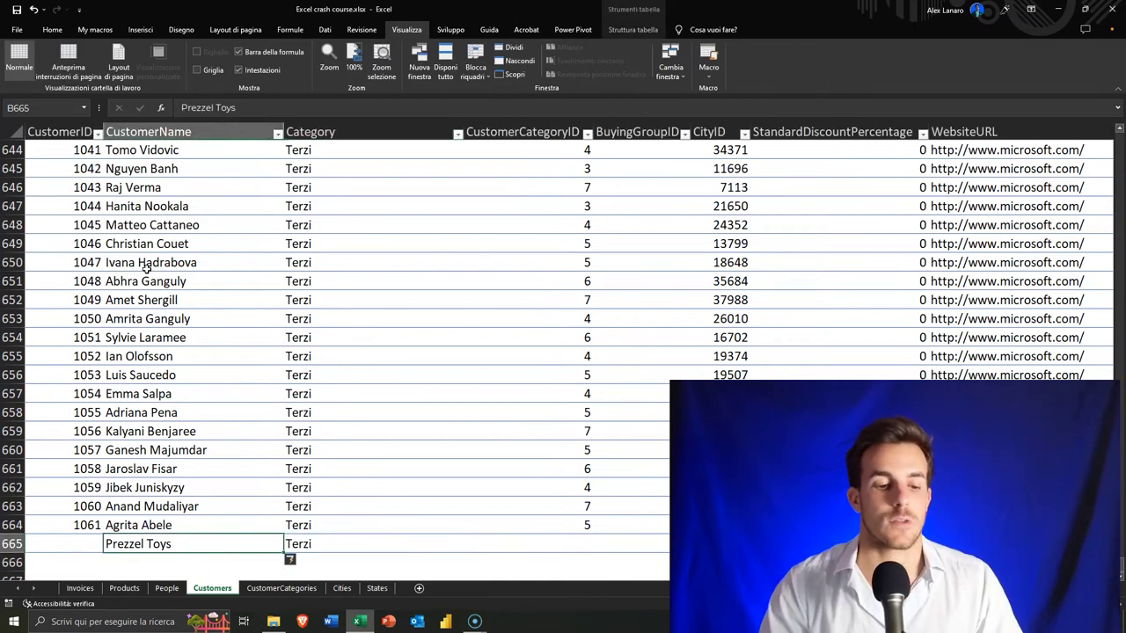
pyautogui.hotkey('ctrl', 'Up')
pyautogui.press('Down')
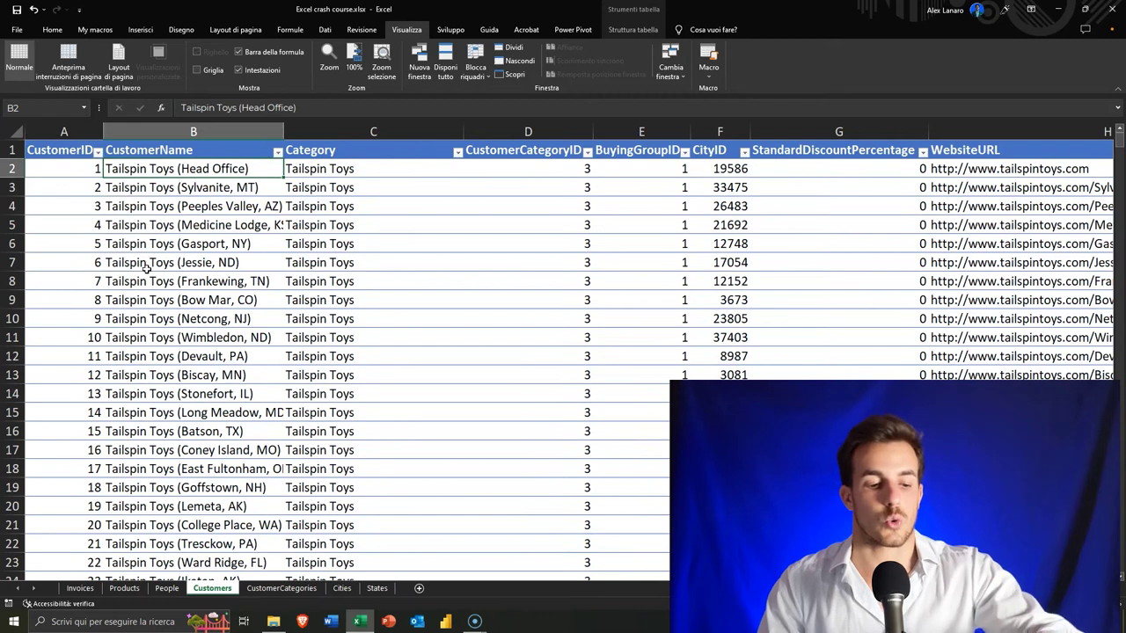
# Rename the C1 header to CategoryStatic and autofit column C
pyautogui.press('Right')
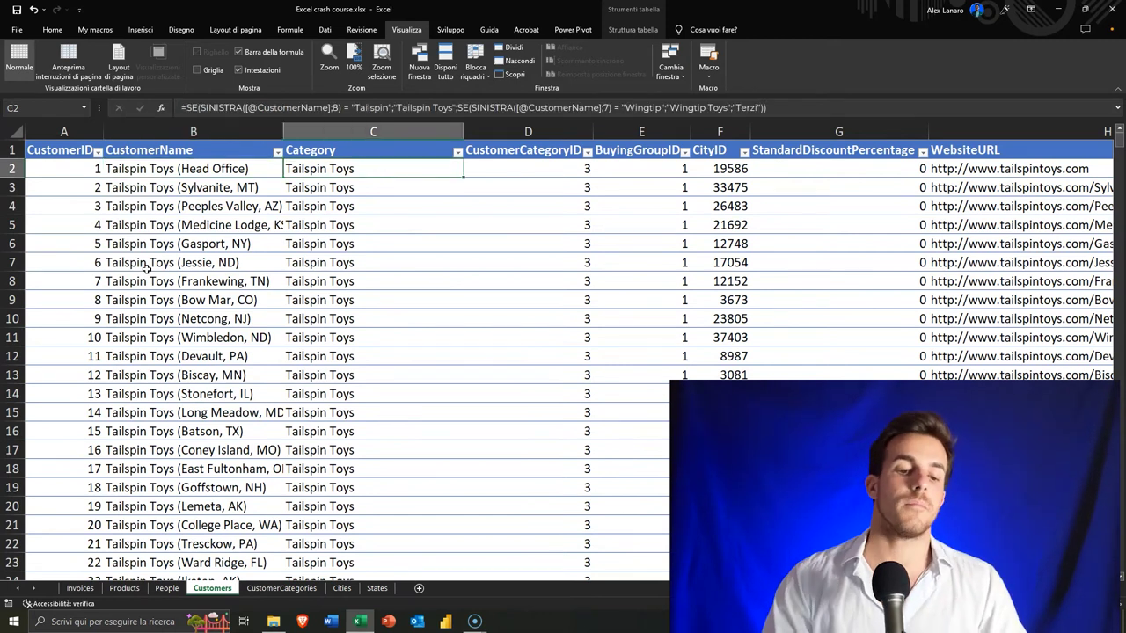
pyautogui.press('Up')
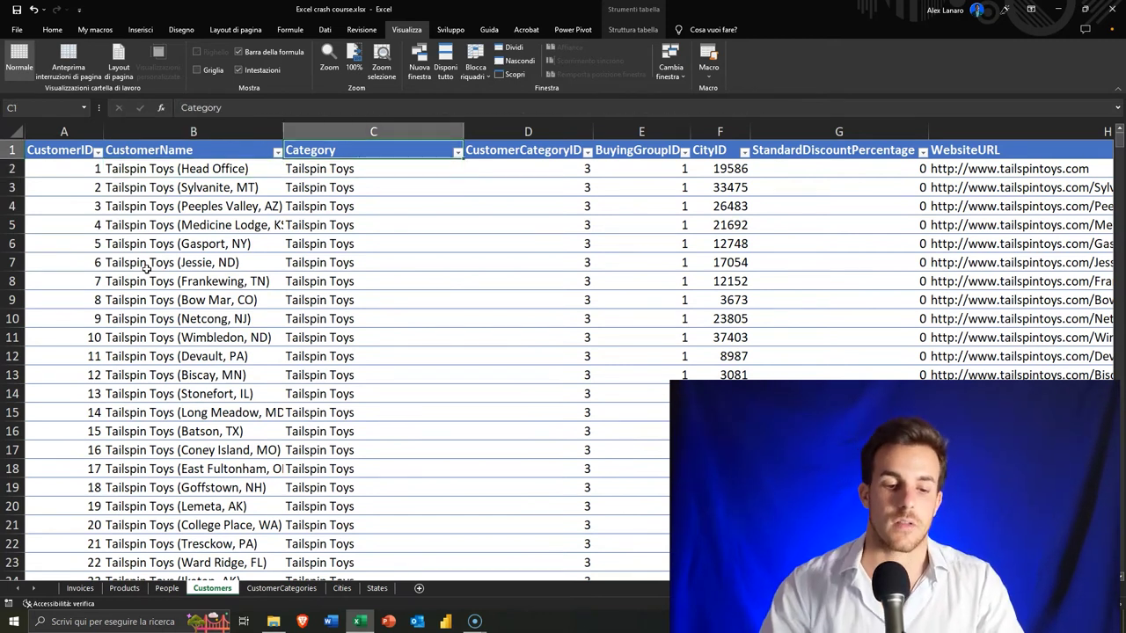
pyautogui.press('F2')
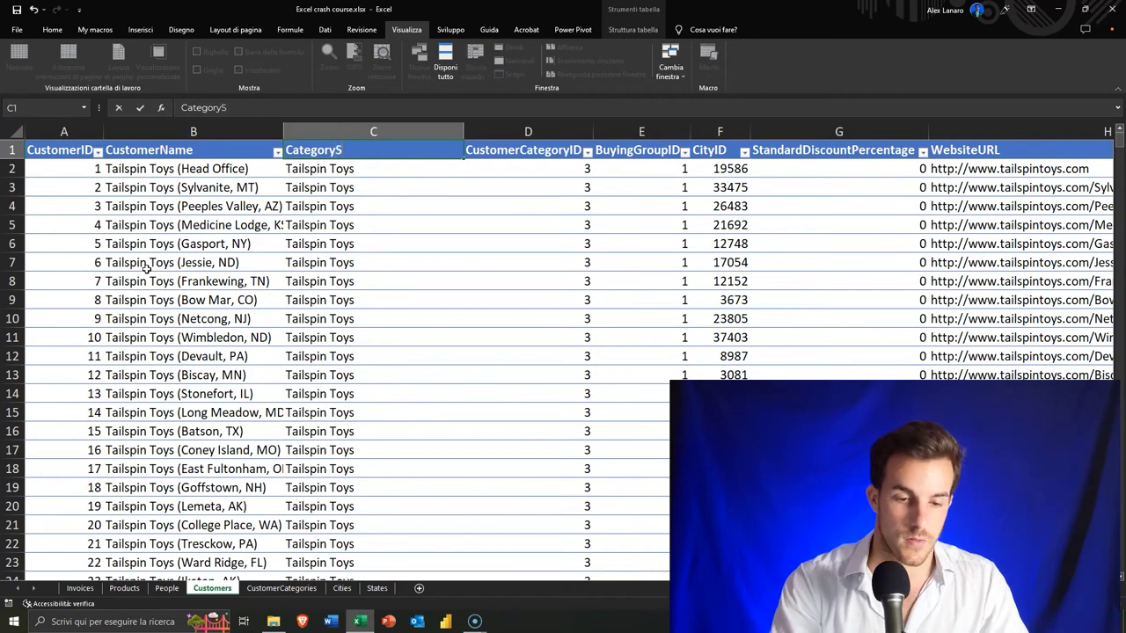
pyautogui.press('Return')
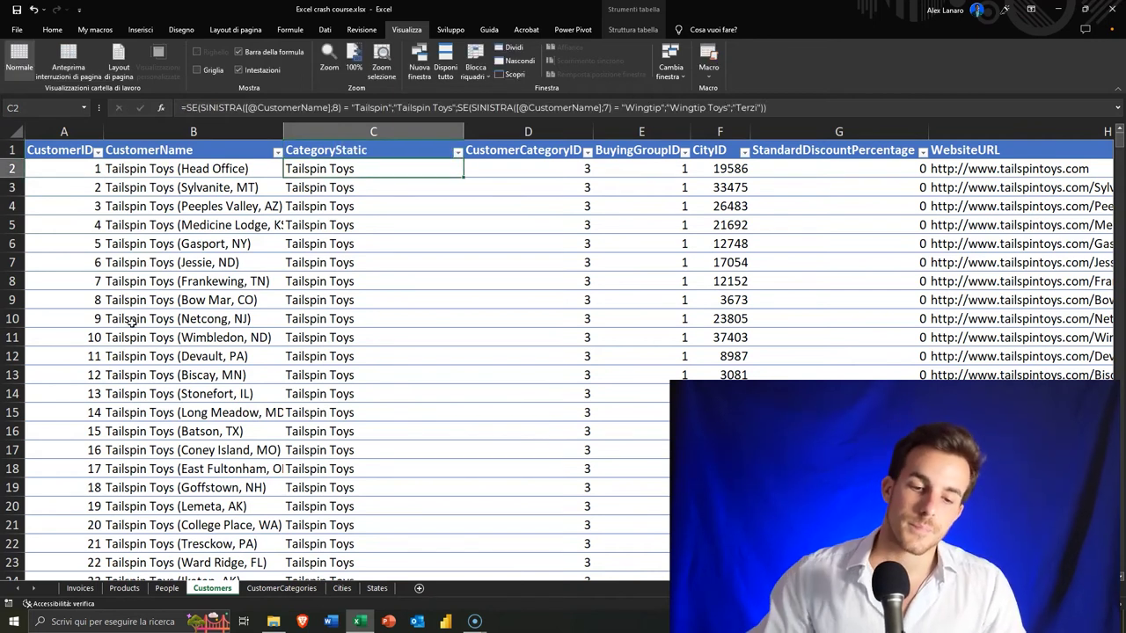
pyautogui.doubleClick(463, 128)
# Insert a new table column D headed CategoryDynamic
pyautogui.rightClick(457, 128)
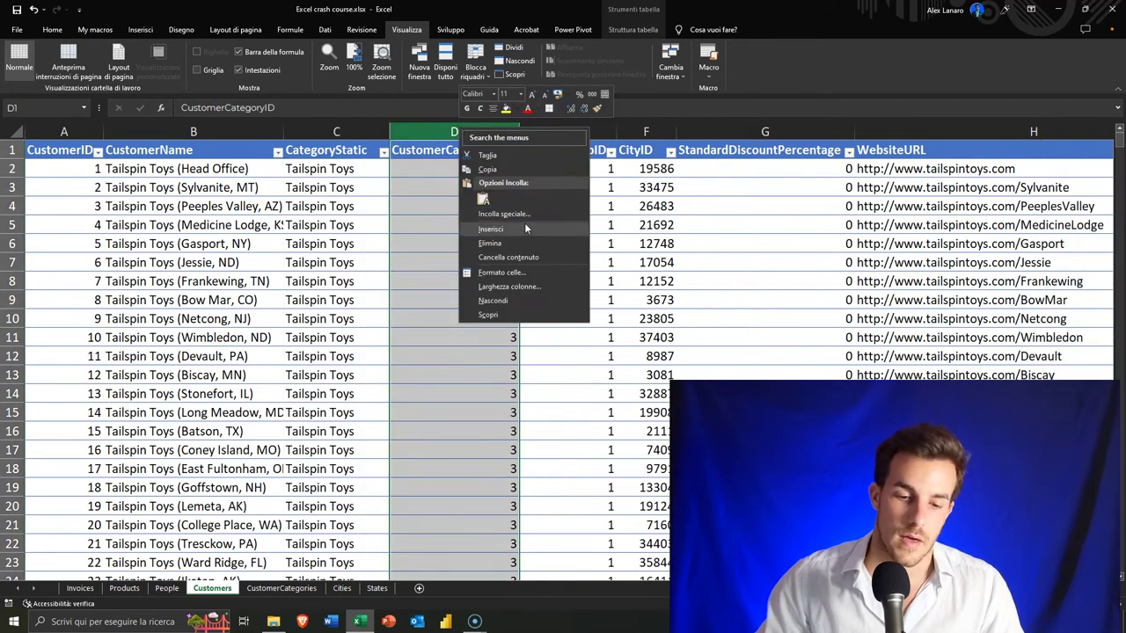
pyautogui.click(524, 223)
pyautogui.click(438, 150)
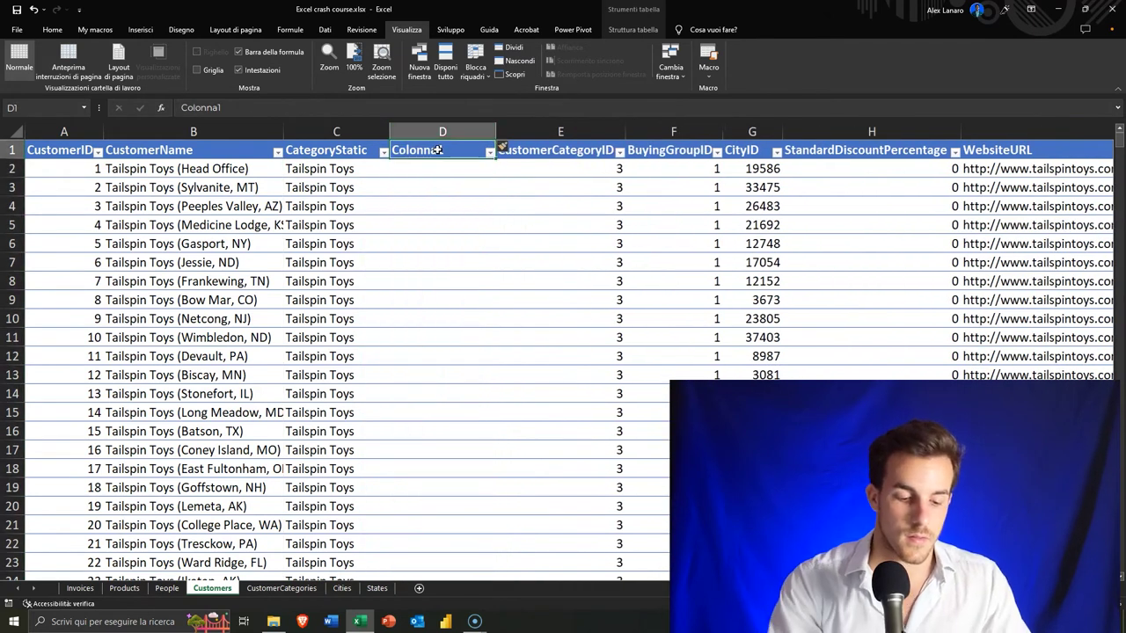
pyautogui.write('Category')
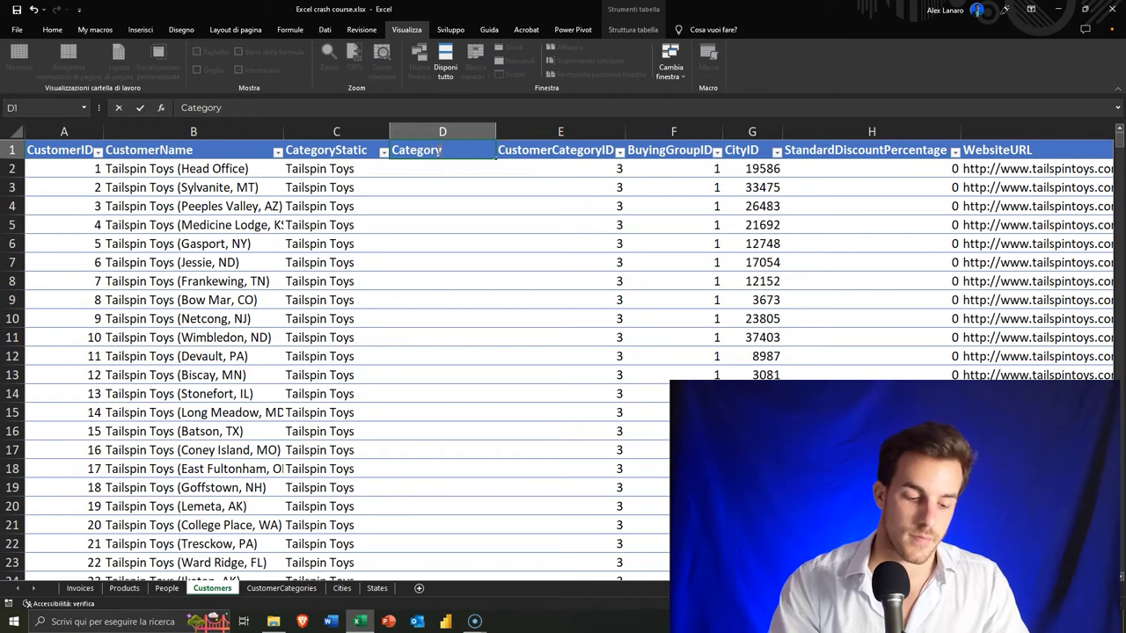
pyautogui.write('nima')
pyautogui.press('BackSpace')
pyautogui.press('BackSpace')
pyautogui.press('BackSpace')
pyautogui.write('nami')
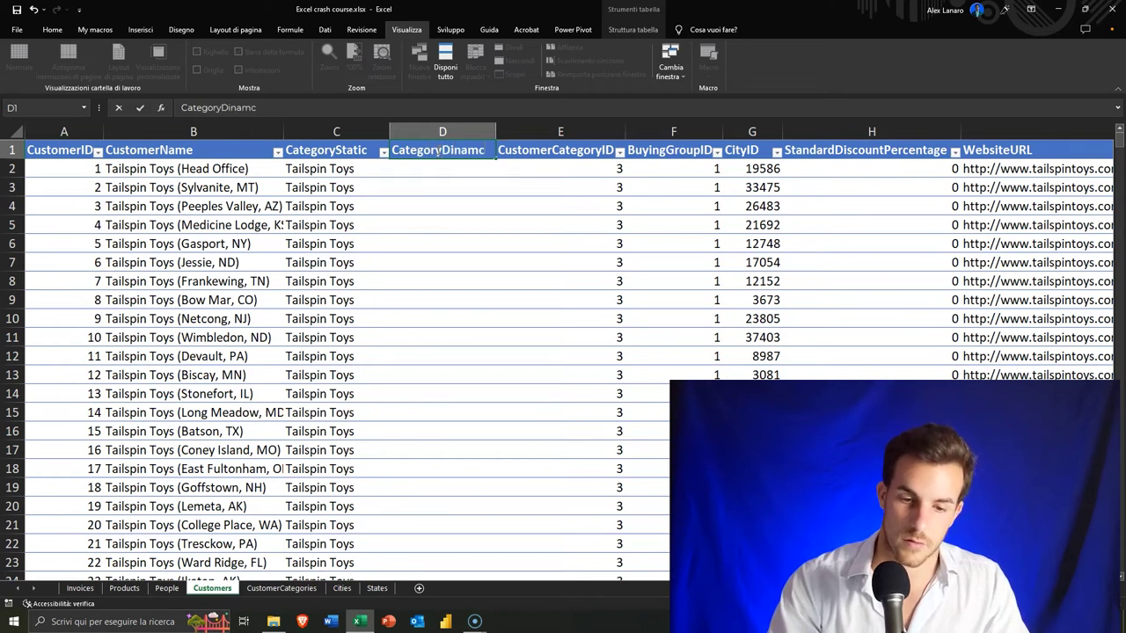
pyautogui.press('BackSpace')
pyautogui.press('BackSpace')
pyautogui.press('BackSpace')
pyautogui.press('BackSpace')
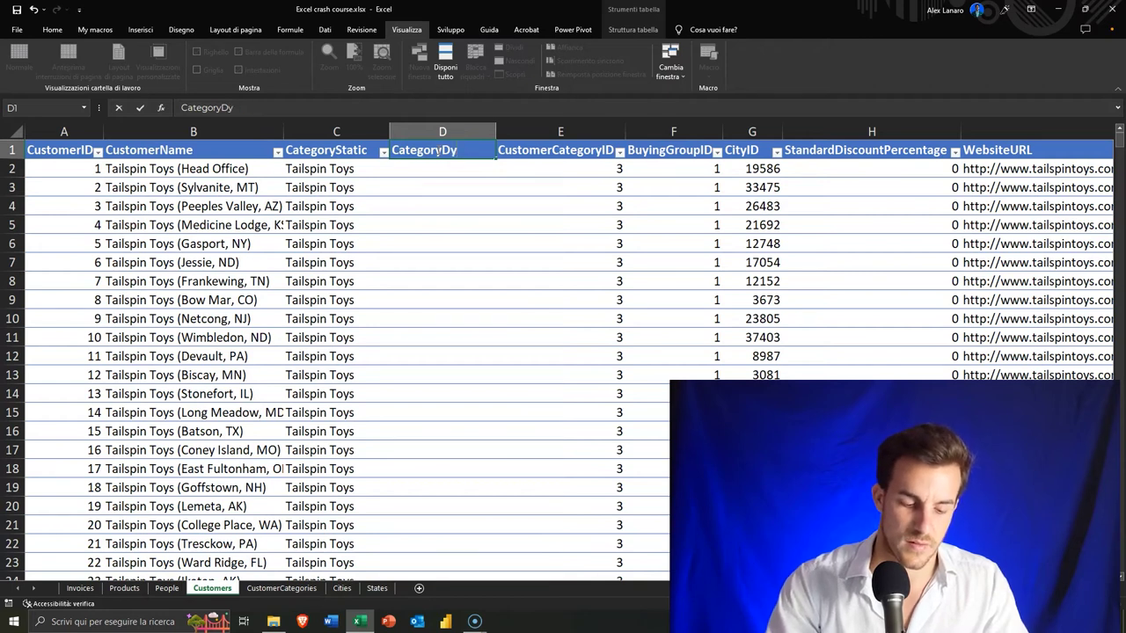
pyautogui.press('Return')
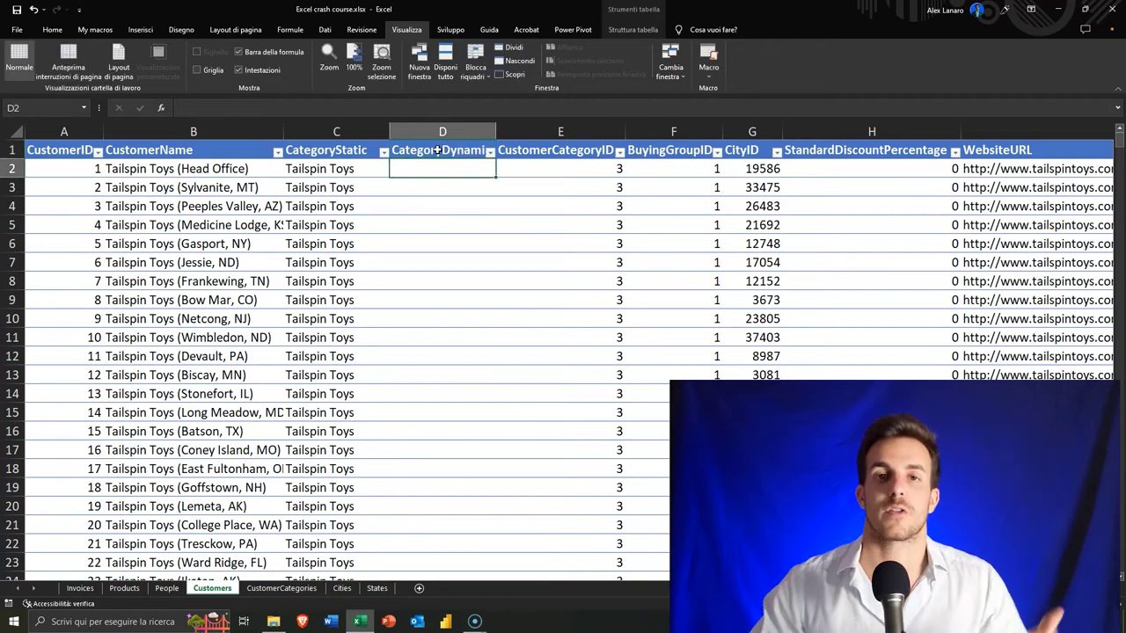
# Autofit column D to the CategoryDynamic header and inspect the first customer name
pyautogui.doubleClick(496, 151)
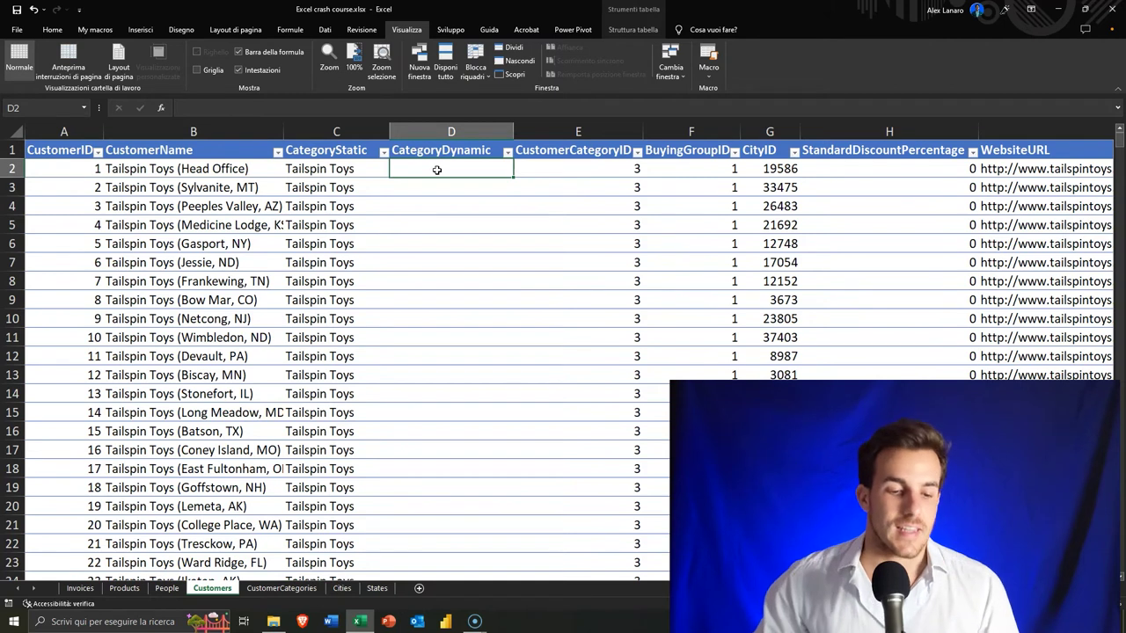
pyautogui.click(126, 169)
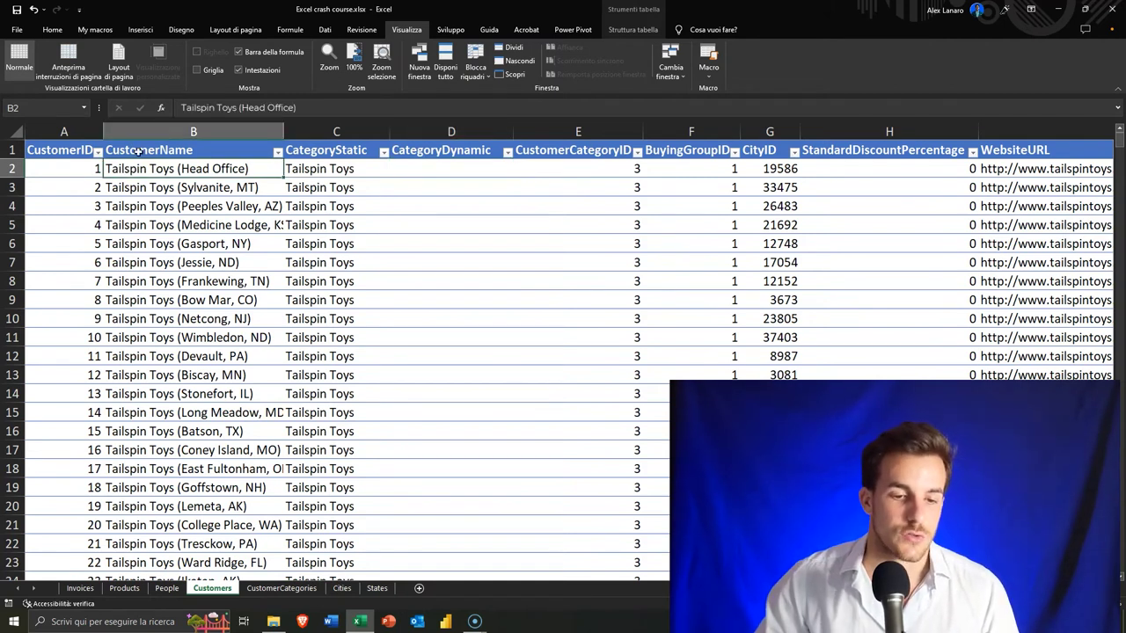
pyautogui.doubleClick(180, 168)
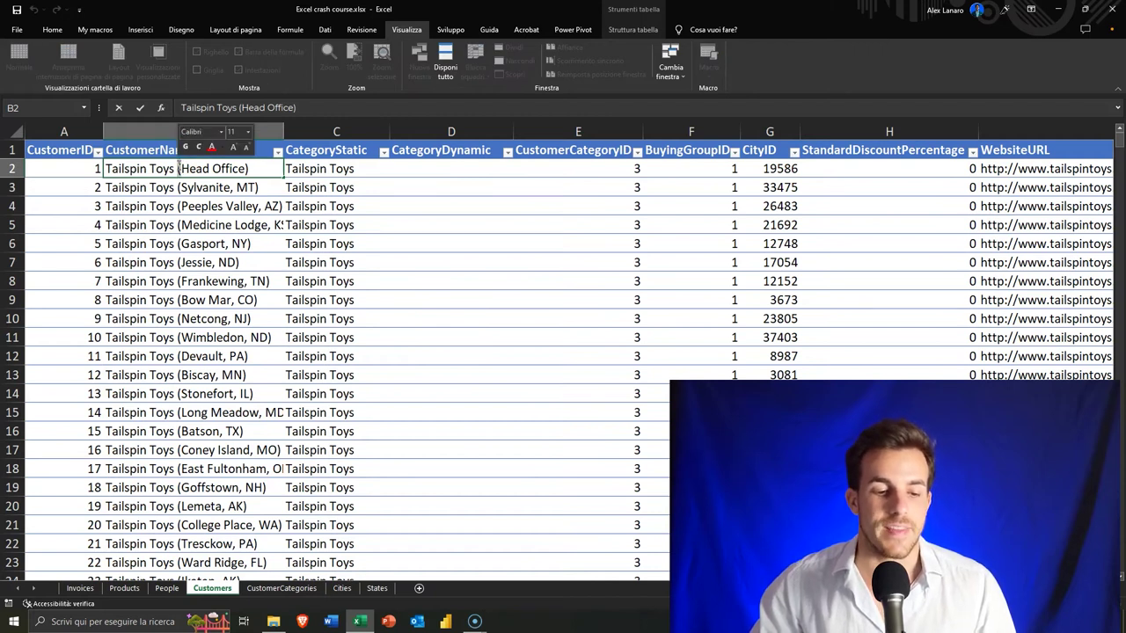
pyautogui.press('Return')
pyautogui.press('Return')
pyautogui.press('Return')
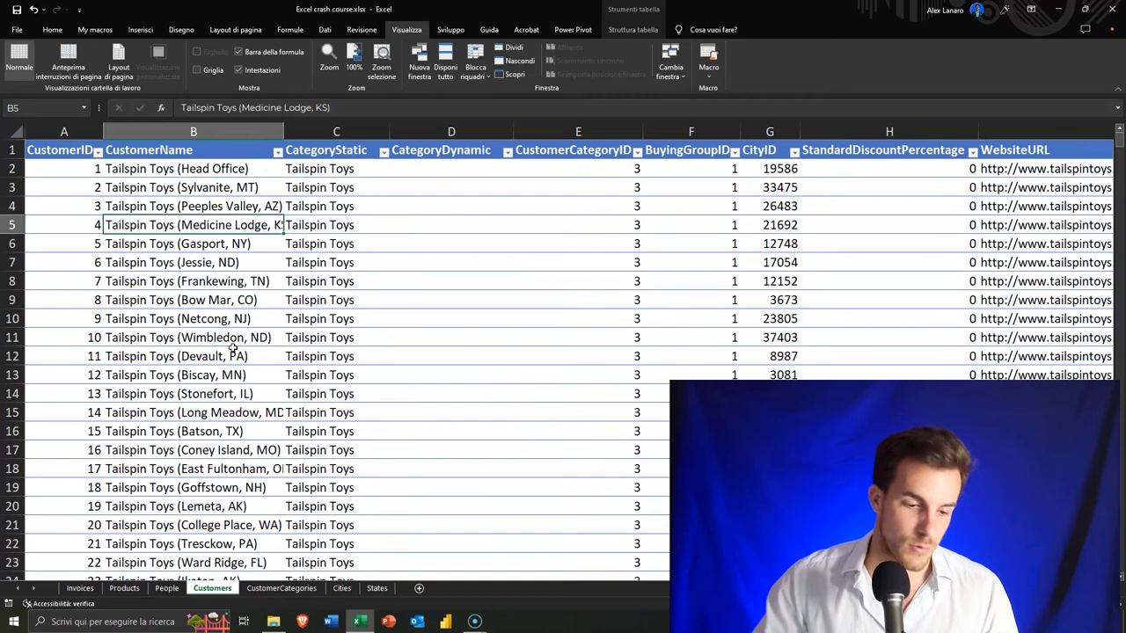
# Review the Wingtip Toys customers' CategoryStatic values further down, then return to the top
pyautogui.scroll(-6, 234, 352)
pyautogui.scroll(-7, 233, 356)
pyautogui.scroll(-7, 233, 356)
pyautogui.scroll(-7, 233, 357)
pyautogui.scroll(-6, 233, 352)
pyautogui.scroll(-3, 233, 345)
pyautogui.scroll(-8, 233, 344)
pyautogui.scroll(-8, 233, 345)
pyautogui.scroll(-8, 234, 348)
pyautogui.click(152, 226)
pyautogui.click(184, 262)
pyautogui.scroll(17, 214, 250)
pyautogui.scroll(20, 214, 250)
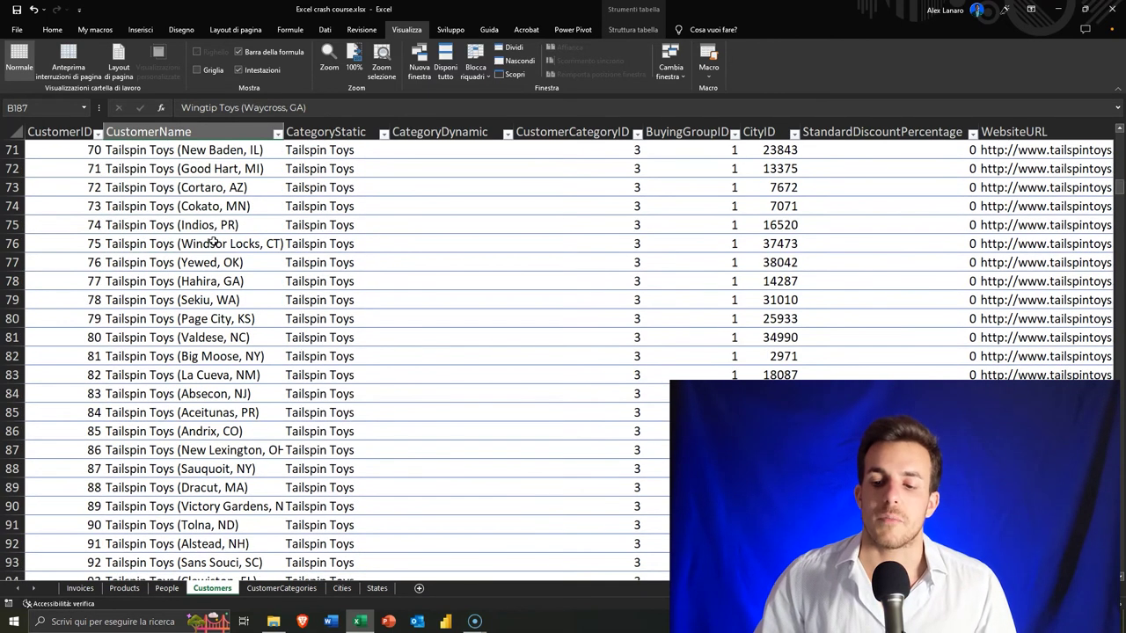
pyautogui.scroll(20, 220, 253)
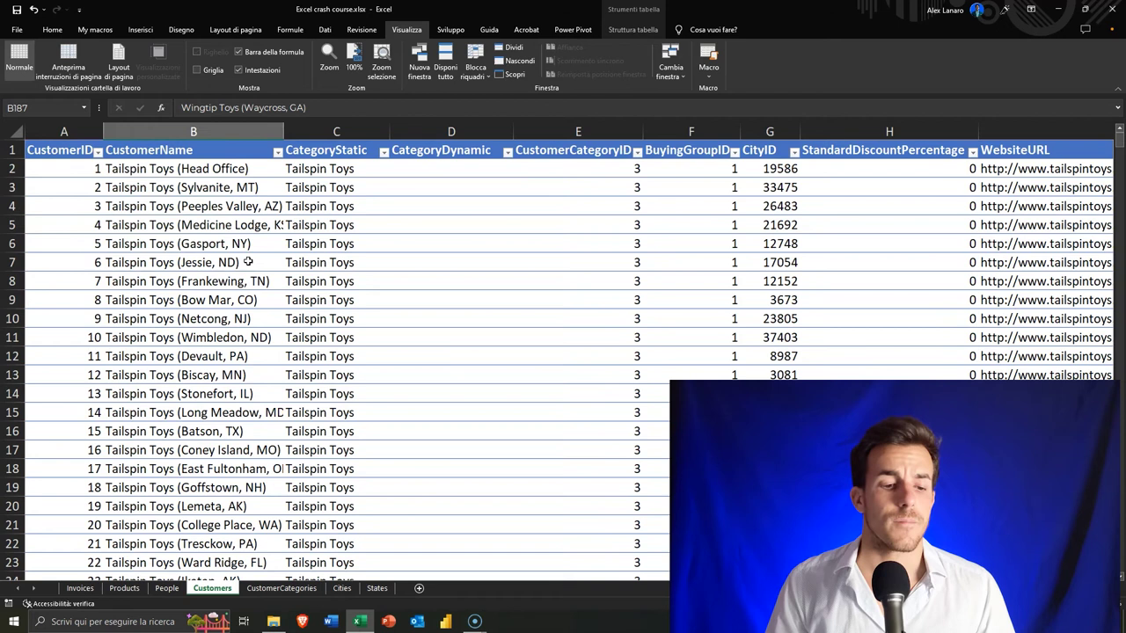
pyautogui.click(176, 164)
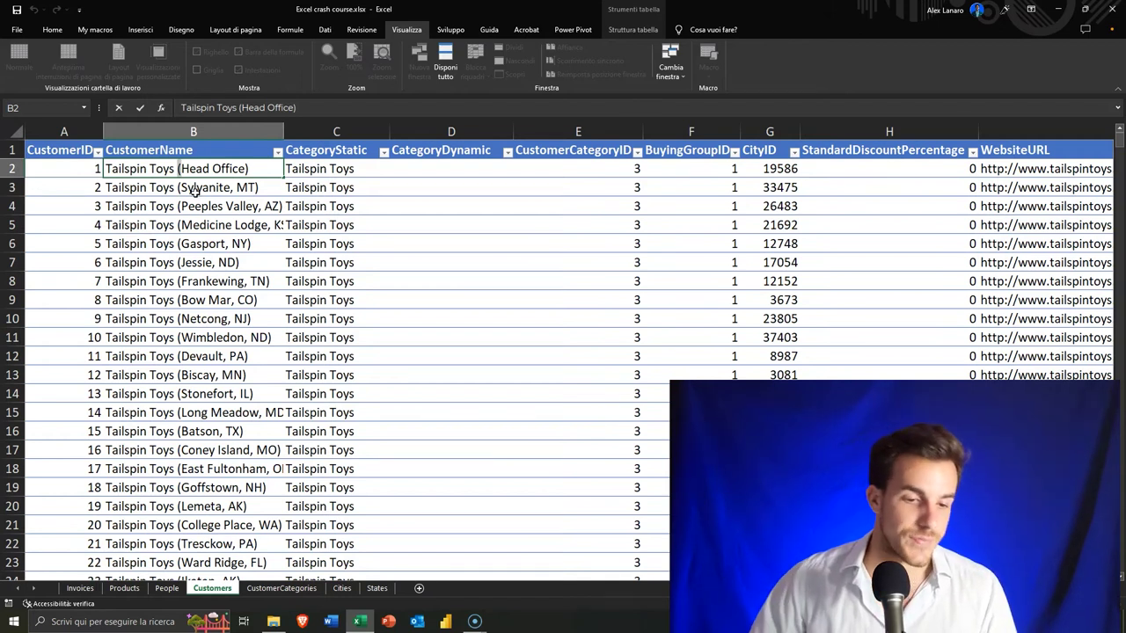
# Compare the company text before the parenthesis with a parenthesis-free Terzi customer, ending on CategoryStatic's first cell
pyautogui.moveTo(174, 168); pyautogui.dragTo(104, 168)
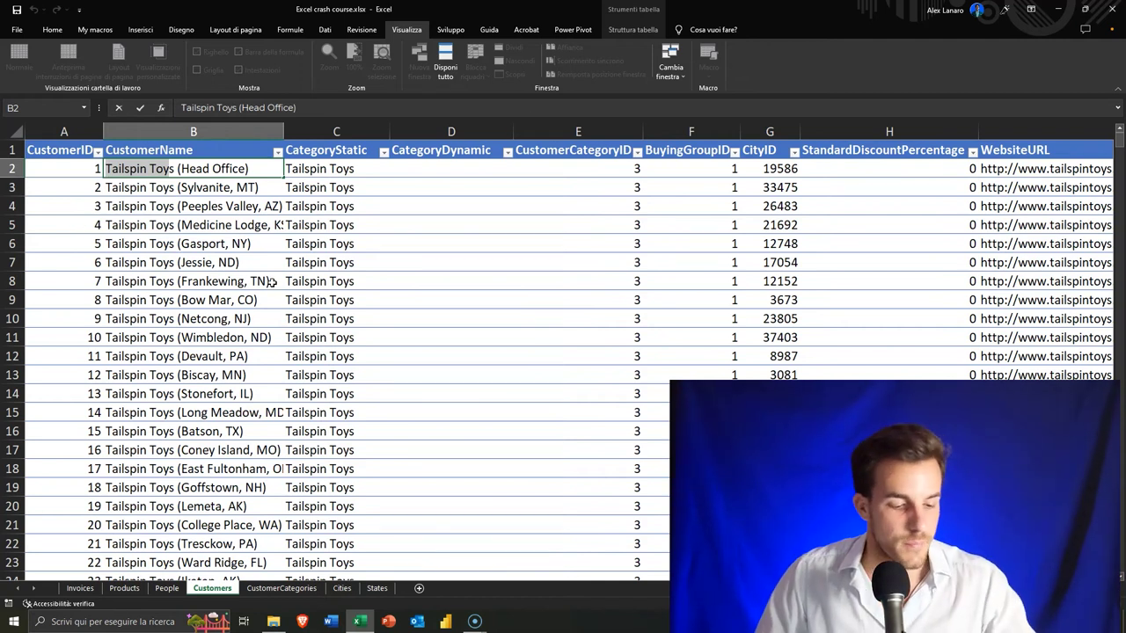
pyautogui.press('Escape')
pyautogui.scroll(-20, 255, 343)
pyautogui.scroll(-20, 255, 341)
pyautogui.scroll(-17, 237, 339)
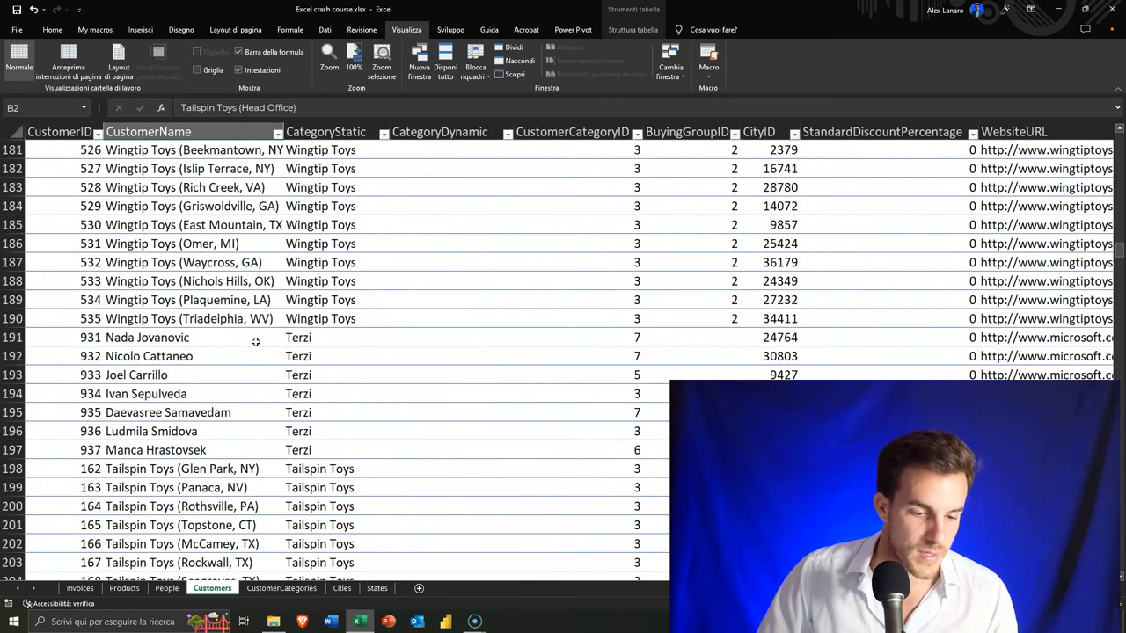
pyautogui.scroll(-3, 217, 322)
pyautogui.scroll(3, 216, 322)
pyautogui.scroll(1, 216, 322)
pyautogui.click(176, 356)
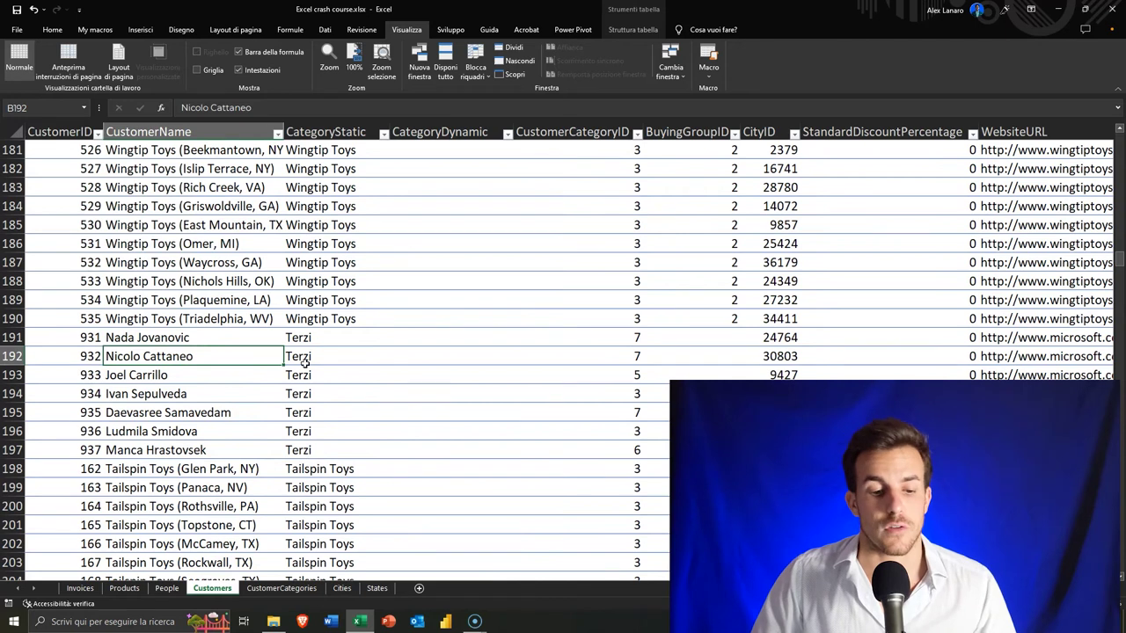
pyautogui.press('Right')
pyautogui.scroll(1, 347, 373)
pyautogui.scroll(20, 369, 361)
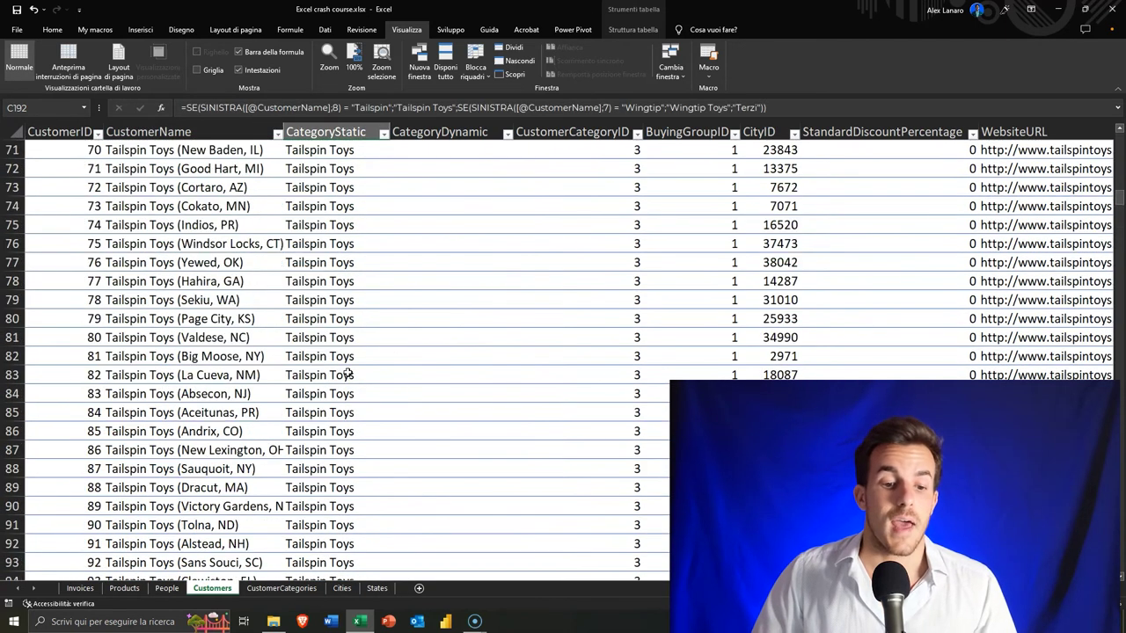
pyautogui.scroll(20, 397, 344)
pyautogui.scroll(3, 378, 279)
pyautogui.click(317, 168)
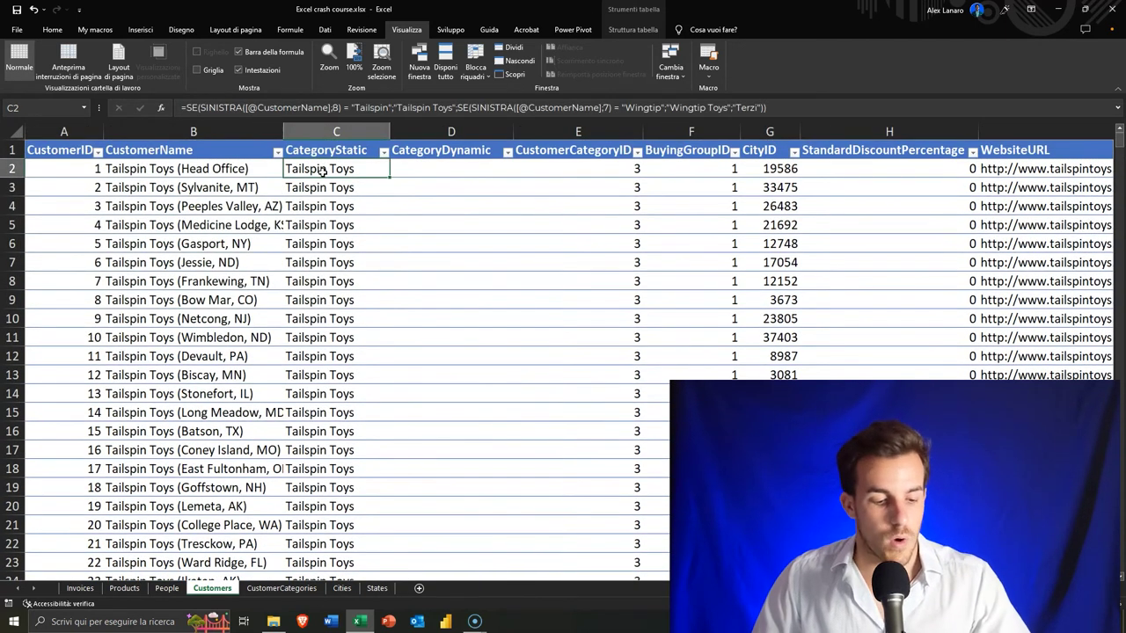
pyautogui.doubleClick(321, 171)
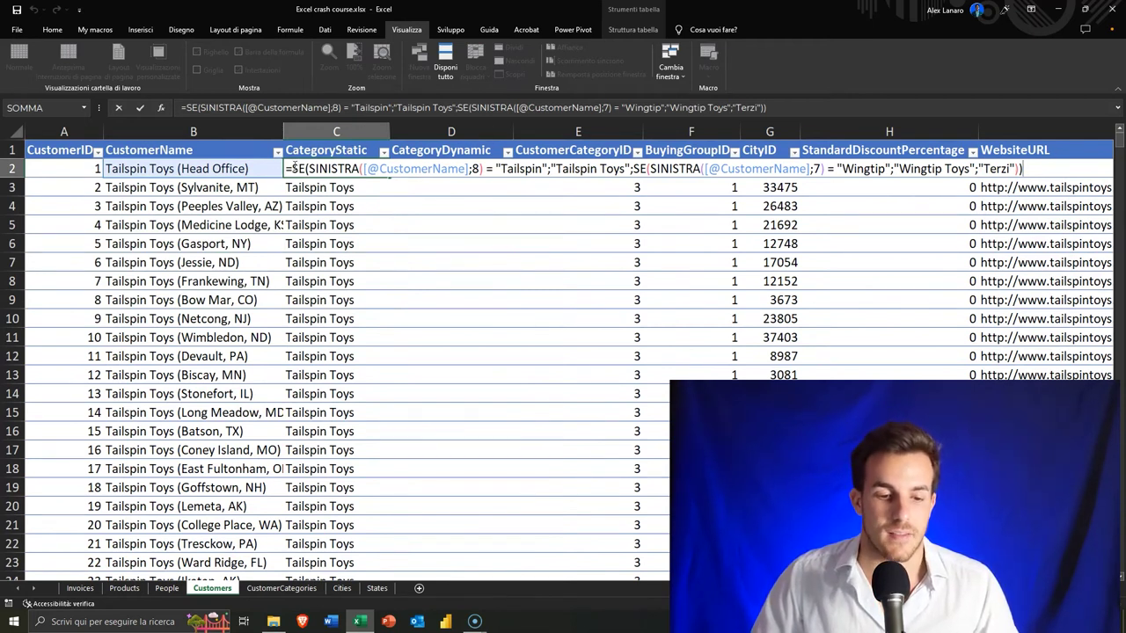
pyautogui.moveTo(294, 169); pyautogui.dragTo(871, 169)
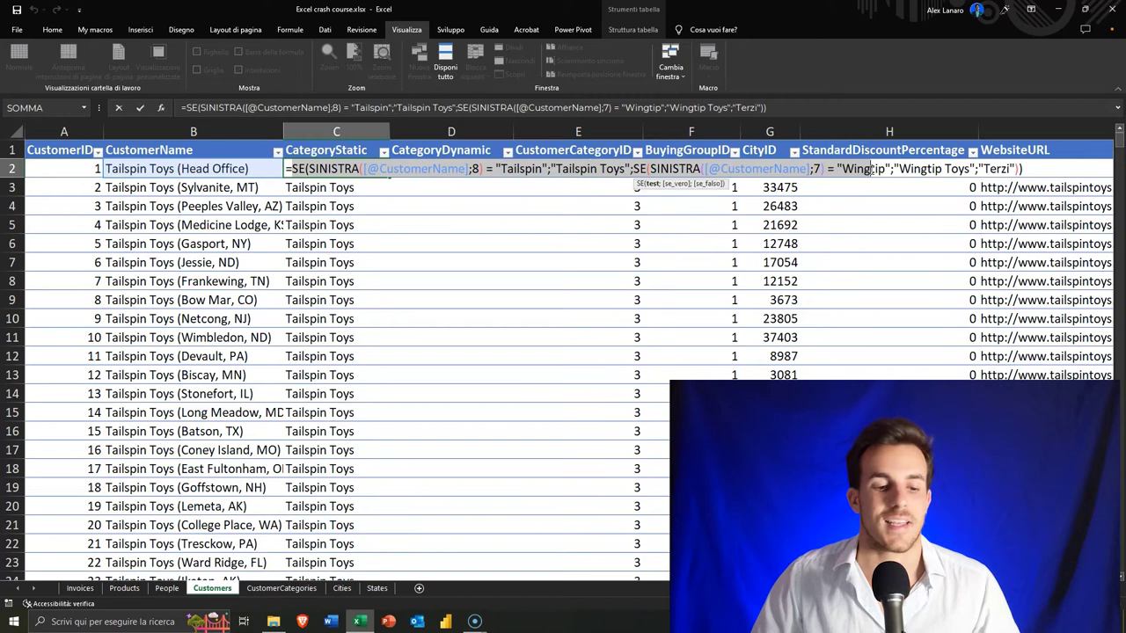
pyautogui.press('Escape')
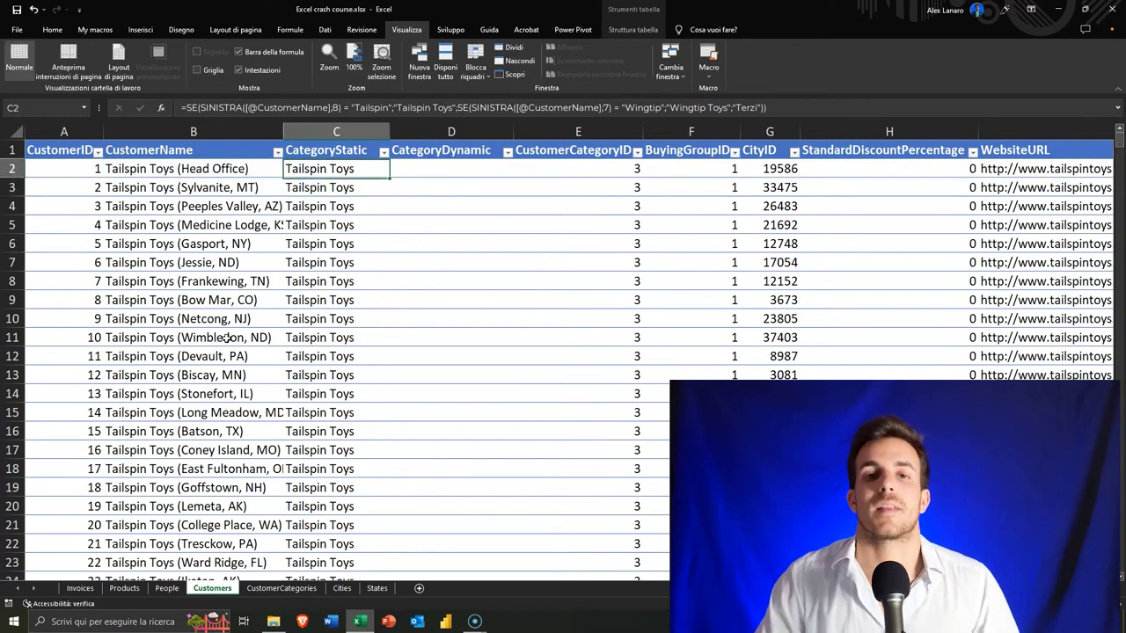
pyautogui.press('Right')
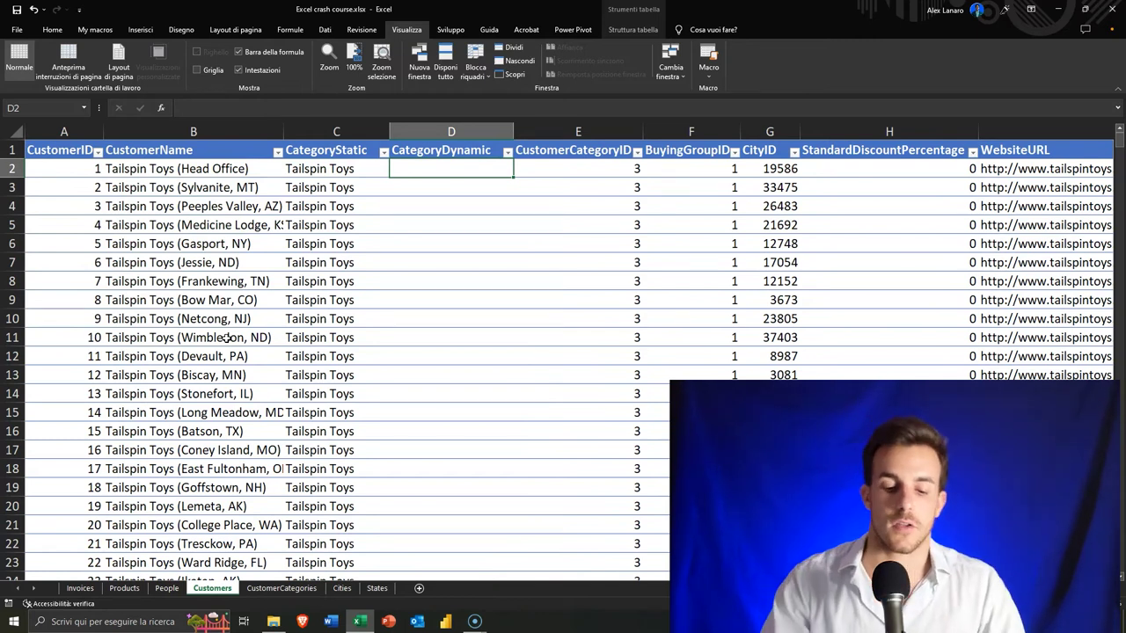
pyautogui.write('=')
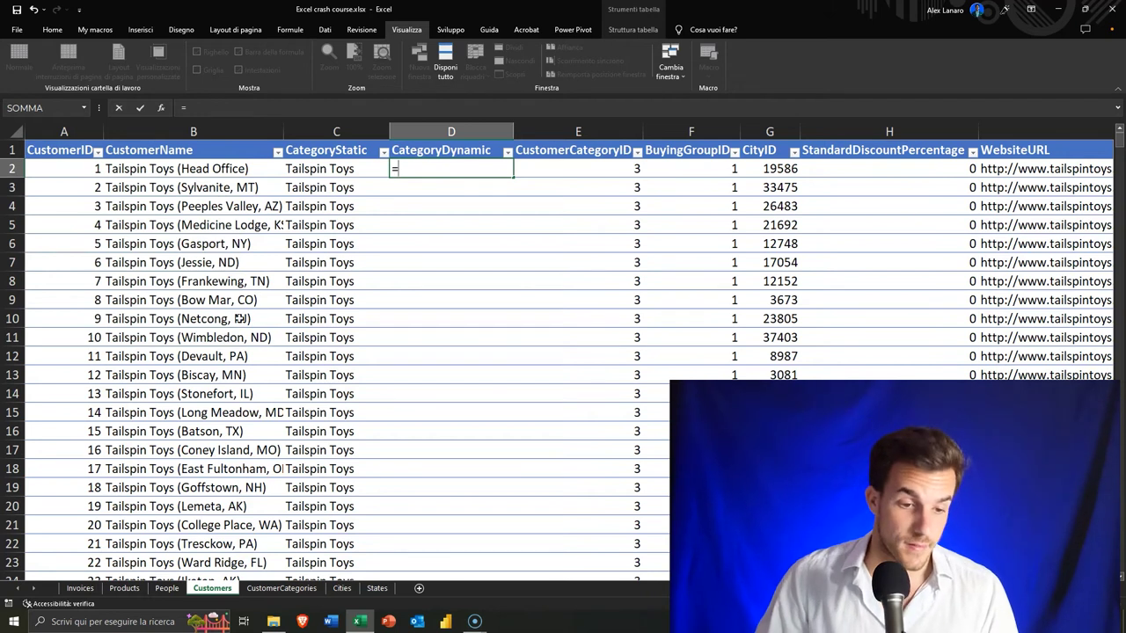
pyautogui.click(176, 170)
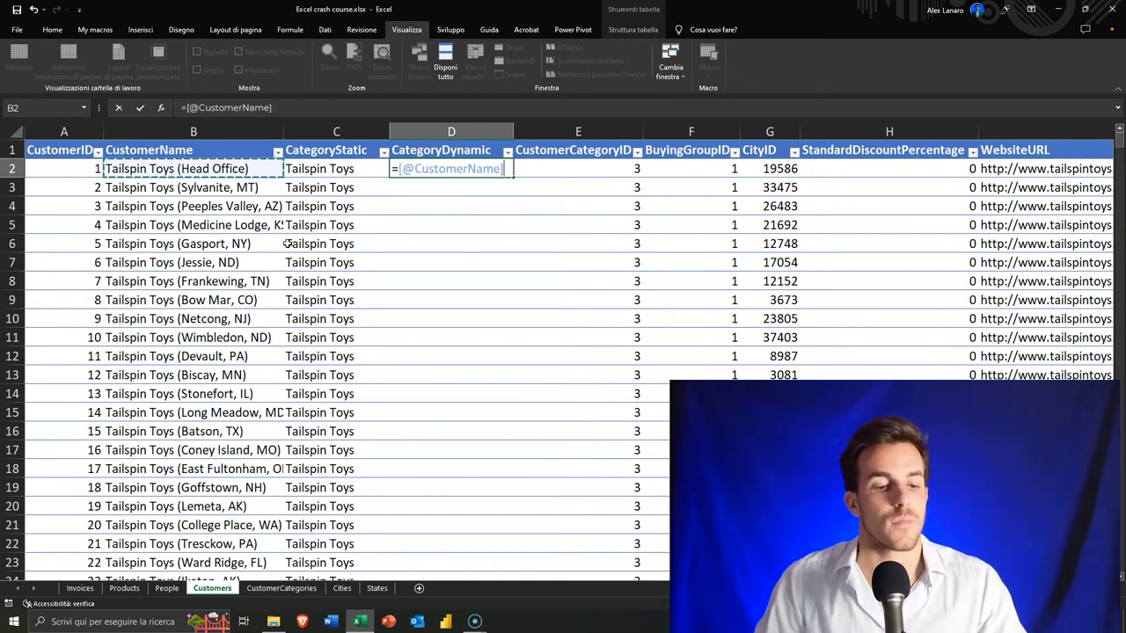
pyautogui.press('Escape')
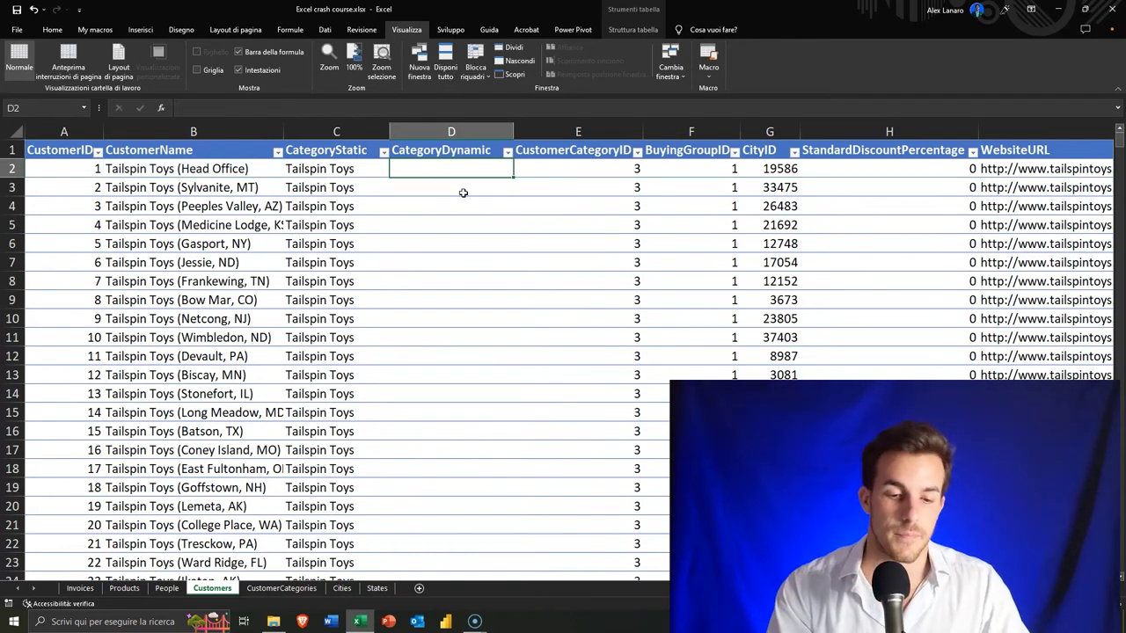
pyautogui.write('=')
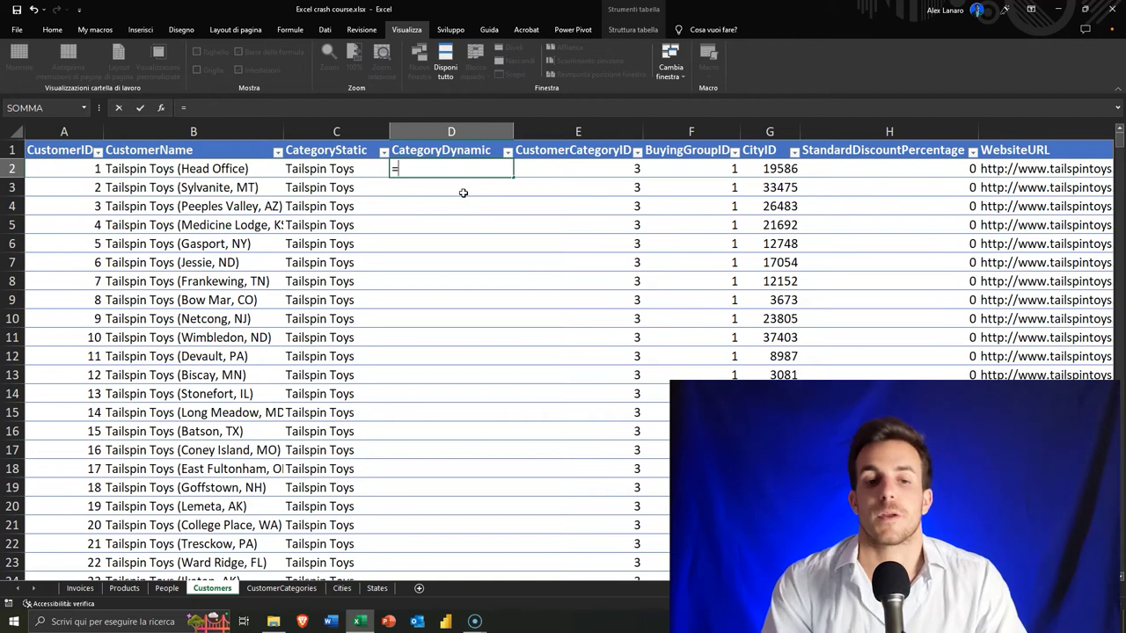
pyautogui.write('ric')
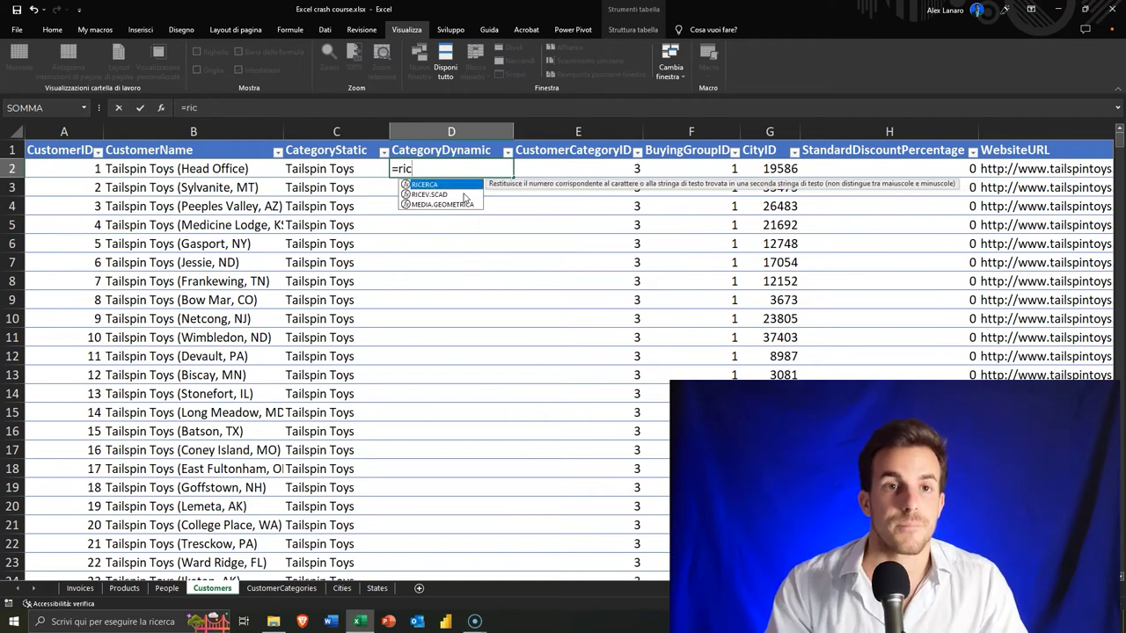
pyautogui.press('Tab')
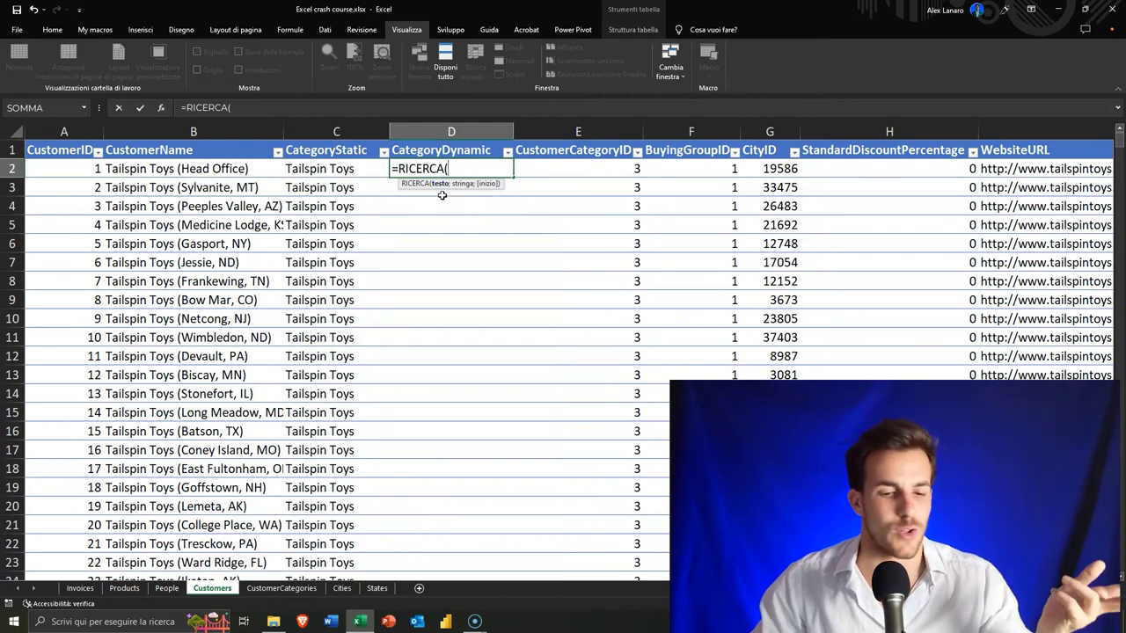
pyautogui.click(223, 167)
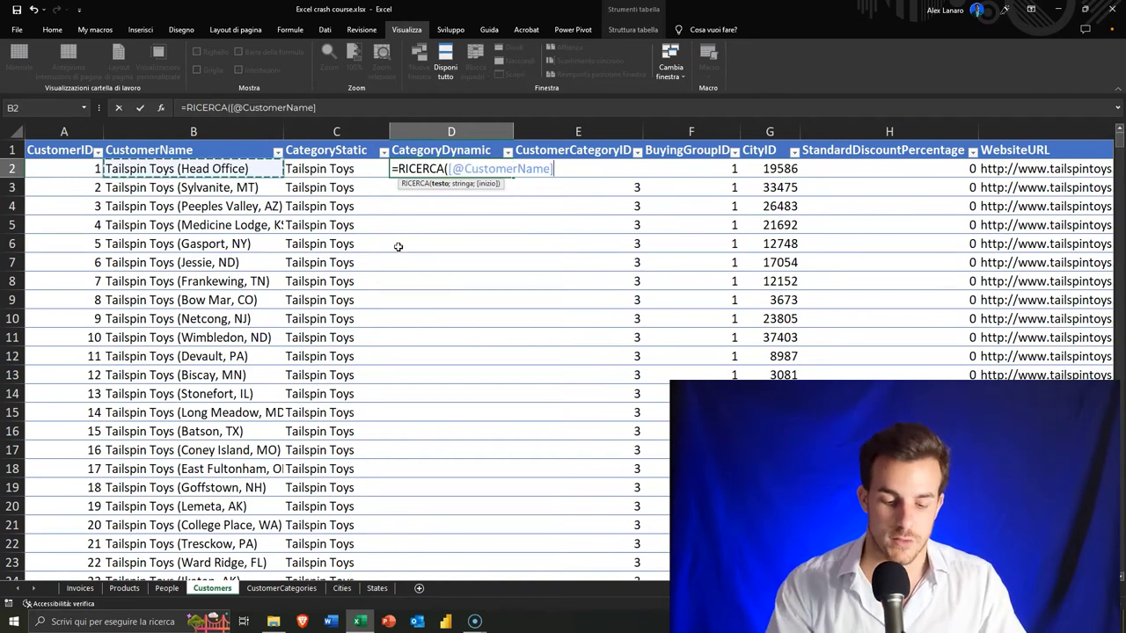
pyautogui.write(';')
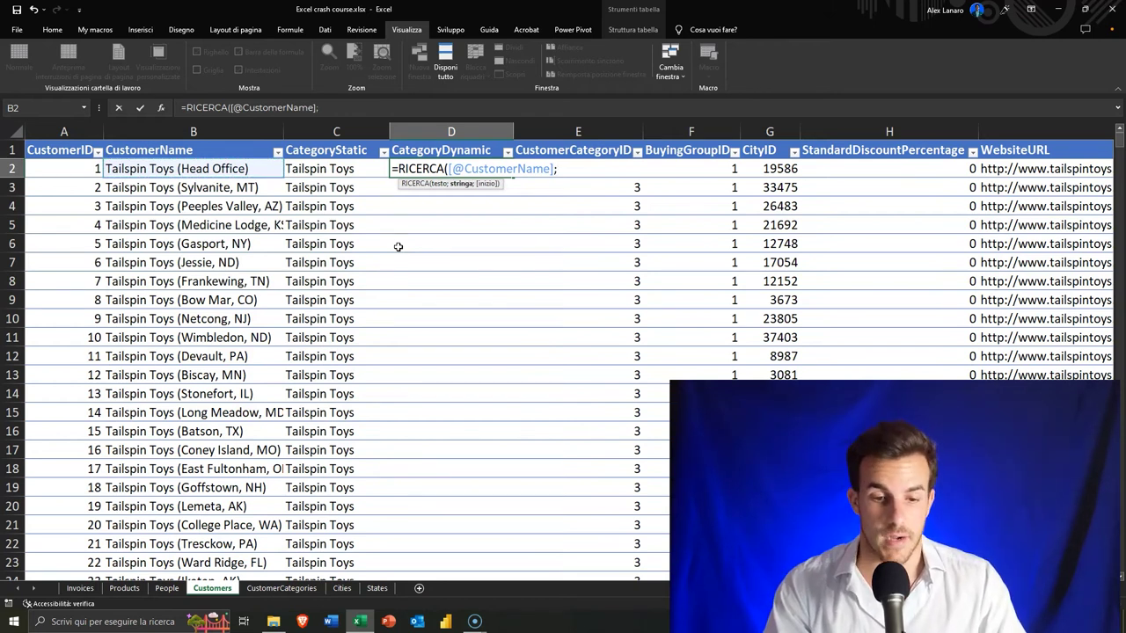
pyautogui.write('"(')
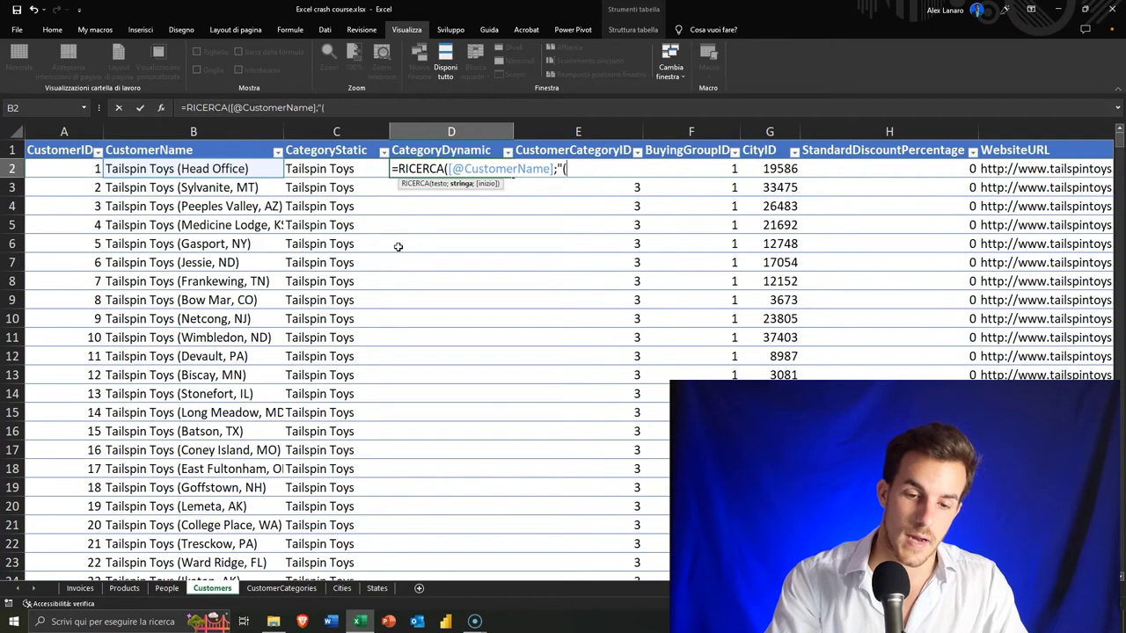
pyautogui.write('")')
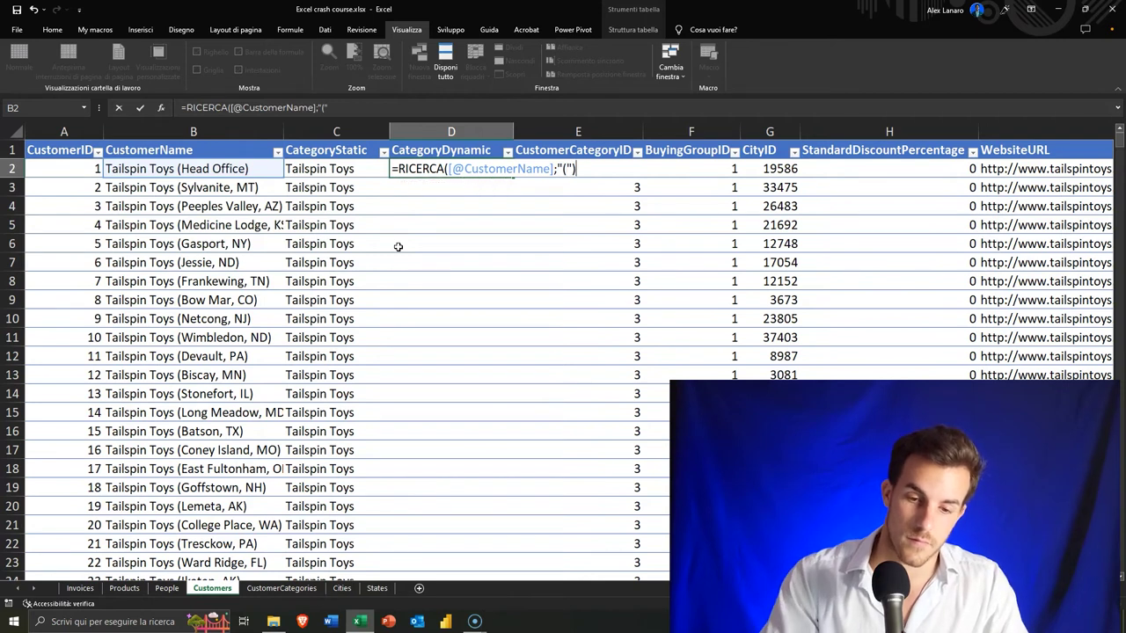
pyautogui.hotkey('ctrl', 'Return')
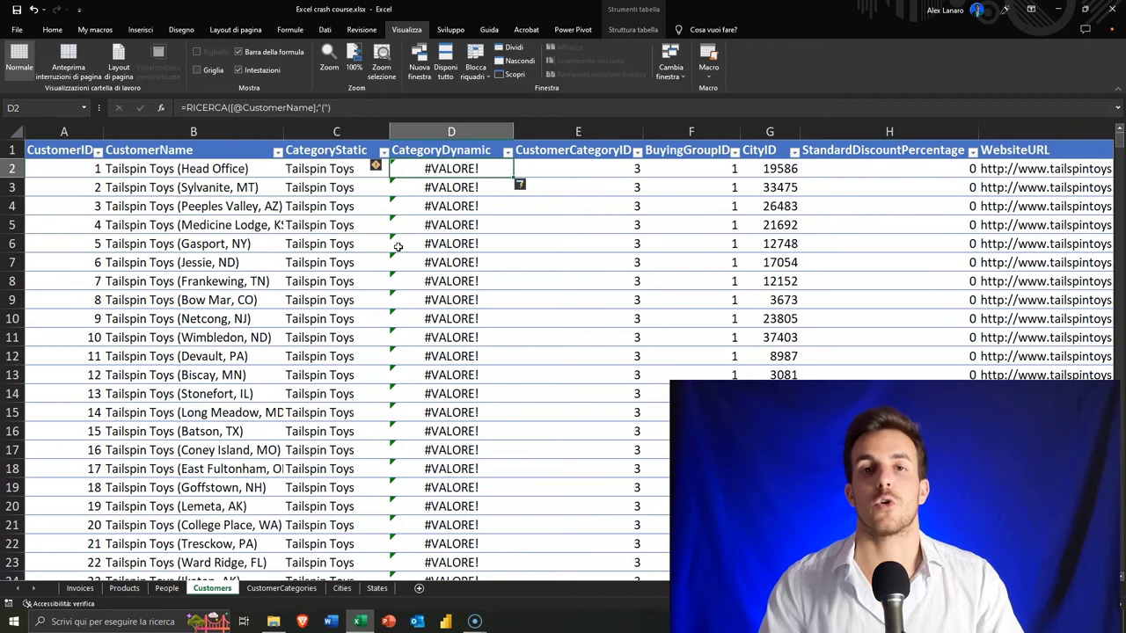
pyautogui.press('F2')
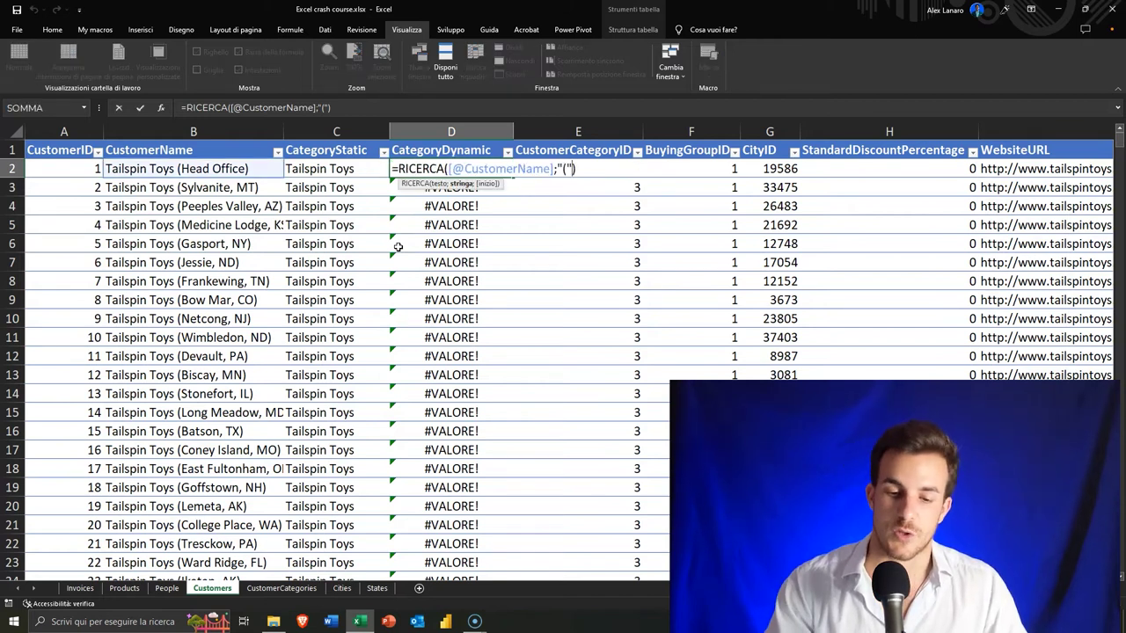
pyautogui.press('BackSpace')
pyautogui.press('BackSpace')
pyautogui.press('BackSpace')
pyautogui.press('BackSpace')
pyautogui.press('Left')
pyautogui.press('Left')
pyautogui.press('Left')
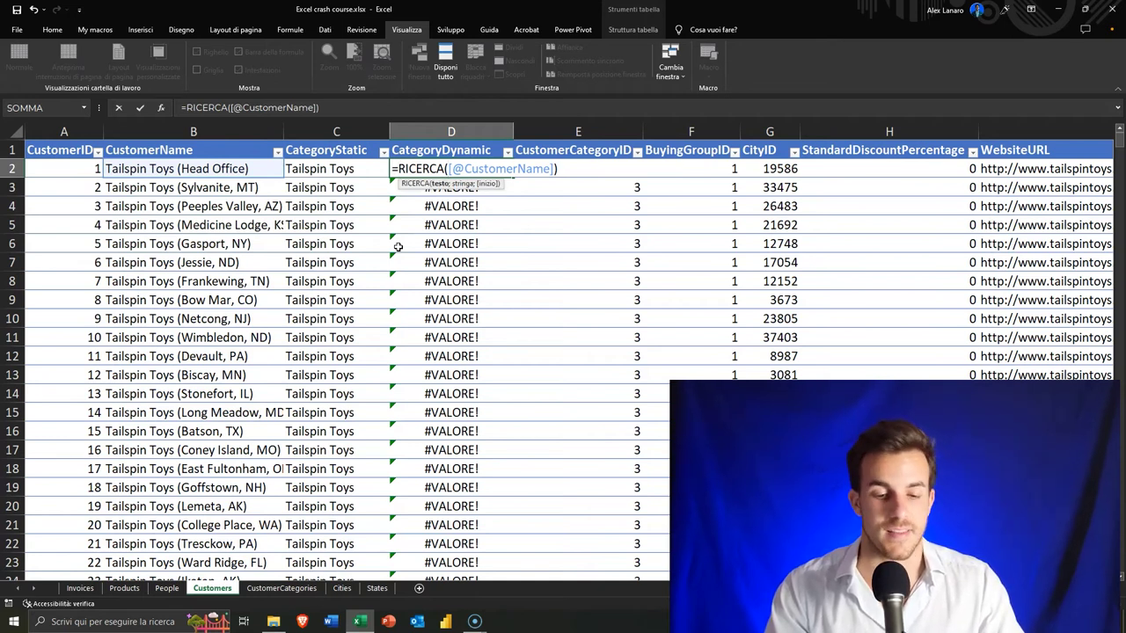
pyautogui.write('"(')
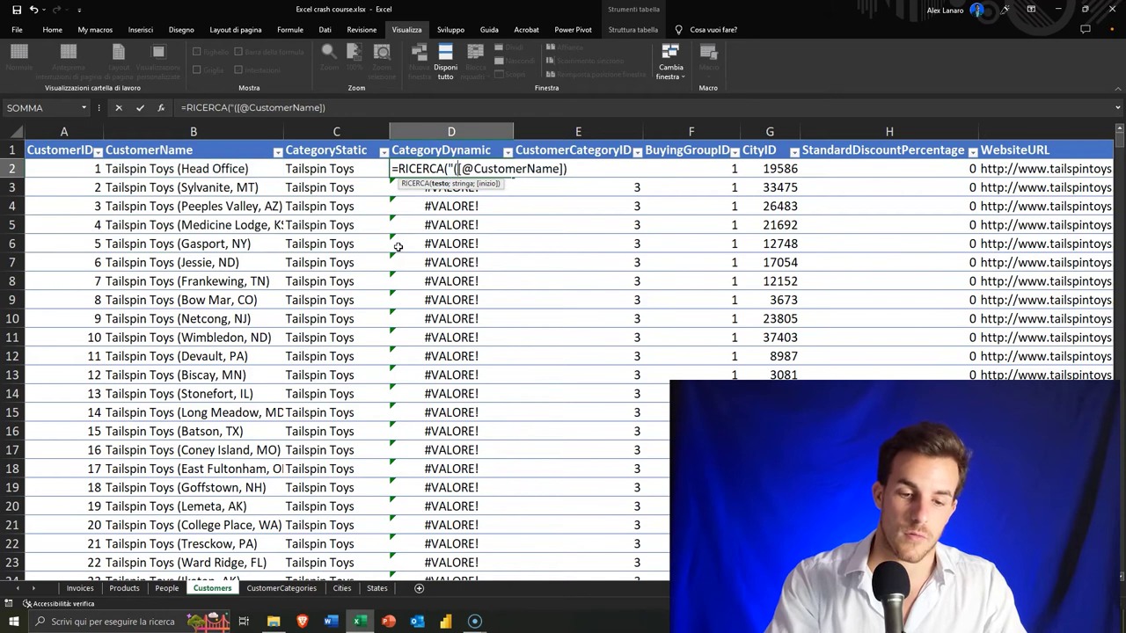
pyautogui.write('";')
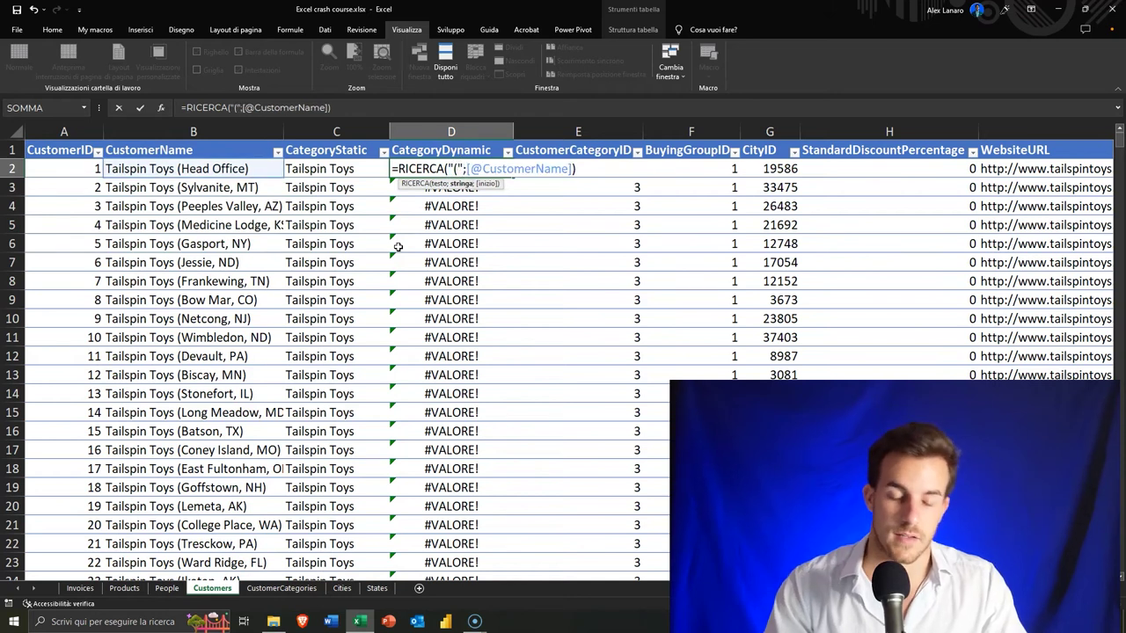
pyautogui.hotkey('ctrl', 'Return')
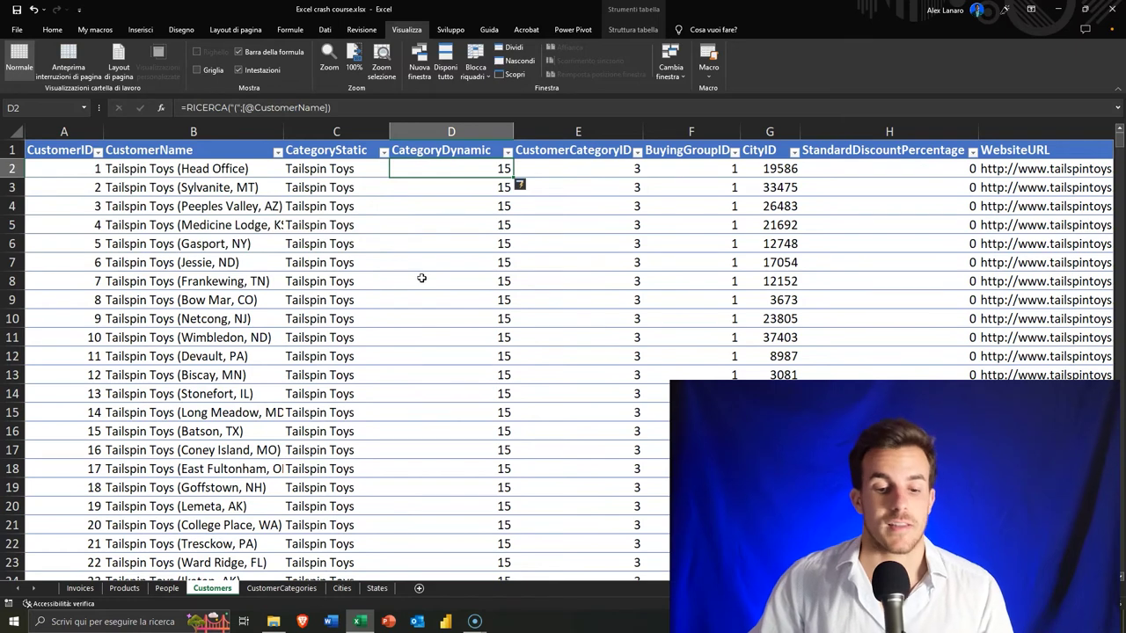
# Check CategoryDynamic results further down, including the #VALORE! error for a name without parentheses
pyautogui.scroll(-2, 421, 278)
pyautogui.scroll(-14, 422, 278)
pyautogui.scroll(-5, 423, 278)
pyautogui.scroll(-12, 423, 278)
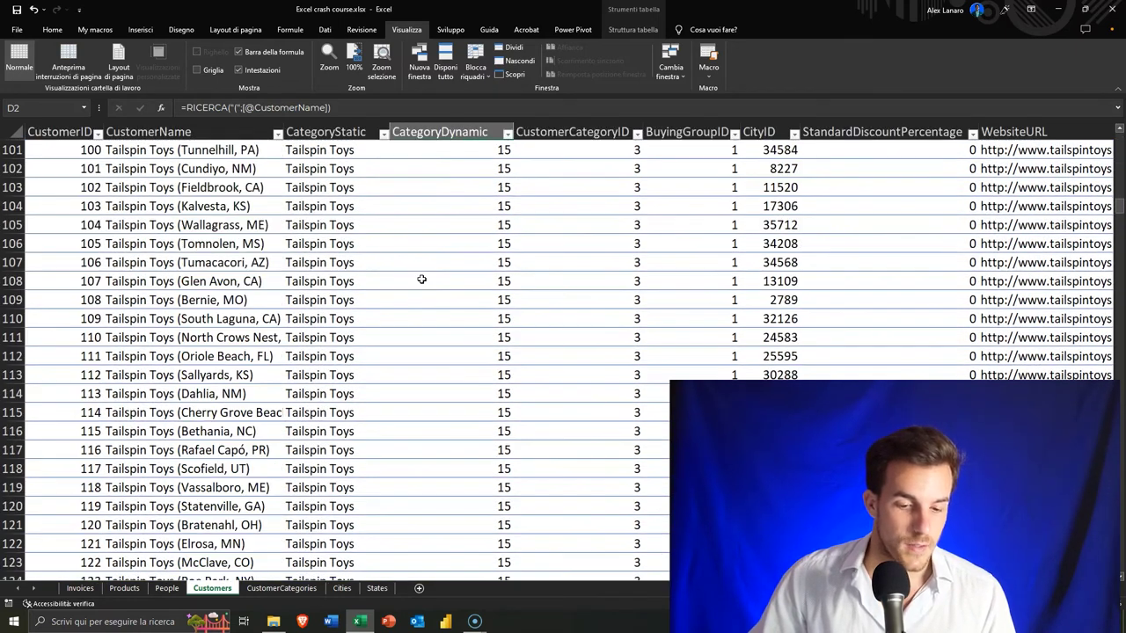
pyautogui.scroll(-17, 423, 278)
pyautogui.scroll(-10, 422, 279)
pyautogui.scroll(7, 422, 279)
pyautogui.click(163, 279)
pyautogui.click(440, 317)
pyautogui.scroll(-7, 440, 317)
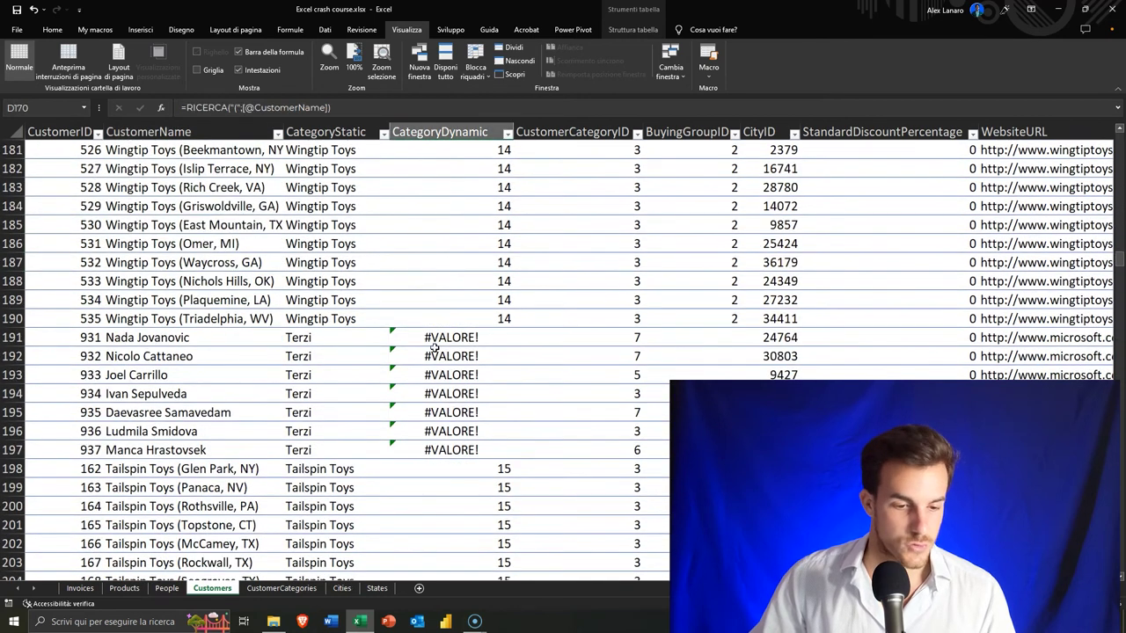
pyautogui.click(148, 339)
pyautogui.click(453, 337)
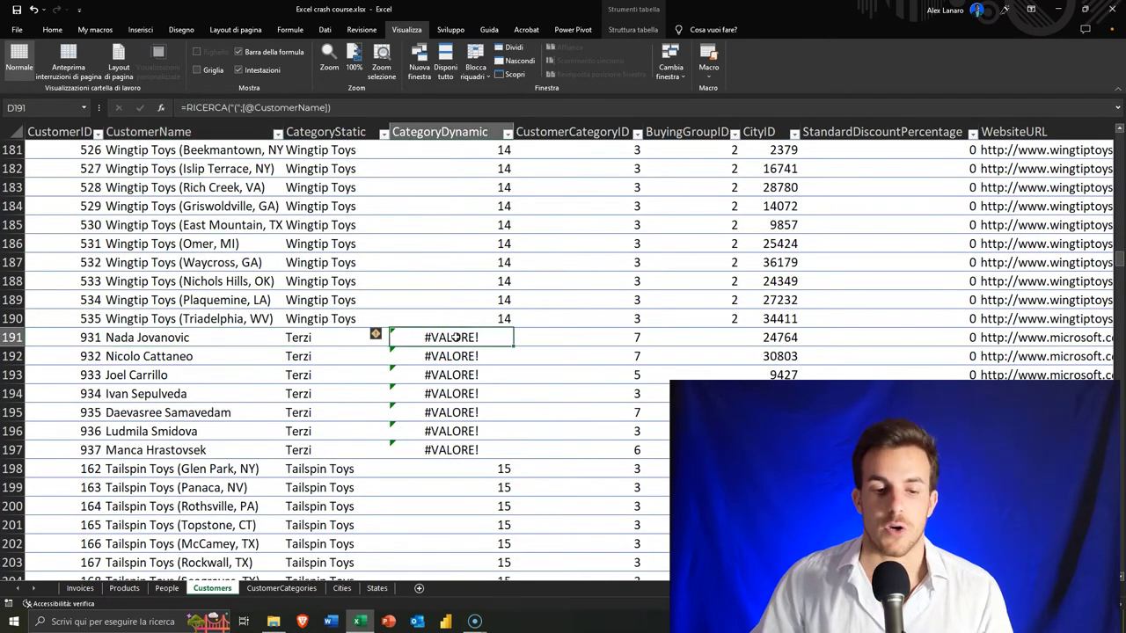
pyautogui.scroll(3, 387, 220)
# Inspect a Wingtip Toys row returning 14, then go back to D2
pyautogui.click(381, 250)
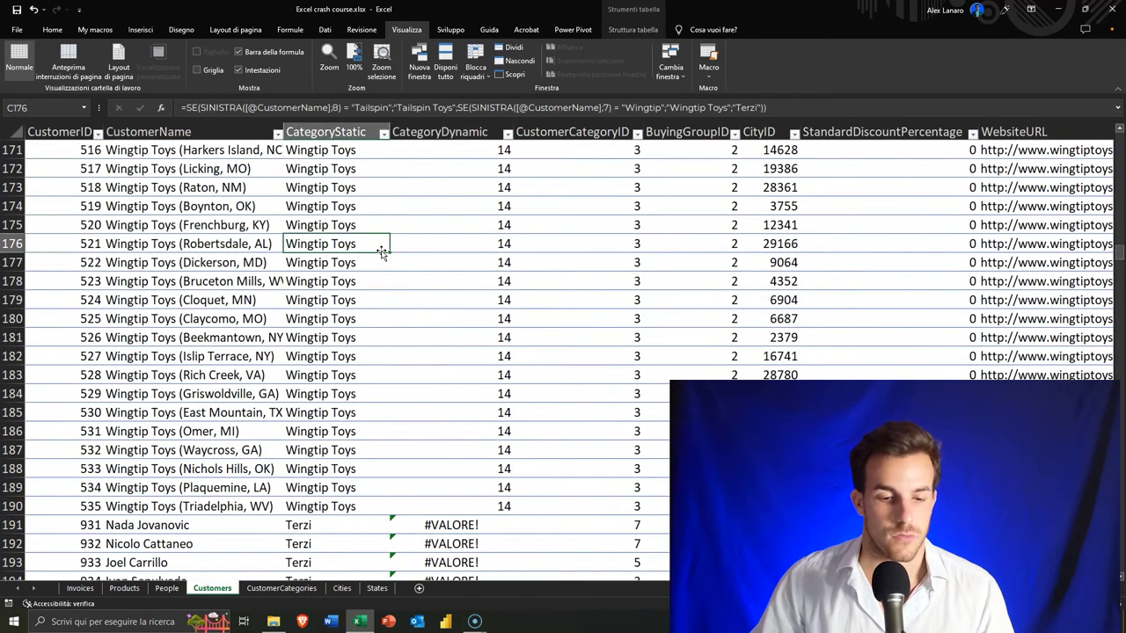
pyautogui.click(154, 245)
pyautogui.click(469, 243)
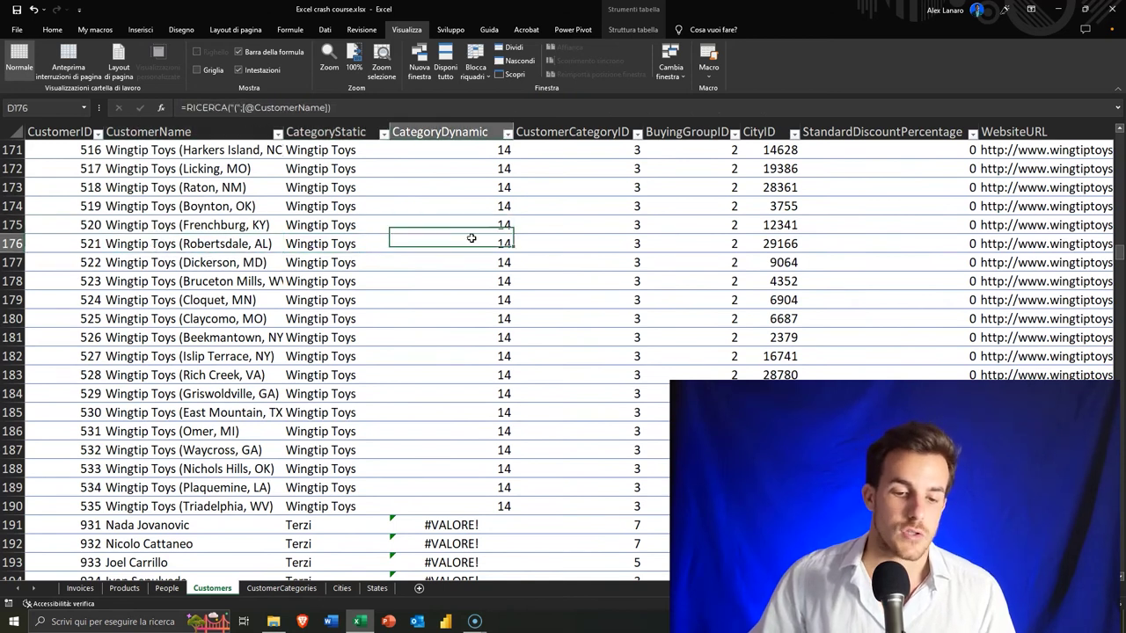
pyautogui.scroll(2, 396, 246)
pyautogui.scroll(20, 352, 249)
pyautogui.scroll(15, 315, 250)
pyautogui.scroll(10, 315, 251)
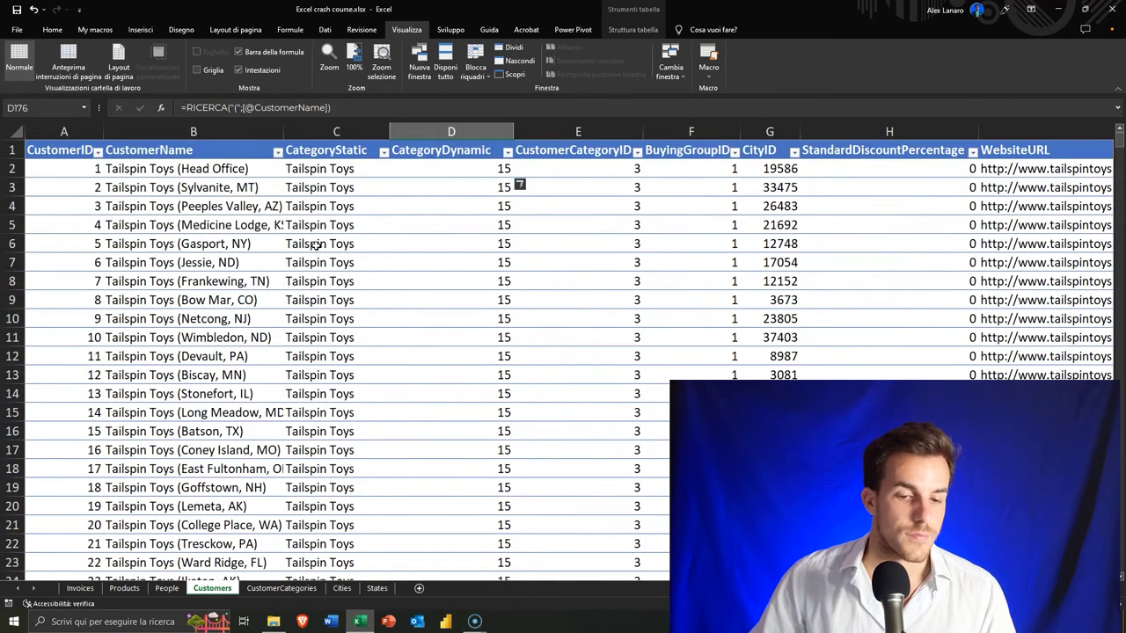
pyautogui.click(480, 170)
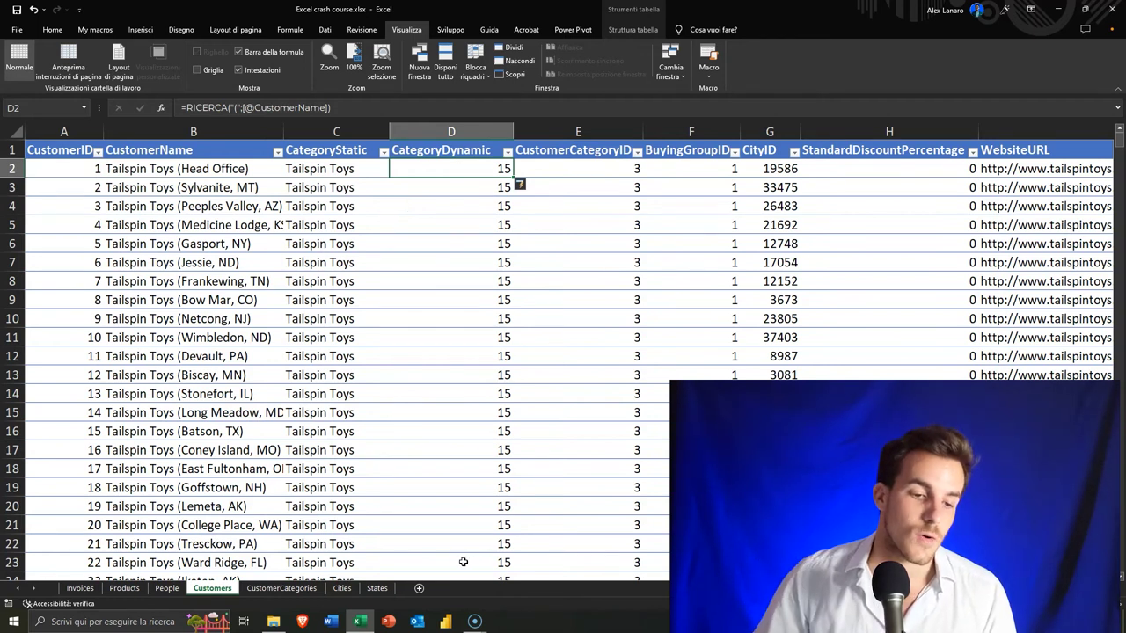
# Change the D2 search text to " (" so Tailspin Toys rows return 14
pyautogui.click(140, 164)
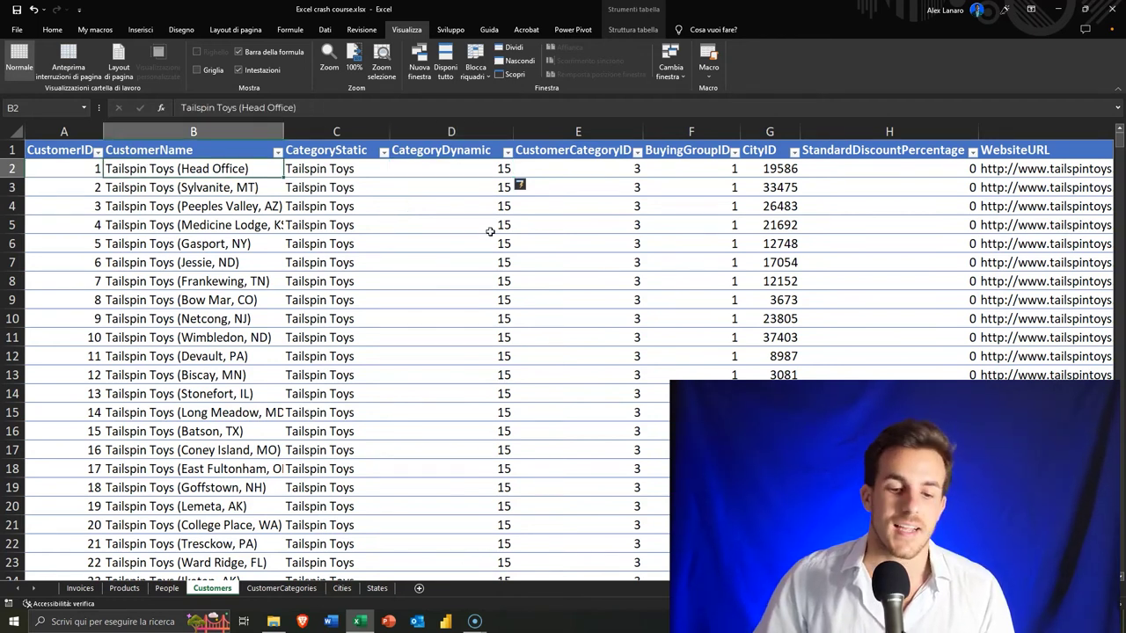
pyautogui.click(445, 171)
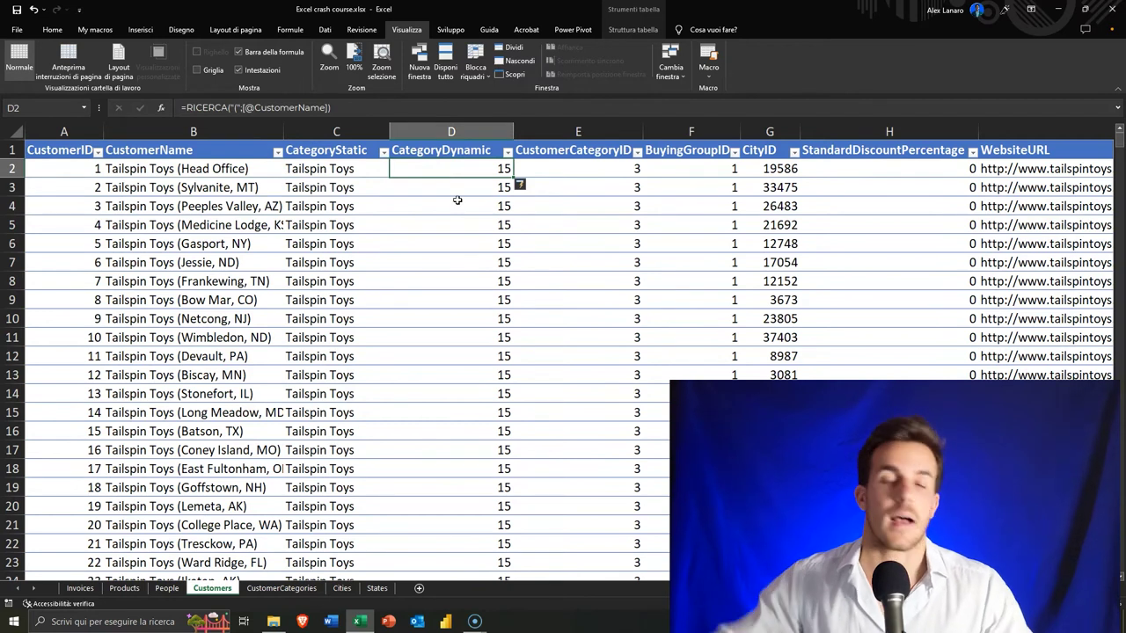
pyautogui.press('F2')
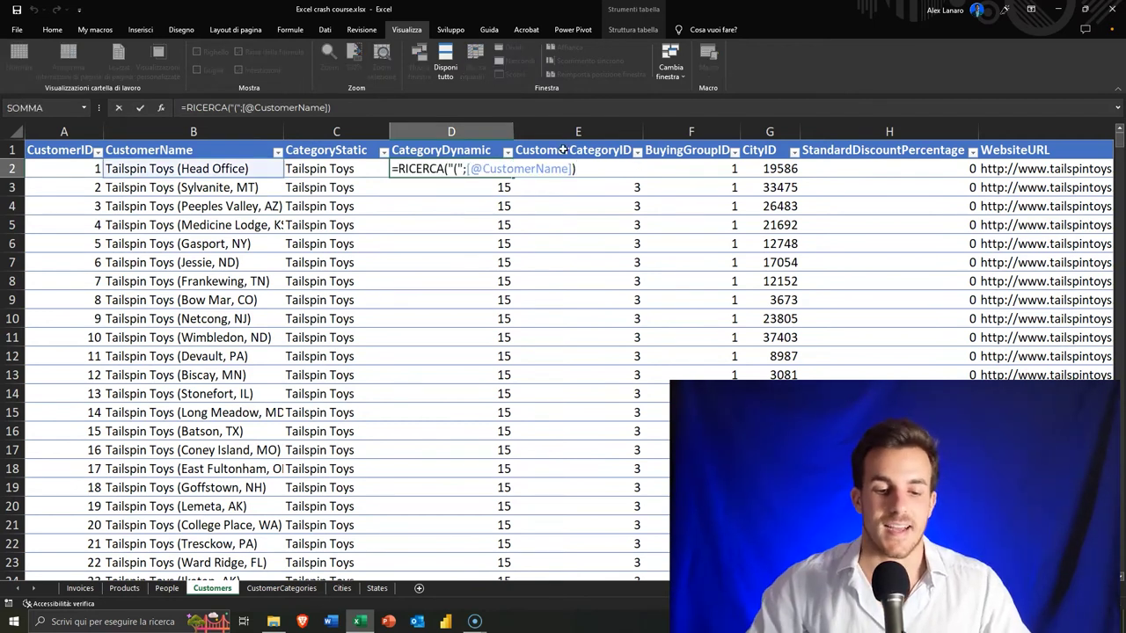
pyautogui.hotkey('ctrl', 'Return')
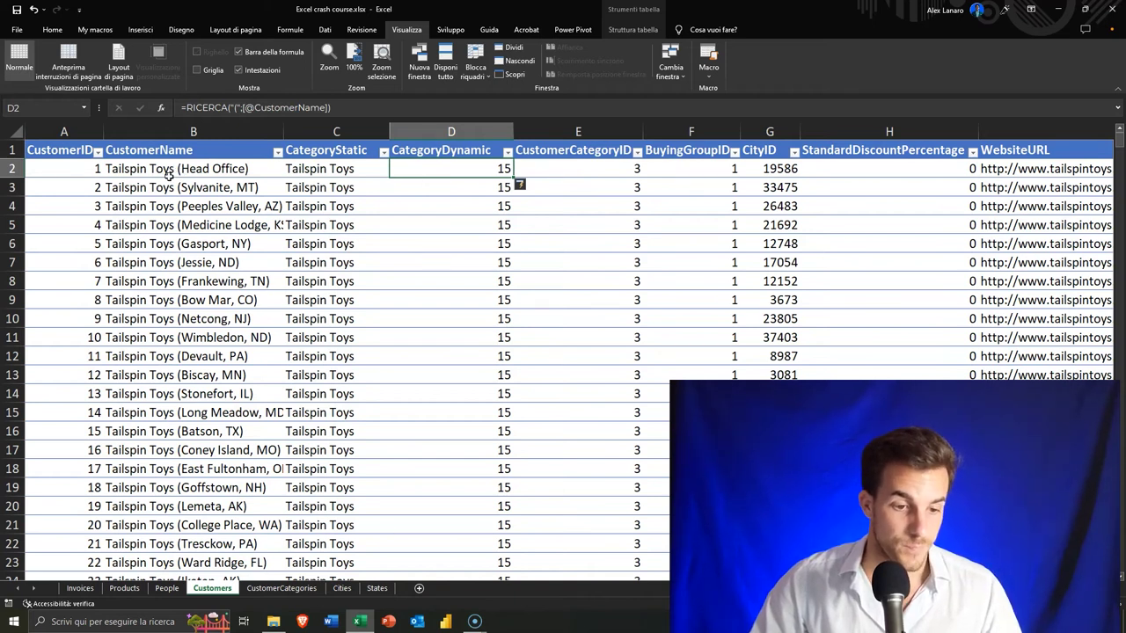
pyautogui.press('F2')
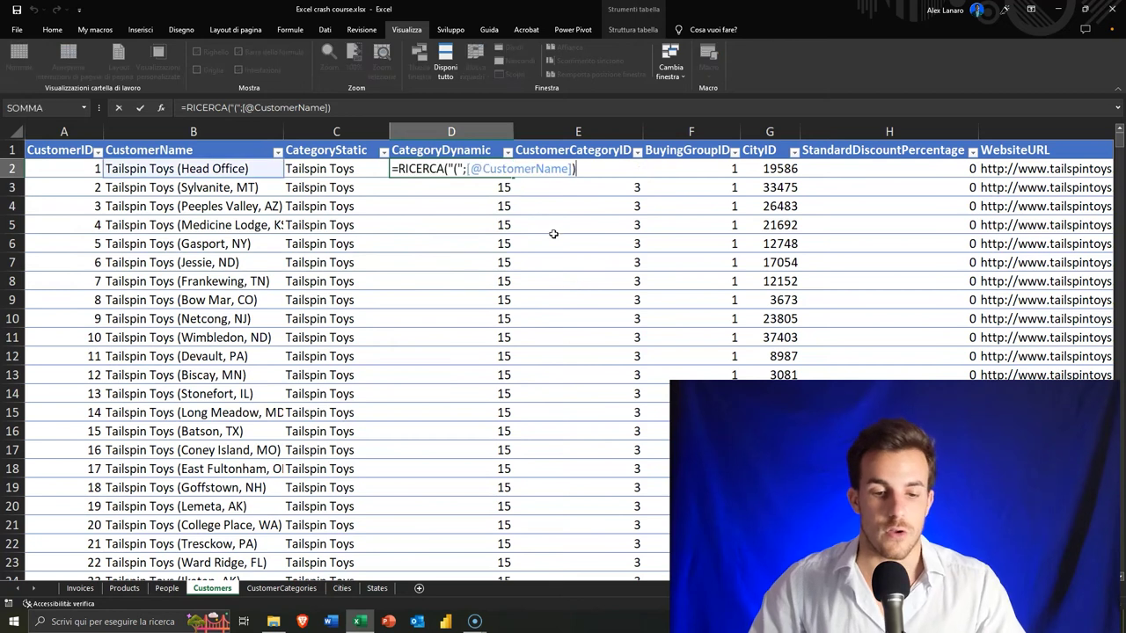
pyautogui.click(453, 169)
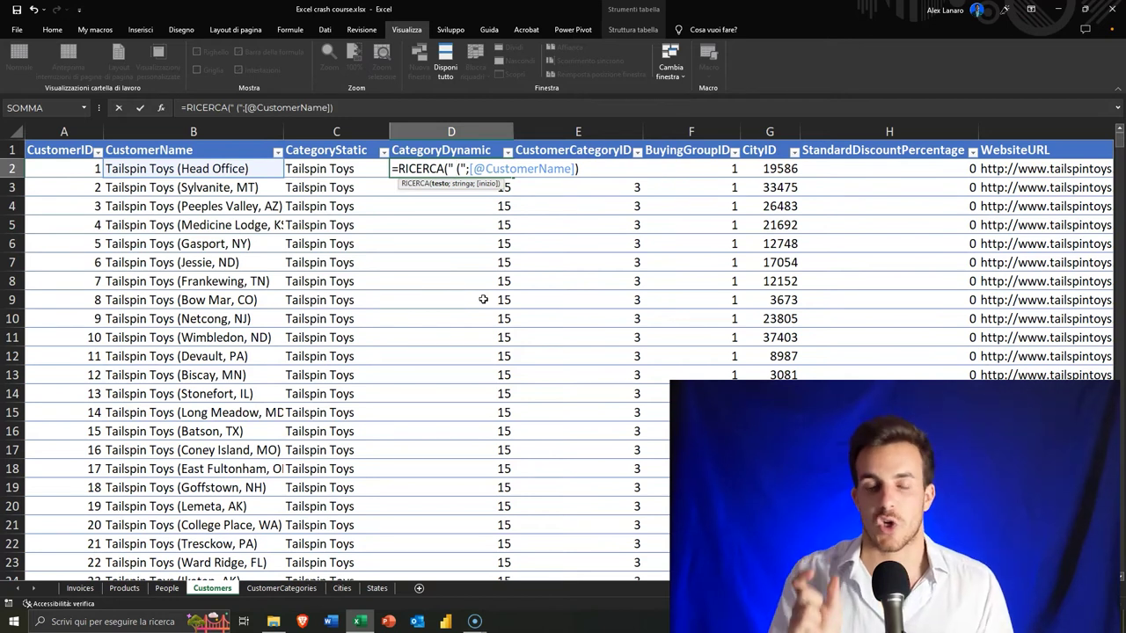
pyautogui.press('Return')
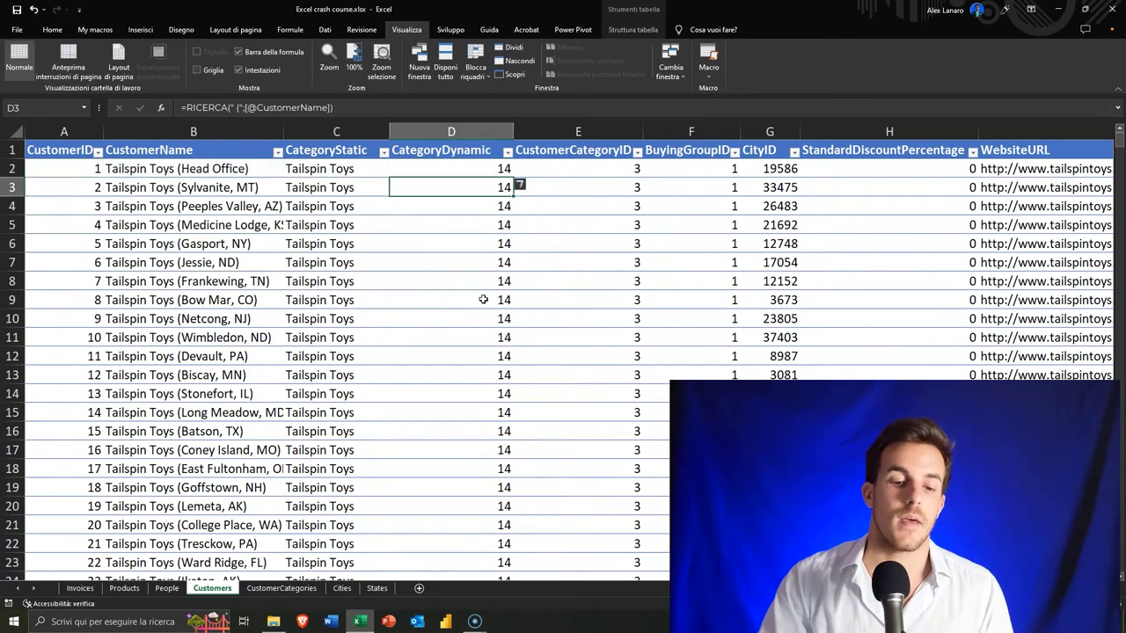
pyautogui.press('Up')
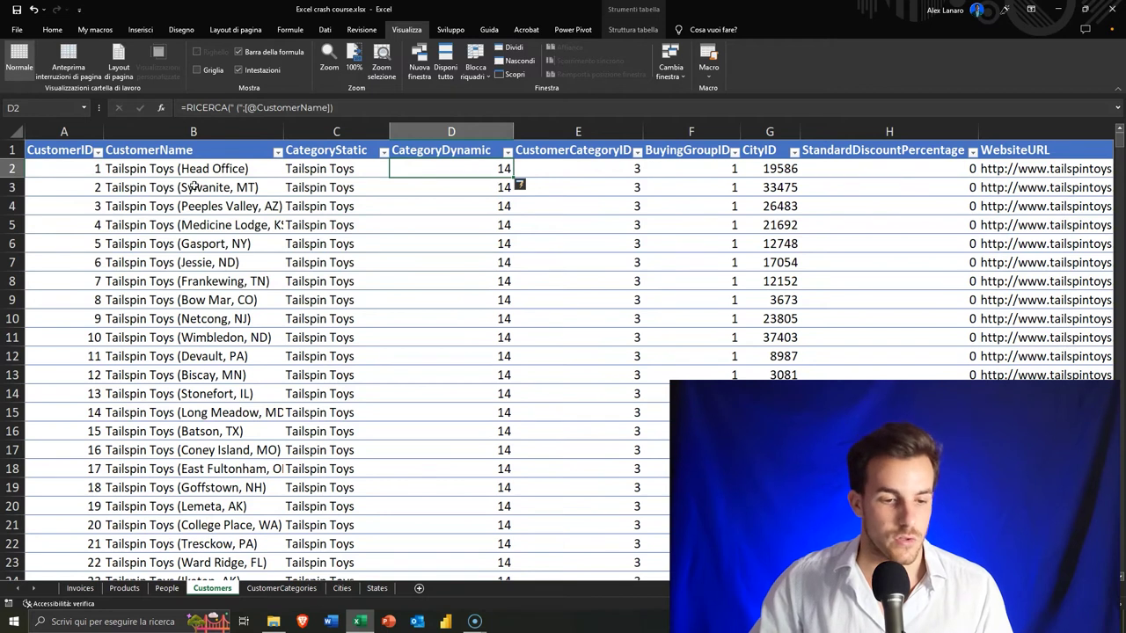
# Start wrapping the D2 formula by typing SINI at its beginning
pyautogui.click(141, 167)
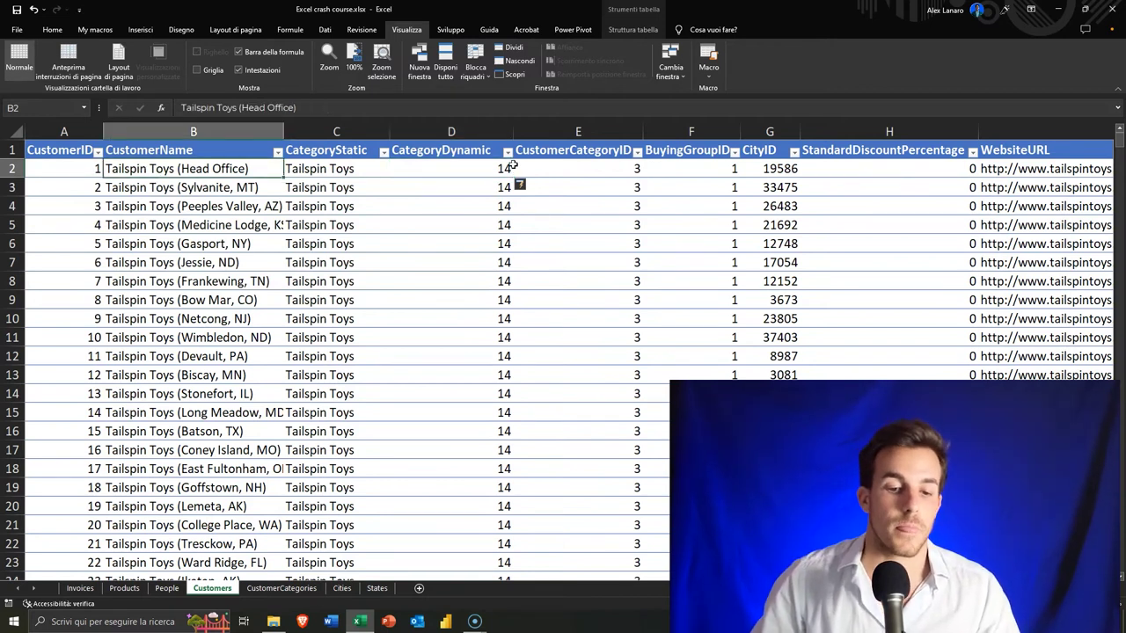
pyautogui.click(465, 171)
pyautogui.press('F2')
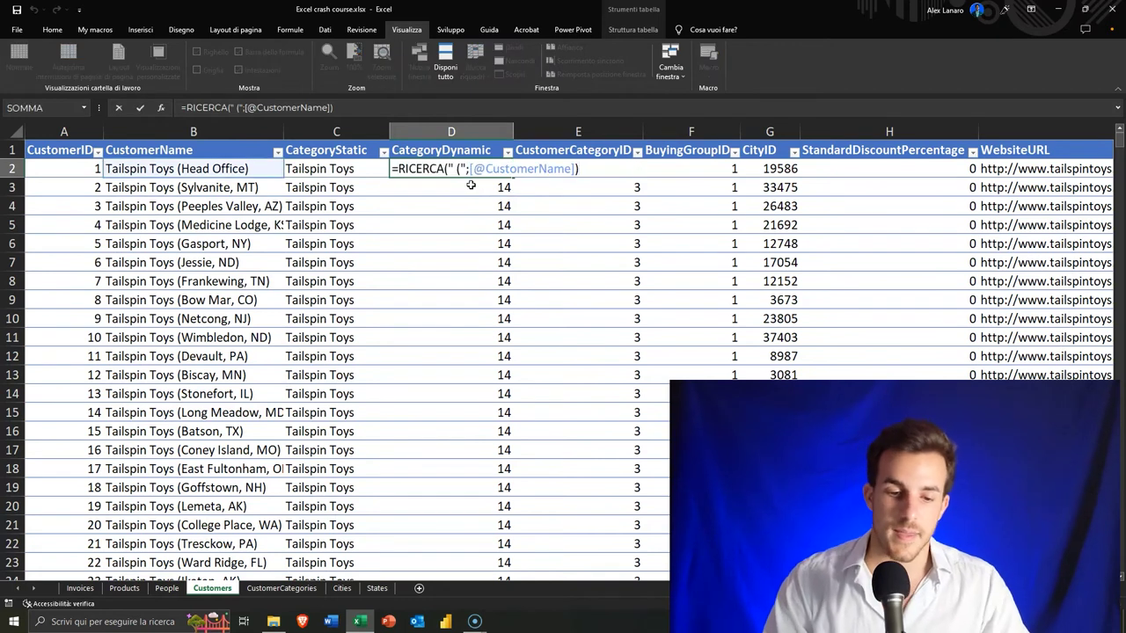
pyautogui.hotkey('ctrl', 'shift', 'Left')
pyautogui.hotkey('ctrl', 'shift', 'Left')
pyautogui.hotkey('ctrl', 'shift', 'Left')
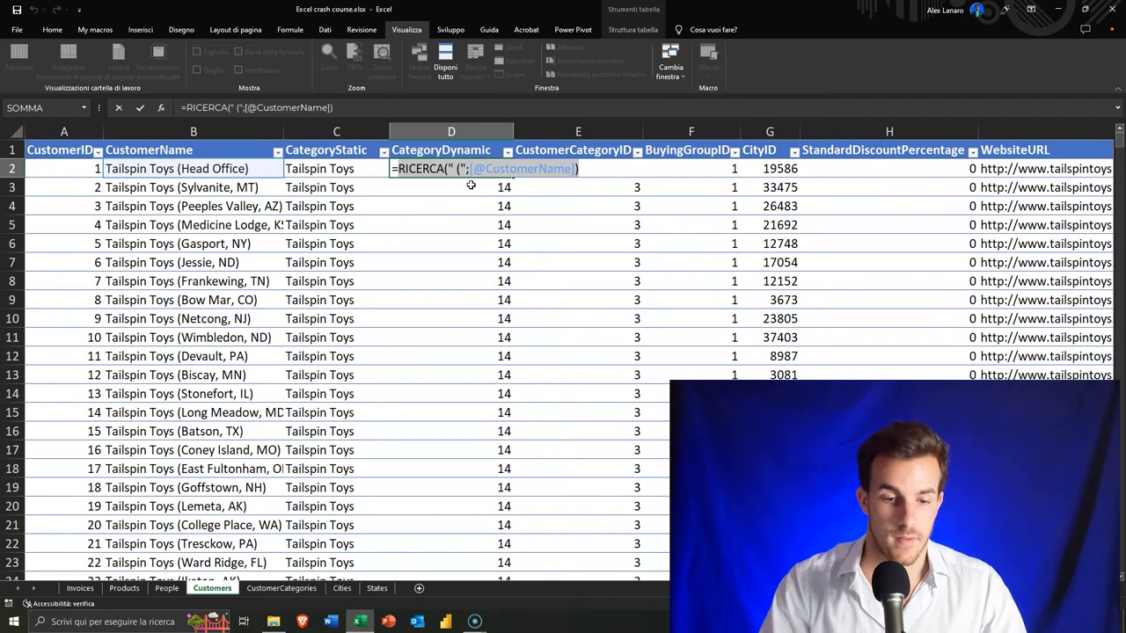
pyautogui.press('Home')
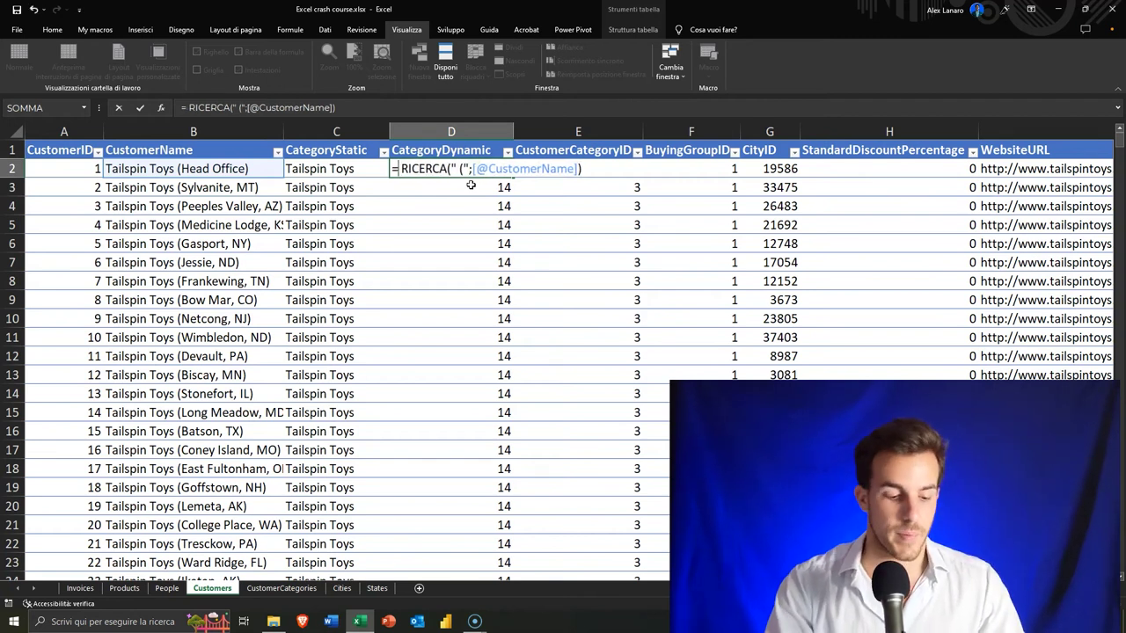
pyautogui.write('SINI')
pyautogui.press('Tab')
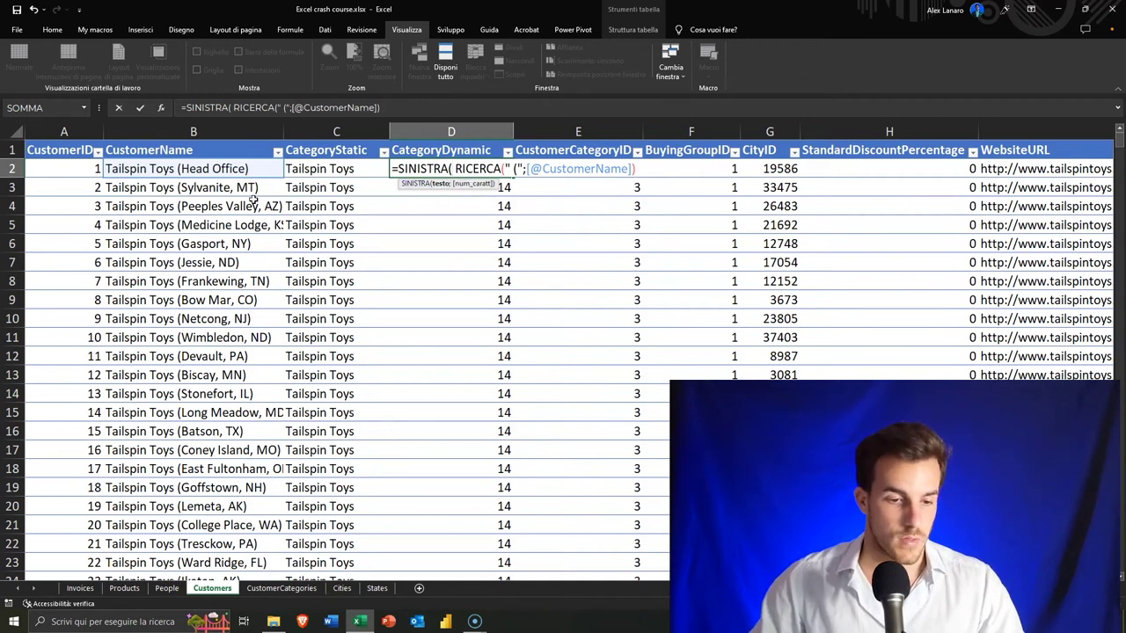
pyautogui.click(181, 168)
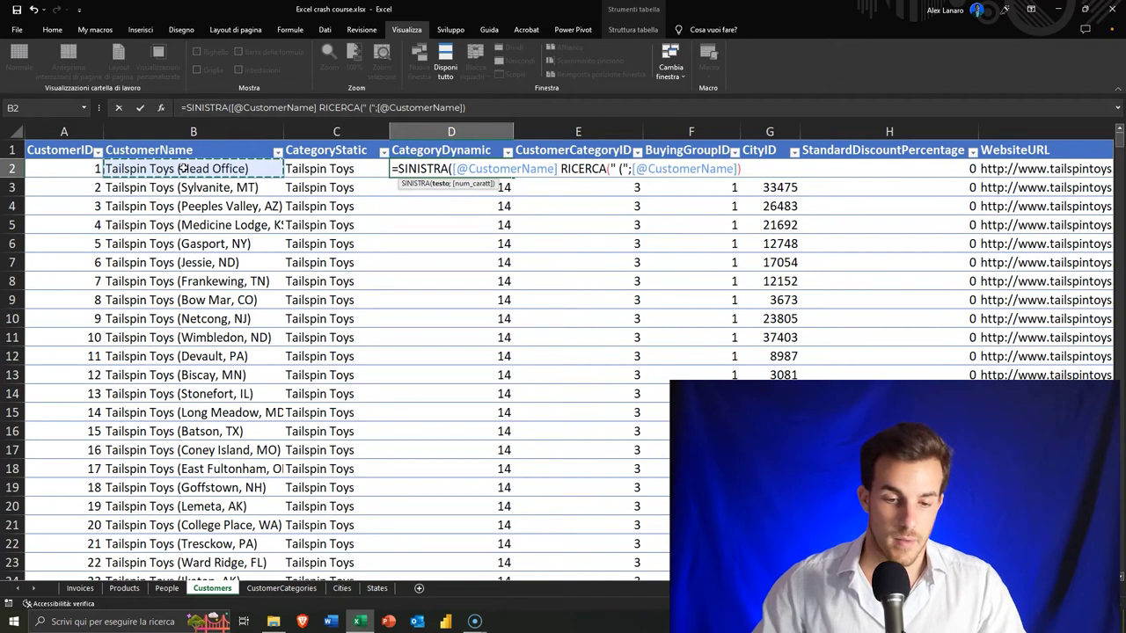
pyautogui.write(';')
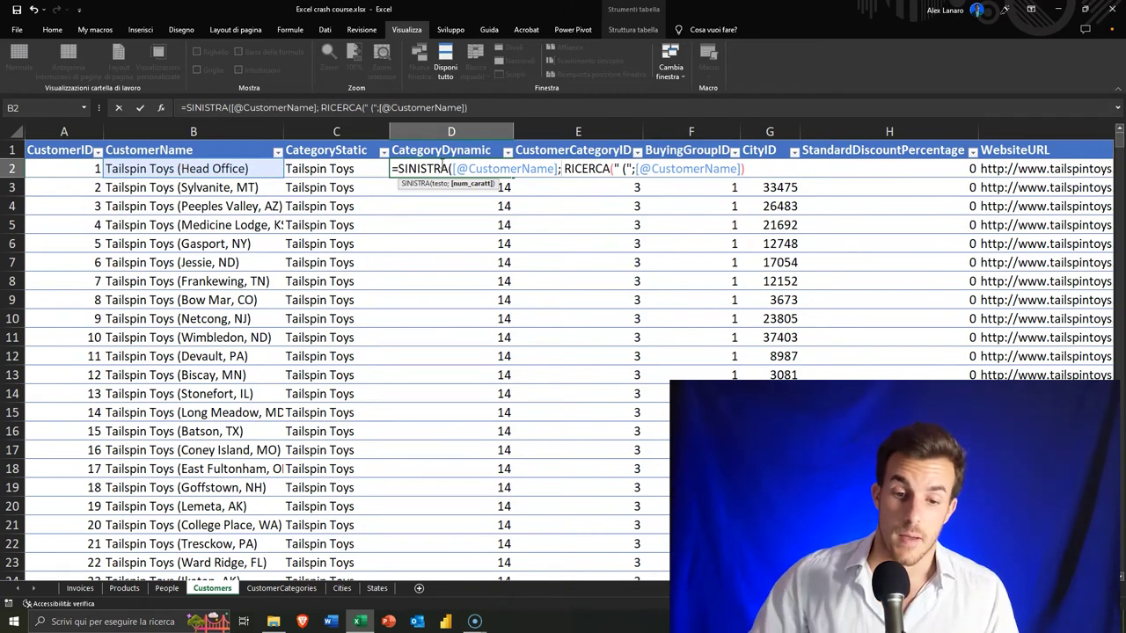
pyautogui.moveTo(564, 168); pyautogui.dragTo(761, 170)
pyautogui.click(778, 172)
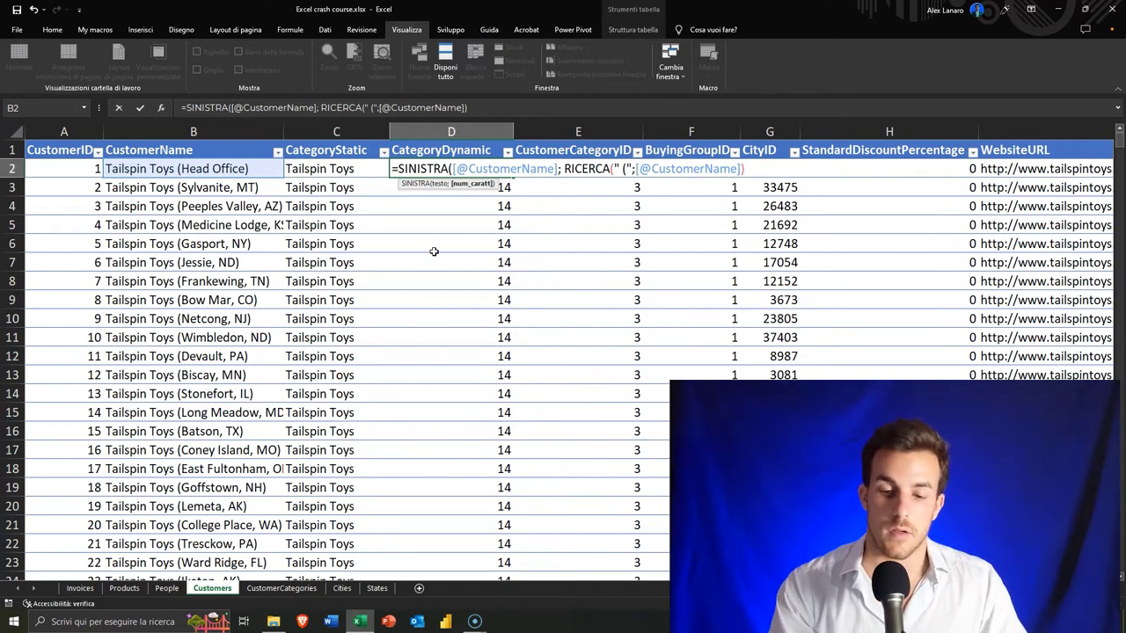
pyautogui.write(')')
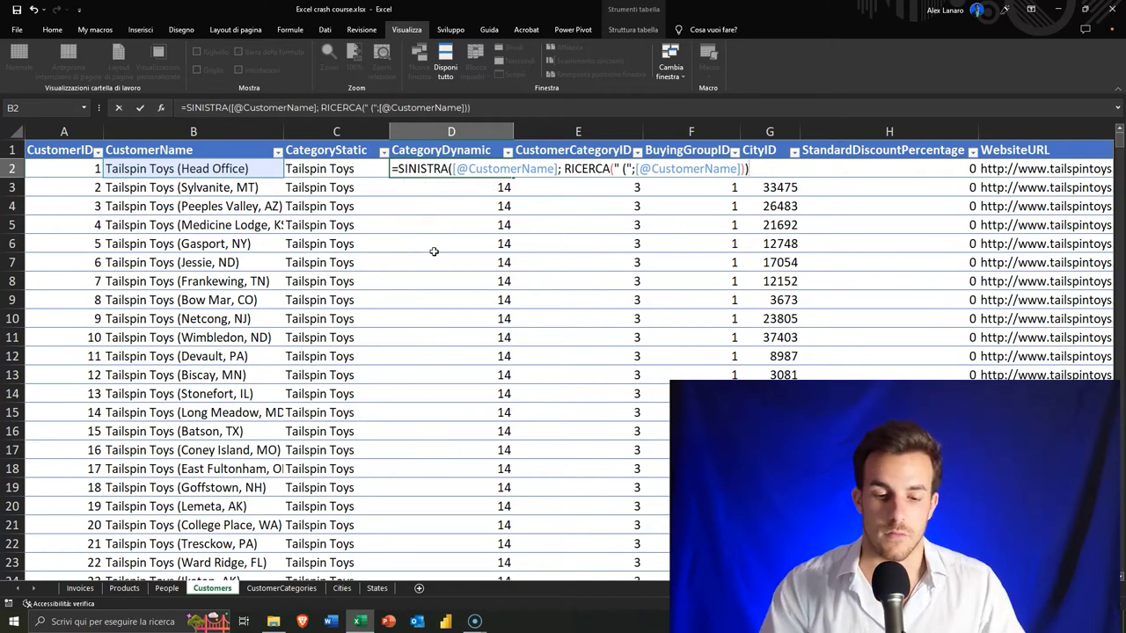
pyautogui.hotkey('ctrl', 'Return')
pyautogui.press('Down')
pyautogui.press('Down')
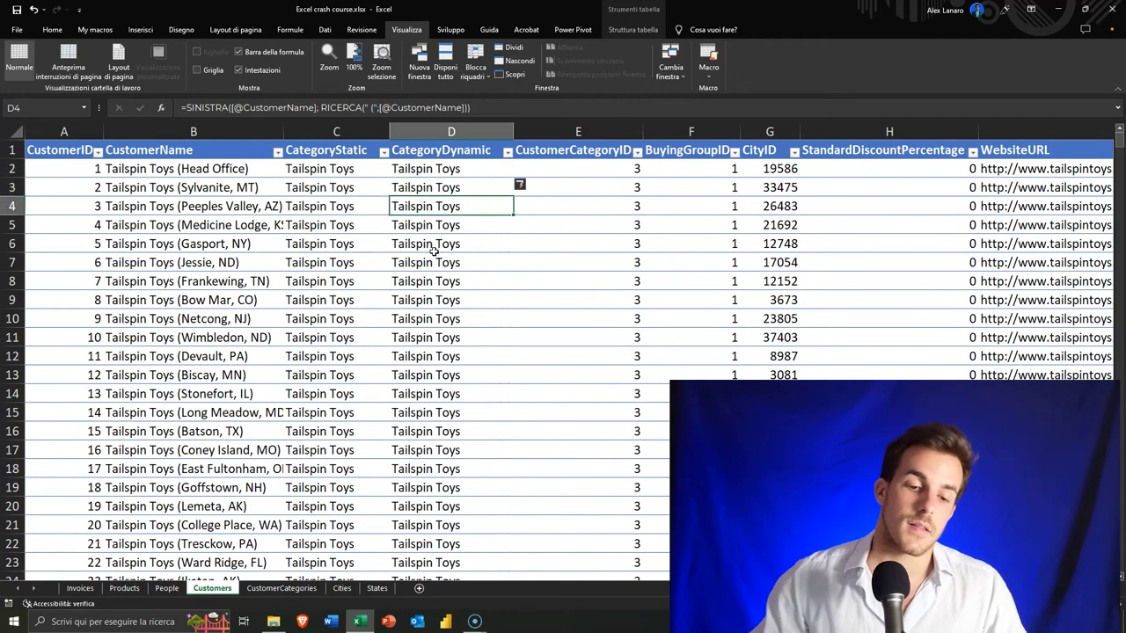
# Review CategoryDynamic results down the table, checking Tailspin Toys values and a #VALORE! error
pyautogui.scroll(-3, 431, 255)
pyautogui.scroll(-9, 429, 259)
pyautogui.scroll(-8, 429, 258)
pyautogui.scroll(-7, 429, 259)
pyautogui.scroll(-9, 428, 259)
pyautogui.scroll(-7, 429, 261)
pyautogui.scroll(-11, 428, 261)
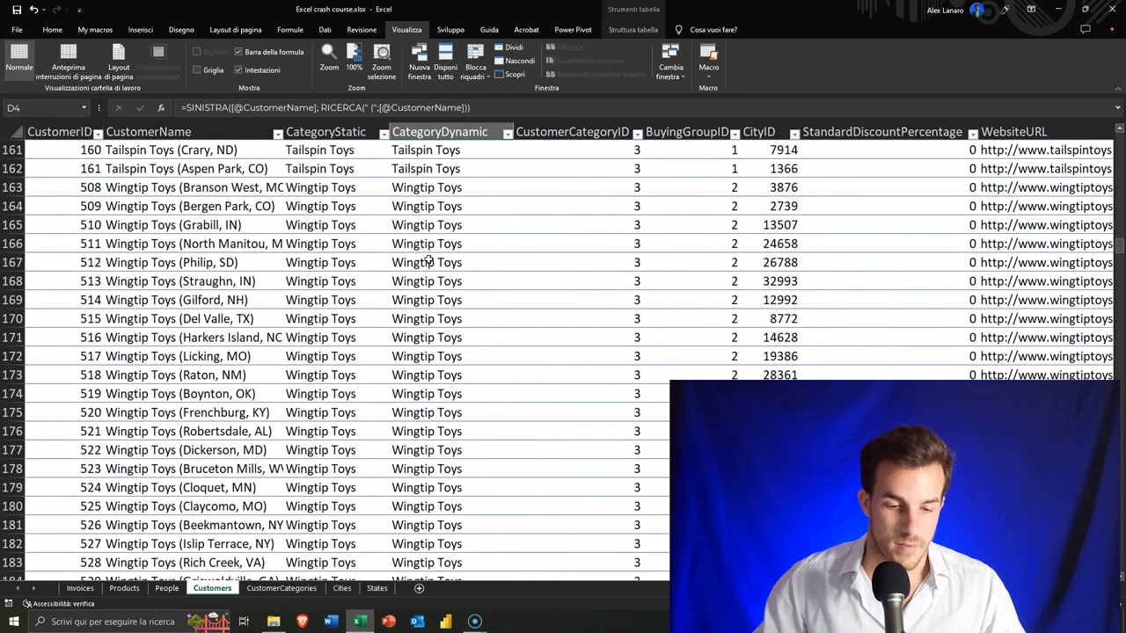
pyautogui.click(424, 369)
pyautogui.scroll(-5, 424, 370)
pyautogui.scroll(-5, 424, 370)
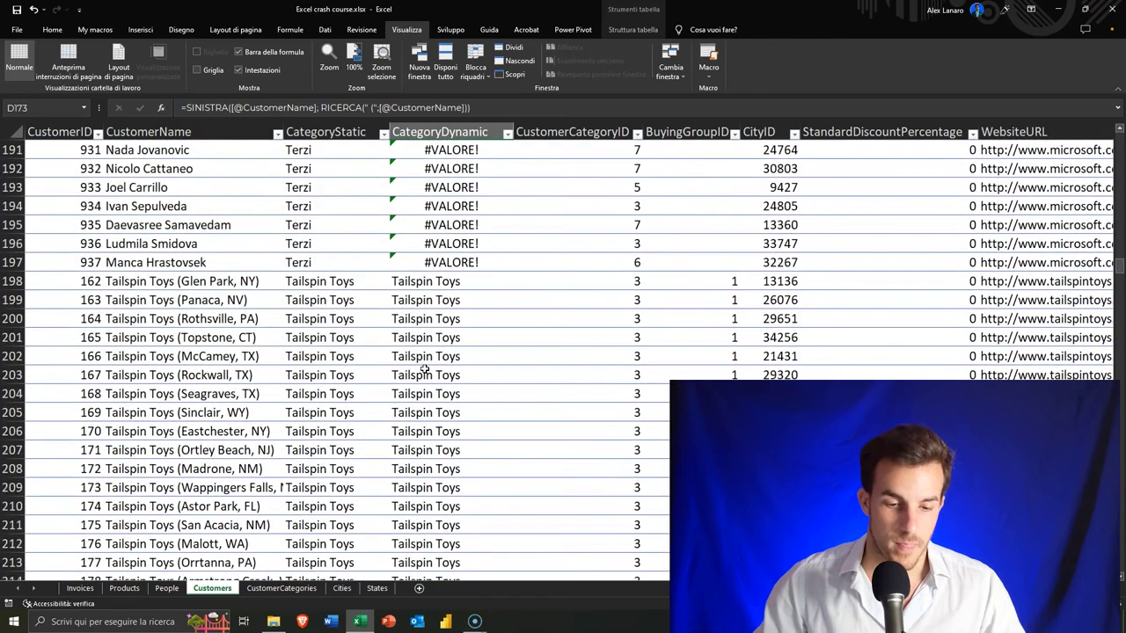
pyautogui.scroll(1, 418, 325)
pyautogui.scroll(6, 413, 292)
pyautogui.click(417, 225)
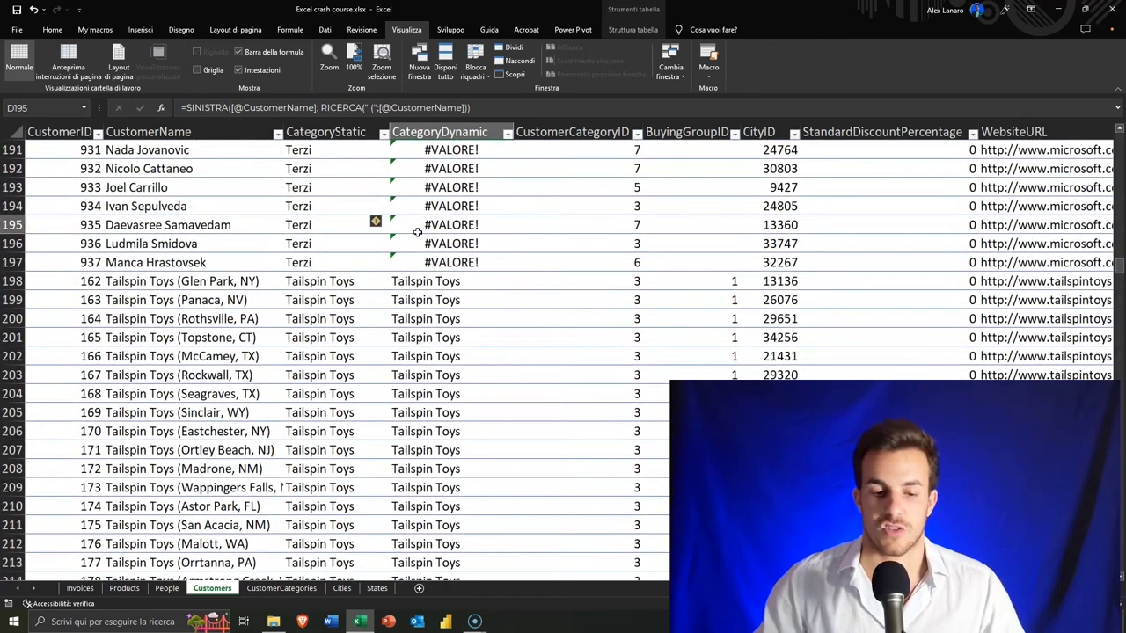
# At the table bottom, begin adding an opening parenthesis after the Prezzel Toys name in B665
pyautogui.scroll(-20, 410, 264)
pyautogui.scroll(-17, 407, 278)
pyautogui.scroll(-20, 407, 278)
pyautogui.scroll(-2, 407, 282)
pyautogui.scroll(-5, 406, 284)
pyautogui.scroll(-20, 406, 291)
pyautogui.scroll(-8, 406, 291)
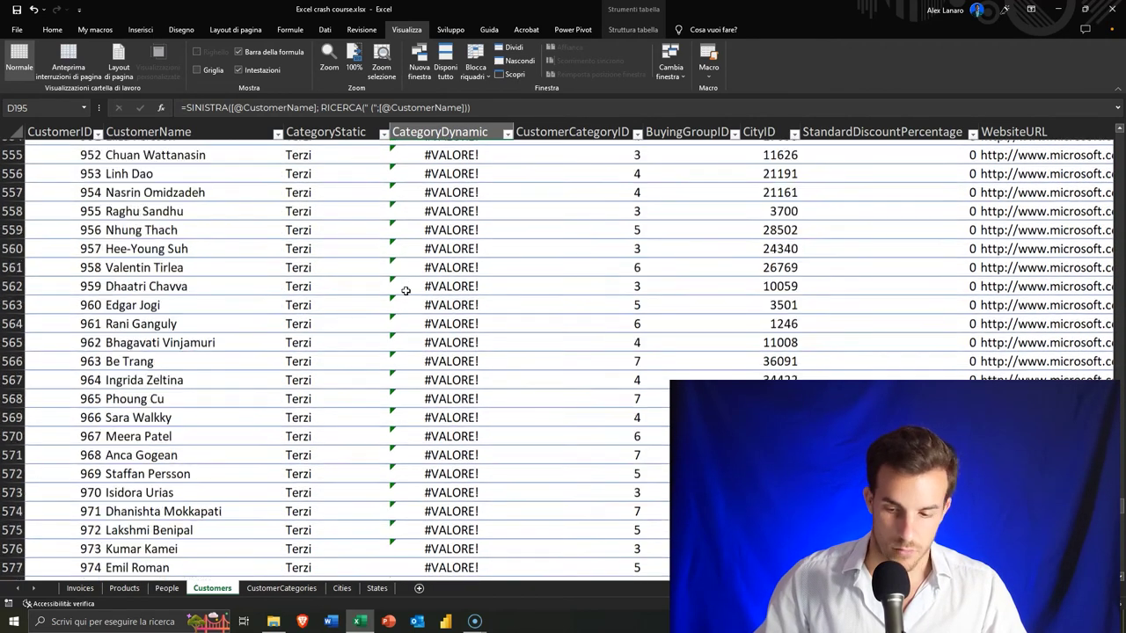
pyautogui.scroll(-20, 406, 290)
pyautogui.scroll(8, 405, 290)
pyautogui.scroll(1, 406, 291)
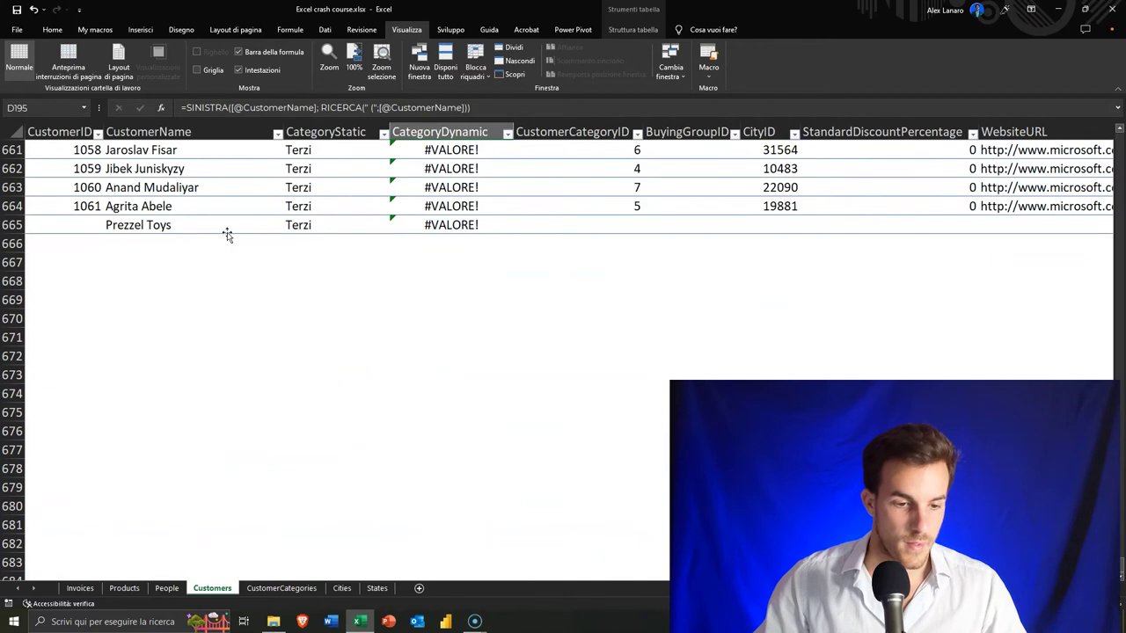
pyautogui.click(198, 225)
pyautogui.doubleClick(199, 226)
pyautogui.write('(Milano')
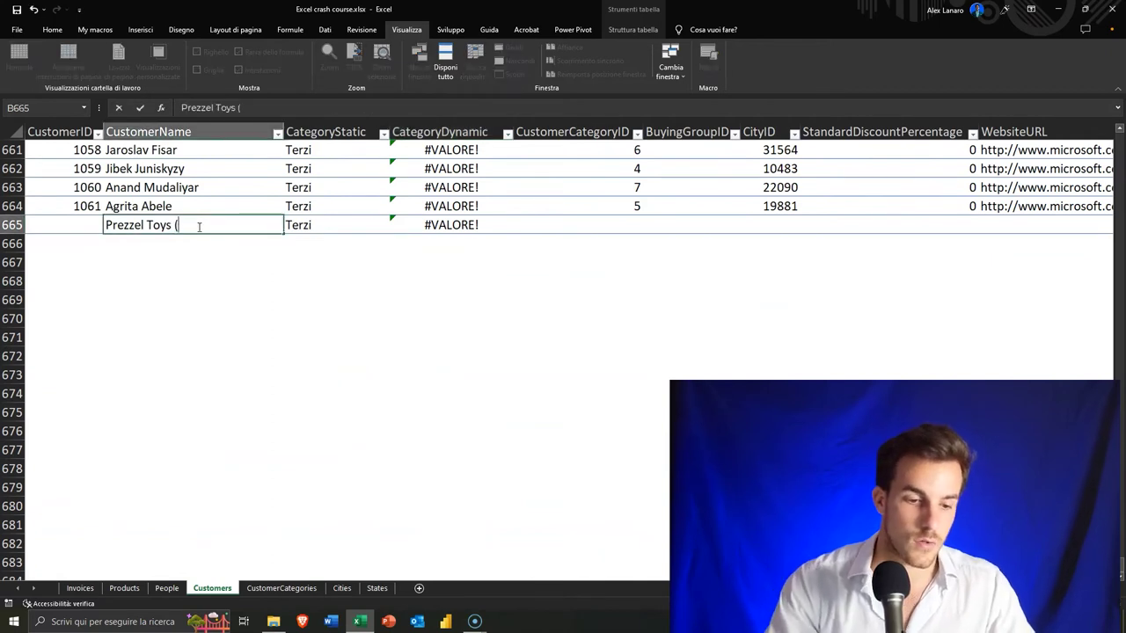
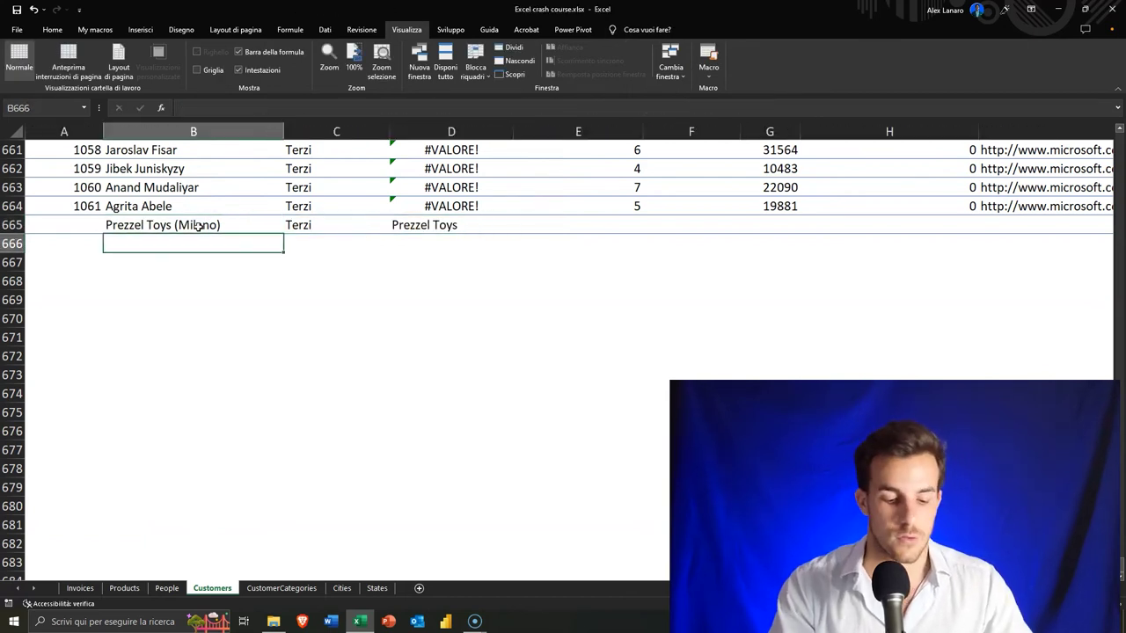
# Enter the new customer 'Alex Toys (Vicenza)' and check its CategoryDynamic result
pyautogui.write('Alex')
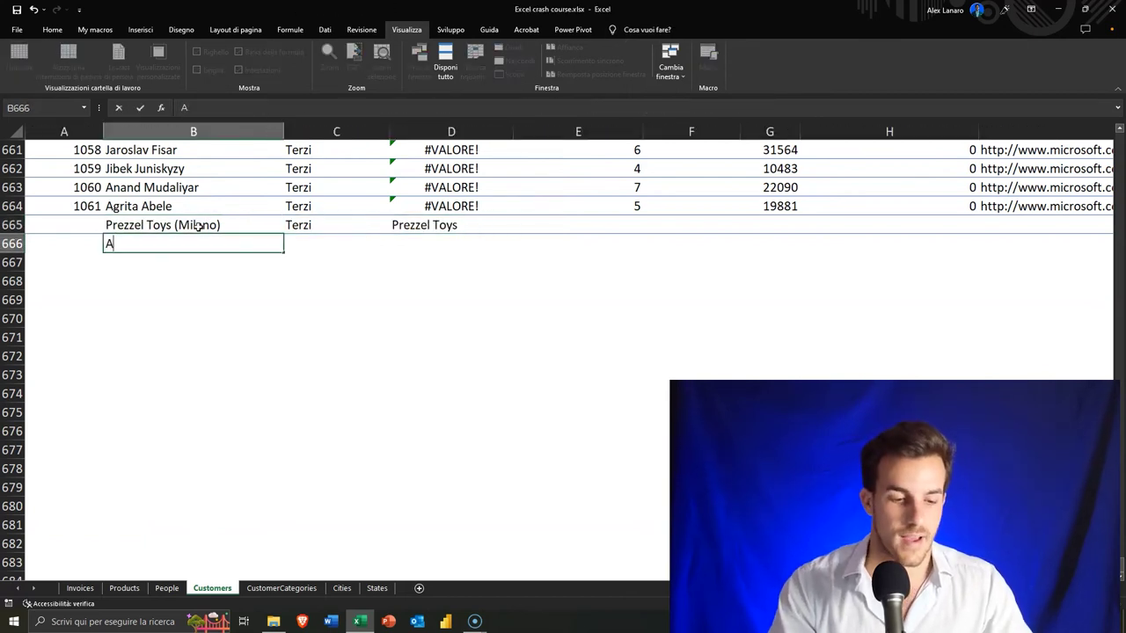
pyautogui.write(' Toys (Vicenza')
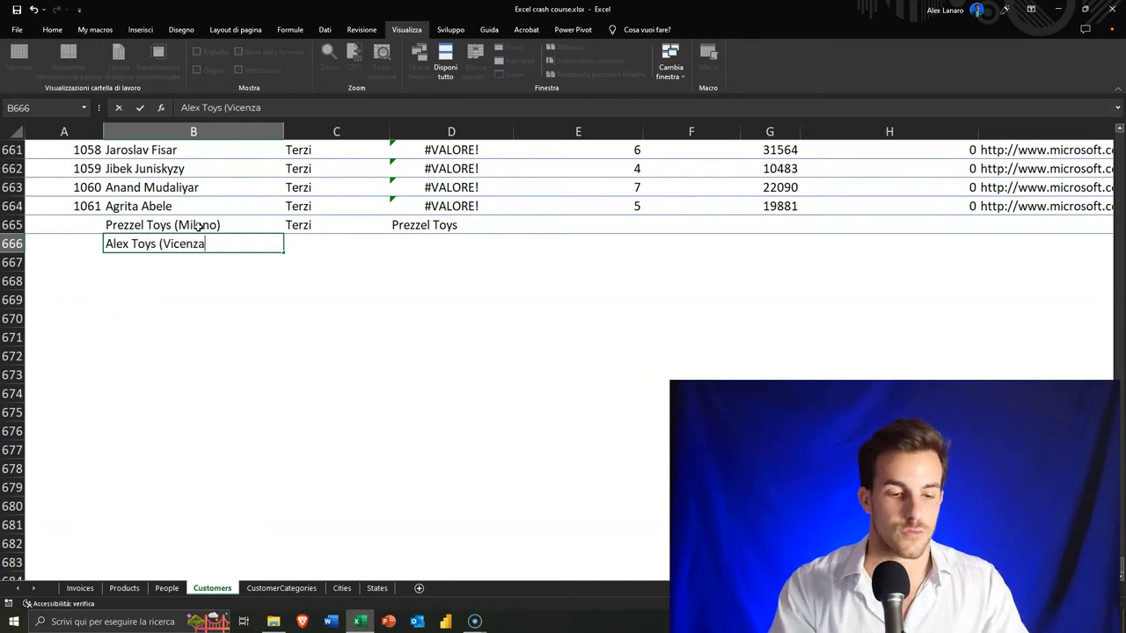
pyautogui.press('Tab')
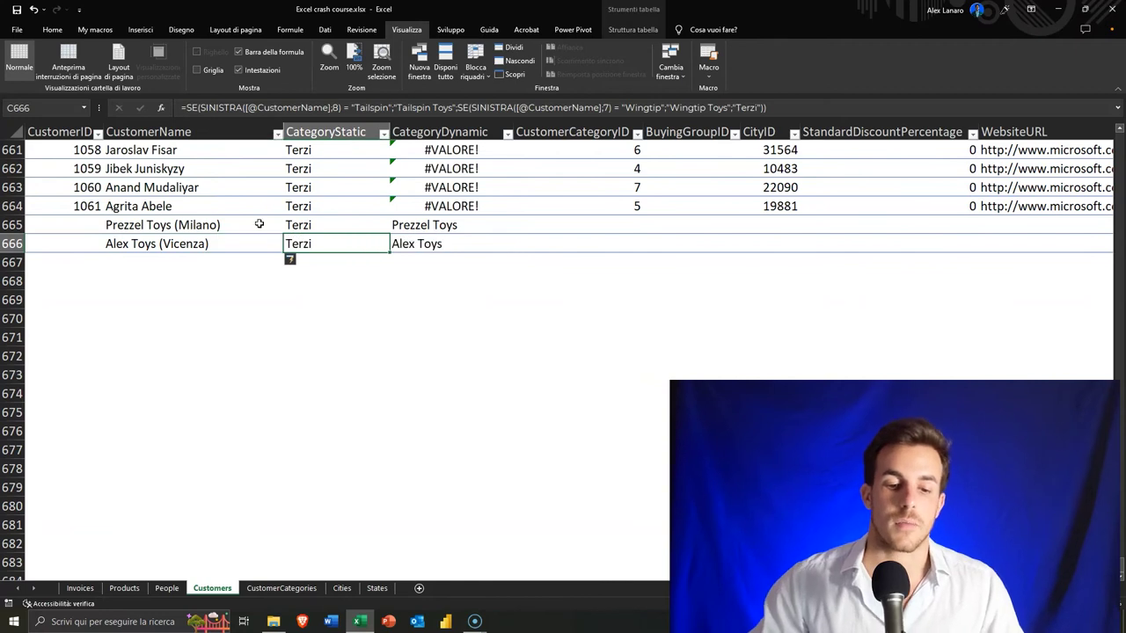
pyautogui.click(426, 244)
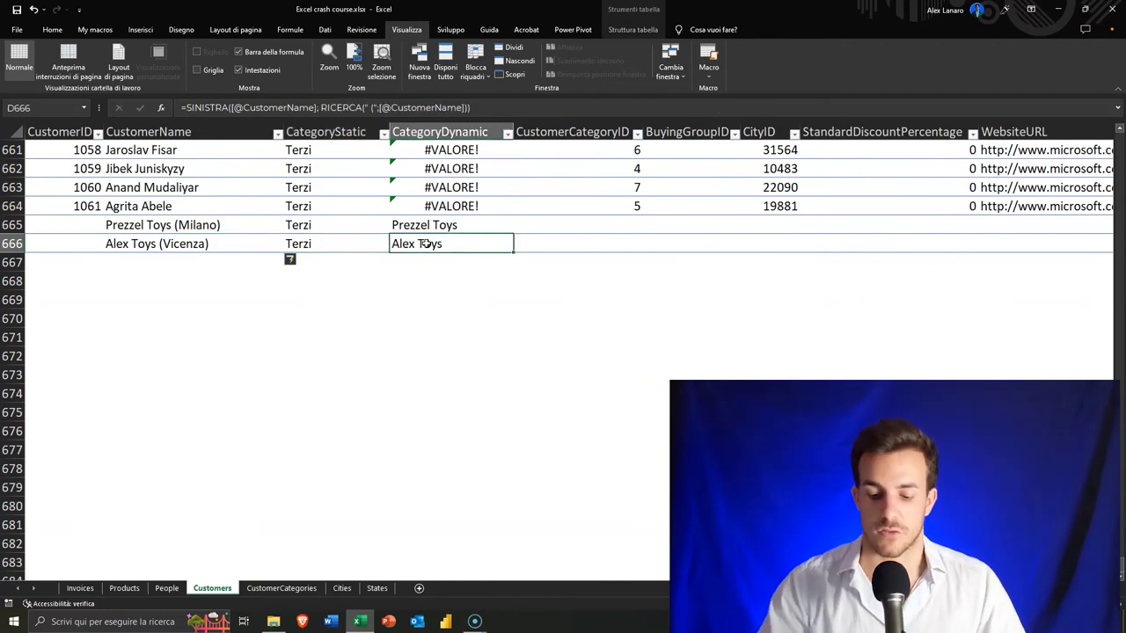
# Inspect the #VALORE! errors in CategoryDynamic near row 191 against the CategoryStatic formula in C191
pyautogui.hotkey('ctrl', 'Up')
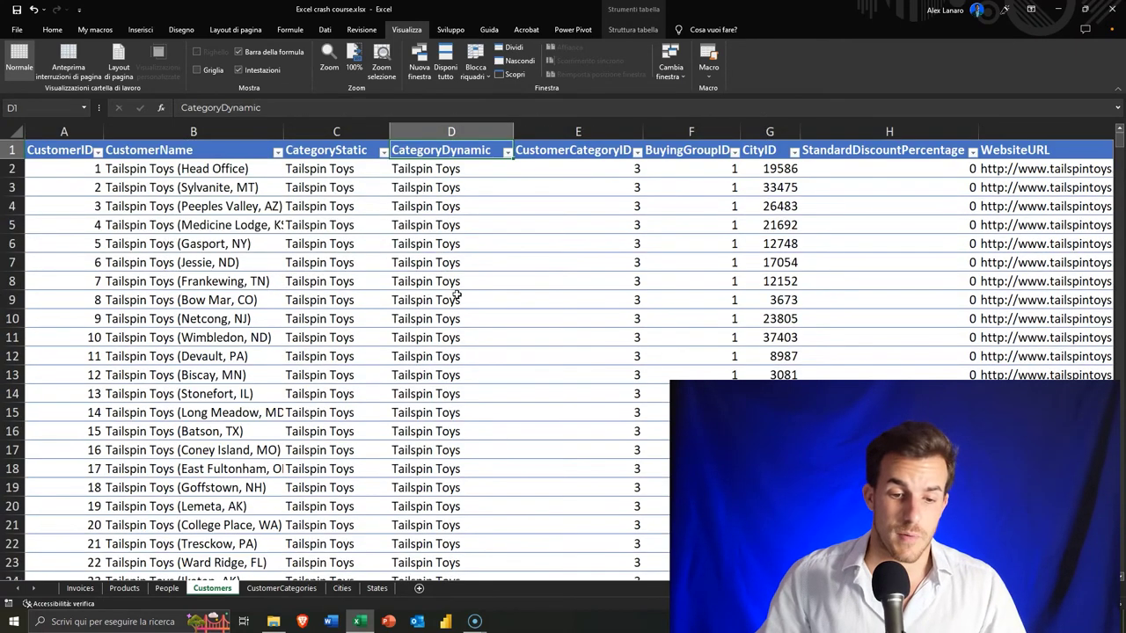
pyautogui.scroll(-13, 456, 297)
pyautogui.scroll(-17, 457, 296)
pyautogui.scroll(-17, 456, 297)
pyautogui.scroll(-13, 456, 297)
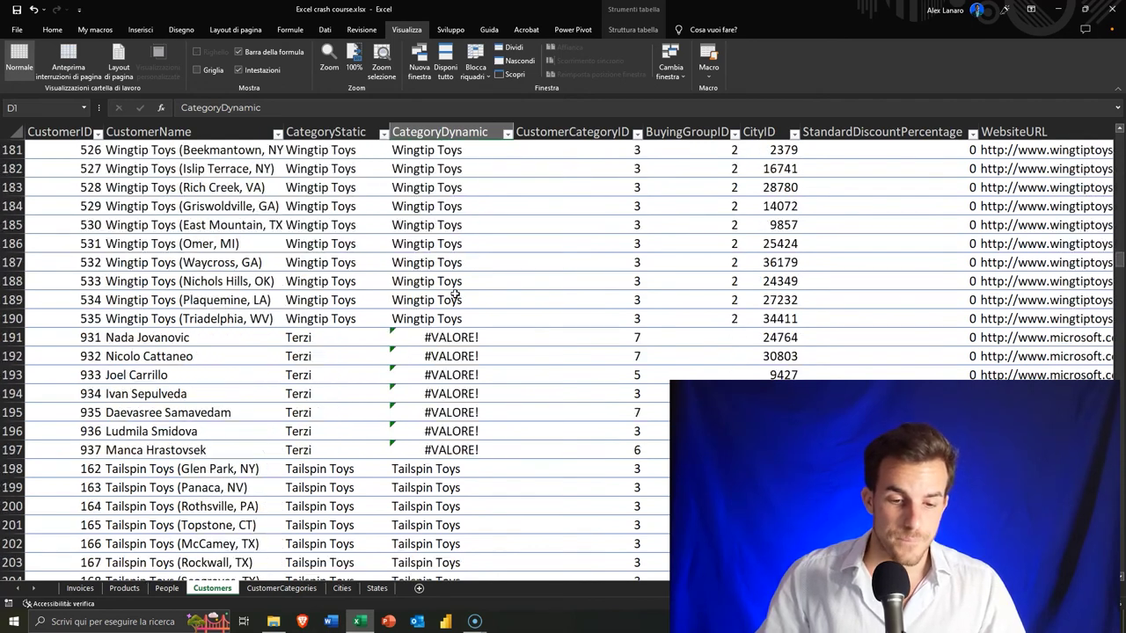
pyautogui.click(433, 336)
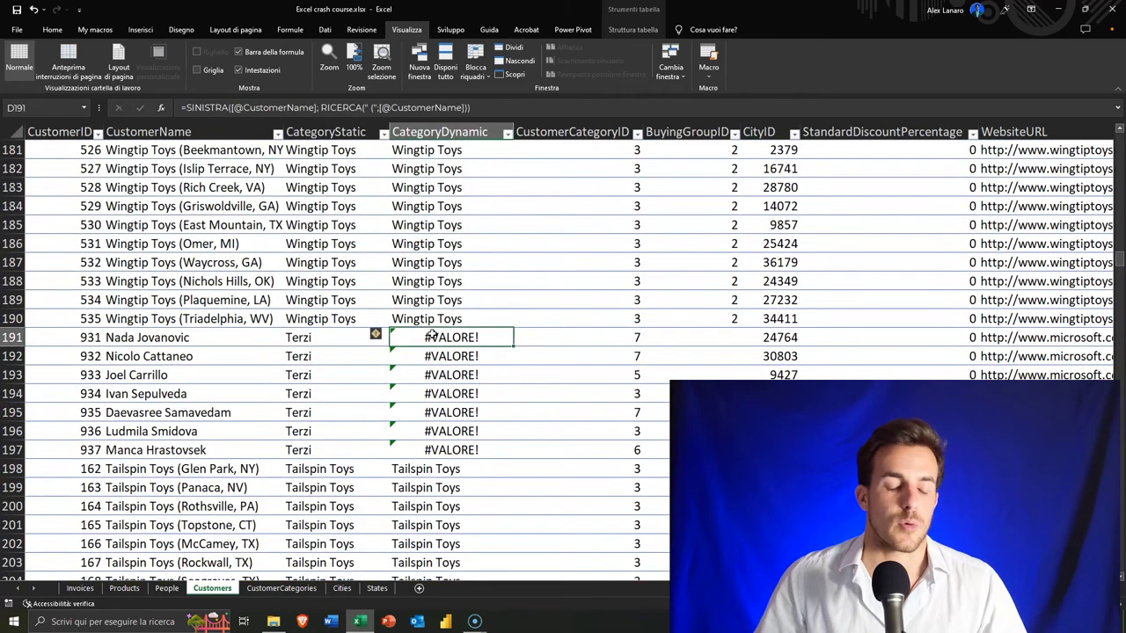
pyautogui.click(317, 337)
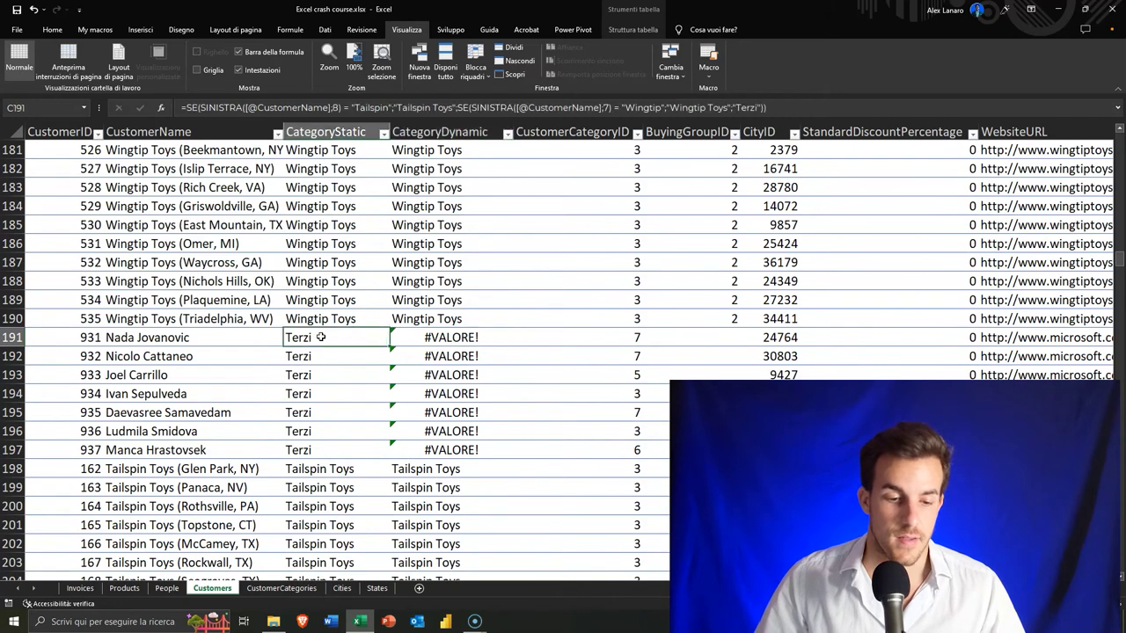
pyautogui.click(452, 342)
pyautogui.press('Left')
pyautogui.press('Right')
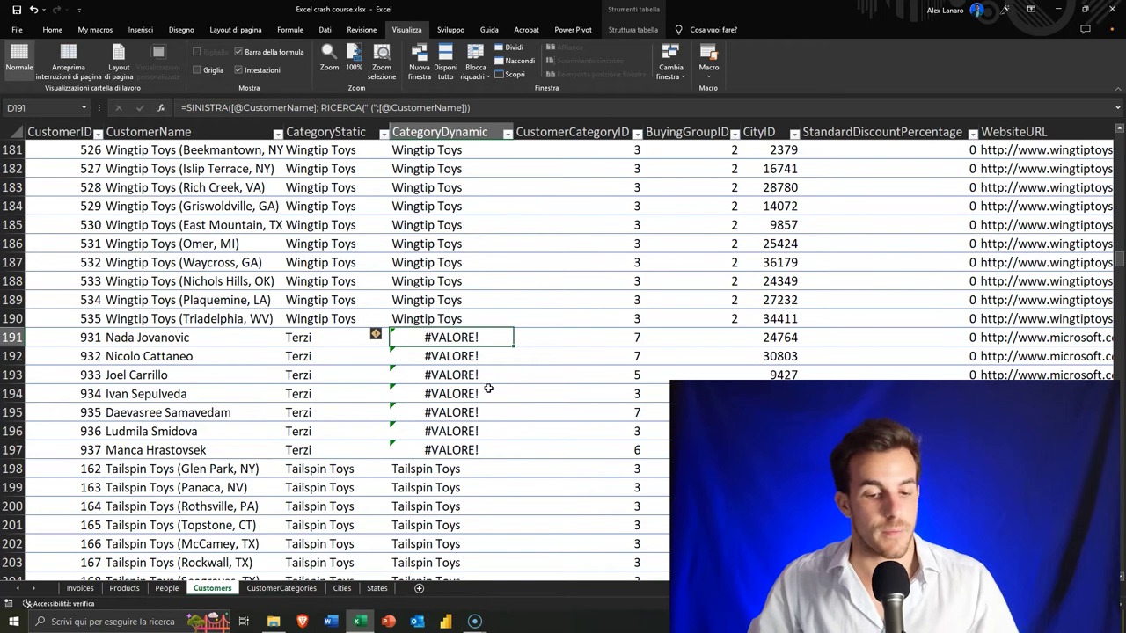
pyautogui.scroll(12, 457, 352)
pyautogui.scroll(-11, 445, 340)
pyautogui.scroll(-1, 445, 341)
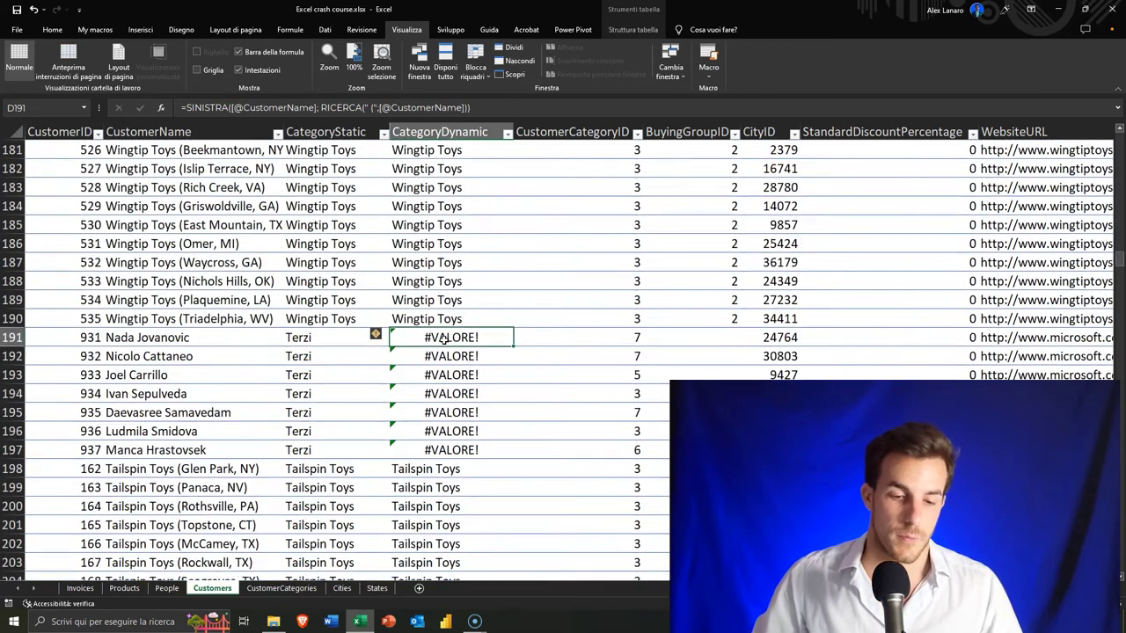
pyautogui.scroll(-3, 444, 338)
pyautogui.scroll(3, 444, 338)
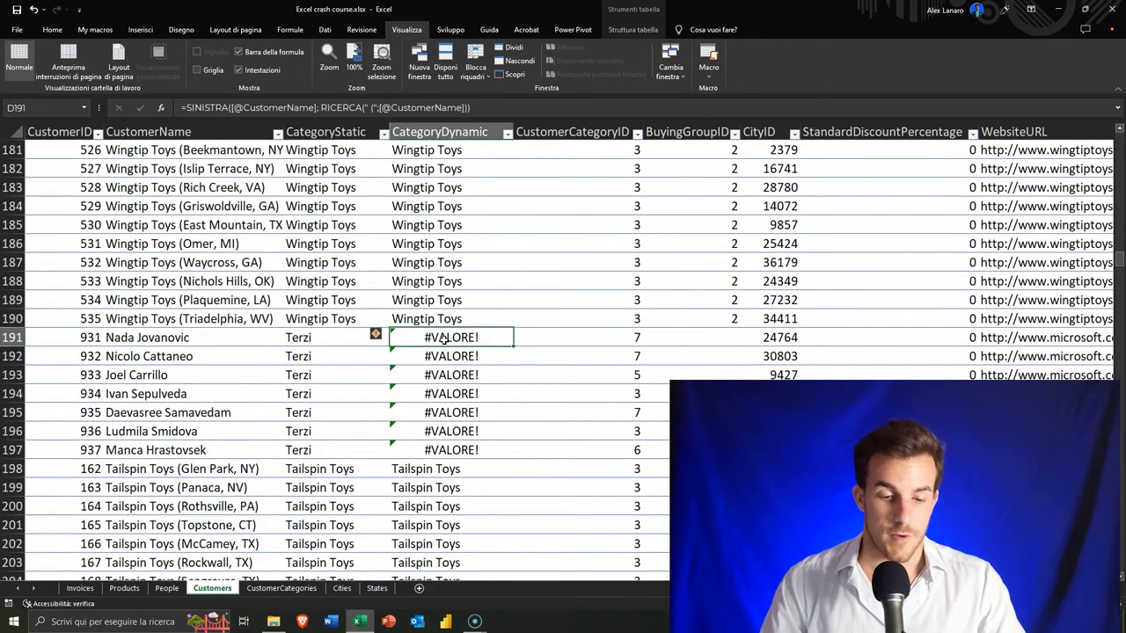
# Wrap the D191 CategoryDynamic formula in SE.ERRORE with "Terzi" as the fallback value
pyautogui.doubleClick(445, 339)
pyautogui.hotkey('ctrl', 'Left')
pyautogui.hotkey('ctrl', 'Left')
pyautogui.hotkey('ctrl', 'Left')
pyautogui.hotkey('ctrl', 'Left')
pyautogui.hotkey('ctrl', 'Left')
pyautogui.hotkey('ctrl', 'Left')
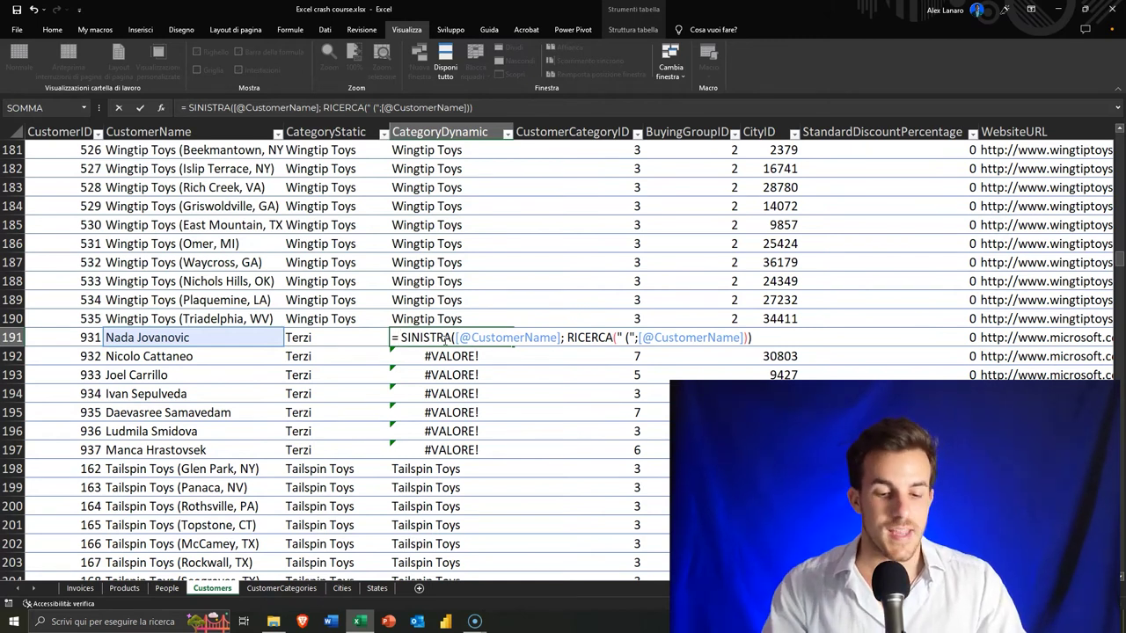
pyautogui.write('SE')
pyautogui.press('Down')
pyautogui.press('Tab')
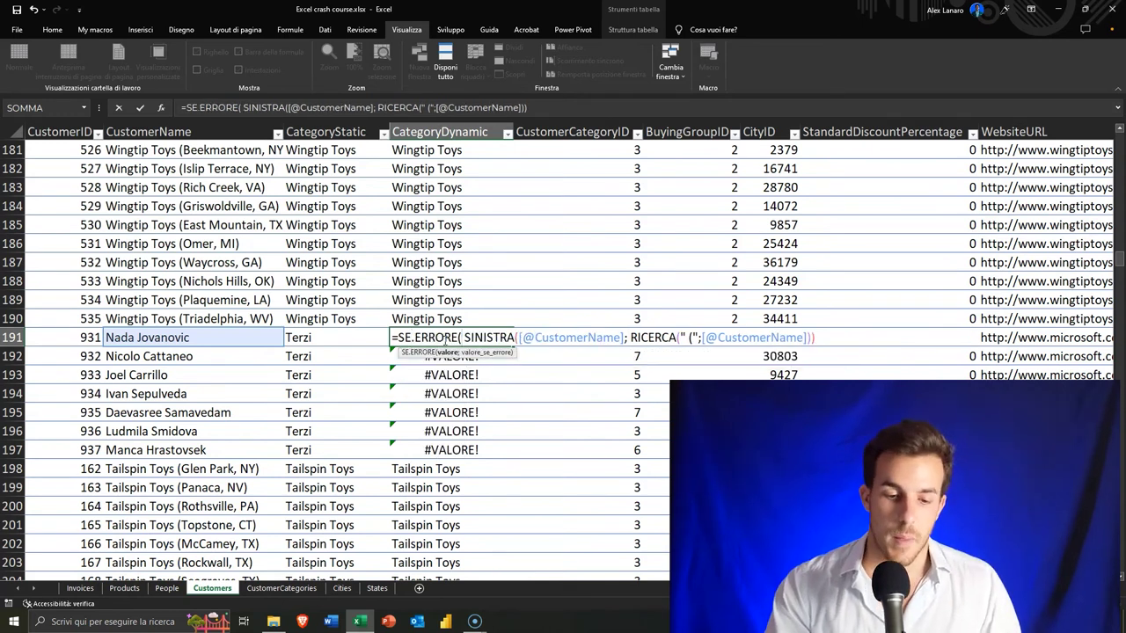
pyautogui.press('Delete')
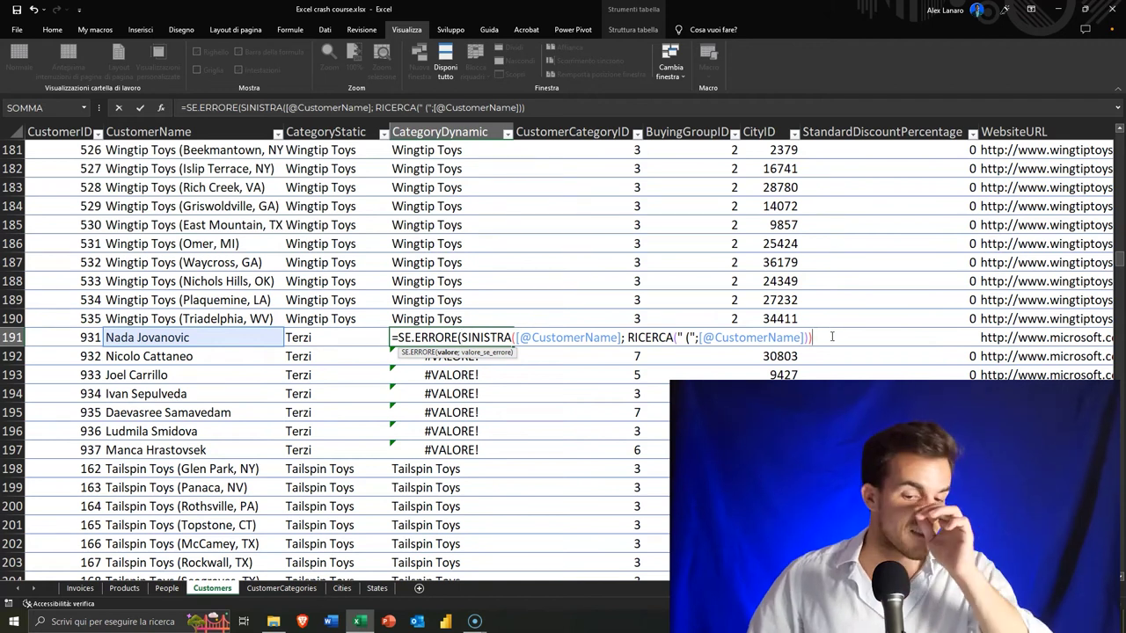
pyautogui.write(';')
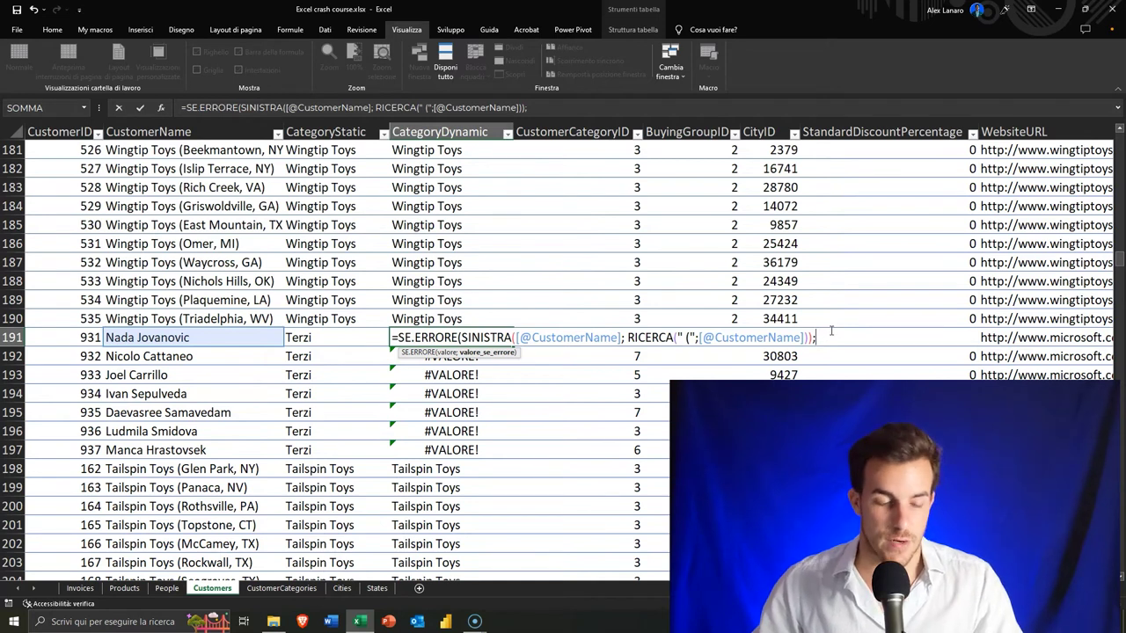
pyautogui.write('"tER')
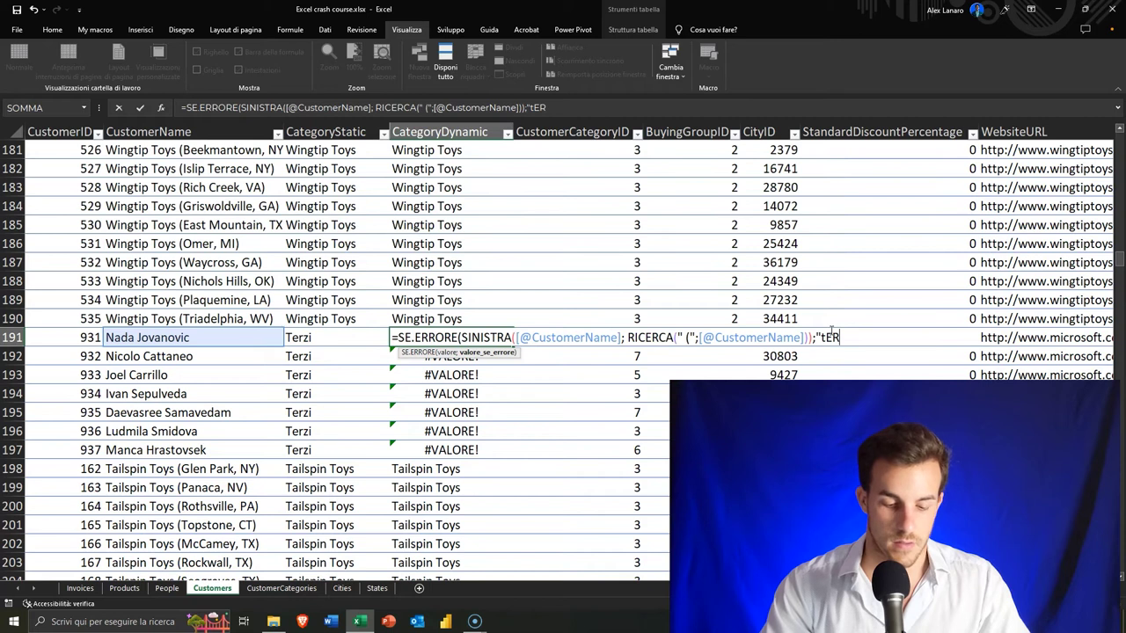
pyautogui.write('")')
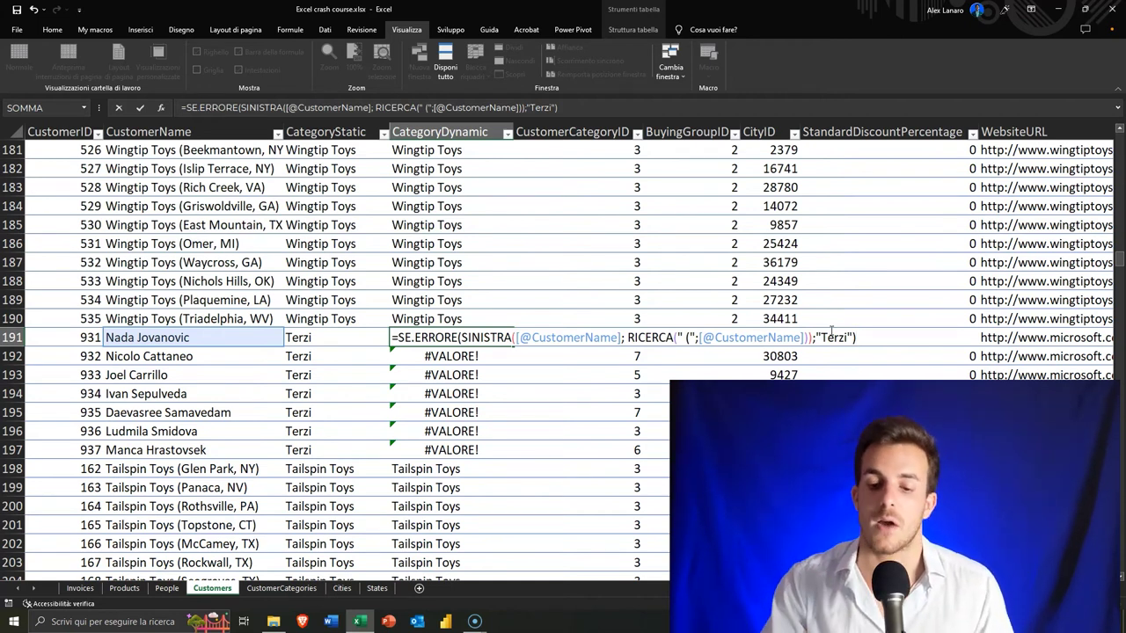
pyautogui.press('Return')
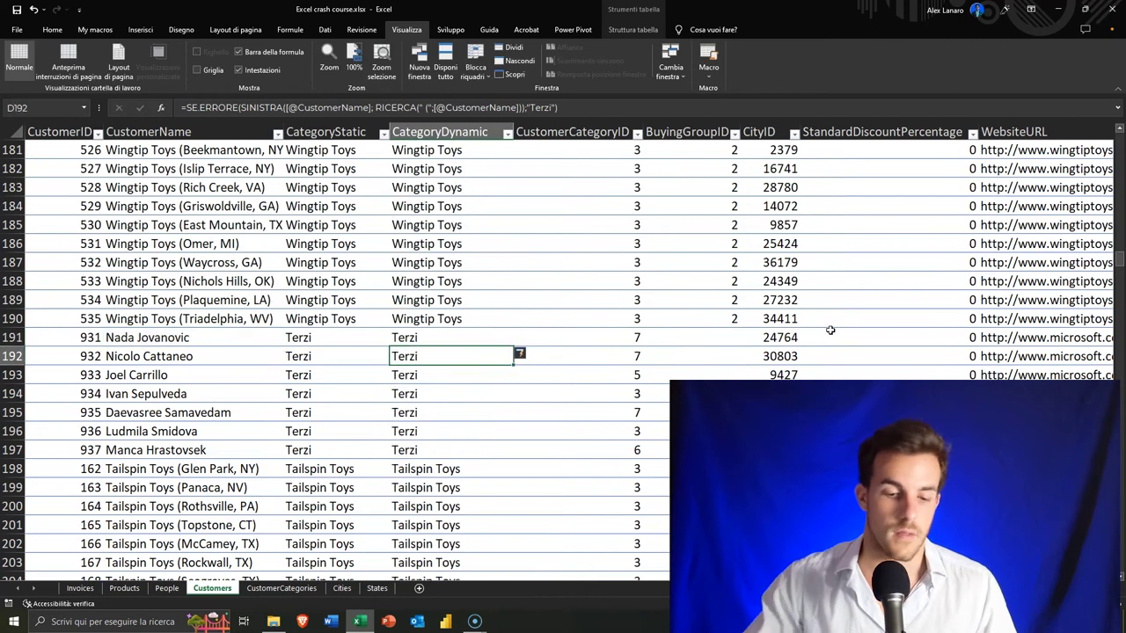
# Review CategoryDynamic's distinct values in its filter list without filtering, then move to the Products sheet
pyautogui.click(490, 333)
pyautogui.scroll(17, 490, 331)
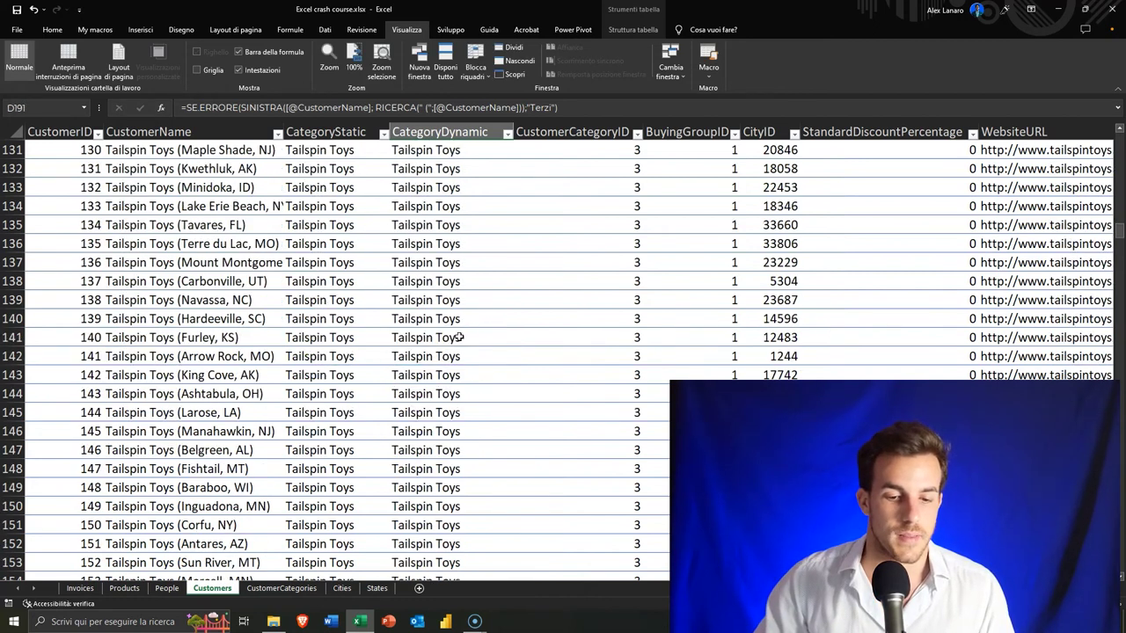
pyautogui.scroll(13, 490, 331)
pyautogui.scroll(10, 490, 330)
pyautogui.scroll(20, 484, 308)
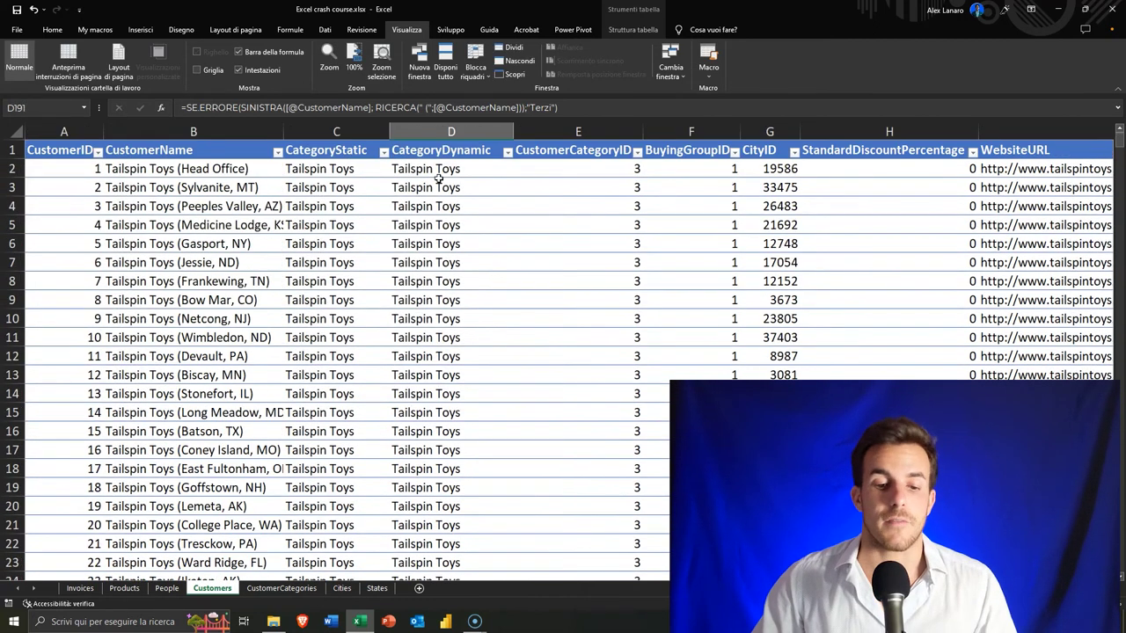
pyautogui.click(508, 154)
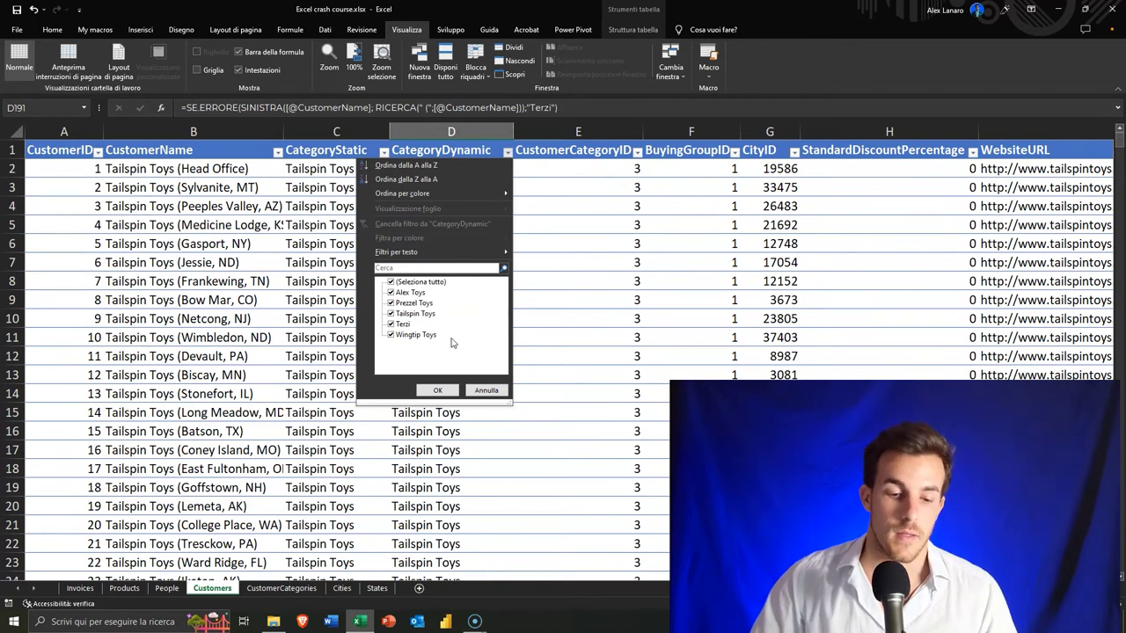
pyautogui.click(485, 391)
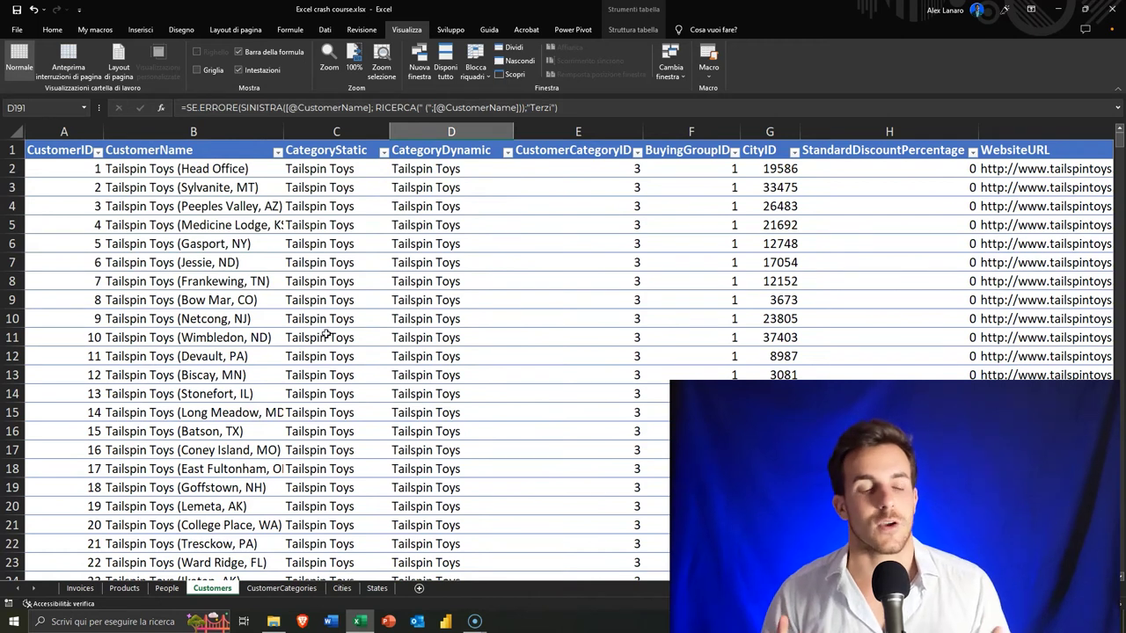
pyautogui.click(124, 588)
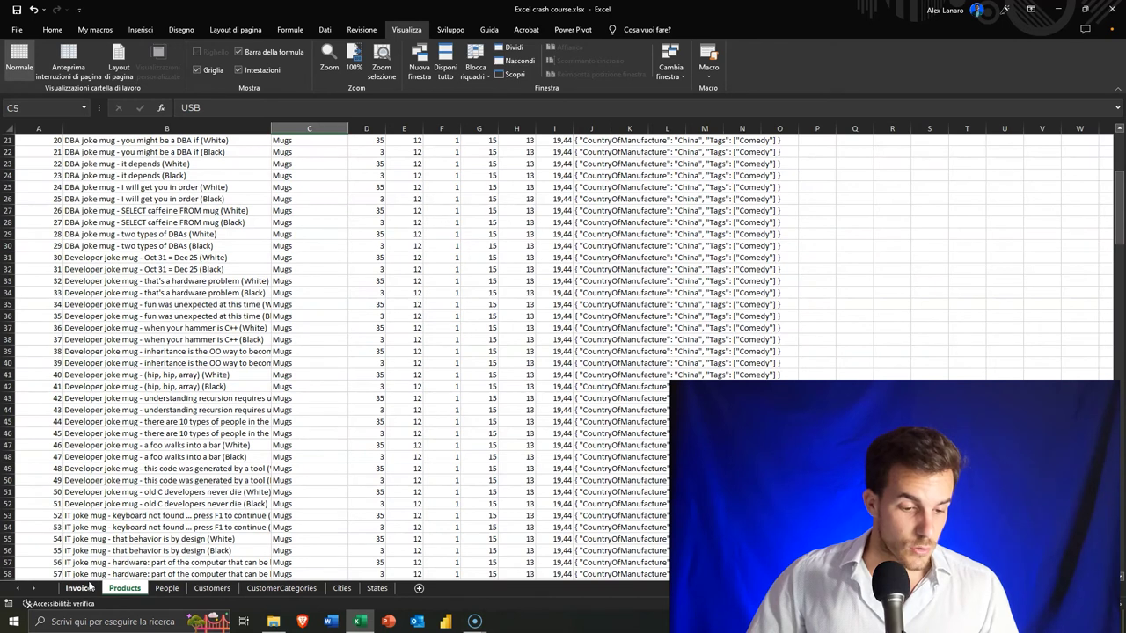
# Go to the Invoices sheet, inspect Customer ID values, and bring the empty right-hand columns into view
pyautogui.click(80, 588)
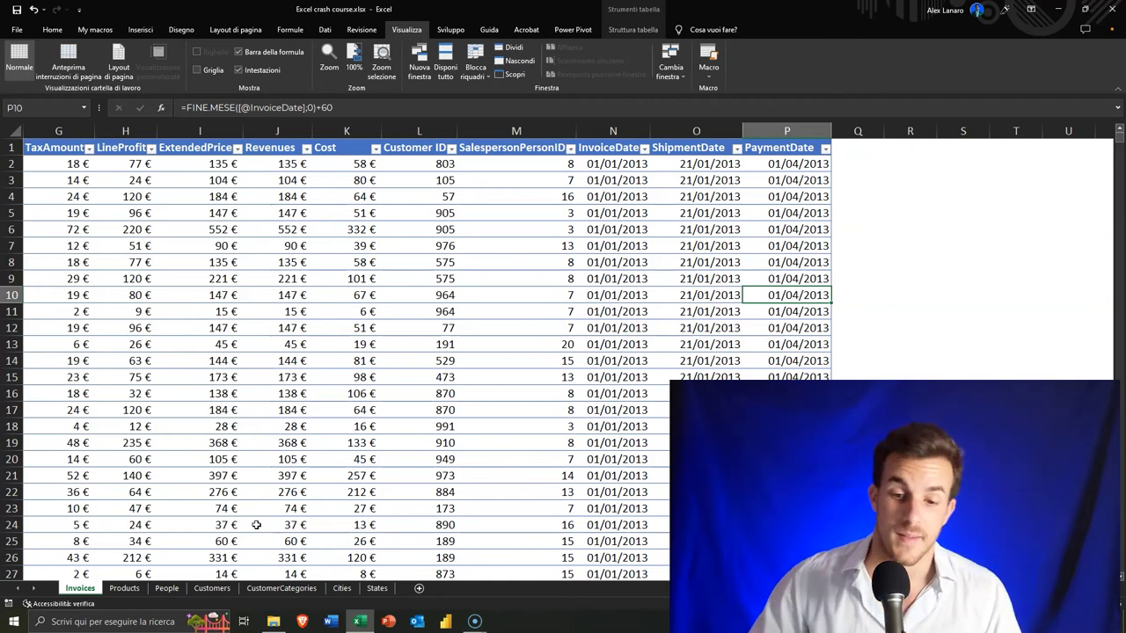
pyautogui.click(518, 274)
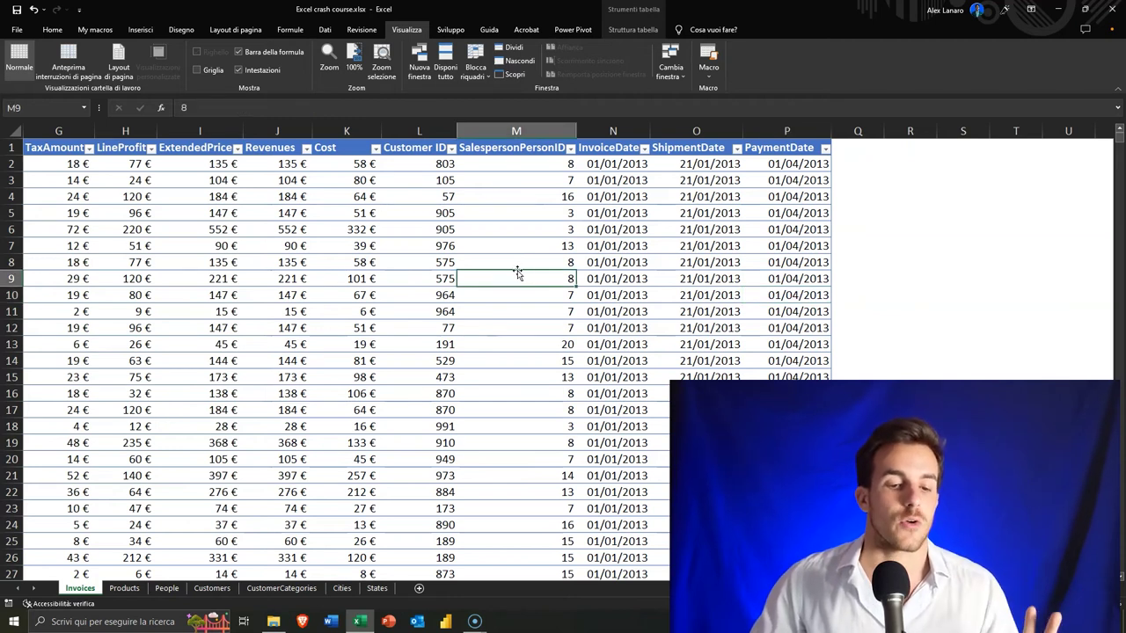
pyautogui.click(433, 176)
pyautogui.click(435, 162)
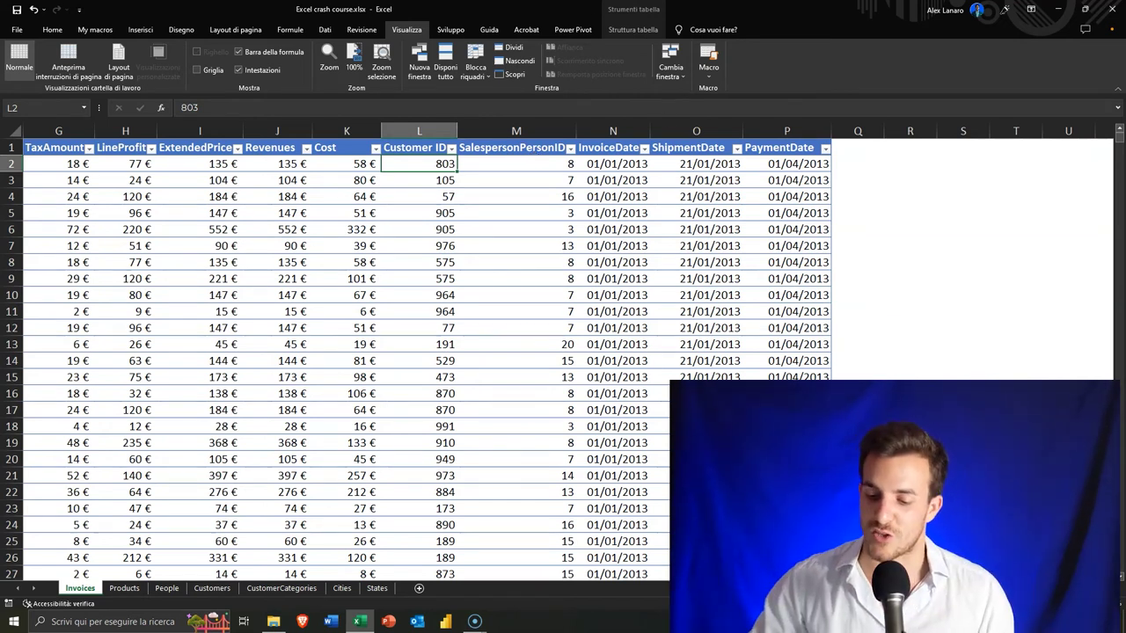
pyautogui.hscroll(1, 422, 352)
pyautogui.hscroll(4, 422, 352)
pyautogui.hscroll(4, 423, 352)
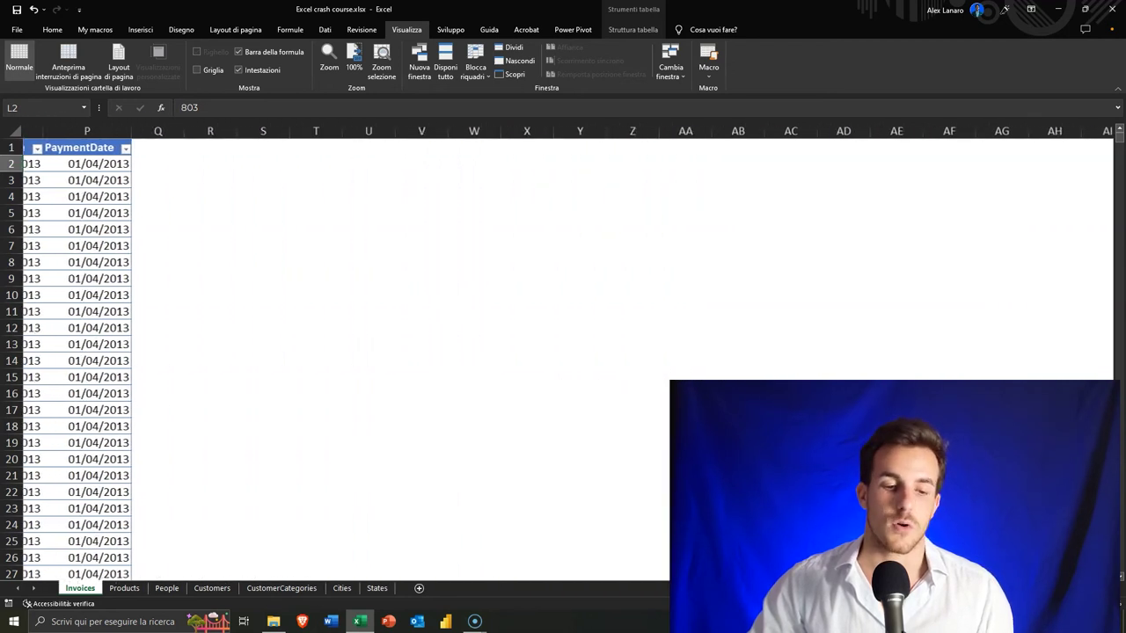
# Enter two sample names in S5:S6 with revenues 50 and 100 in T5:T6
pyautogui.click(265, 209)
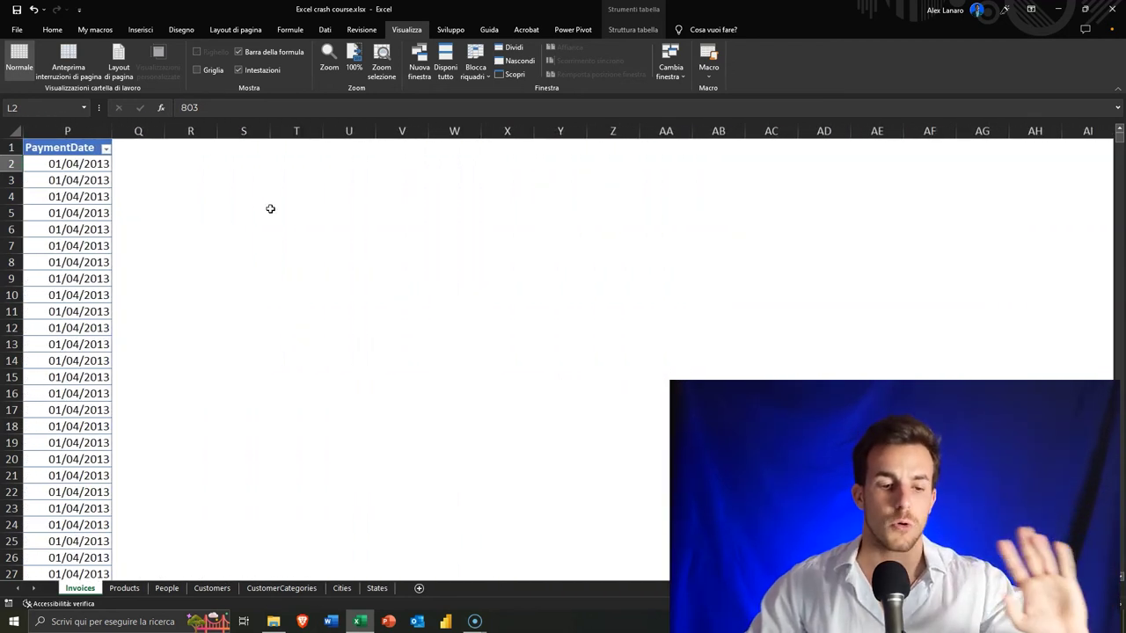
pyautogui.write('Al')
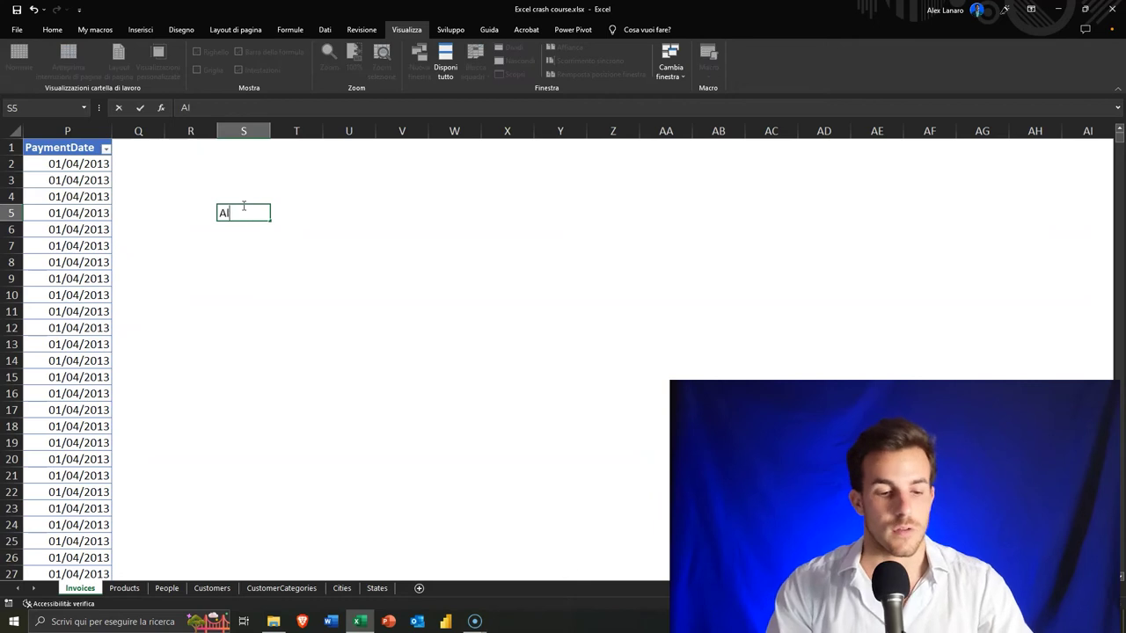
pyautogui.write('ex')
pyautogui.press('Return')
pyautogui.write('Marco')
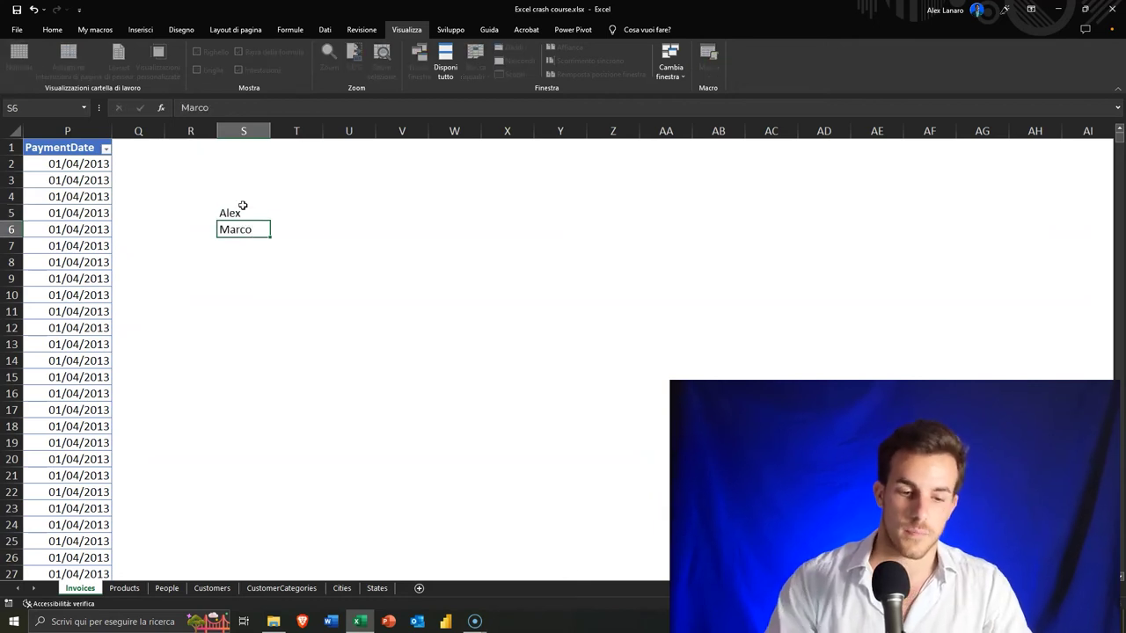
pyautogui.press('Tab')
pyautogui.press('Up')
pyautogui.write('50')
pyautogui.press('Return')
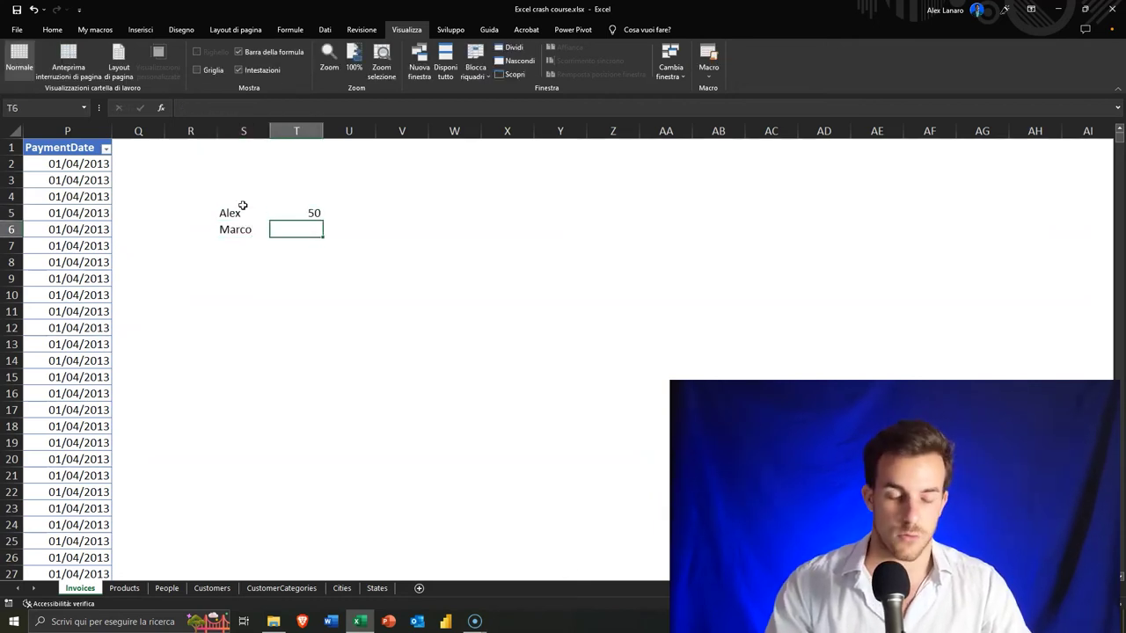
pyautogui.write('100')
pyautogui.press('Return')
pyautogui.press('Up')
# Put the first sample name in W5 as lookup value and add the Guadagno header in T4
pyautogui.click(243, 208)
pyautogui.press('Right')
pyautogui.press('Right')
pyautogui.press('Right')
pyautogui.press('Right')
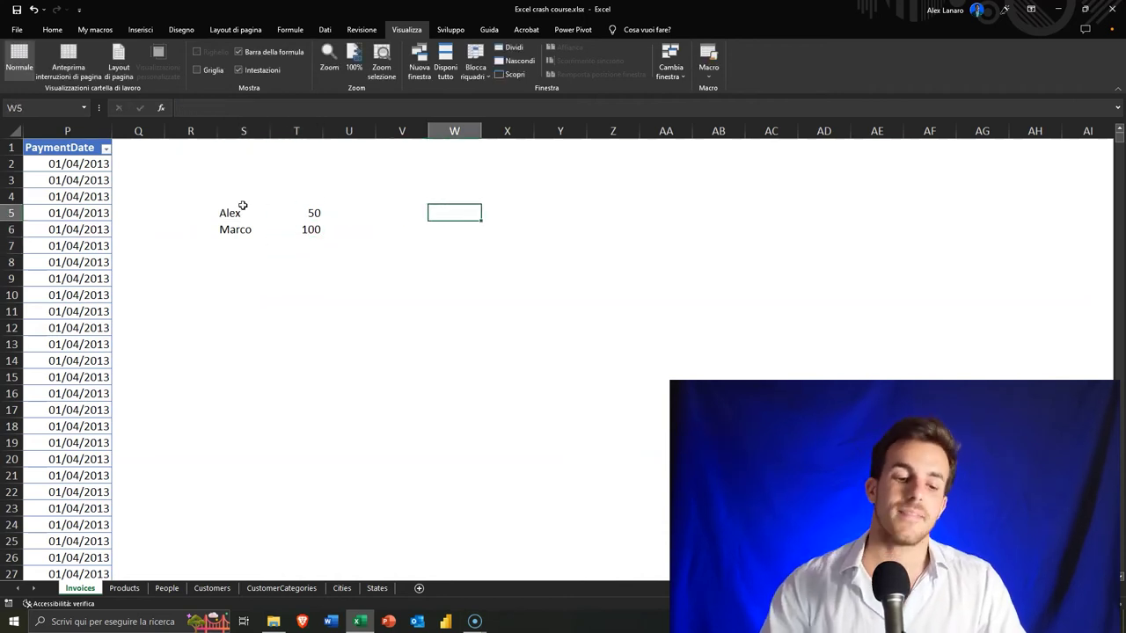
pyautogui.write('A')
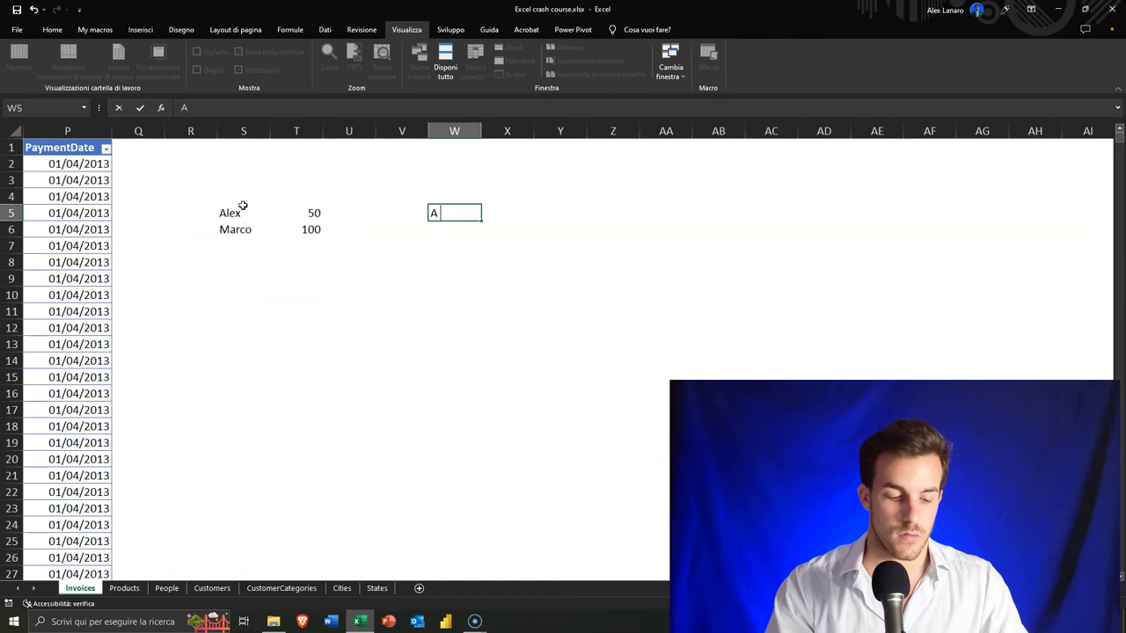
pyautogui.press('Right')
pyautogui.press('Left')
pyautogui.press('Left')
pyautogui.press('Left')
pyautogui.press('Left')
pyautogui.press('Left')
pyautogui.press('Right')
pyautogui.press('Up')
pyautogui.write('u')
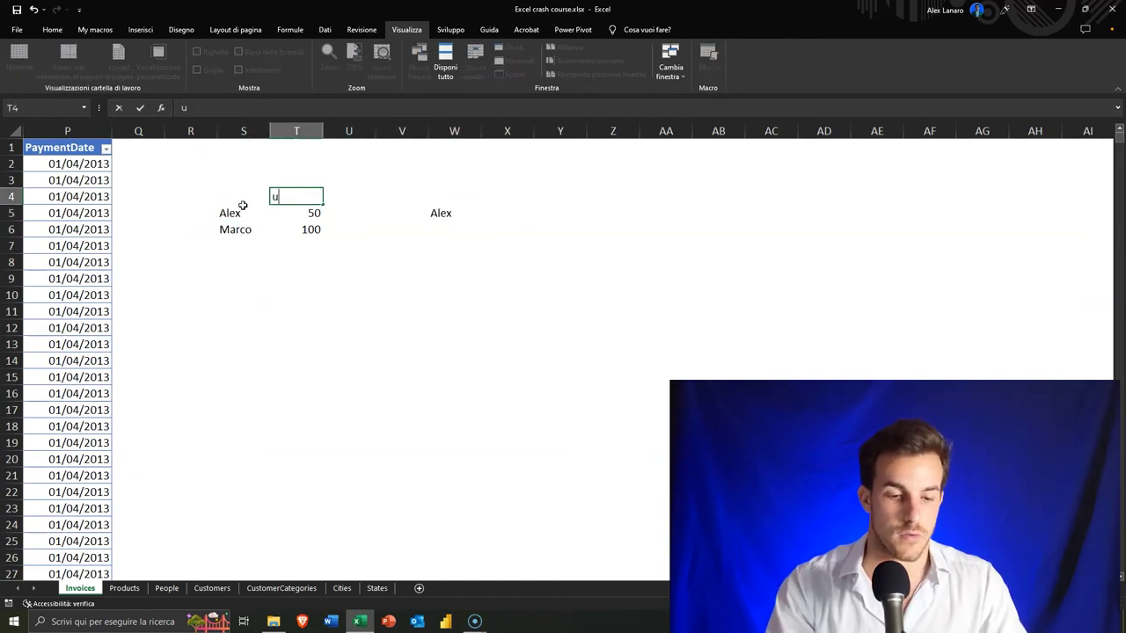
pyautogui.press('Right')
pyautogui.press('Right')
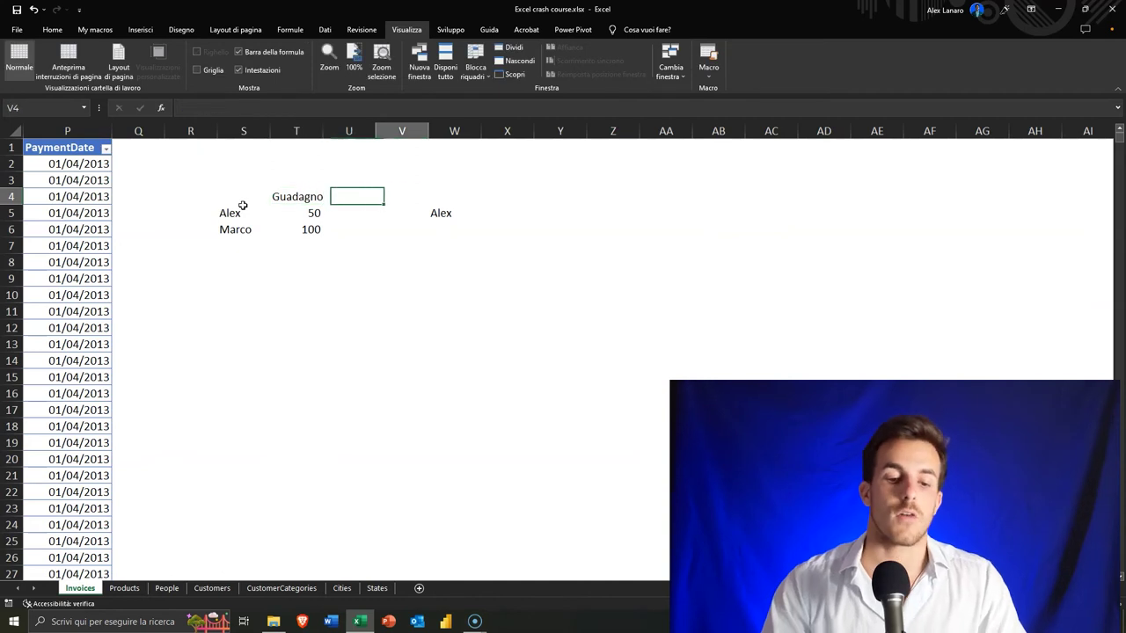
pyautogui.press('Right')
pyautogui.press('Down')
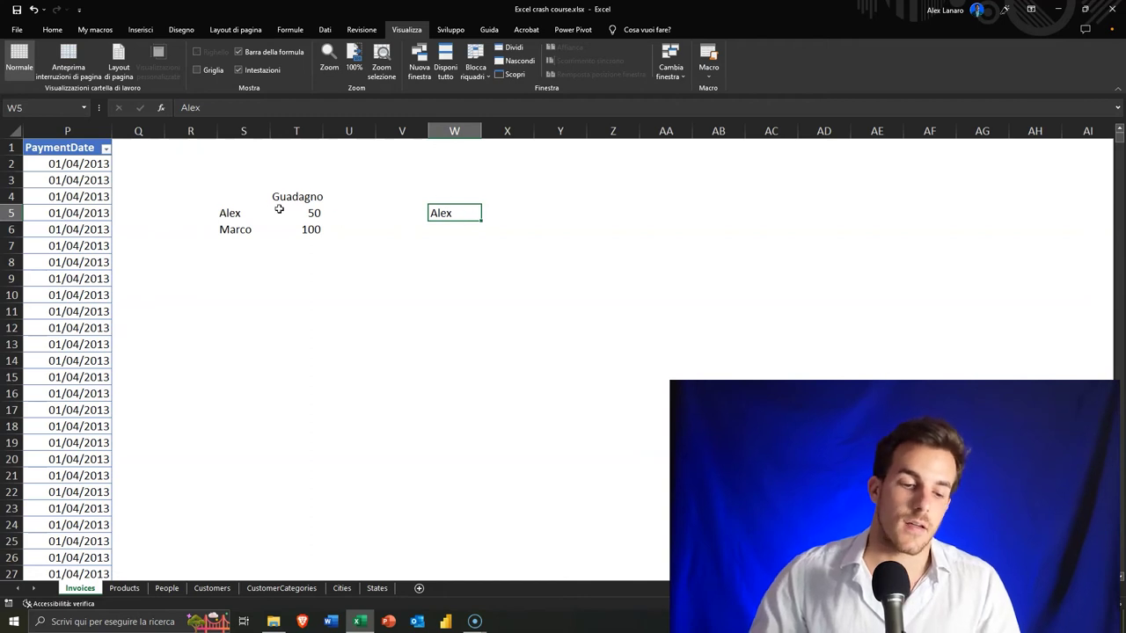
pyautogui.moveTo(230, 213); pyautogui.dragTo(295, 230)
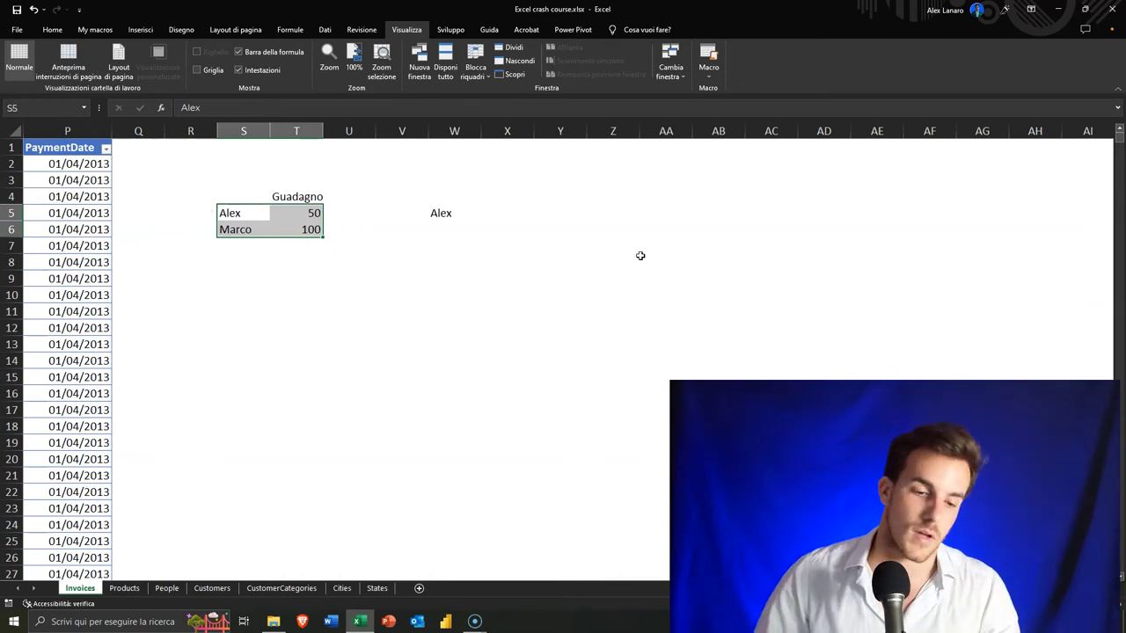
pyautogui.click(305, 214)
# Add the Categoria header in U4 with Gold and Premium in U5:U6
pyautogui.click(341, 210)
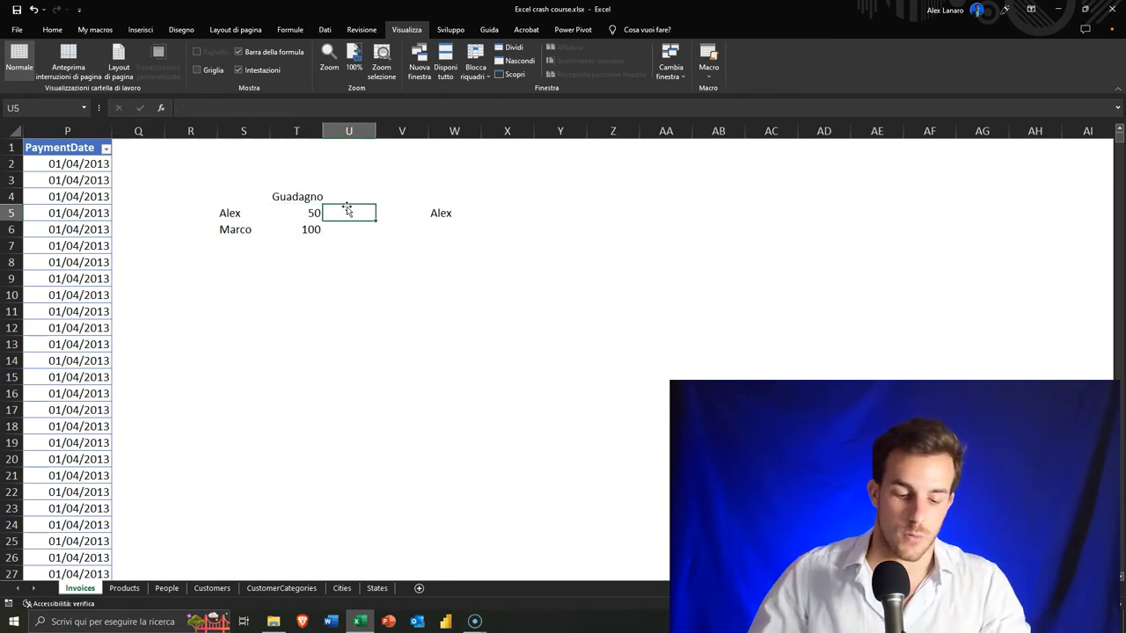
pyautogui.press('Up')
pyautogui.write('C')
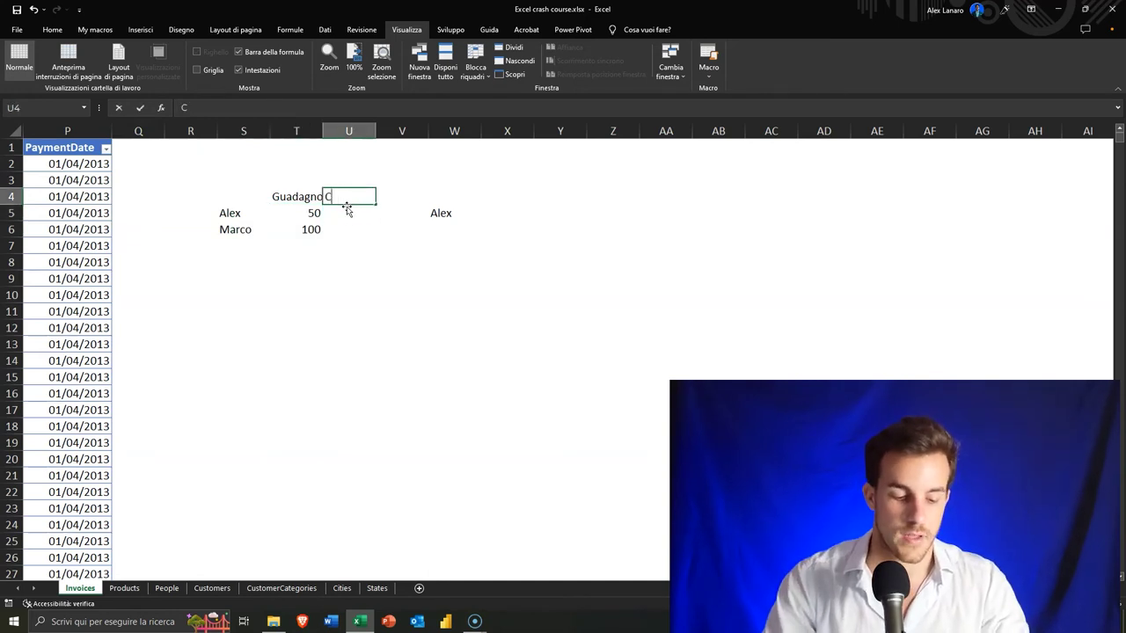
pyautogui.write('ategoria')
pyautogui.press('Return')
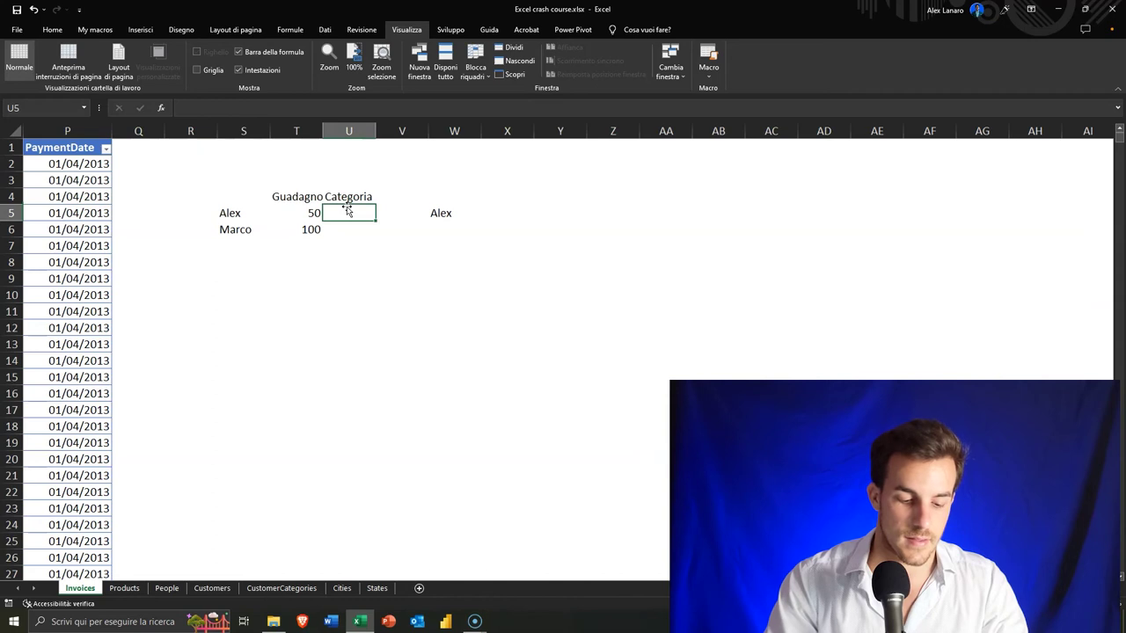
pyautogui.write('Go')
pyautogui.press('Return')
pyautogui.write('Premium')
pyautogui.press('Return')
pyautogui.press('Up')
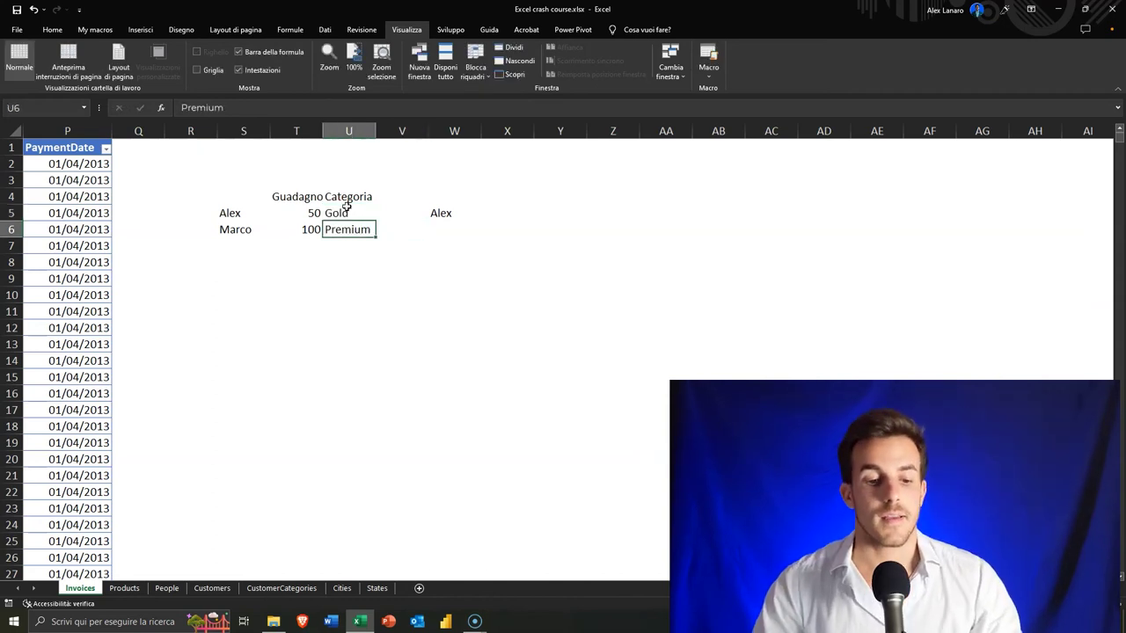
pyautogui.press('Up')
pyautogui.press('Left')
pyautogui.press('Right')
pyautogui.press('Left')
pyautogui.press('Right')
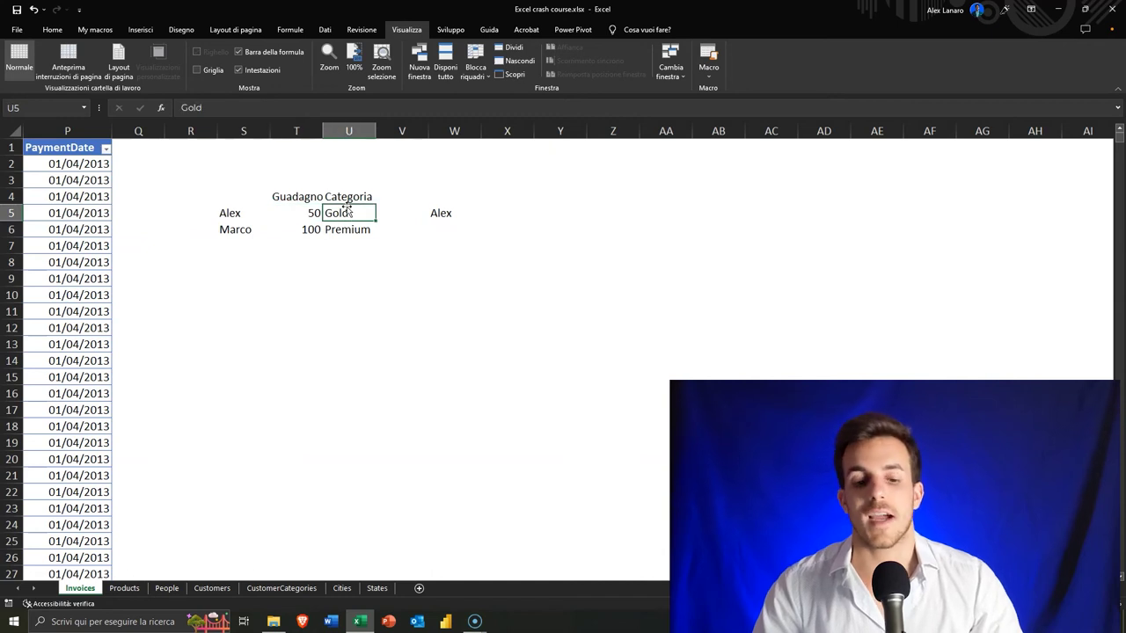
pyautogui.press('Right')
pyautogui.press('Right')
pyautogui.press('Right')
pyautogui.press('Right')
pyautogui.press('Left')
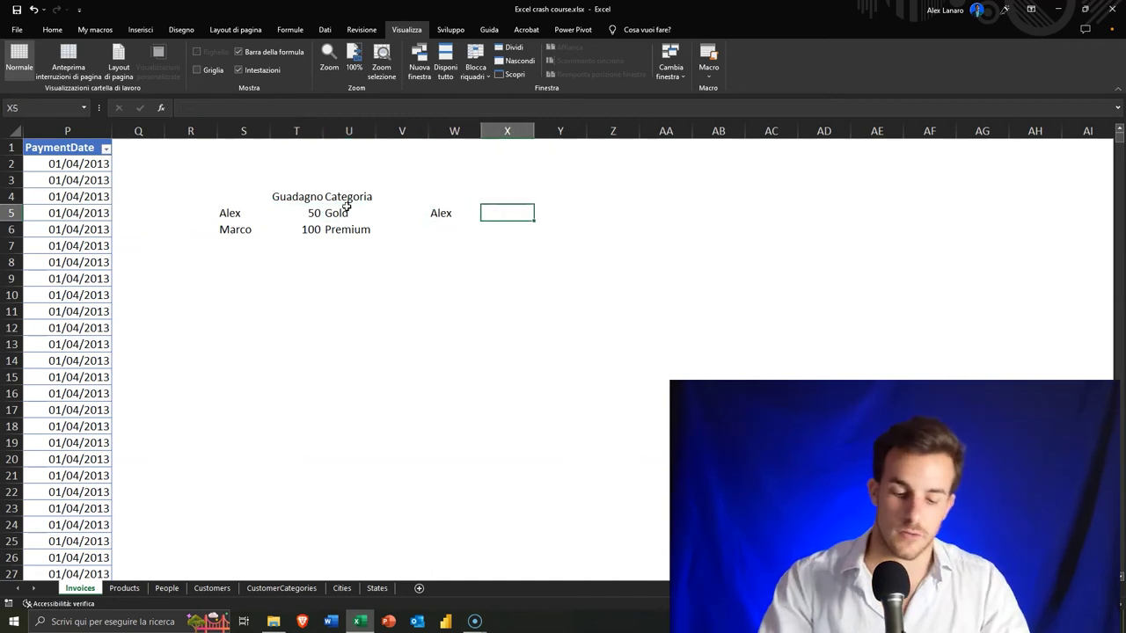
# Enter =CERCA.VERT(W5;S5:U6;3;FALSO) in X5 so it returns Gold
pyautogui.write('=')
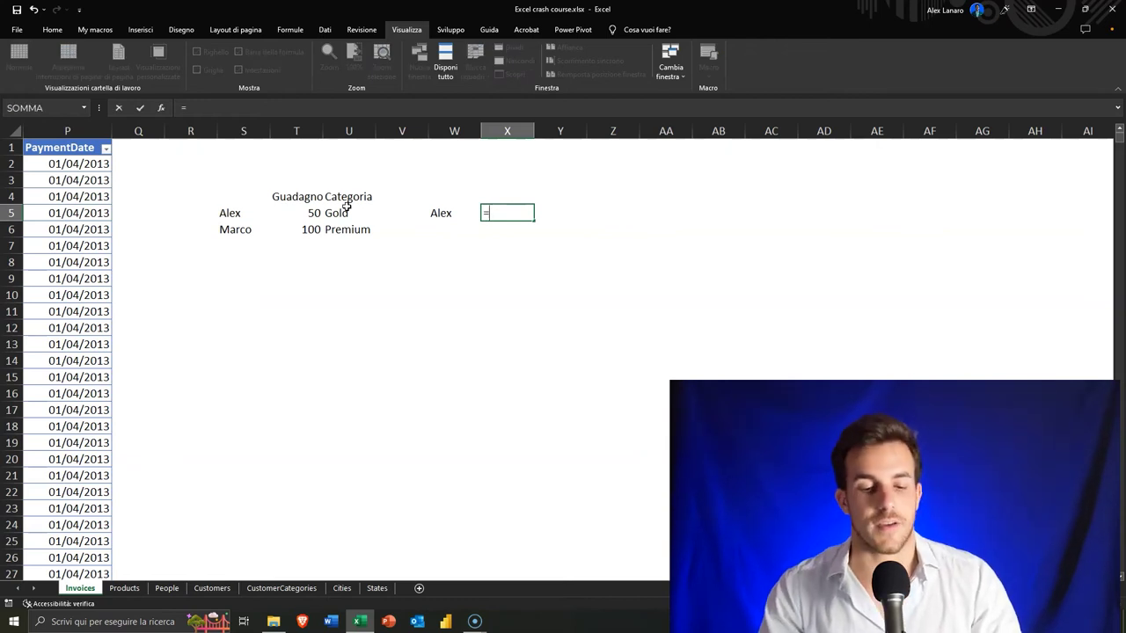
pyautogui.write('cer')
pyautogui.press('Down')
pyautogui.press('Down')
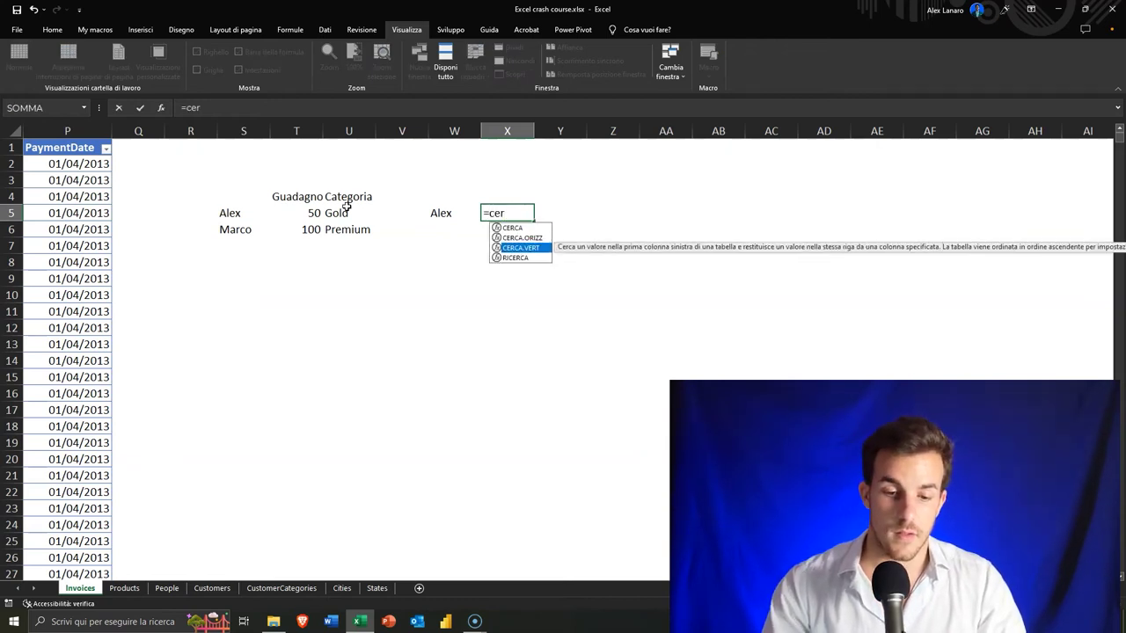
pyautogui.press('Tab')
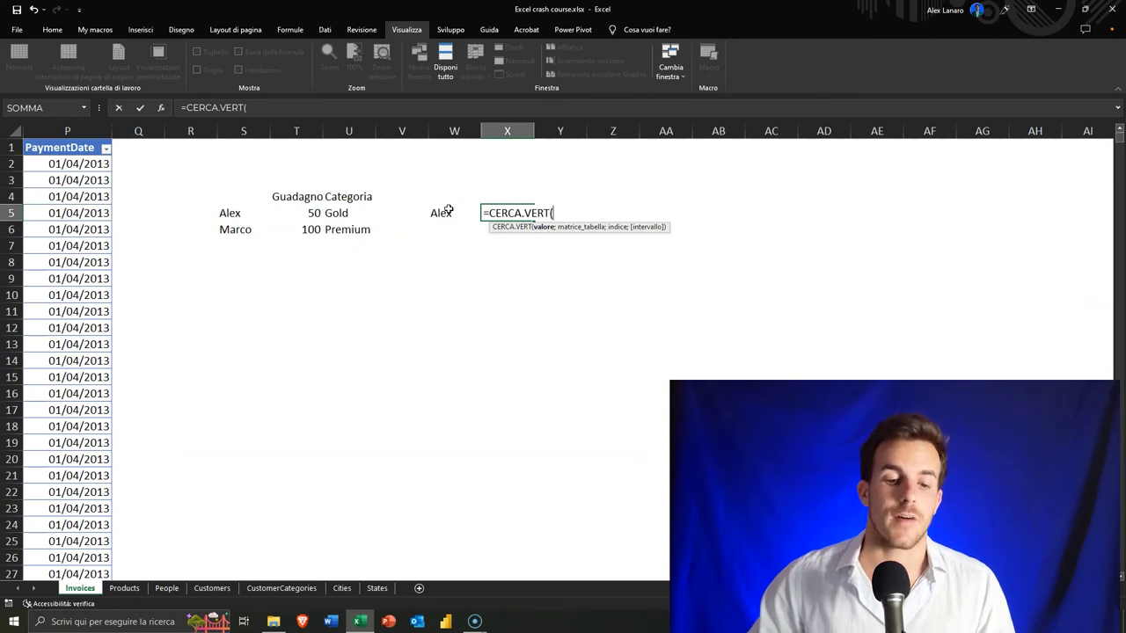
pyautogui.click(449, 211)
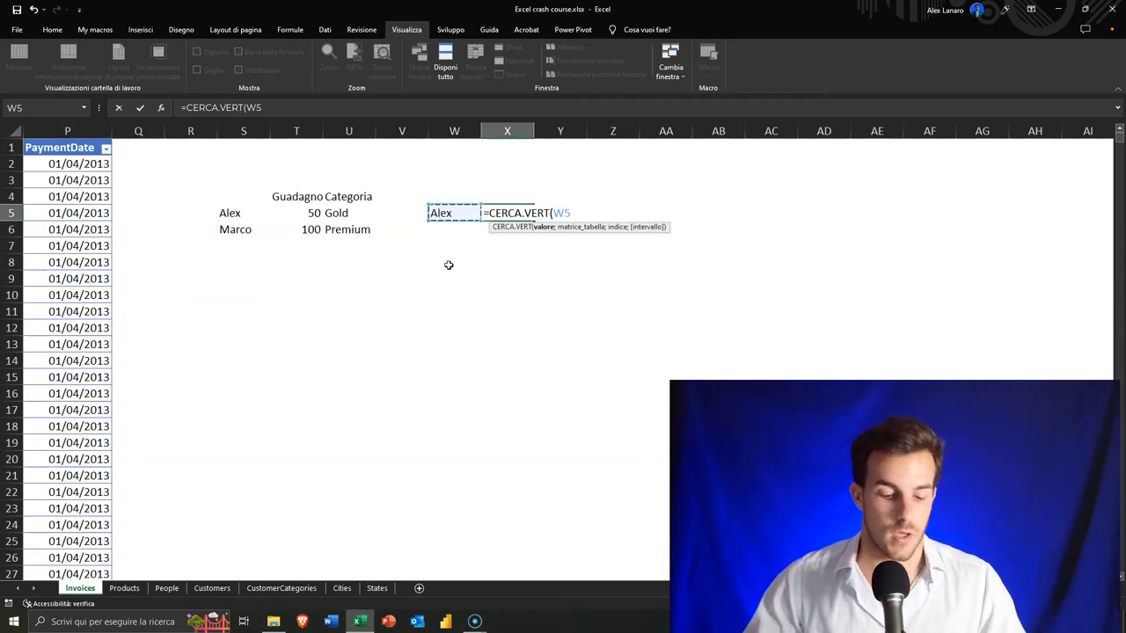
pyautogui.write(';S5:U6;')
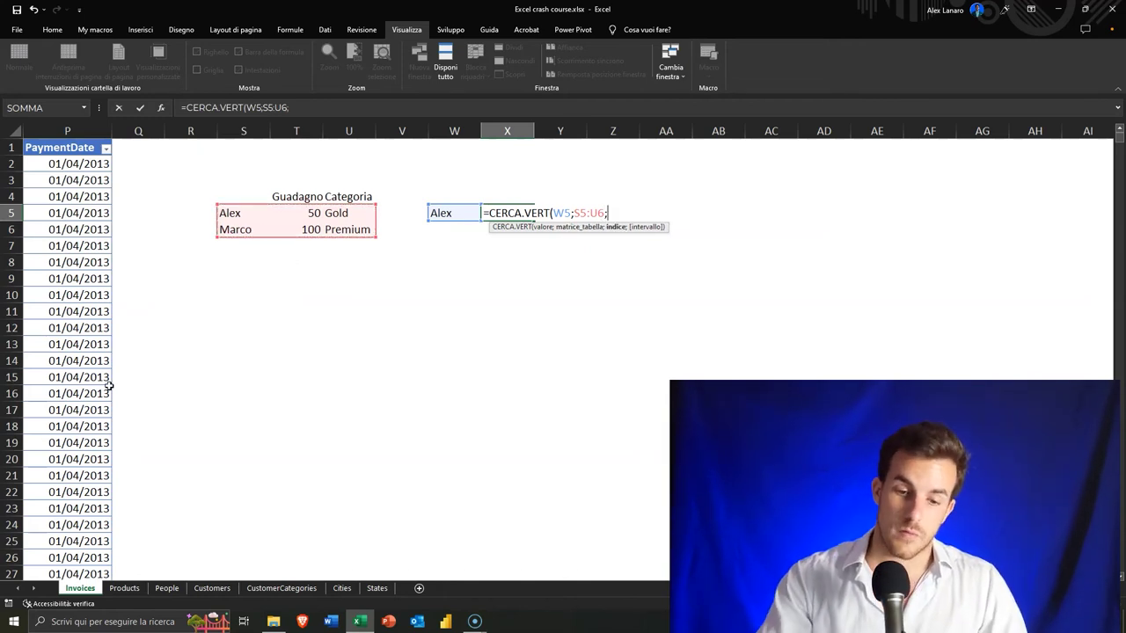
pyautogui.write(';')
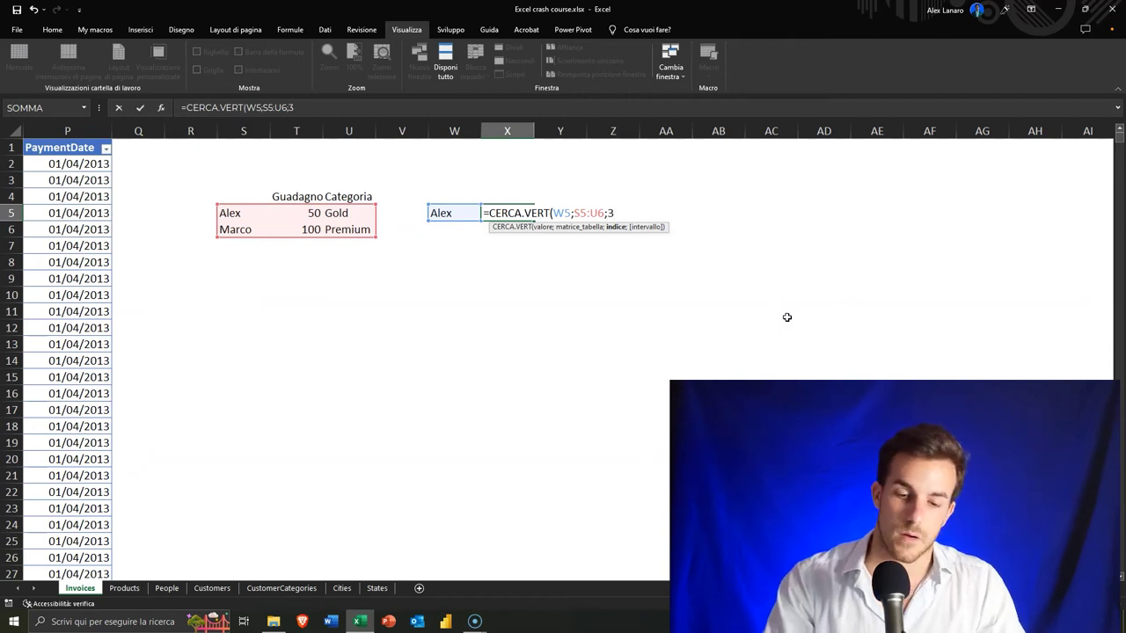
pyautogui.write(';')
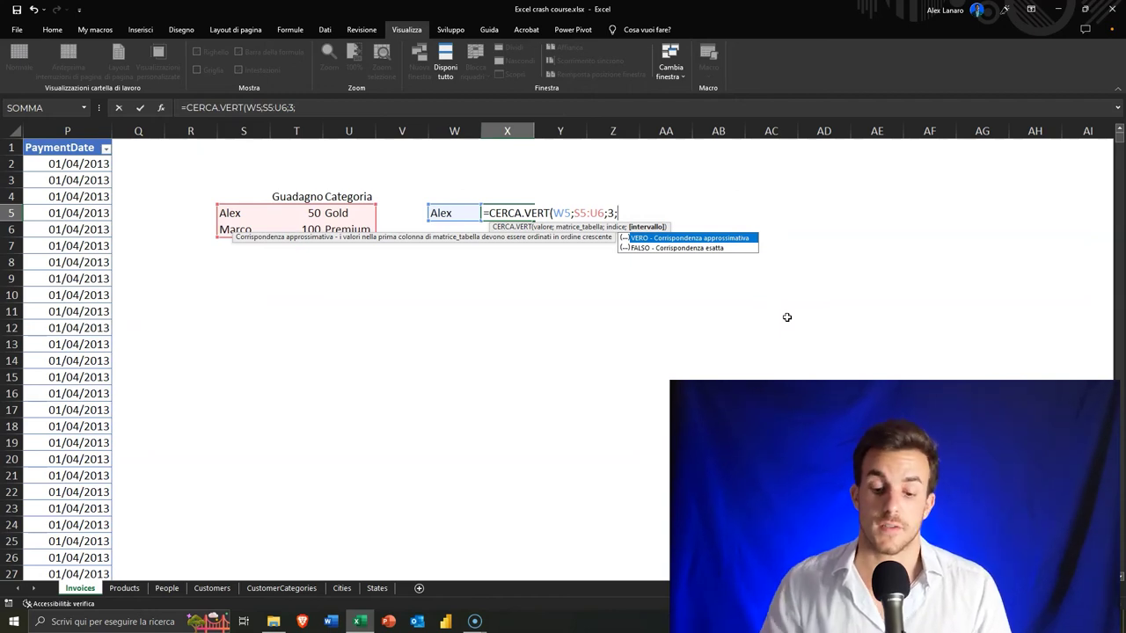
pyautogui.press('Down')
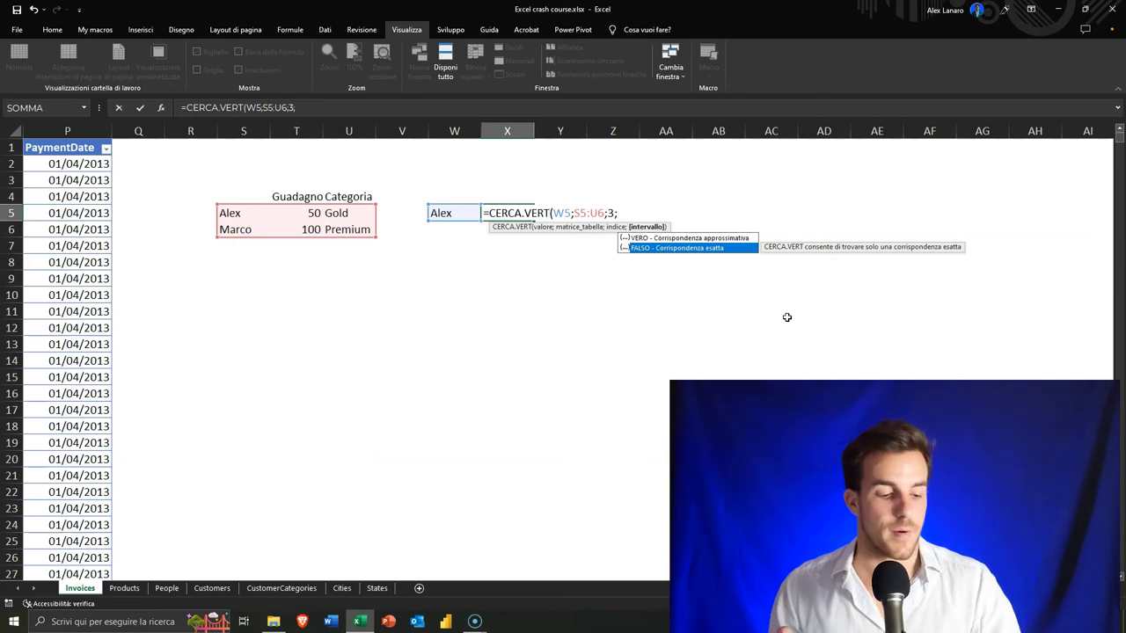
pyautogui.press('Tab')
pyautogui.write(')')
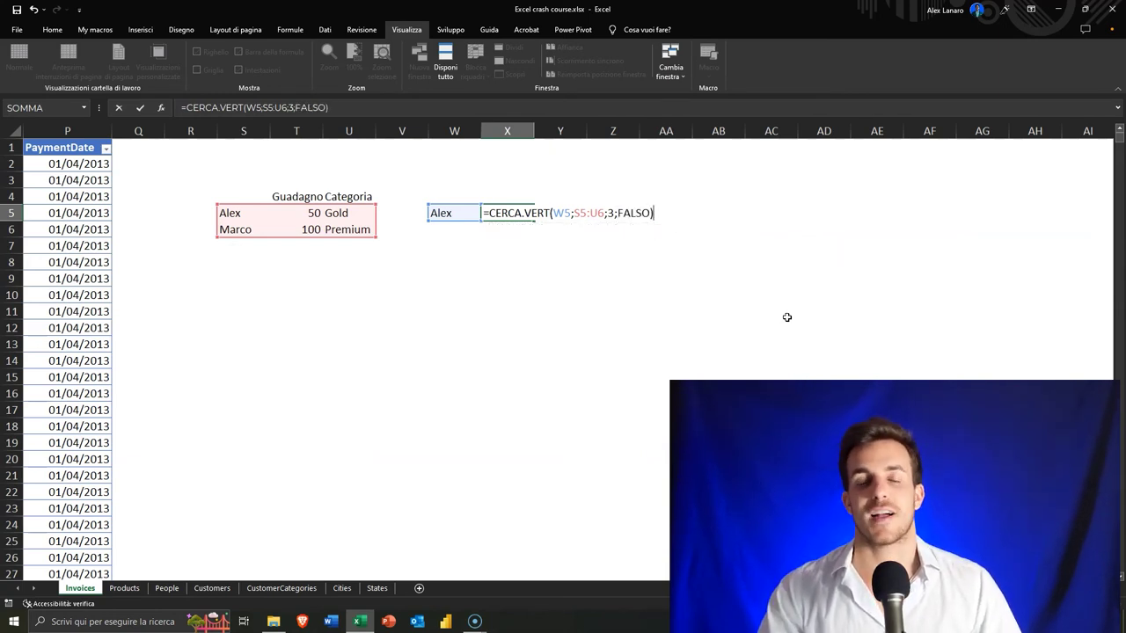
pyautogui.press('Return')
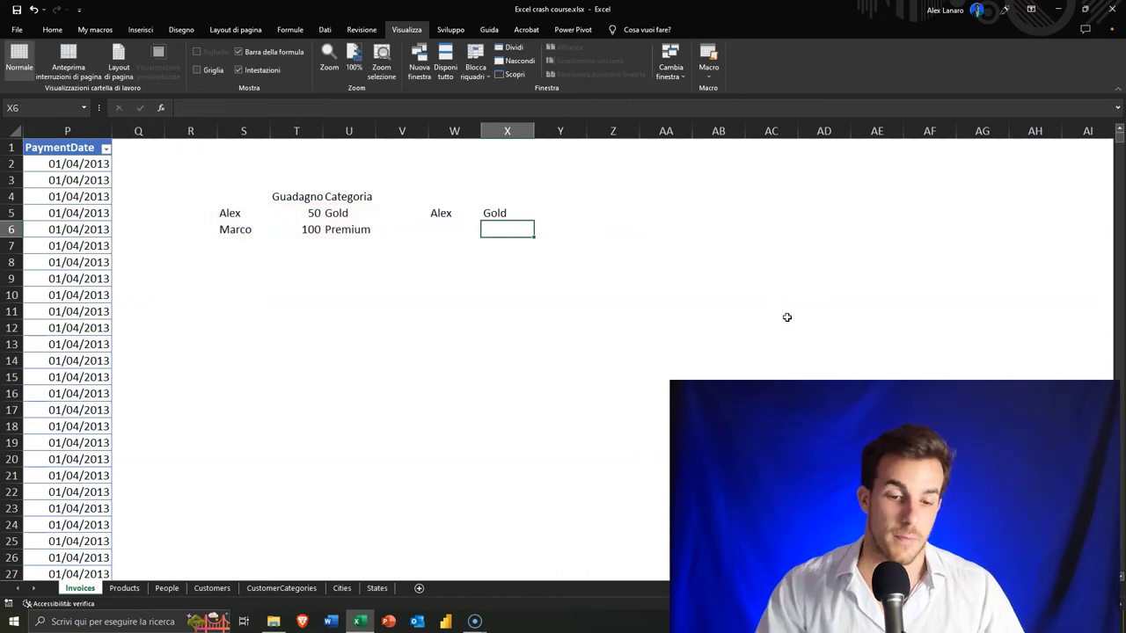
# Test the lookup by switching W5 to the second sample name and then back to the first
pyautogui.press('Up')
pyautogui.press('Left')
pyautogui.press('Right')
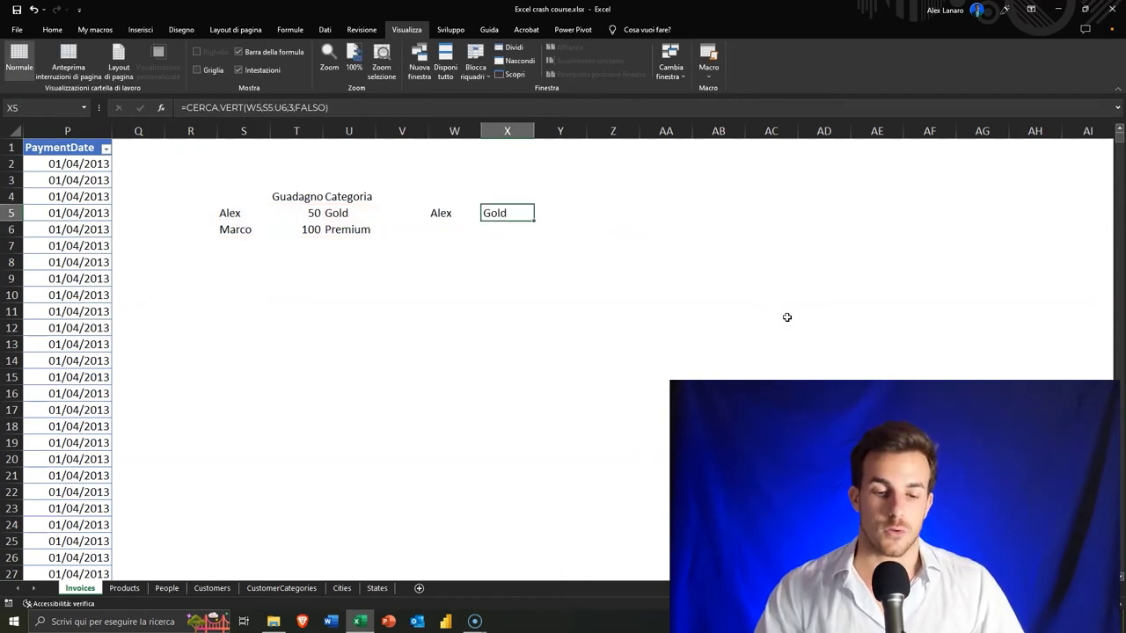
pyautogui.press('Left')
pyautogui.press('Left')
pyautogui.press('Left')
pyautogui.press('Right')
pyautogui.press('Right')
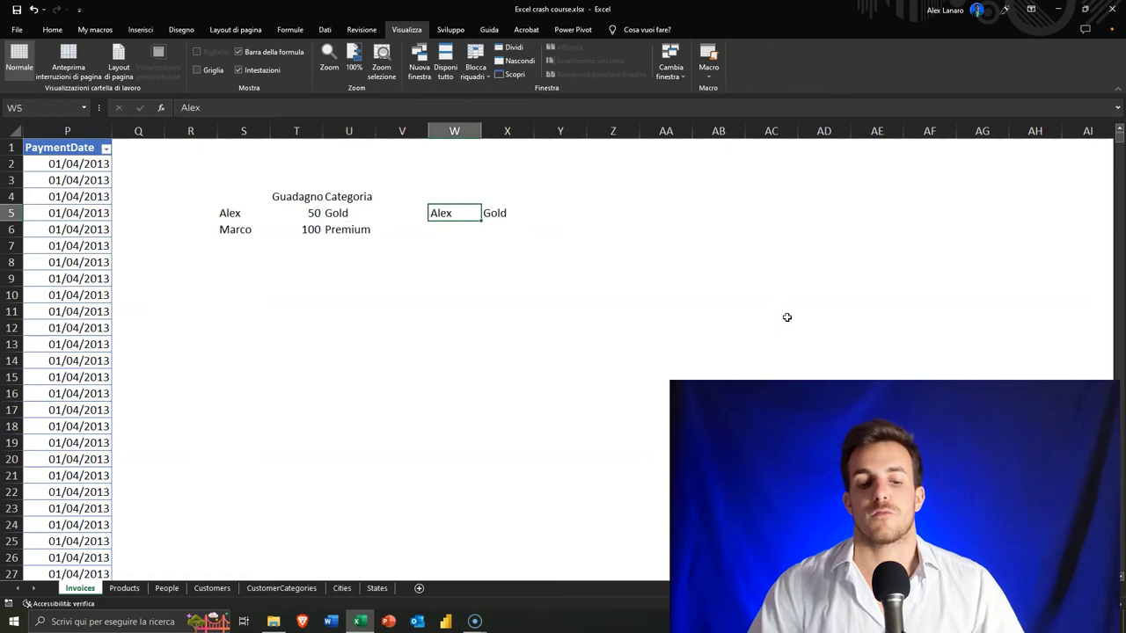
pyautogui.press('Right')
pyautogui.press('Left')
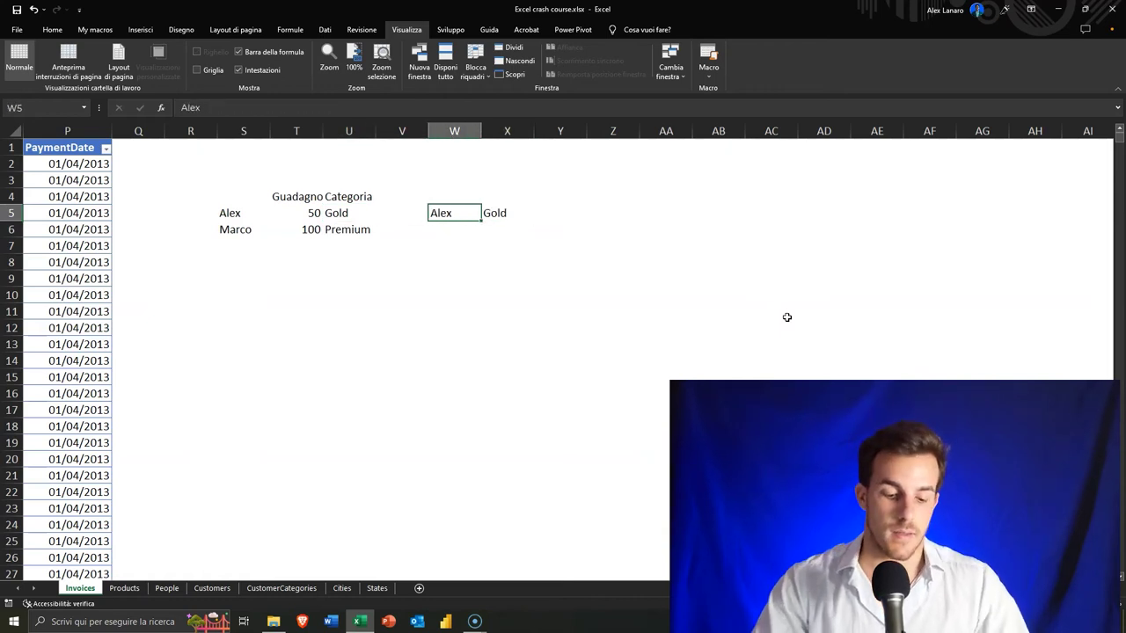
pyautogui.write('M')
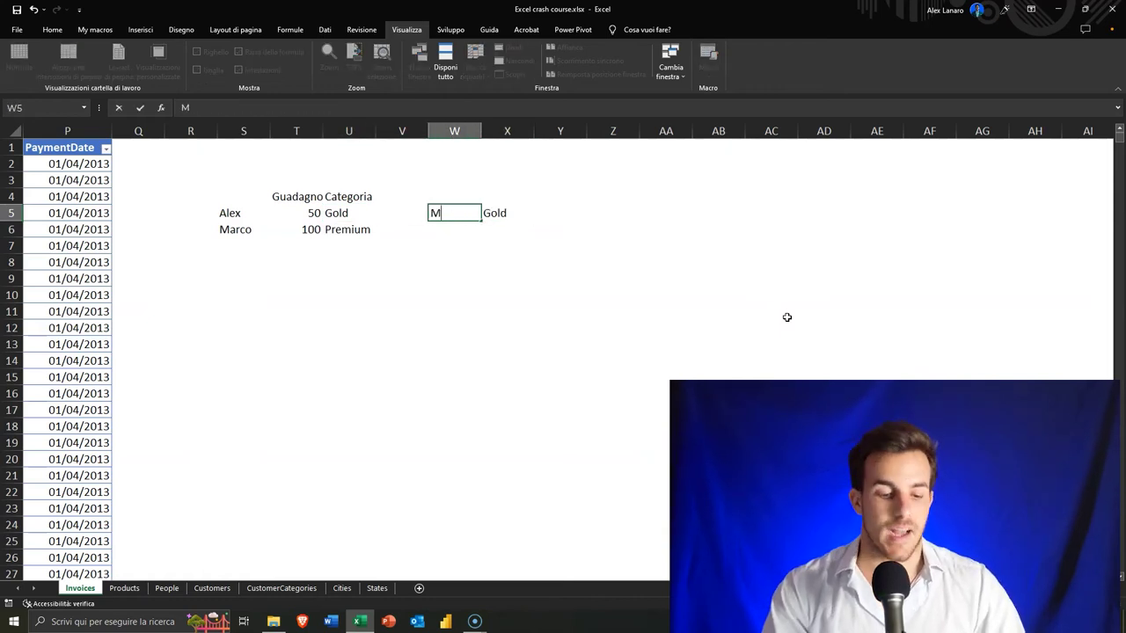
pyautogui.write('arco')
pyautogui.press('Tab')
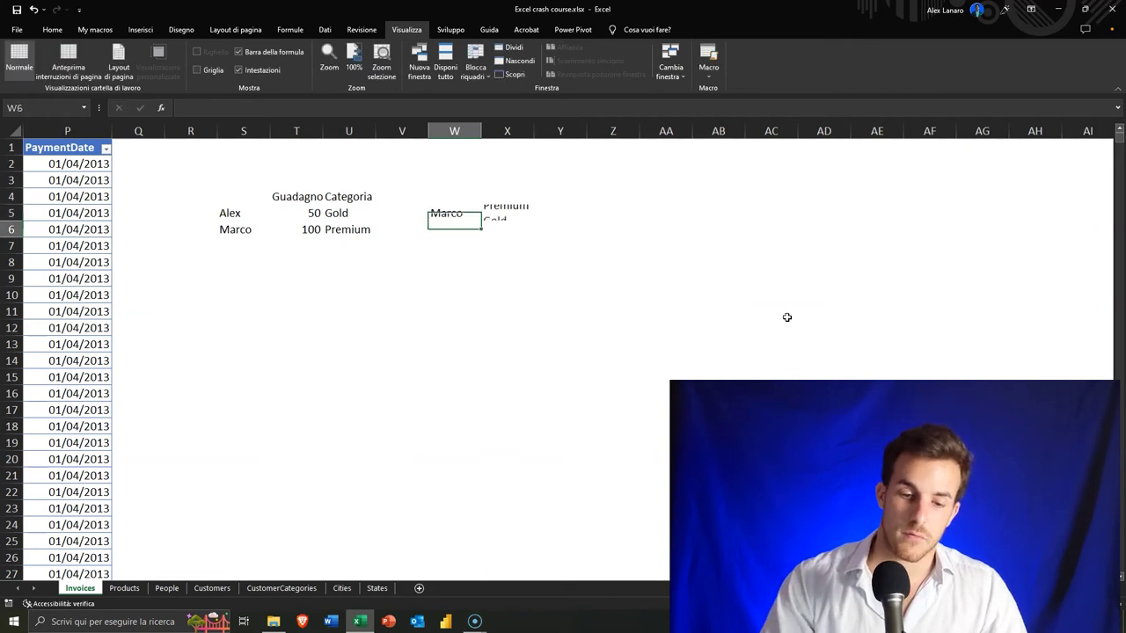
pyautogui.press('Left')
pyautogui.write('Alex')
pyautogui.hotkey('ctrl', 'Return')
pyautogui.press('Right')
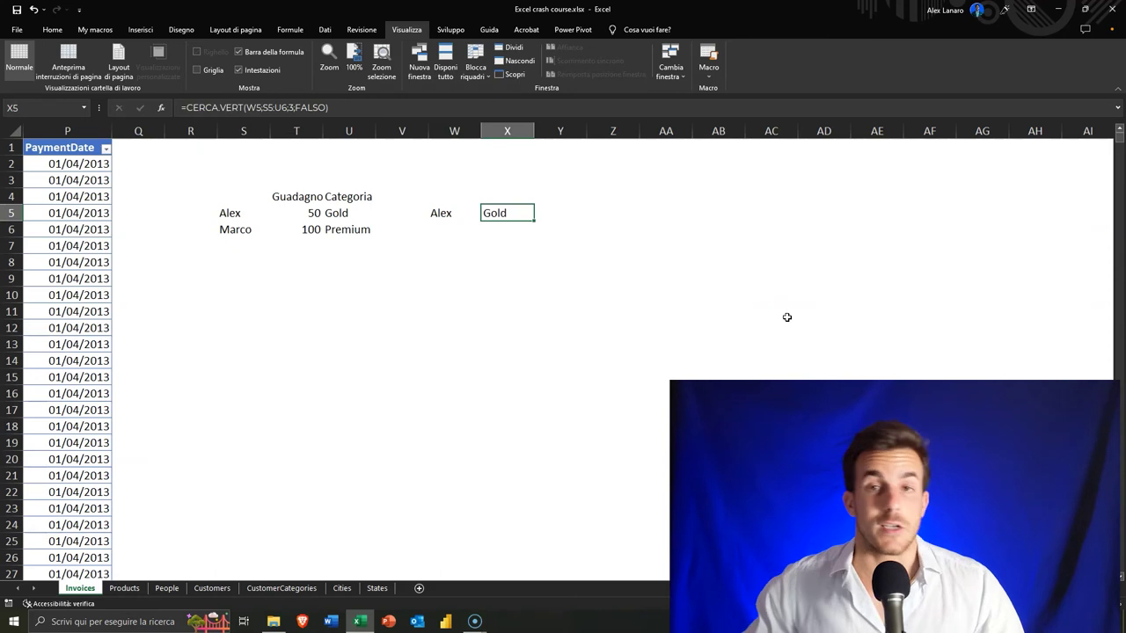
# Check the Gold formula and lookup cells, then select the whole example area R3:AA9
pyautogui.moveTo(237, 249); pyautogui.dragTo(338, 388)
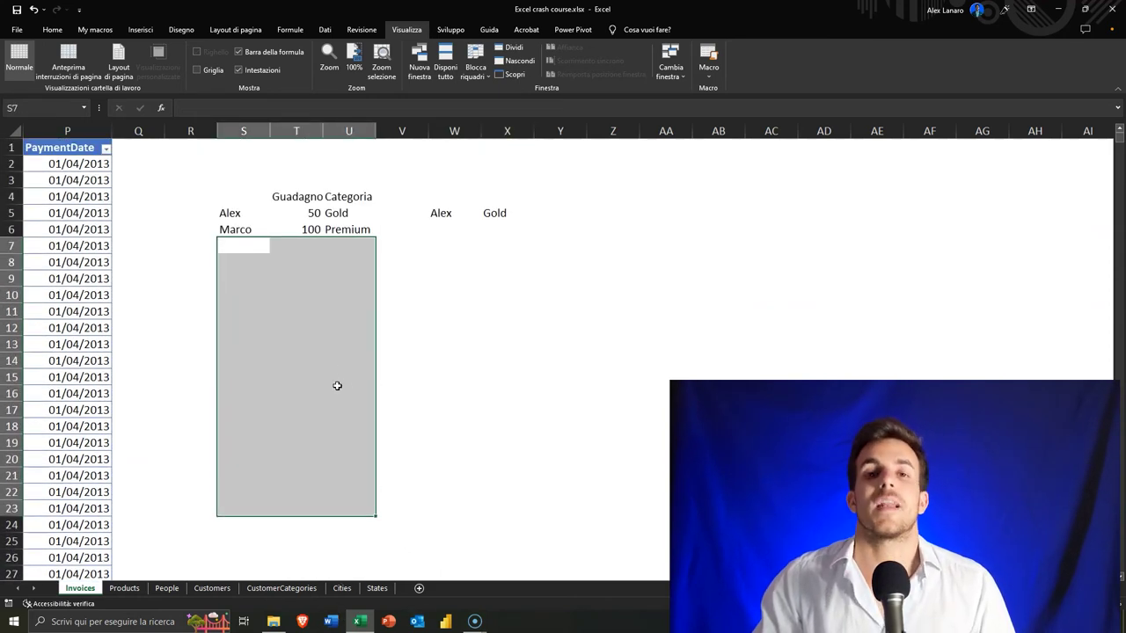
pyautogui.click(441, 202)
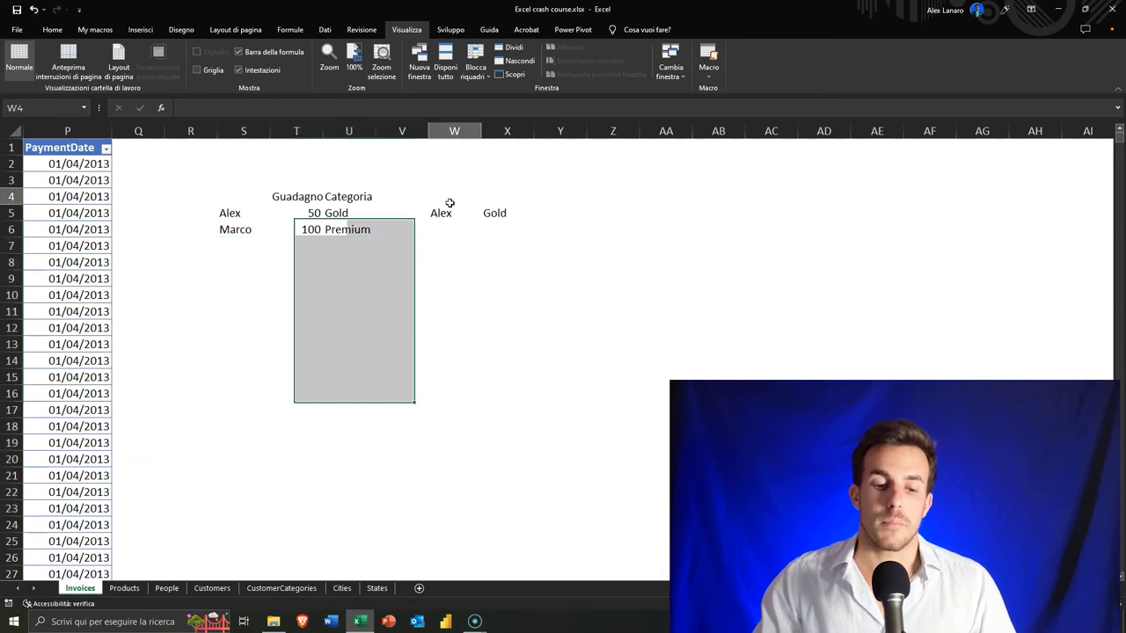
pyautogui.click(497, 215)
pyautogui.click(462, 213)
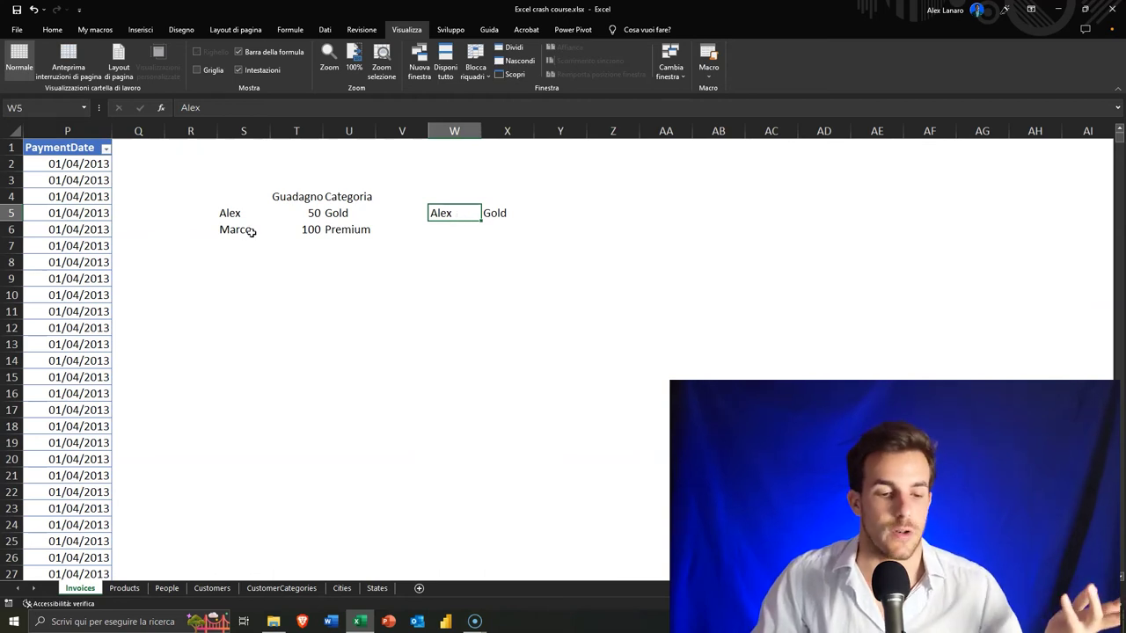
pyautogui.moveTo(202, 182); pyautogui.dragTo(678, 271)
# Clear the contents of the selected example area R3:AA9
pyautogui.press('Delete')
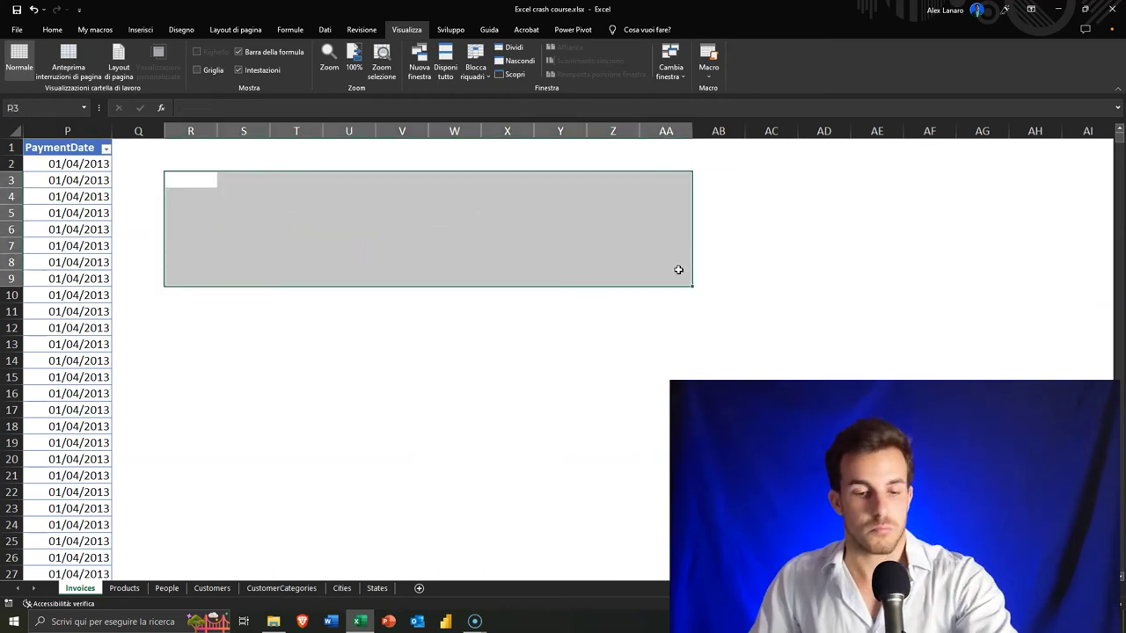
pyautogui.hscroll(-10, 505, 528)
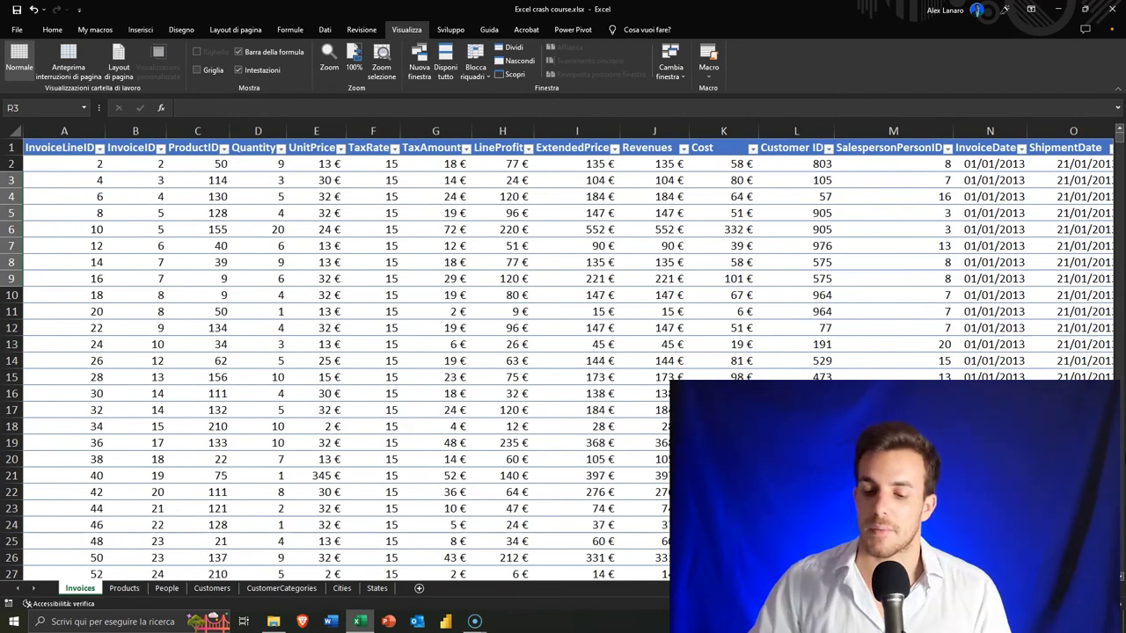
pyautogui.hscroll(2, 785, 293)
pyautogui.hscroll(2, 785, 293)
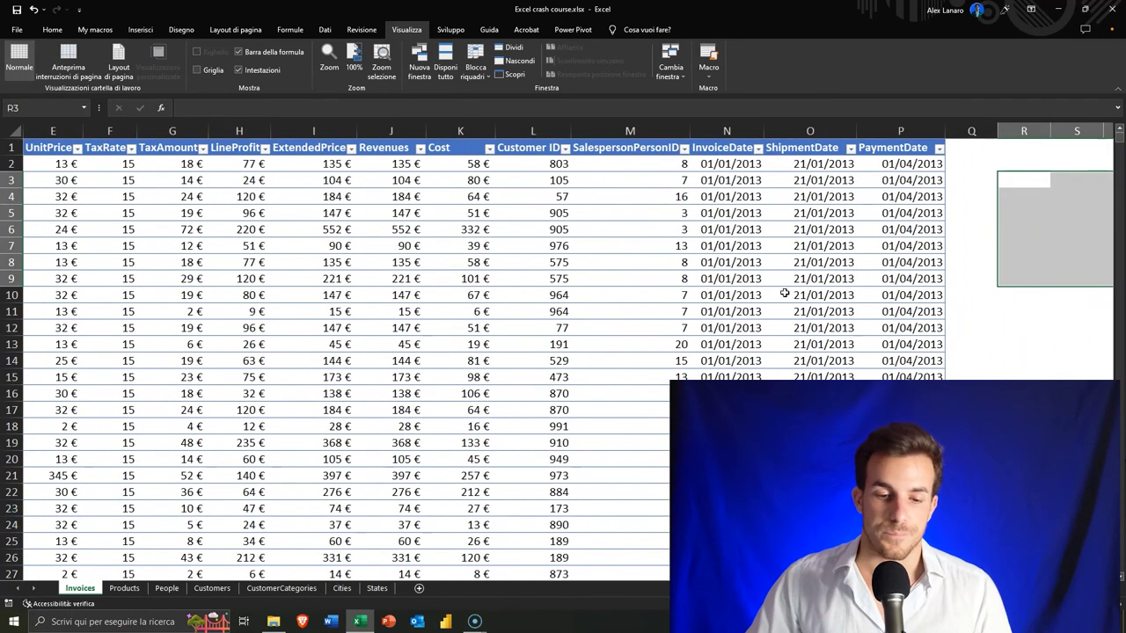
# Inspect Customer ID values such as 803 and 964 and the Invoices table headers
pyautogui.click(512, 197)
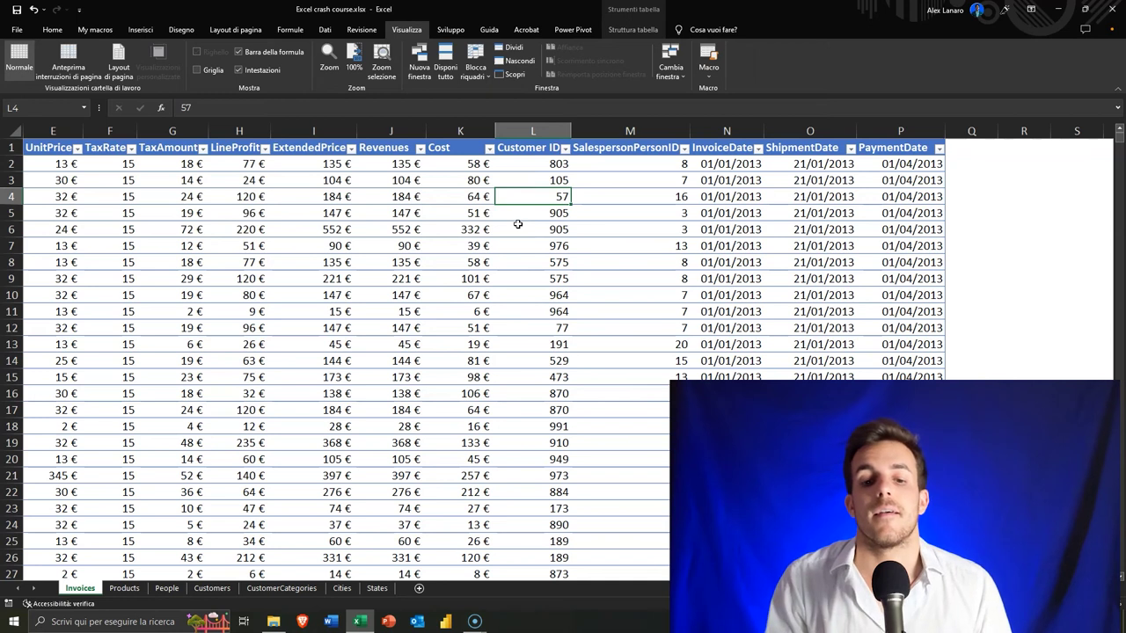
pyautogui.click(544, 163)
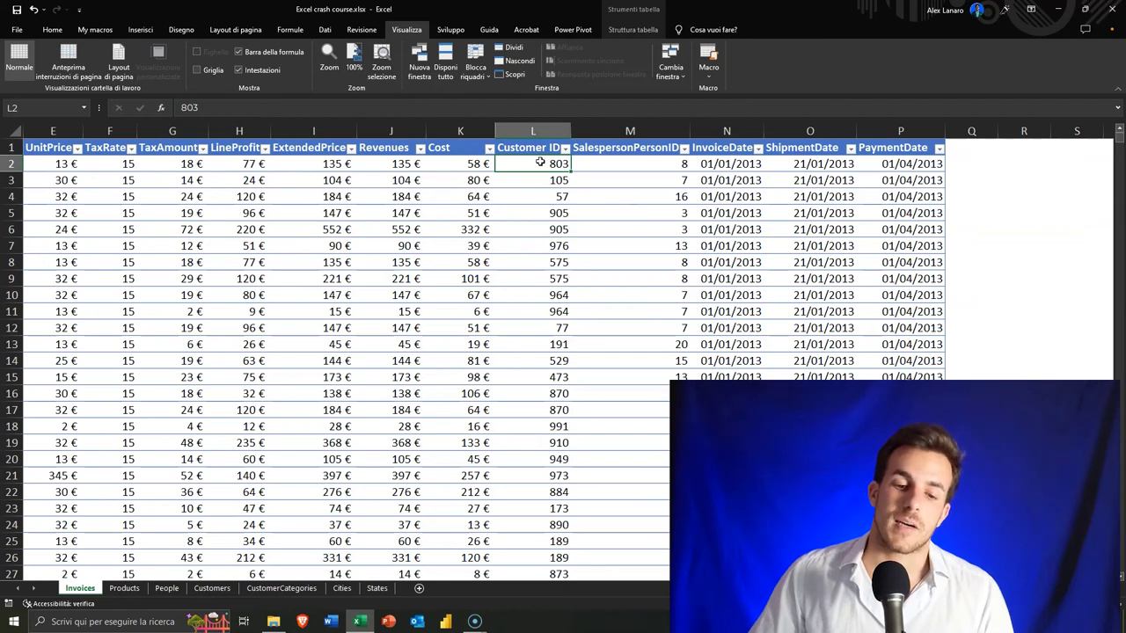
pyautogui.click(558, 311)
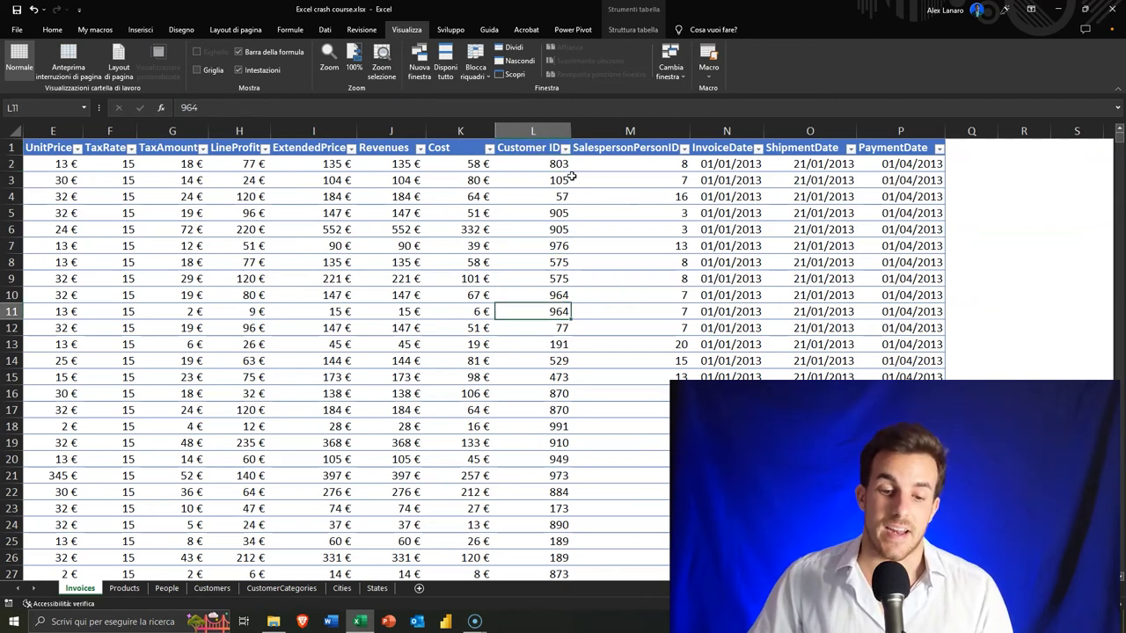
pyautogui.click(527, 147)
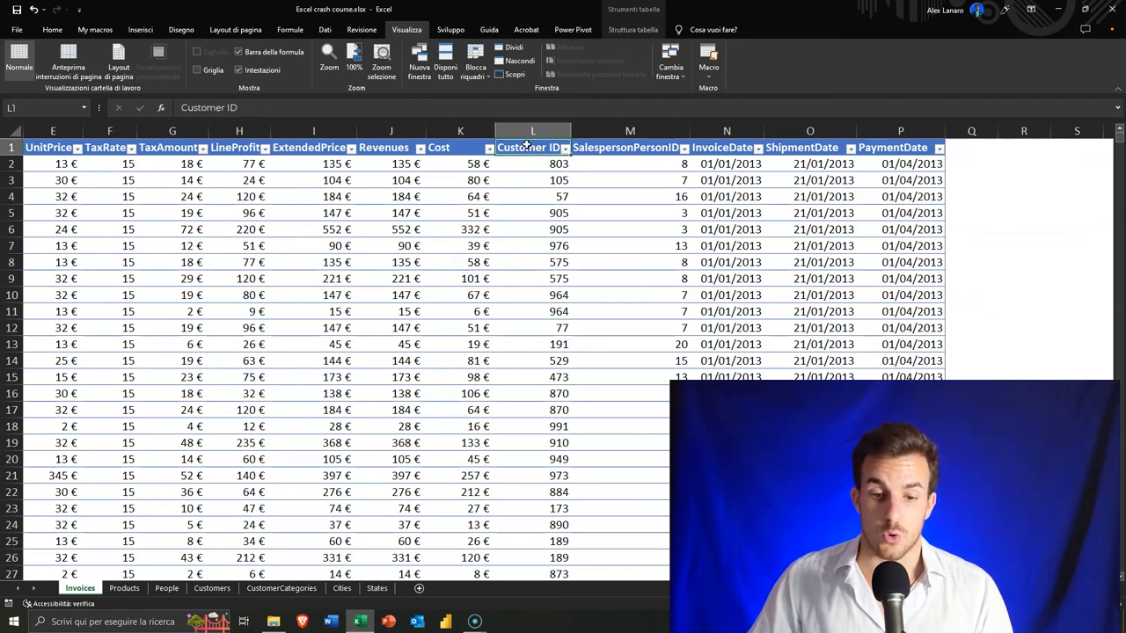
pyautogui.click(633, 149)
pyautogui.click(710, 149)
pyautogui.click(811, 149)
pyautogui.hotkey('ctrl', 'a')
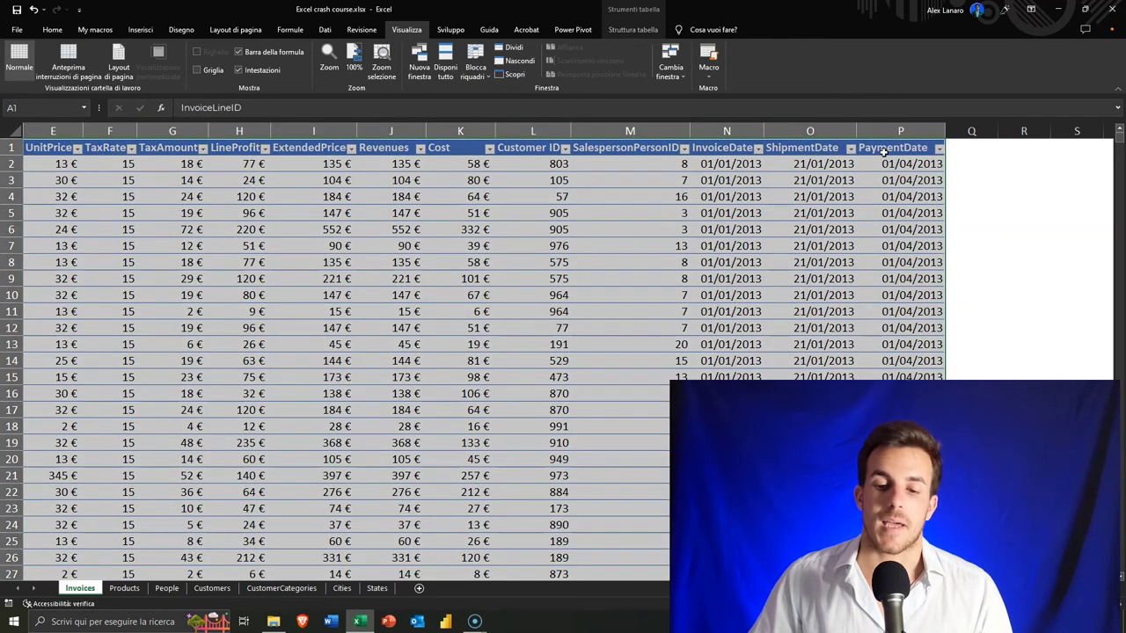
pyautogui.click(739, 263)
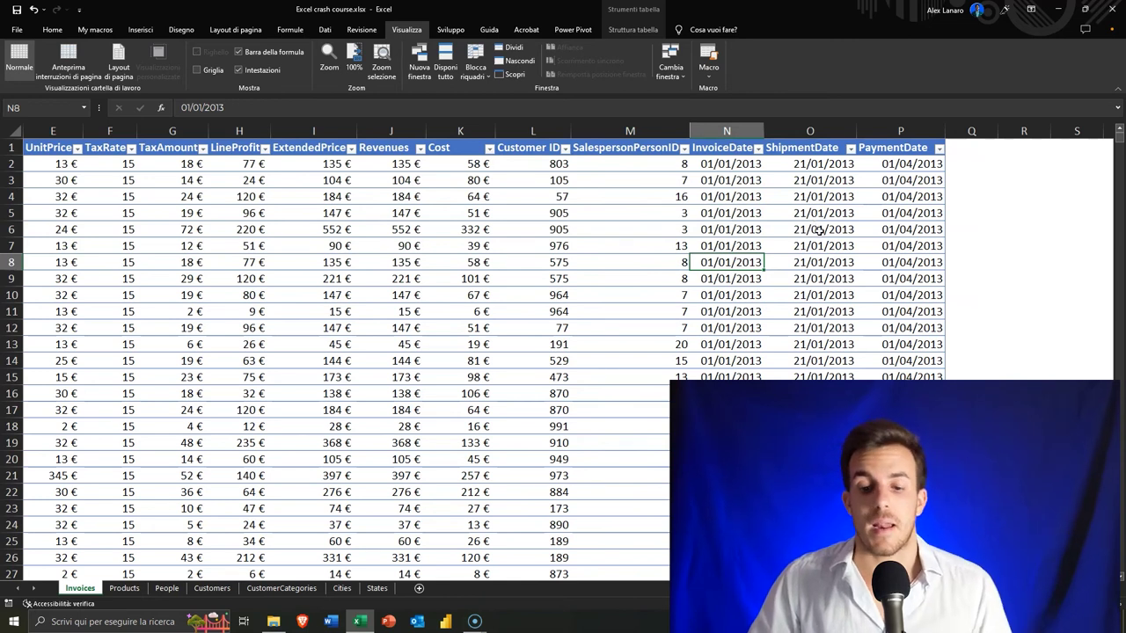
# Review the ShipmentDate, date and Cost formulas and more Customer IDs, then return to Customers
pyautogui.click(813, 180)
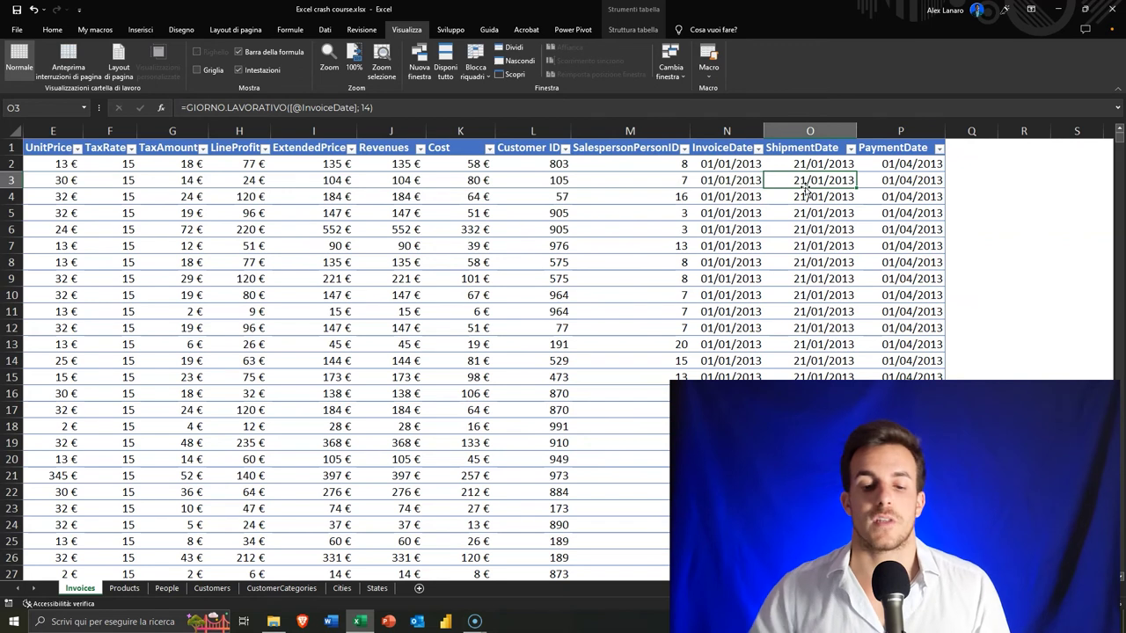
pyautogui.click(813, 150)
pyautogui.click(816, 198)
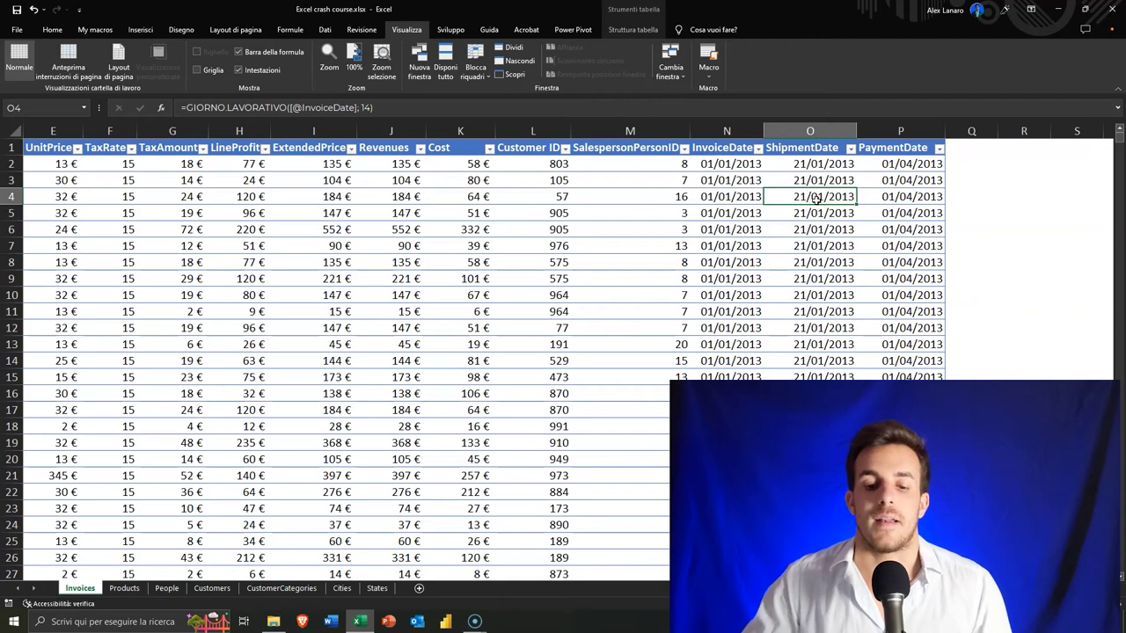
pyautogui.click(715, 201)
pyautogui.click(833, 208)
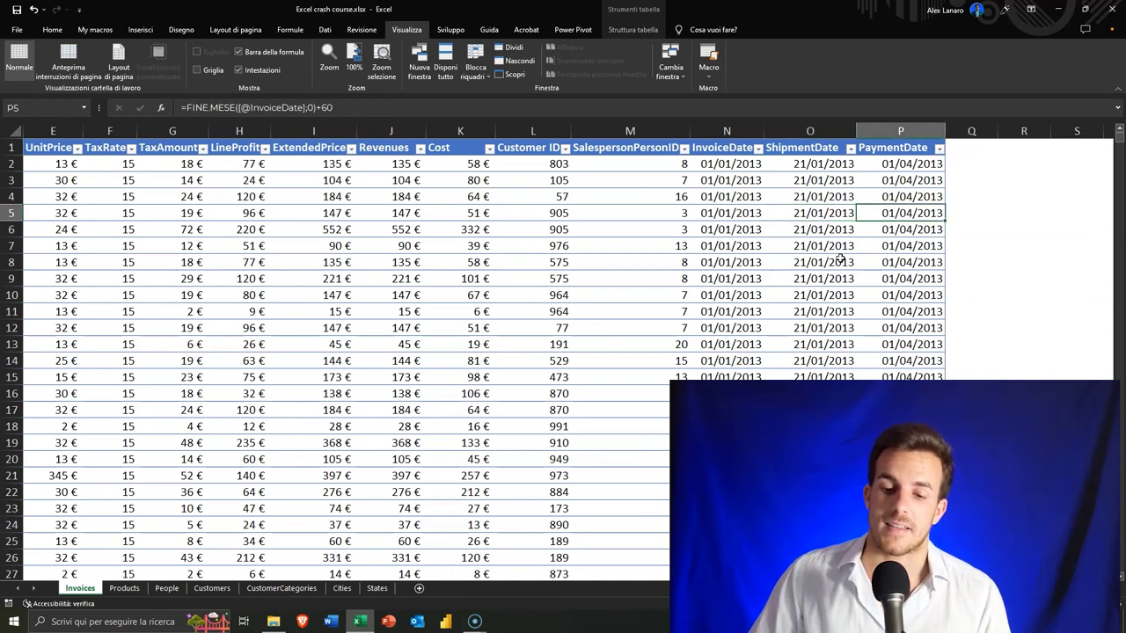
pyautogui.click(635, 214)
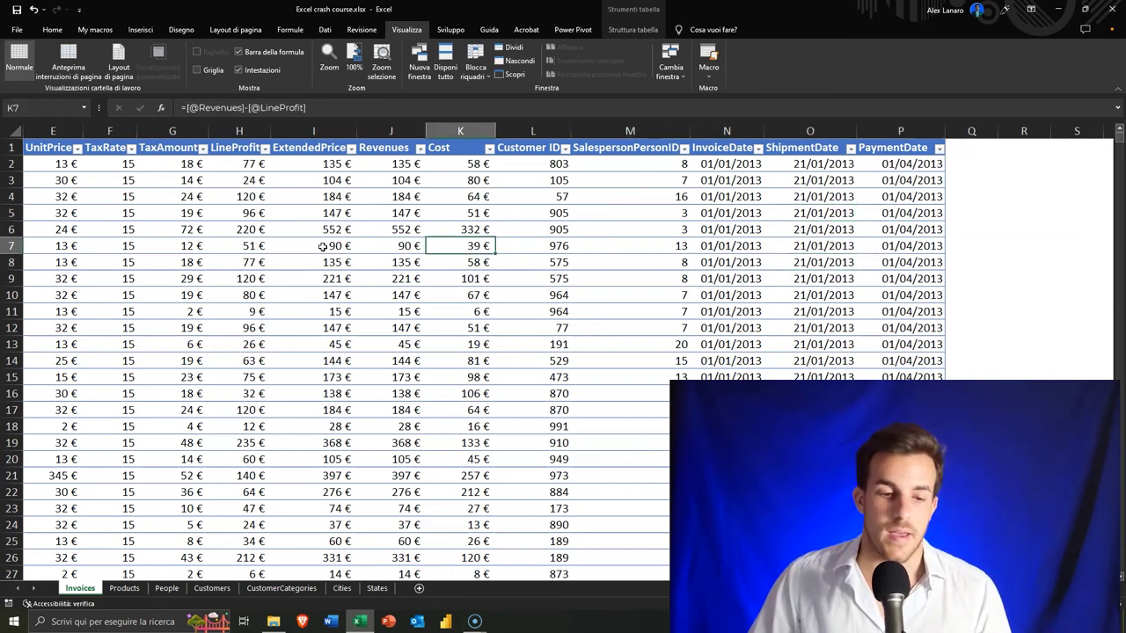
pyautogui.click(470, 214)
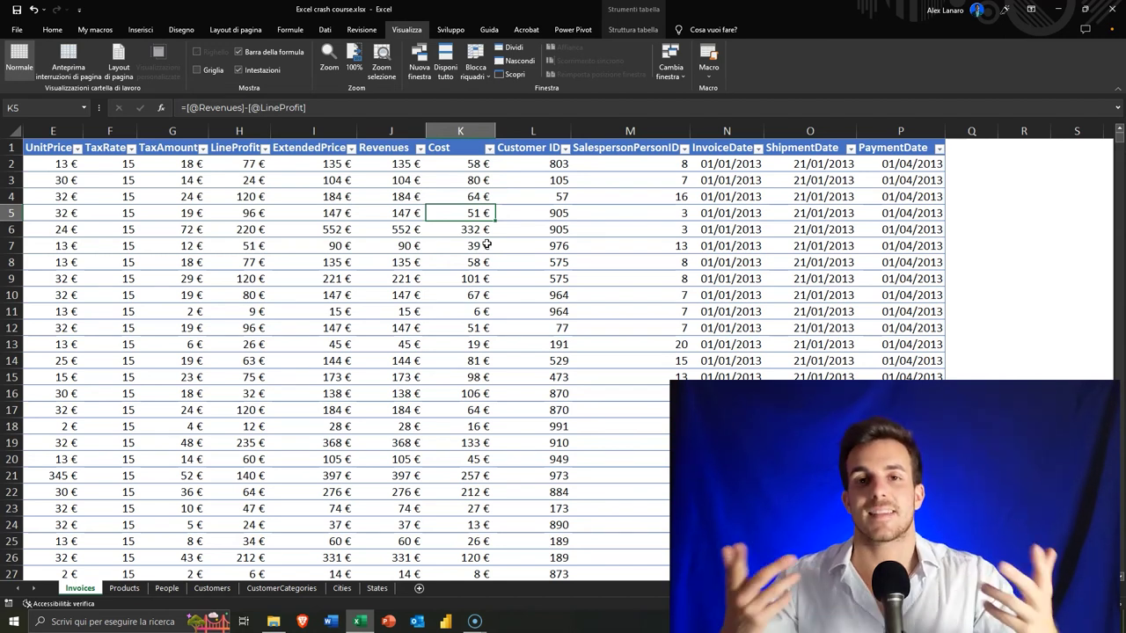
pyautogui.click(556, 209)
pyautogui.moveTo(545, 164); pyautogui.dragTo(547, 436)
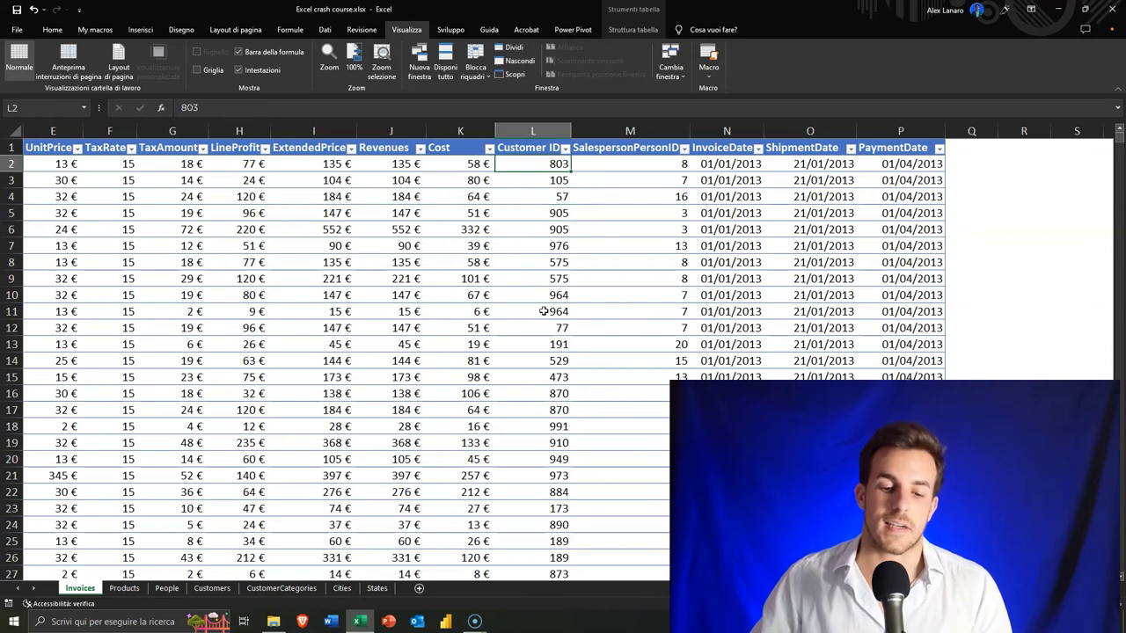
pyautogui.click(522, 302)
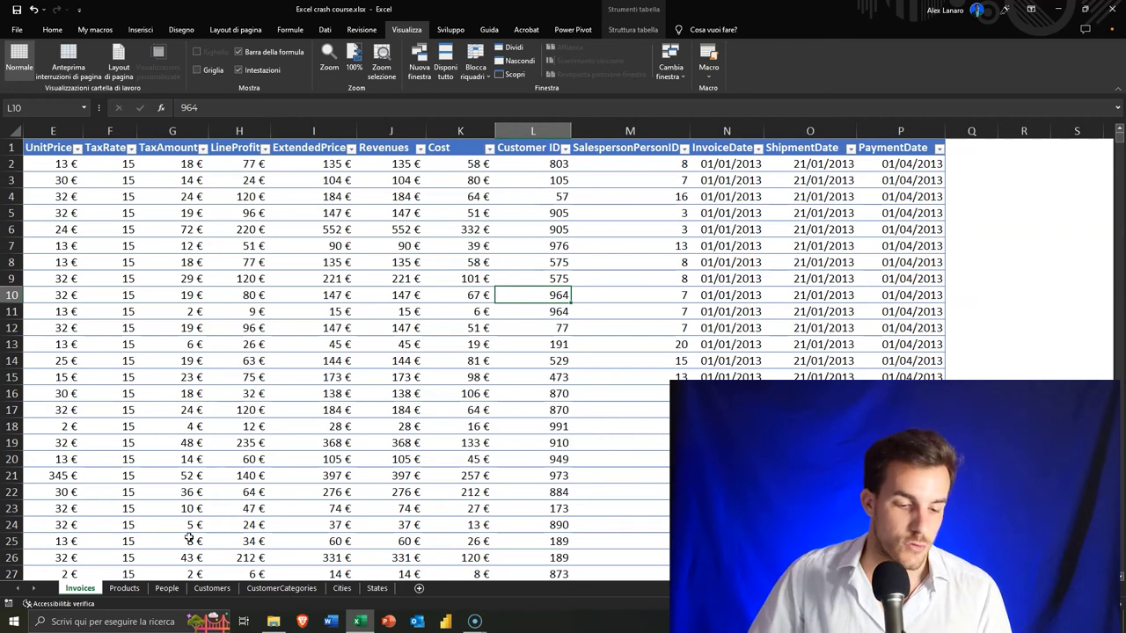
pyautogui.click(212, 588)
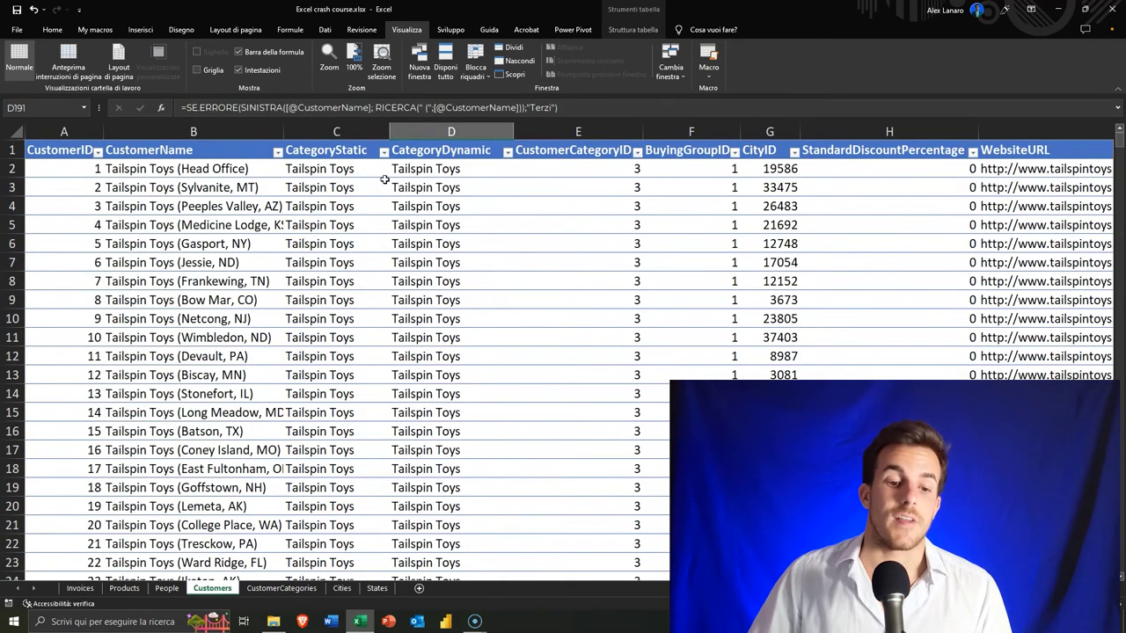
# Compare the Customers CategoryDynamic values with the ProductCategory column on Products
pyautogui.moveTo(420, 168); pyautogui.dragTo(432, 449)
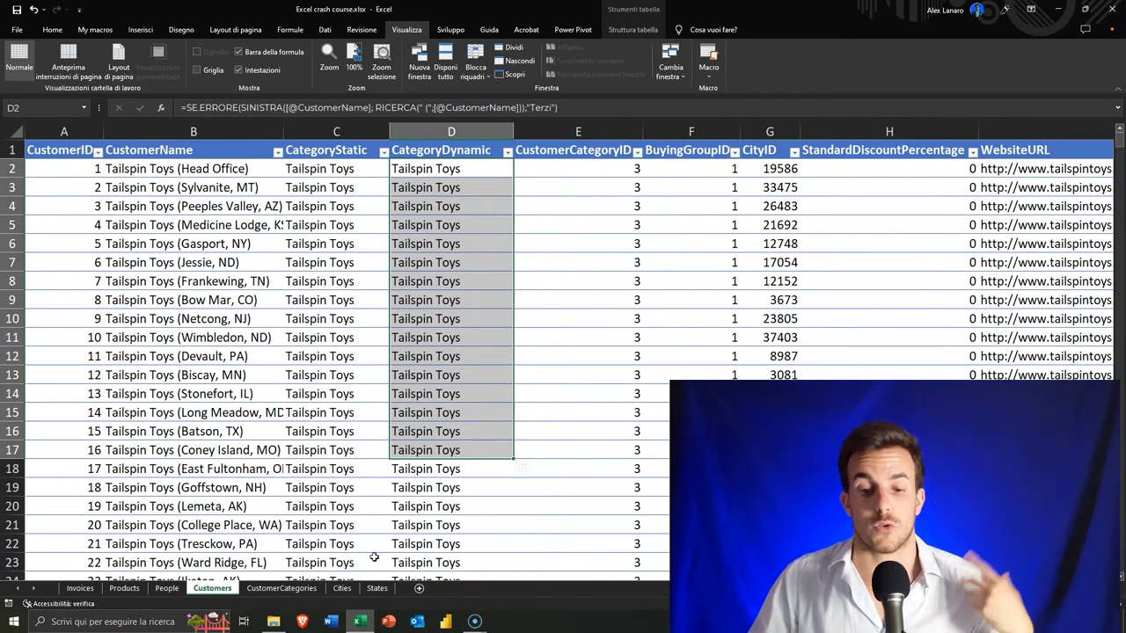
pyautogui.click(124, 588)
pyautogui.scroll(6, 164, 211)
pyautogui.moveTo(323, 166); pyautogui.dragTo(310, 415)
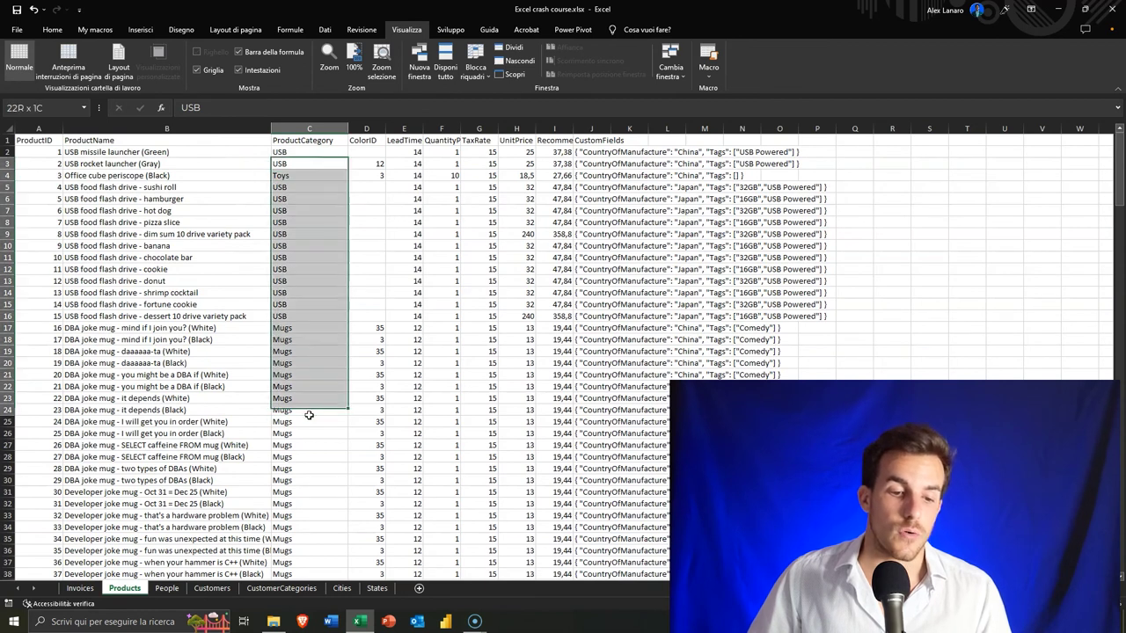
pyautogui.moveTo(308, 278); pyautogui.dragTo(299, 370)
pyautogui.click(294, 227)
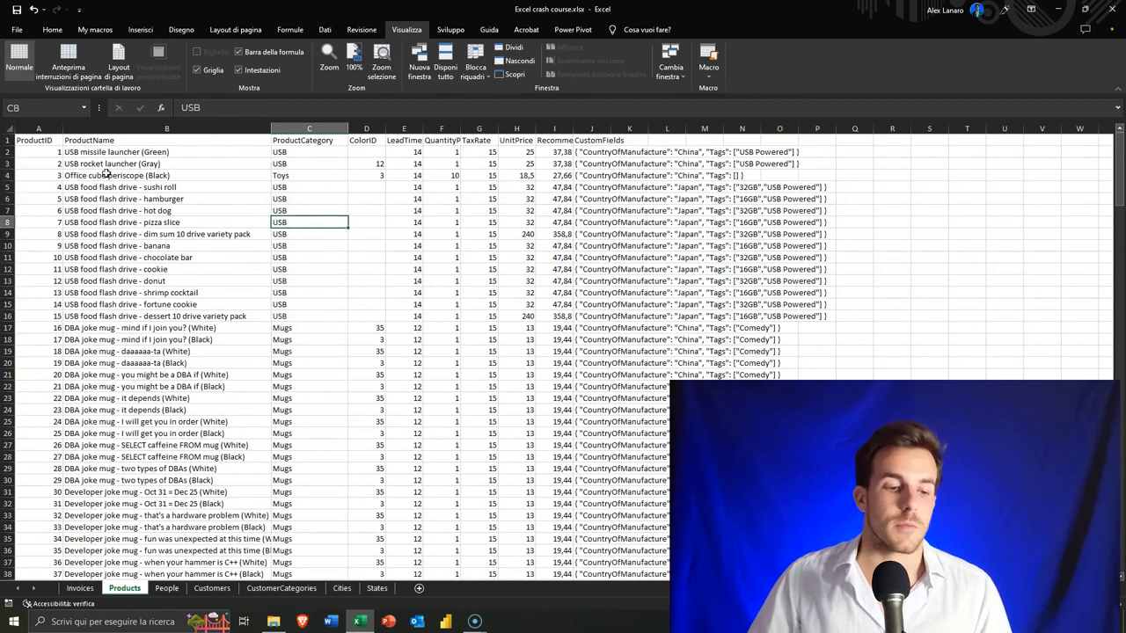
pyautogui.click(95, 186)
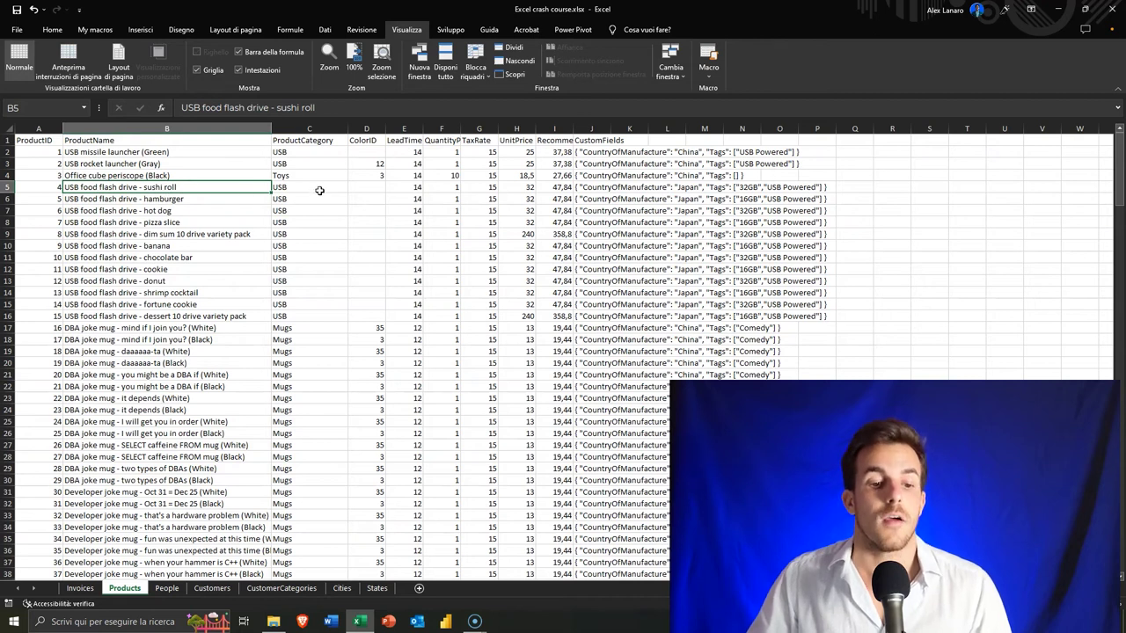
pyautogui.moveTo(318, 199); pyautogui.dragTo(317, 267)
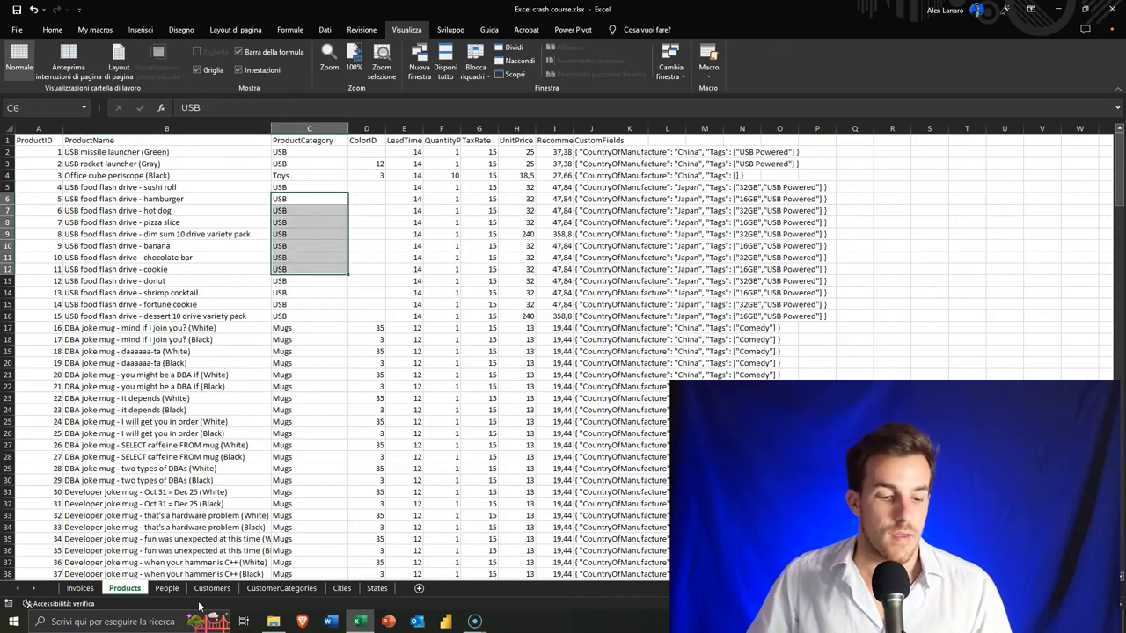
# Recheck the Customers CategoryDynamic values D2:D13, then go back to the Invoices sheet
pyautogui.click(212, 588)
pyautogui.click(192, 172)
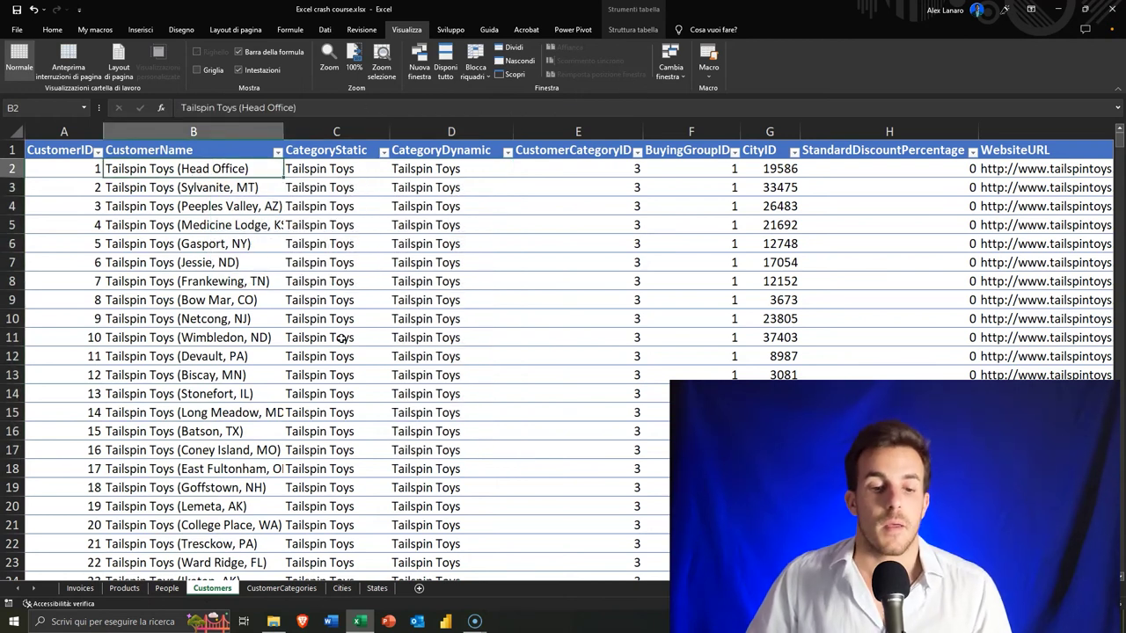
pyautogui.moveTo(448, 174); pyautogui.dragTo(417, 376)
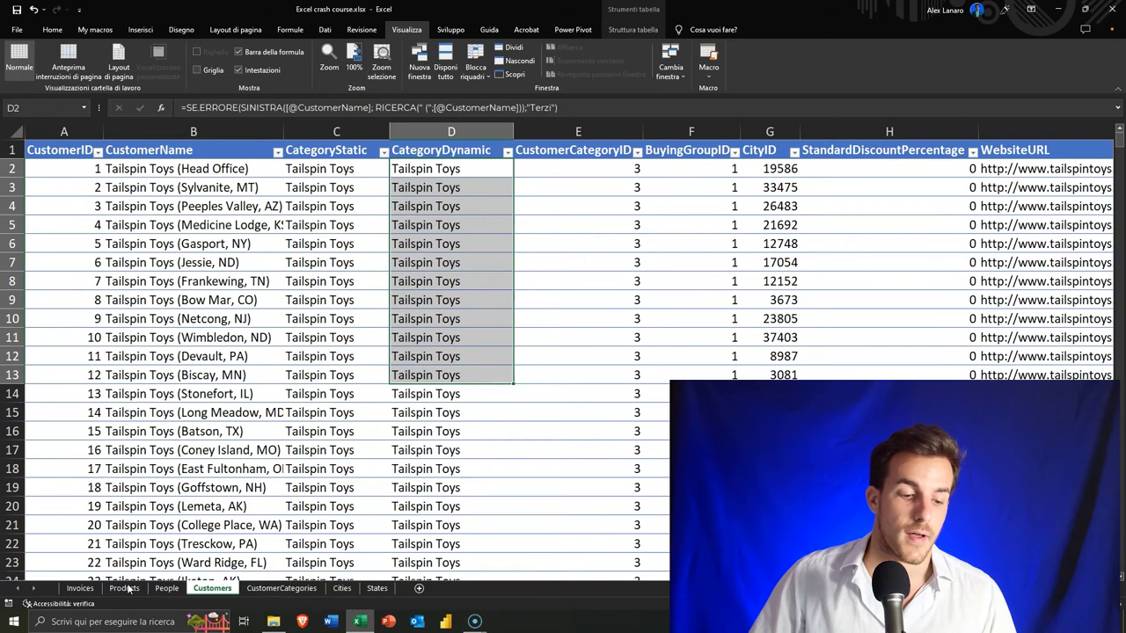
pyautogui.click(87, 589)
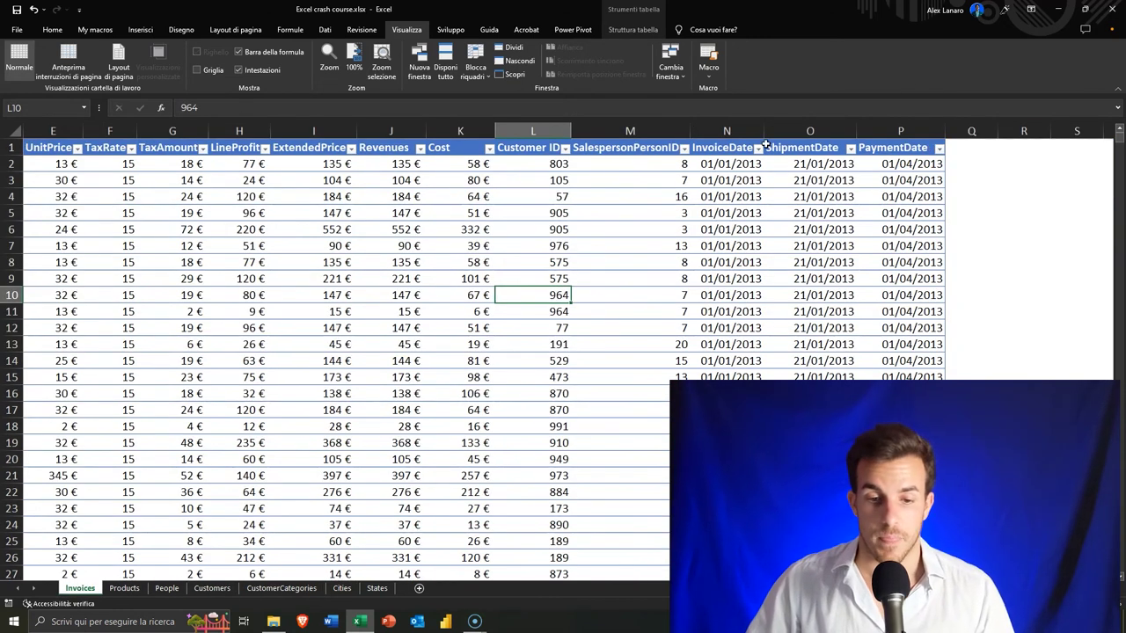
# Insert a new column M headed 'Category' and start =CERCA.VERT( in M2
pyautogui.rightClick(608, 129)
pyautogui.click(696, 231)
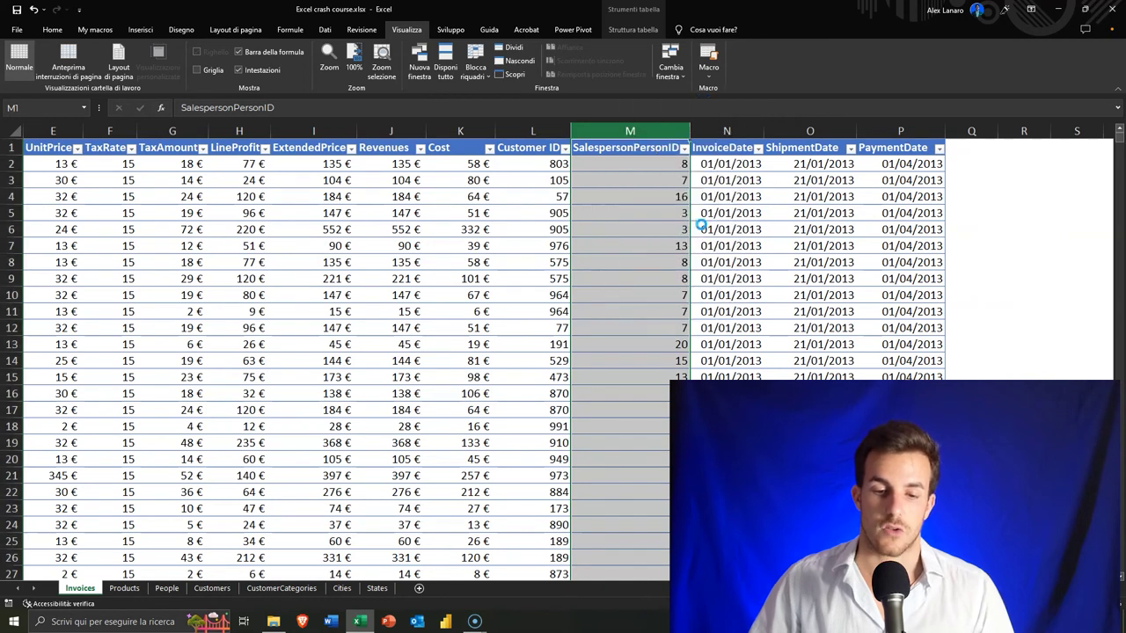
pyautogui.click(621, 155)
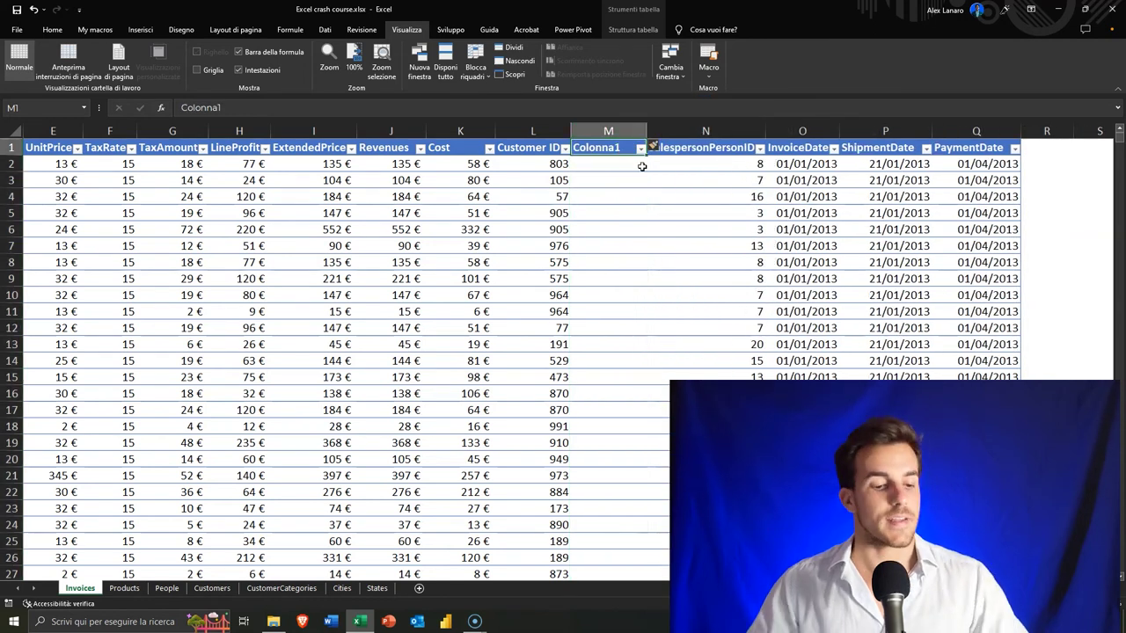
pyautogui.write('Category')
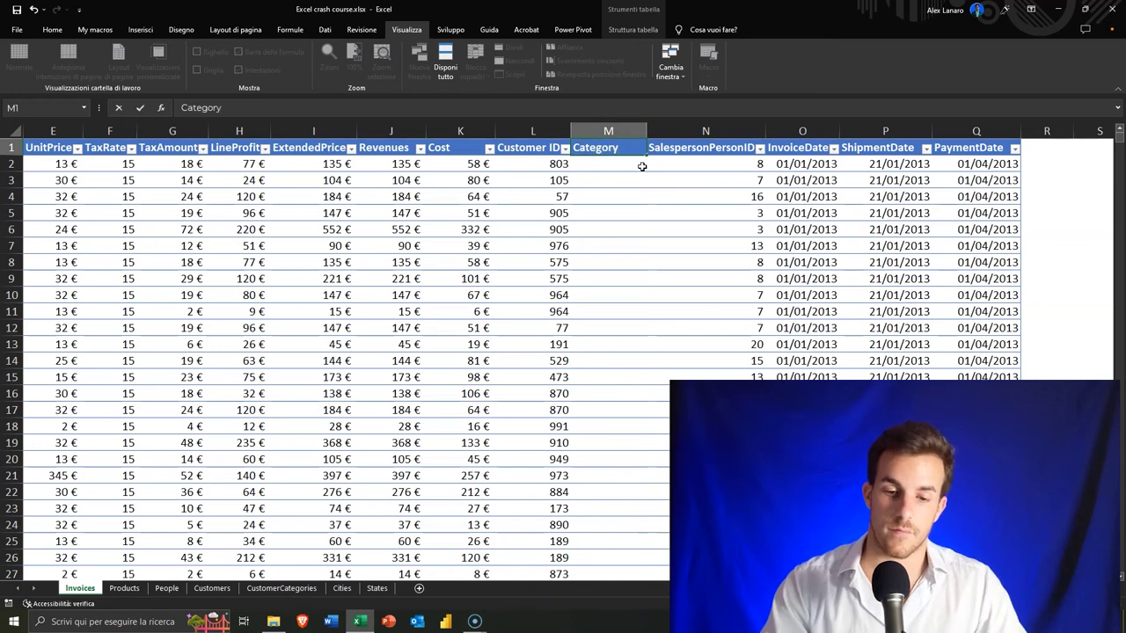
pyautogui.press('Return')
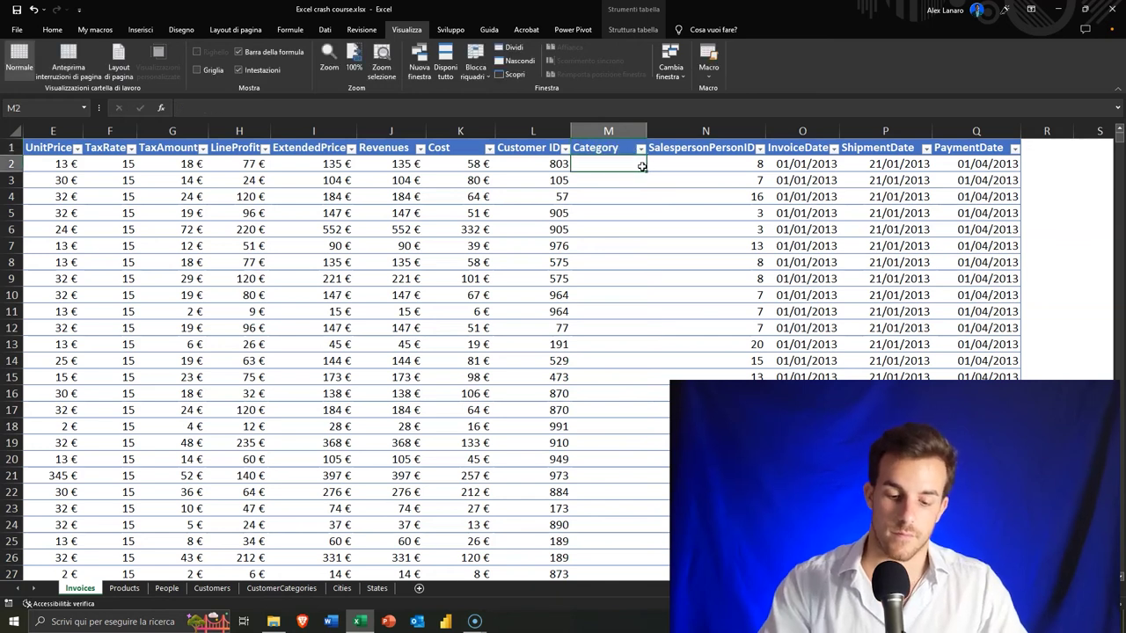
pyautogui.write('=')
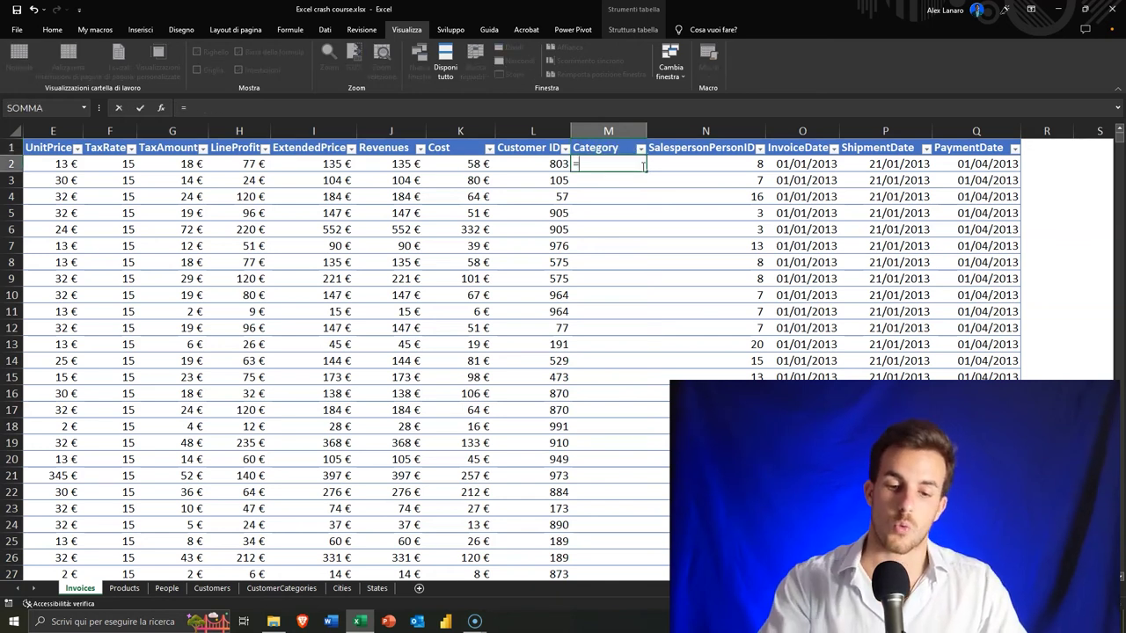
pyautogui.write('ce')
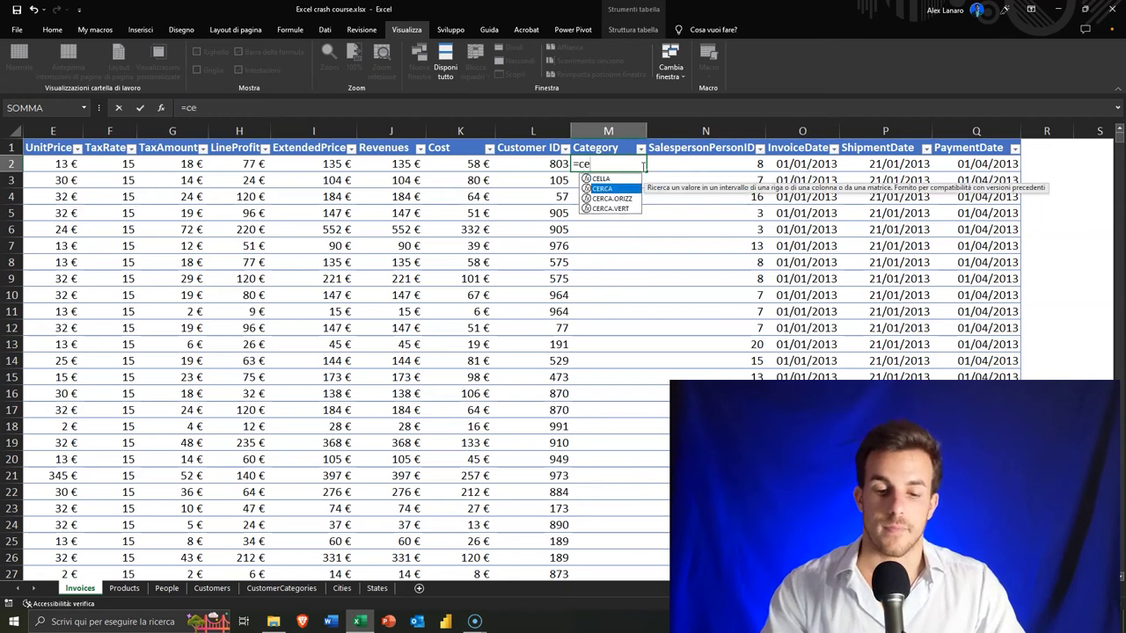
pyautogui.press('Tab')
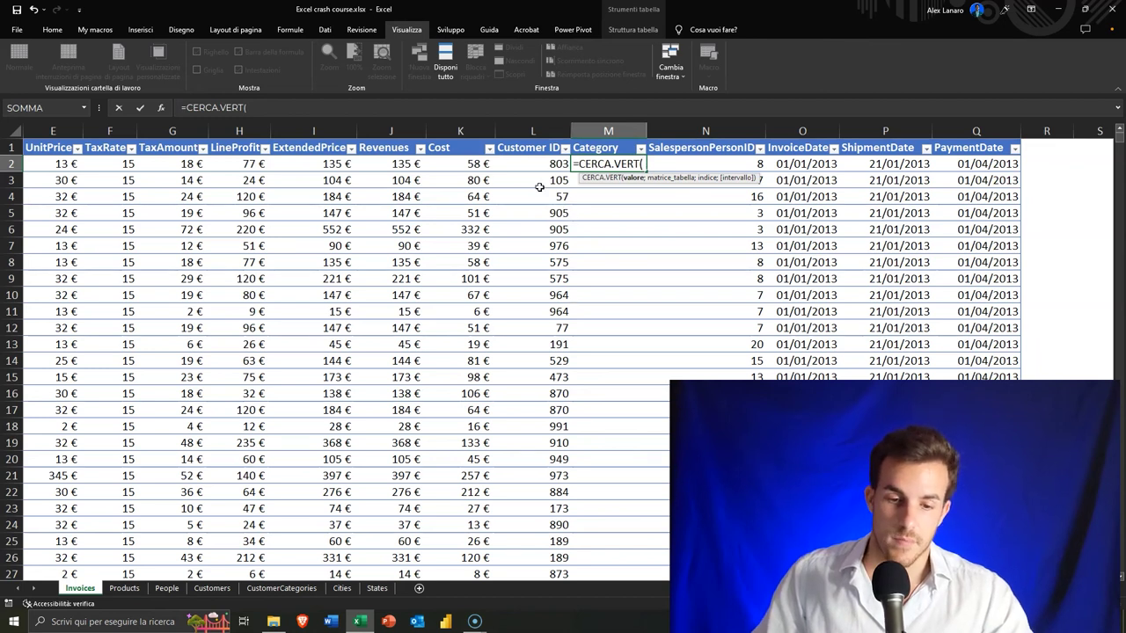
# Cancel the unfinished M2 lookup and review customer IDs, names and CategoryDynamic values on Customers
pyautogui.press('Escape')
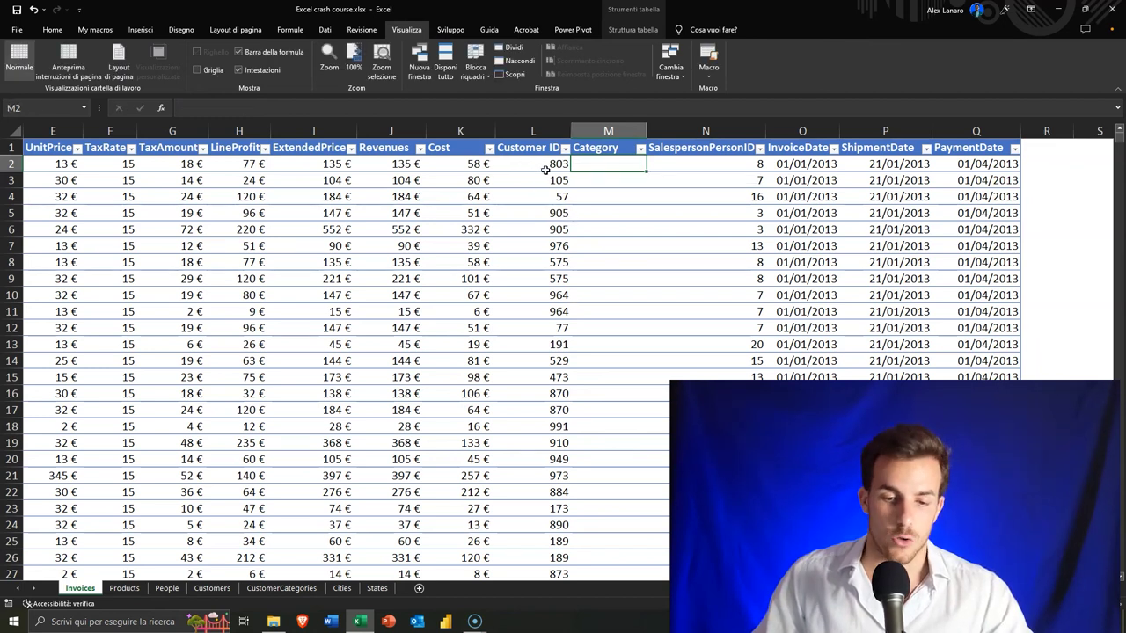
pyautogui.click(541, 167)
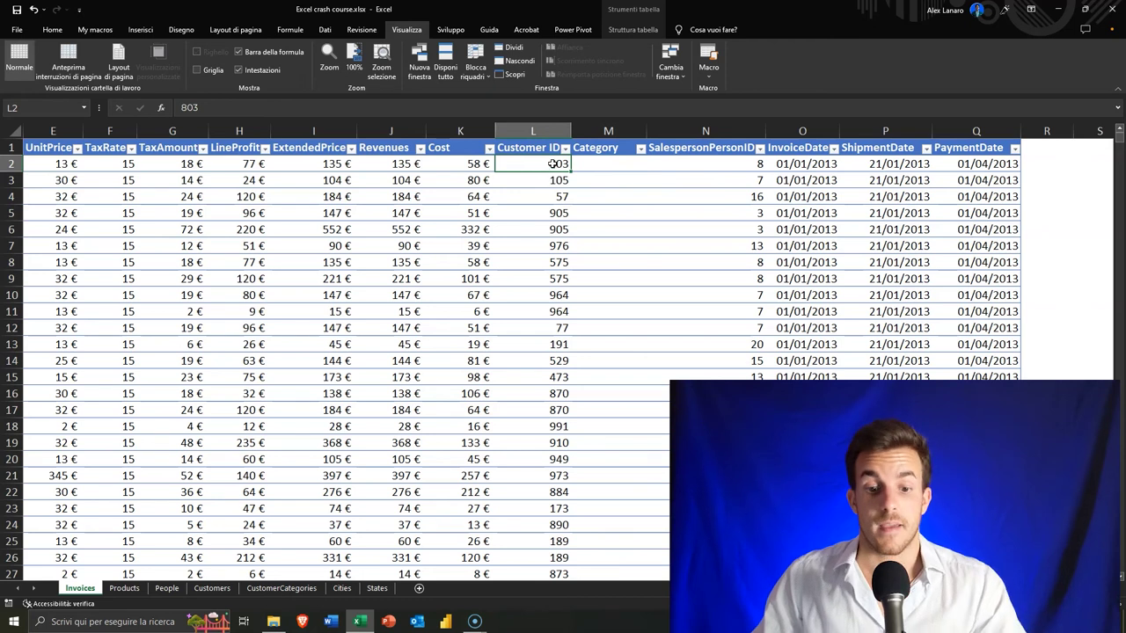
pyautogui.click(211, 588)
pyautogui.moveTo(70, 172); pyautogui.dragTo(721, 375)
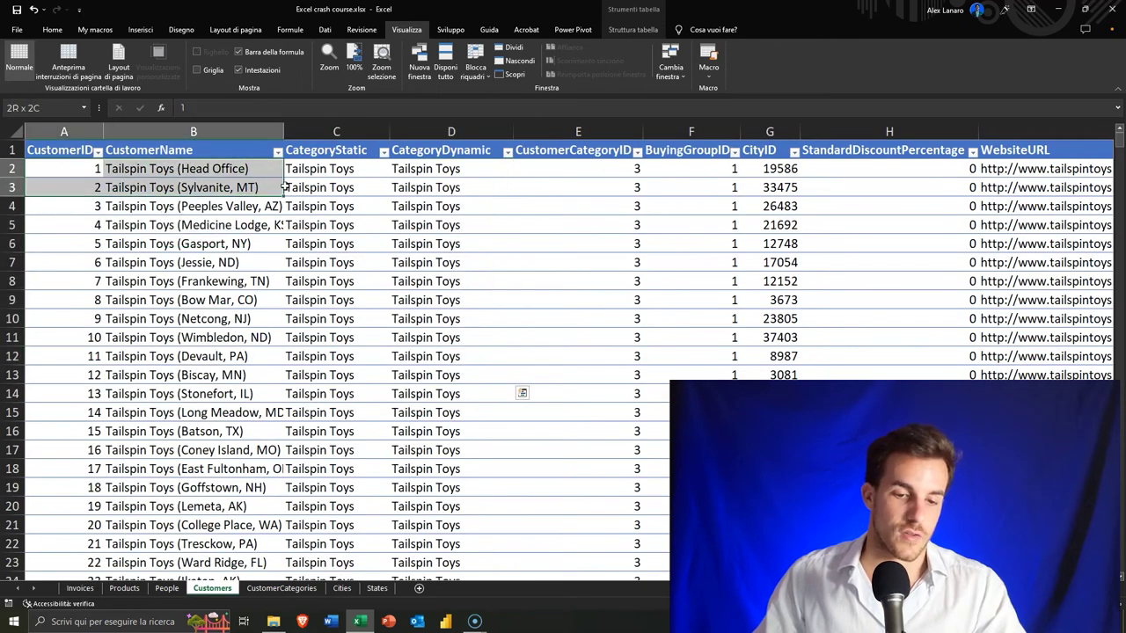
pyautogui.scroll(1, 492, 361)
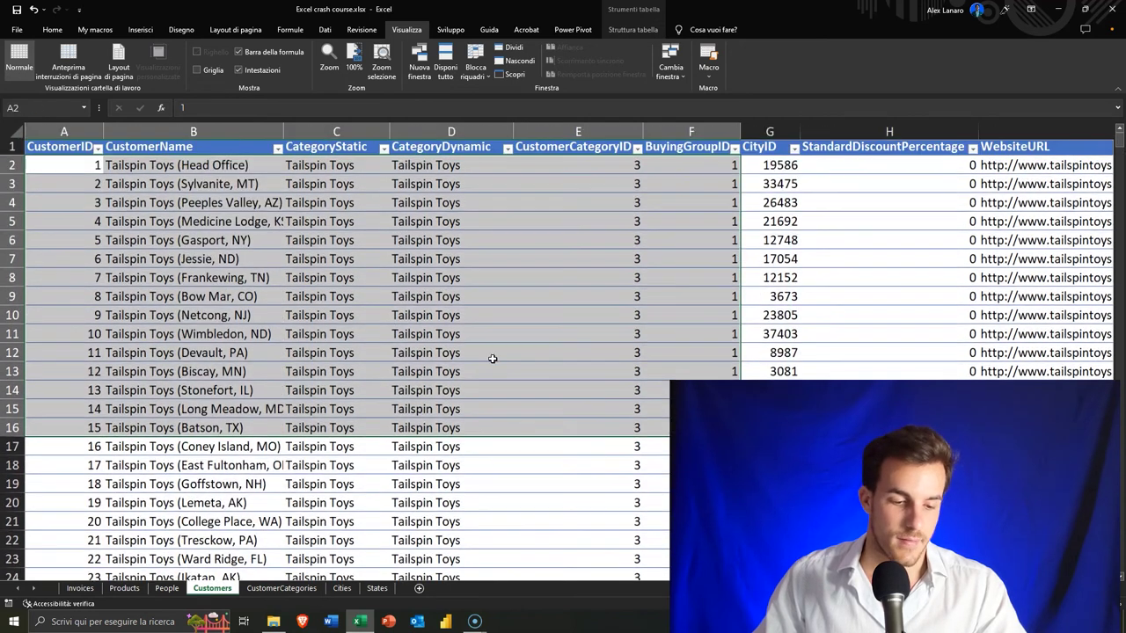
pyautogui.click(165, 261)
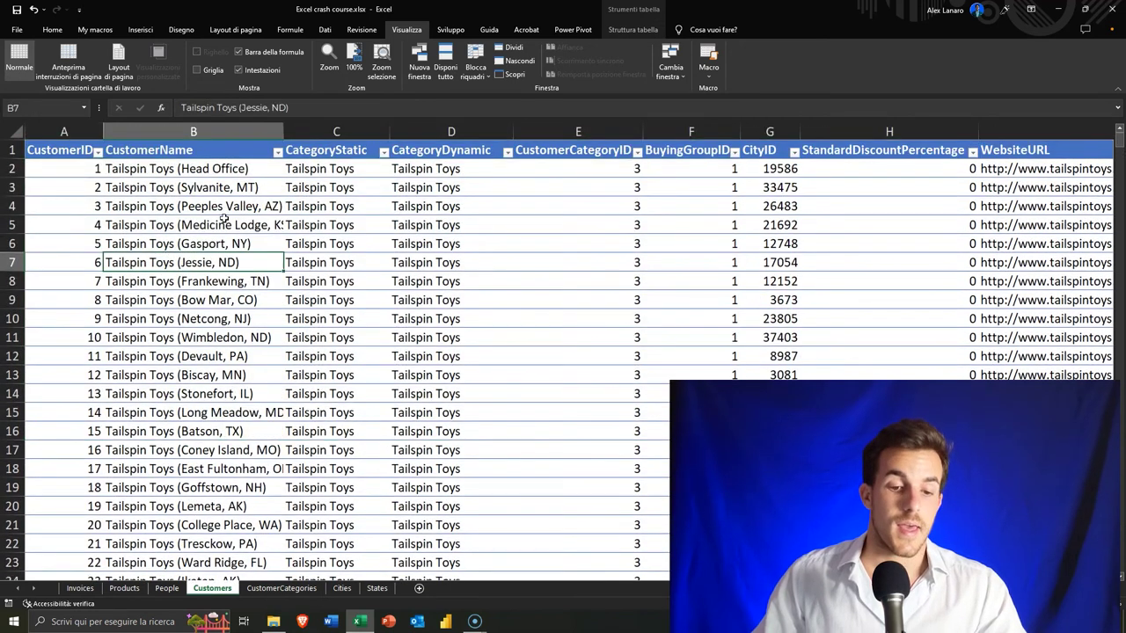
pyautogui.click(74, 206)
pyautogui.click(239, 202)
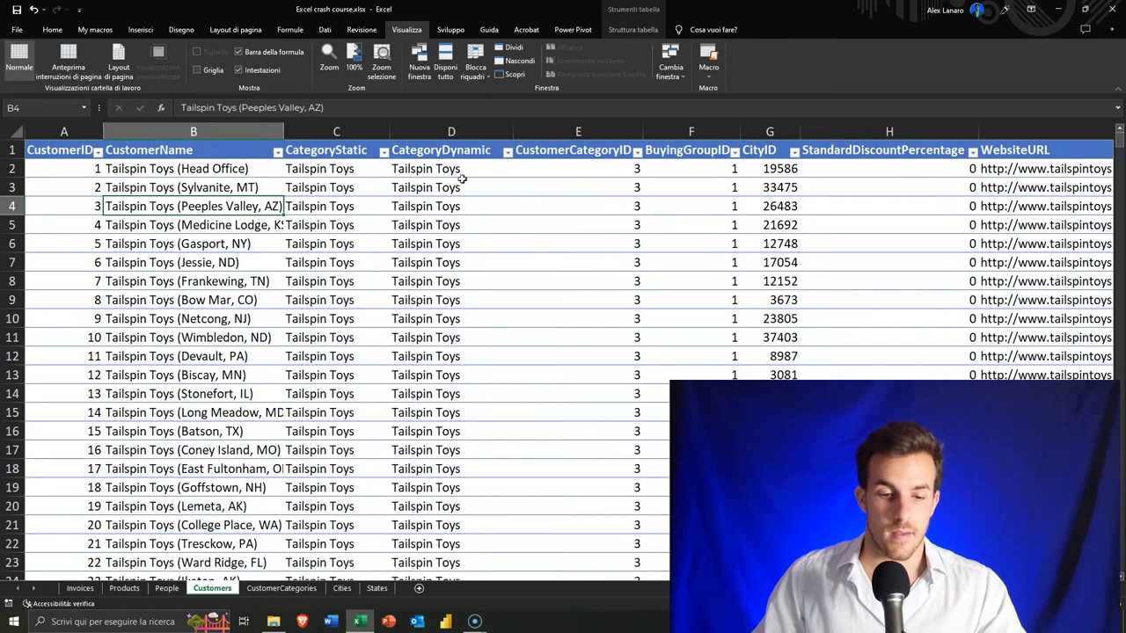
pyautogui.moveTo(462, 176); pyautogui.dragTo(464, 206)
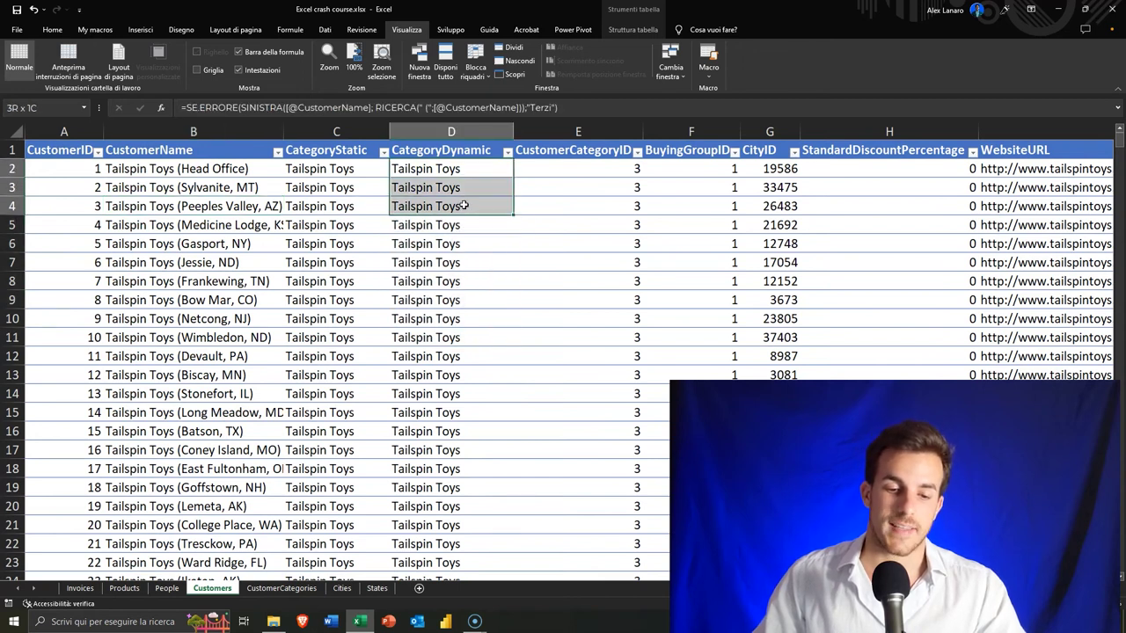
pyautogui.click(451, 336)
pyautogui.moveTo(57, 305); pyautogui.dragTo(449, 301)
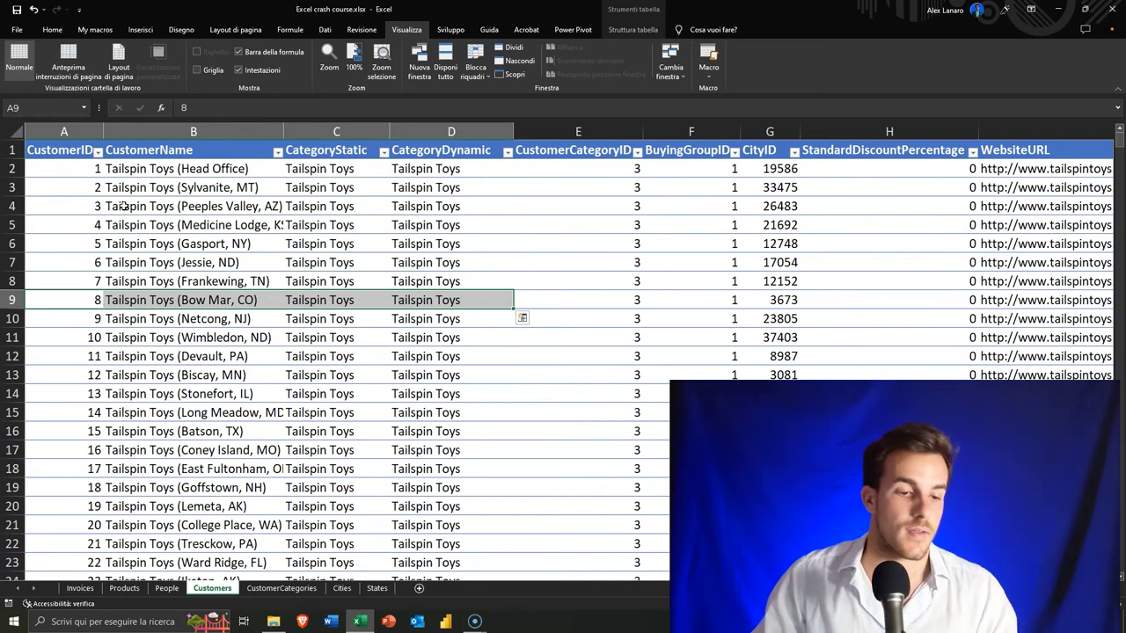
# Check the categories of the last customers, 803 and 804, then select Invoices cell M2
pyautogui.click(74, 229)
pyautogui.hotkey('ctrl', 'Down')
pyautogui.scroll(14, 120, 296)
pyautogui.scroll(17, 110, 291)
pyautogui.scroll(14, 110, 291)
pyautogui.scroll(20, 110, 292)
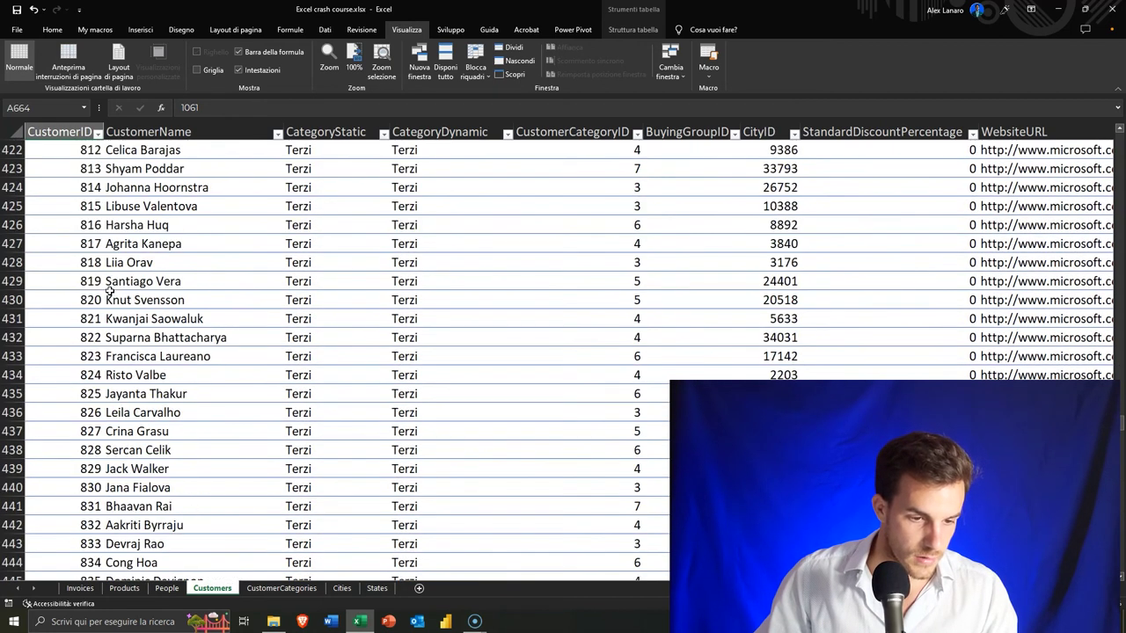
pyautogui.scroll(7, 110, 291)
pyautogui.click(57, 357)
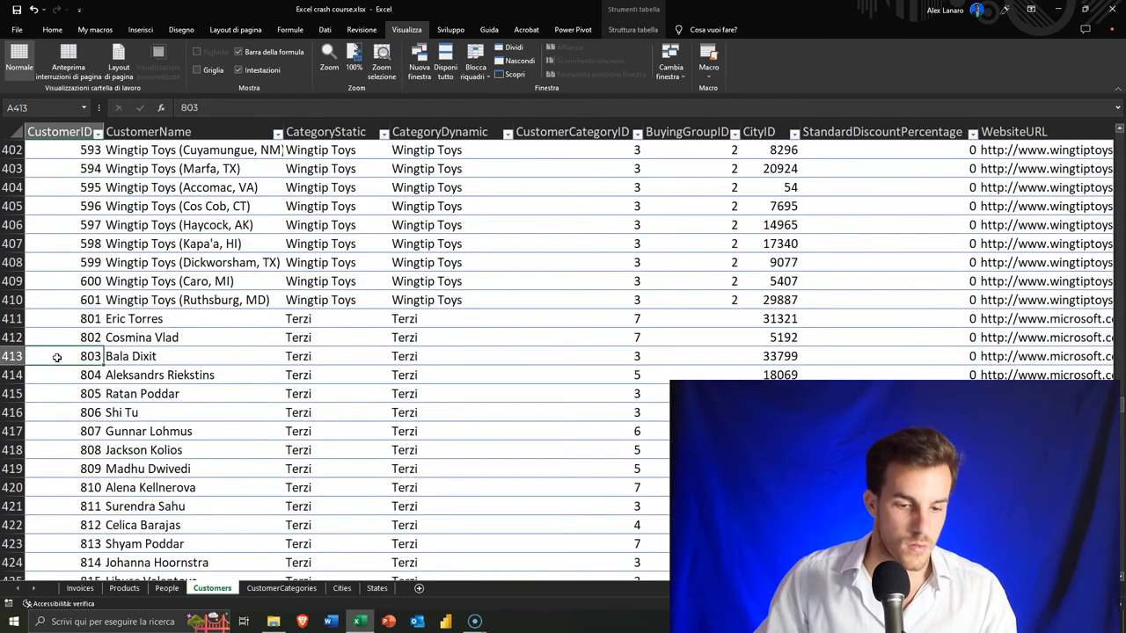
pyautogui.press('Right')
pyautogui.press('Right')
pyautogui.press('Right')
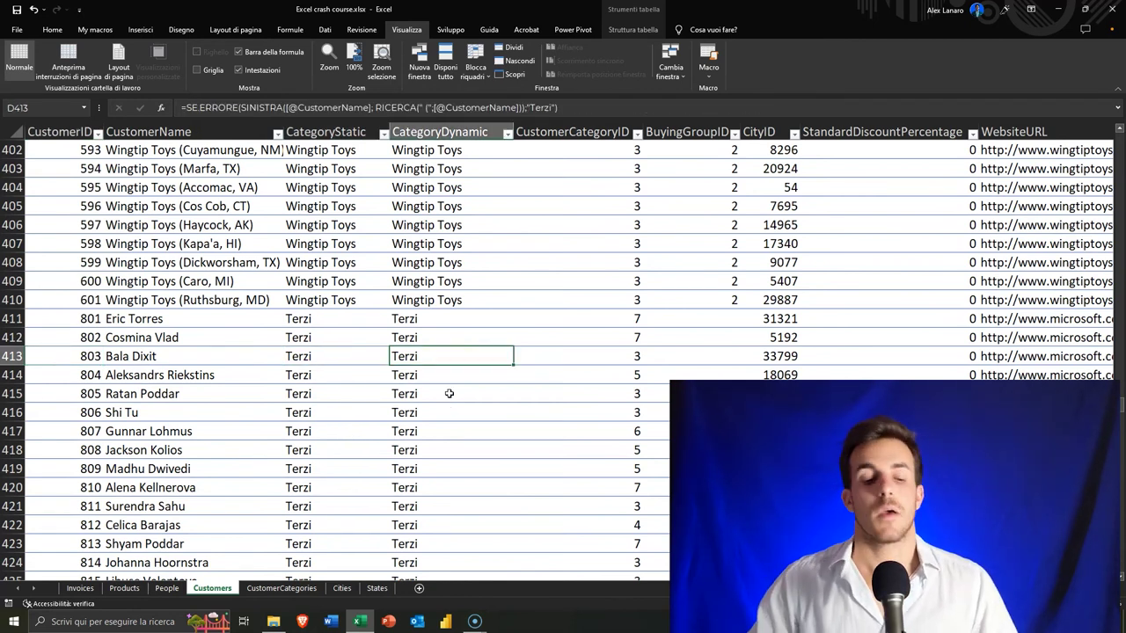
pyautogui.click(154, 359)
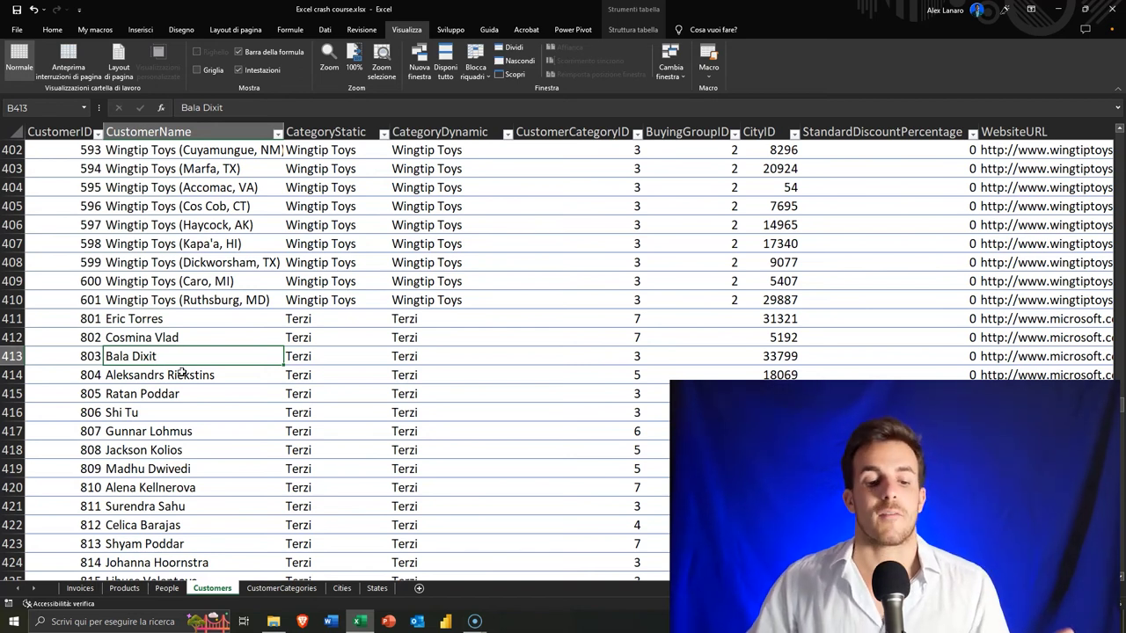
pyautogui.click(440, 374)
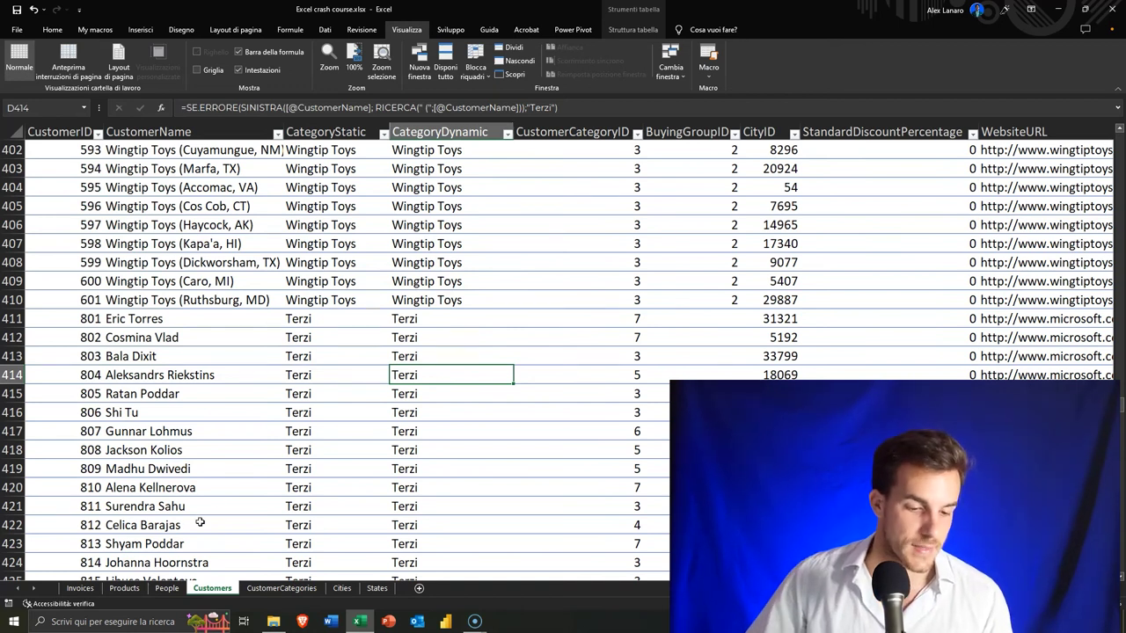
pyautogui.click(80, 589)
pyautogui.click(616, 164)
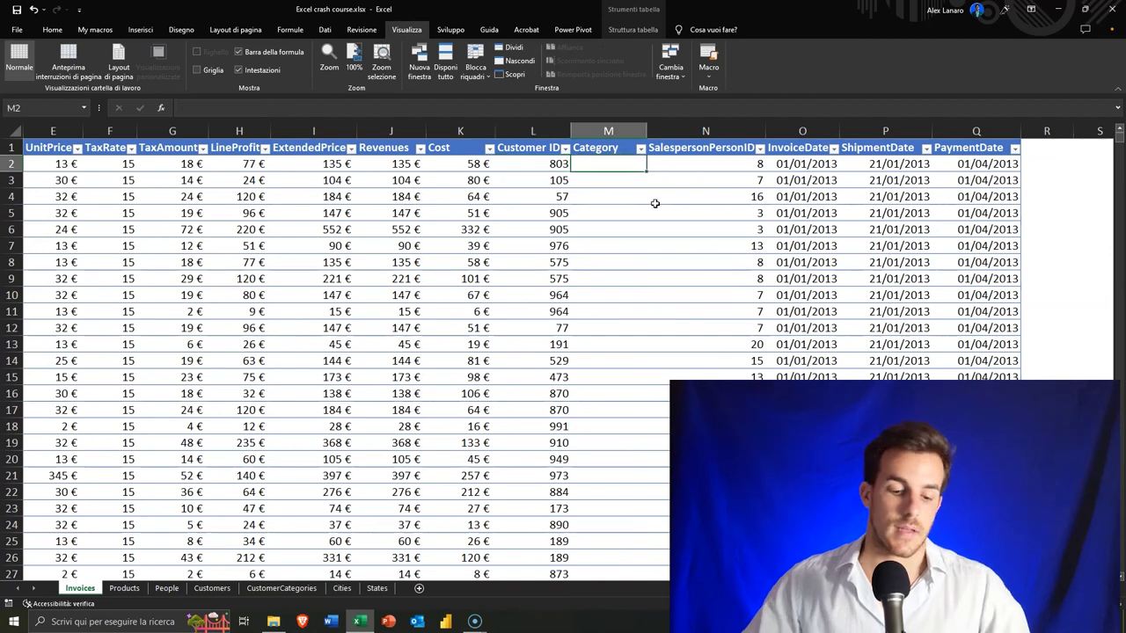
# Start =CERCA.VERT in M2 with the row's Customer ID as lookup value and tbCustomers as table
pyautogui.write('=CERCA.VERT(')
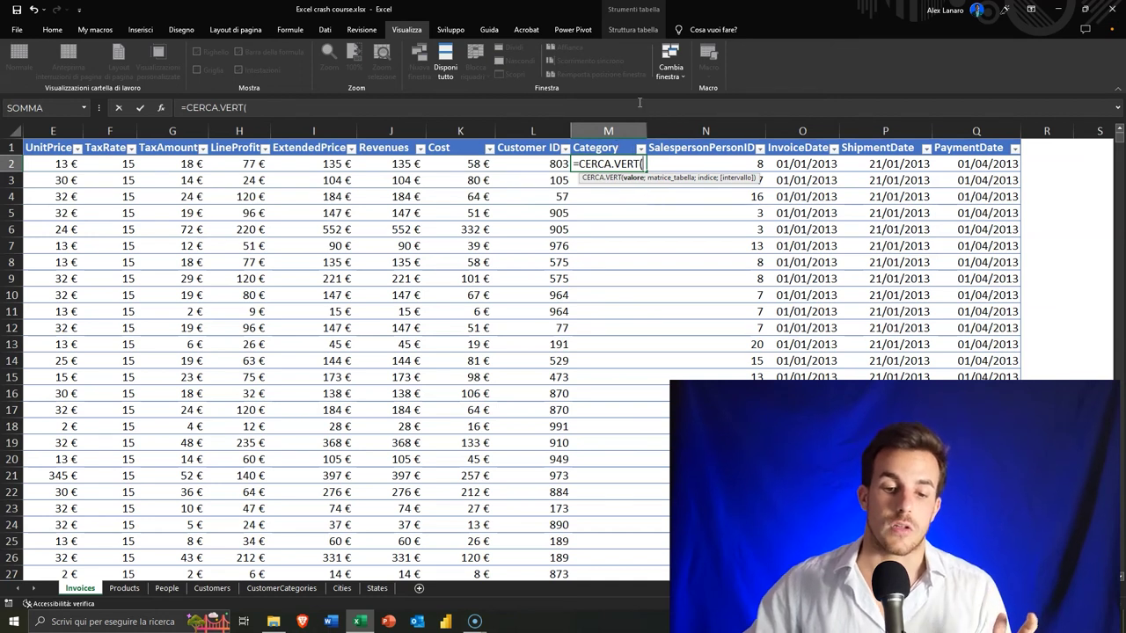
pyautogui.click(553, 166)
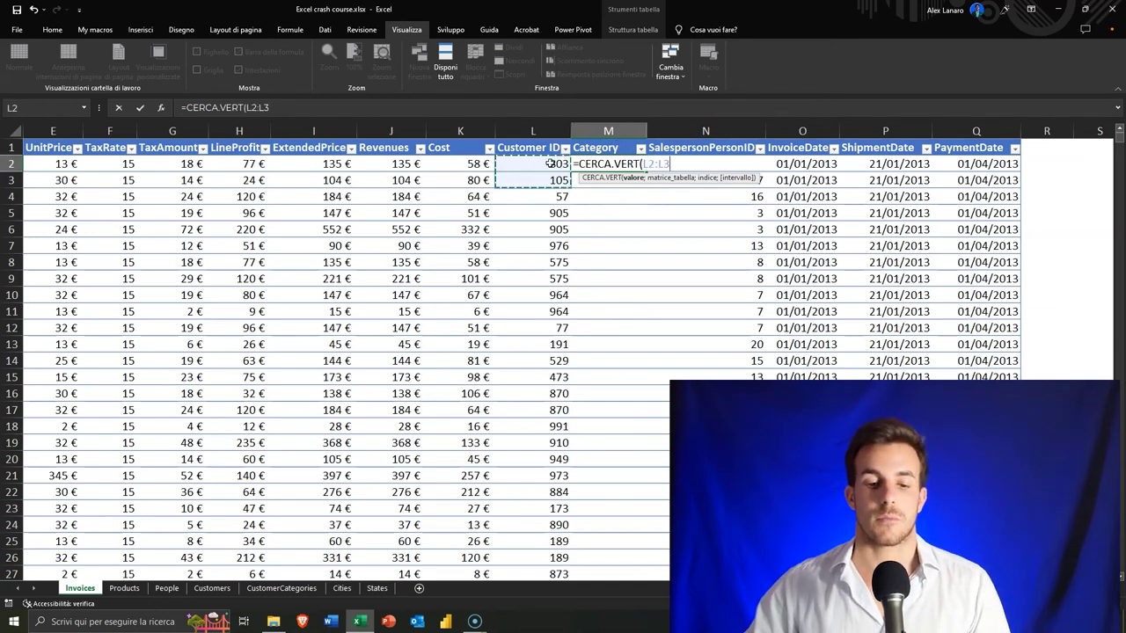
pyautogui.write(';')
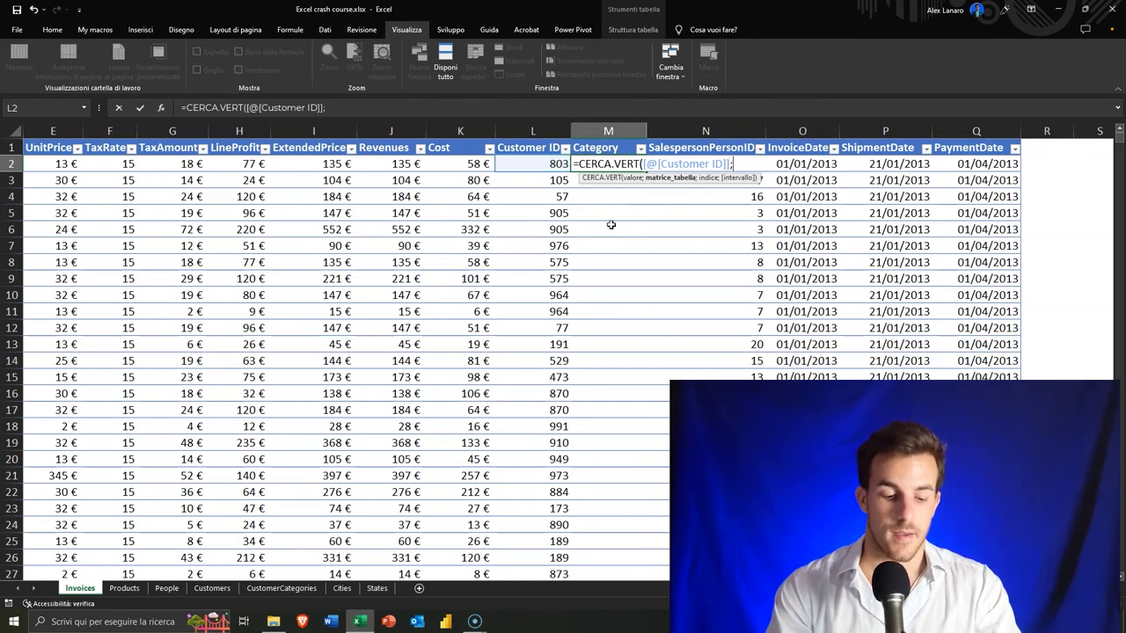
pyautogui.write('tb')
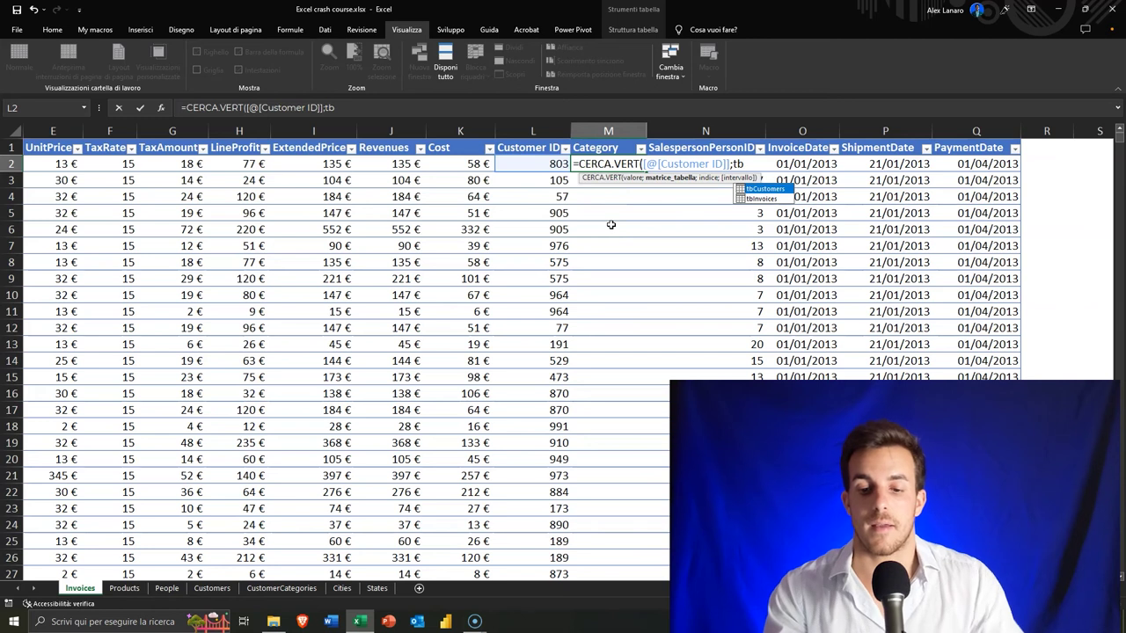
pyautogui.press('Down')
pyautogui.press('Up')
pyautogui.press('Down')
pyautogui.press('Up')
pyautogui.press('Down')
pyautogui.press('Up')
pyautogui.press('Down')
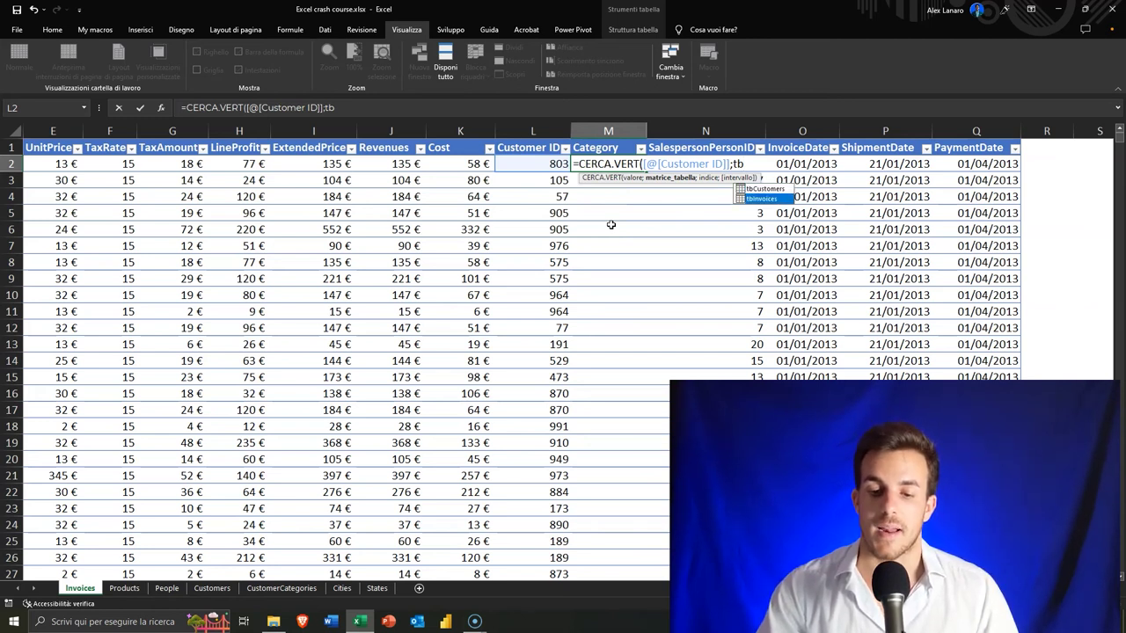
pyautogui.press('Up')
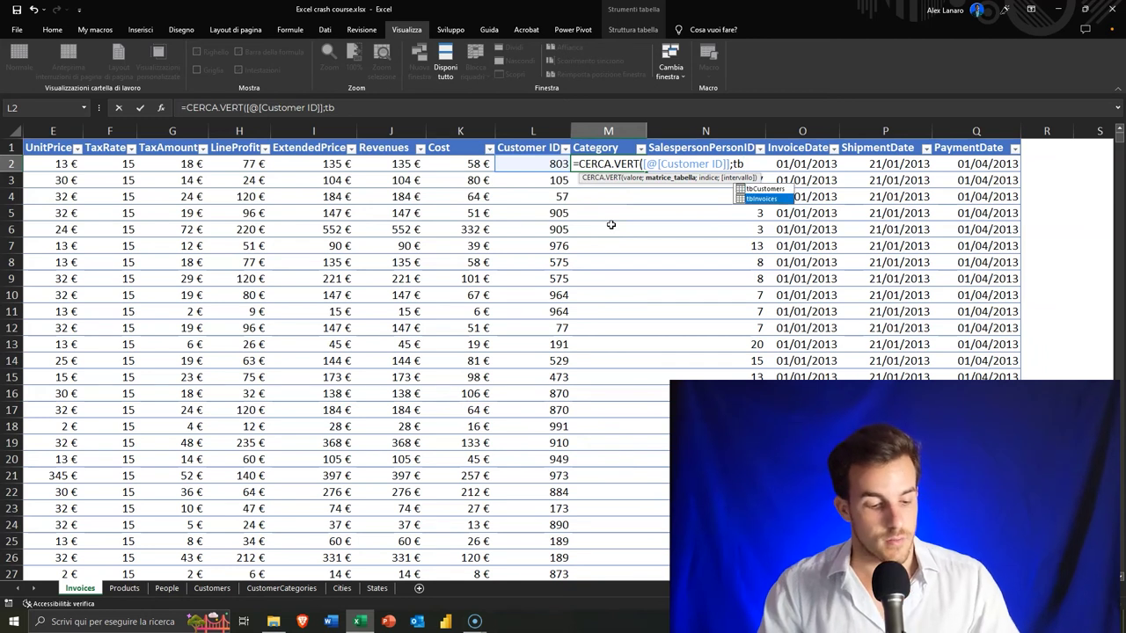
pyautogui.press('Tab')
# Finish the lookup with column 4 and FALSO for an exact match, filling the Category column
pyautogui.write(';')
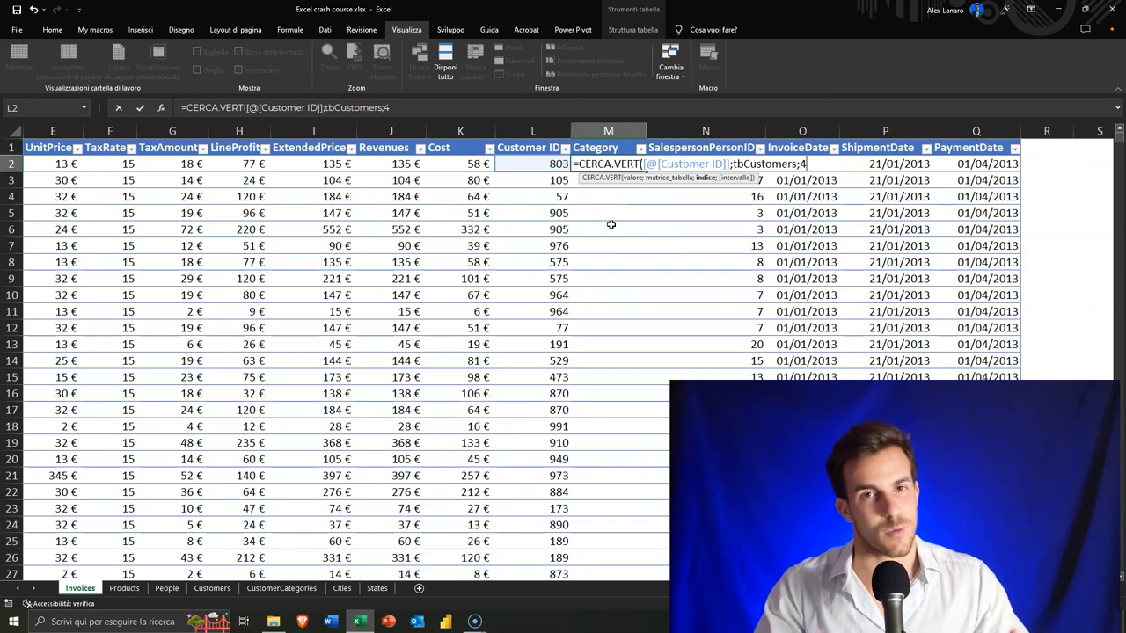
pyautogui.write(';')
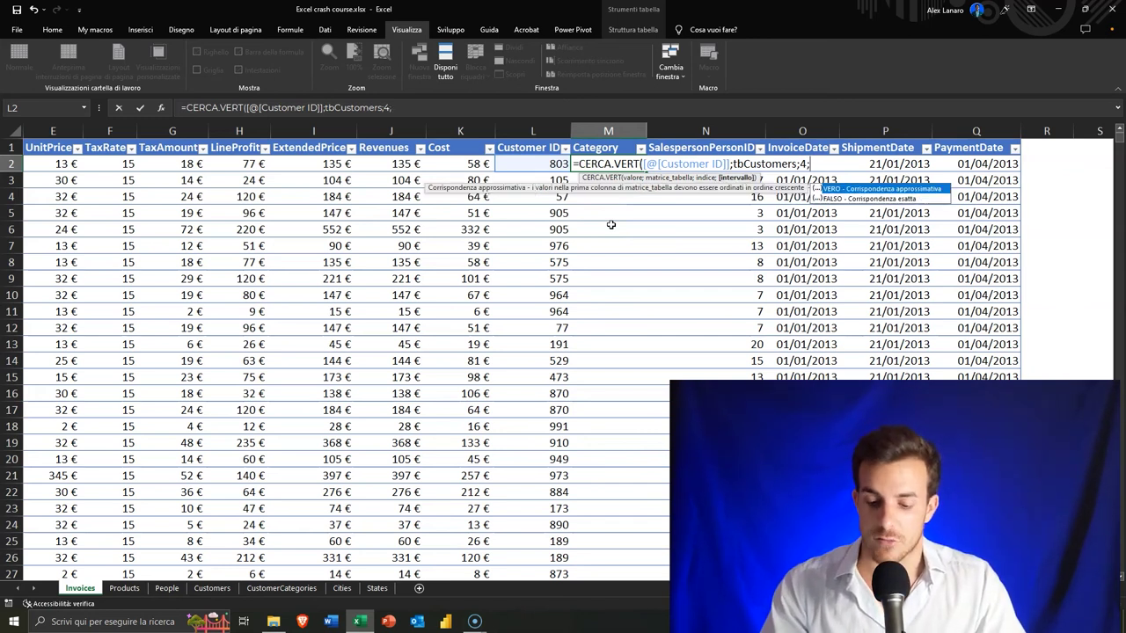
pyautogui.press('Down')
pyautogui.press('Tab')
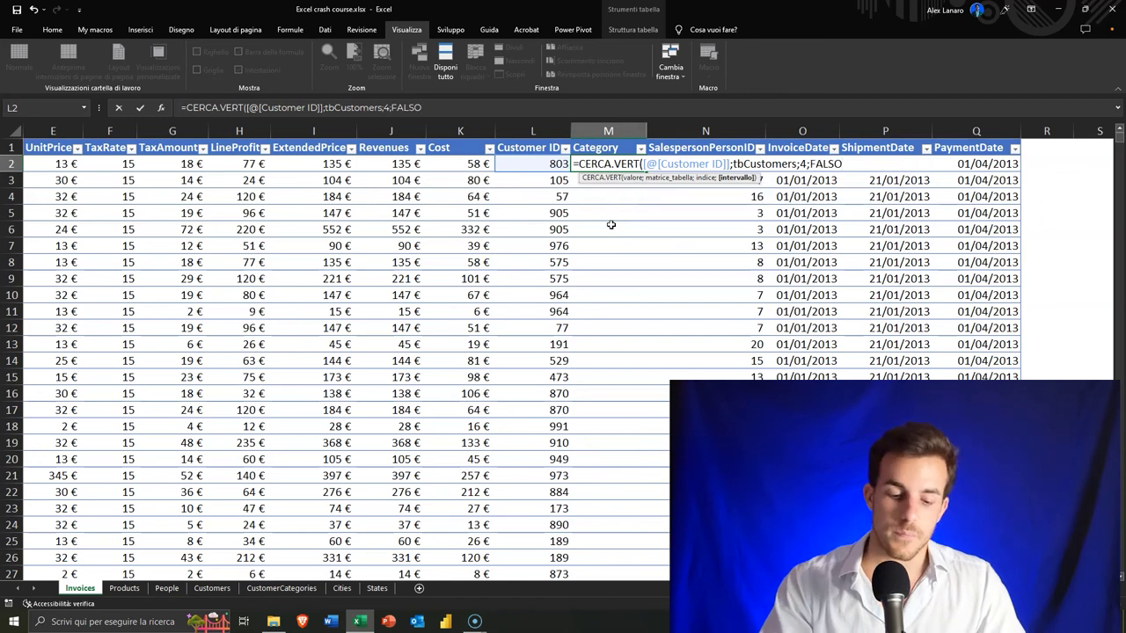
pyautogui.write(')')
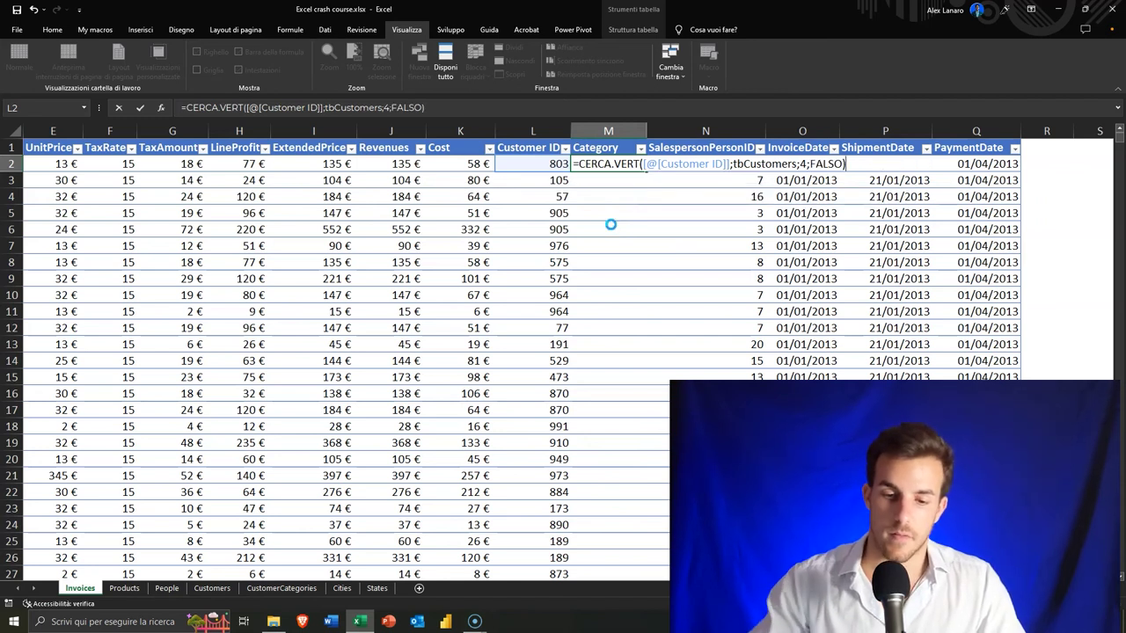
pyautogui.press('Return')
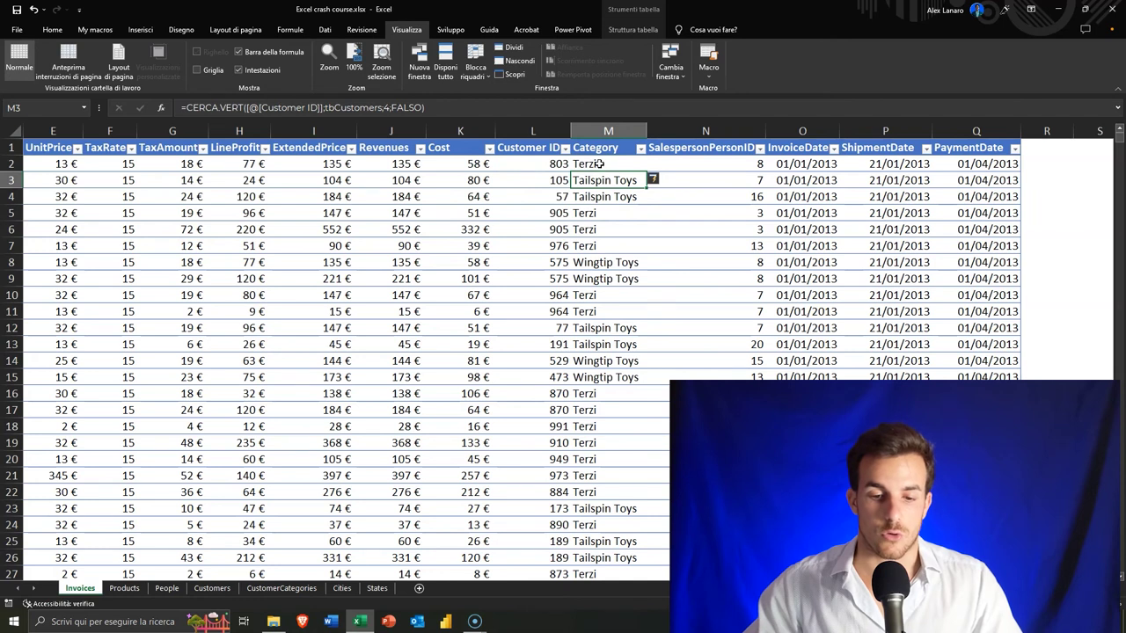
pyautogui.click(568, 164)
pyautogui.click(608, 167)
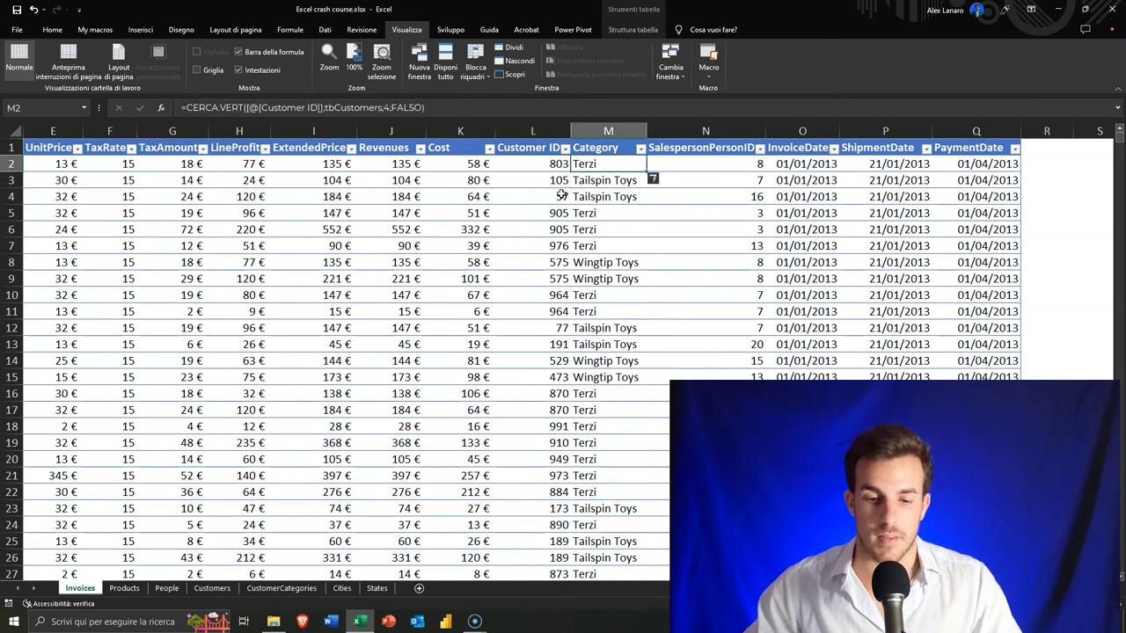
pyautogui.click(570, 182)
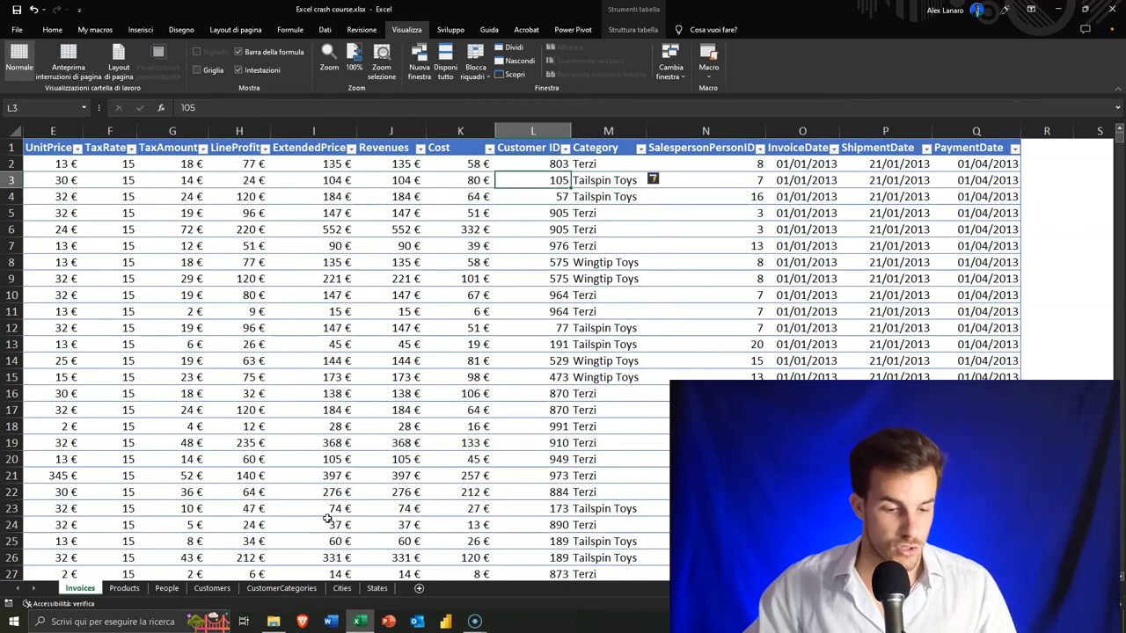
pyautogui.click(212, 588)
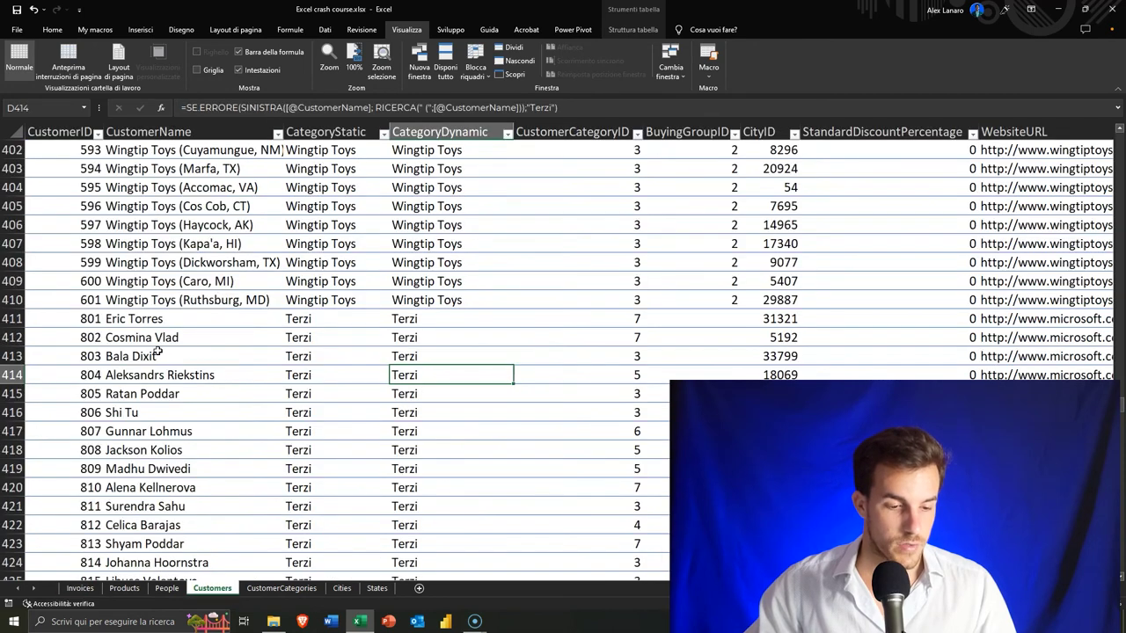
pyautogui.scroll(20, 157, 351)
pyautogui.click(142, 321)
pyautogui.hotkey('ctrl', 'Up')
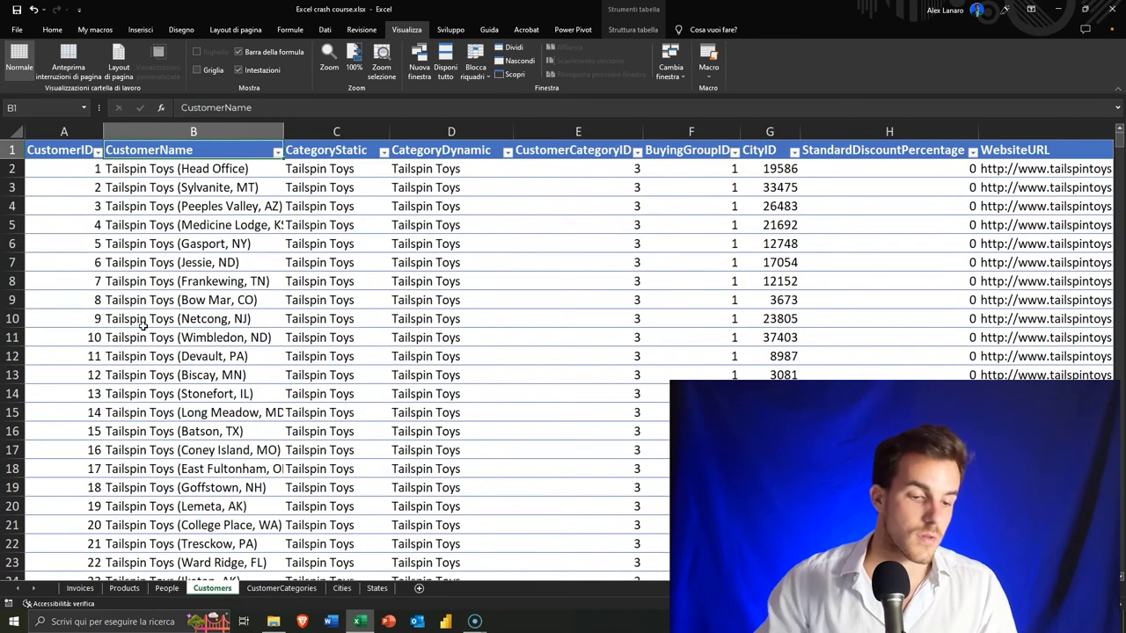
pyautogui.scroll(-17, 169, 314)
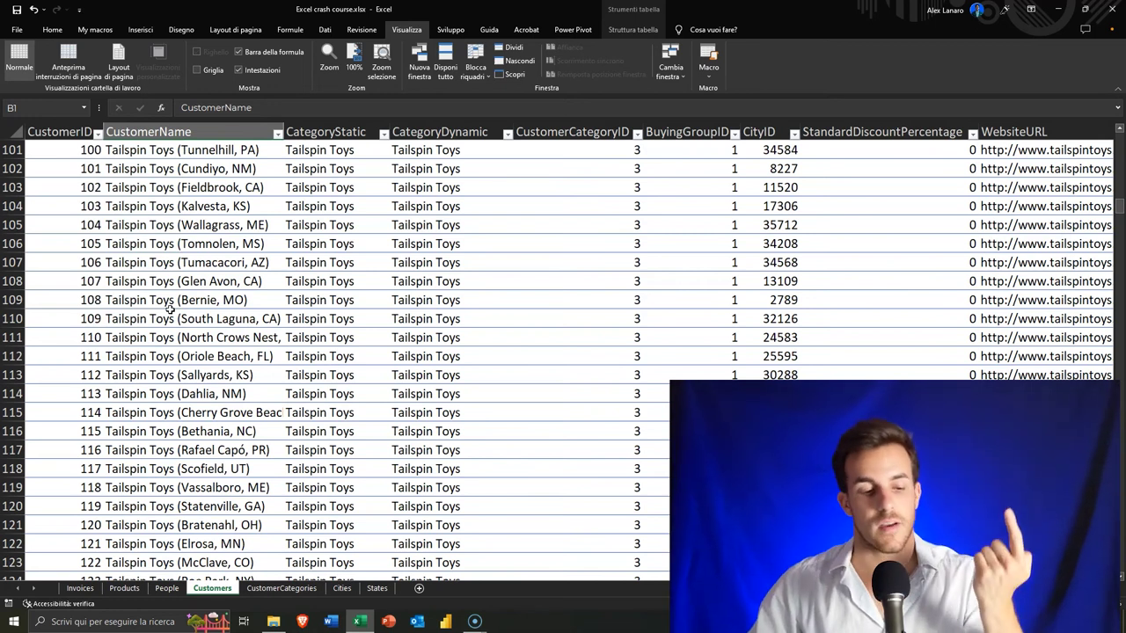
pyautogui.click(83, 239)
pyautogui.click(393, 247)
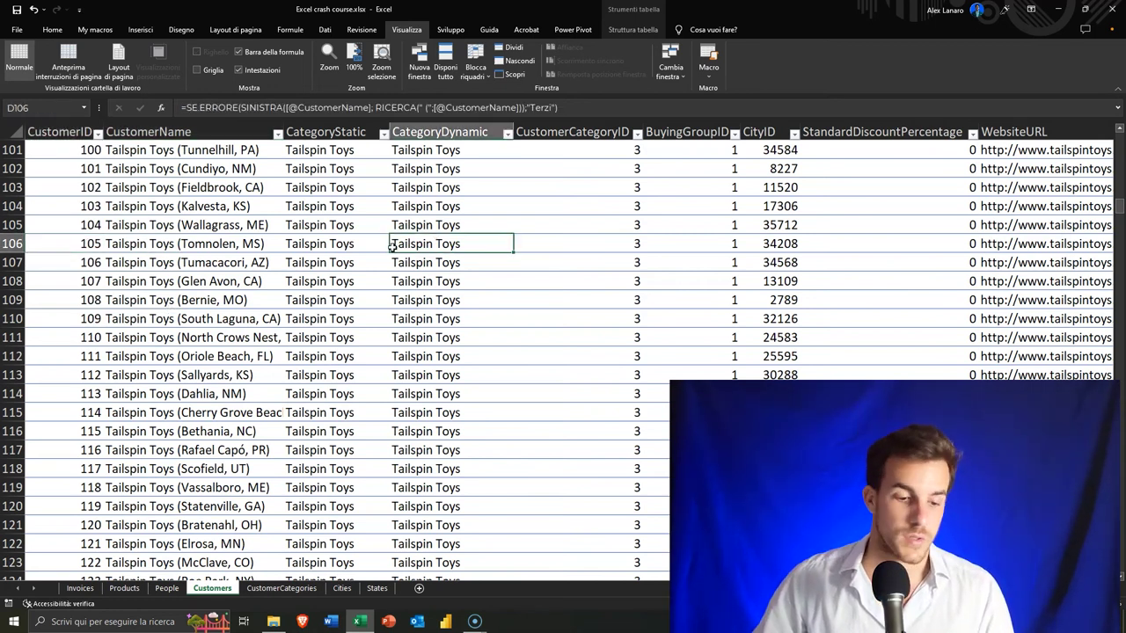
pyautogui.click(79, 587)
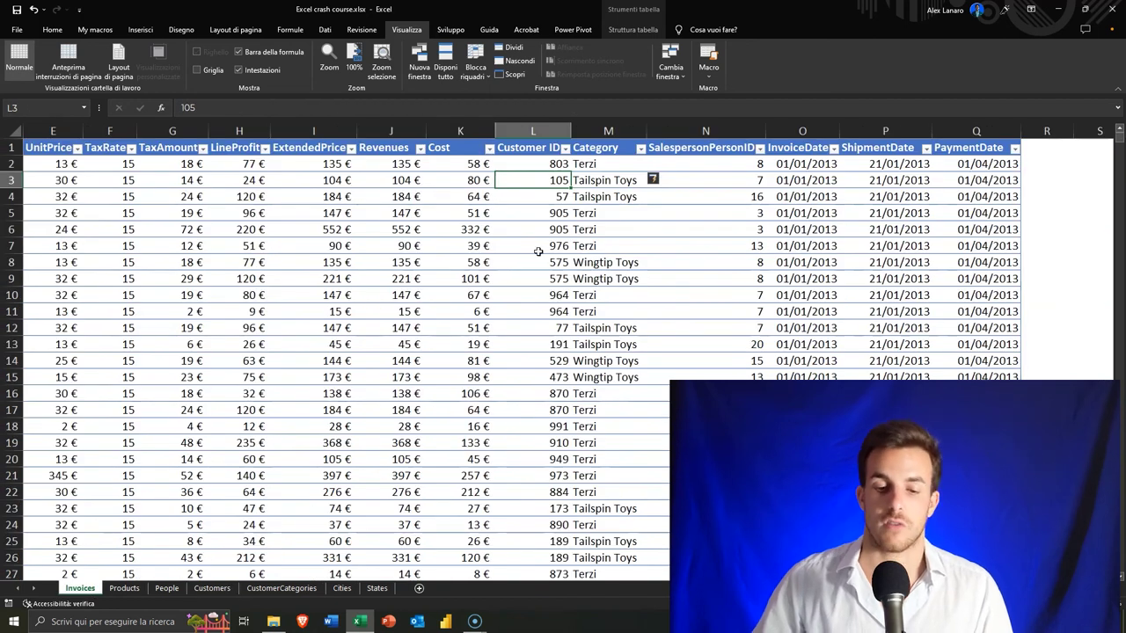
pyautogui.click(624, 164)
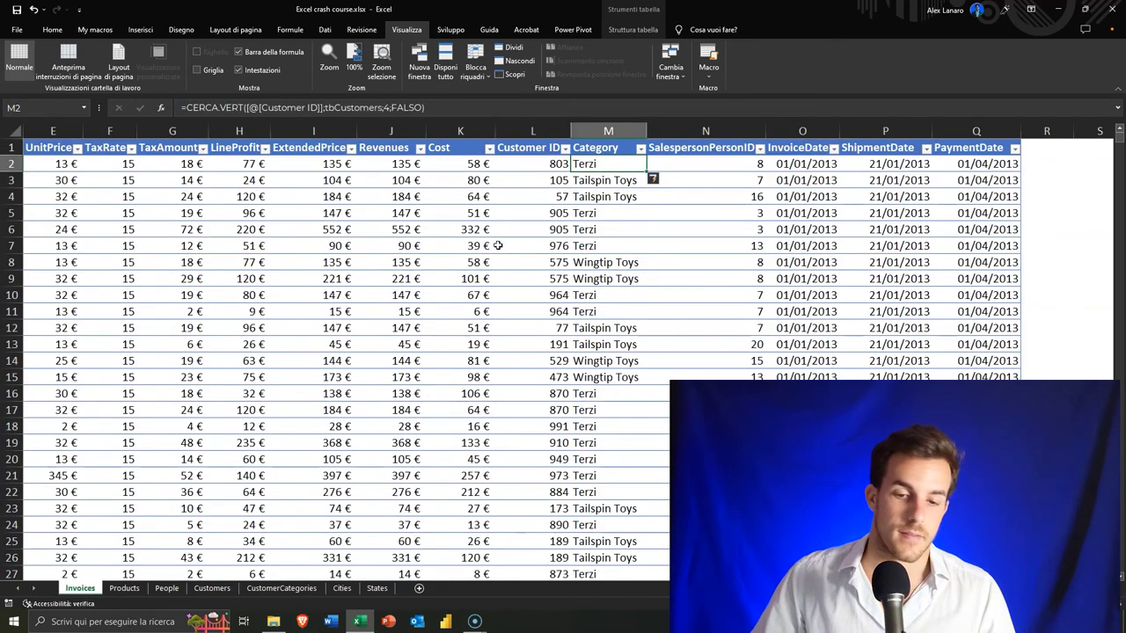
pyautogui.click(641, 148)
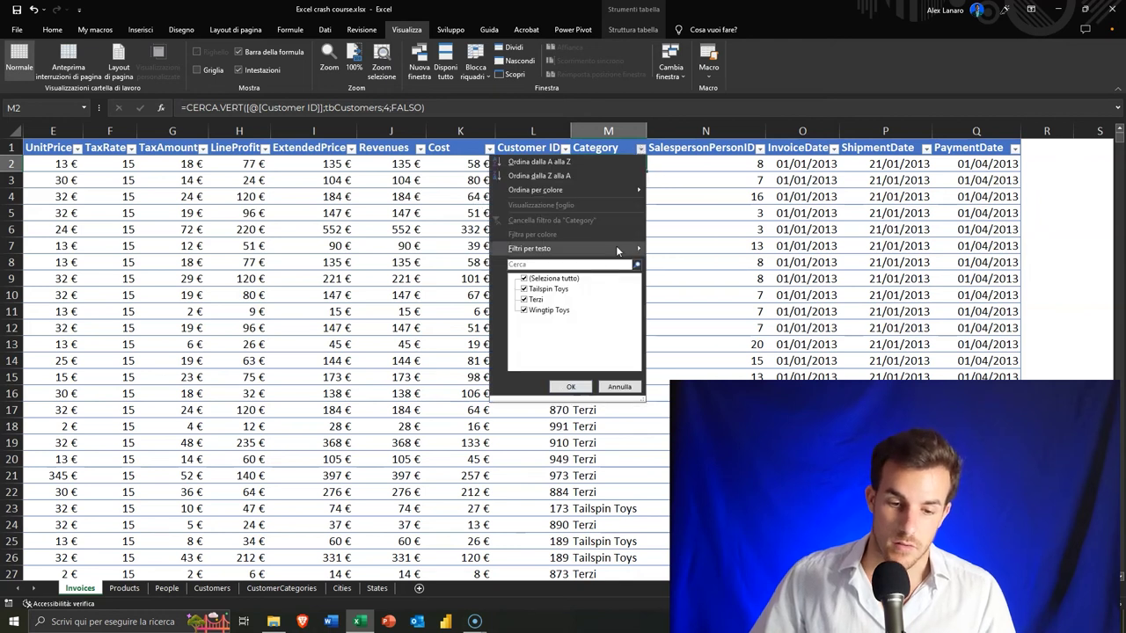
pyautogui.click(619, 387)
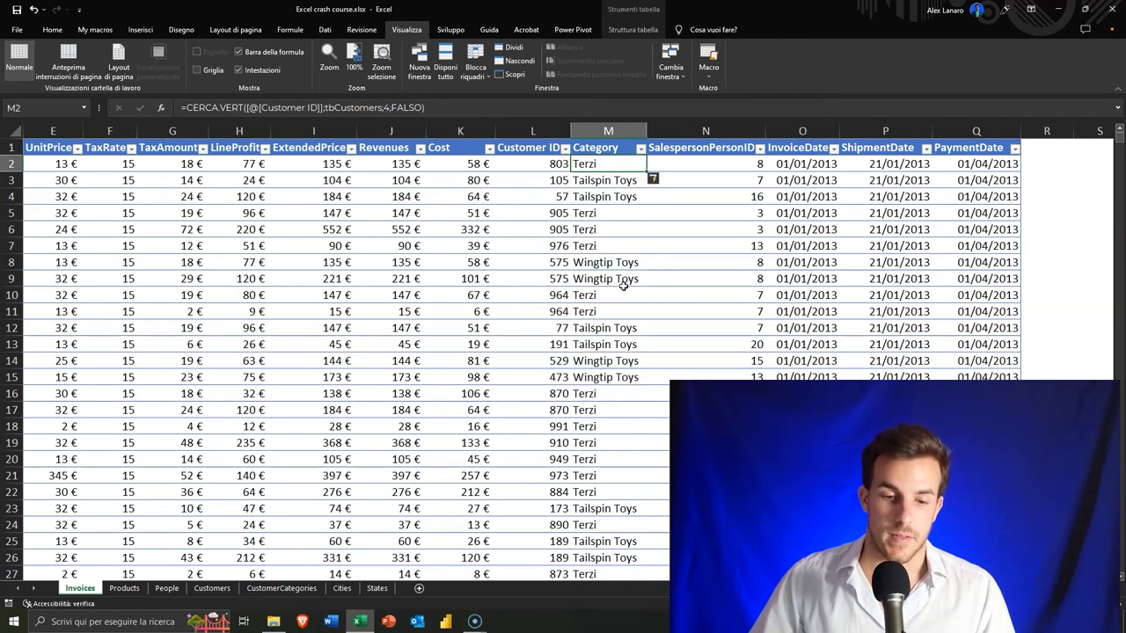
pyautogui.doubleClick(519, 159)
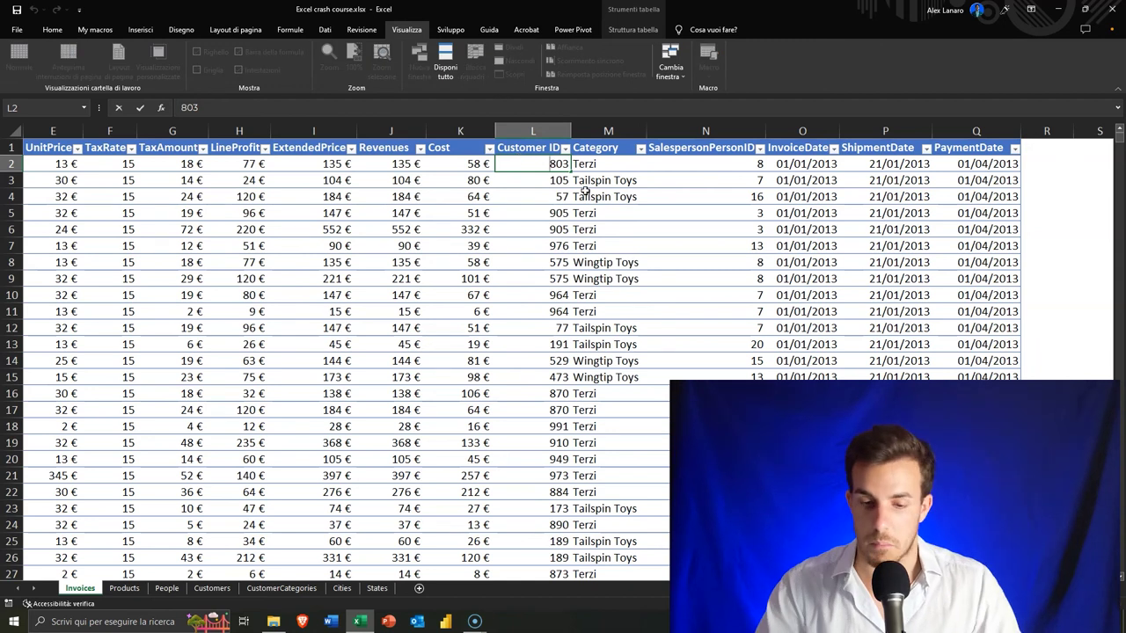
pyautogui.hotkey('ctrl', 'Return')
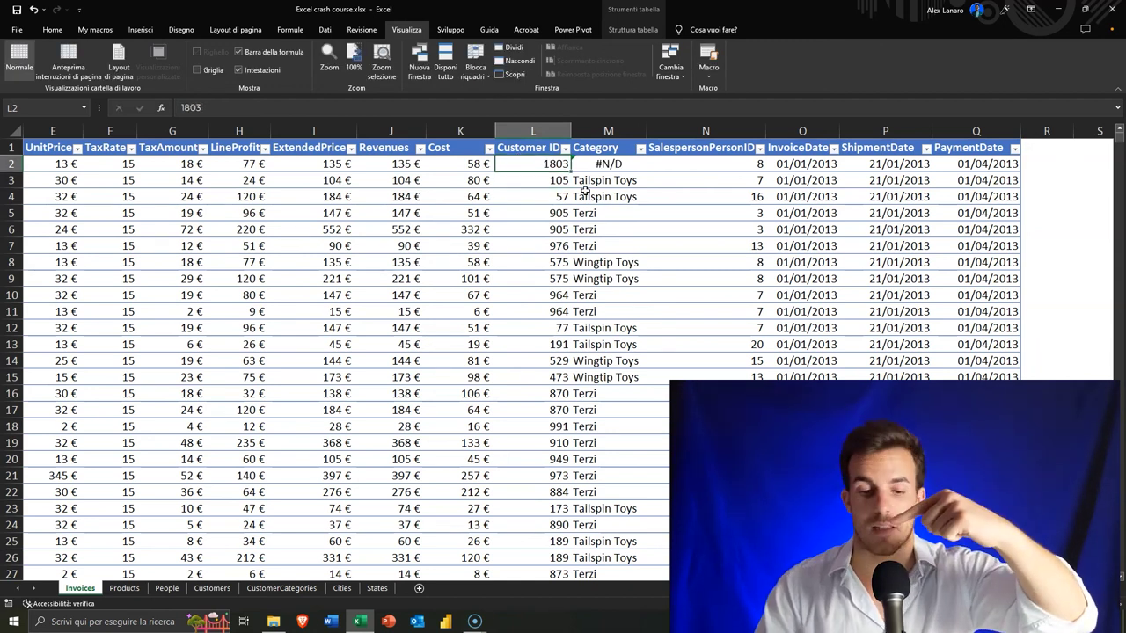
pyautogui.press('Right')
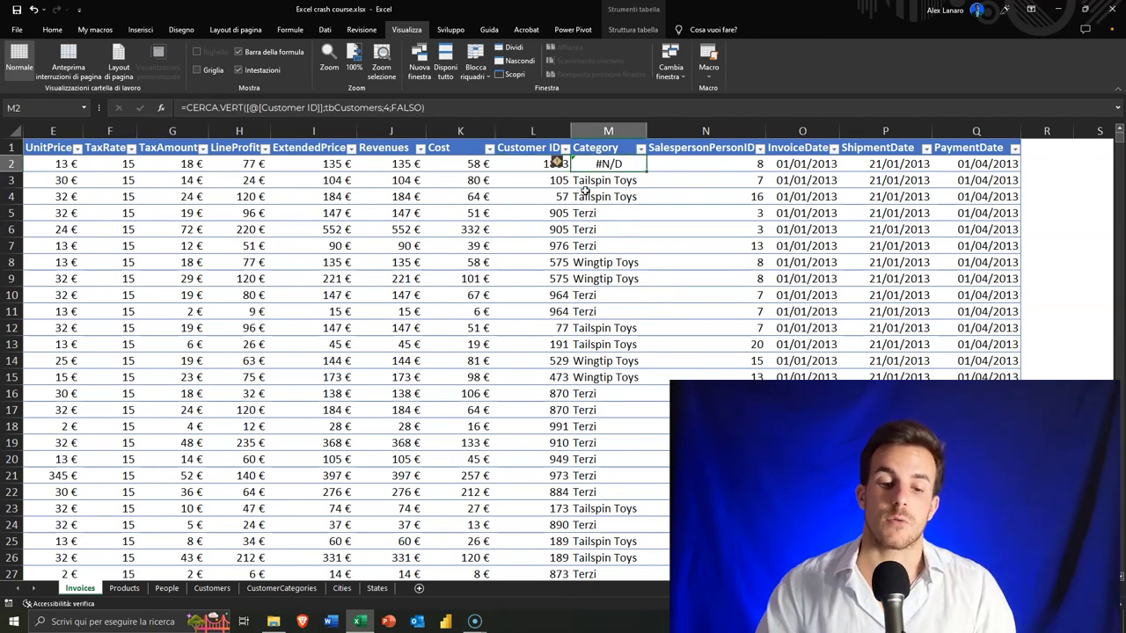
pyautogui.press('Left')
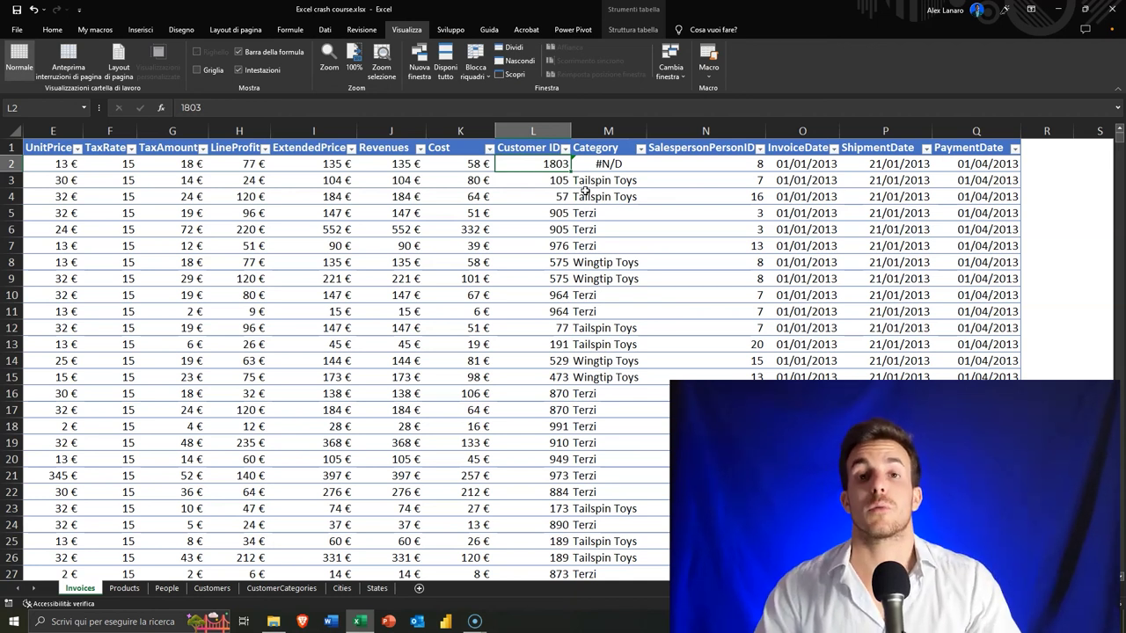
pyautogui.press('Right')
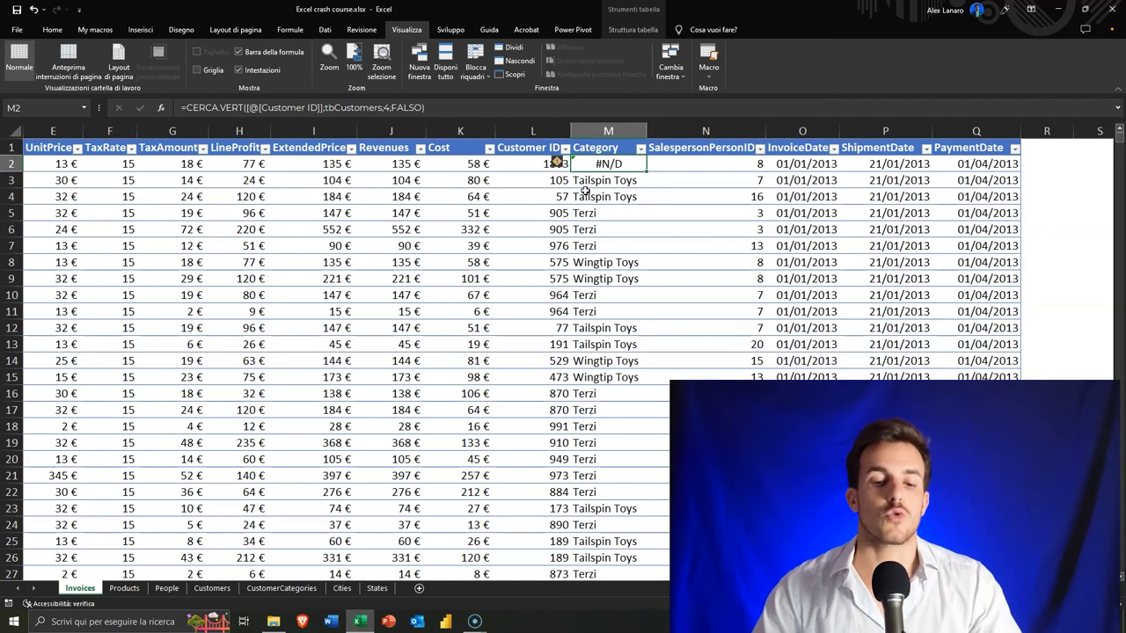
pyautogui.press('Left')
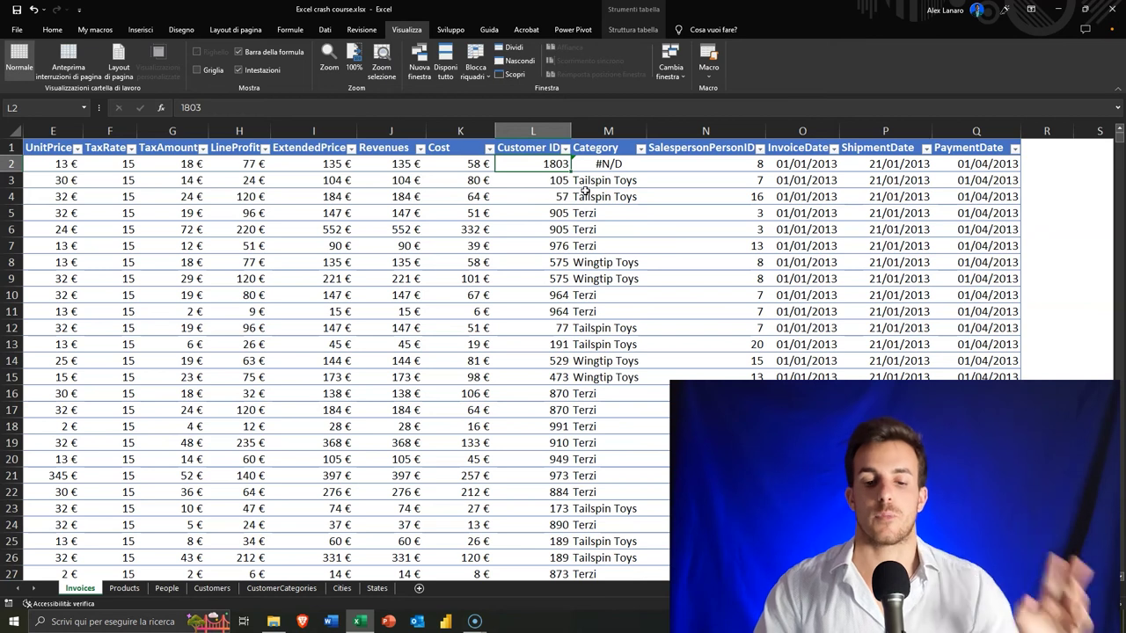
pyautogui.press('Left')
pyautogui.press('Right')
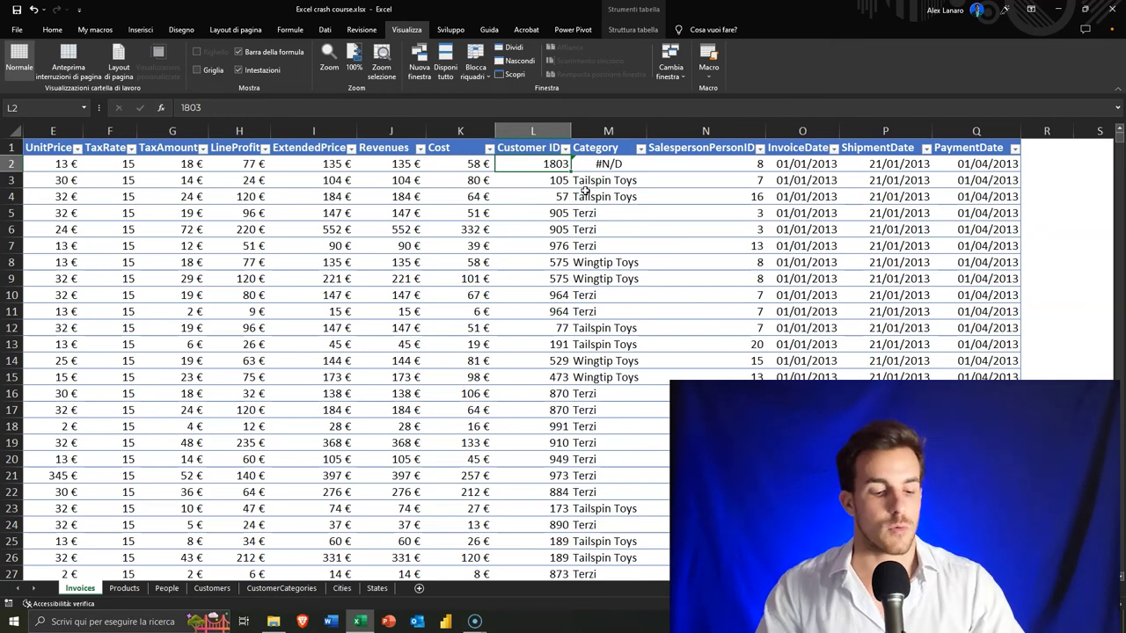
pyautogui.press('F2')
pyautogui.press('Delete')
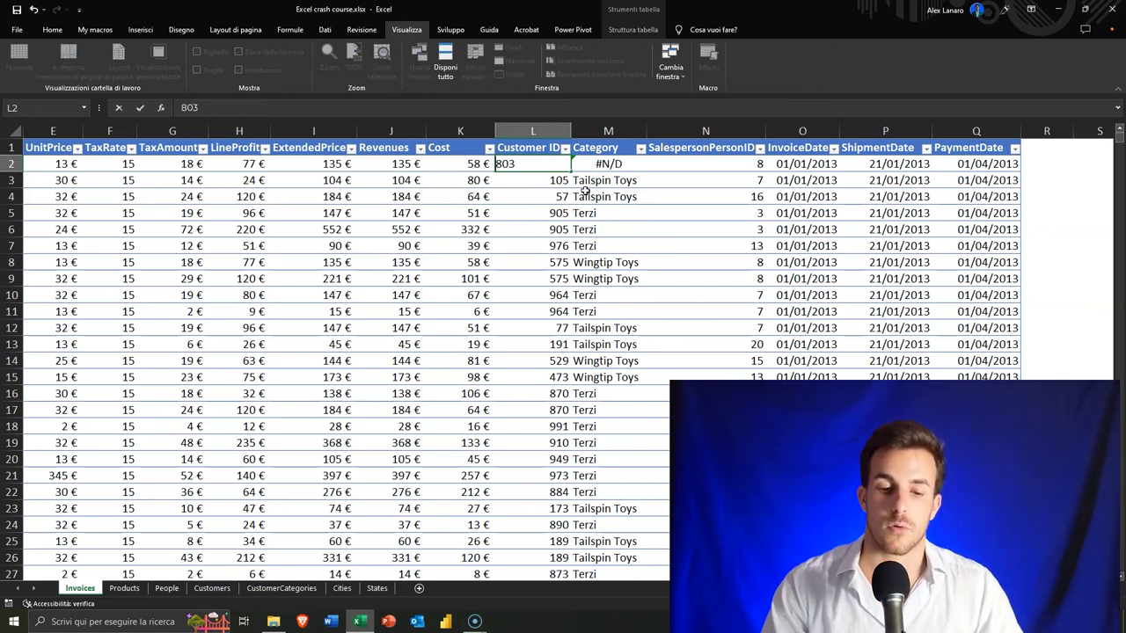
pyautogui.press('Tab')
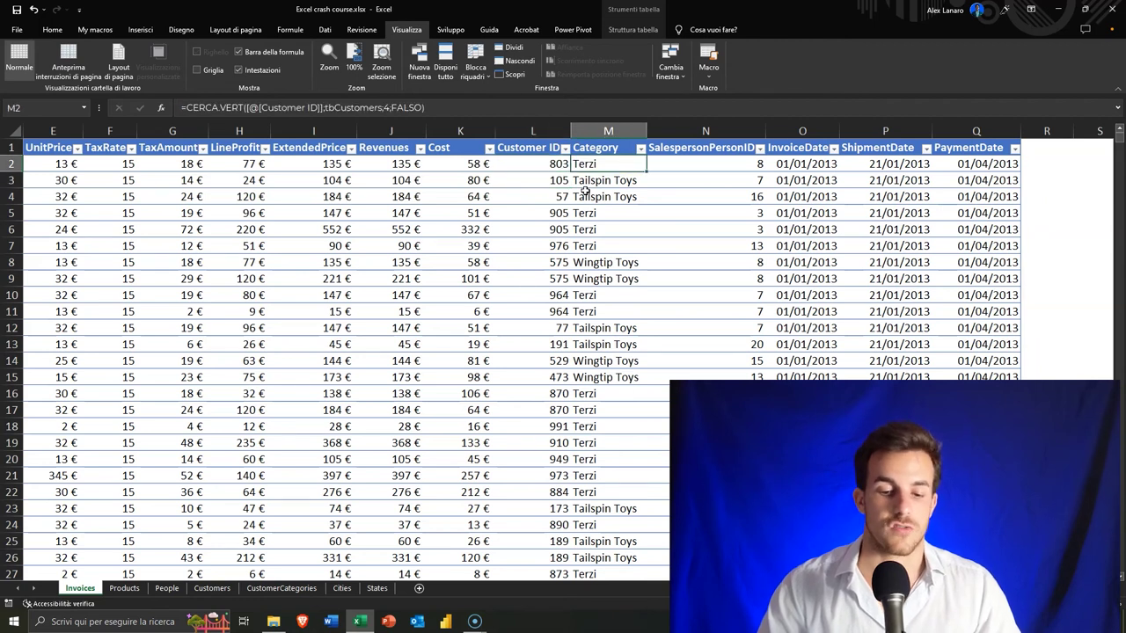
pyautogui.click(598, 213)
pyautogui.click(607, 361)
pyautogui.click(607, 279)
pyautogui.click(598, 230)
pyautogui.click(587, 328)
pyautogui.click(587, 344)
pyautogui.click(588, 393)
pyautogui.click(602, 262)
pyautogui.click(546, 214)
pyautogui.click(599, 185)
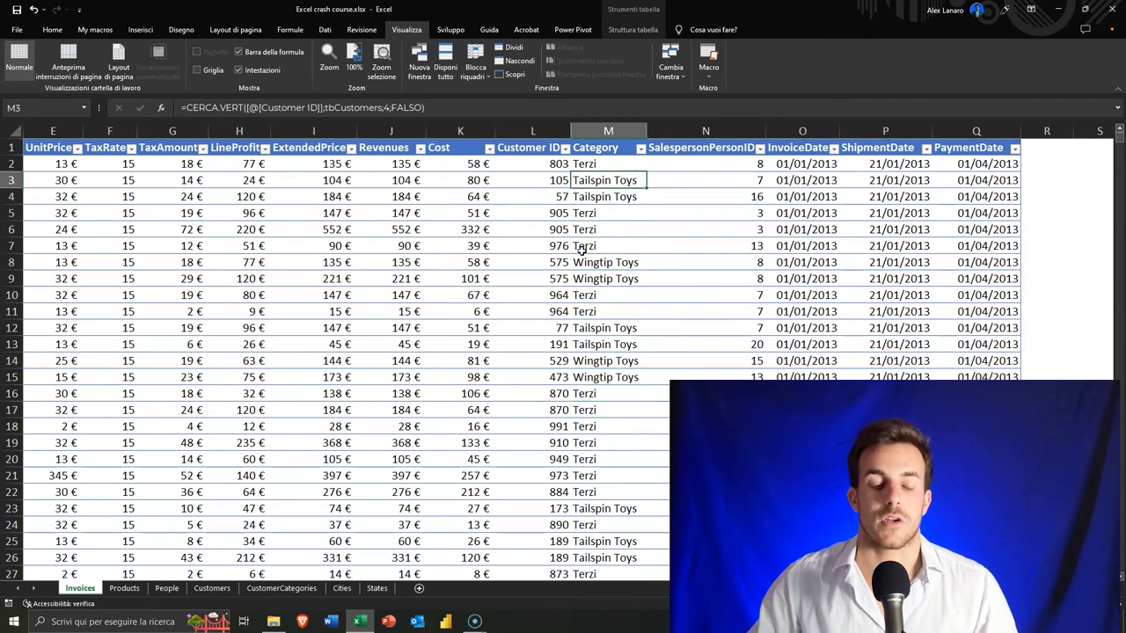
pyautogui.moveTo(607, 180); pyautogui.dragTo(620, 196)
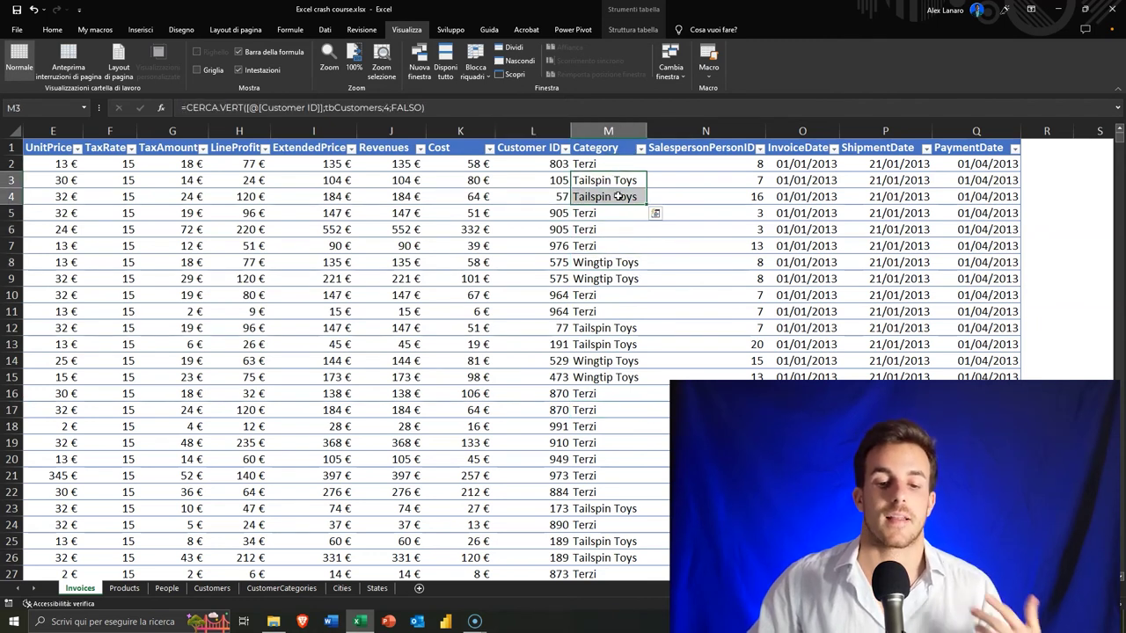
pyautogui.click(618, 186)
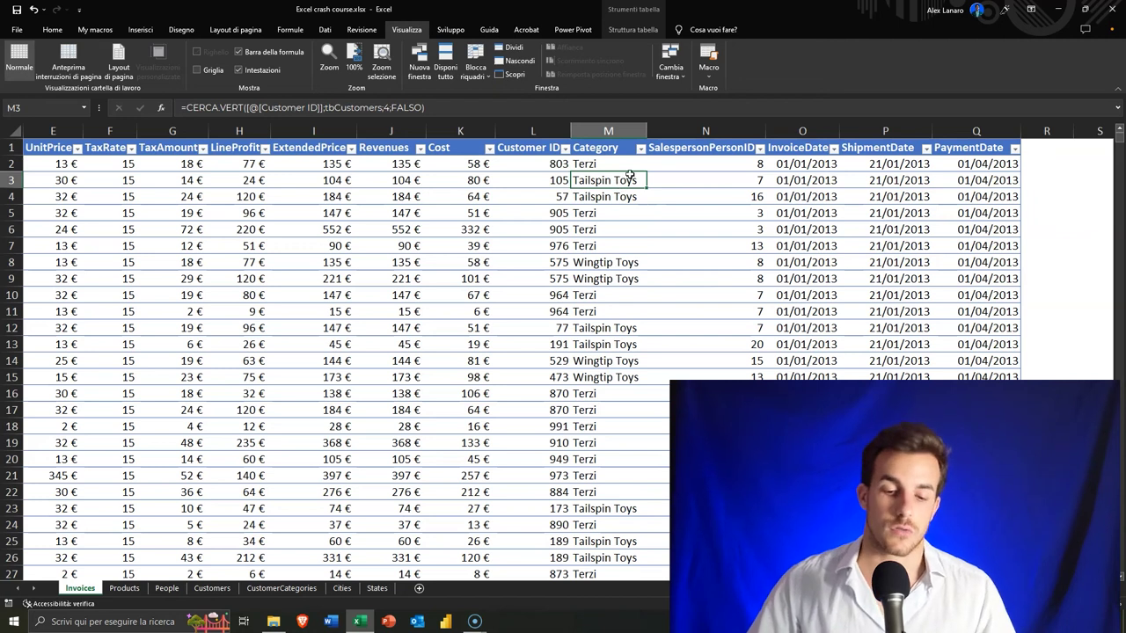
# Select empty cell S1 to the right of the Invoices table
pyautogui.hscroll(3, 563, 352)
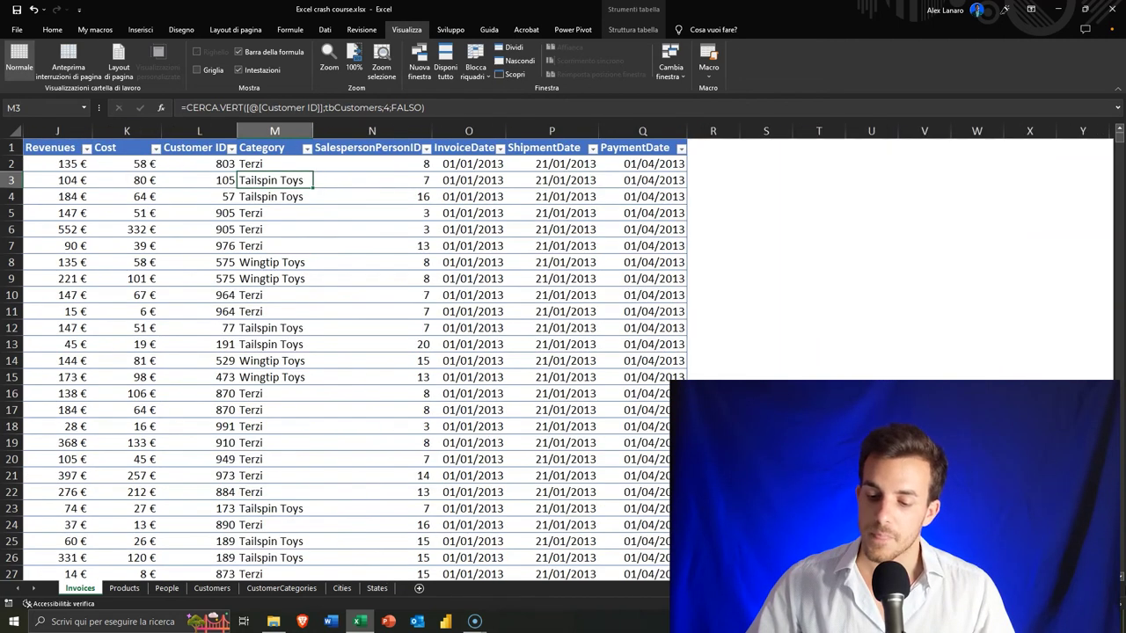
pyautogui.hscroll(2, 563, 352)
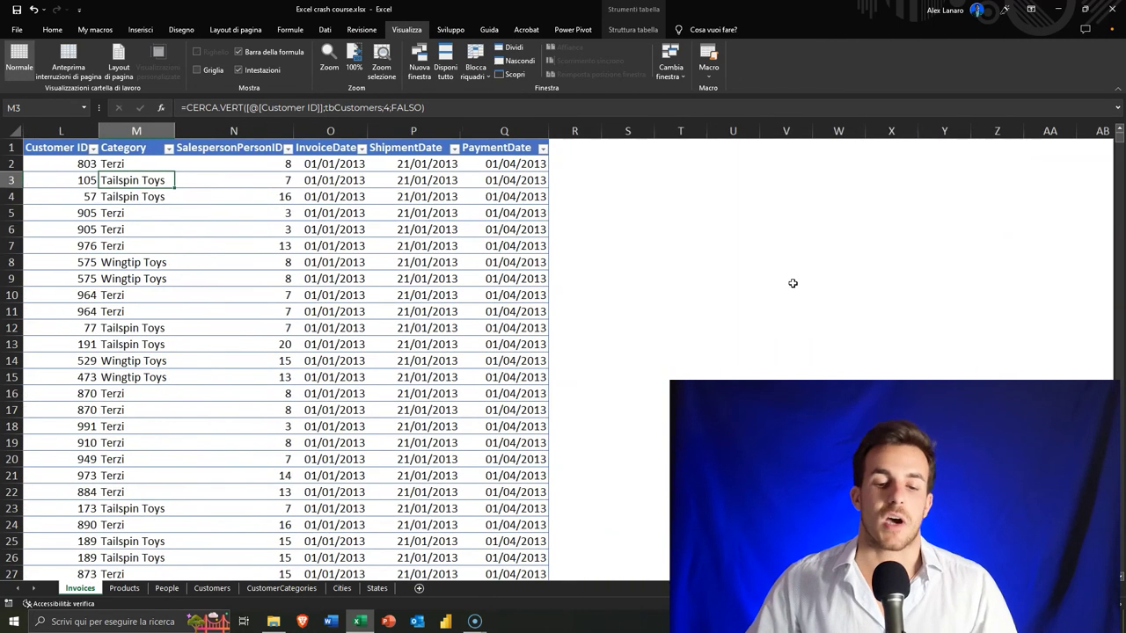
pyautogui.click(676, 192)
pyautogui.click(677, 176)
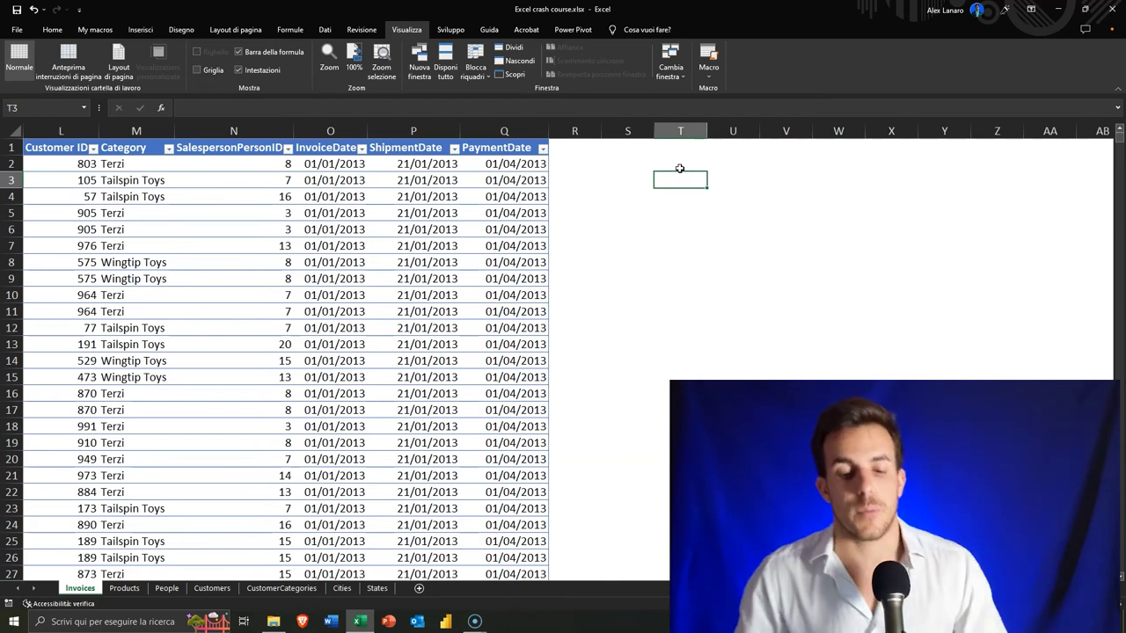
pyautogui.click(631, 148)
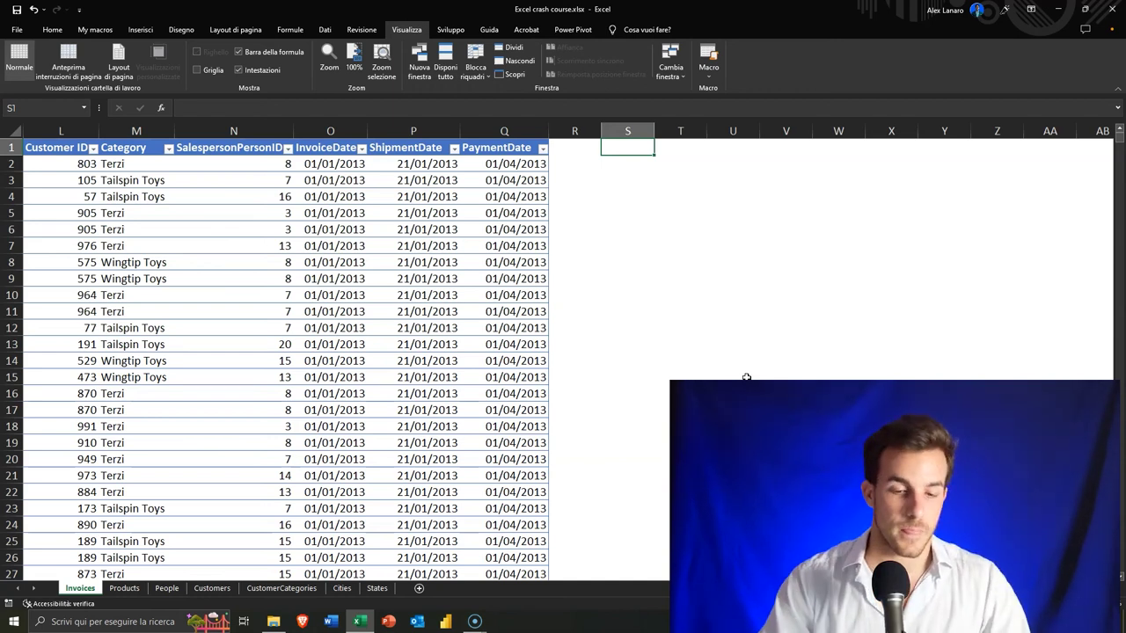
# Apply a blue accent cell style to S1:W1 as the header band
pyautogui.click(52, 29)
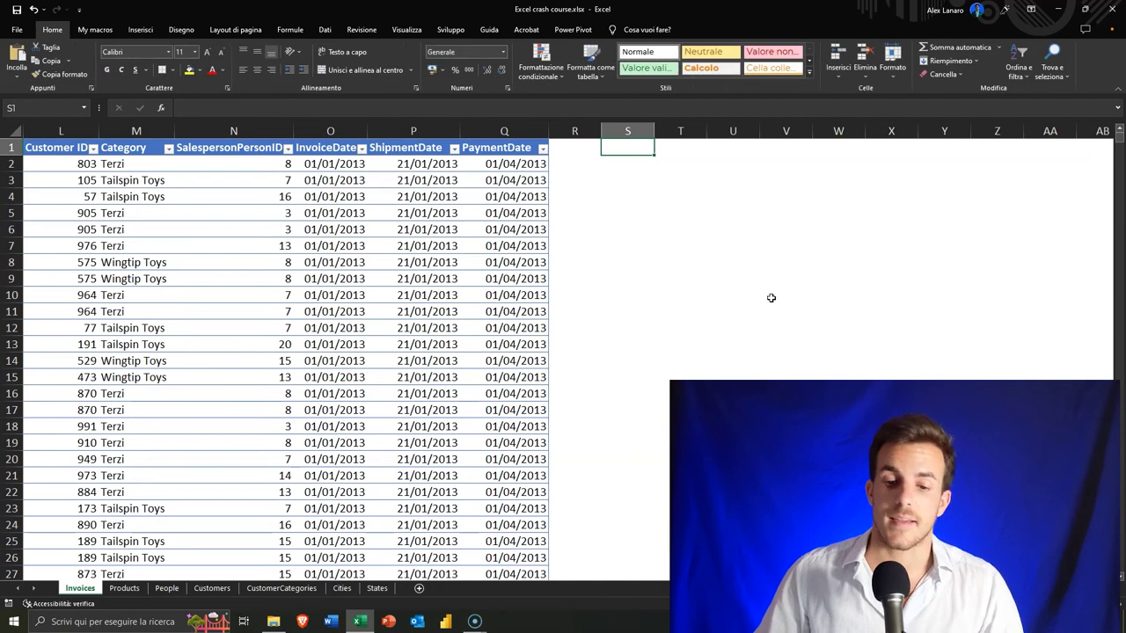
pyautogui.moveTo(641, 145); pyautogui.dragTo(832, 147)
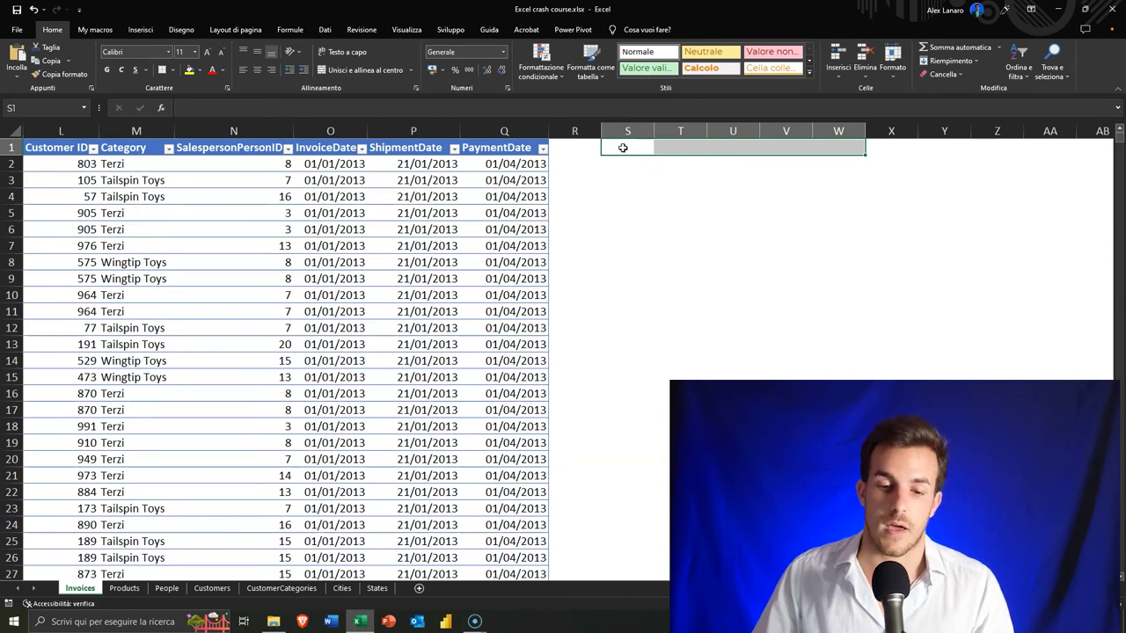
pyautogui.click(203, 71)
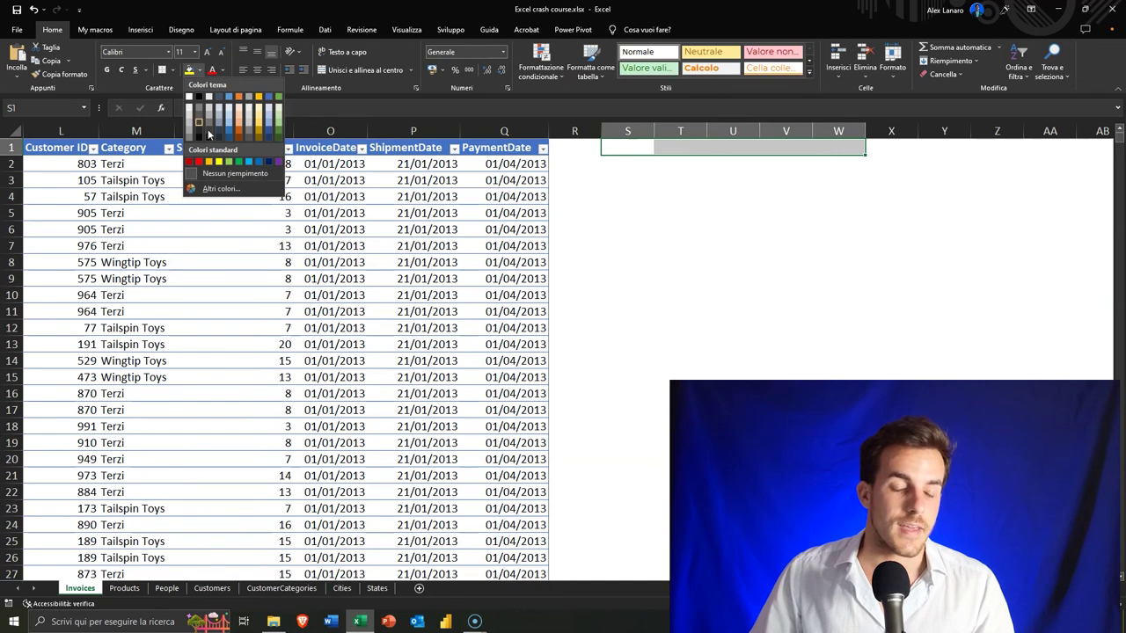
pyautogui.click(809, 76)
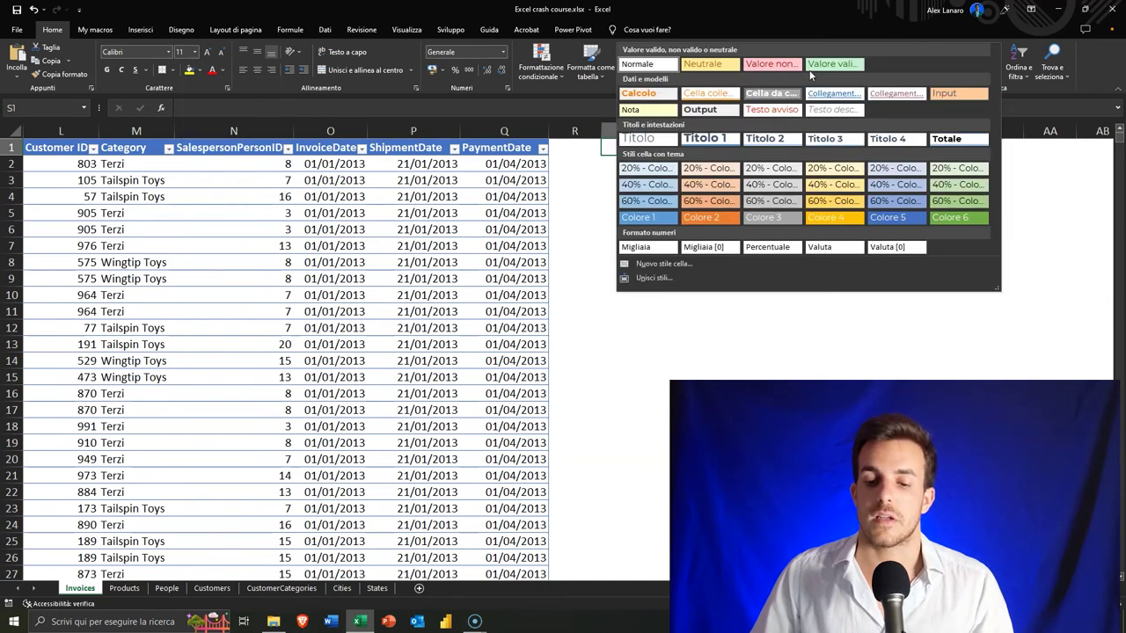
pyautogui.click(887, 219)
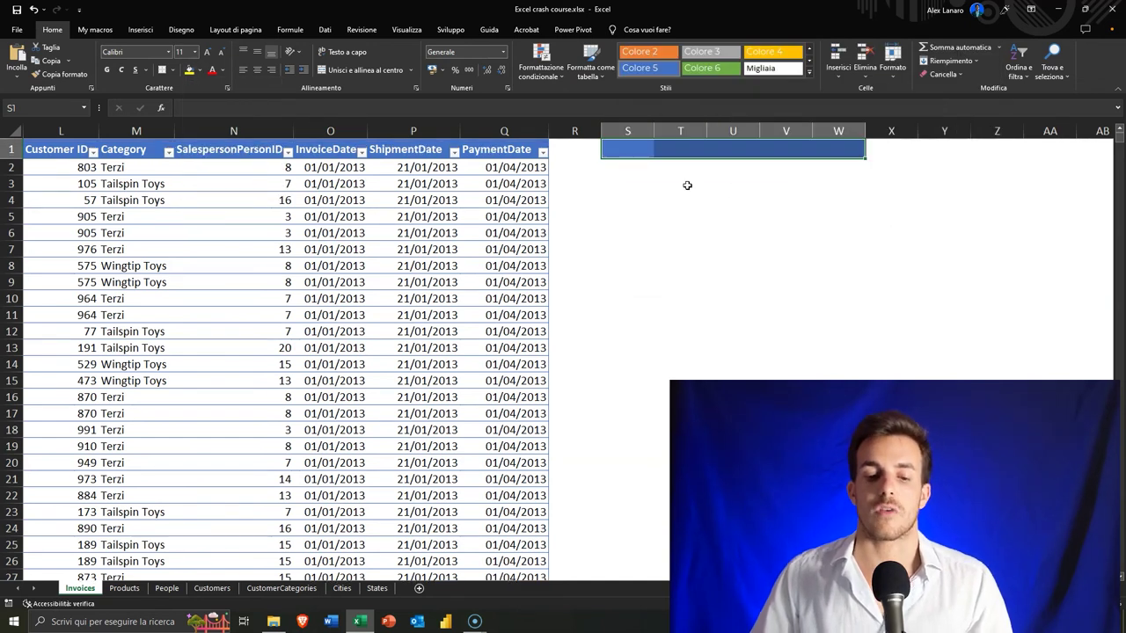
pyautogui.click(684, 183)
# Enter the title 'Analisi dataset' in S1 and make it bold
pyautogui.click(619, 132)
pyautogui.click(625, 148)
pyautogui.hotkey('ctrl', 'Left')
pyautogui.click(638, 151)
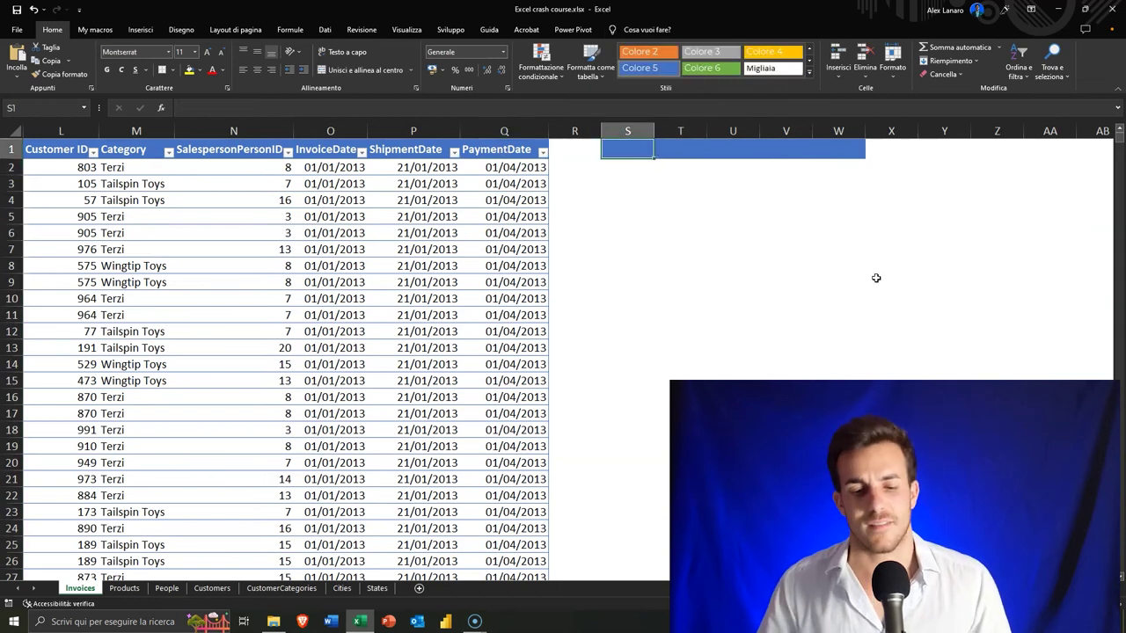
pyautogui.write('Analisi d')
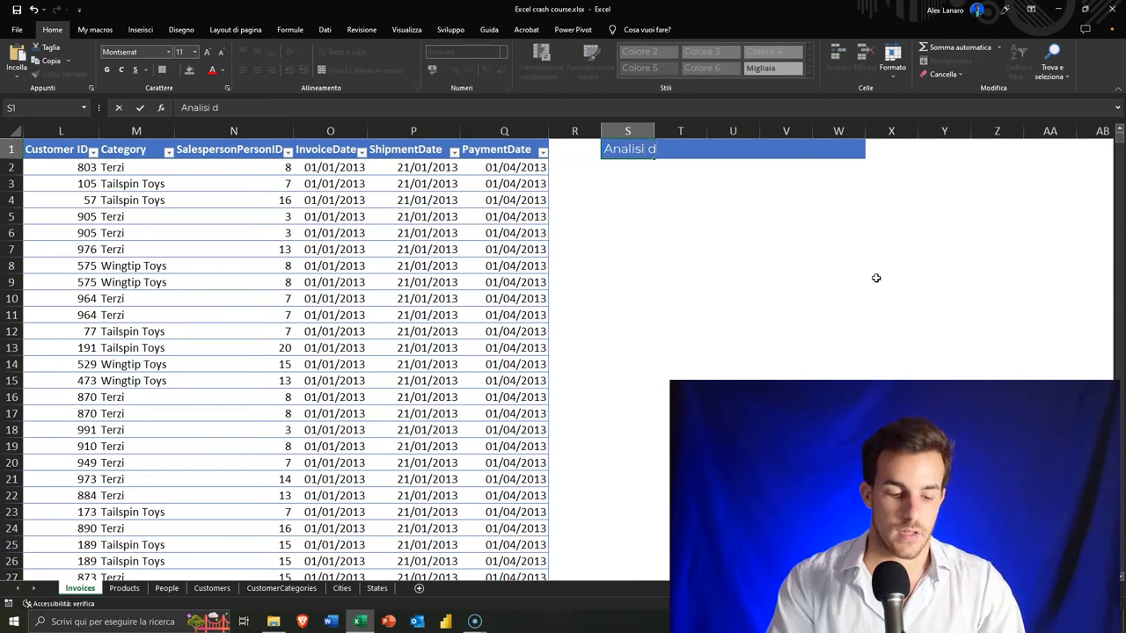
pyautogui.write('ataset')
pyautogui.press('Return')
pyautogui.press('Up')
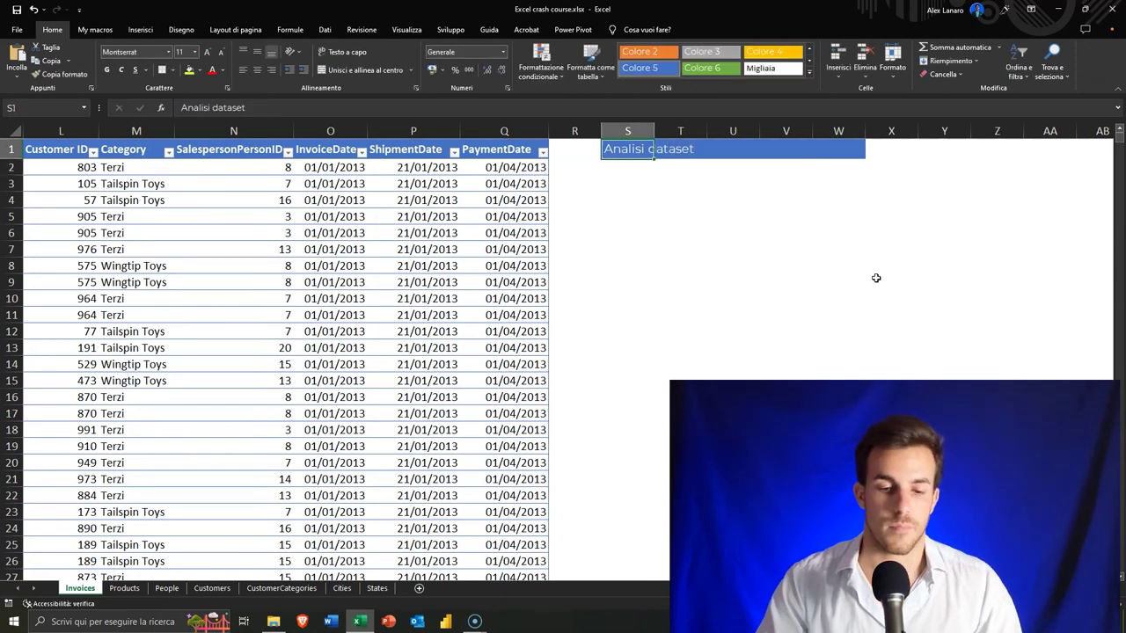
pyautogui.hotkey('ctrl', 'g')
pyautogui.press('Down')
pyautogui.press('Left')
pyautogui.press('Left')
pyautogui.press('Up')
pyautogui.press('Right')
pyautogui.press('Right')
pyautogui.press('Down')
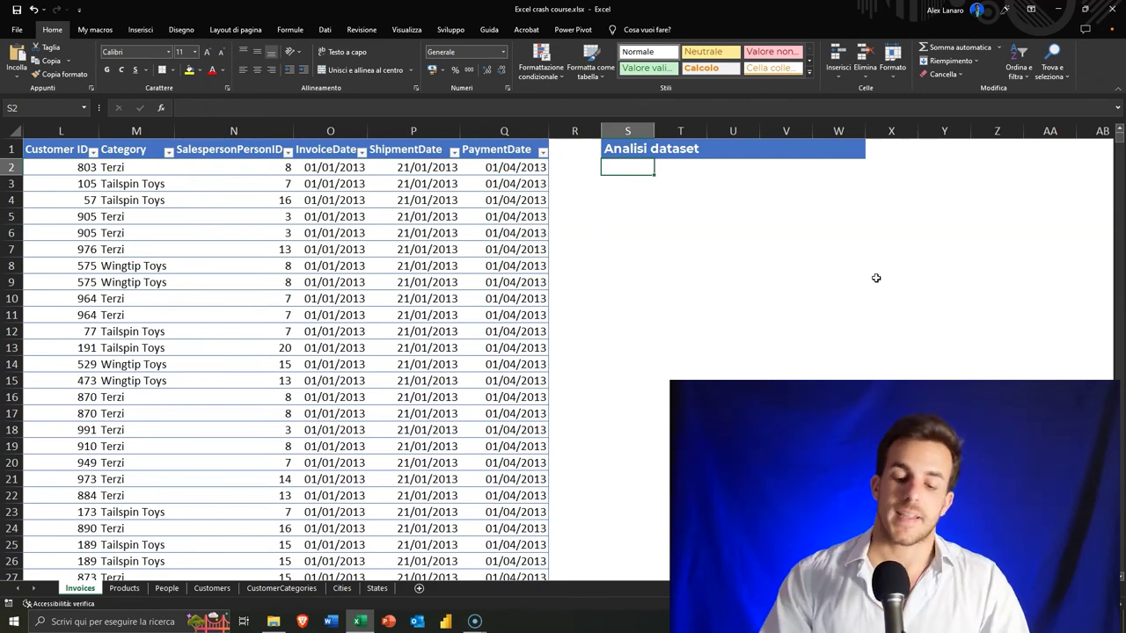
pyautogui.press('Down')
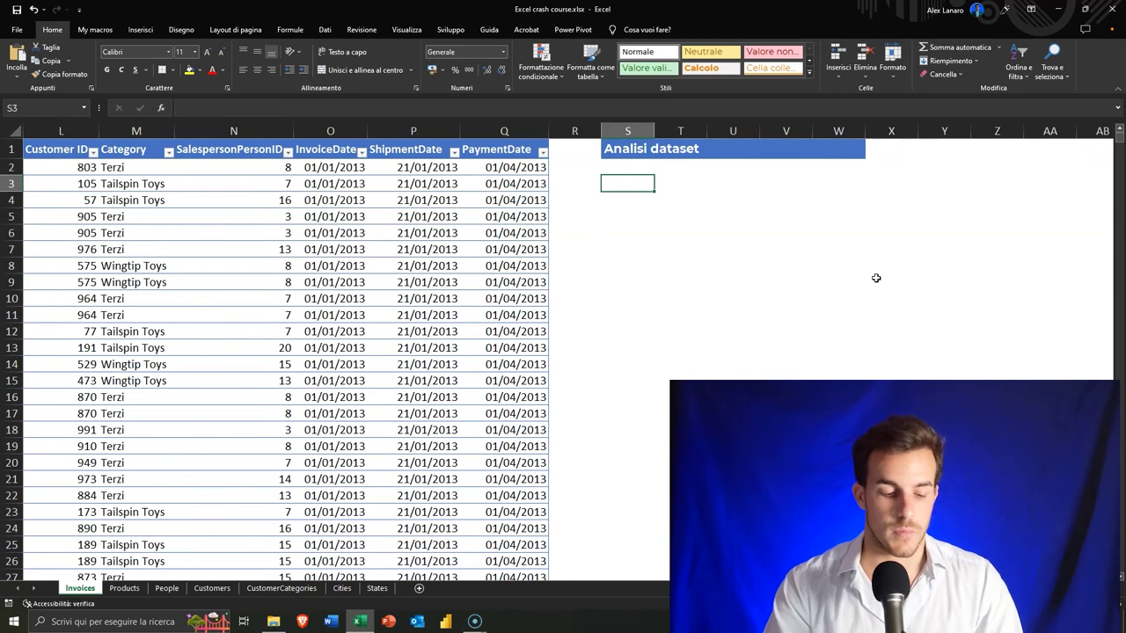
# Label S3 'Totale revenues' and start a SOMMA formula in U3
pyautogui.write('Totale')
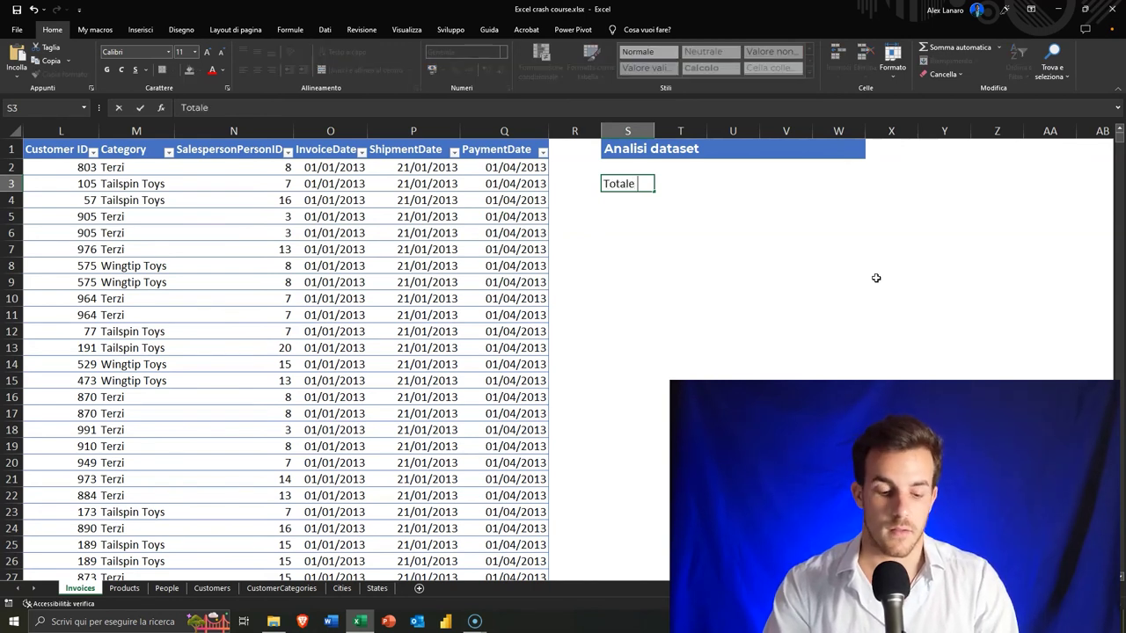
pyautogui.write('s')
pyautogui.press('Tab')
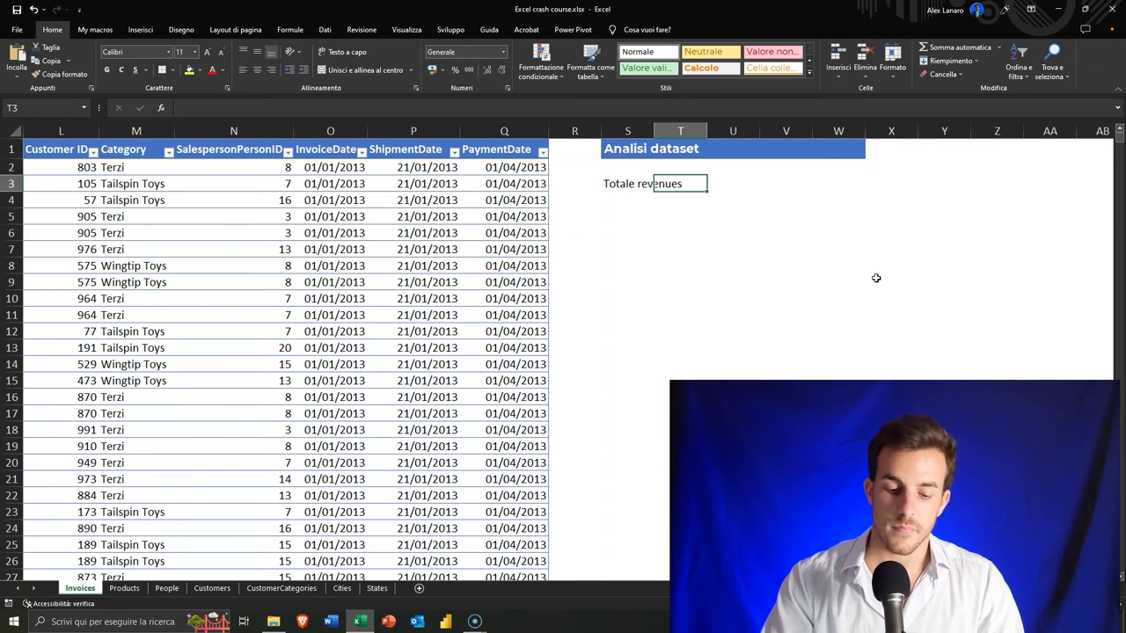
pyautogui.press('Right')
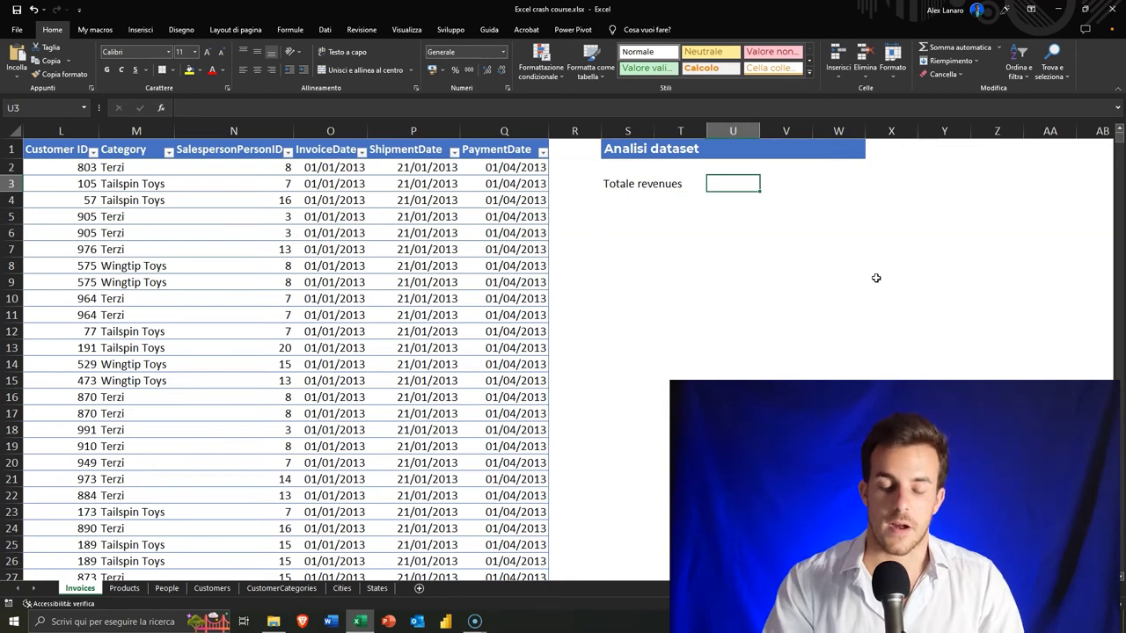
pyautogui.write('=som')
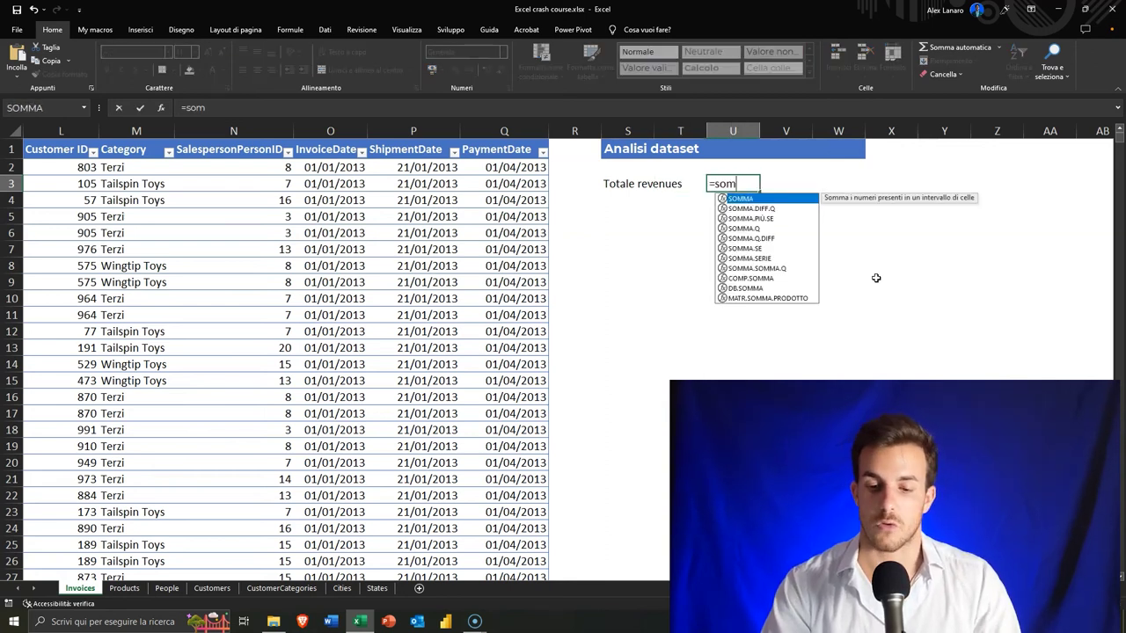
pyautogui.press('Down')
pyautogui.press('Down')
pyautogui.press('Down')
pyautogui.press('Down')
pyautogui.press('Down')
pyautogui.press('Up')
pyautogui.press('Up')
pyautogui.press('Up')
pyautogui.press('Up')
pyautogui.press('Up')
pyautogui.press('Tab')
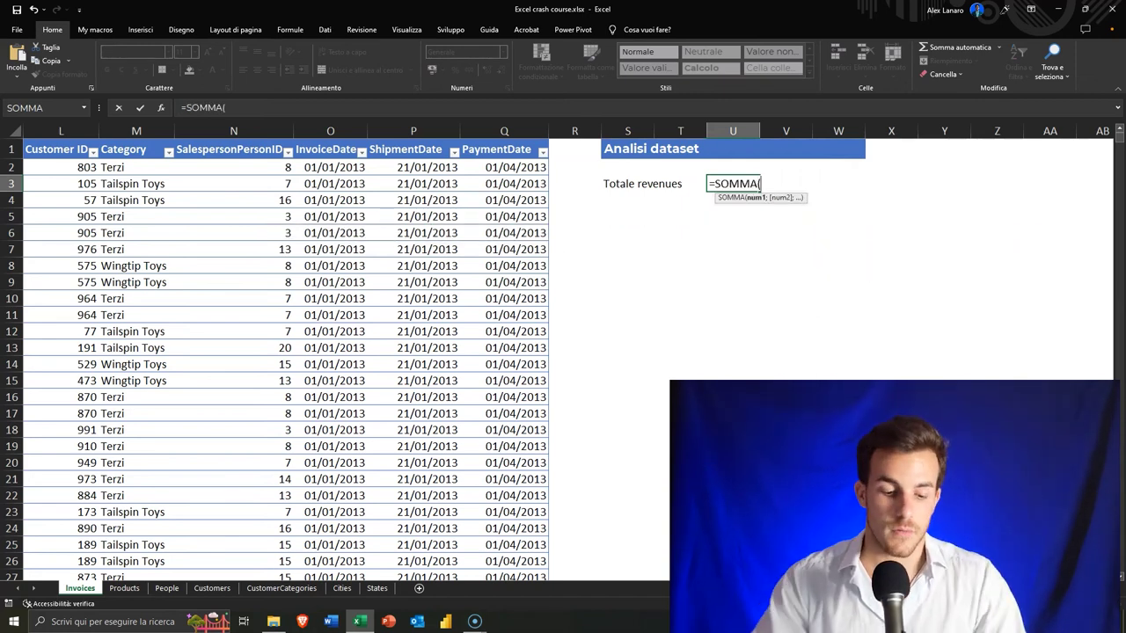
pyautogui.hscroll(-2, 396, 352)
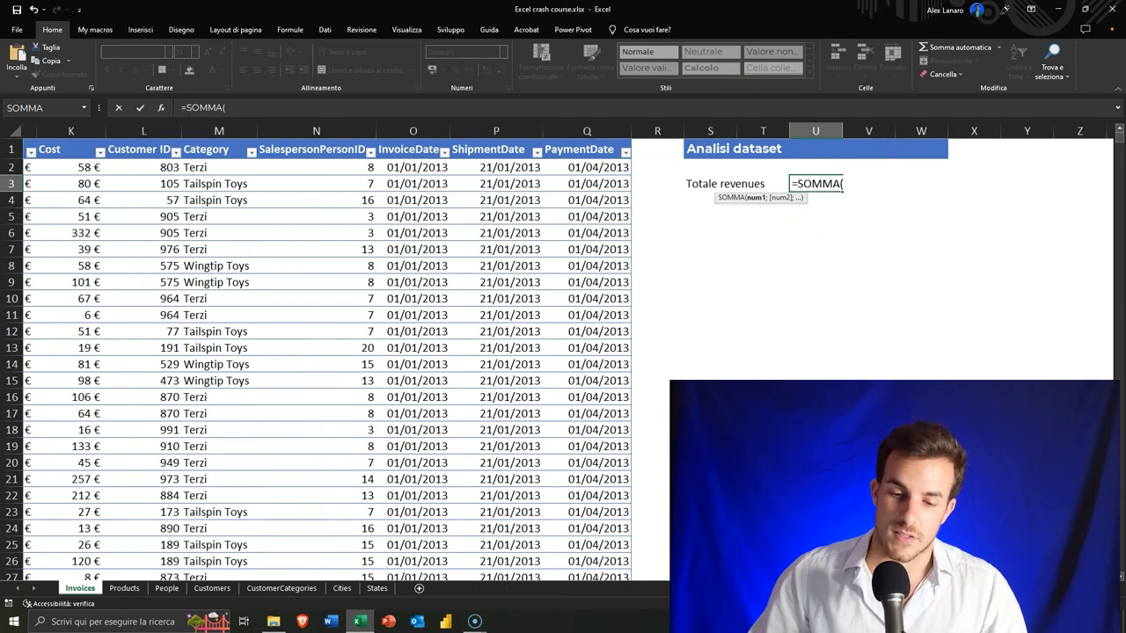
pyautogui.hscroll(-2, 396, 352)
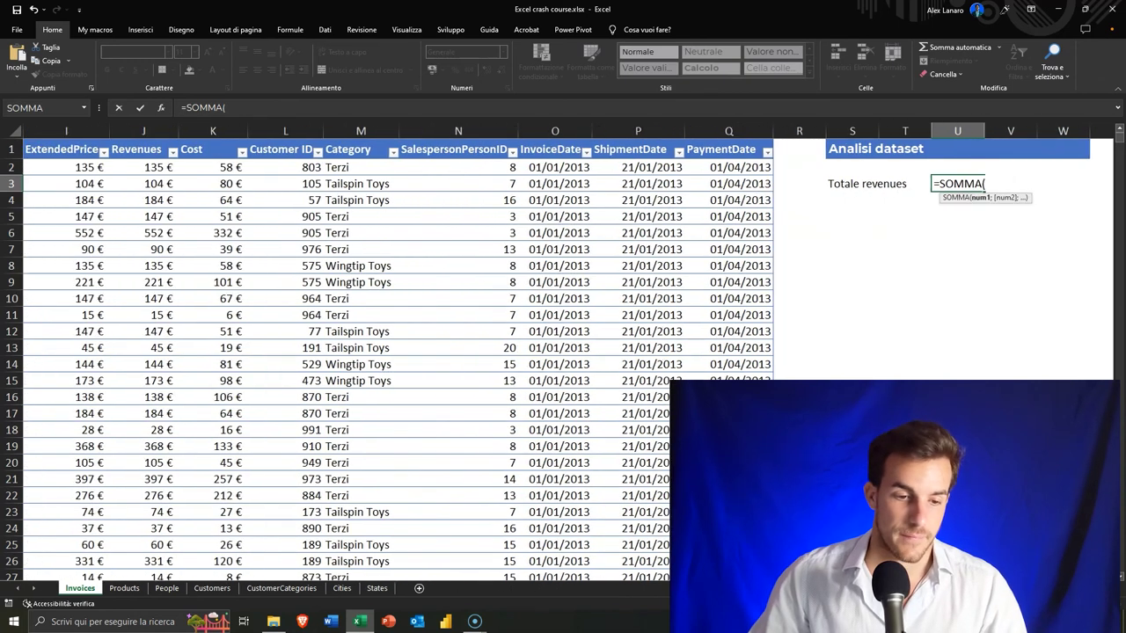
pyautogui.click(143, 139)
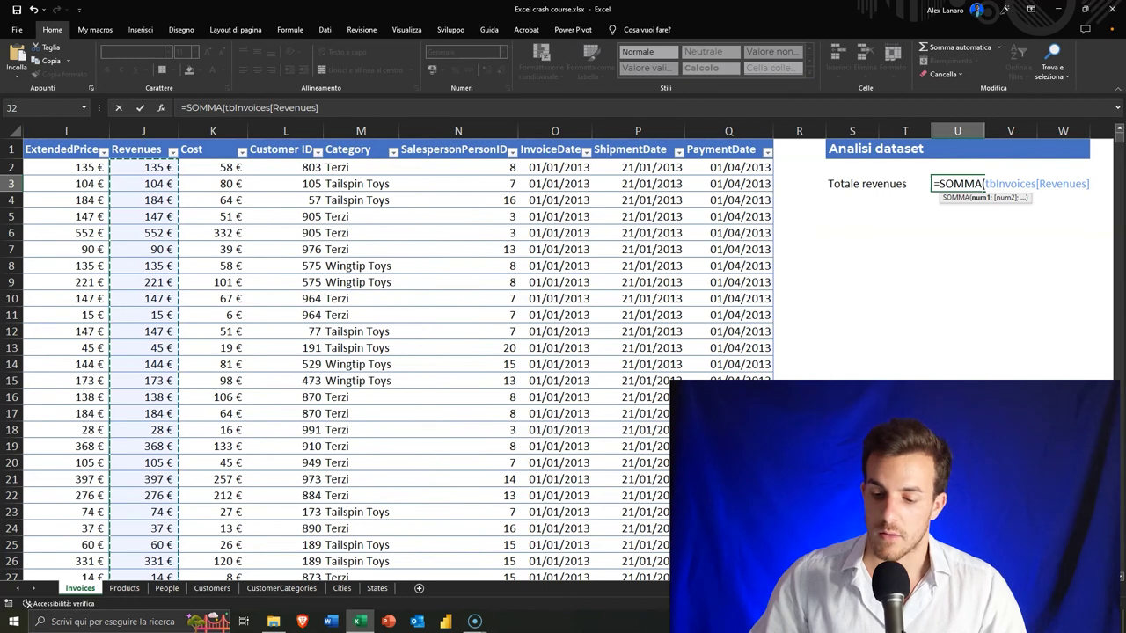
pyautogui.hscroll(1, 528, 352)
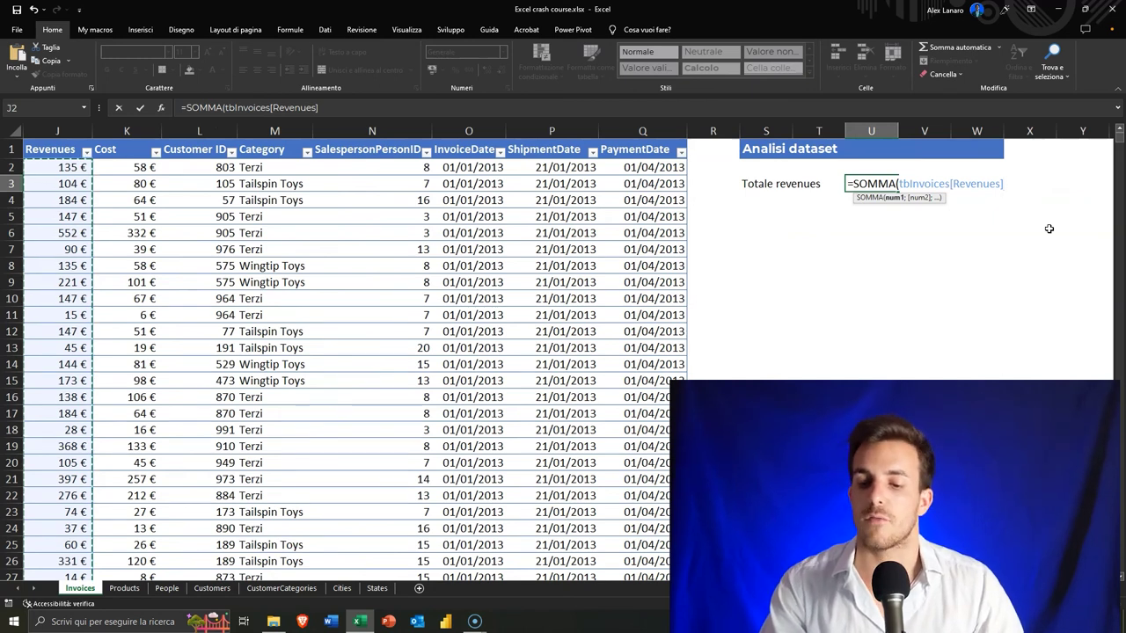
# Complete =SOMMA(tbInvoices[Revenues]) in U3, giving 93.921.164 €
pyautogui.press('BackSpace')
pyautogui.press('BackSpace')
pyautogui.press('BackSpace')
pyautogui.press('BackSpace')
pyautogui.press('BackSpace')
pyautogui.press('BackSpace')
pyautogui.press('BackSpace')
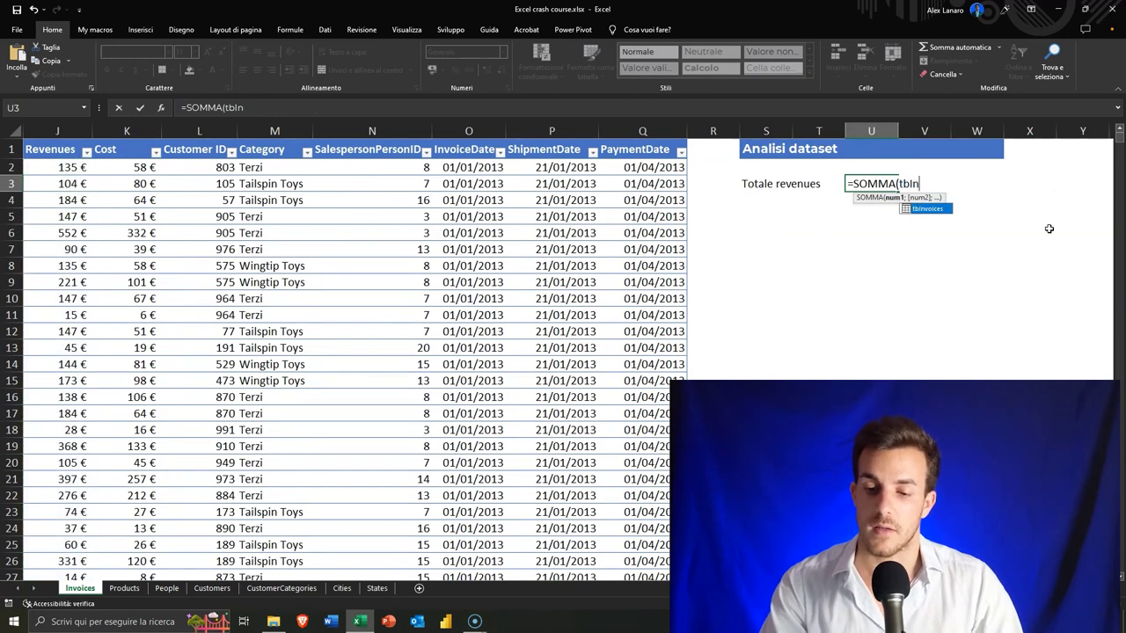
pyautogui.press('BackSpace')
pyautogui.press('BackSpace')
pyautogui.press('BackSpace')
pyautogui.write('tb')
pyautogui.press('Down')
pyautogui.press('Tab')
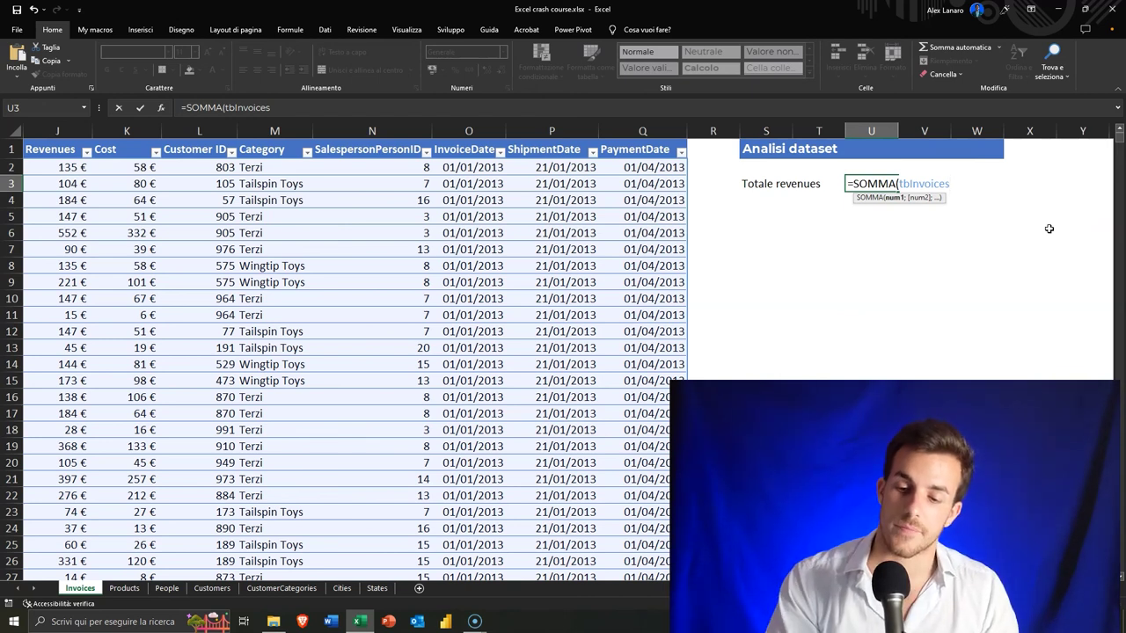
pyautogui.write('[')
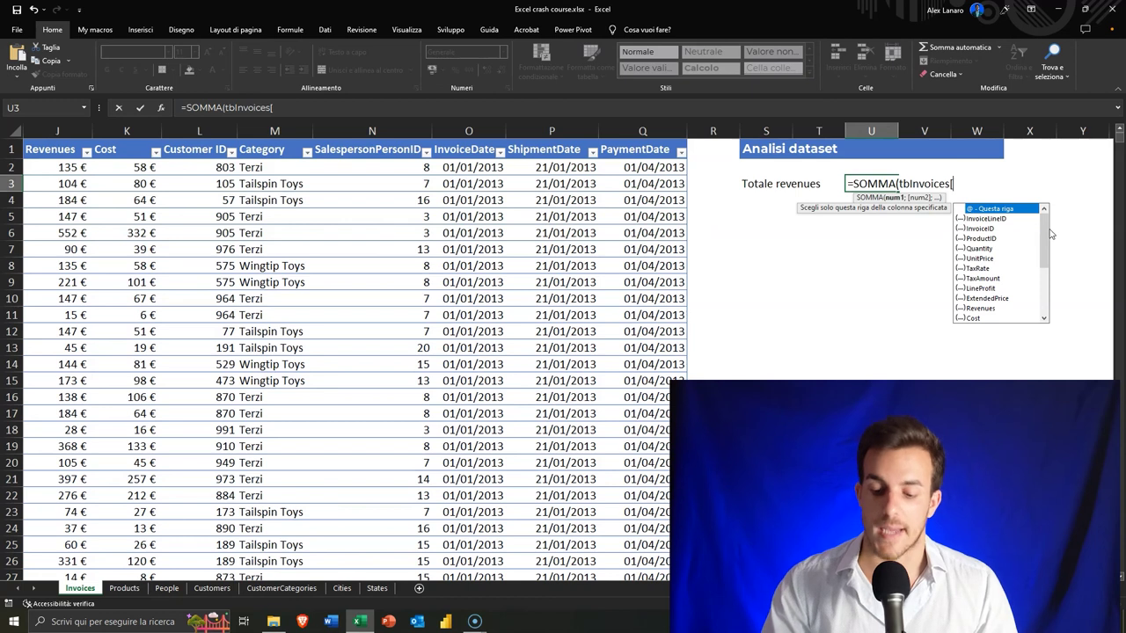
pyautogui.press('Down')
pyautogui.press('Down')
pyautogui.press('Down')
pyautogui.press('Down')
pyautogui.press('Down')
pyautogui.press('Down')
pyautogui.press('Down')
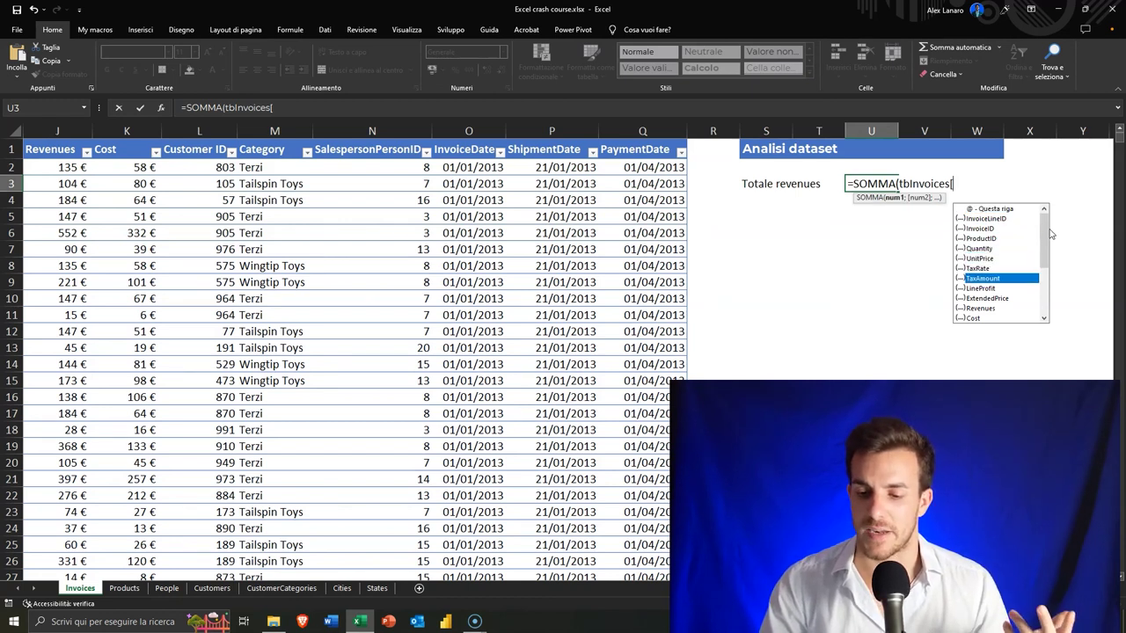
pyautogui.press('Down')
pyautogui.press('Down')
pyautogui.press('Down')
pyautogui.press('Tab')
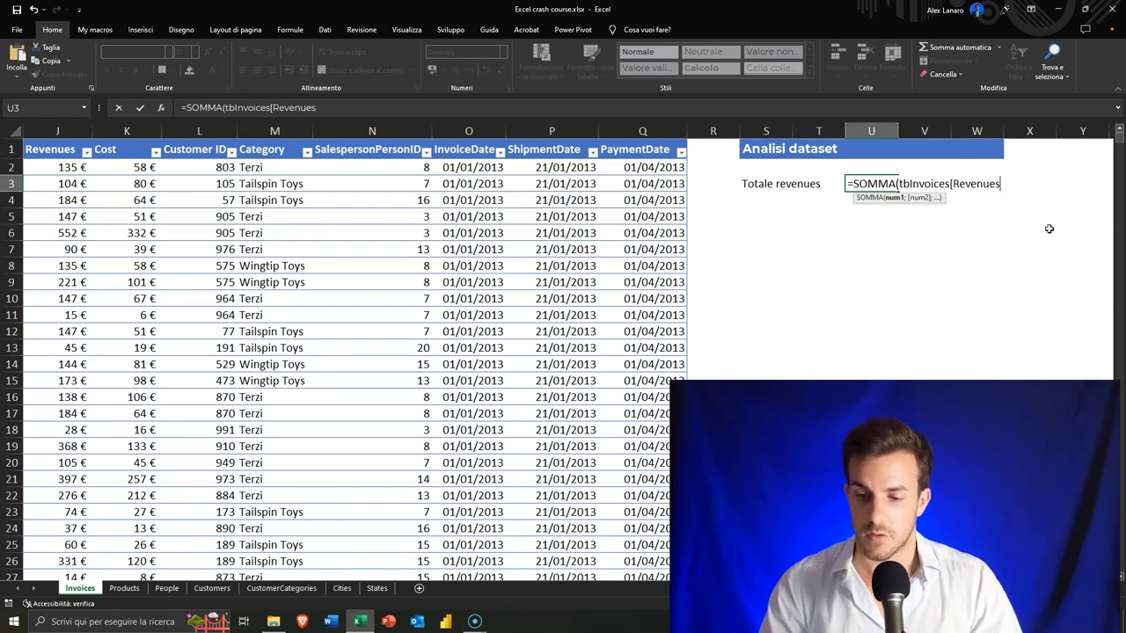
pyautogui.write(']')
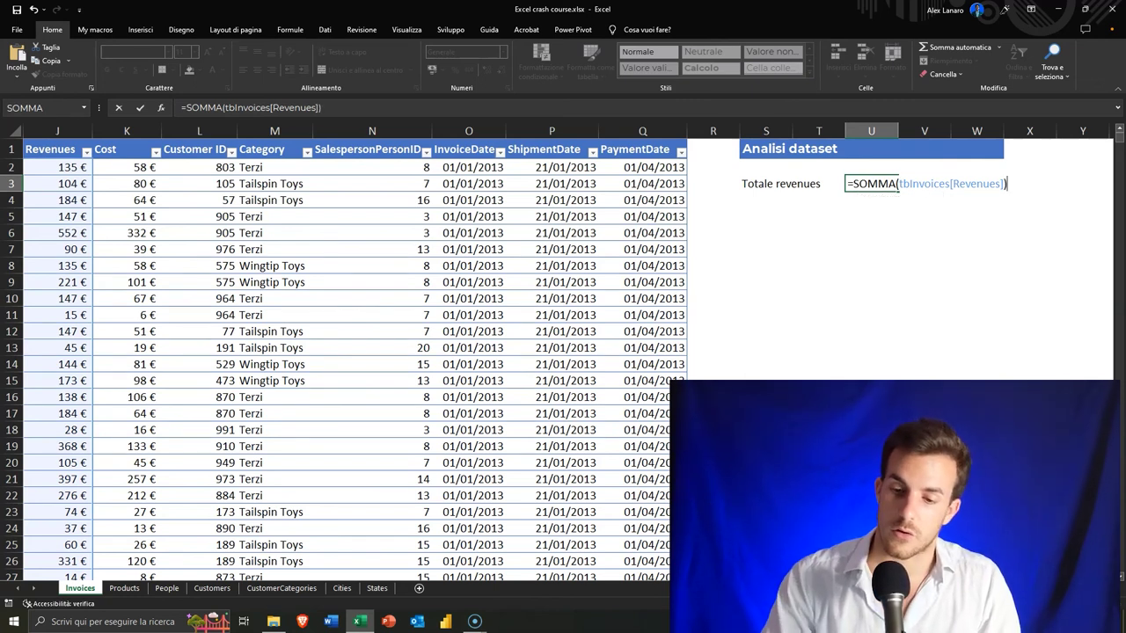
pyautogui.press('Return')
pyautogui.press('Up')
pyautogui.press('Down')
pyautogui.press('Up')
pyautogui.press('Down')
pyautogui.press('Left')
pyautogui.press('Left')
pyautogui.press('Right')
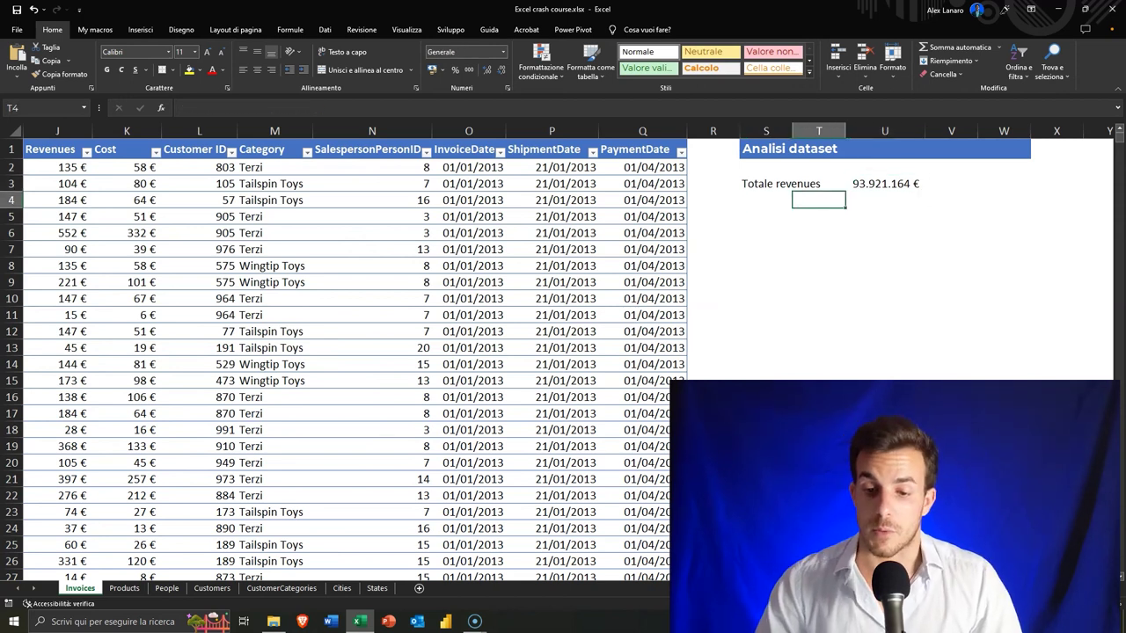
pyautogui.press('Left')
# Type the label 'Media quantità' in S4
pyautogui.write('Me')
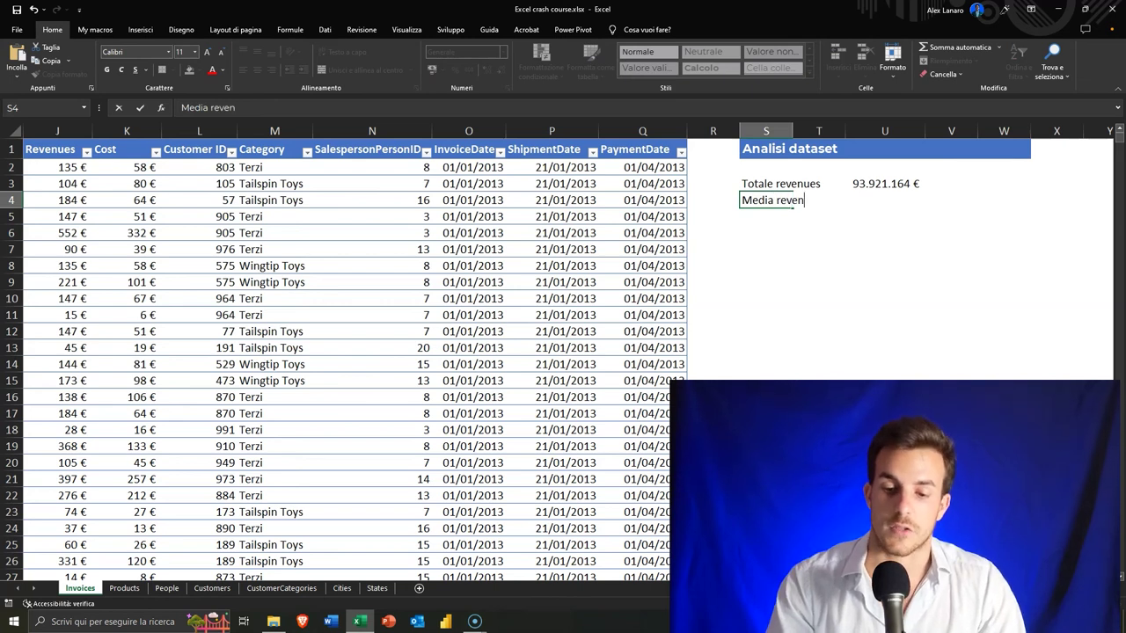
pyautogui.press('BackSpace')
pyautogui.write('quani')
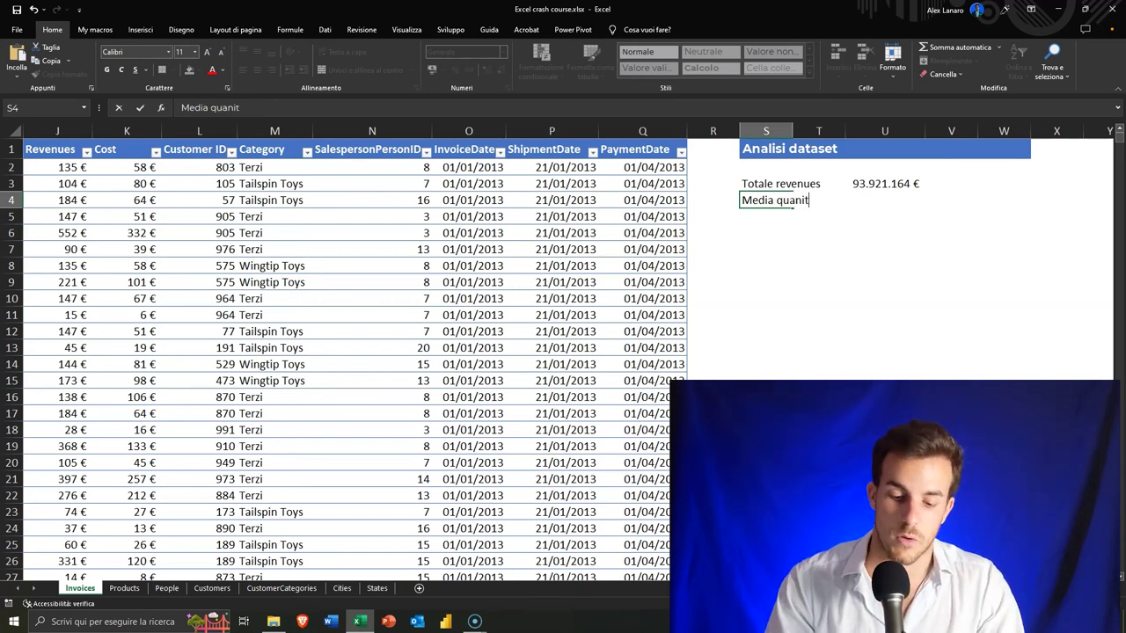
pyautogui.write('tità')
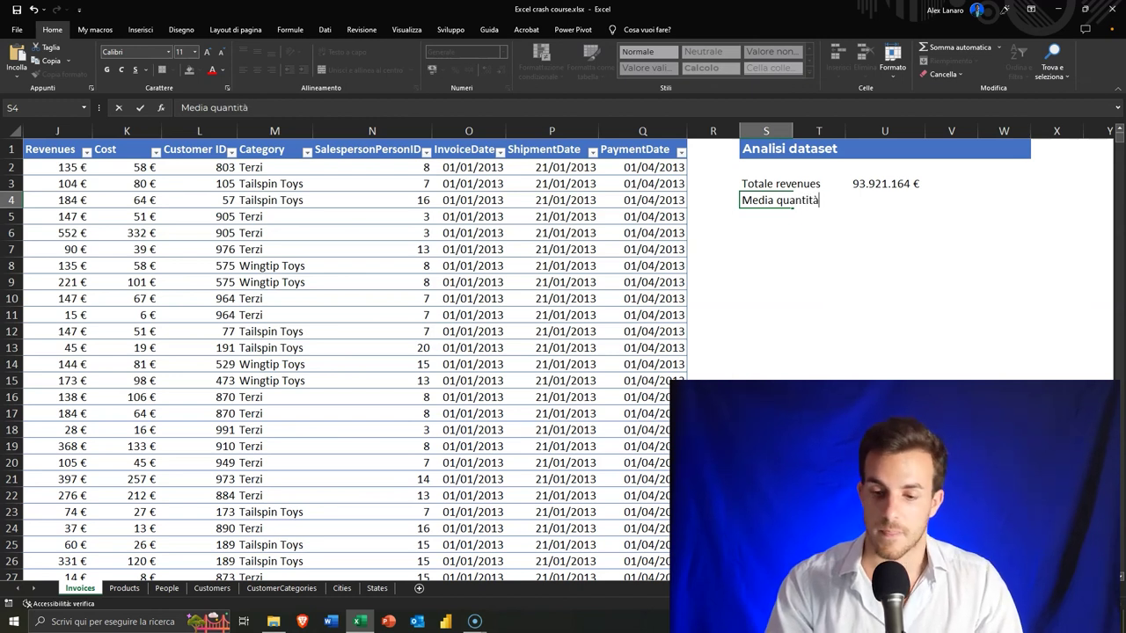
pyautogui.press('Tab')
pyautogui.press('Tab')
# Enter =MEDIA(tbInvoices[Quantity]) in U4 to average the invoice quantities
pyautogui.write('=')
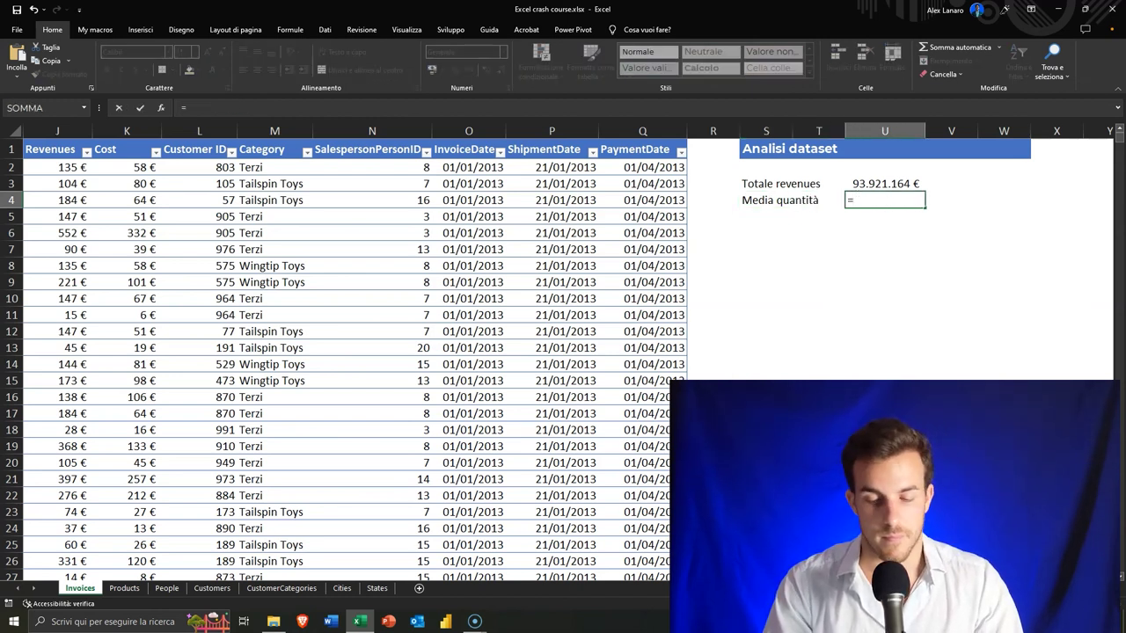
pyautogui.write('med')
pyautogui.press('Tab')
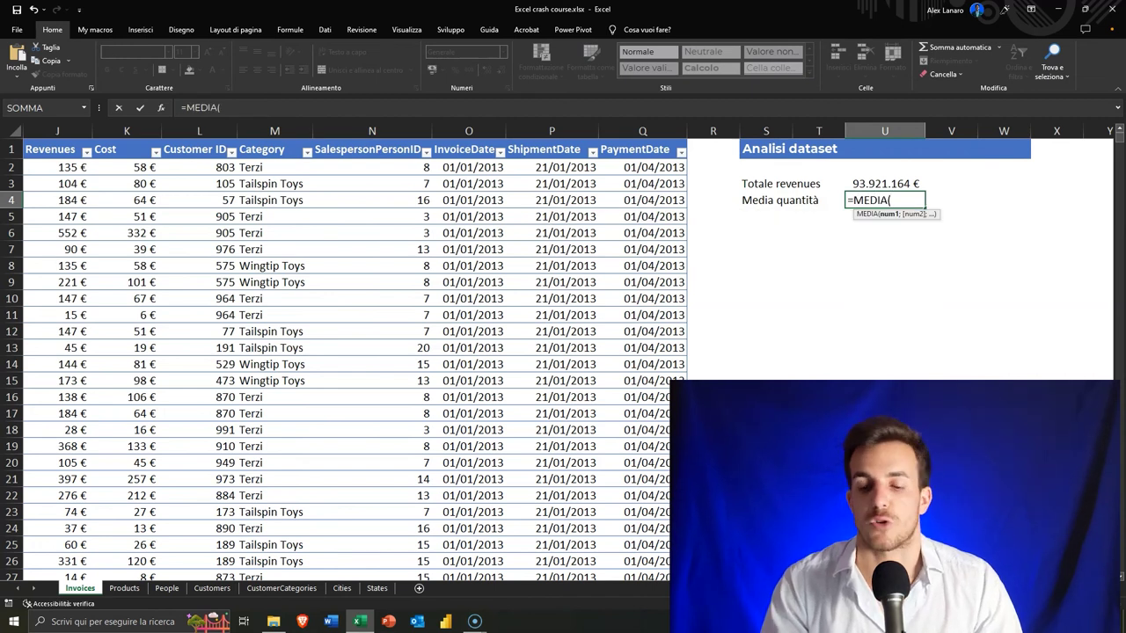
pyautogui.press('BackSpace')
pyautogui.press('Down')
pyautogui.press('Down')
pyautogui.press('Down')
pyautogui.press('Down')
pyautogui.press('Down')
pyautogui.press('Up')
pyautogui.press('Up')
pyautogui.press('Up')
pyautogui.press('Up')
pyautogui.press('Up')
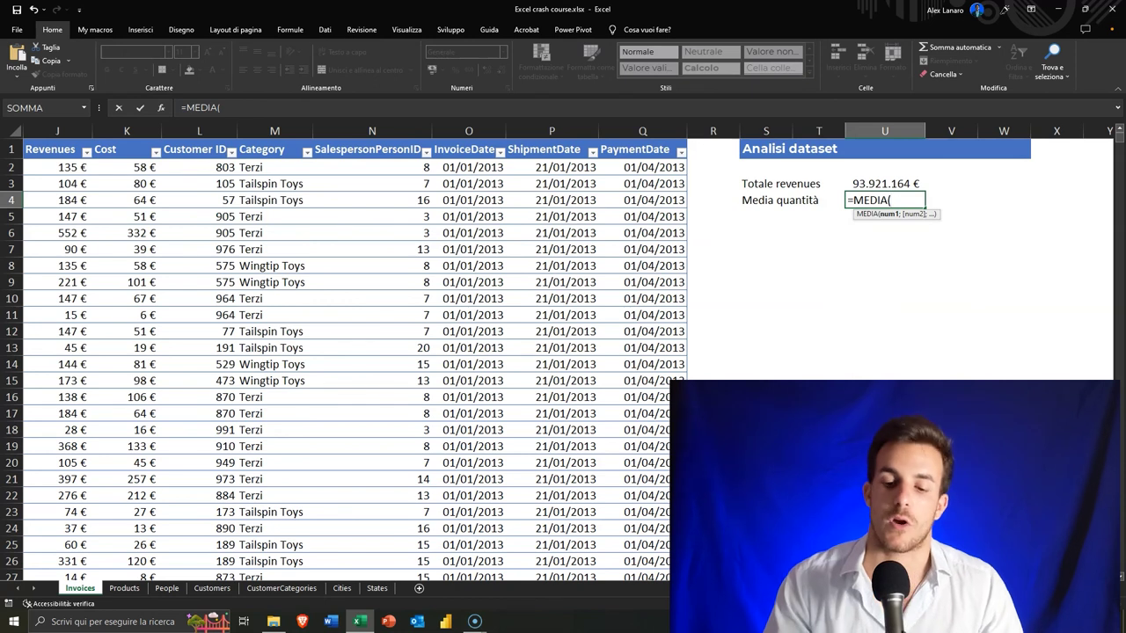
pyautogui.write('tb')
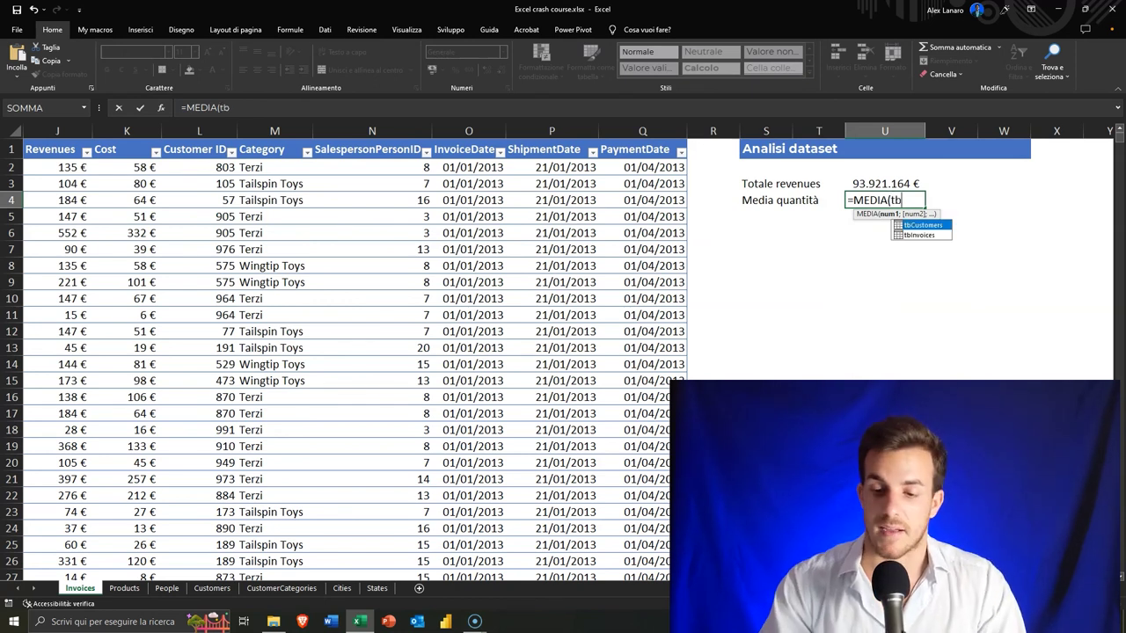
pyautogui.press('Down')
pyautogui.press('Tab')
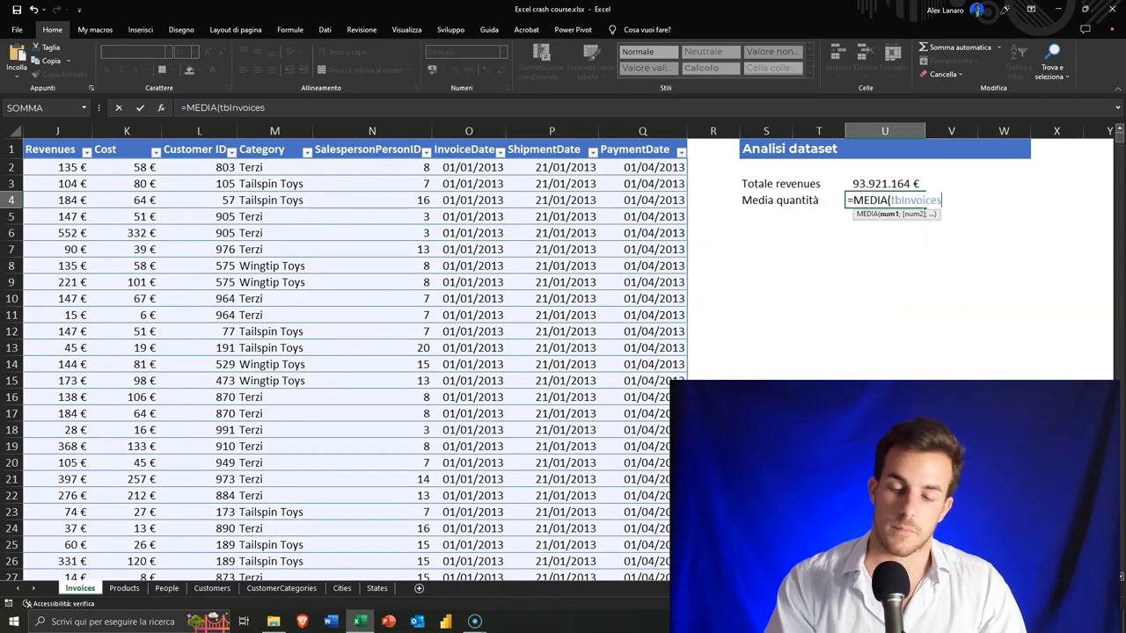
pyautogui.write('[')
pyautogui.press('Down')
pyautogui.press('Down')
pyautogui.press('Down')
pyautogui.press('Down')
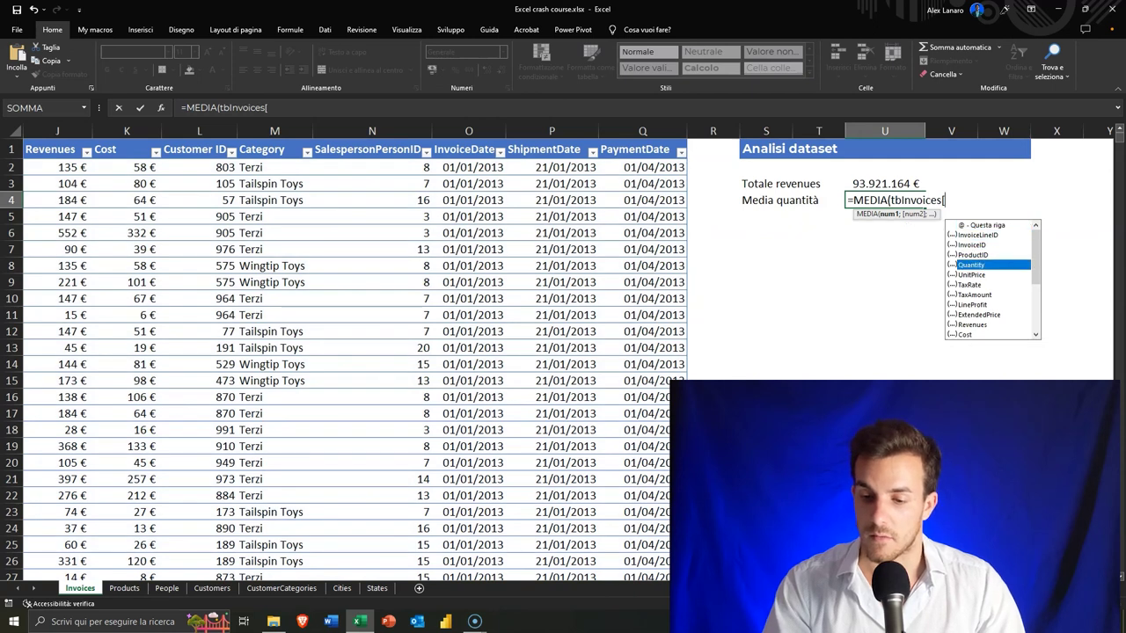
pyautogui.press('Tab')
pyautogui.write(']')
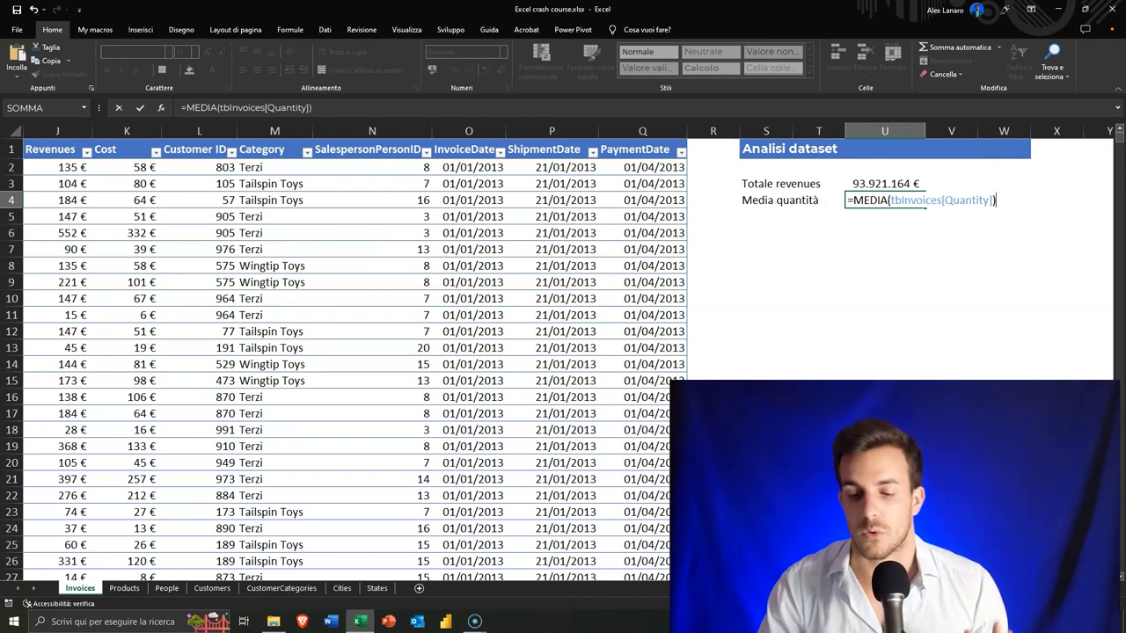
pyautogui.press('Return')
# Apply the Accounting number format to the average, showing 39,09 €
pyautogui.press('Up')
pyautogui.press('Right')
pyautogui.press('Right')
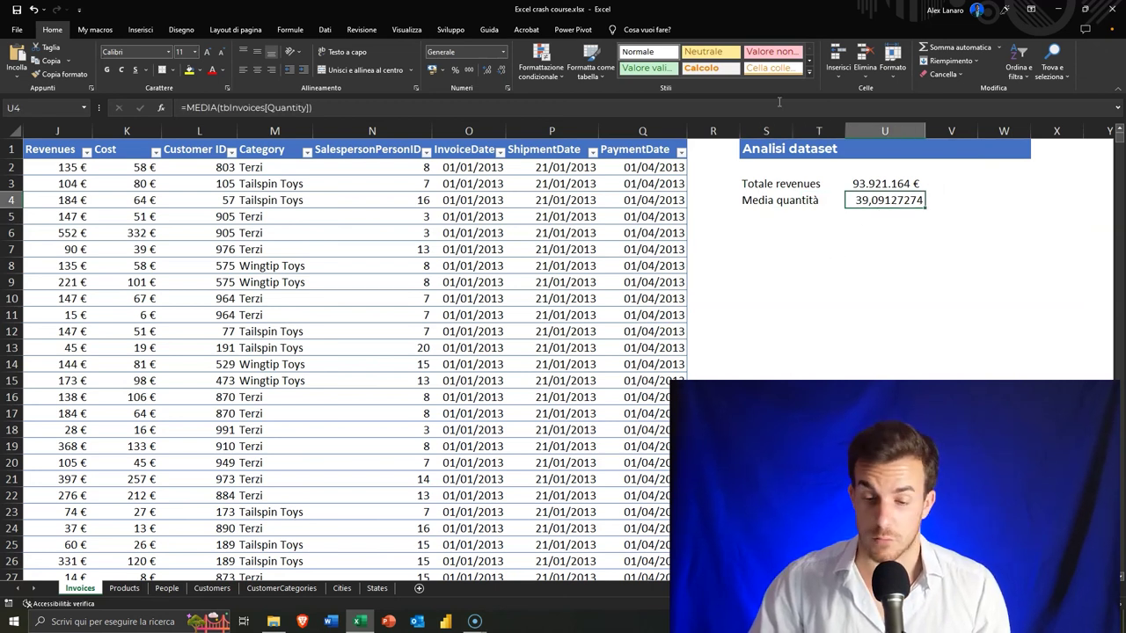
pyautogui.click(431, 71)
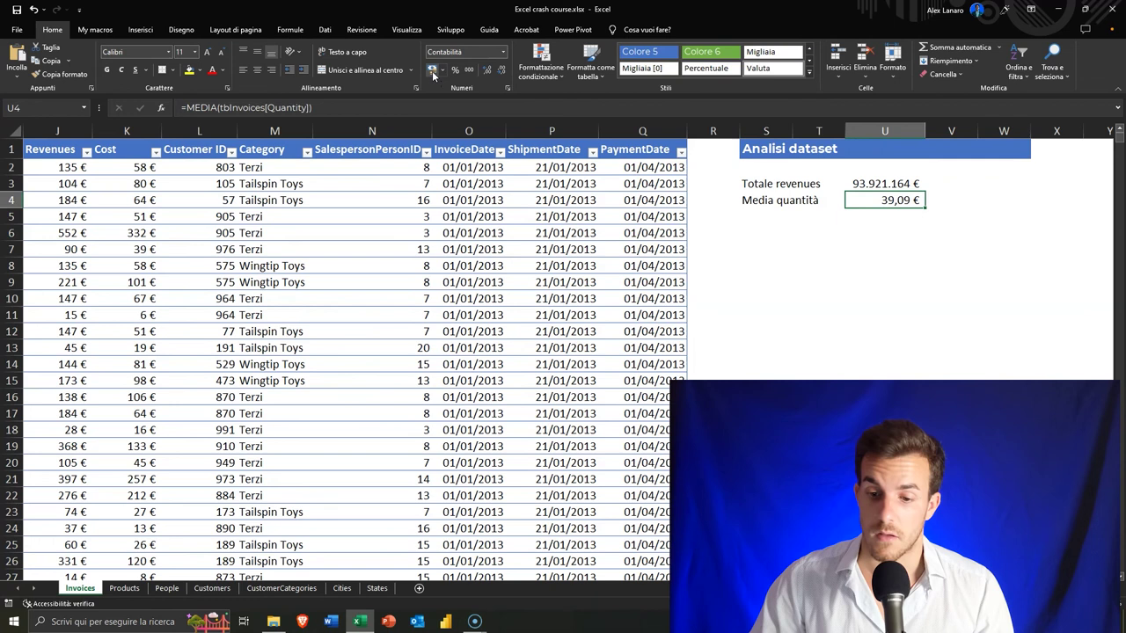
pyautogui.click(879, 279)
pyautogui.click(769, 232)
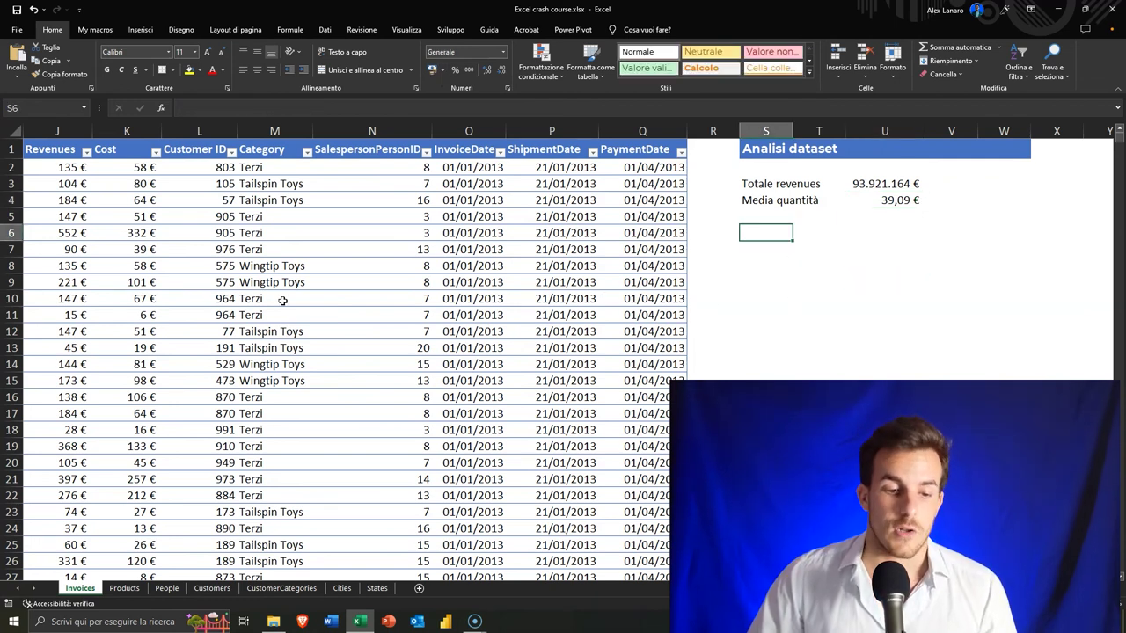
pyautogui.click(264, 182)
pyautogui.hotkey('ctrl', 'c')
pyautogui.click(770, 247)
pyautogui.hotkey('ctrl', 'v')
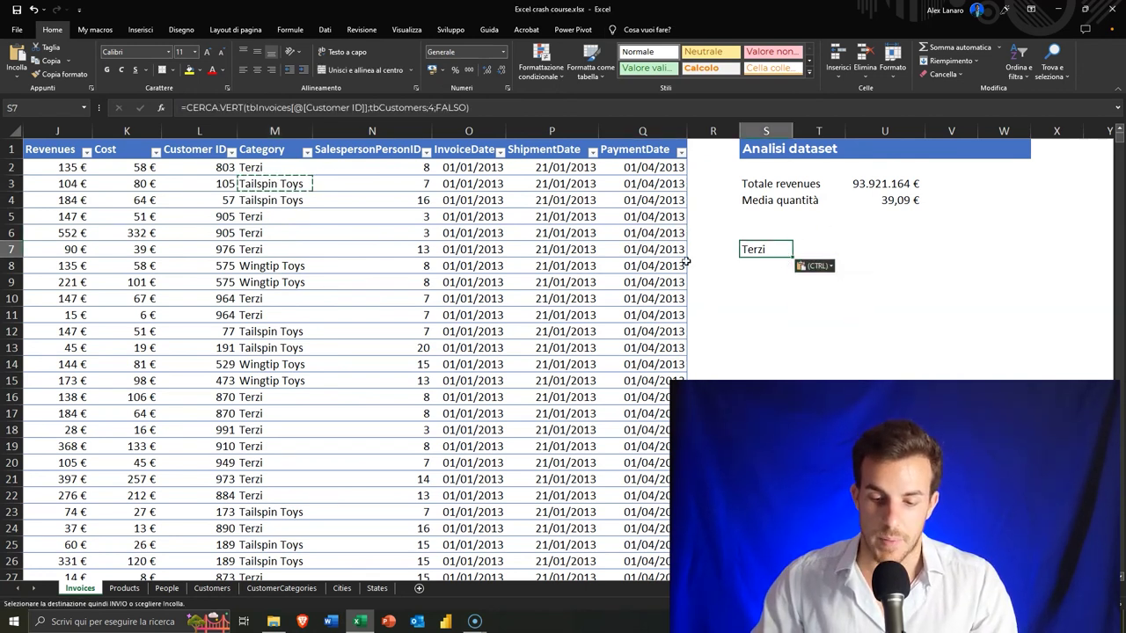
pyautogui.press('Delete')
pyautogui.click(302, 182)
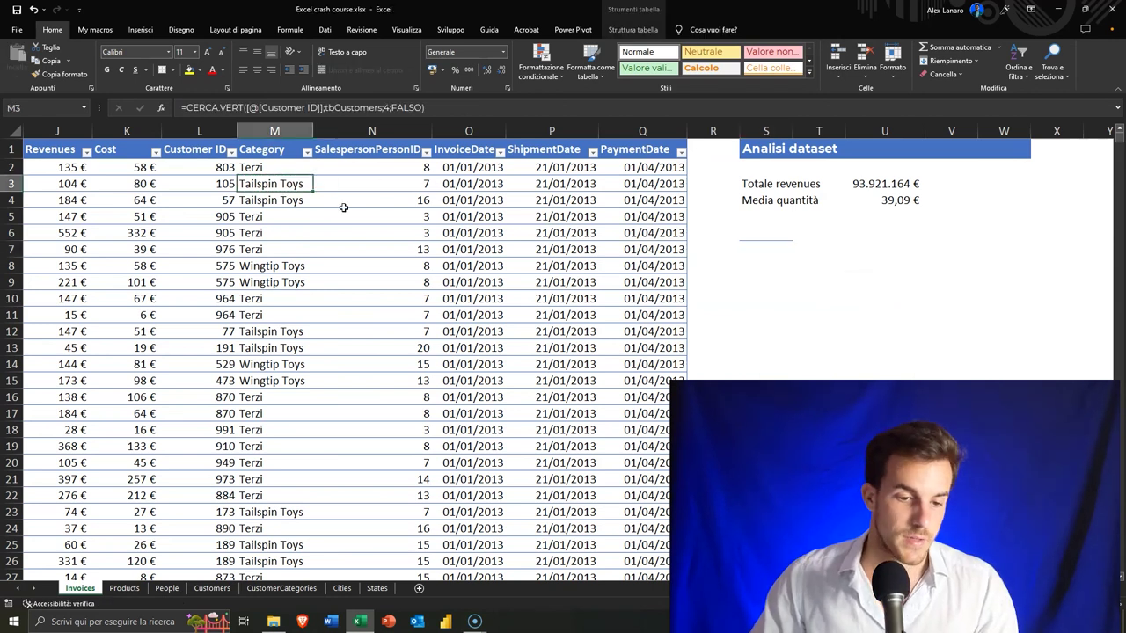
pyautogui.click(277, 267)
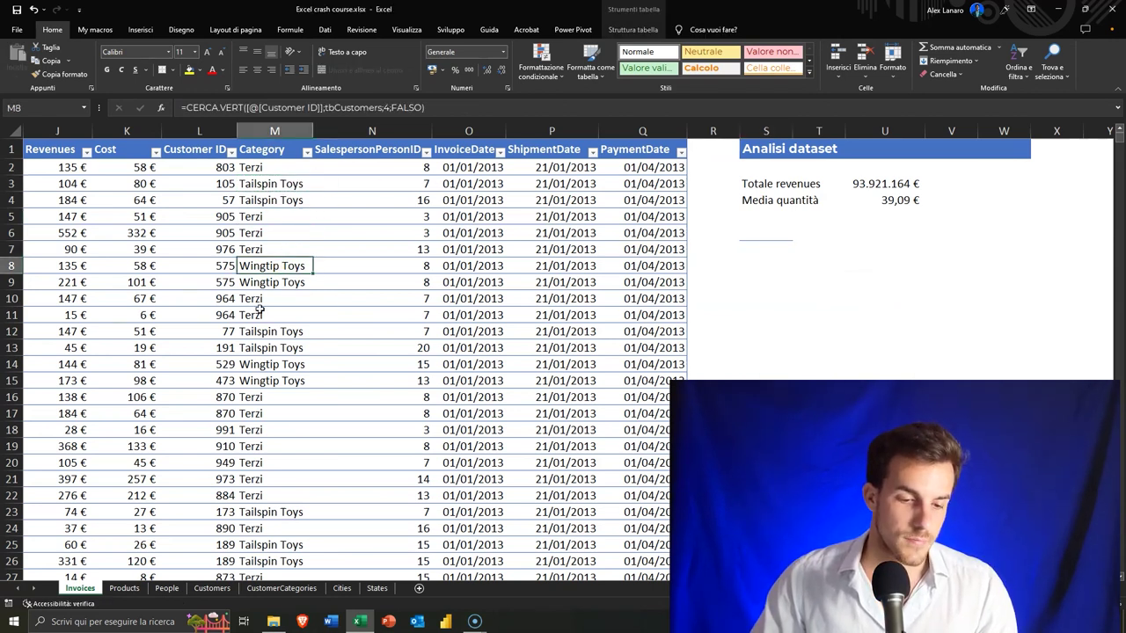
pyautogui.click(295, 315)
pyautogui.click(779, 238)
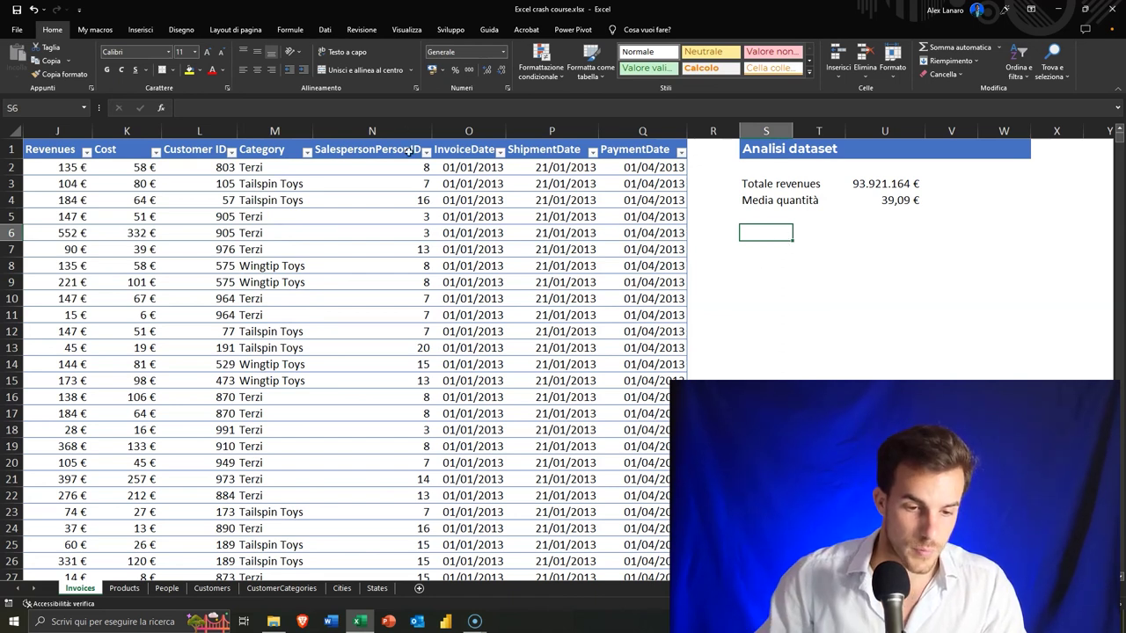
# Paste the Tailspin Toys category from M3 into S6 as a plain value
pyautogui.click(291, 184)
pyautogui.hotkey('ctrl', 'c')
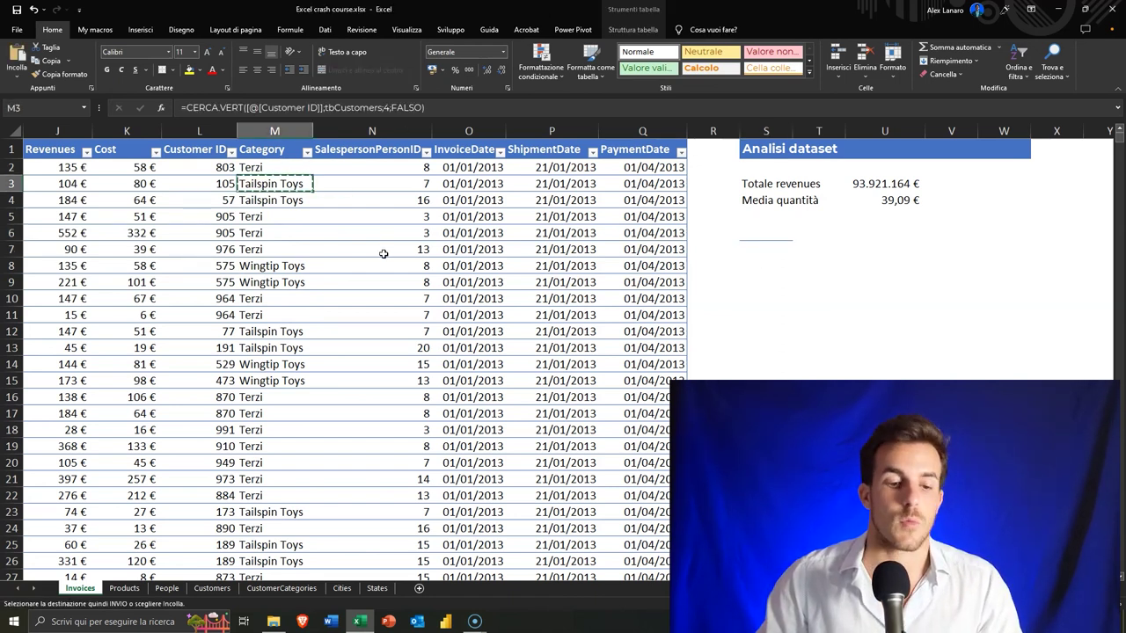
pyautogui.rightClick(768, 230)
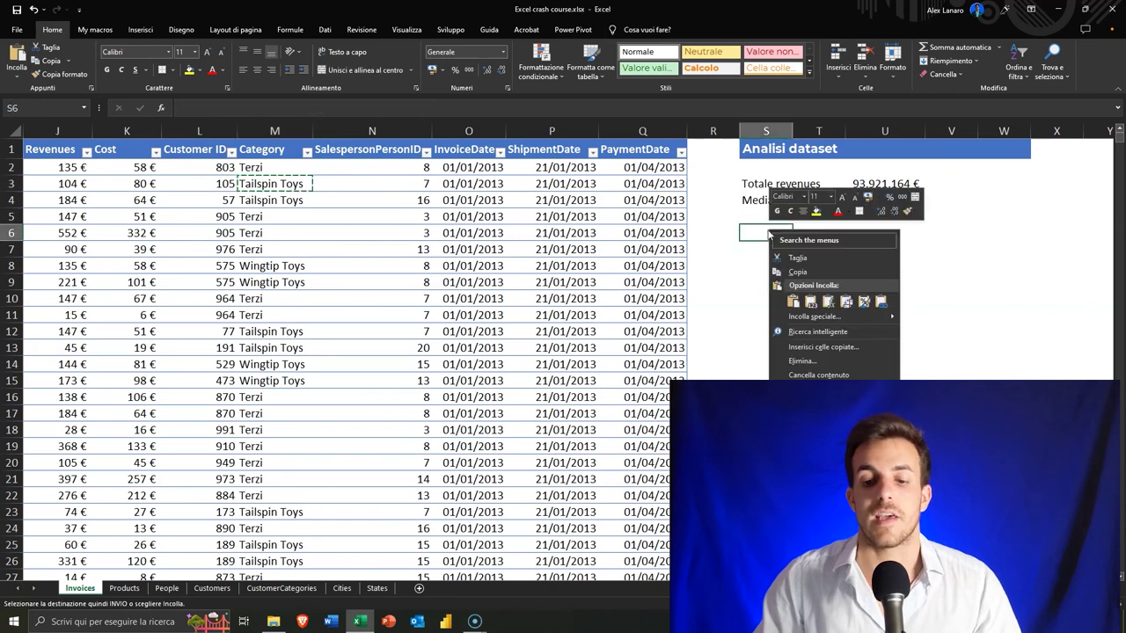
pyautogui.click(810, 302)
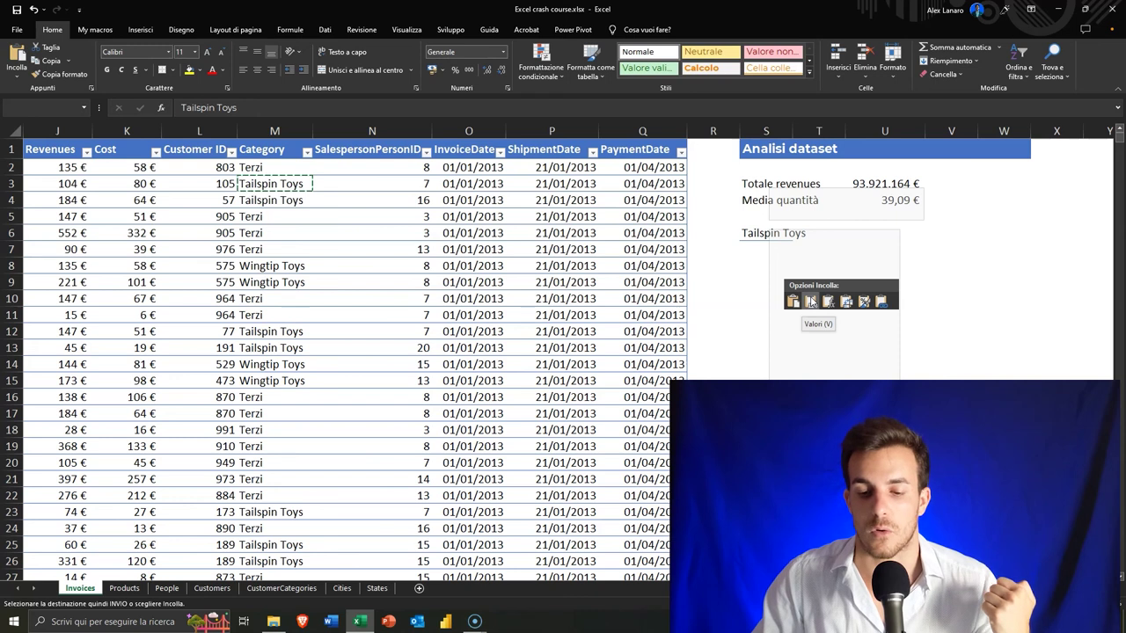
pyautogui.click(810, 302)
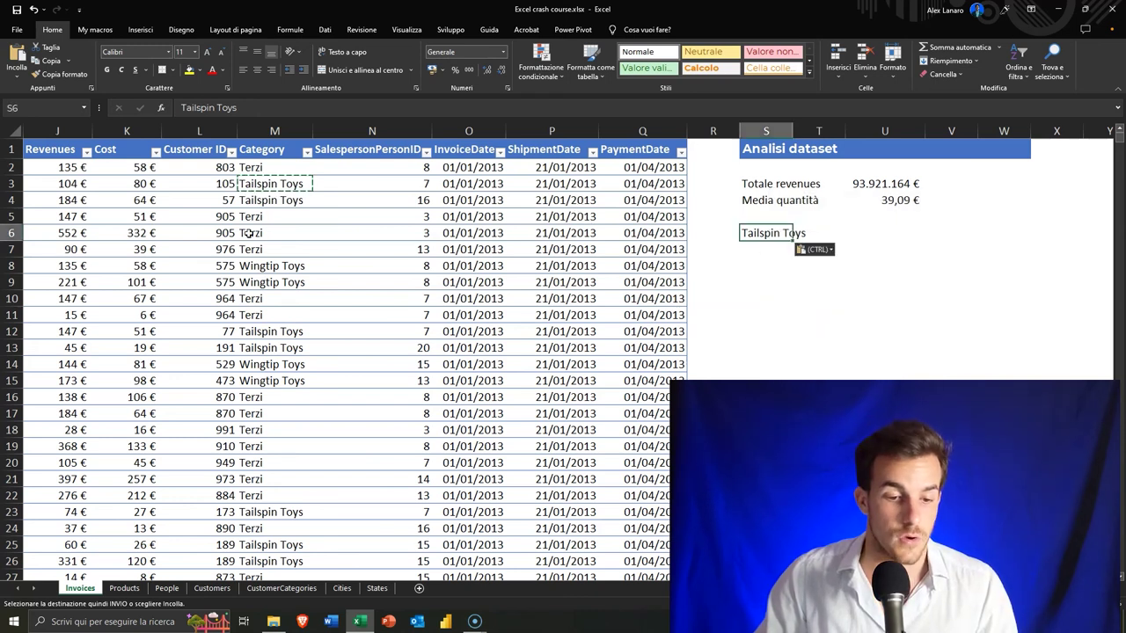
# Paste Wingtip Toys from M8 into S7 and Terzi from M7 into S8 as values
pyautogui.click(273, 266)
pyautogui.hotkey('ctrl', 'c')
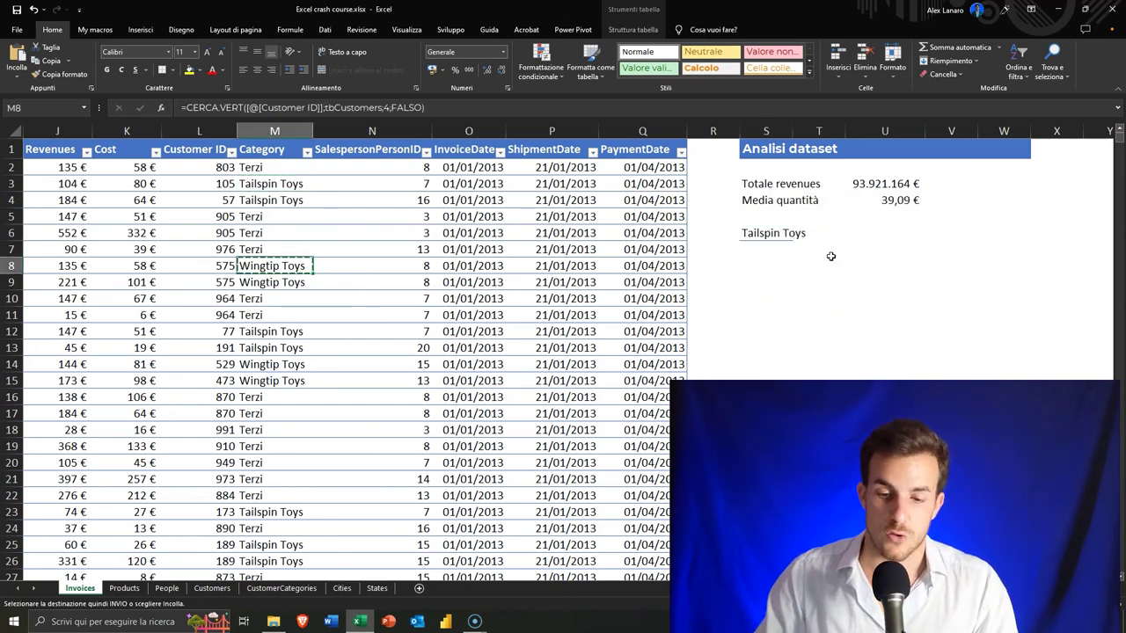
pyautogui.rightClick(778, 249)
pyautogui.click(824, 321)
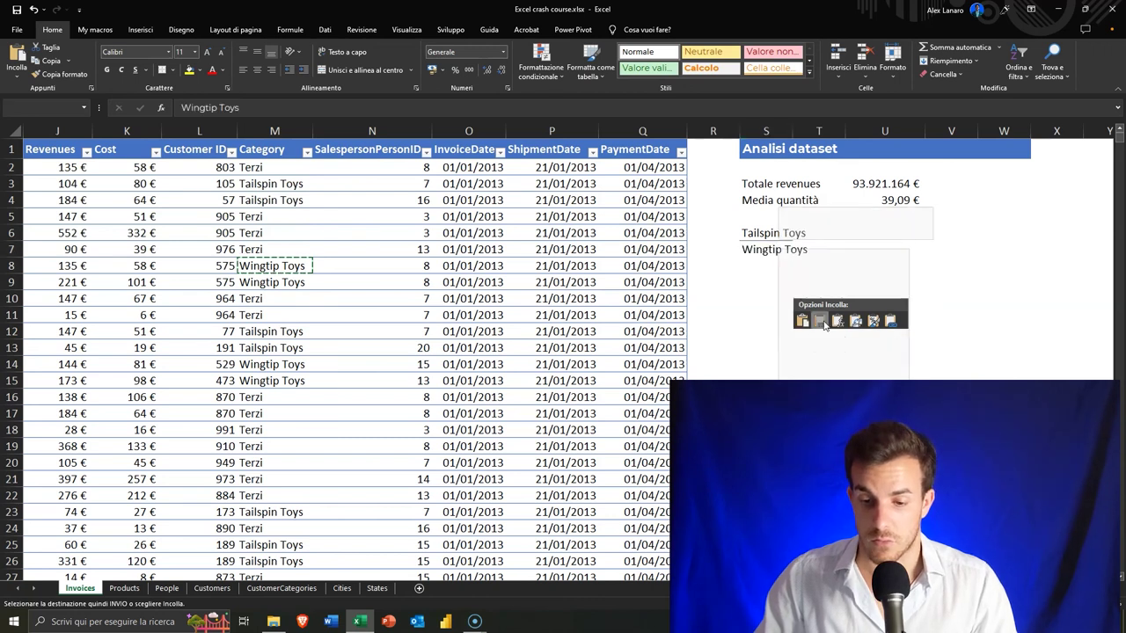
pyautogui.click(269, 247)
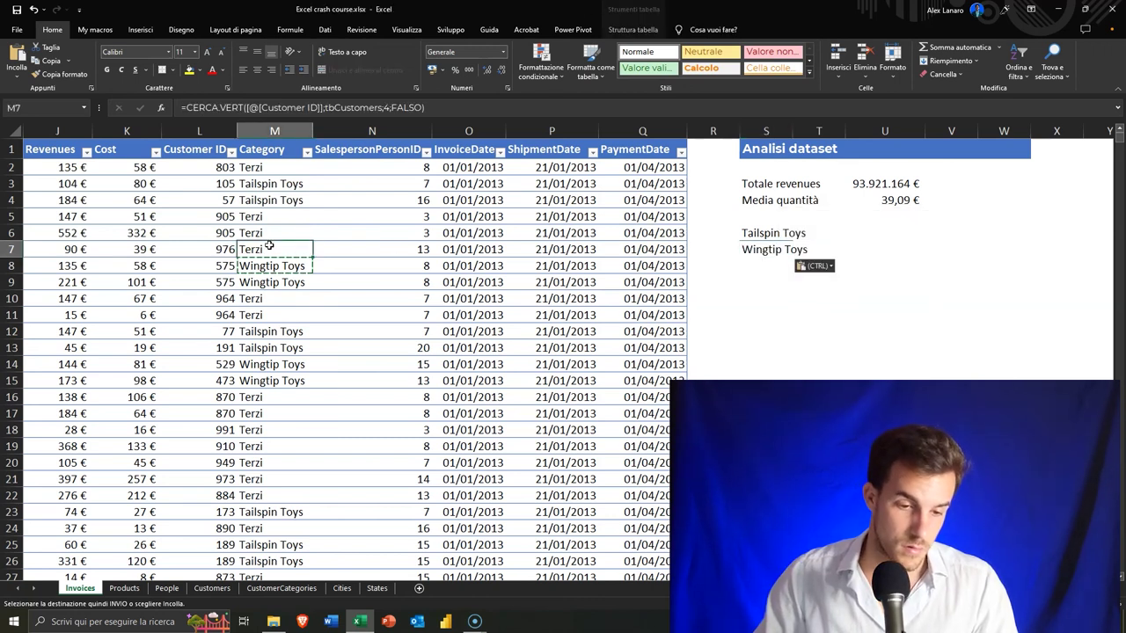
pyautogui.hotkey('ctrl', 'c')
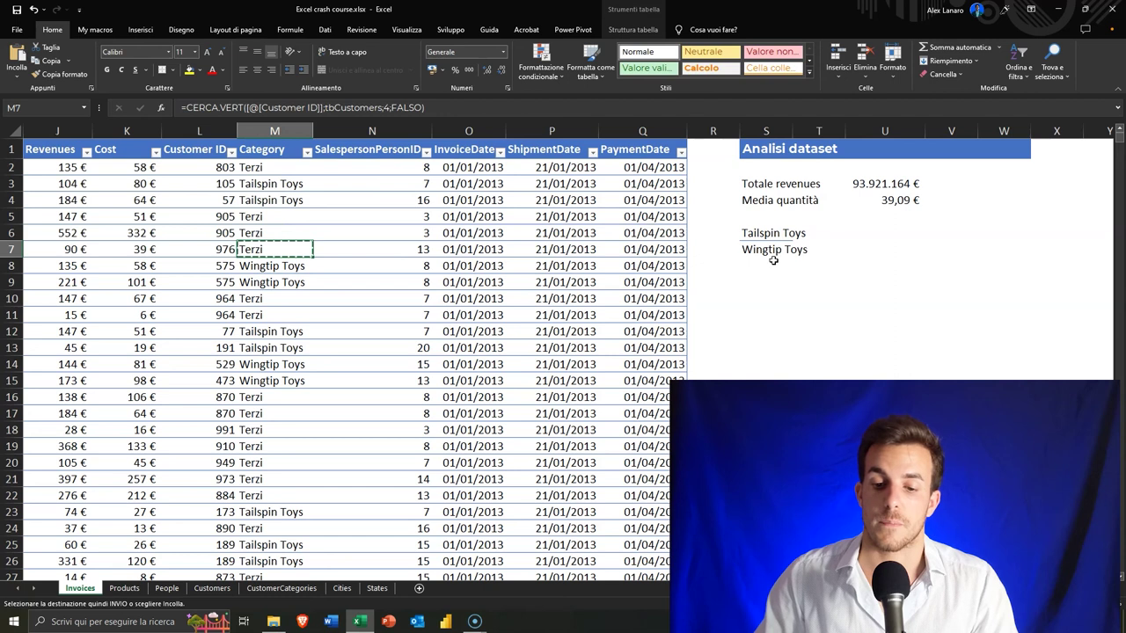
pyautogui.rightClick(775, 264)
pyautogui.click(814, 332)
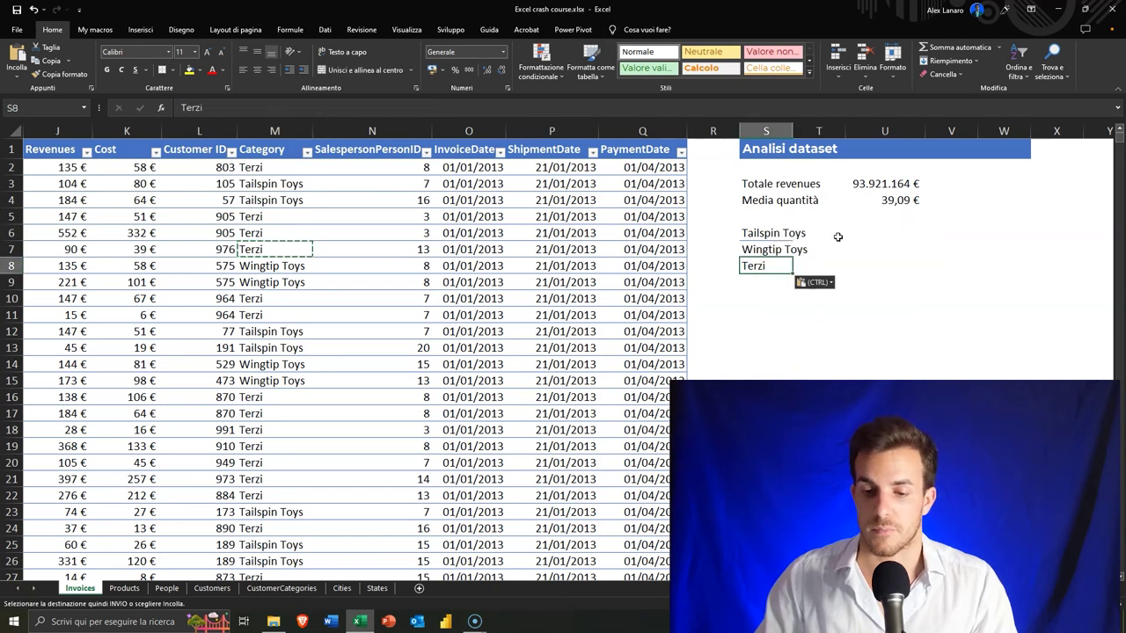
# Move the three category names in S6:S8 down one row
pyautogui.click(896, 232)
pyautogui.click(756, 233)
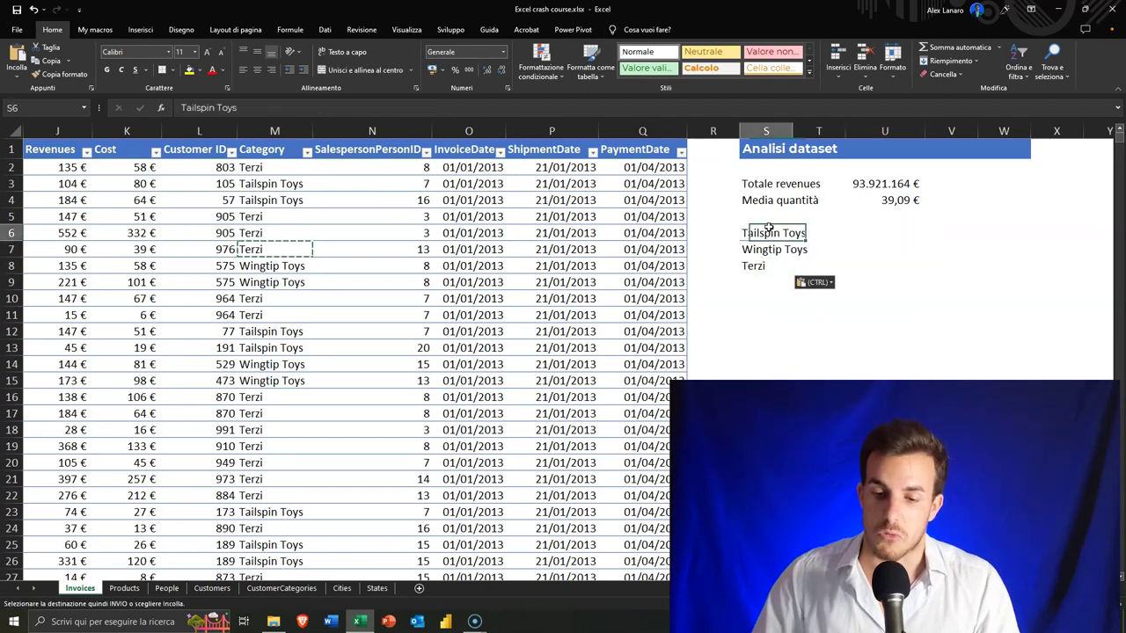
pyautogui.moveTo(774, 234); pyautogui.dragTo(778, 293)
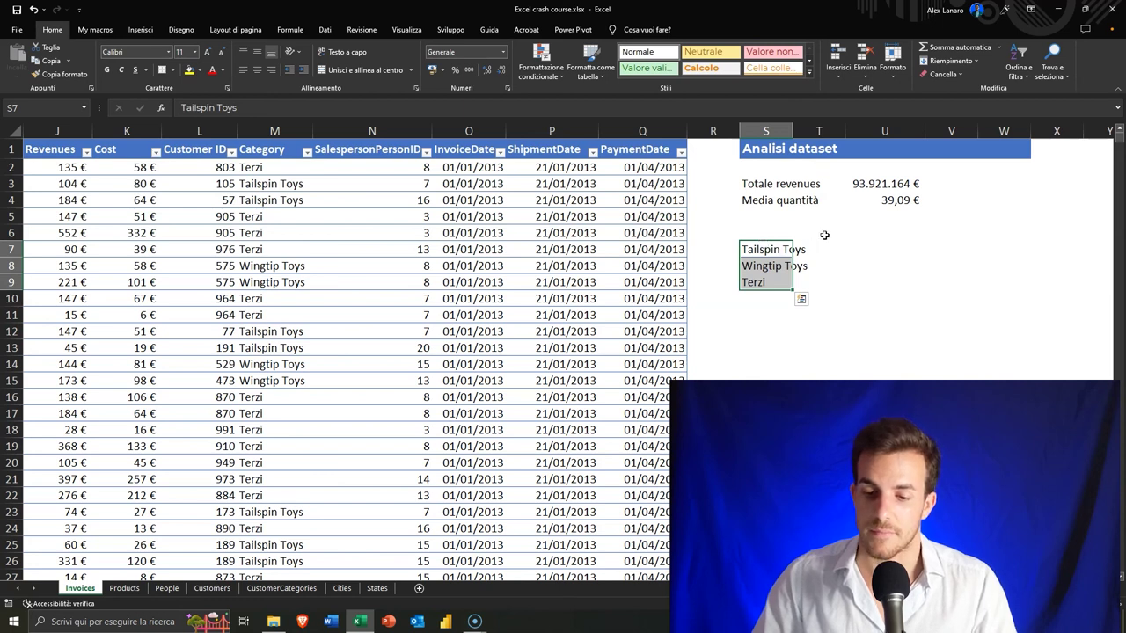
# Enter the heading 'Revenues' in U6 beside the category list
pyautogui.click(825, 235)
pyautogui.click(877, 232)
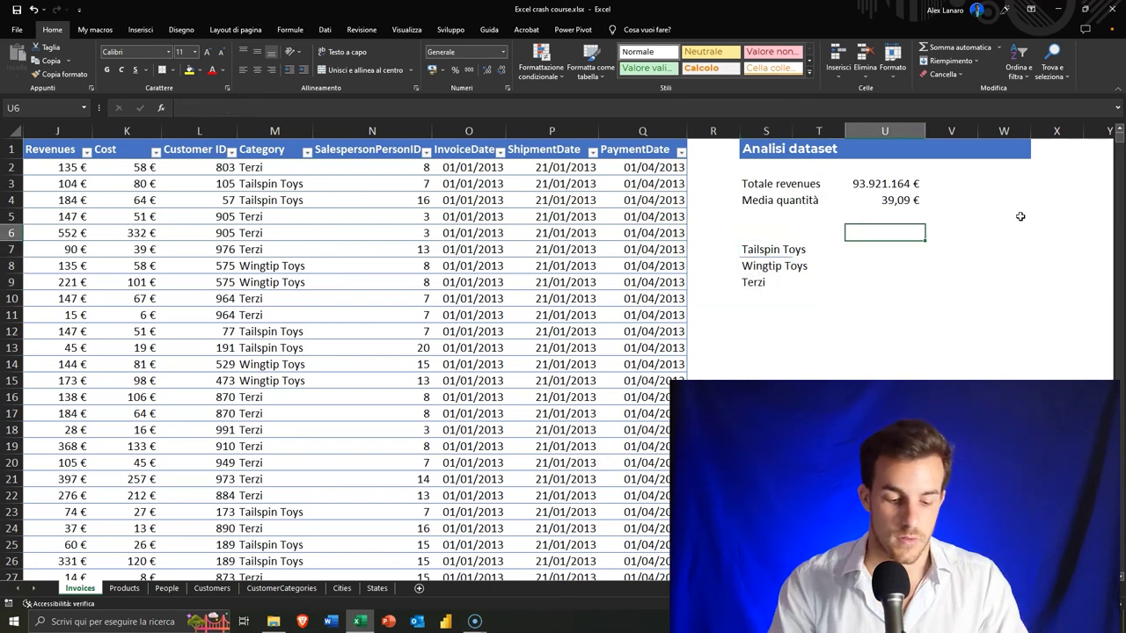
pyautogui.write('Revenues')
pyautogui.press('Return')
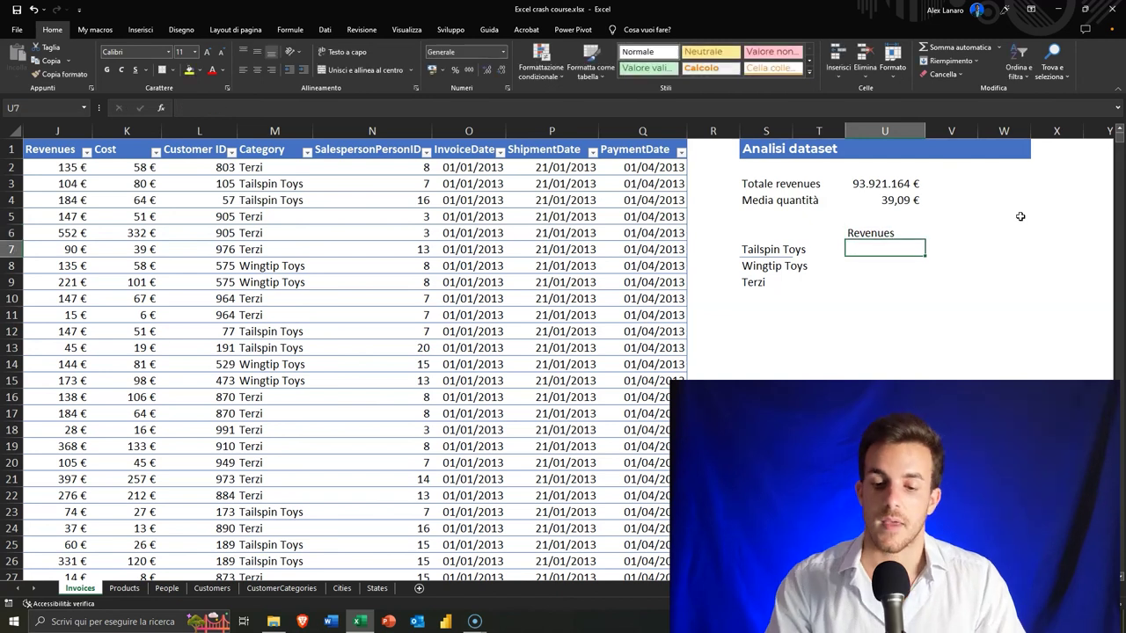
# Cancel the started formula in U7 and review the SOMMA revenue formula in U3
pyautogui.write('=')
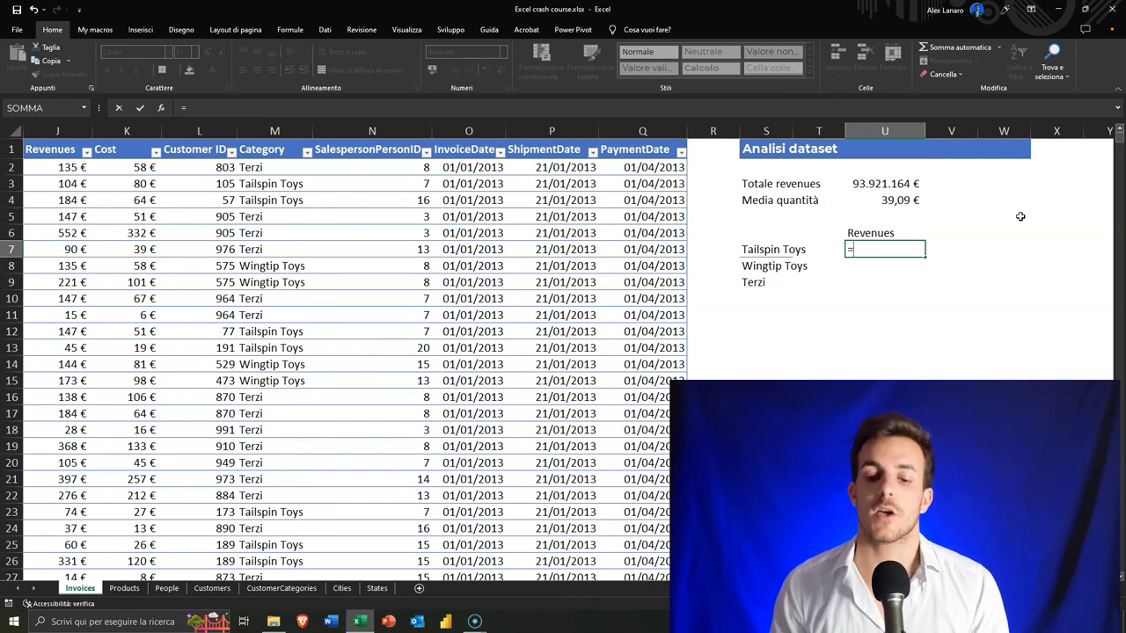
pyautogui.press('Escape')
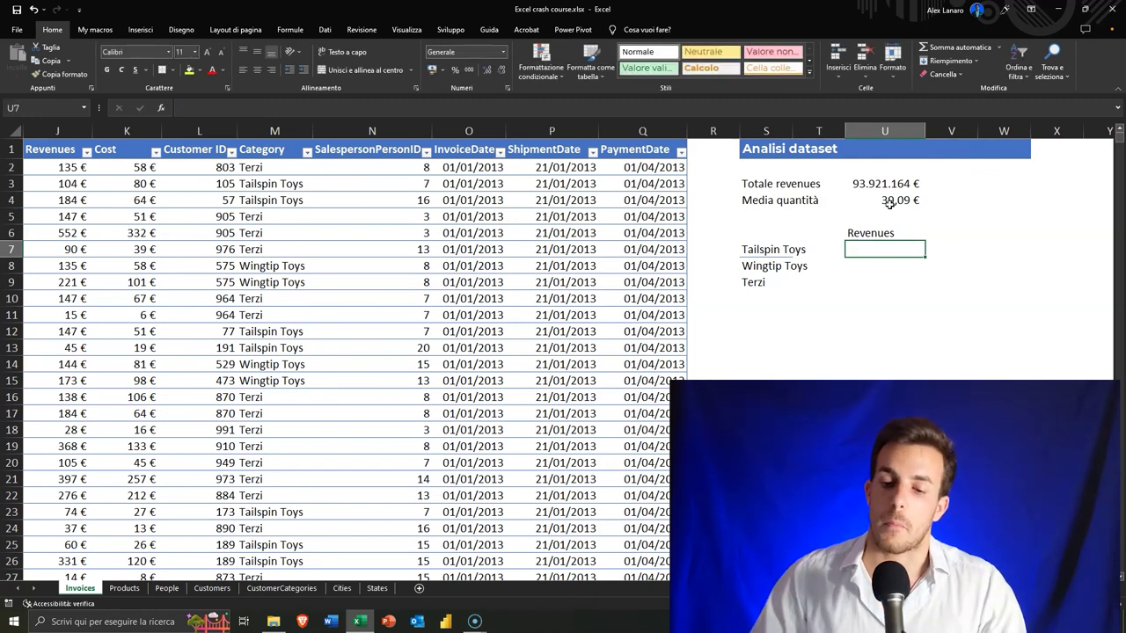
pyautogui.click(886, 184)
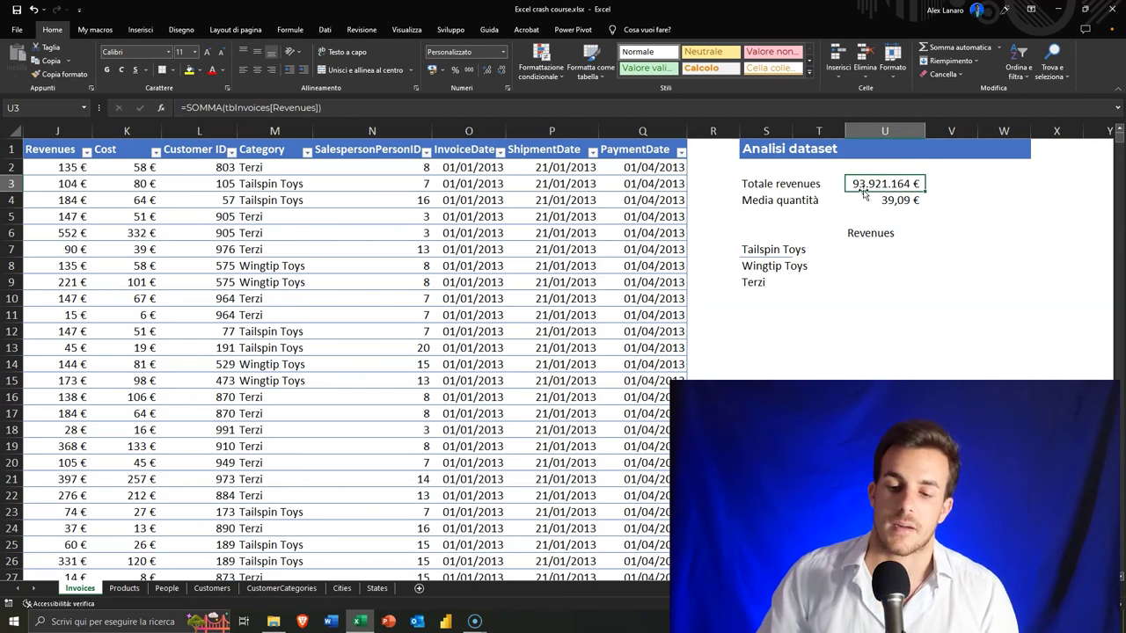
pyautogui.click(850, 246)
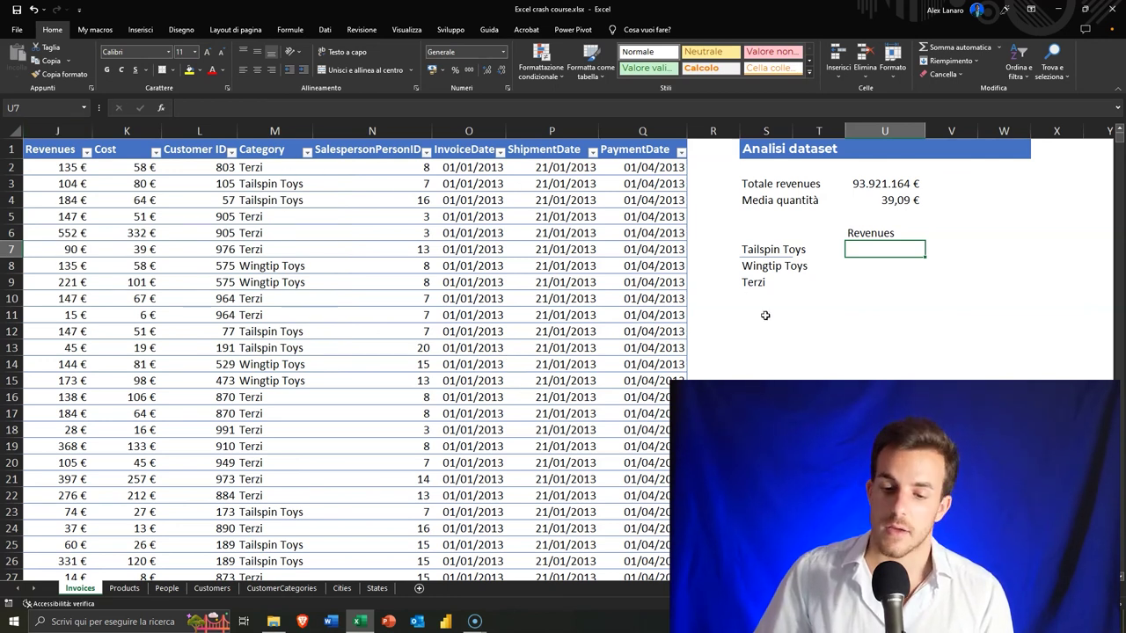
pyautogui.click(766, 251)
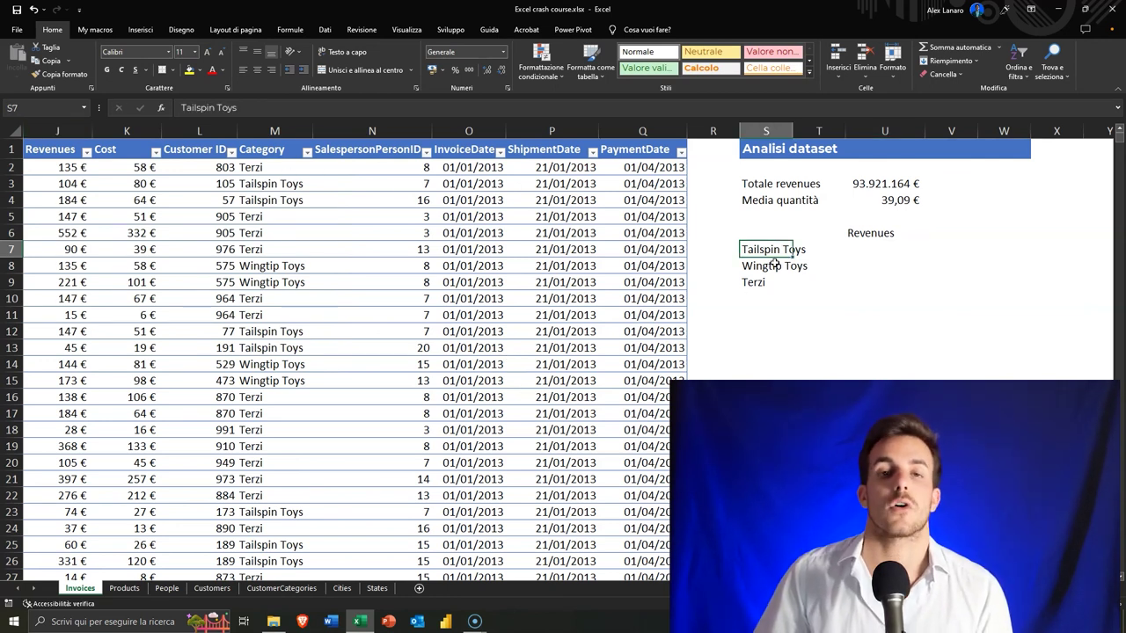
# Enter =SOMMA.PIÙ.SE(tbInvoices[Revenues];tbInvoices[Category];S7) in U7, giving 29945954,15
pyautogui.click(855, 250)
pyautogui.write('=')
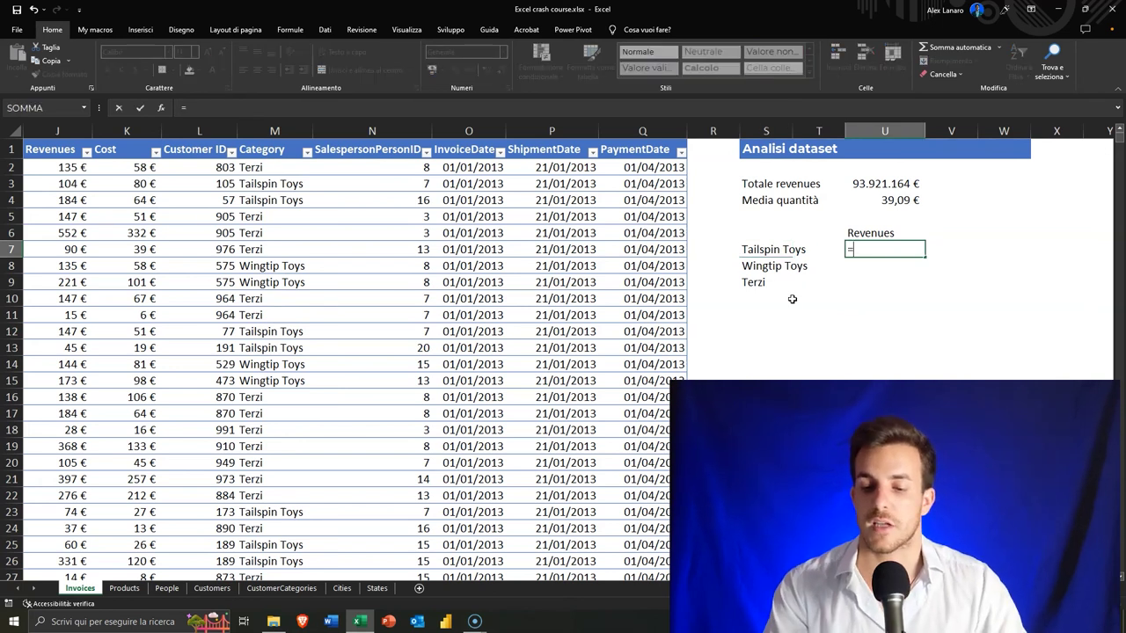
pyautogui.write('som')
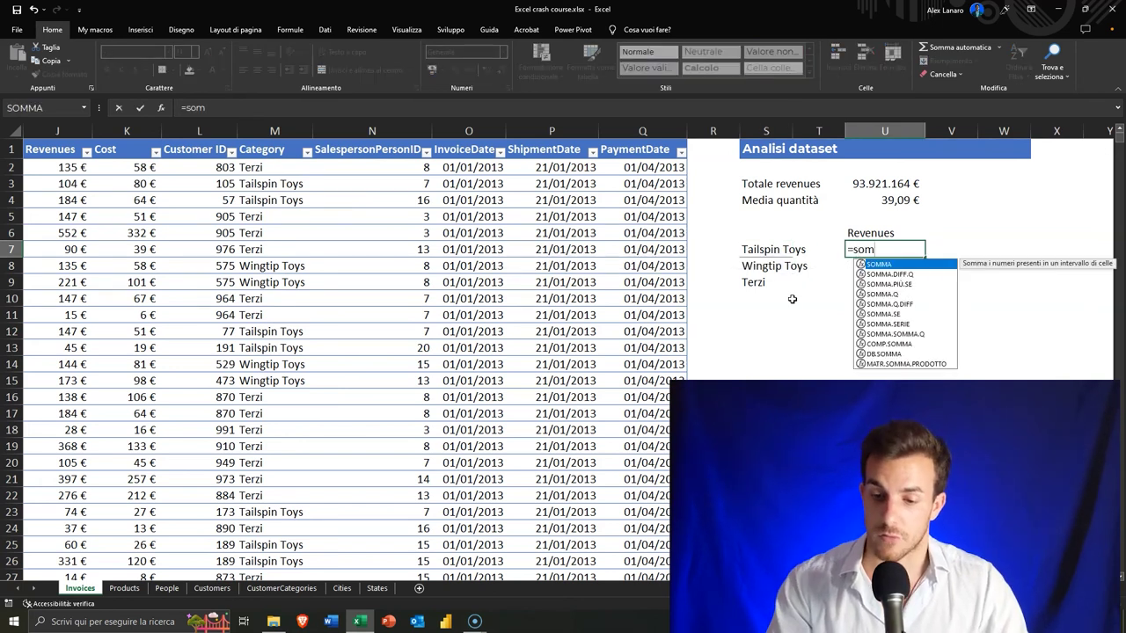
pyautogui.press('Tab')
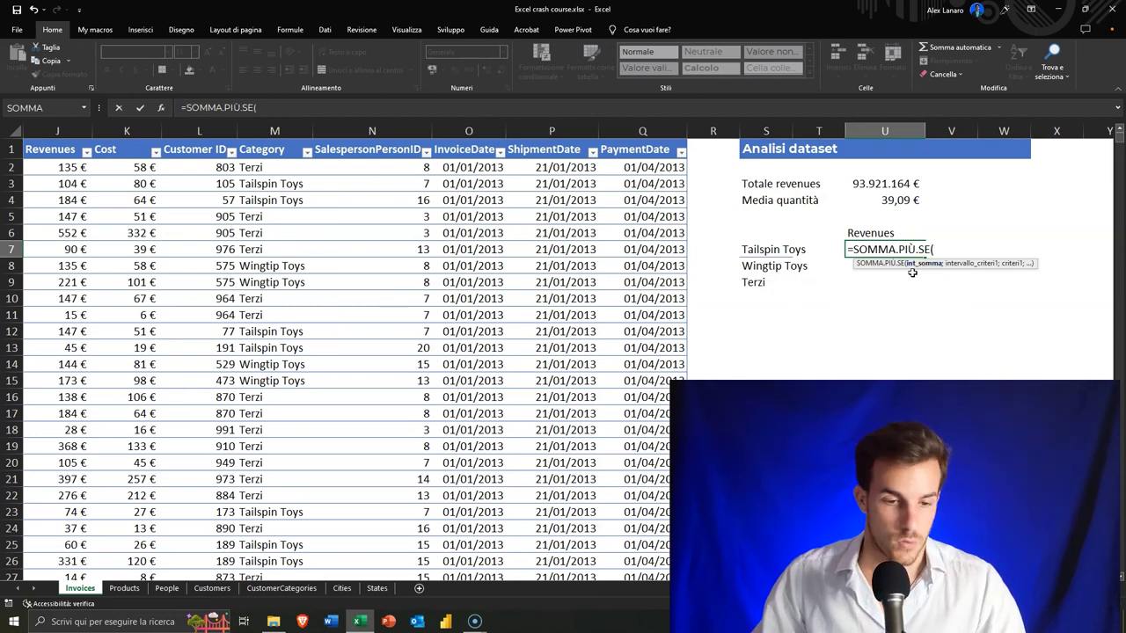
pyautogui.click(53, 143)
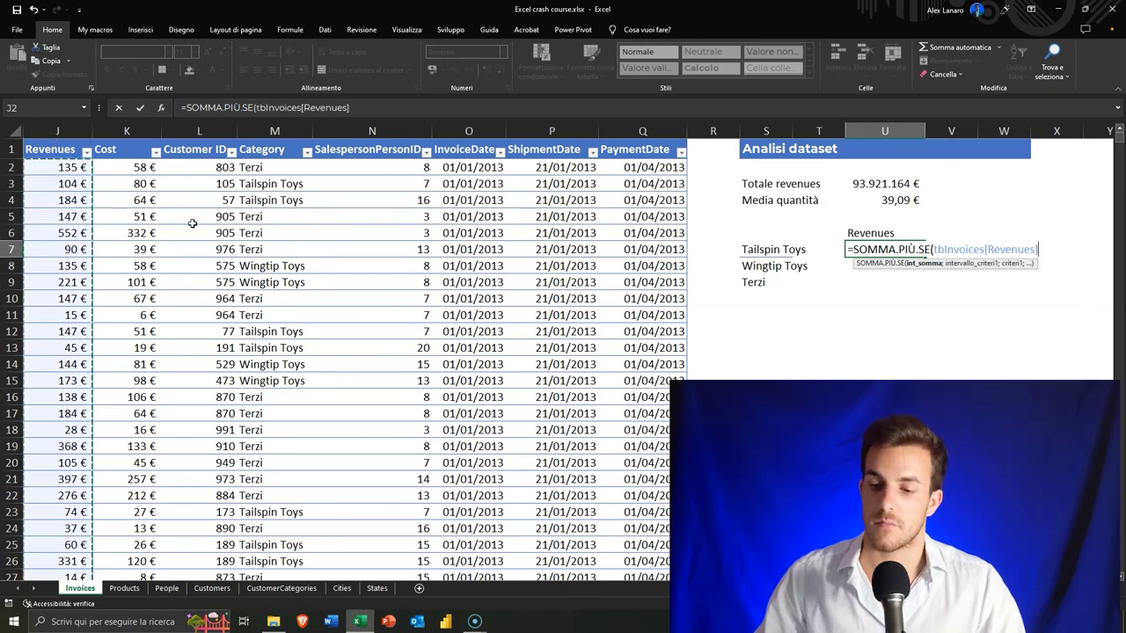
pyautogui.write(';')
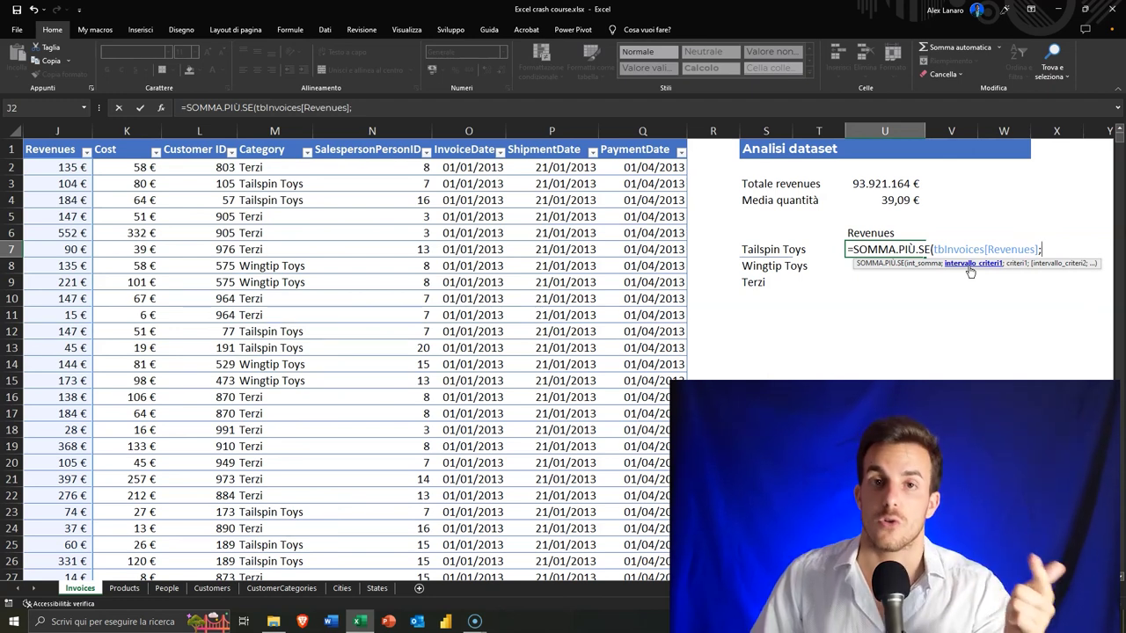
pyautogui.click(276, 136)
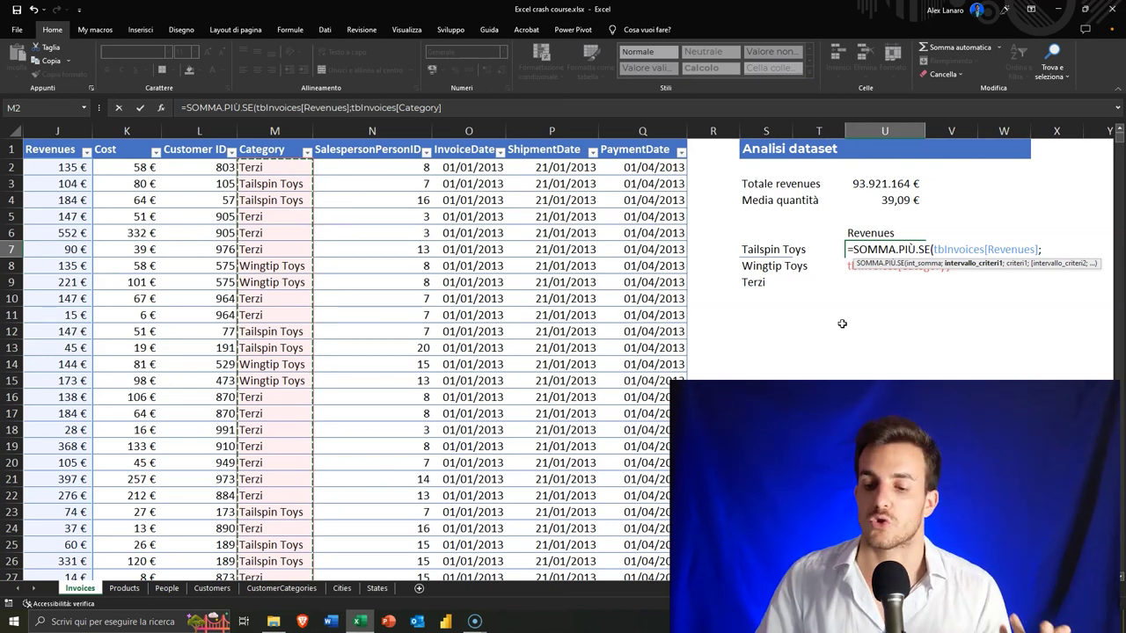
pyautogui.write(';')
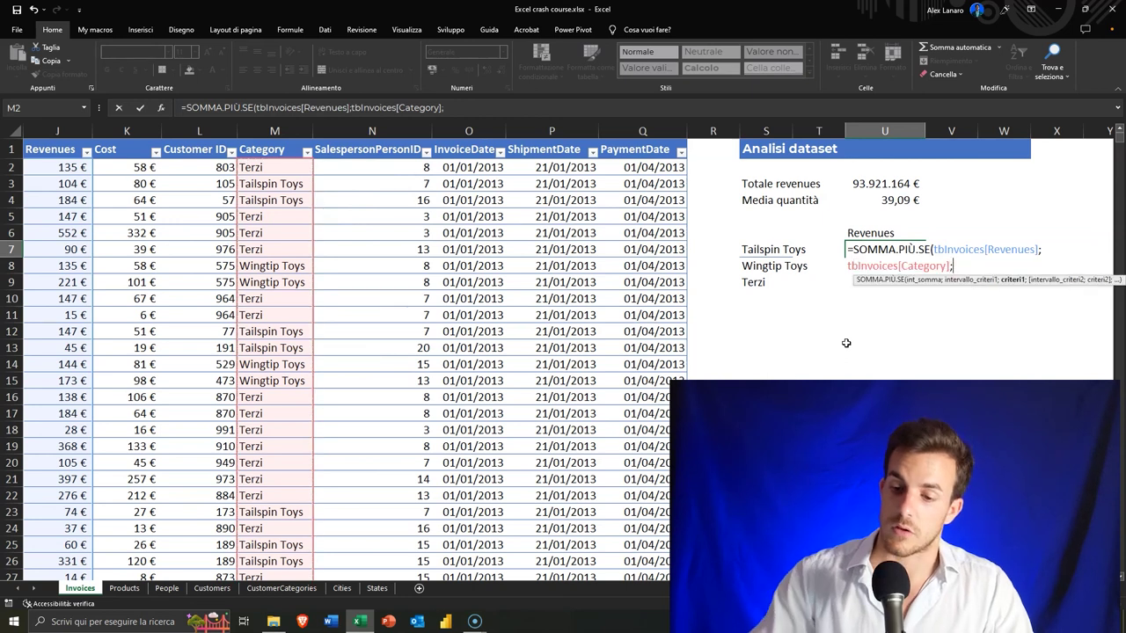
pyautogui.click(782, 251)
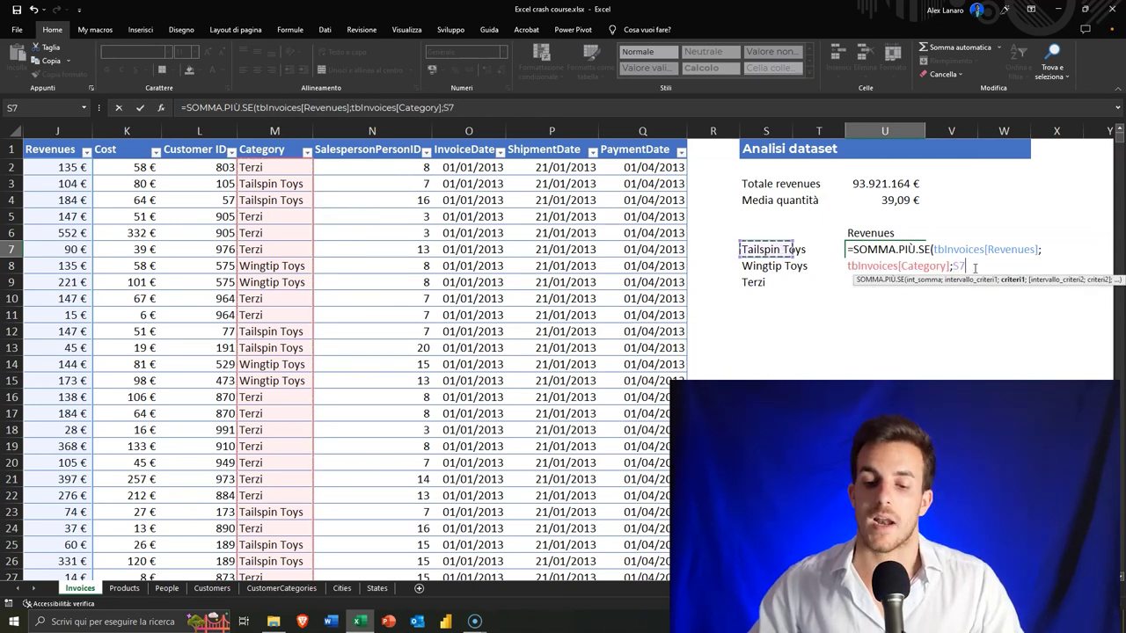
pyautogui.write(')')
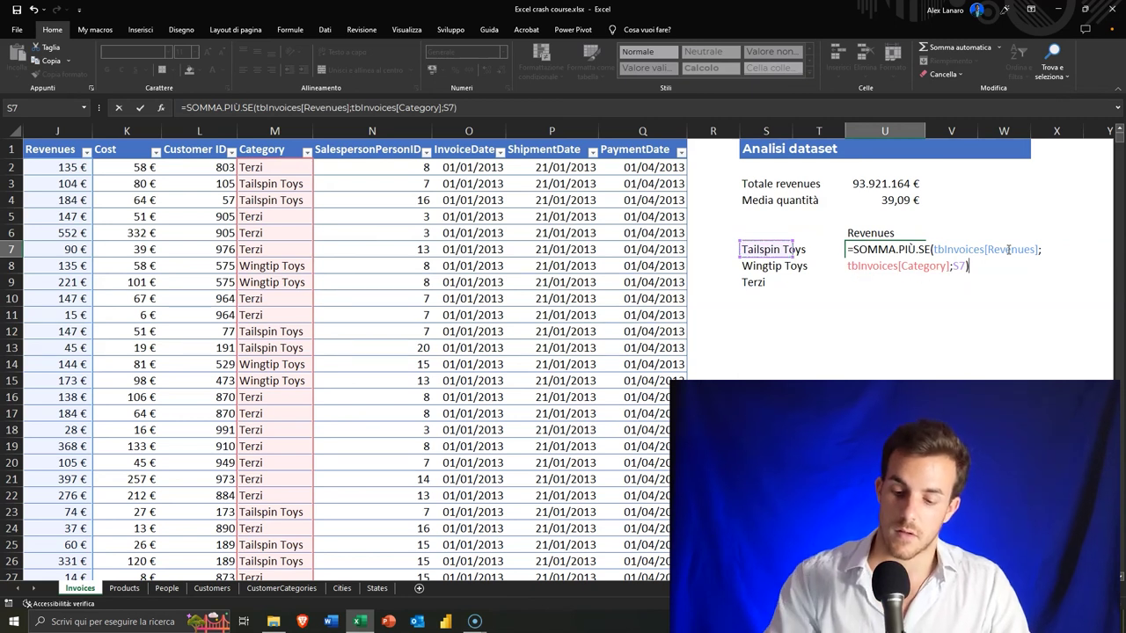
pyautogui.press('Return')
pyautogui.press('Up')
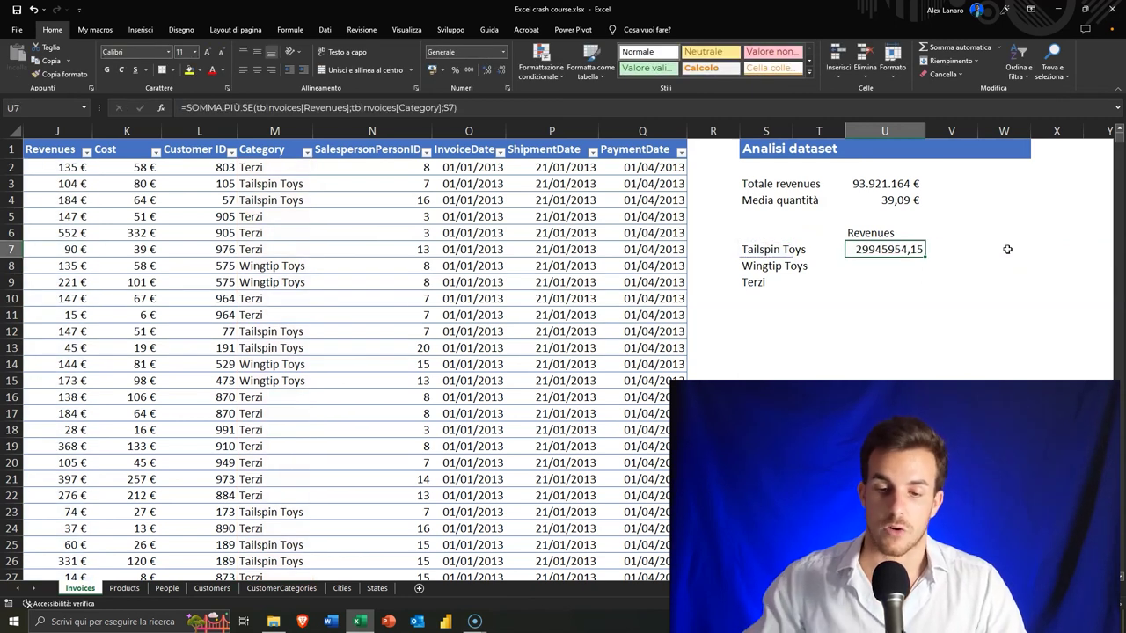
# Format U7 as Accounting euros with no decimals and autofit column U
pyautogui.click(433, 70)
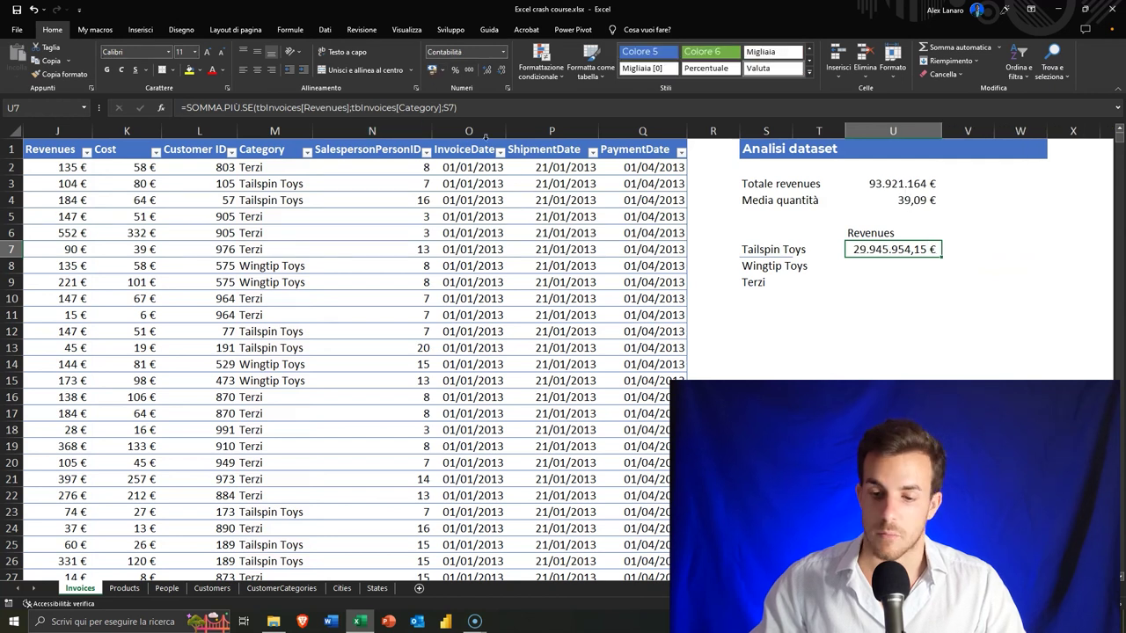
pyautogui.click(501, 70)
pyautogui.click(500, 70)
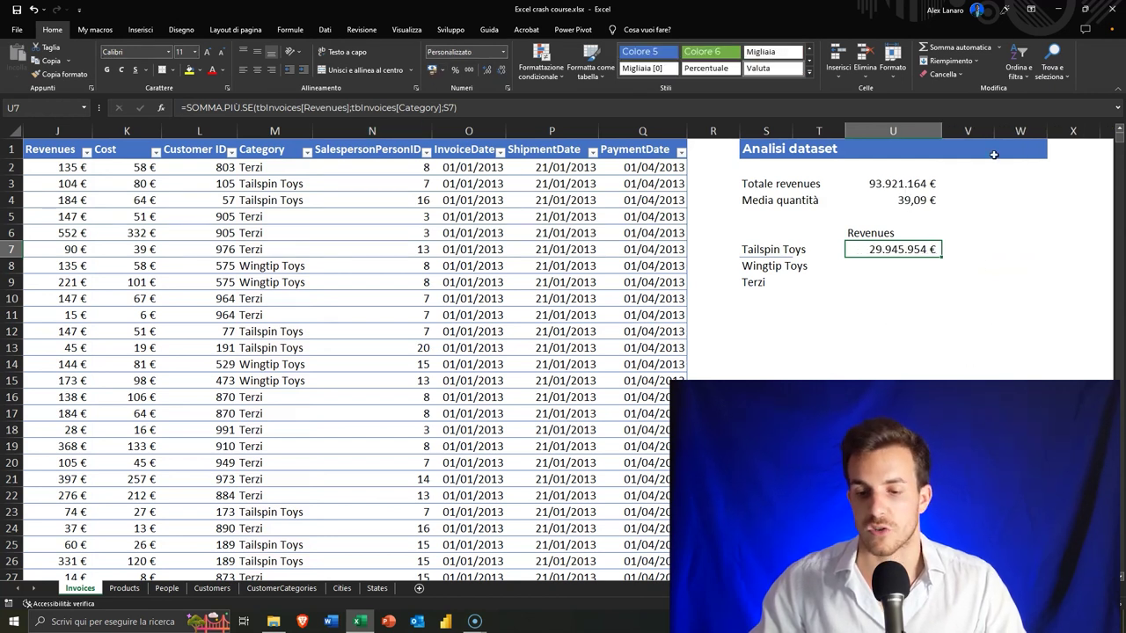
pyautogui.doubleClick(946, 130)
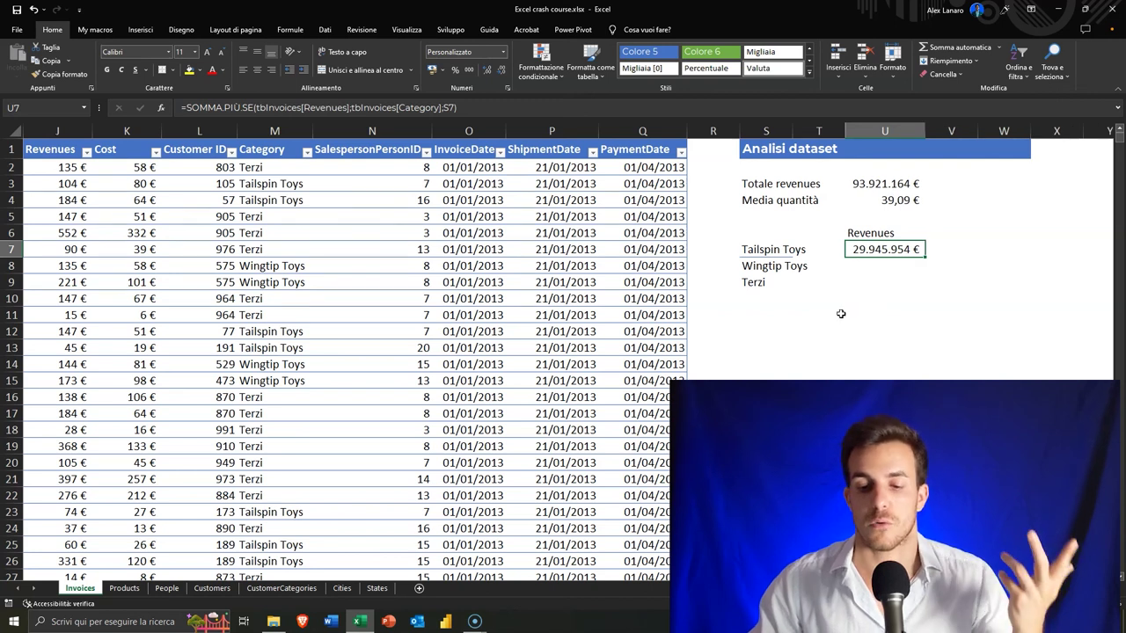
# Check U7's S7 criterion, then fill the formula down to U9 for Wingtip Toys and Terzi
pyautogui.click(890, 278)
pyautogui.click(889, 253)
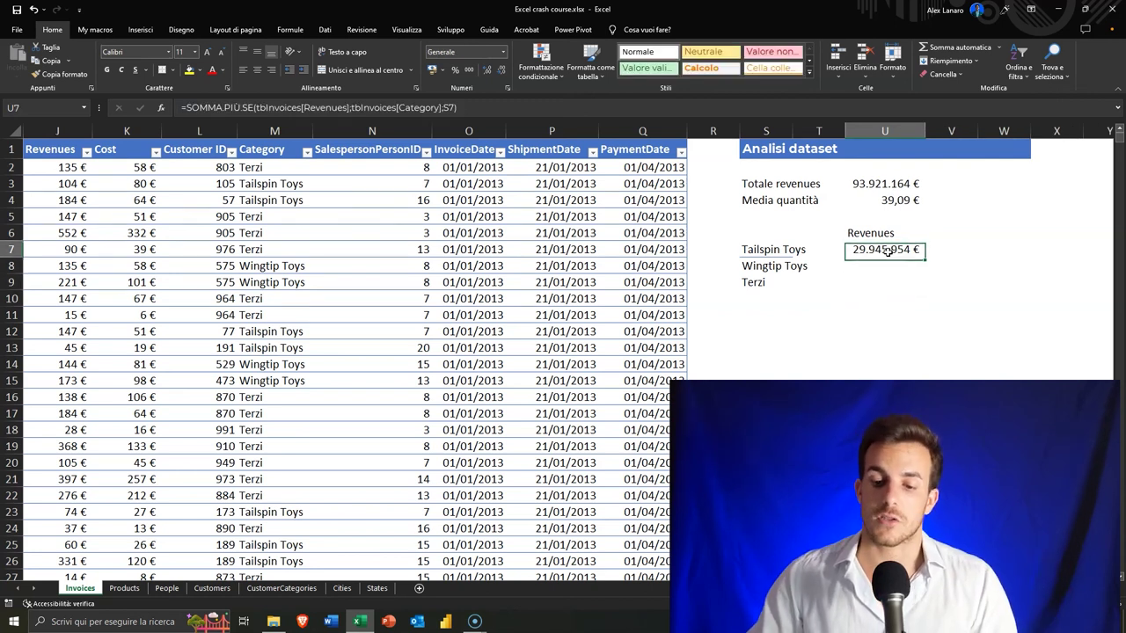
pyautogui.doubleClick(891, 254)
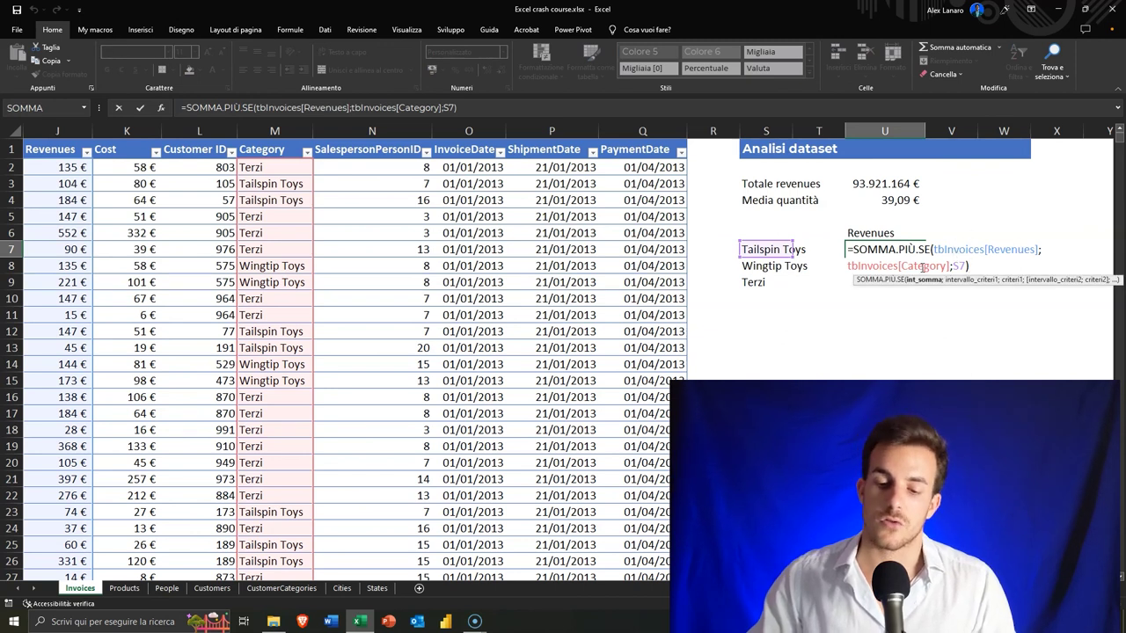
pyautogui.click(957, 265)
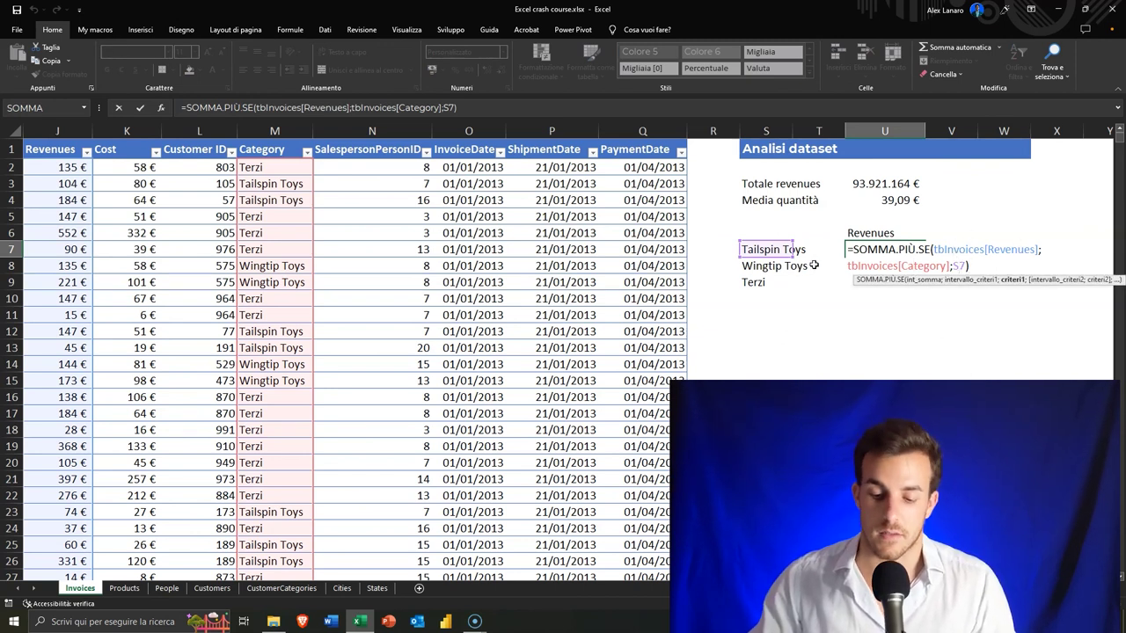
pyautogui.hotkey('ctrl', 'Return')
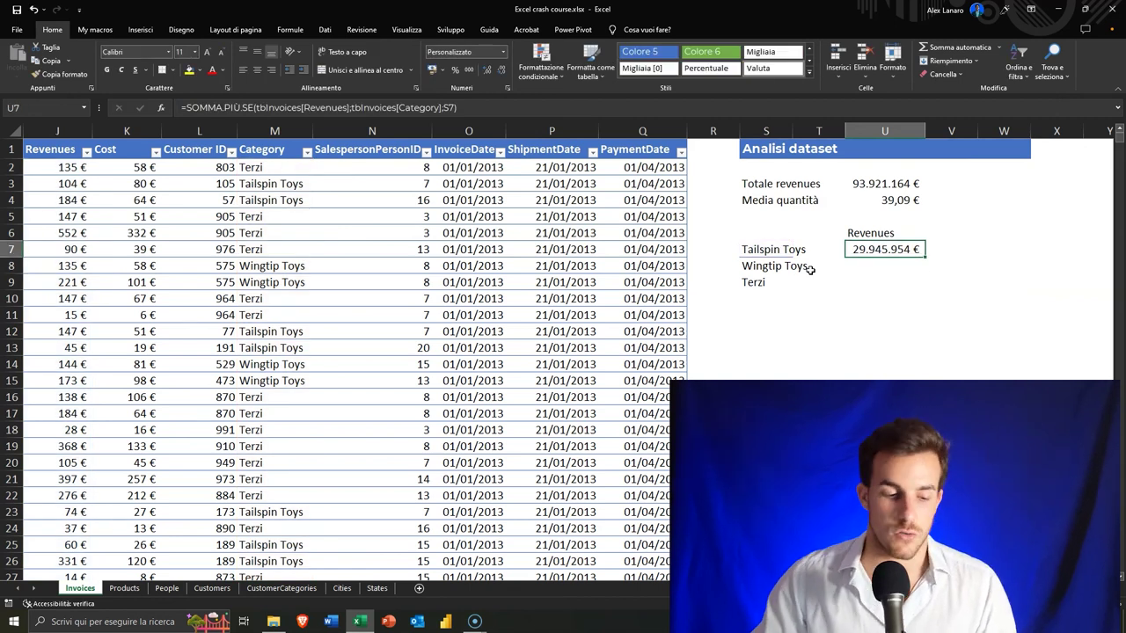
pyautogui.moveTo(926, 258); pyautogui.dragTo(918, 286)
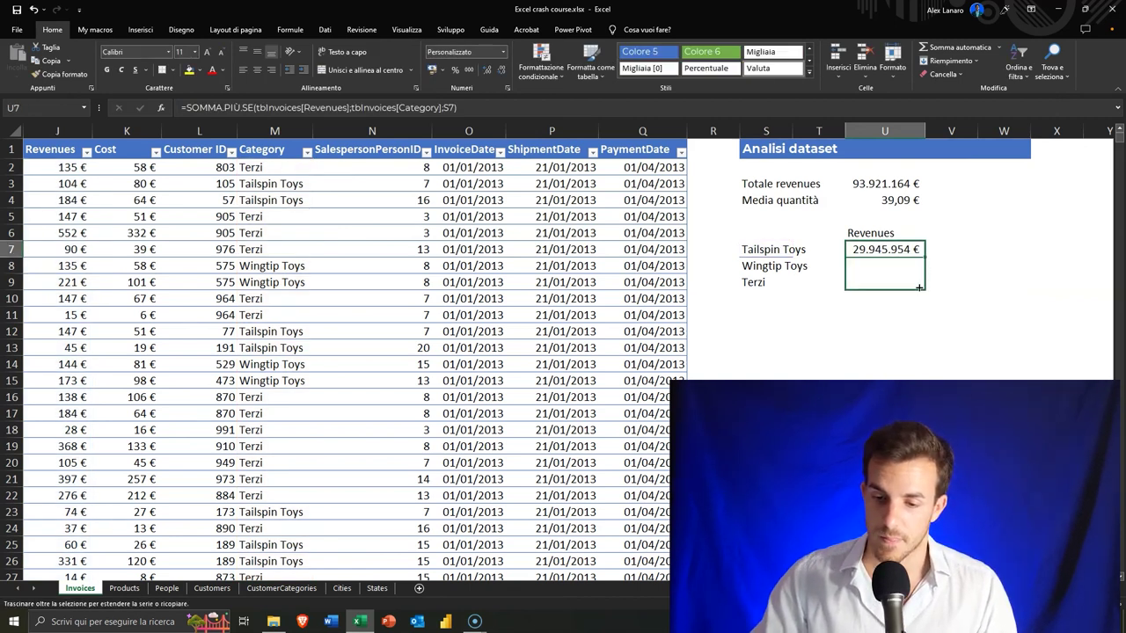
# Verify the three category revenues and compare them with the total revenues in U3
pyautogui.click(899, 252)
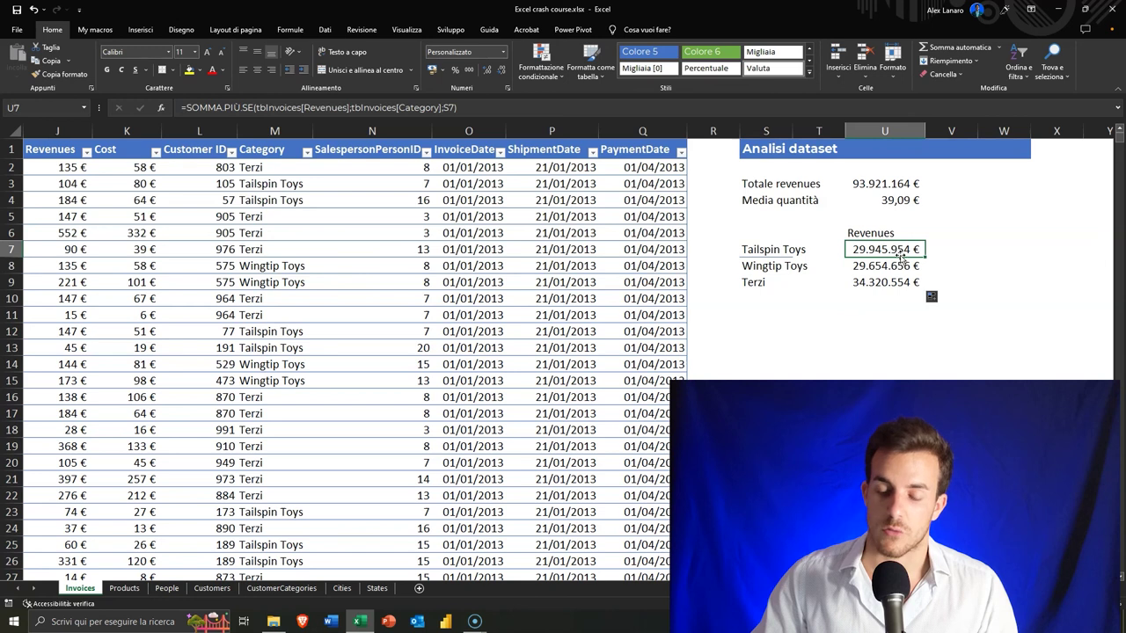
pyautogui.click(890, 293)
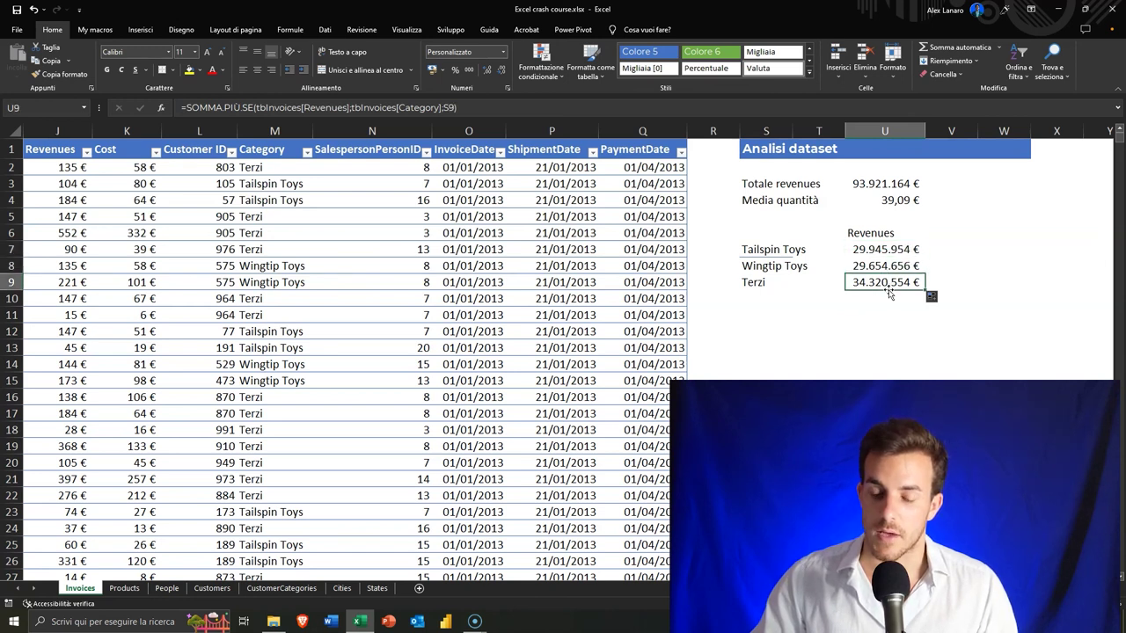
pyautogui.moveTo(890, 250); pyautogui.dragTo(893, 293)
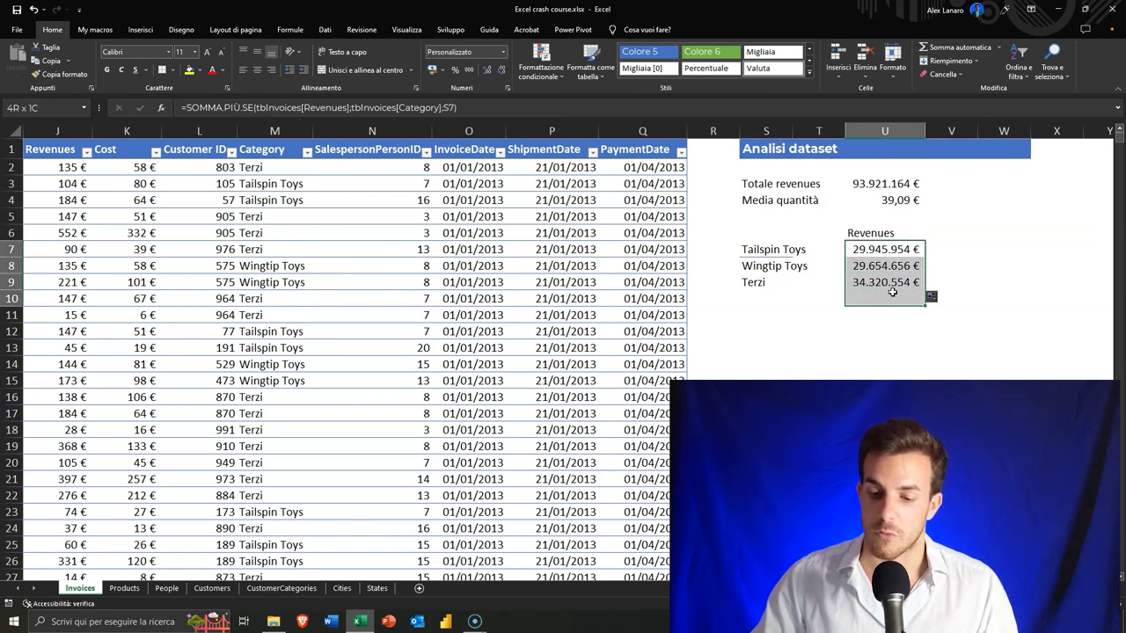
pyautogui.click(888, 181)
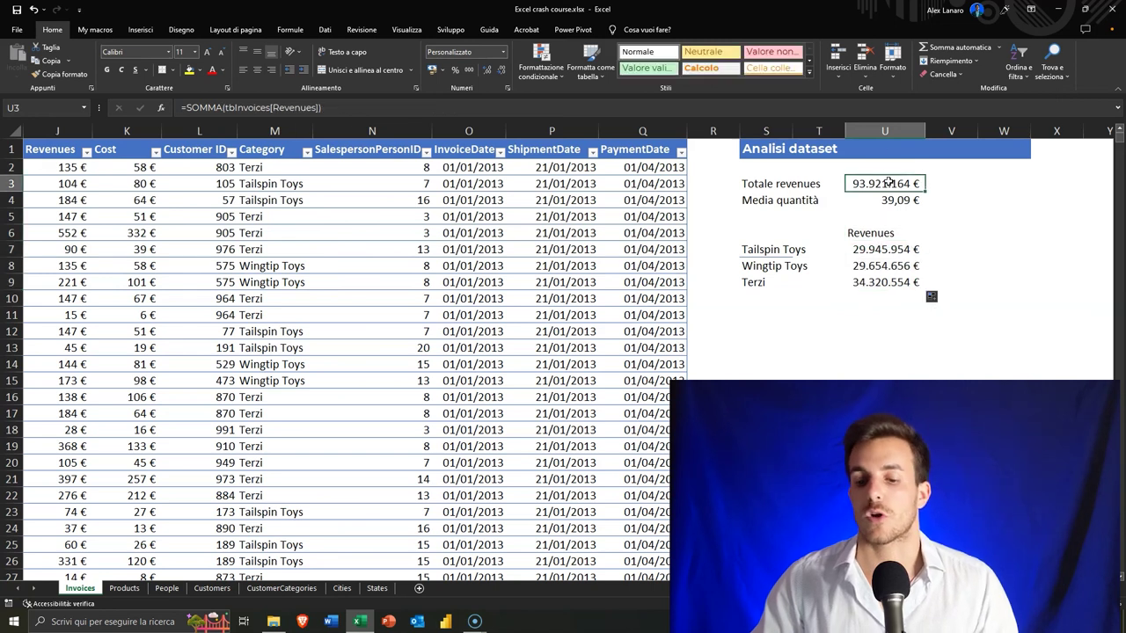
pyautogui.click(885, 307)
# Label S10 'Totale' and AutoSum U7:U9 in U10, giving 93.921.164 €
pyautogui.click(764, 303)
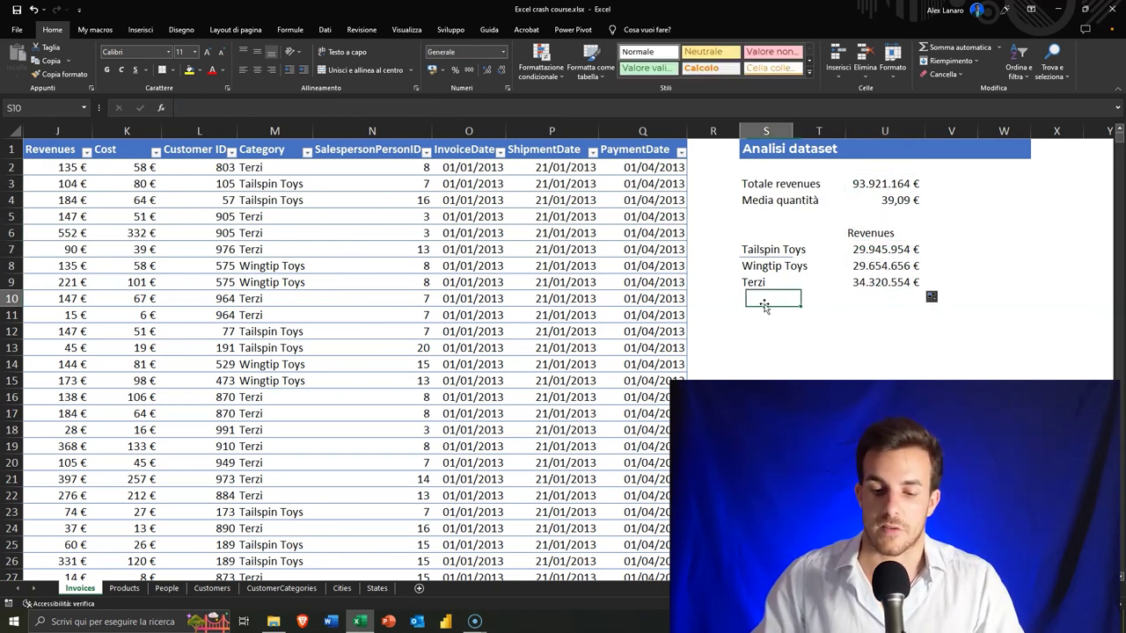
pyautogui.write('Teotale')
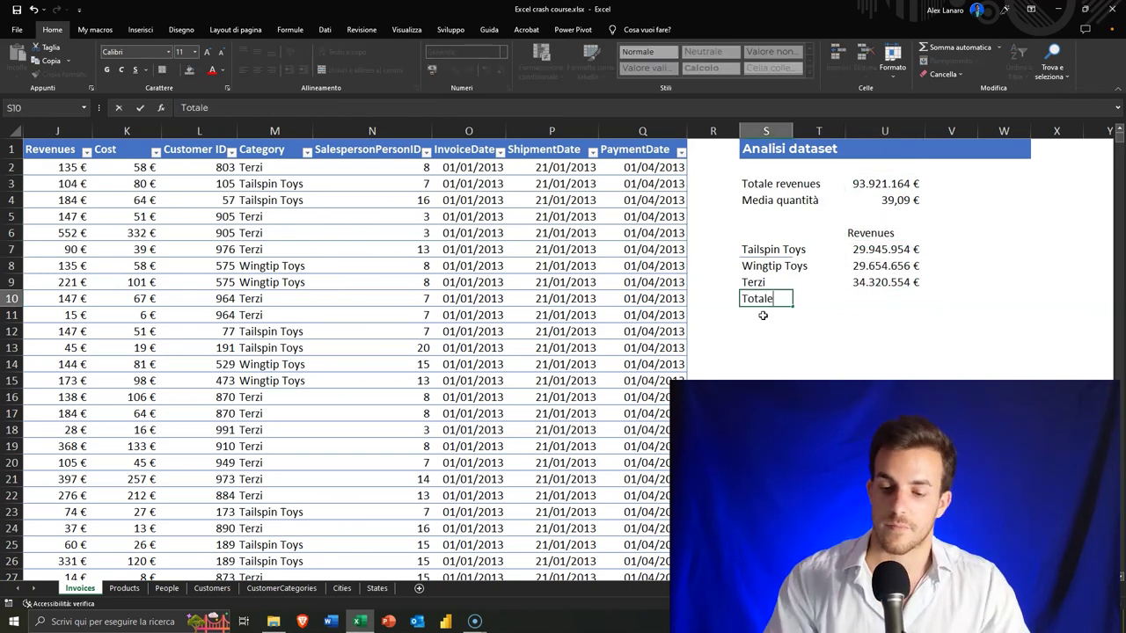
pyautogui.press('Tab')
pyautogui.press('Tab')
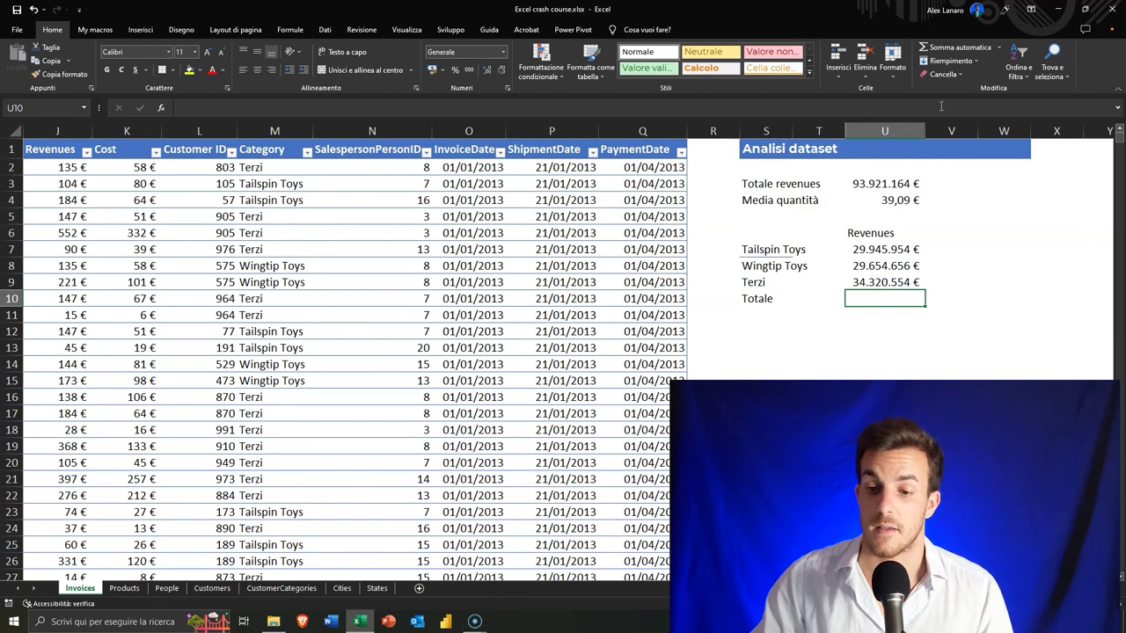
pyautogui.click(956, 48)
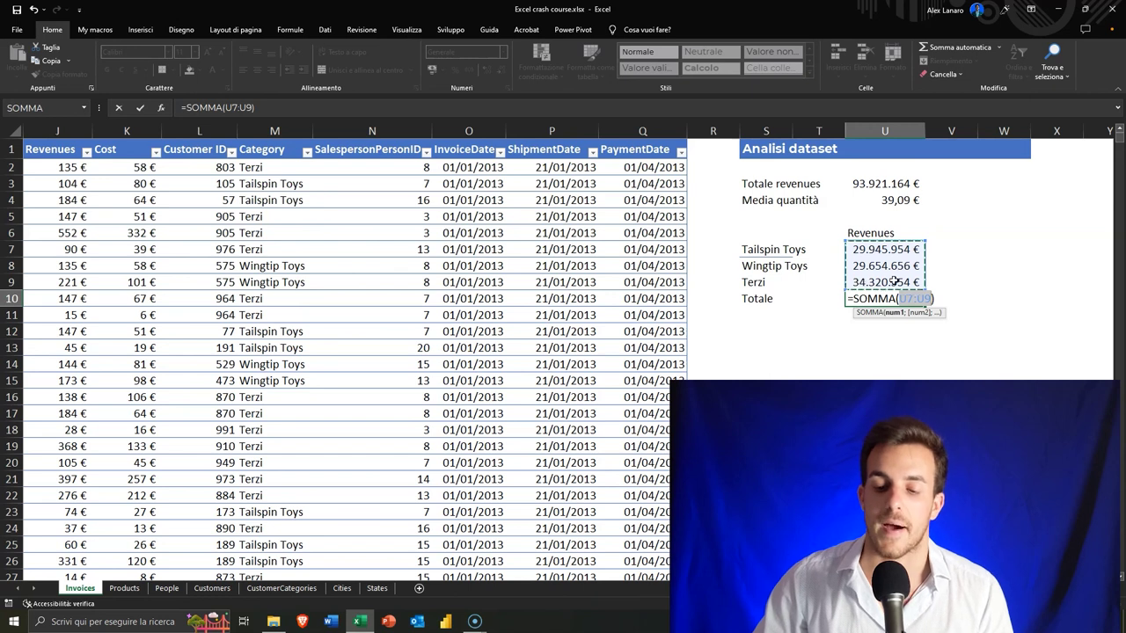
pyautogui.press('Return')
pyautogui.press('Up')
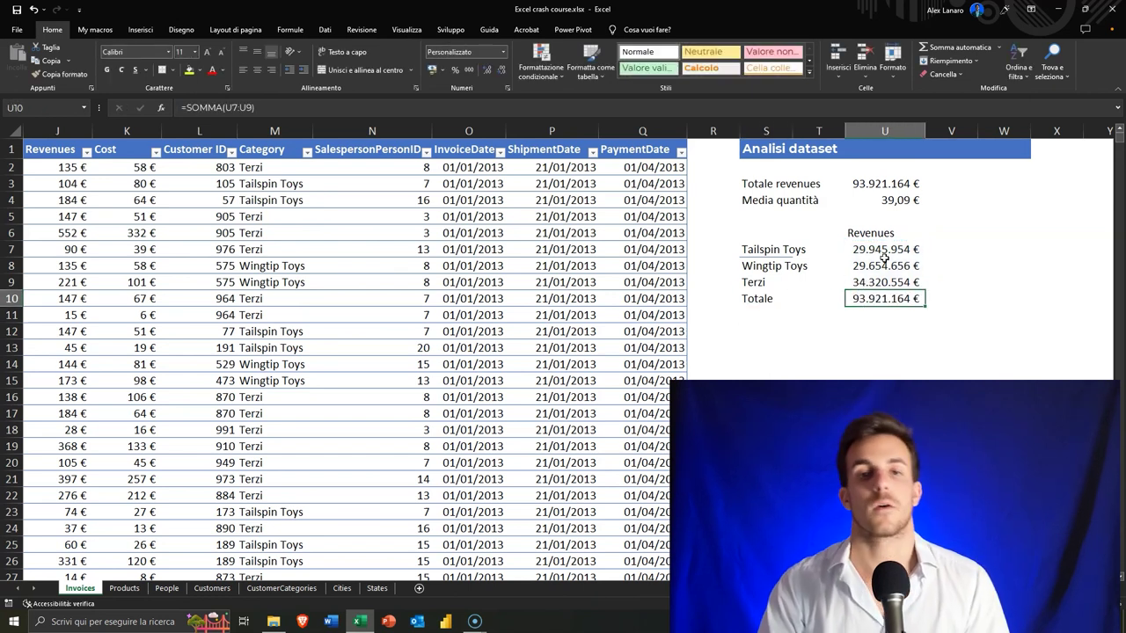